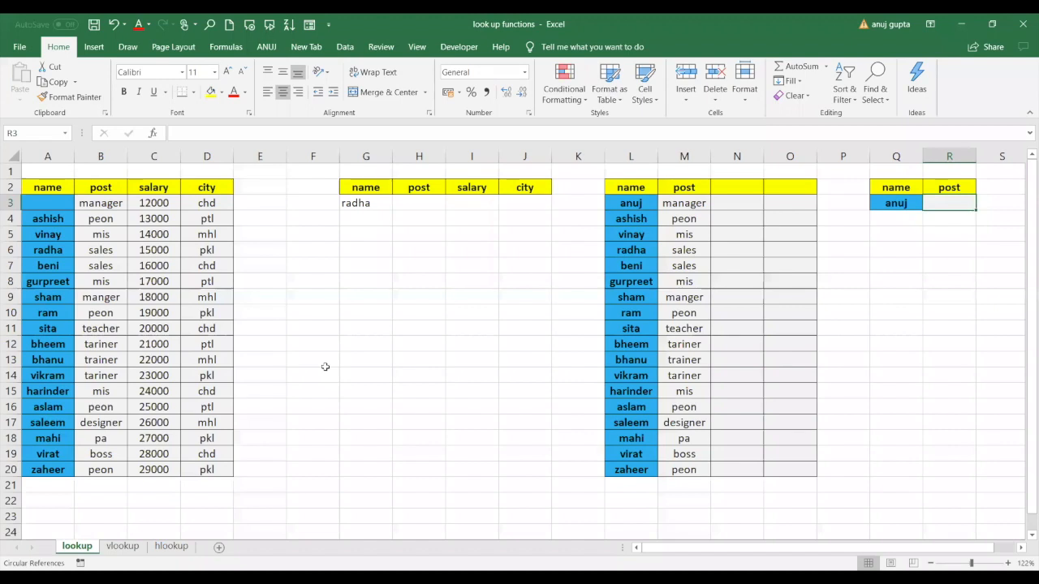
# Step: Fill the empty name cell A3 with the same employee name as in L3
pyautogui.click(48, 206)
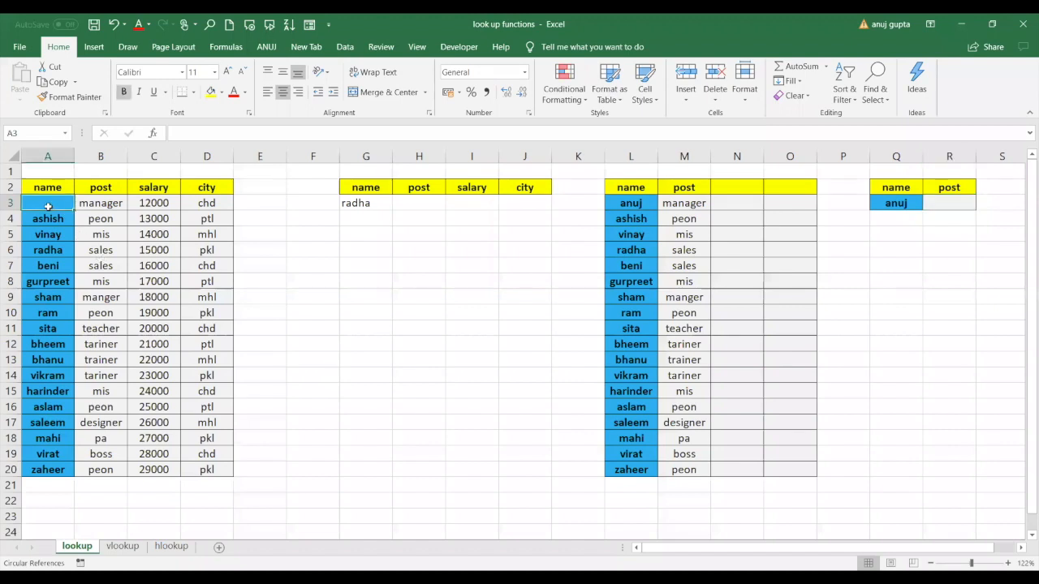
pyautogui.write('anujj')
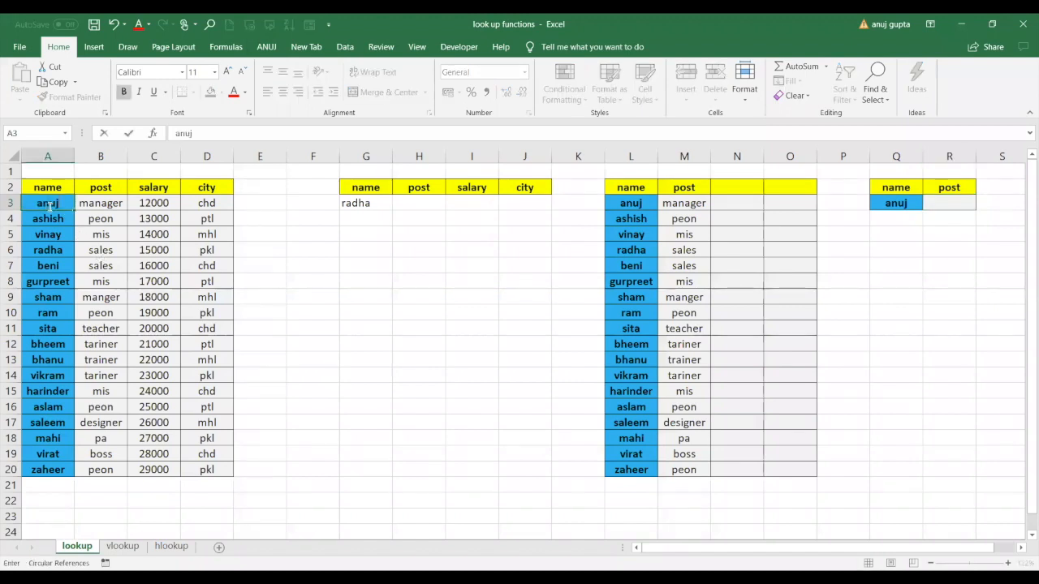
pyautogui.press('BackSpace')
pyautogui.press('BackSpace')
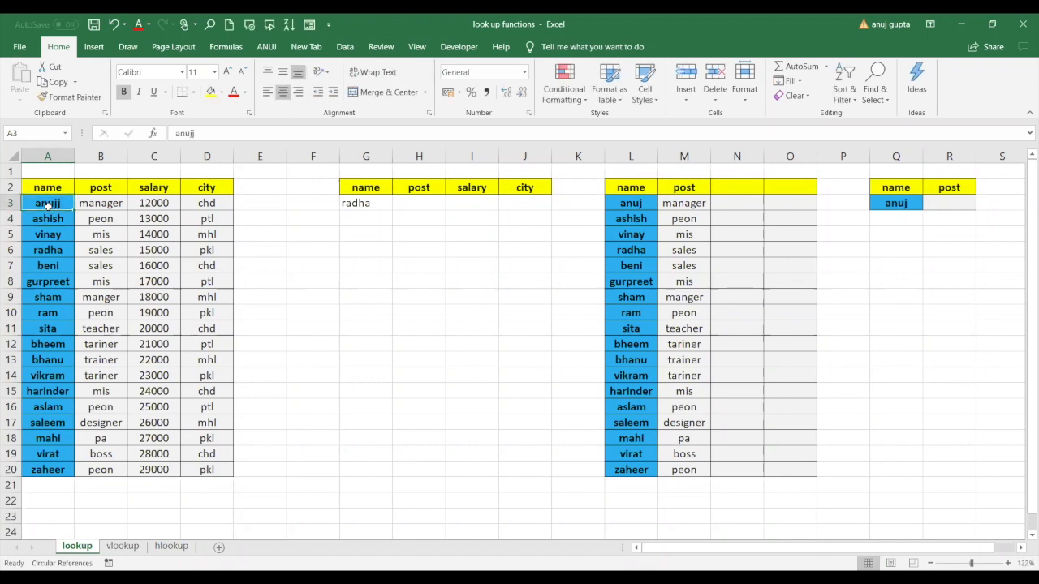
pyautogui.write('j')
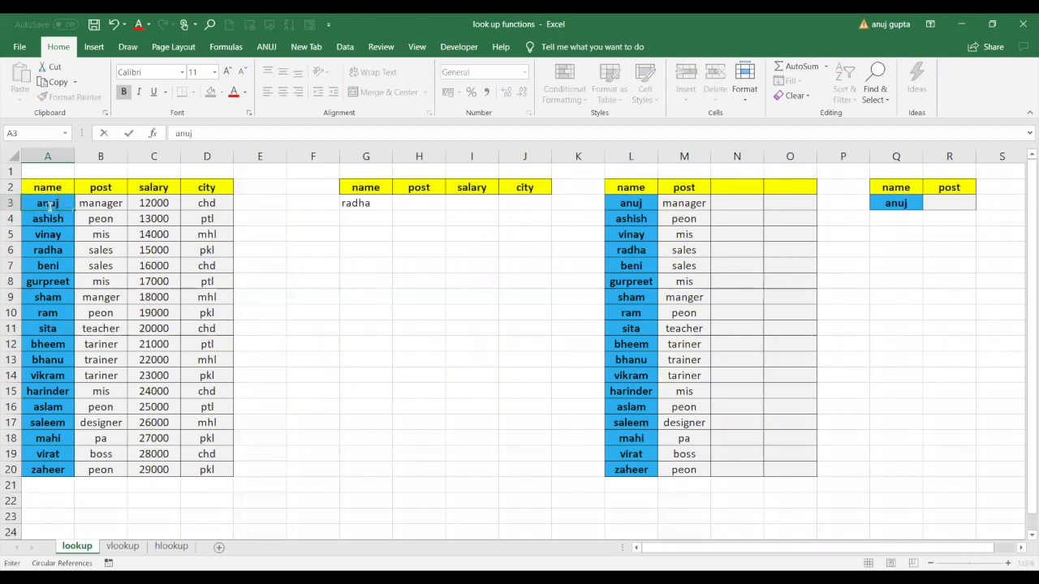
pyautogui.click(375, 276)
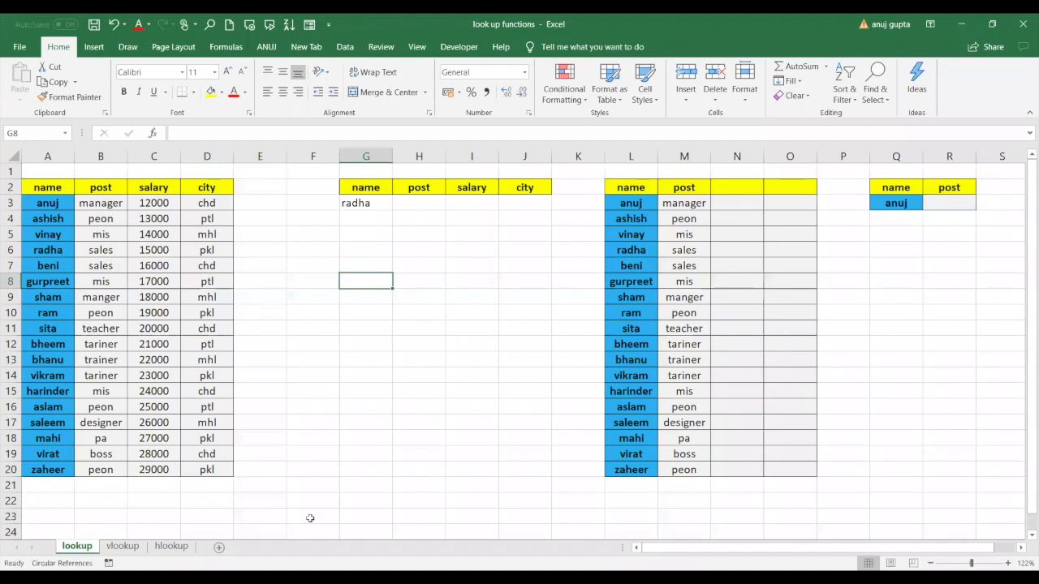
# Step: List the lookup types lookup, vlookup, vlook 2d, hlook and reverse in cells G20 to G24
pyautogui.click(347, 471)
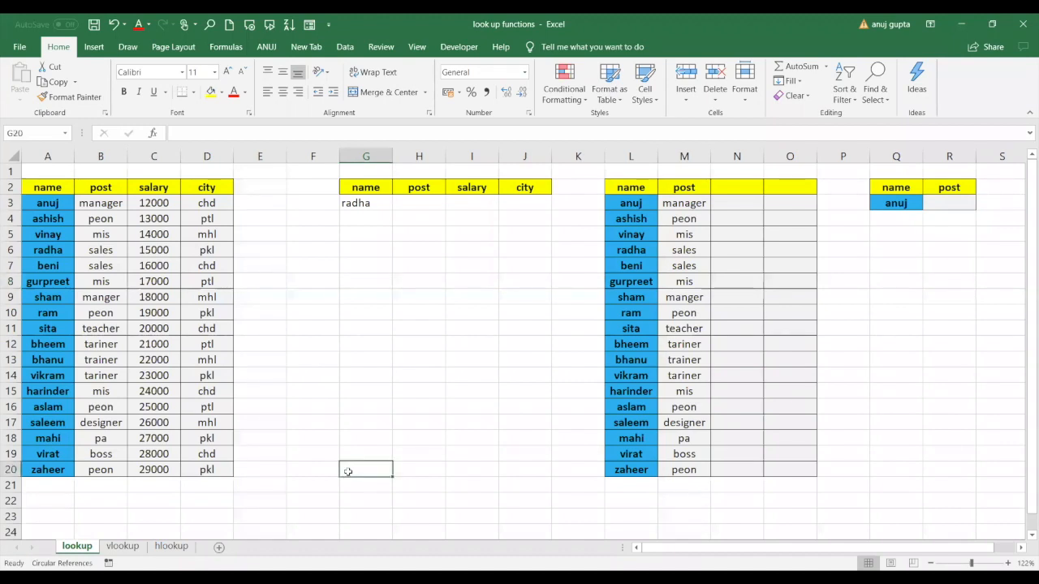
pyautogui.write('lookup')
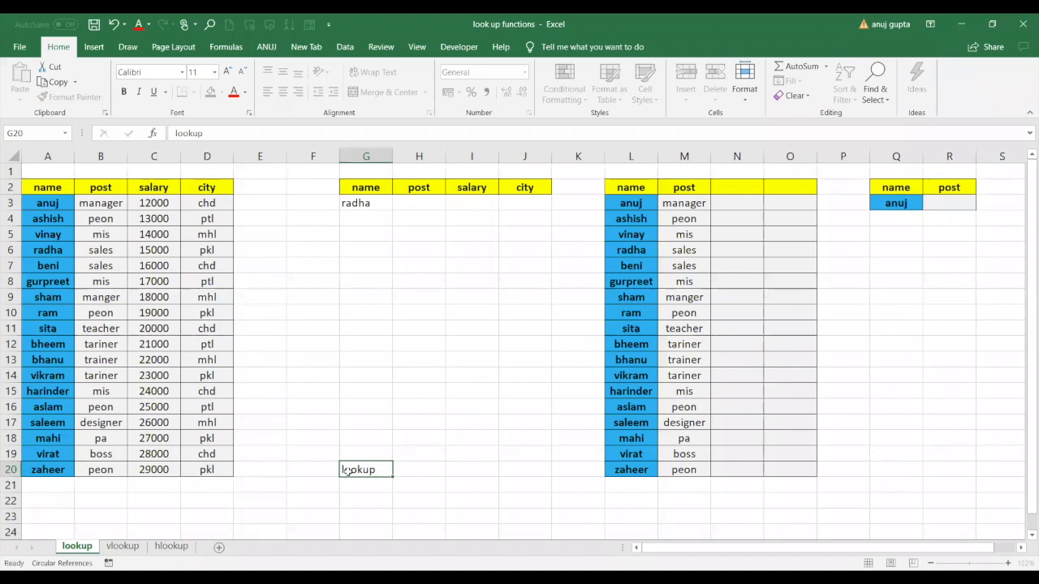
pyautogui.press('Return')
pyautogui.write('vlookup')
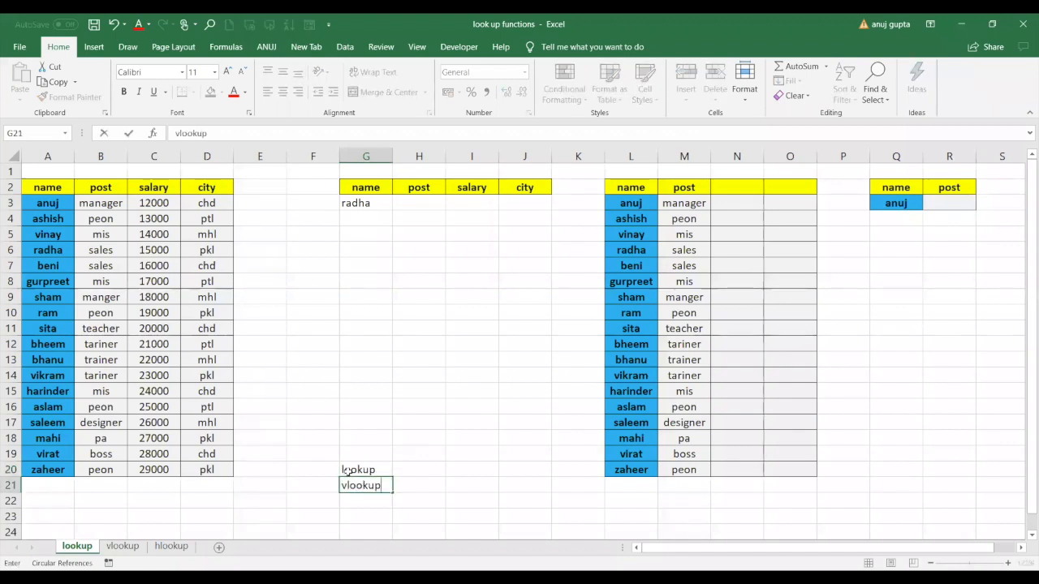
pyautogui.press('Return')
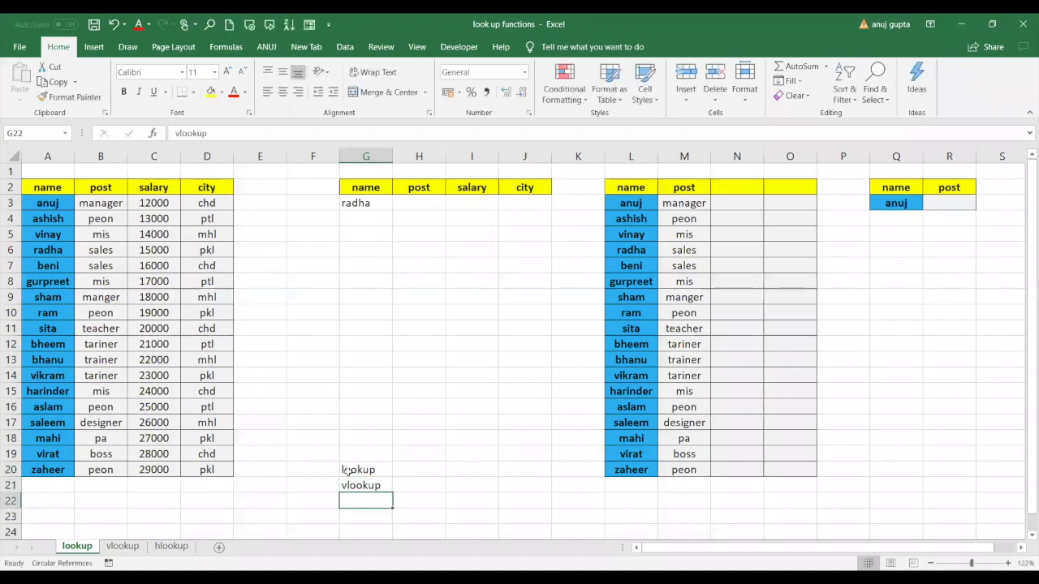
pyautogui.write('vlook 2d')
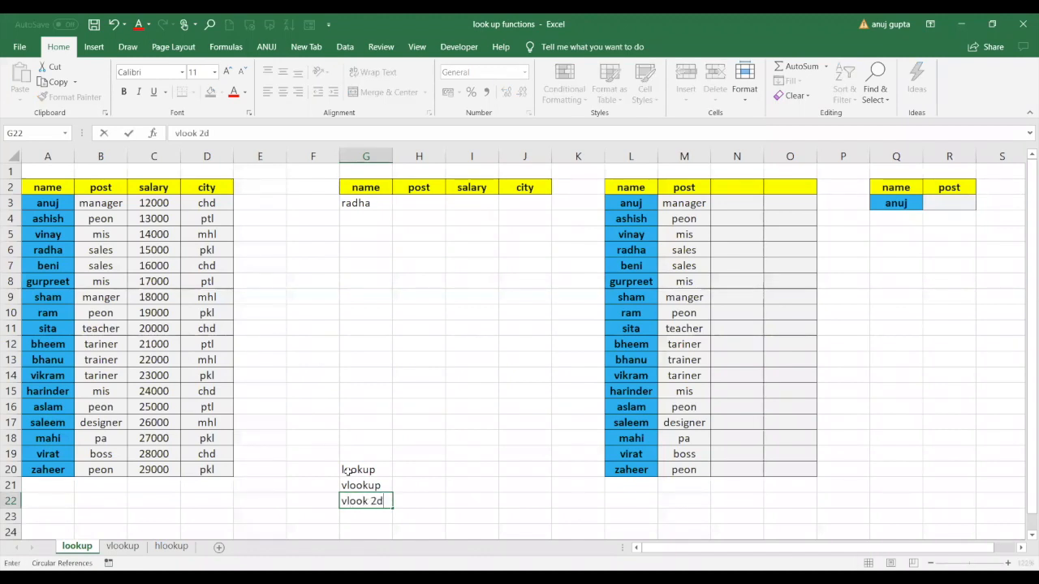
pyautogui.press('Return')
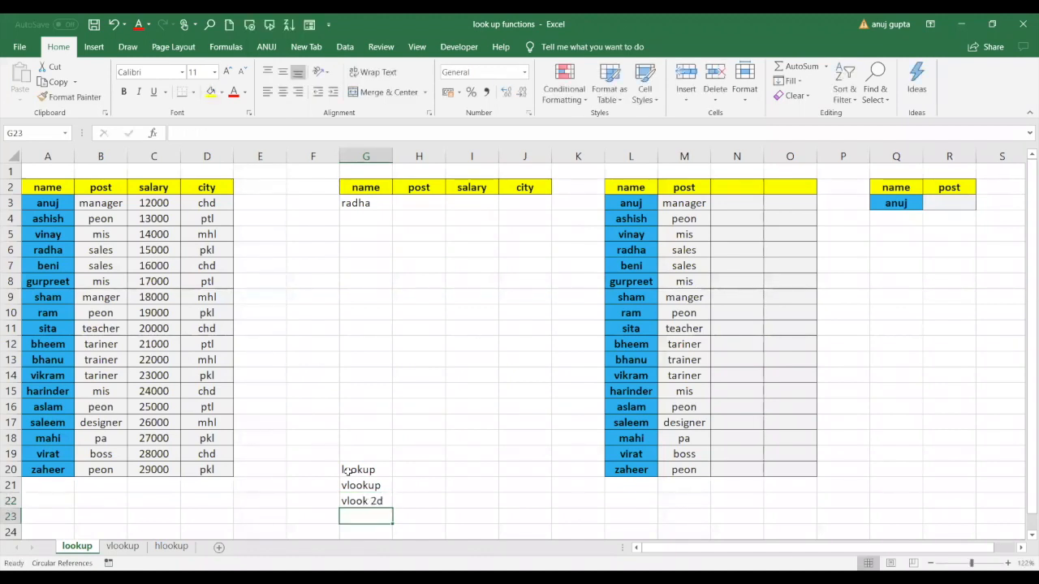
pyautogui.write('hlook')
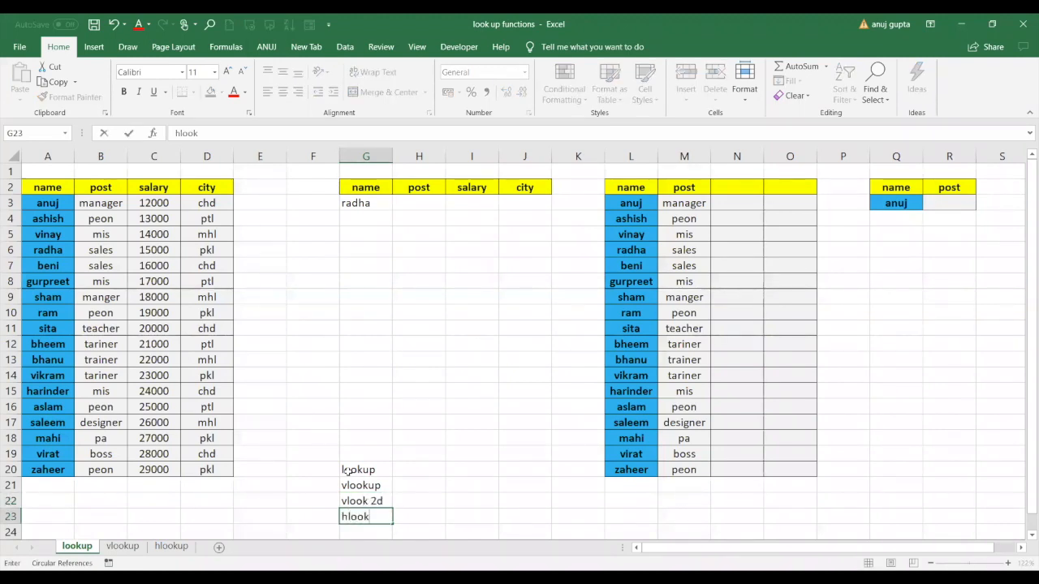
pyautogui.press('Return')
pyautogui.write('reverse')
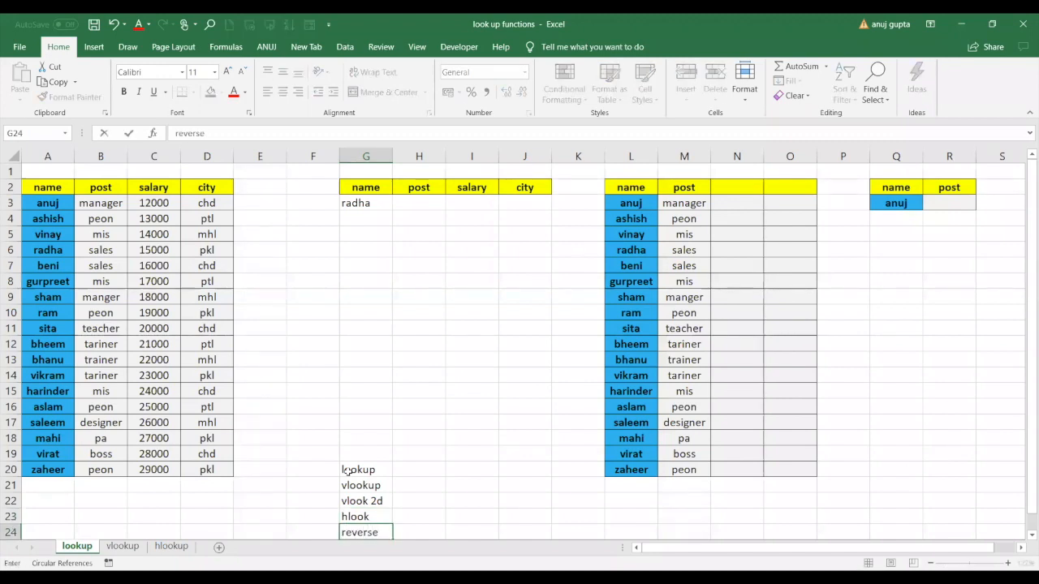
pyautogui.hotkey('ctrl', 'Return')
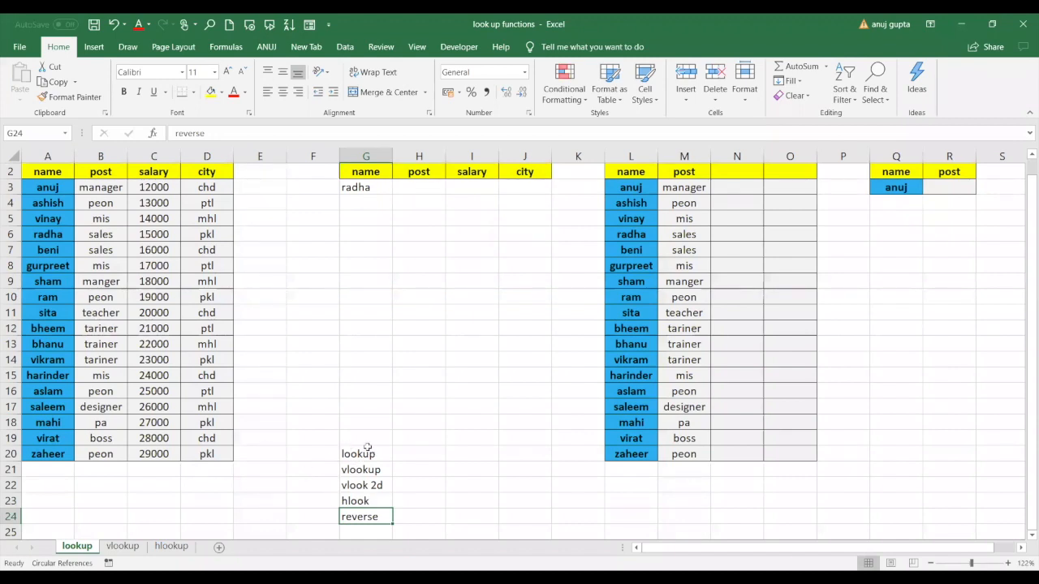
# Step: Review the lookup types listed in G20:G24, moving back and forth between the entries
pyautogui.click(371, 456)
pyautogui.press('Down')
pyautogui.press('Down')
pyautogui.press('Down')
pyautogui.press('Up')
pyautogui.press('Up')
pyautogui.press('Up')
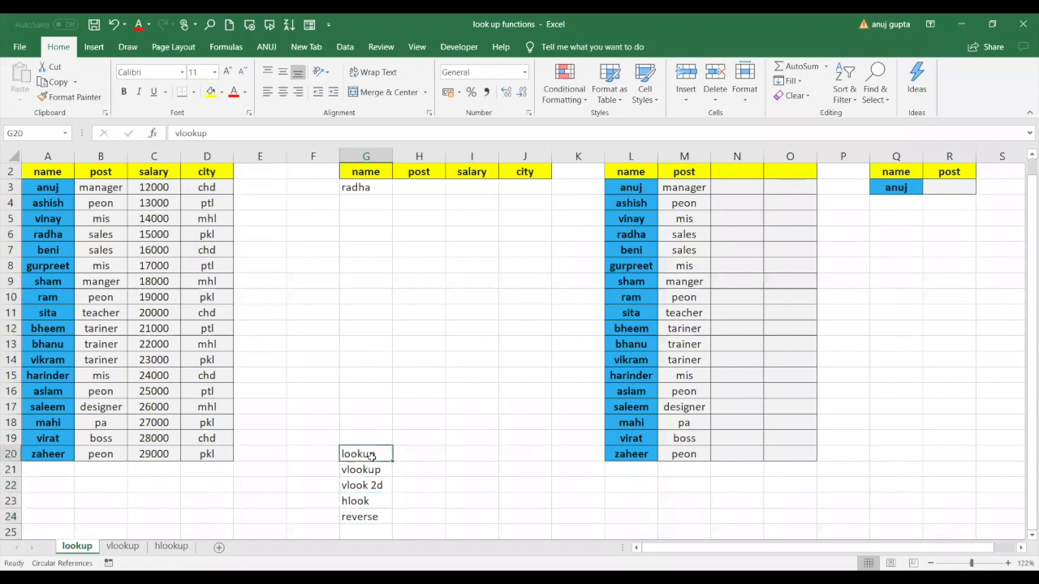
pyautogui.press('Down')
pyautogui.press('Down')
pyautogui.press('Up')
pyautogui.press('Down')
pyautogui.press('Up')
pyautogui.press('Down')
pyautogui.press('Up')
pyautogui.press('Down')
pyautogui.press('Up')
pyautogui.press('Down')
pyautogui.press('Up')
pyautogui.press('Down')
pyautogui.press('Up')
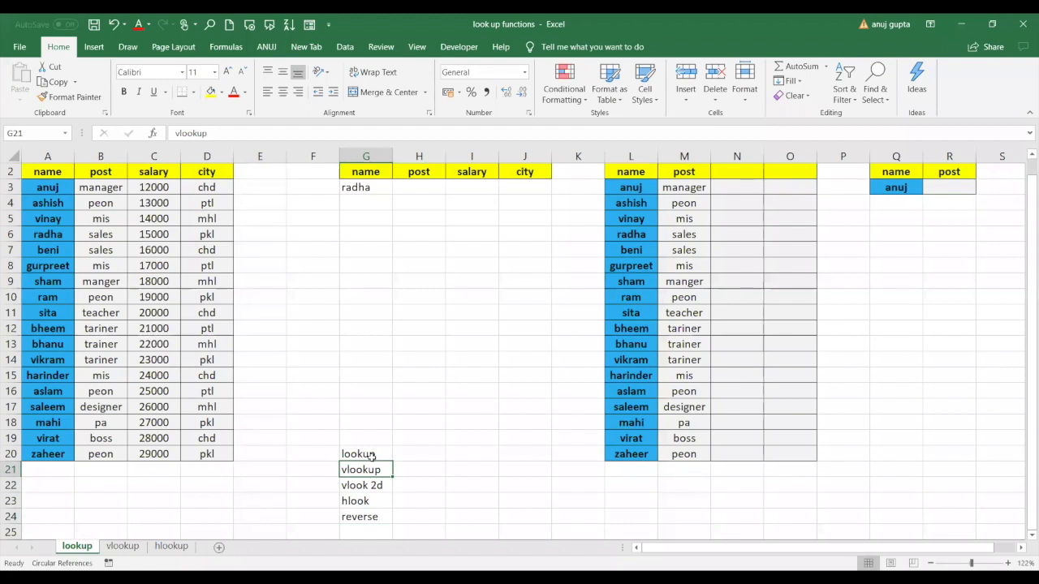
pyautogui.press('Down')
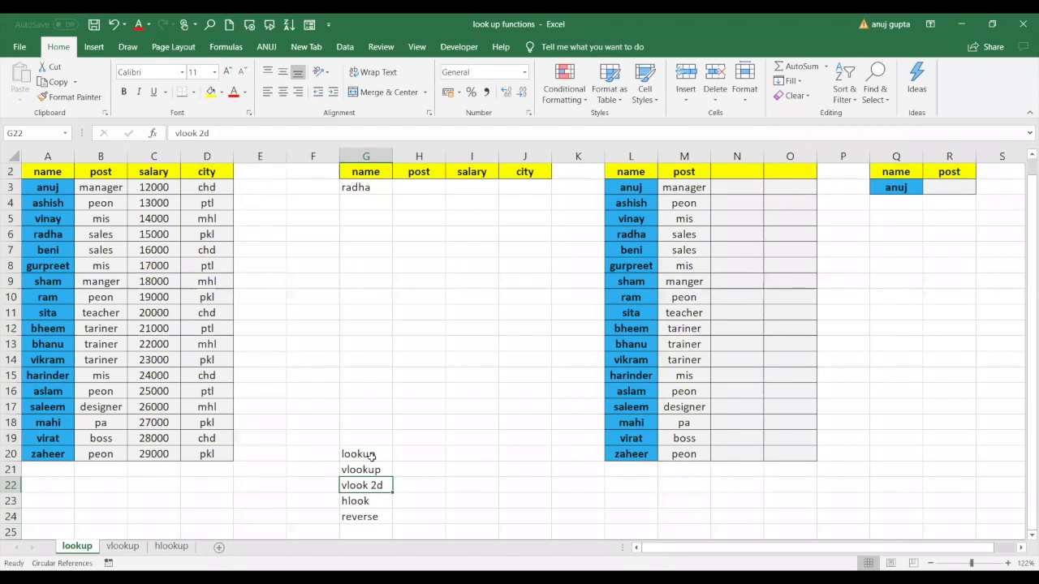
pyautogui.press('Up')
pyautogui.press('Up')
pyautogui.press('Down')
pyautogui.press('Up')
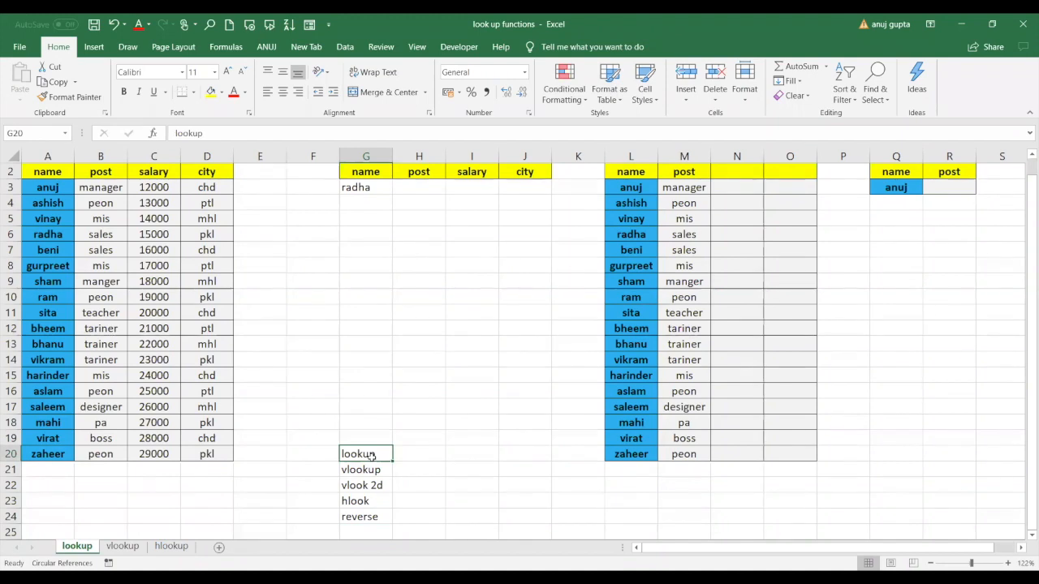
# Step: Undo the recent entries and deletions back to the LOOKUP formulas in H3:J3 and R3
pyautogui.click(369, 189)
pyautogui.hotkey('ctrl', 'z')
pyautogui.hotkey('ctrl', 'z')
pyautogui.hotkey('ctrl', 'z')
pyautogui.hotkey('ctrl', 'z')
pyautogui.hotkey('ctrl', 'z')
pyautogui.hotkey('ctrl', 'z')
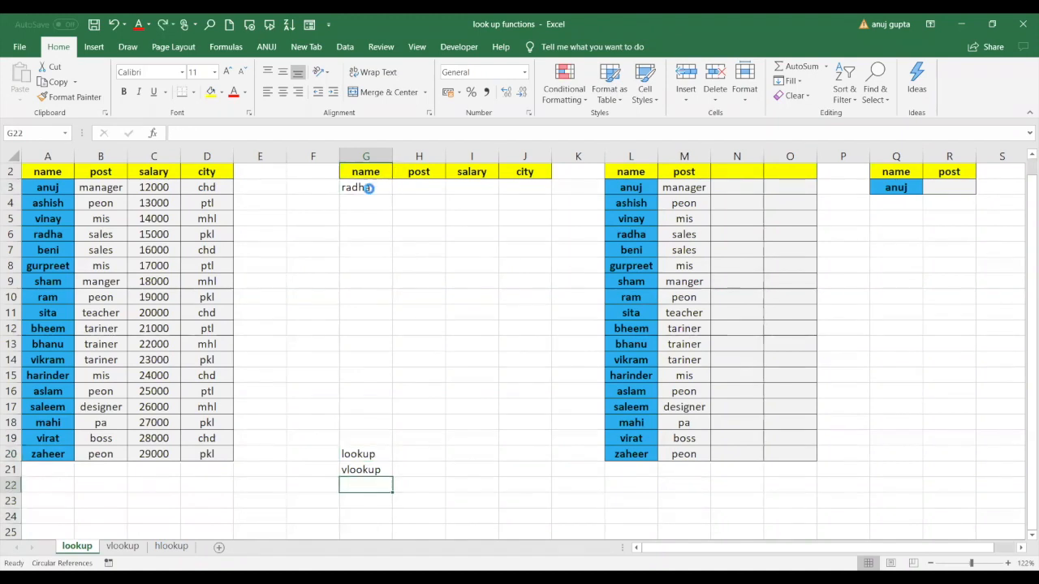
pyautogui.hotkey('ctrl', 'z')
pyautogui.hotkey('ctrl', 'z')
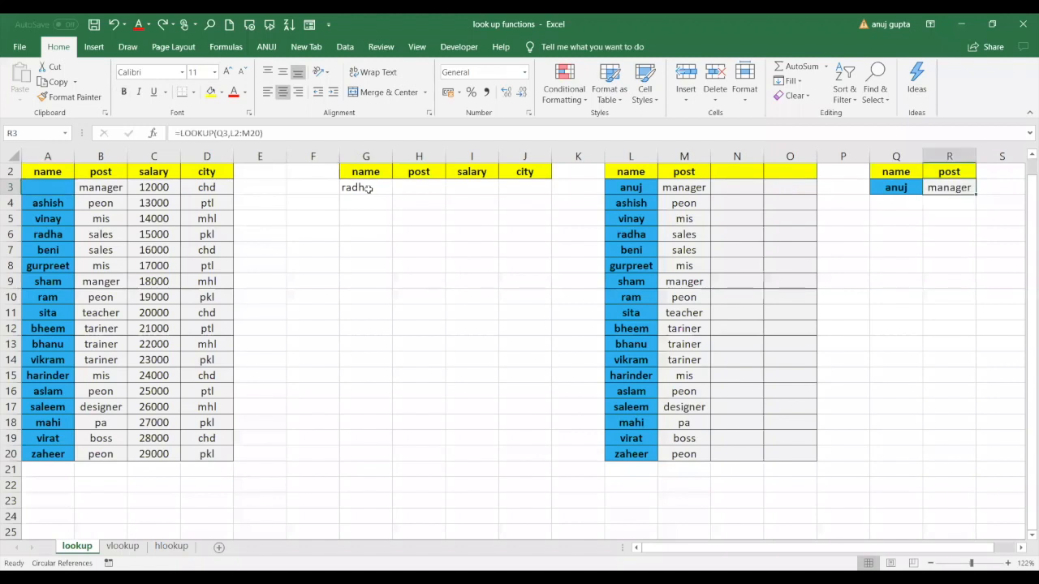
pyautogui.hotkey('ctrl', 'z')
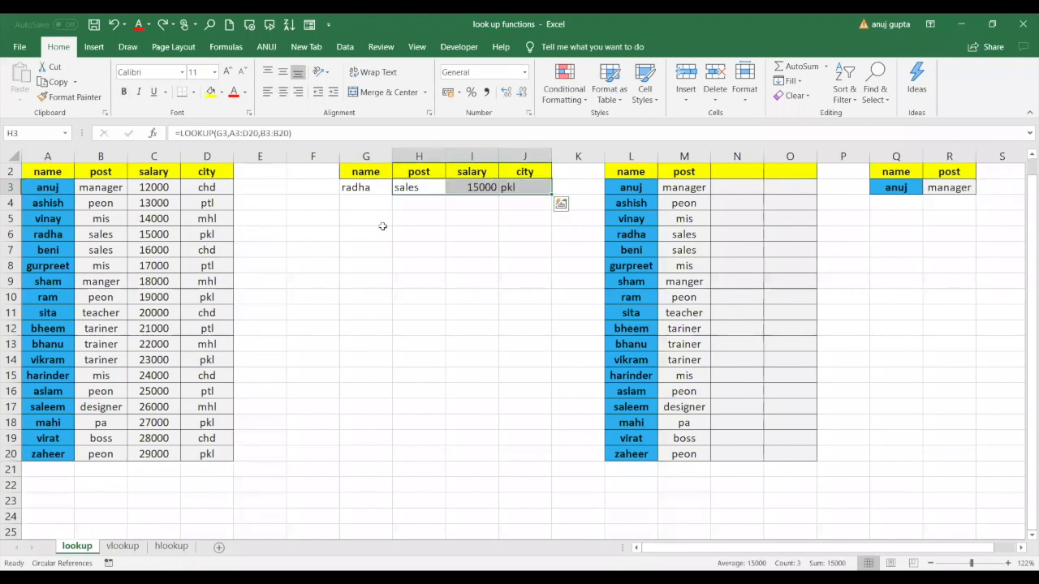
# Step: Inspect the lookup name in G3 and the LOOKUP formulas for post, salary and city in H3:J3
pyautogui.click(382, 222)
pyautogui.click(364, 189)
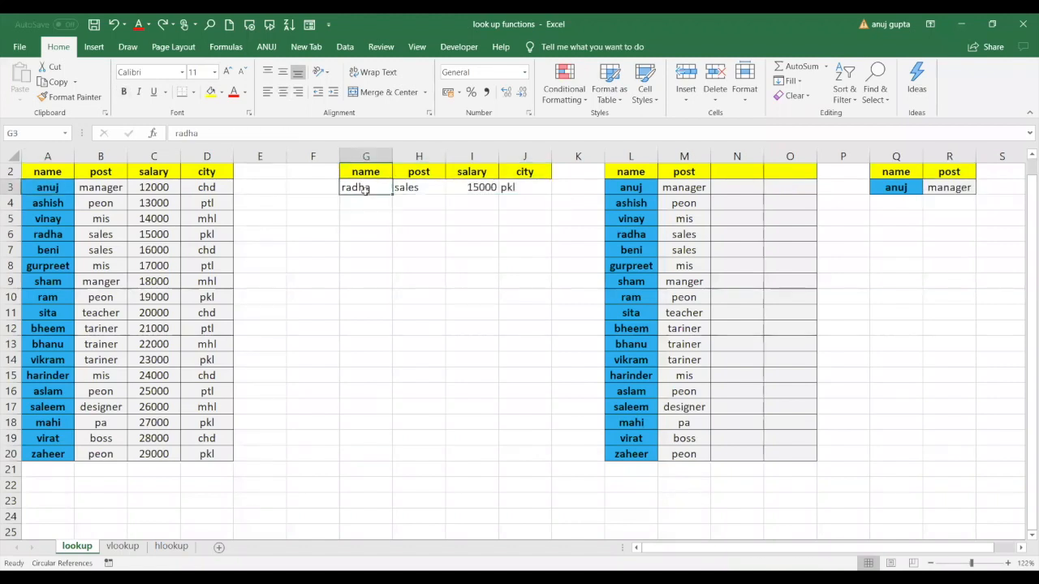
pyautogui.click(420, 187)
pyautogui.click(485, 183)
pyautogui.click(527, 187)
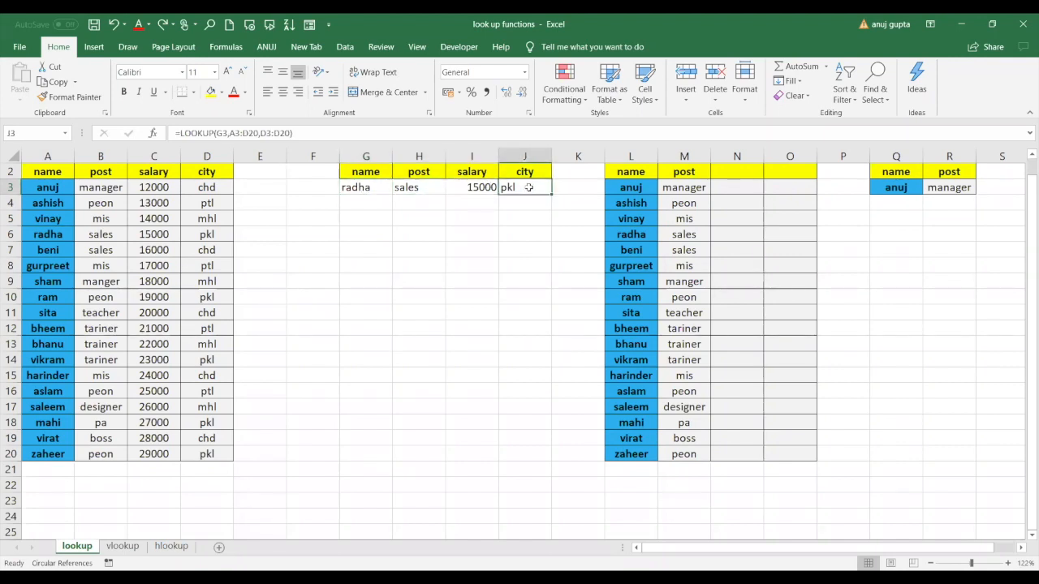
# Step: Set the lookup name in G3 to the employee name from A3 and compare the results with A3:D3
pyautogui.click(365, 188)
pyautogui.write('anuj')
pyautogui.press('Return')
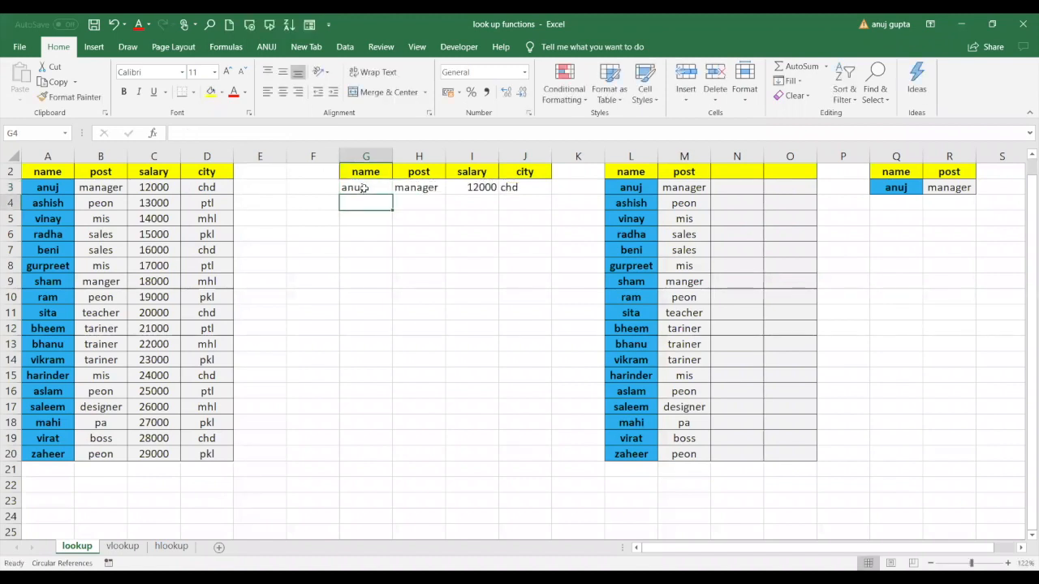
pyautogui.moveTo(42, 189); pyautogui.dragTo(189, 188)
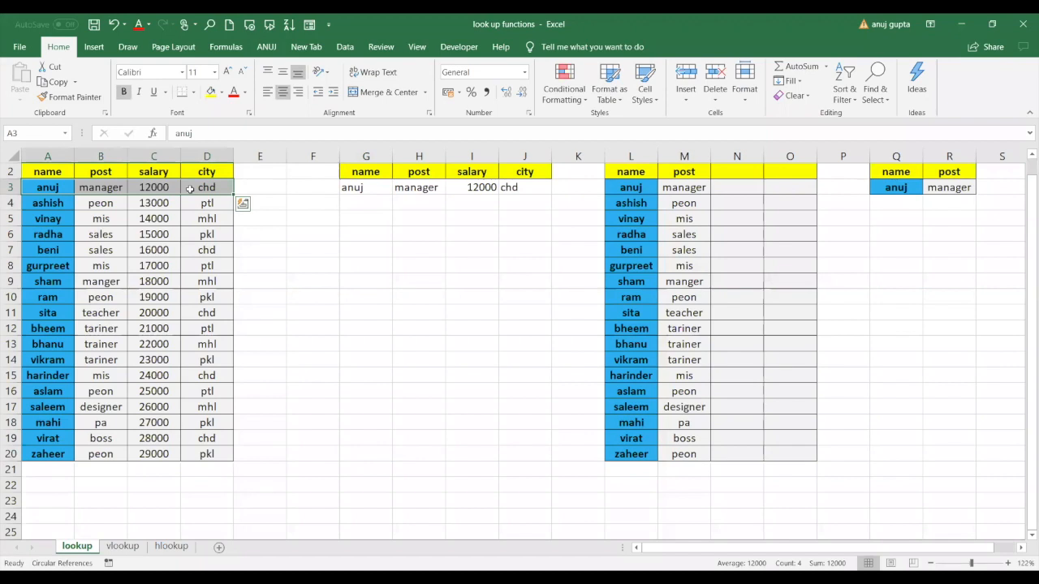
# Step: Set the lookup name in G3 to the employee name from A7 and compare the results with A7:D7
pyautogui.click(366, 189)
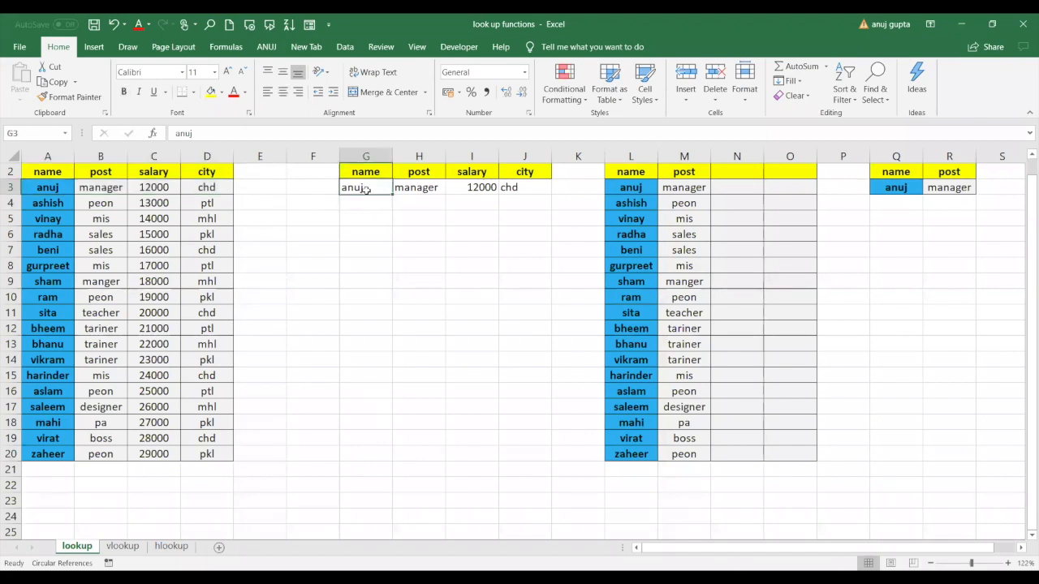
pyautogui.write('beni')
pyautogui.press('Return')
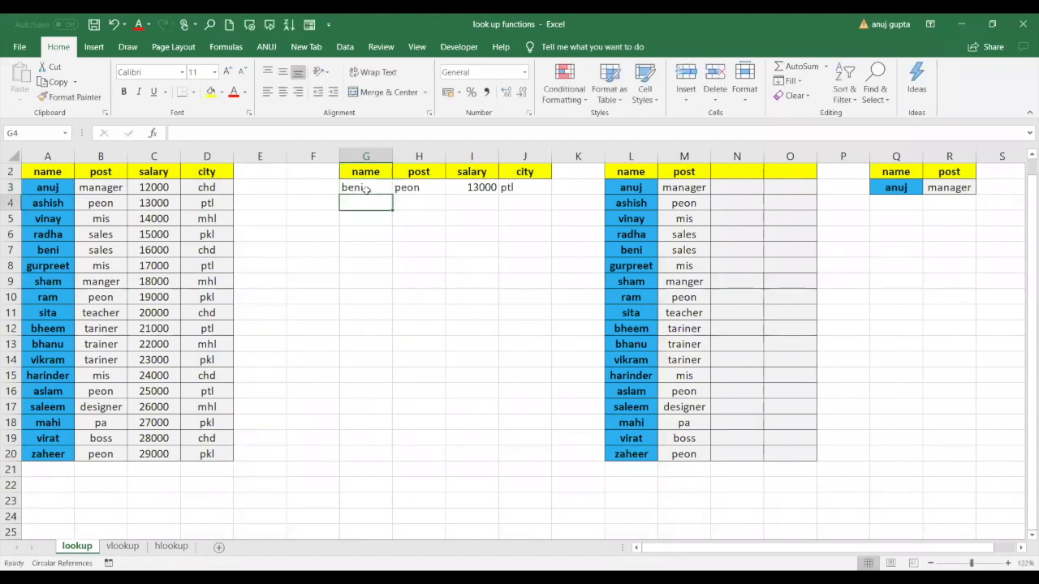
pyautogui.moveTo(48, 250); pyautogui.dragTo(217, 253)
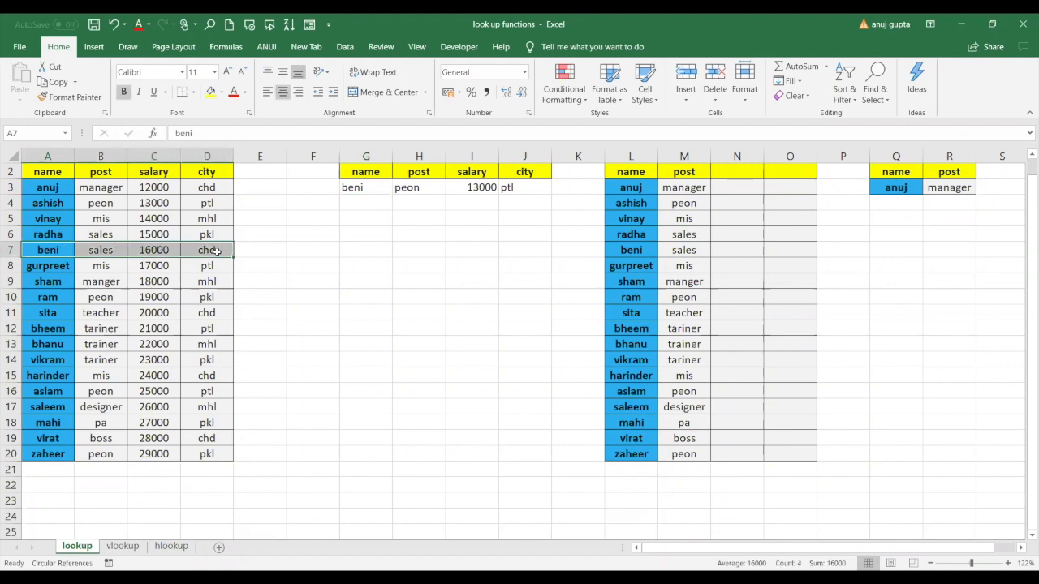
pyautogui.click(431, 188)
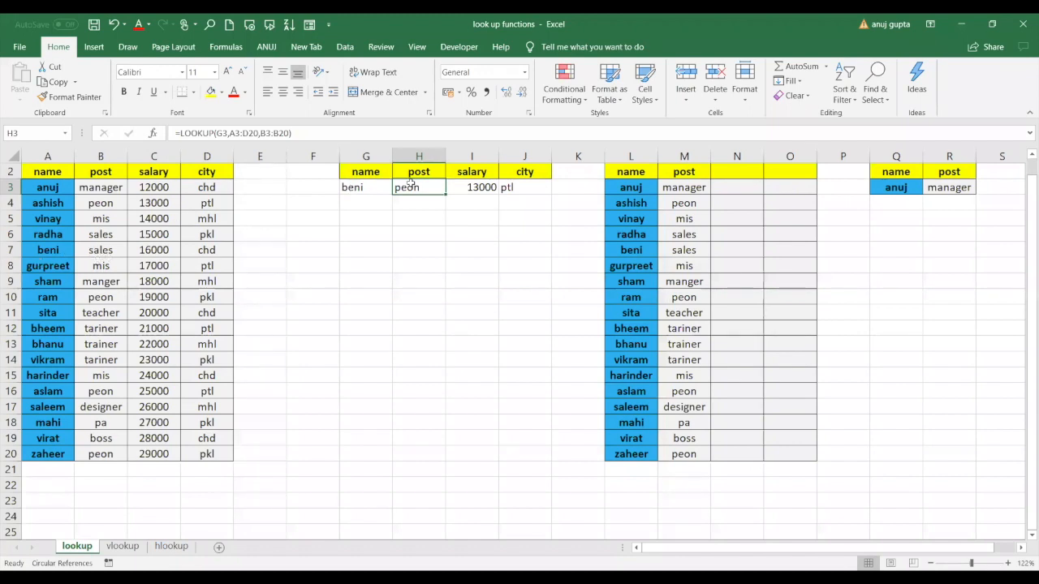
# Step: Re-enter the employee name from A7 in G3 and inspect the salary LOOKUP formula in I3
pyautogui.click(351, 186)
pyautogui.write('beni')
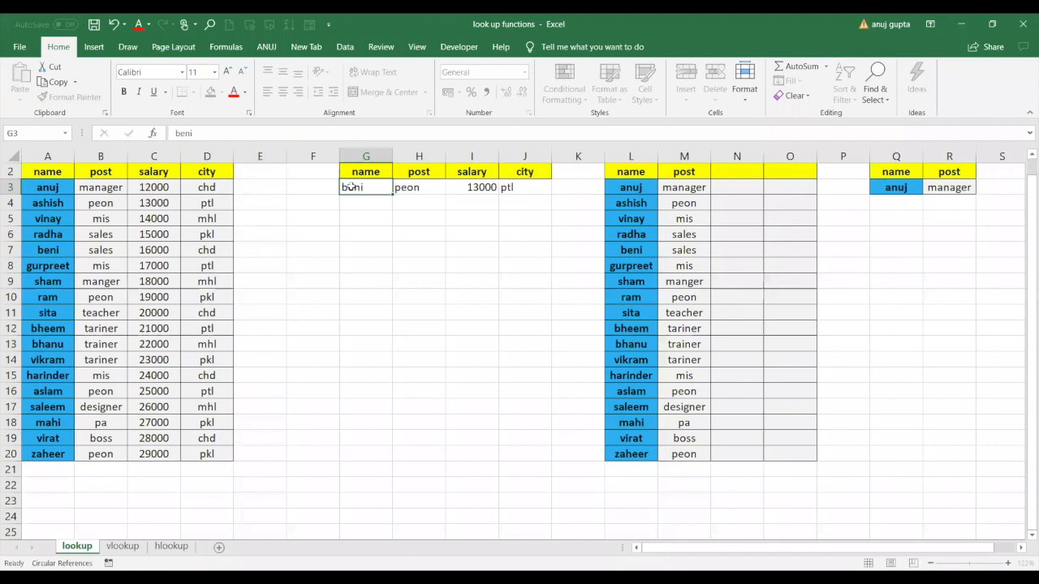
pyautogui.press('Return')
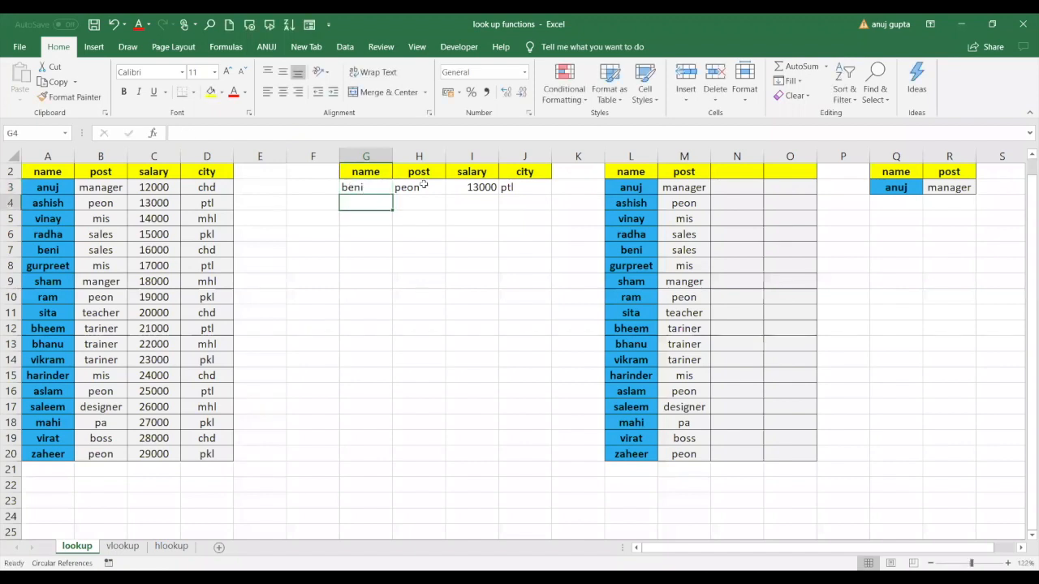
pyautogui.click(479, 189)
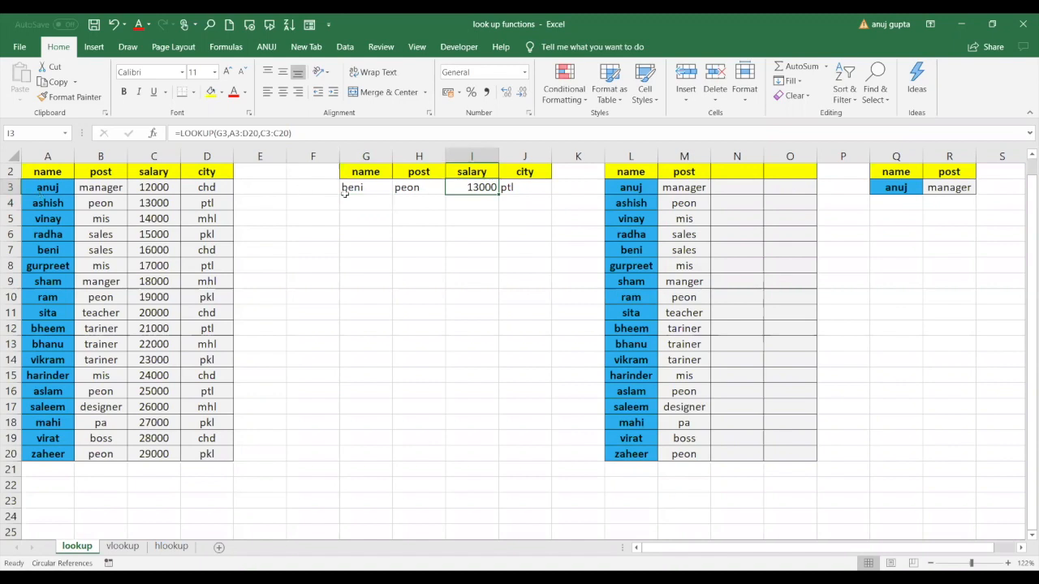
# Step: Set the lookup name in G3 to the employee name from A19
pyautogui.click(381, 197)
pyautogui.click(375, 189)
pyautogui.write('virat')
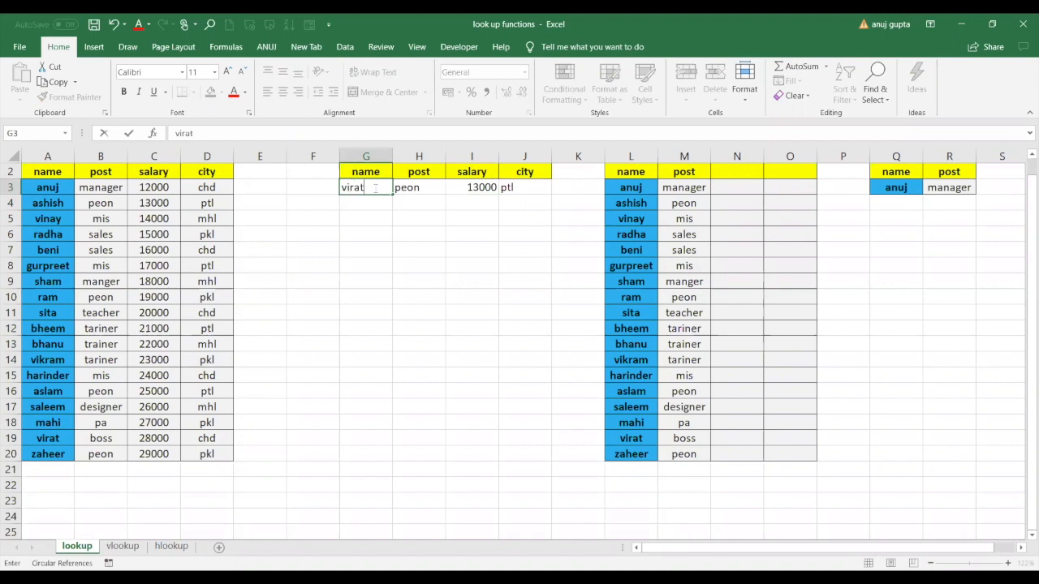
pyautogui.press('Return')
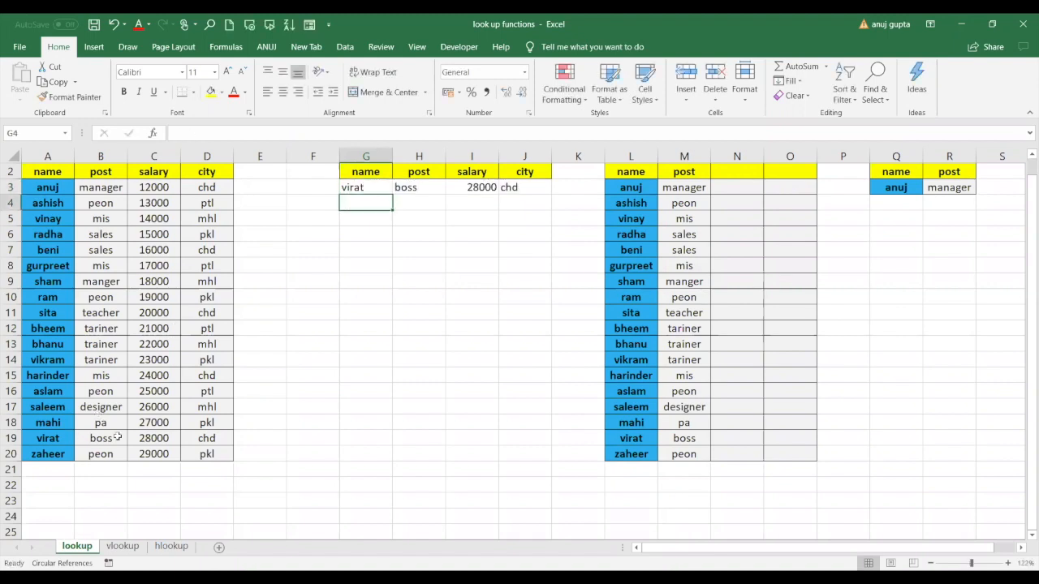
pyautogui.click(42, 393)
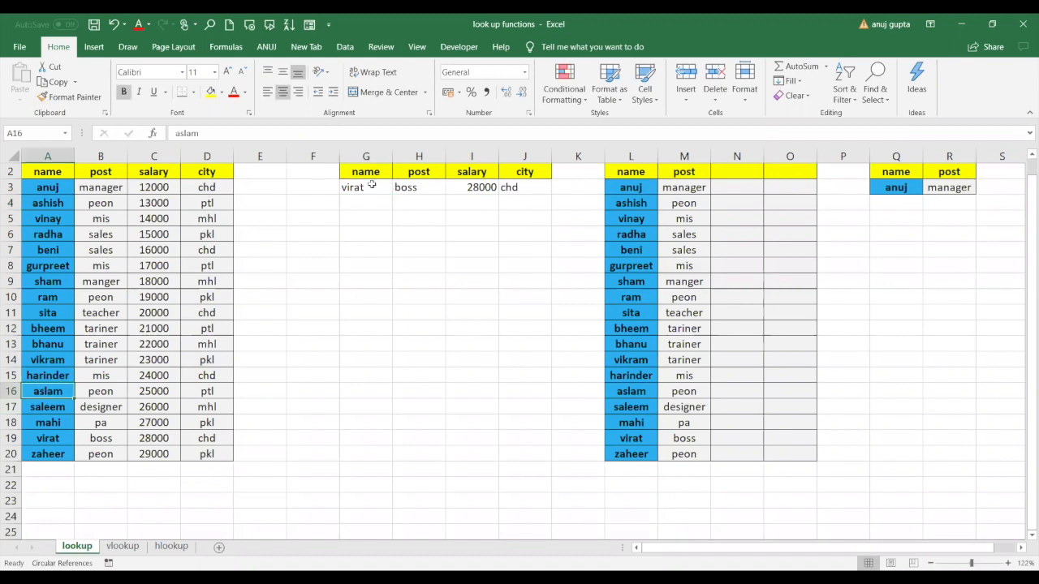
# Step: Set the lookup name in G3 to the employee name from A16
pyautogui.click(369, 187)
pyautogui.write('asla')
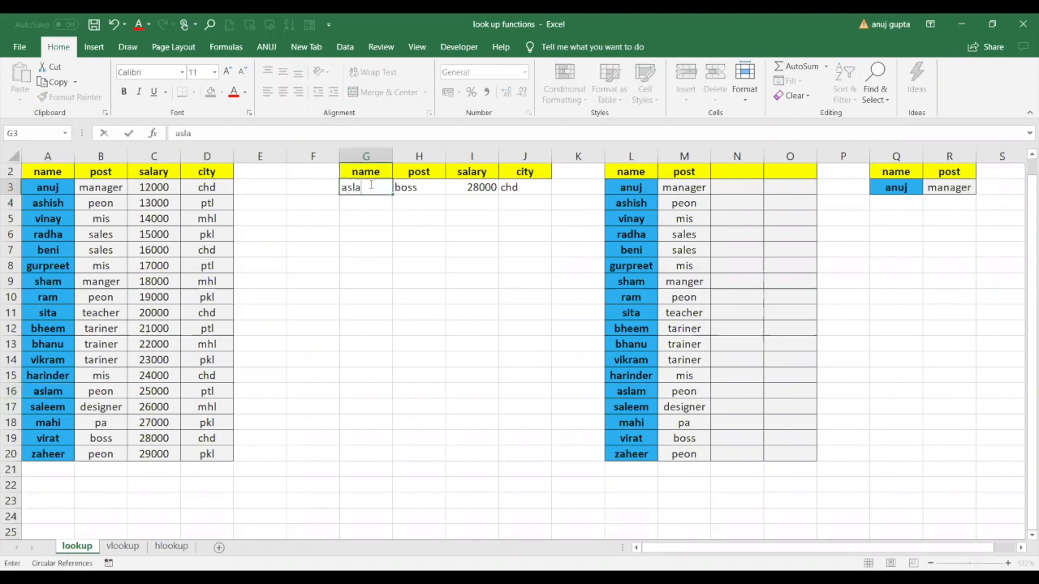
pyautogui.write('m')
pyautogui.press('Return')
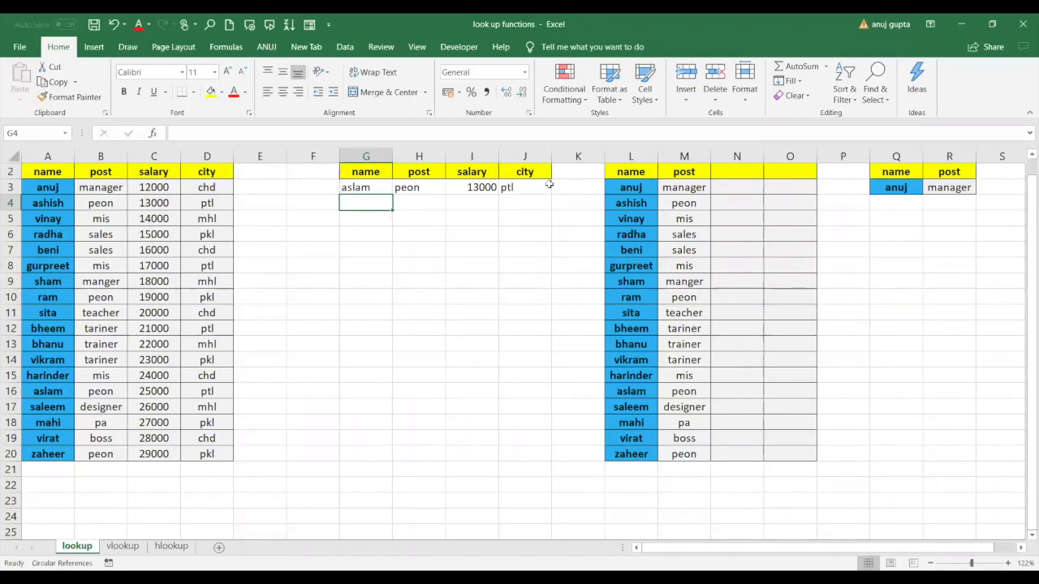
# Step: Clear the post, salary and city lookup formulas from H3, I3 and J3
pyautogui.click(415, 188)
pyautogui.press('Delete')
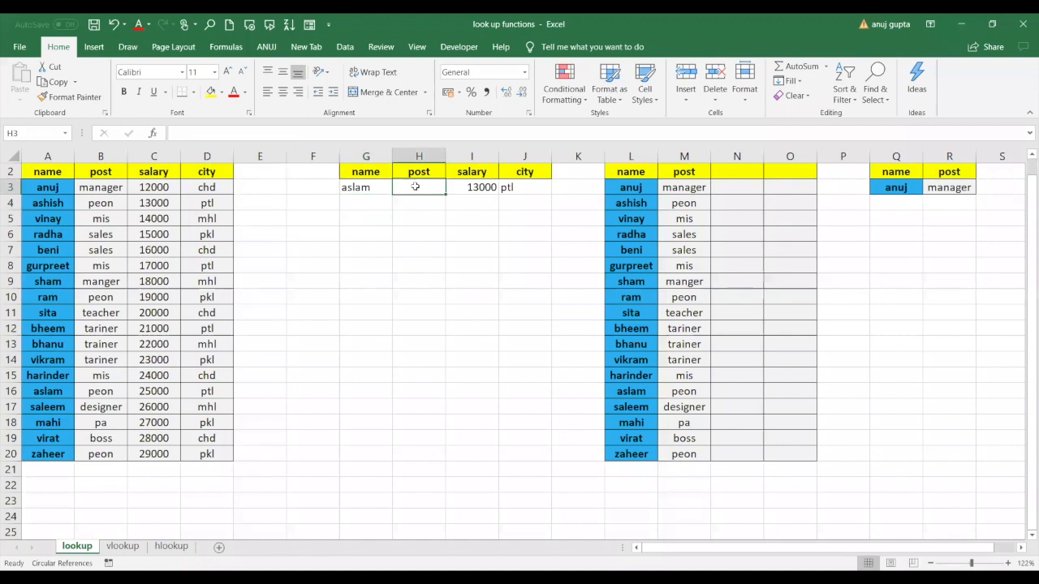
pyautogui.click(481, 187)
pyautogui.press('Delete')
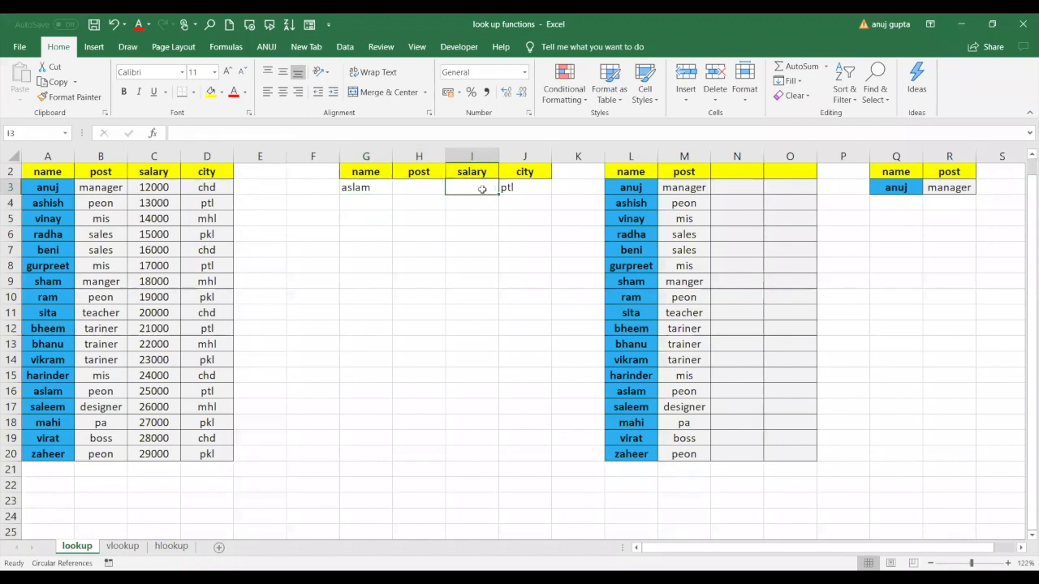
pyautogui.click(541, 185)
pyautogui.press('Delete')
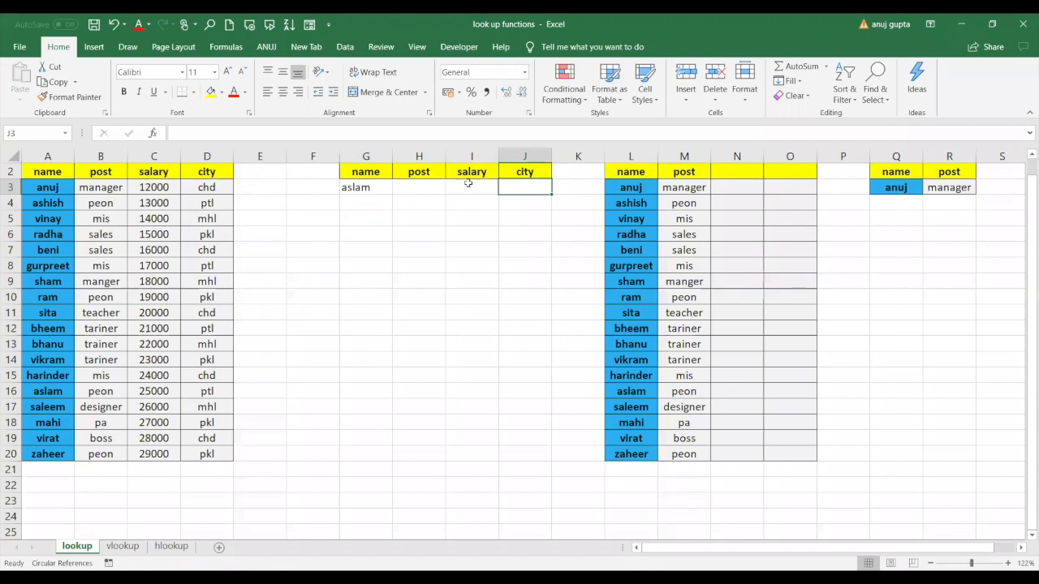
# Step: Start a LOOKUP formula in the post cell H3 with G3 as the lookup value
pyautogui.click(413, 198)
pyautogui.click(411, 187)
pyautogui.write('=')
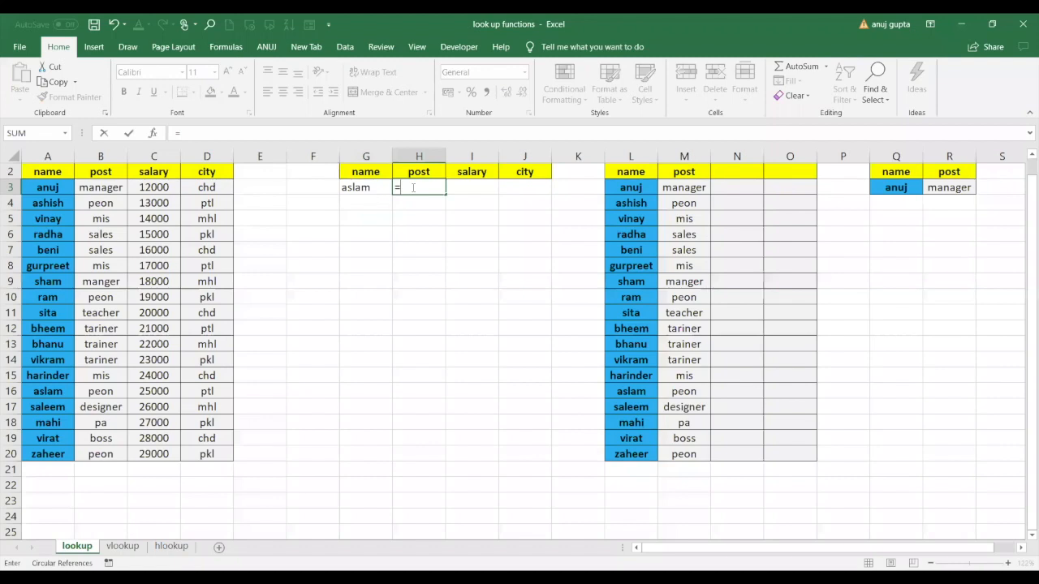
pyautogui.write('look')
pyautogui.press('Tab')
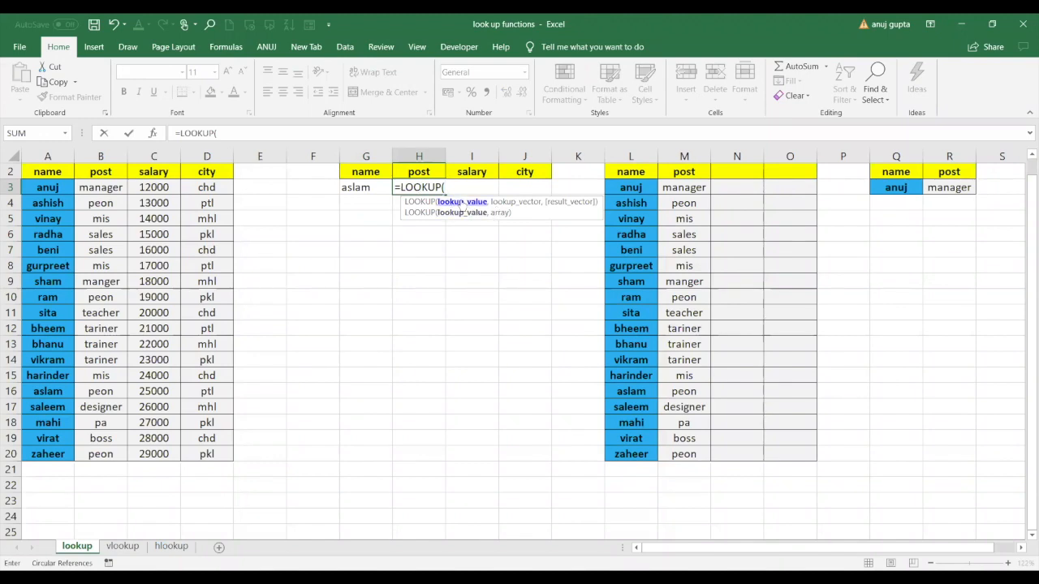
pyautogui.click(368, 188)
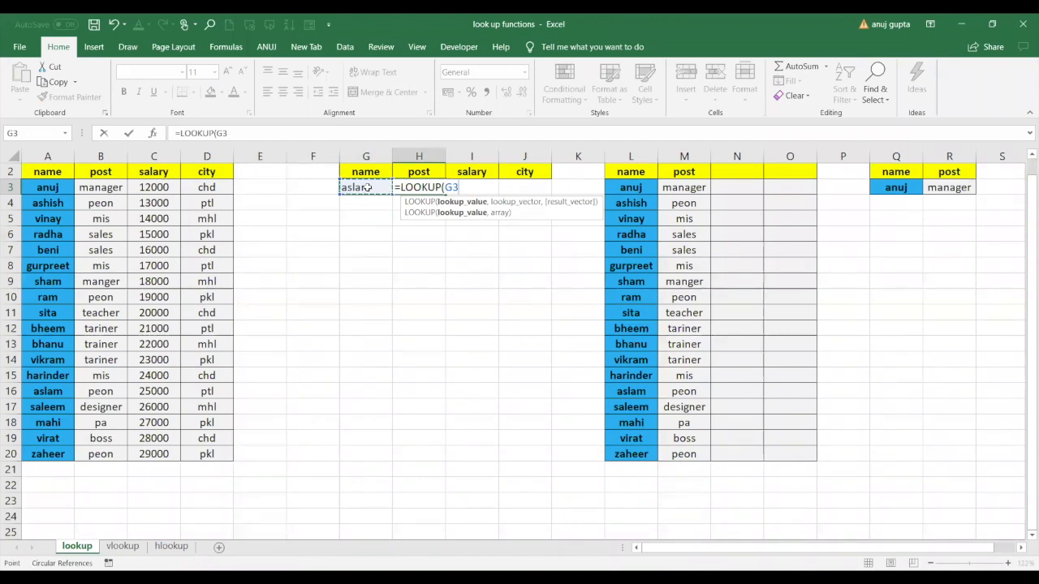
pyautogui.write(',')
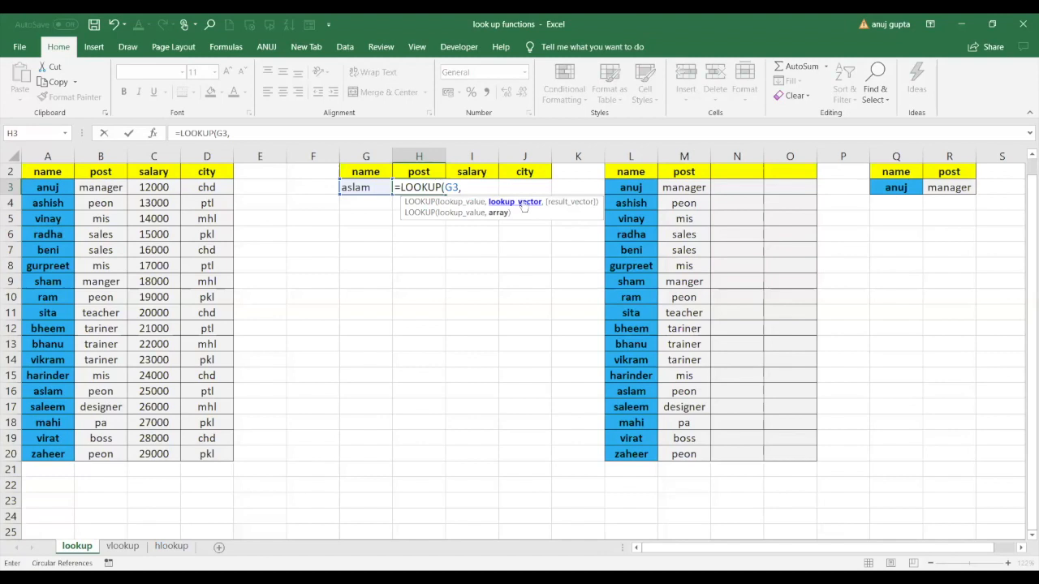
# Step: Complete the H3 LOOKUP formula with A3:D20 as the lookup vector and B3:B20 as the result vector
pyautogui.click(43, 188)
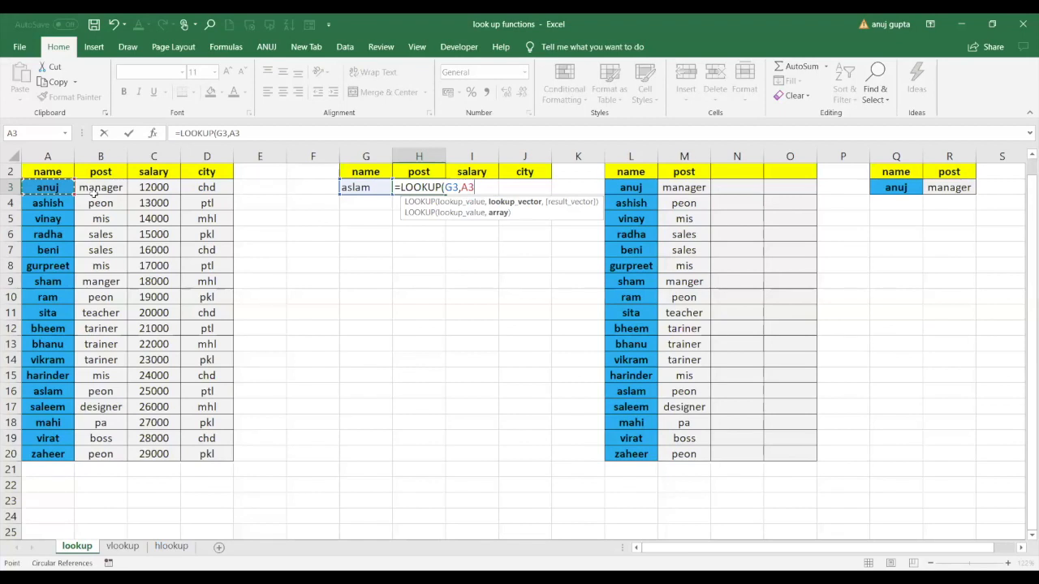
pyautogui.keyDown('shift'); pyautogui.click(210, 455); pyautogui.keyUp('shift')
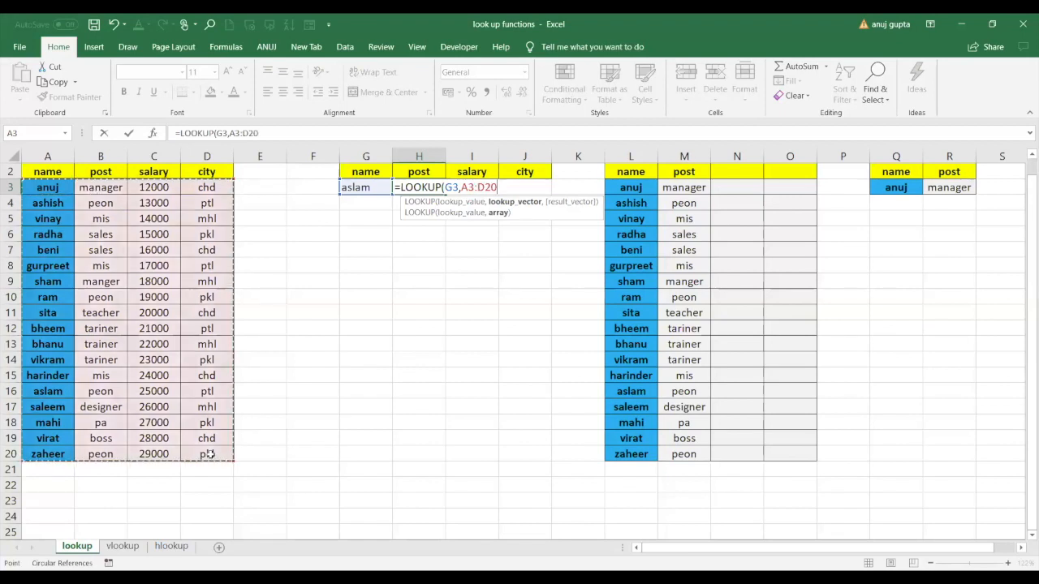
pyautogui.write(',')
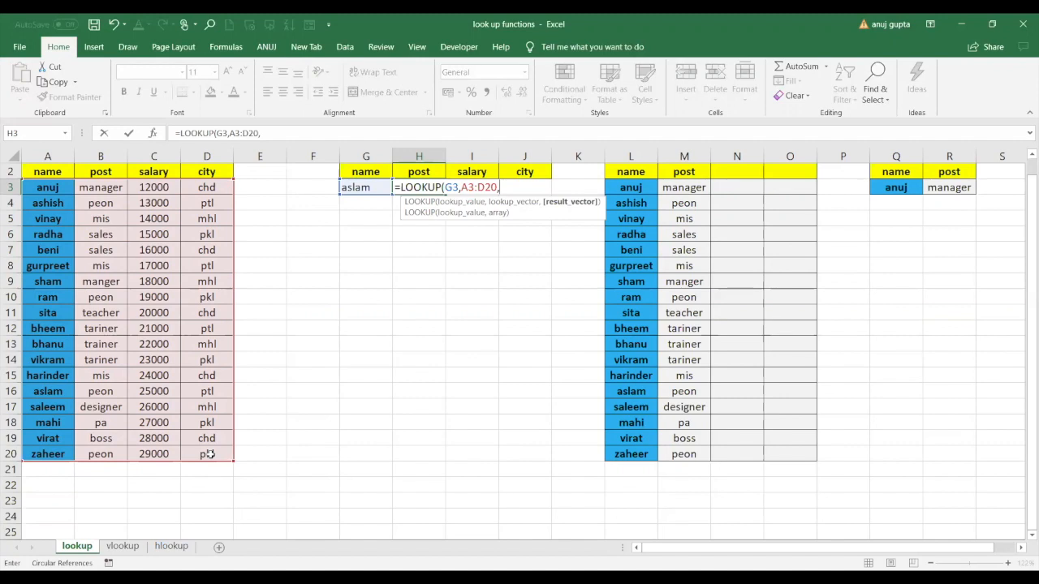
pyautogui.click(106, 189)
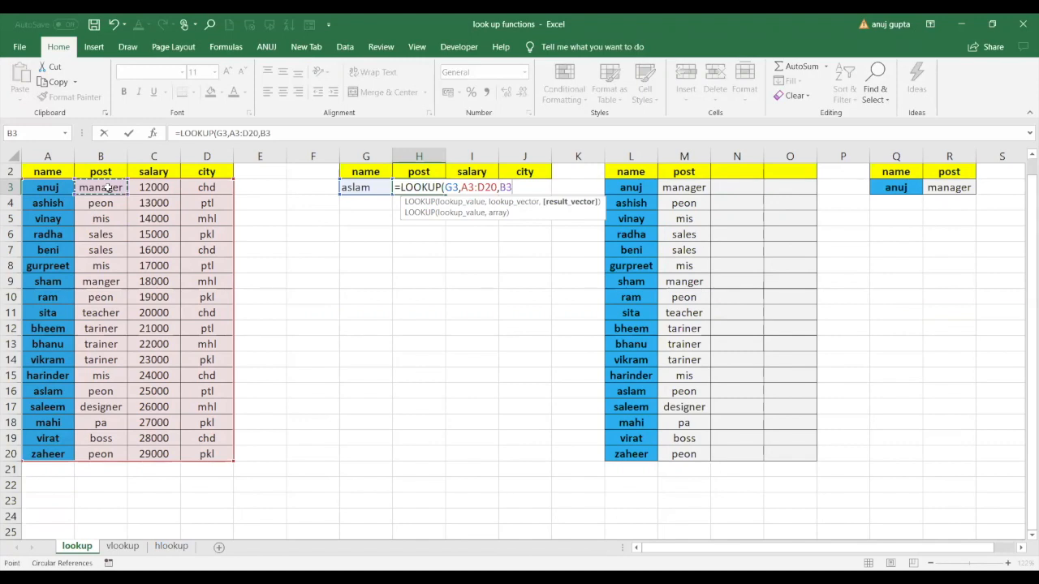
pyautogui.moveTo(108, 188); pyautogui.dragTo(112, 456)
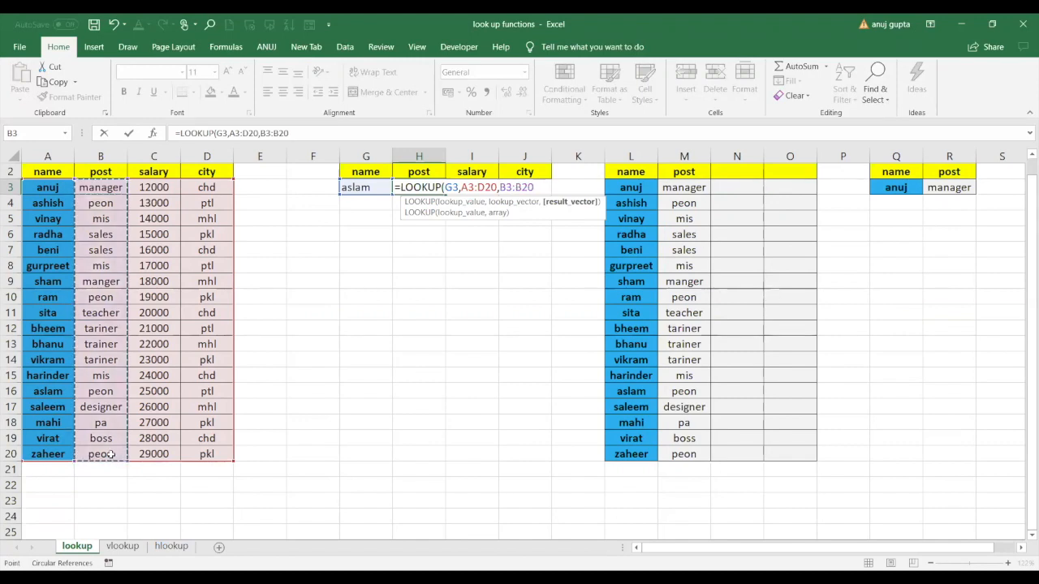
pyautogui.write(')')
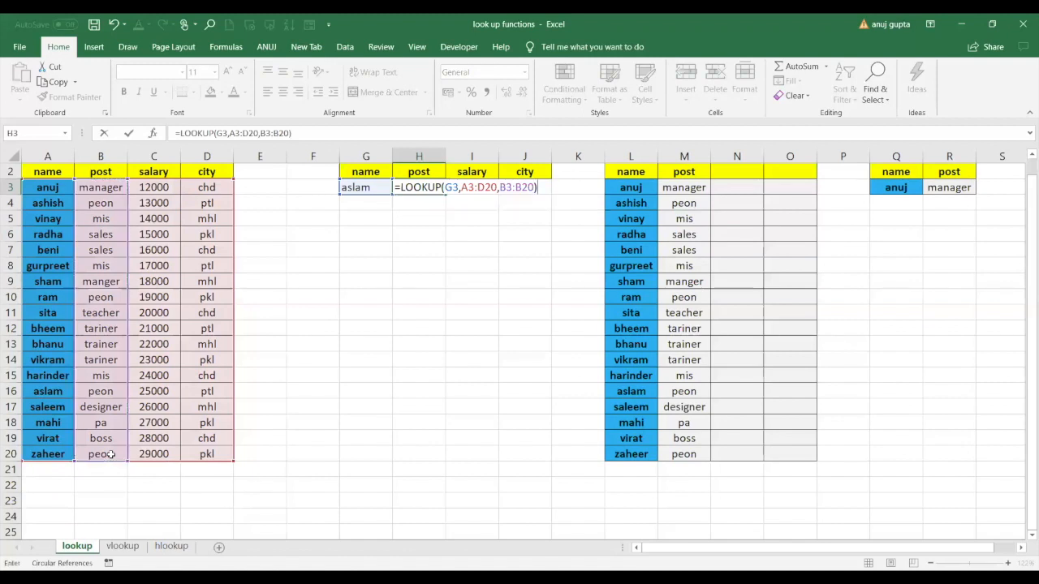
pyautogui.press('Return')
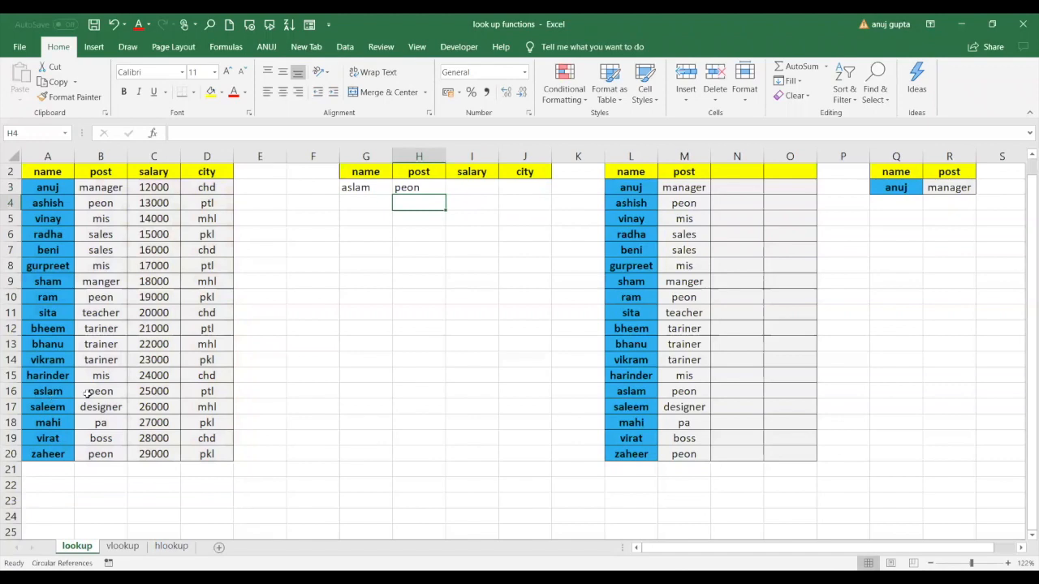
# Step: Set the lookup name in G3 to the employee name from A17
pyautogui.click(360, 182)
pyautogui.write('s')
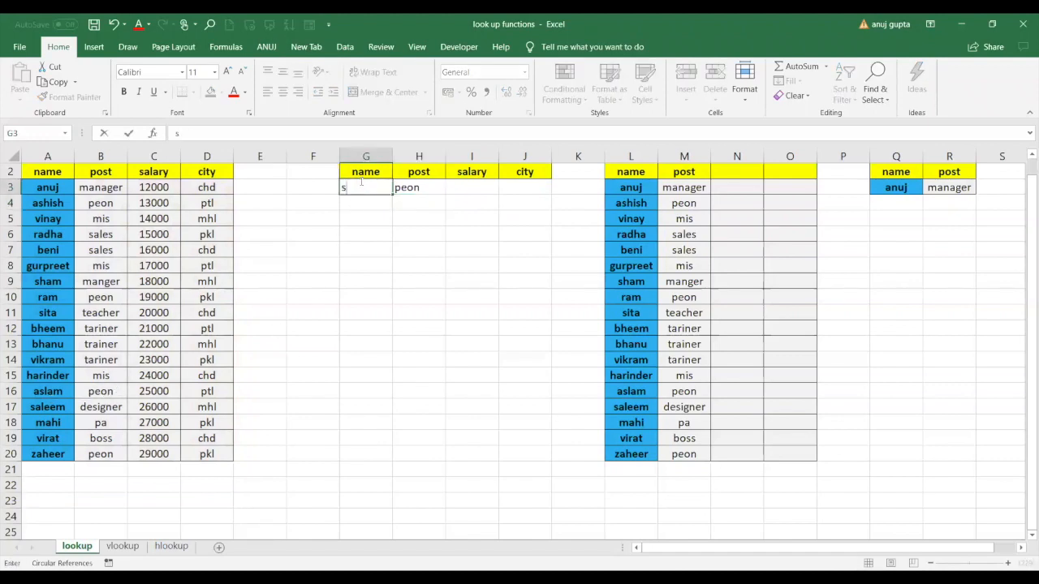
pyautogui.write('aleem')
pyautogui.press('Return')
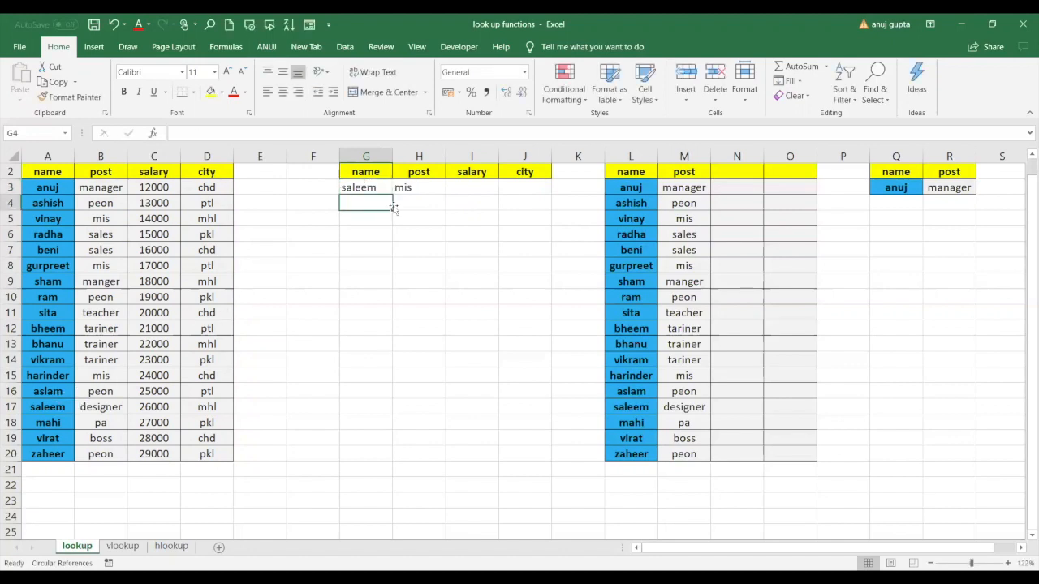
# Step: Clear H3 and start a new LOOKUP formula there with the column-locked reference $G3 as the lookup value
pyautogui.click(424, 184)
pyautogui.press('Delete')
pyautogui.write('=')
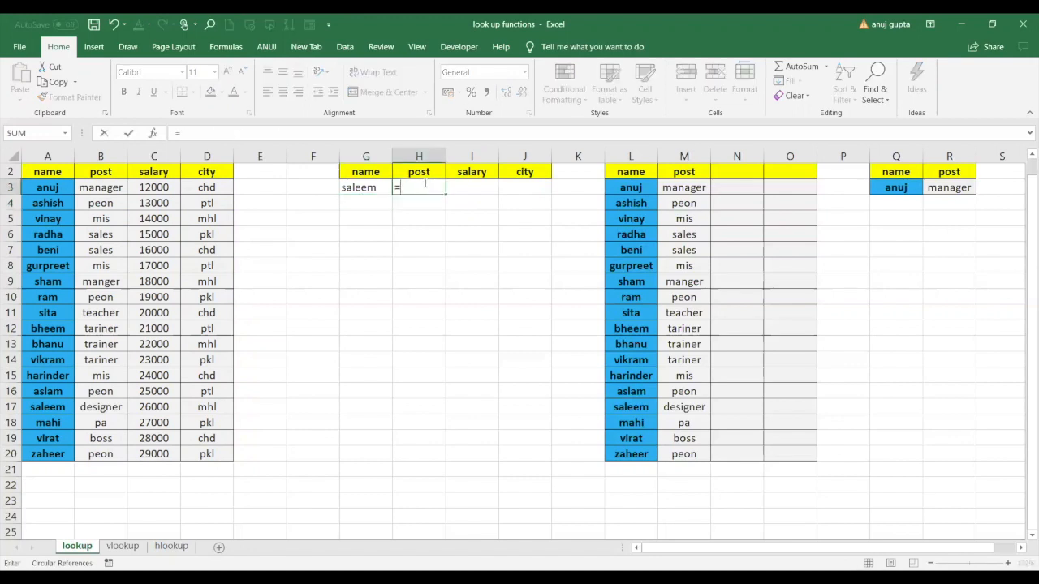
pyautogui.write('LOOKUP(')
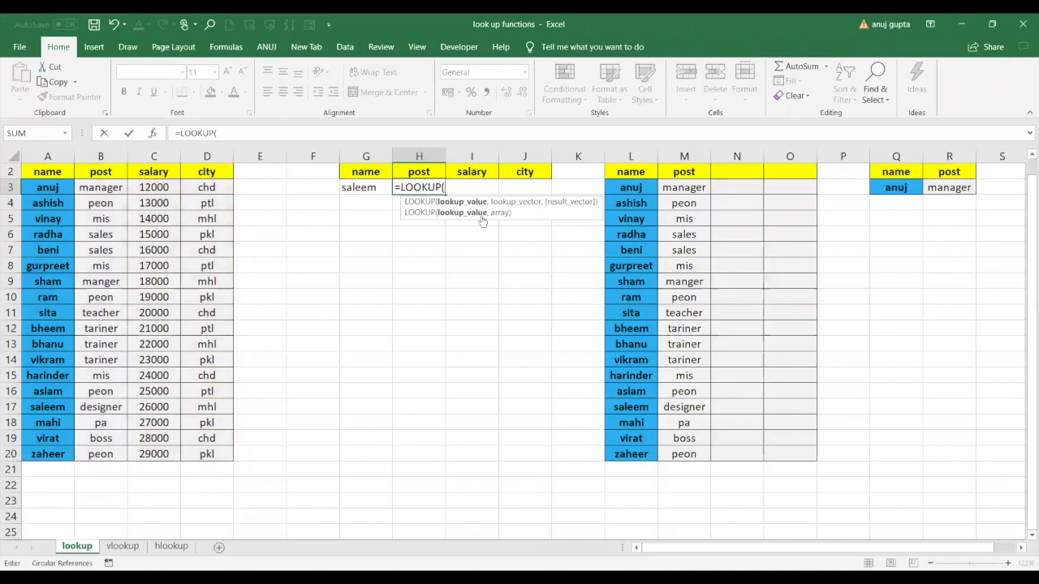
pyautogui.click(381, 187)
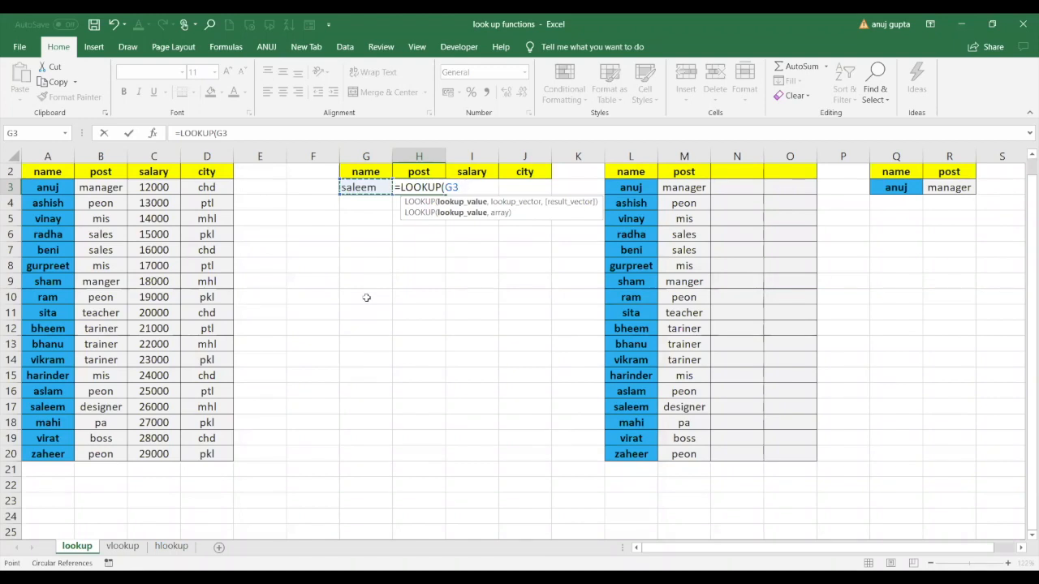
pyautogui.press('F4')
pyautogui.press('F4')
pyautogui.press('F4')
pyautogui.write(',')
# Step: Add the source table as the absolute lookup vector $A$3:$D$20 in the H3 formula
pyautogui.click(38, 187)
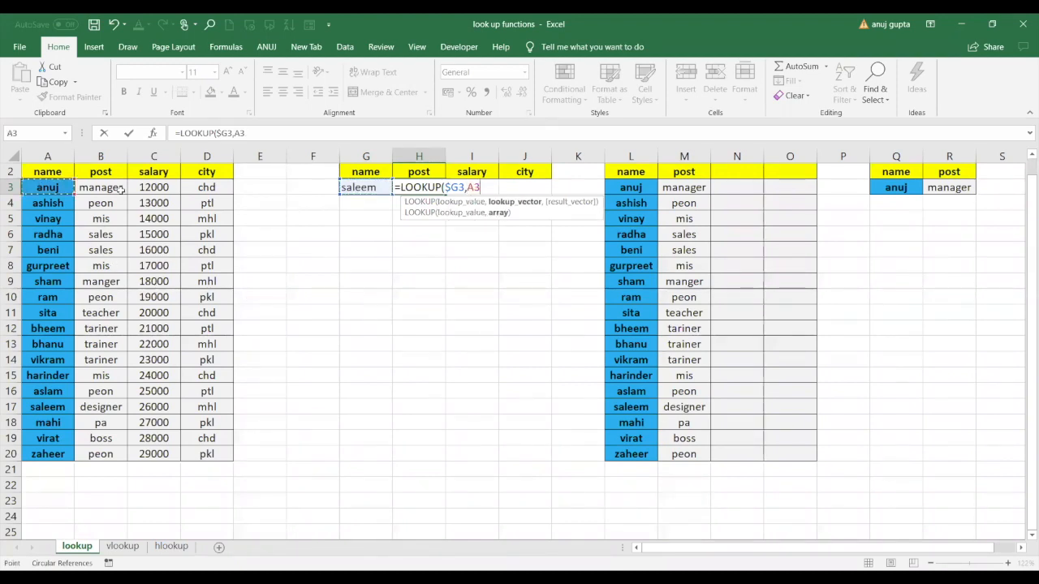
pyautogui.moveTo(120, 189); pyautogui.dragTo(188, 451)
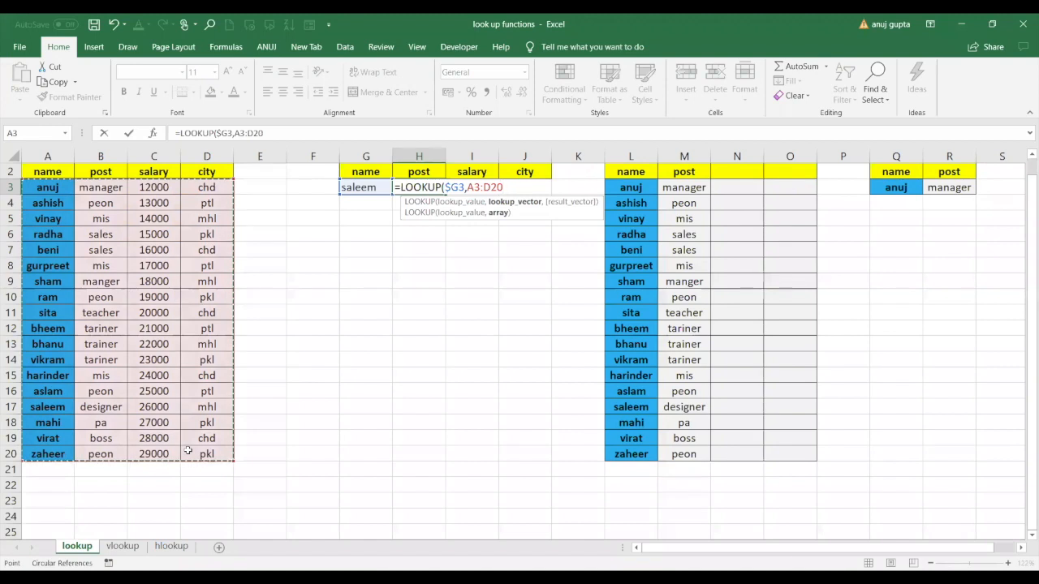
pyautogui.press('F4')
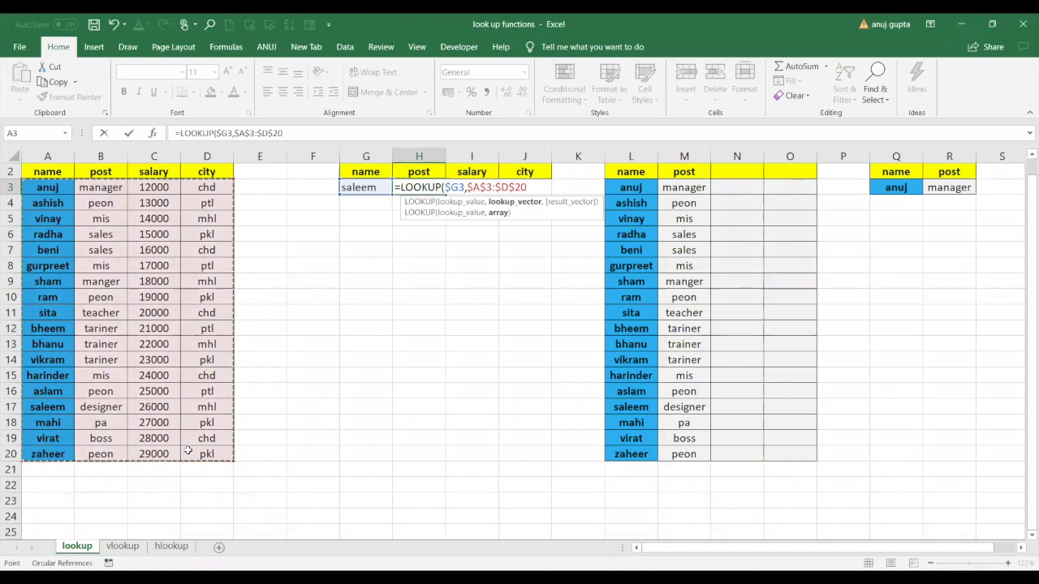
pyautogui.write(',')
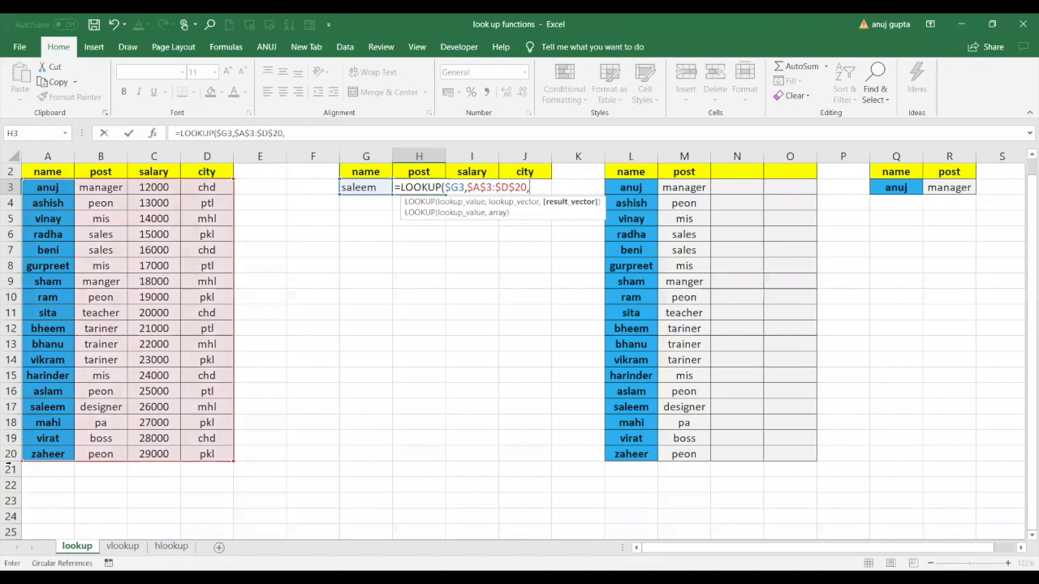
# Step: Add the absolute post range $B$3:$B$20 as the result vector and complete the H3 LOOKUP formula
pyautogui.click(104, 188)
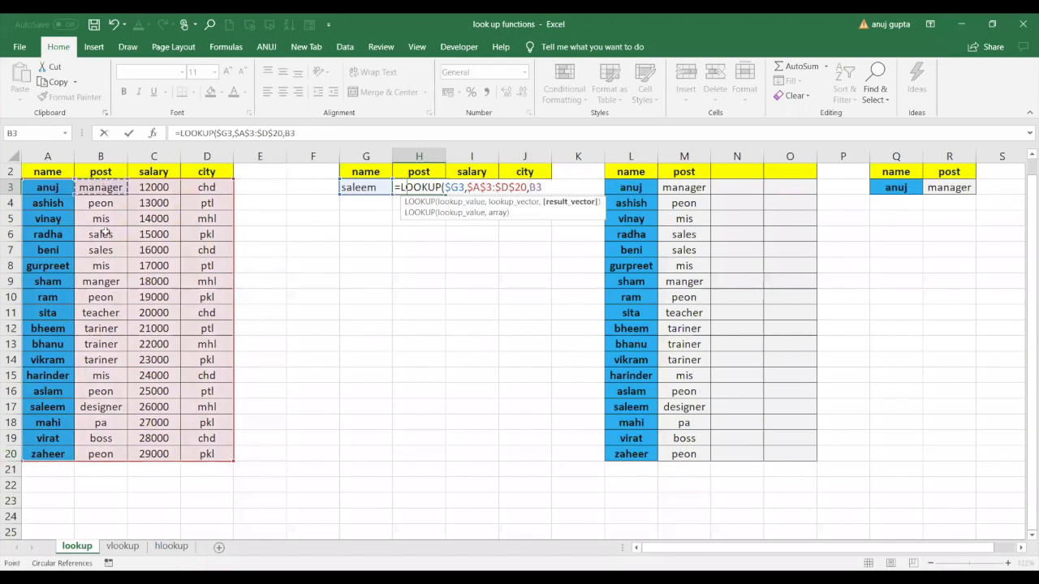
pyautogui.keyDown('shift'); pyautogui.click(97, 453); pyautogui.keyUp('shift')
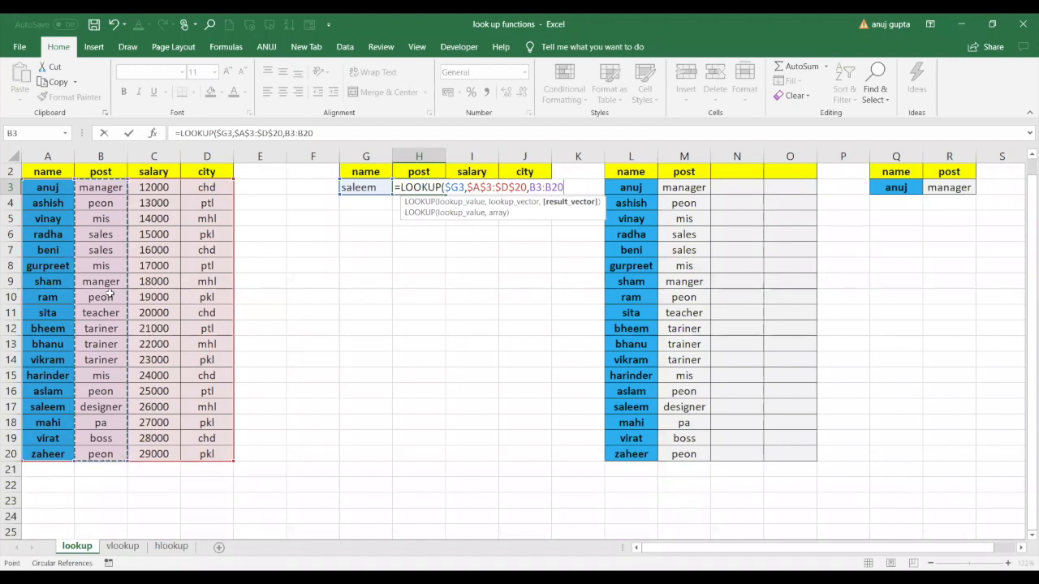
pyautogui.press('F4')
pyautogui.press('F4')
pyautogui.press('F4')
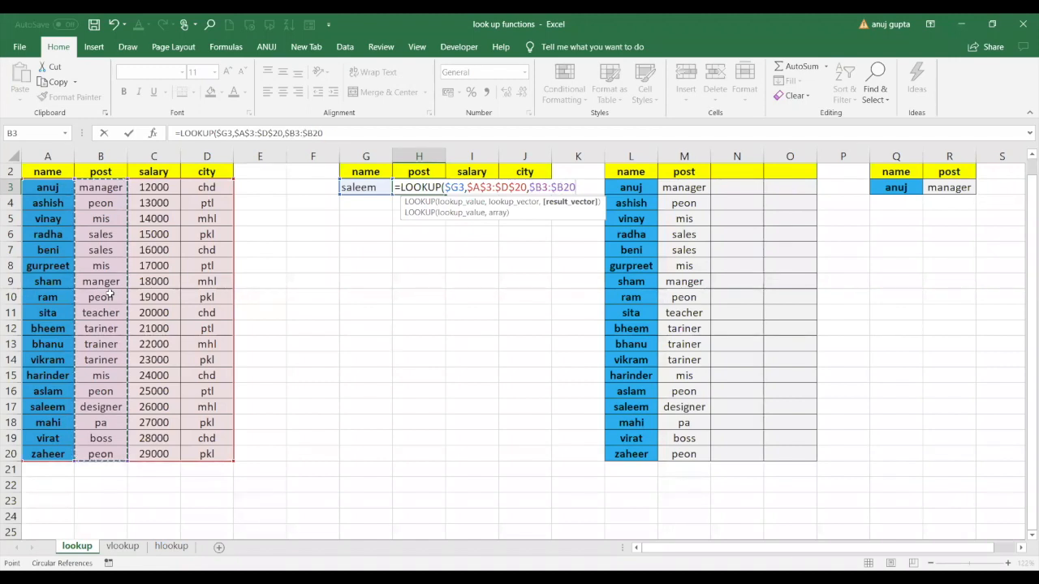
pyautogui.press('F4')
pyautogui.press('F4')
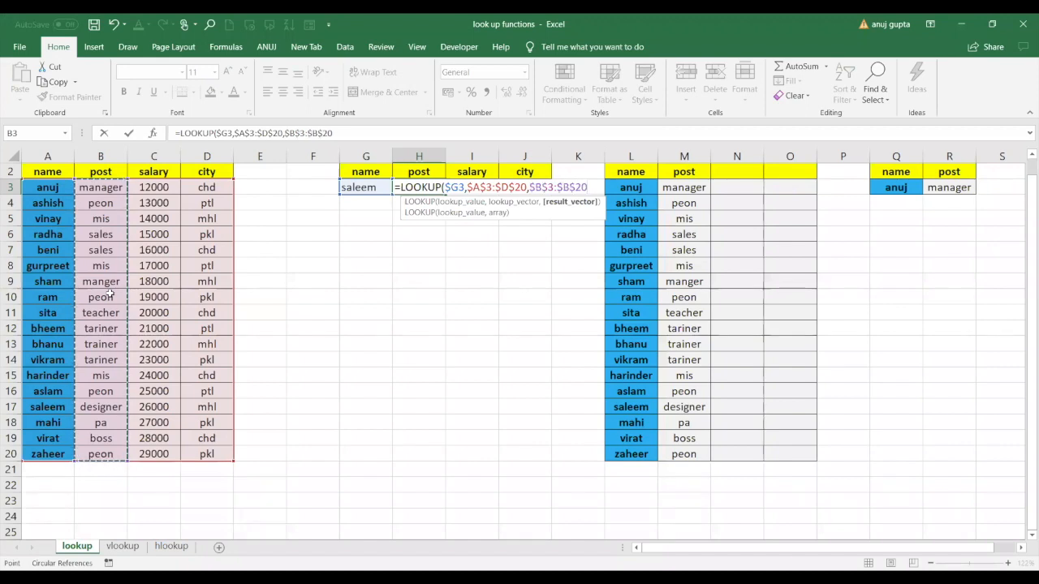
pyautogui.write(')')
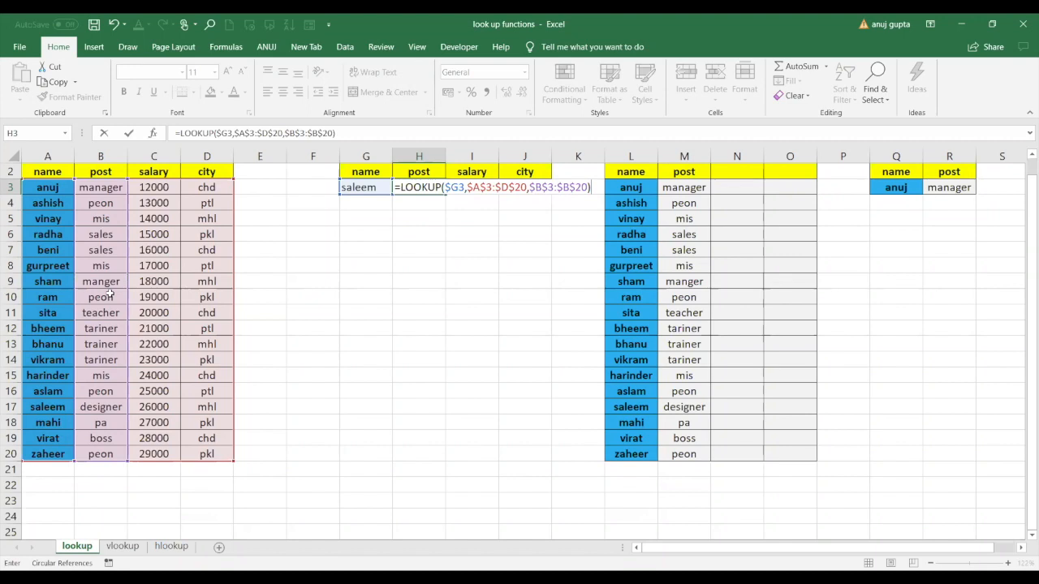
pyautogui.press('Return')
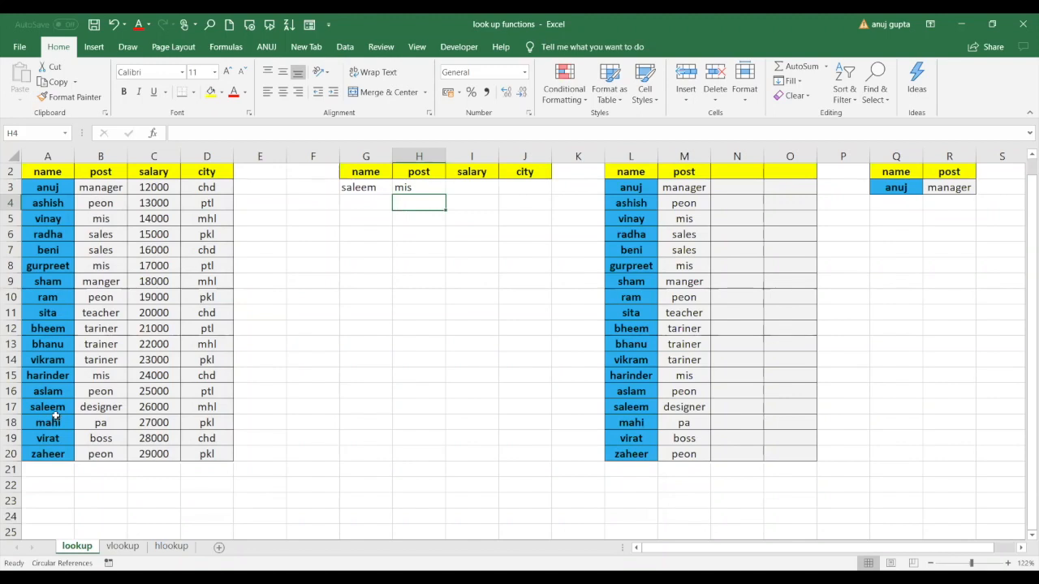
# Step: Compare H3 with the post in B17, and set the lookup name in G3 to the employee name from A3
pyautogui.click(116, 409)
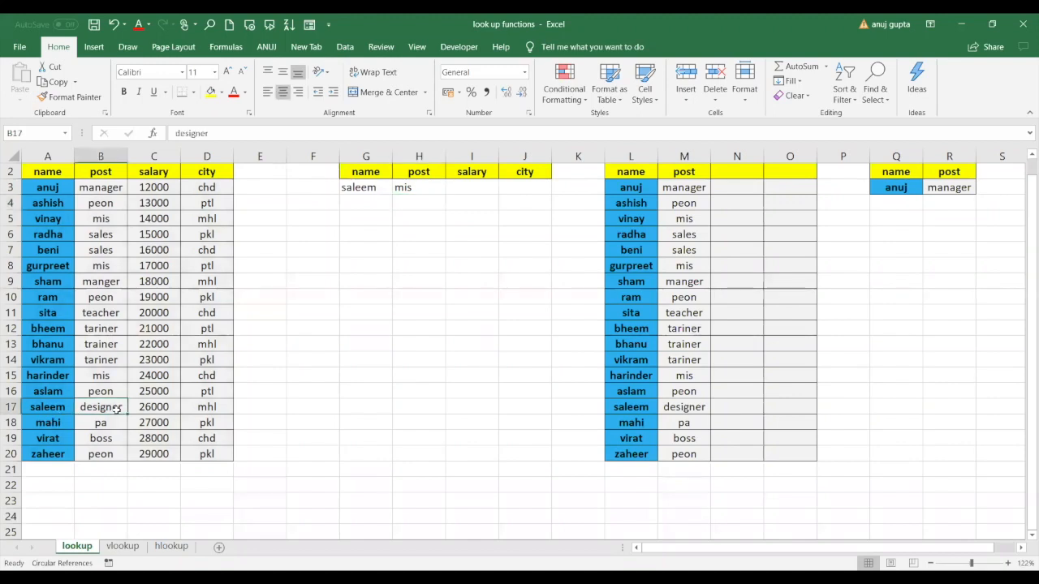
pyautogui.click(112, 191)
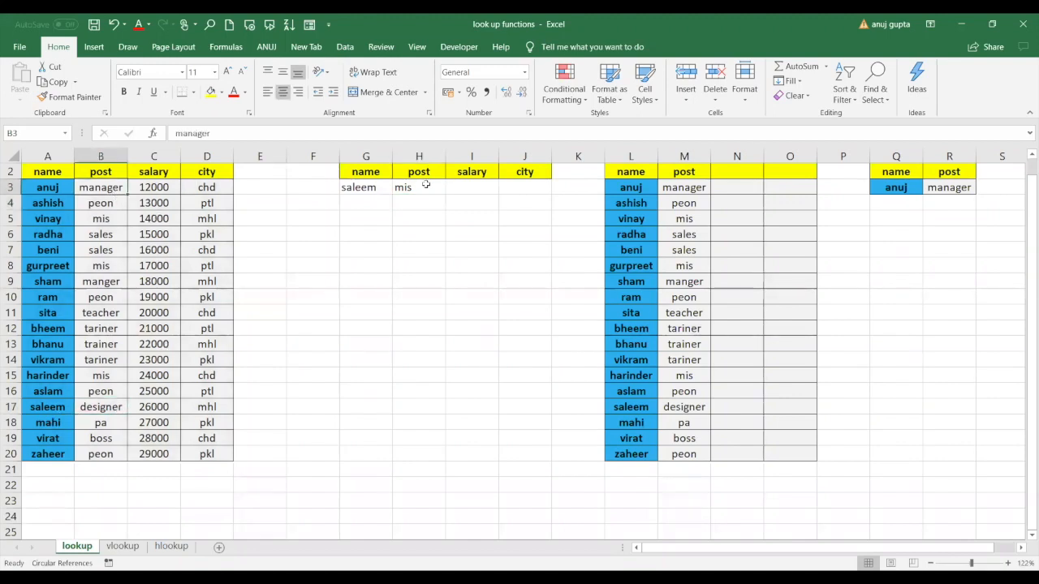
pyautogui.click(423, 187)
pyautogui.click(380, 189)
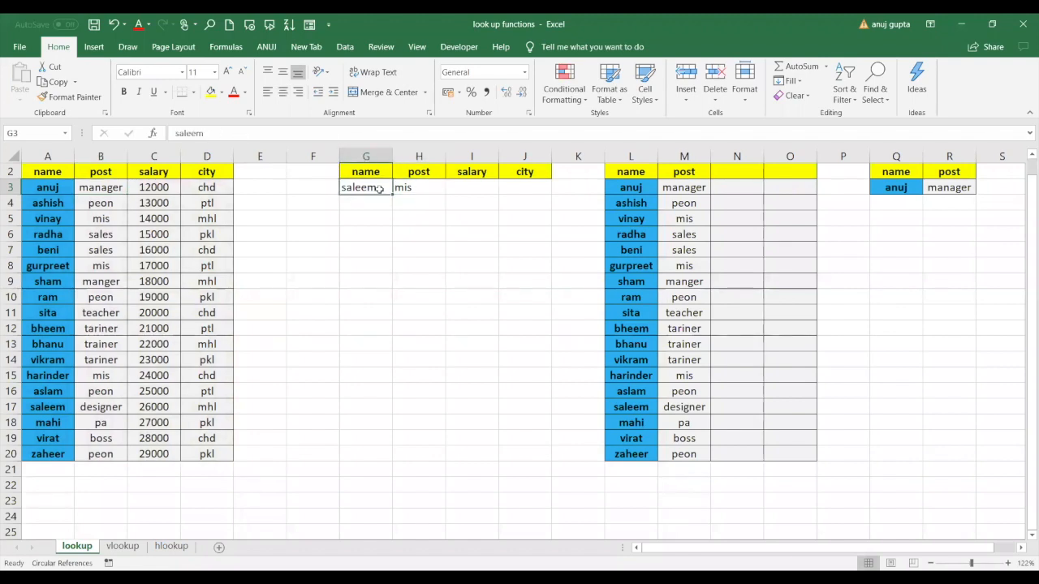
pyautogui.write('anuj')
pyautogui.press('Return')
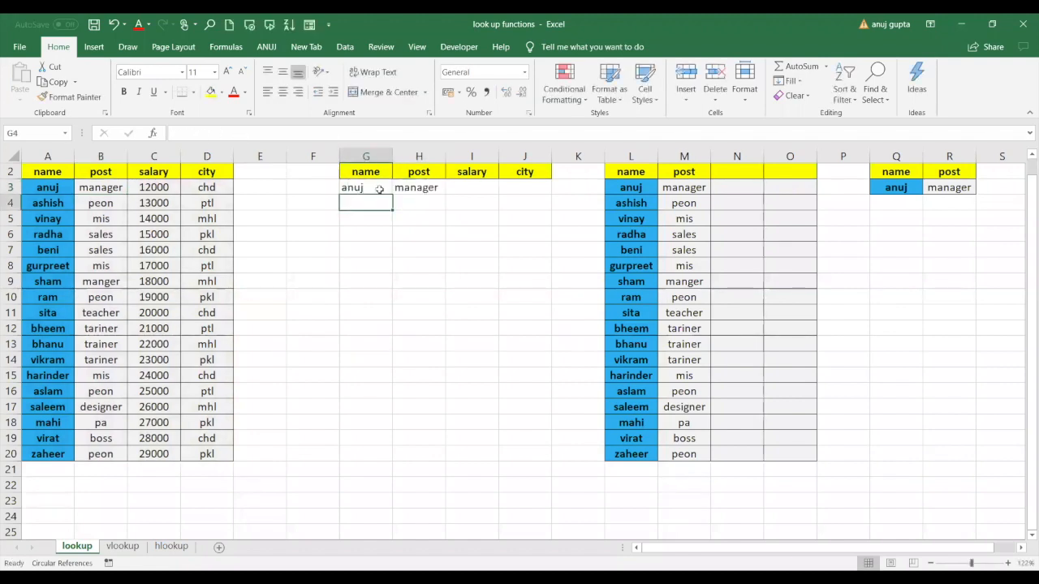
# Step: Set the lookup name in G3 to the employee name from A4
pyautogui.click(379, 189)
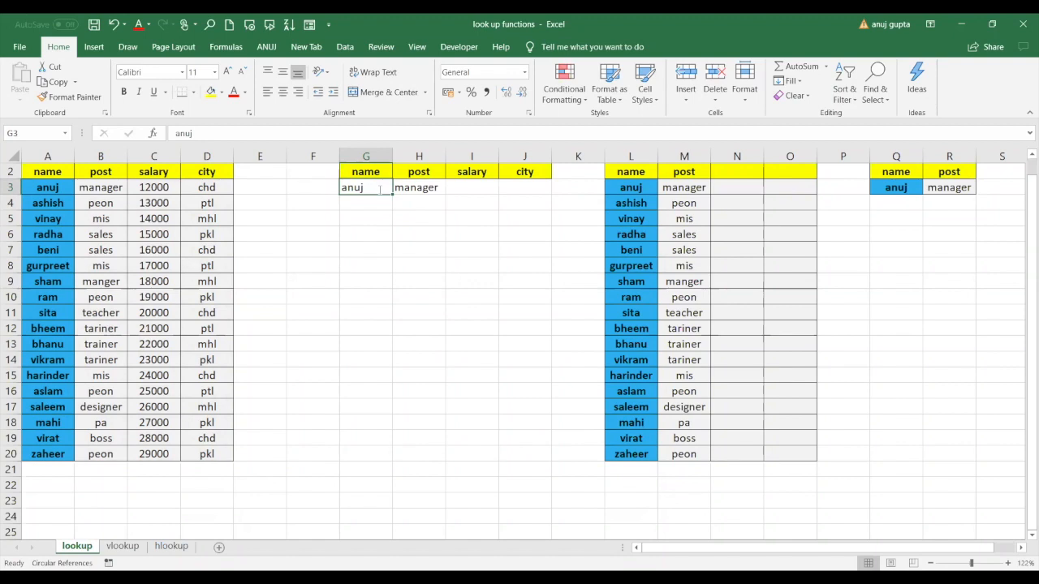
pyautogui.write('ashish')
pyautogui.press('BackSpace')
pyautogui.write('sh')
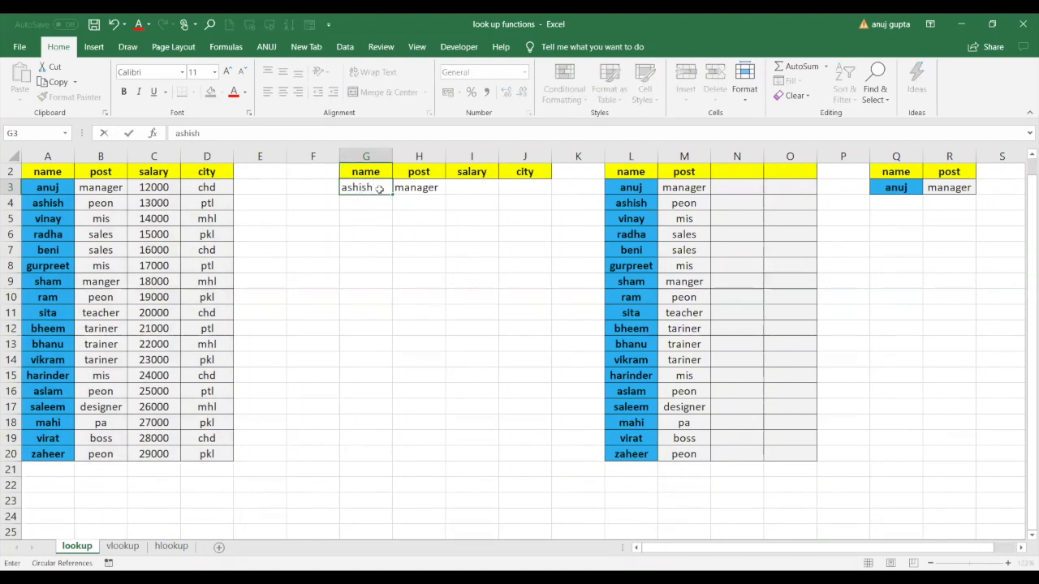
pyautogui.press('Return')
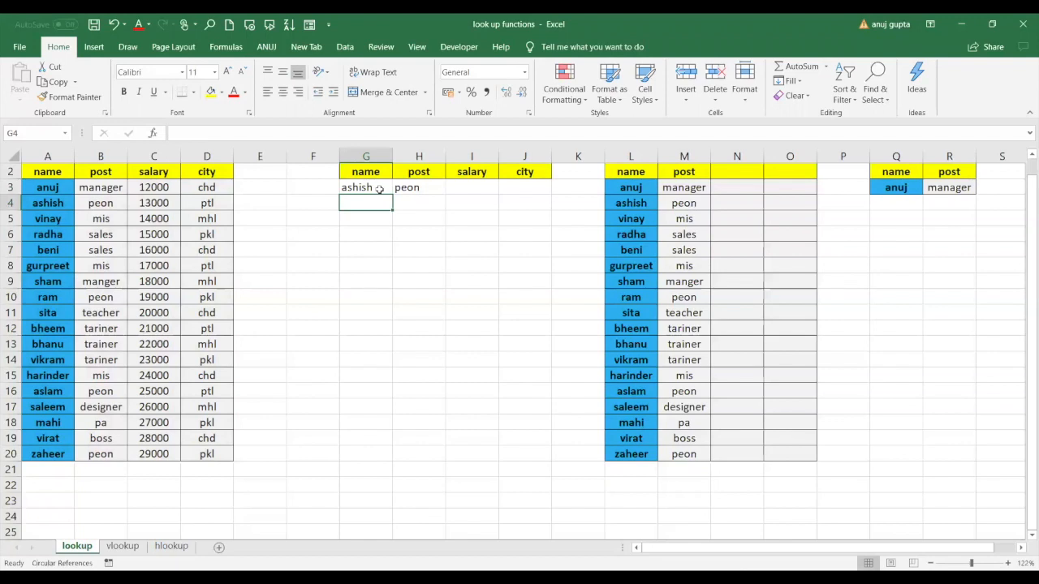
# Step: Set the lookup name in G3 to the employee name from A5 and compare H3 with the posts in B5 and B18
pyautogui.click(379, 189)
pyautogui.write('vinay')
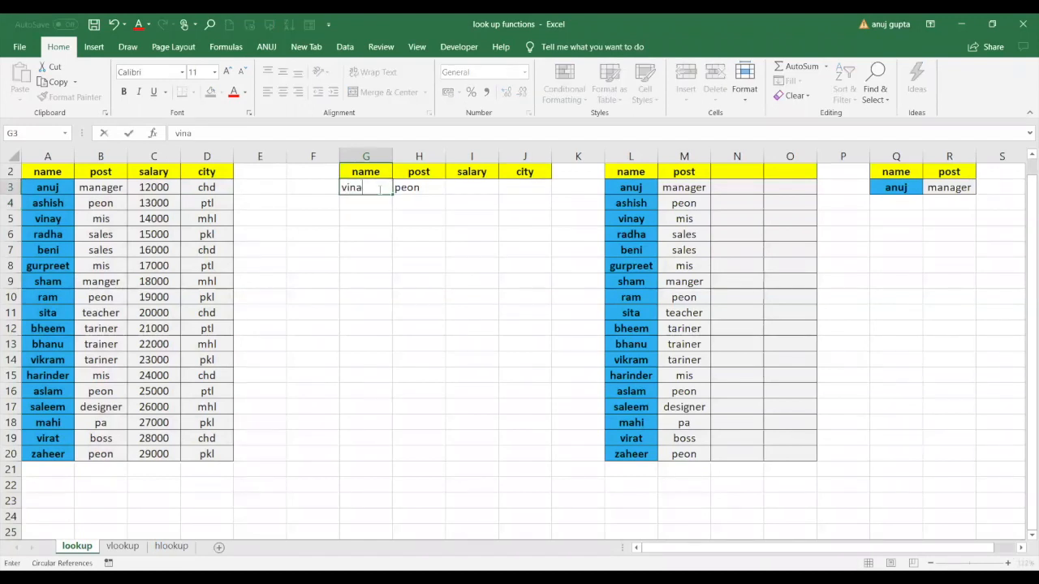
pyautogui.press('Return')
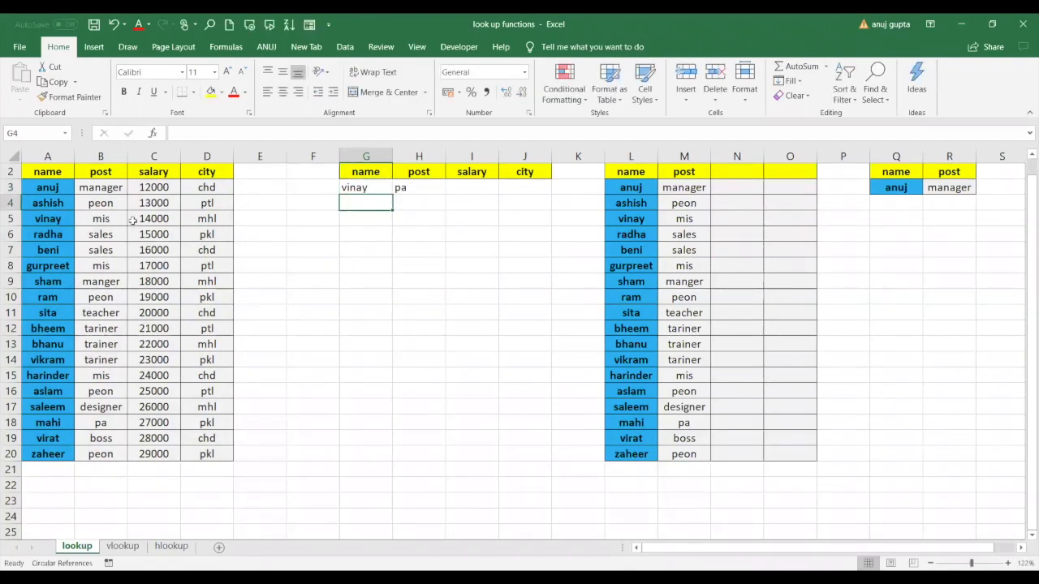
pyautogui.click(100, 219)
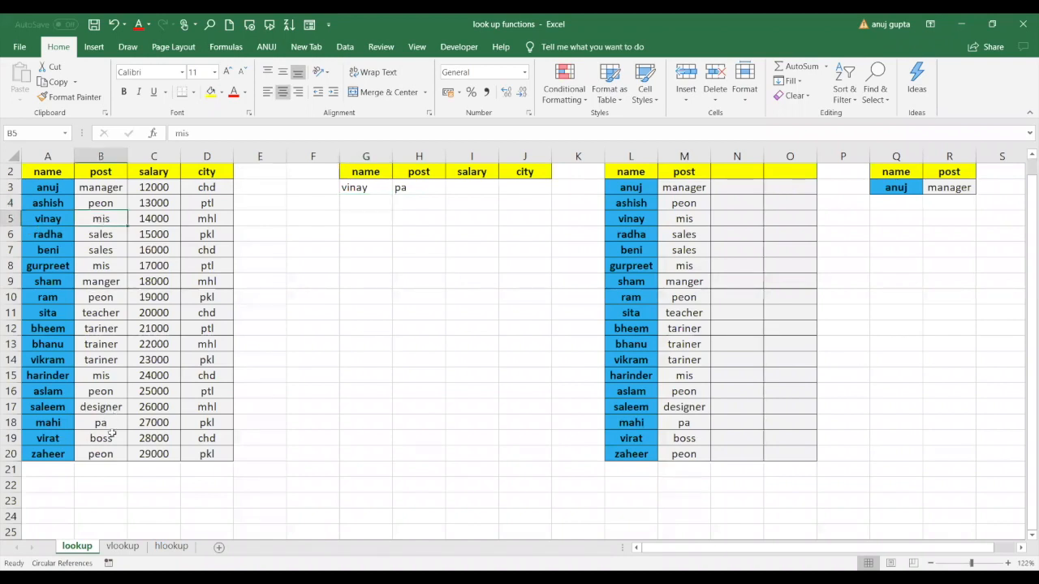
pyautogui.click(113, 424)
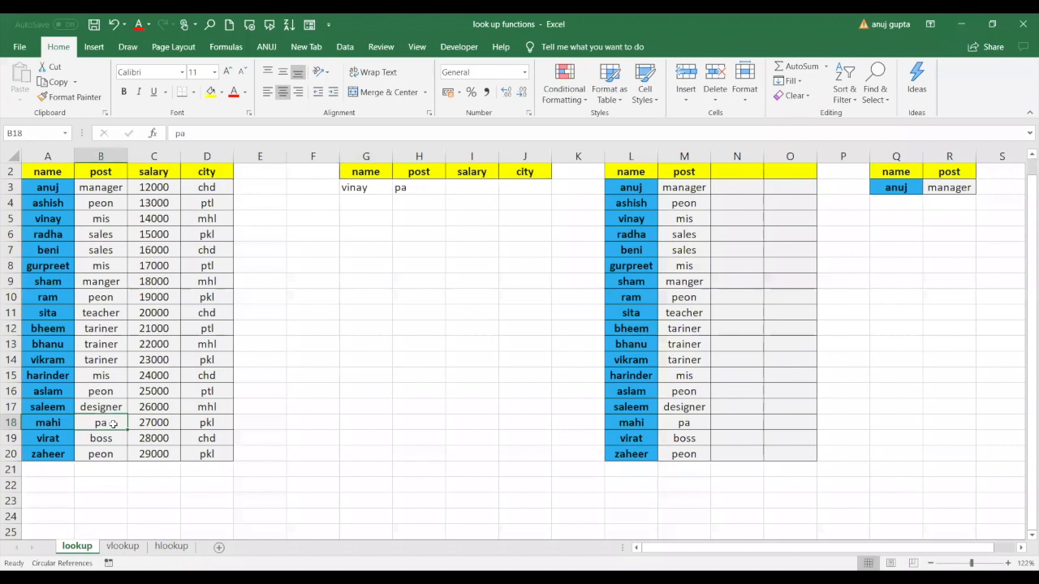
# Step: Test the H3 lookup by entering the employee name from A6 in G3, followed by the one from A7
pyautogui.click(52, 234)
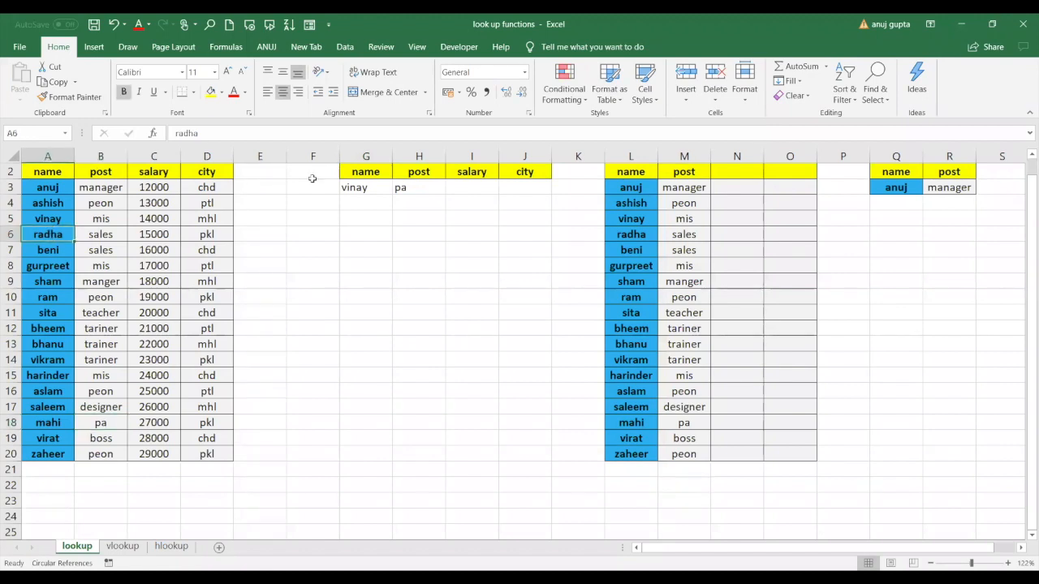
pyautogui.click(372, 186)
pyautogui.write('radha')
pyautogui.press('Return')
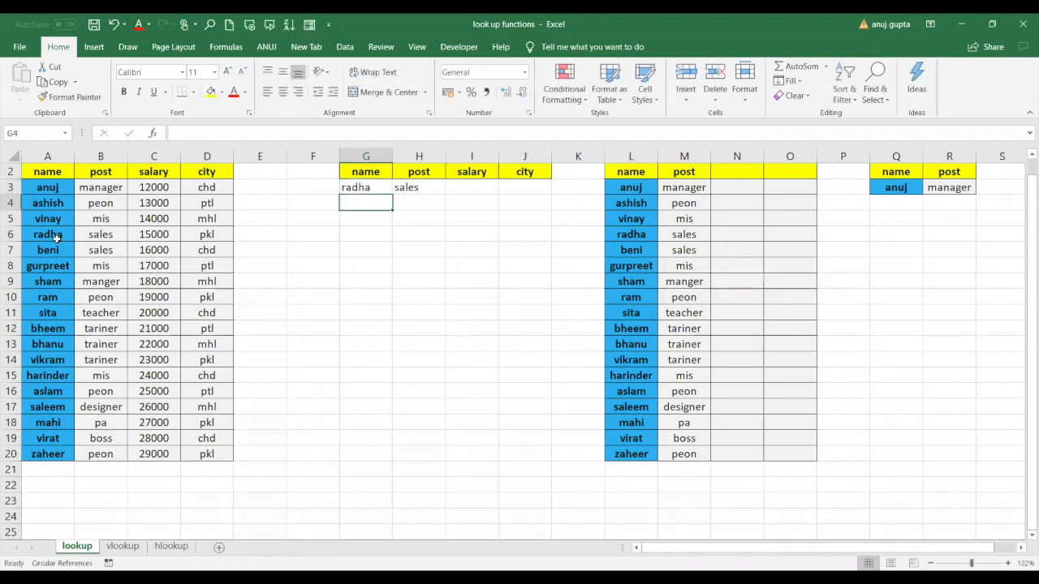
pyautogui.click(358, 184)
pyautogui.write('be')
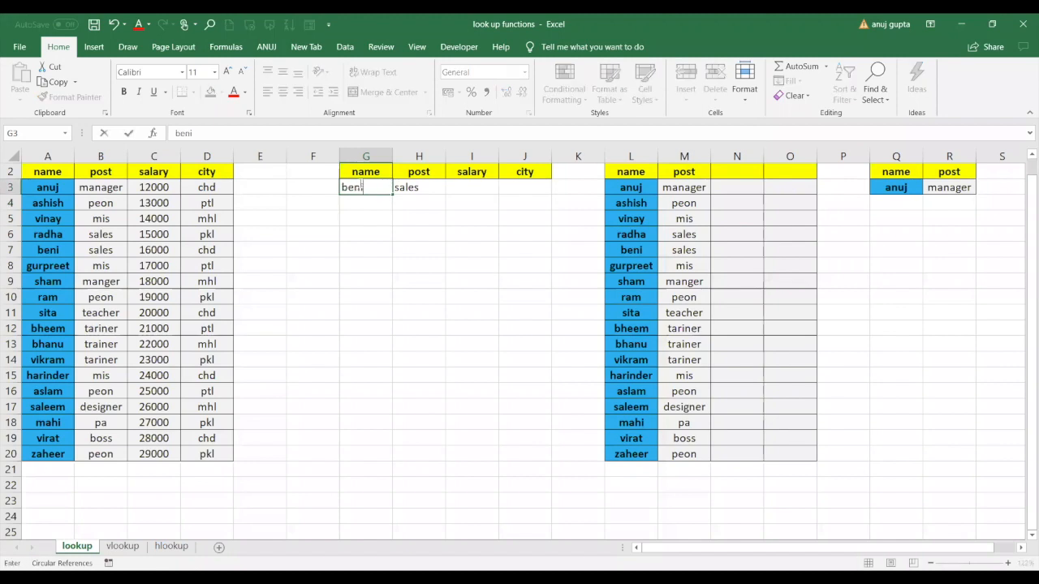
pyautogui.write('ni')
pyautogui.press('Return')
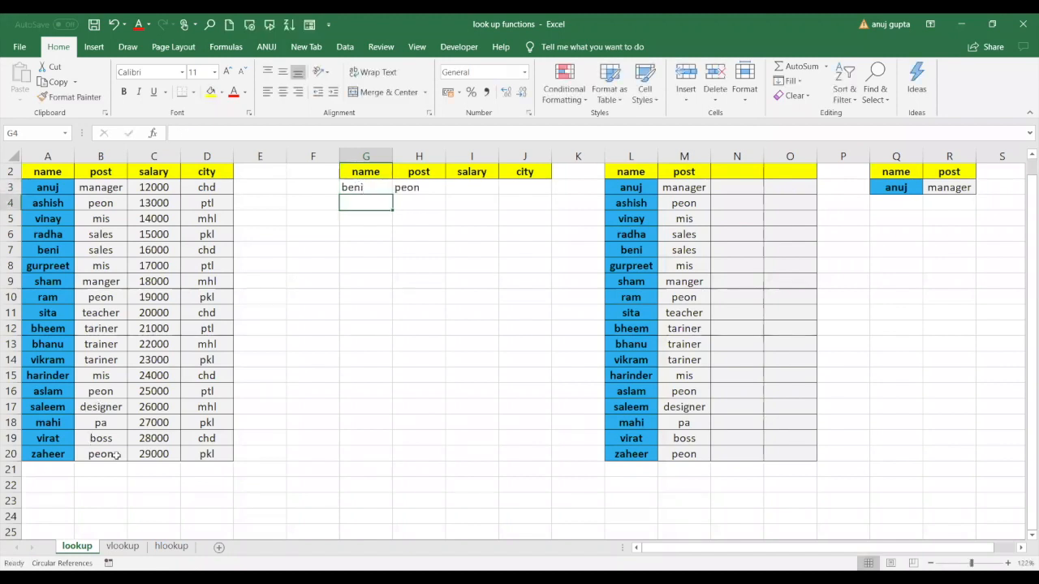
# Step: Test the H3 lookup by entering the employee name from A8 in G3, followed by the one from A9
pyautogui.click(371, 186)
pyautogui.write('gurpreet')
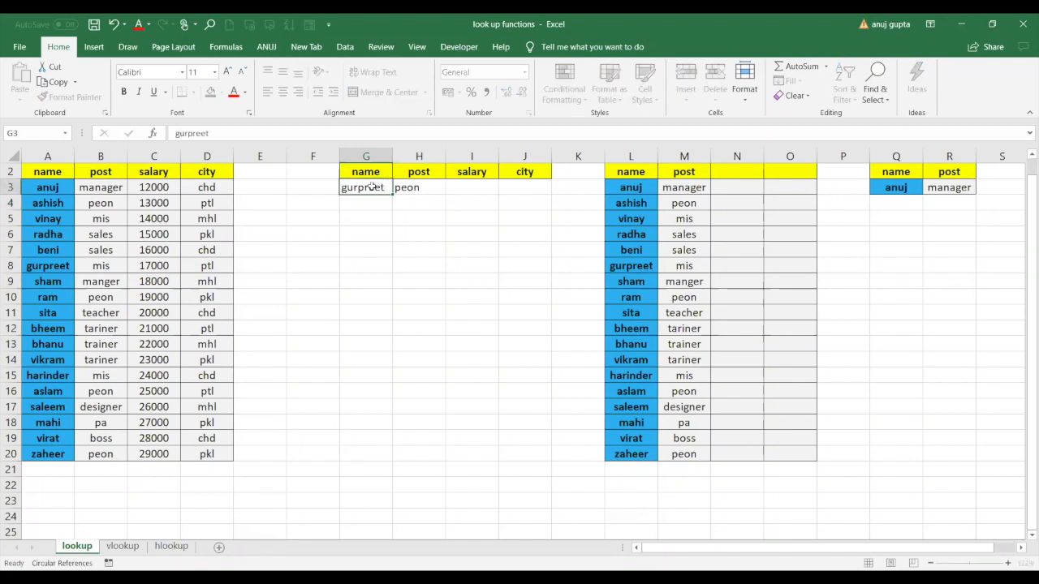
pyautogui.press('Return')
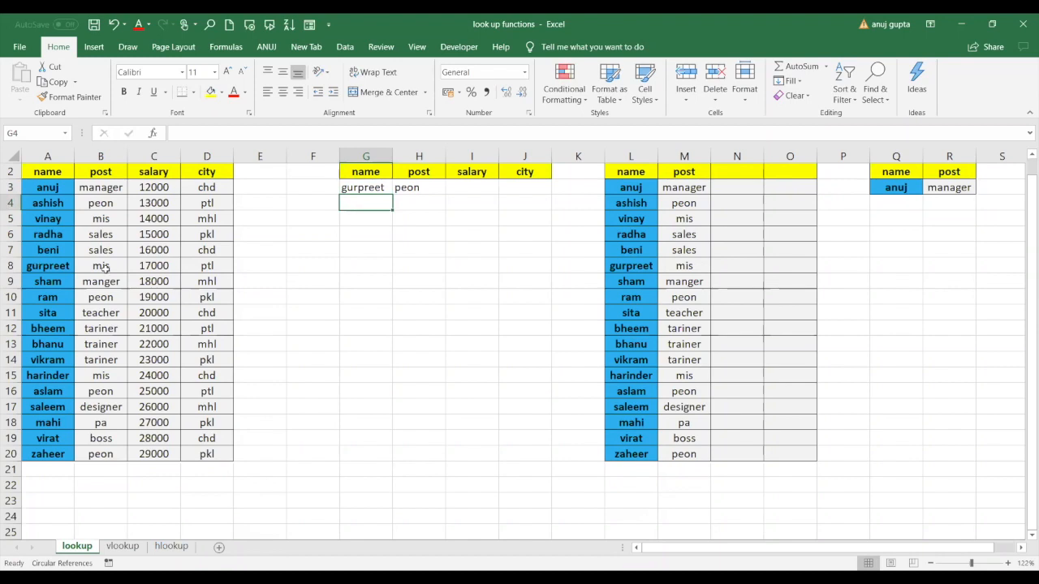
pyautogui.click(358, 185)
pyautogui.write('sham')
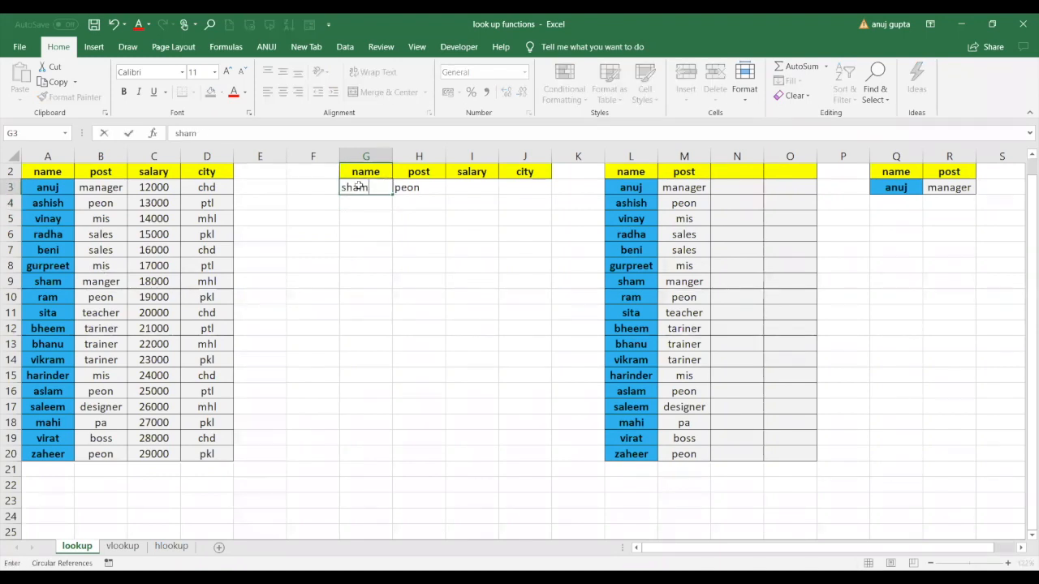
pyautogui.press('Return')
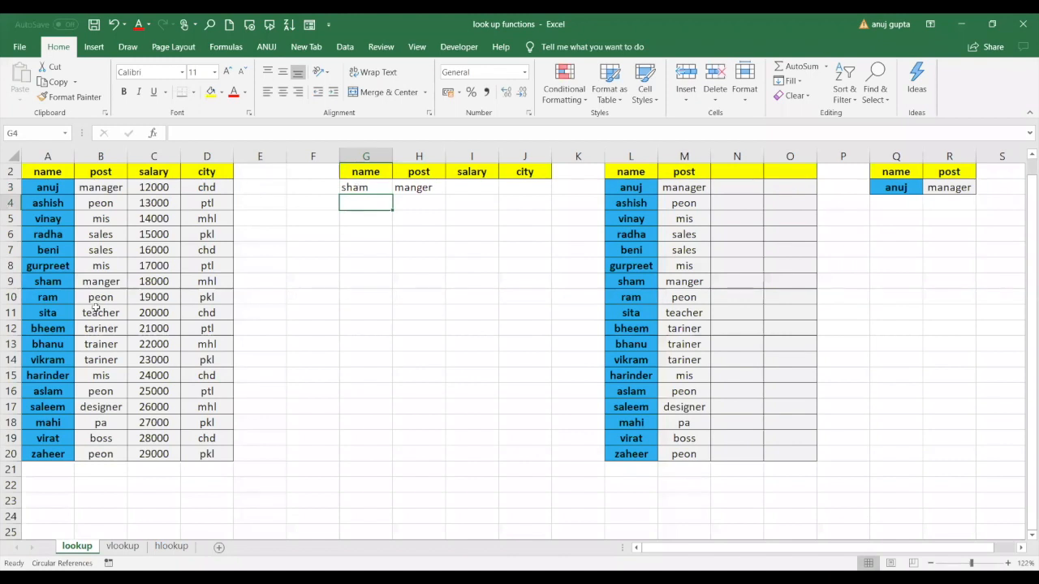
# Step: Set the lookup name in G3 to the employee name from A10 and inspect the LOOKUP formula in H3
pyautogui.click(371, 186)
pyautogui.write('ram')
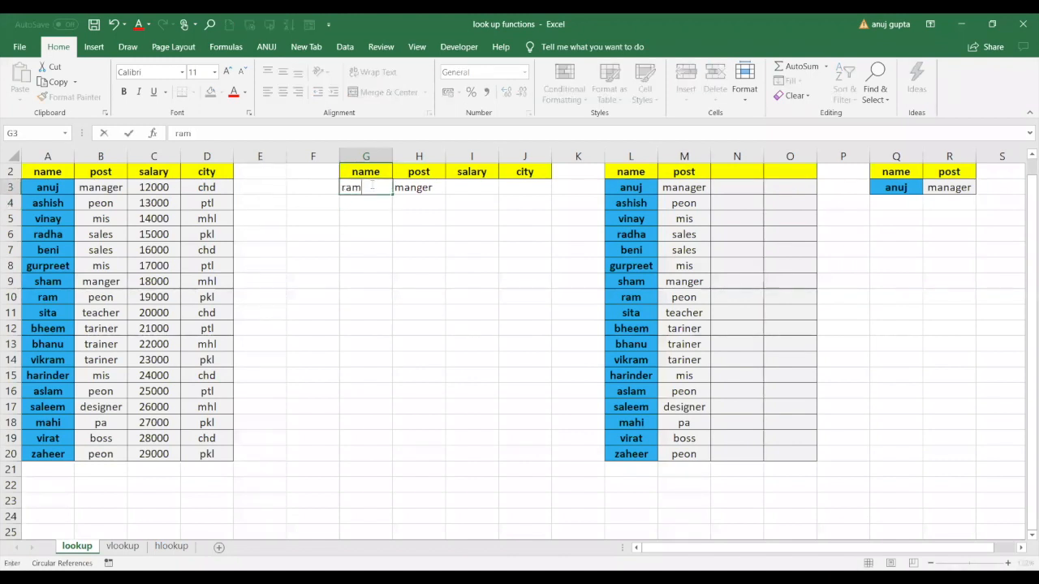
pyautogui.press('Return')
pyautogui.click(371, 185)
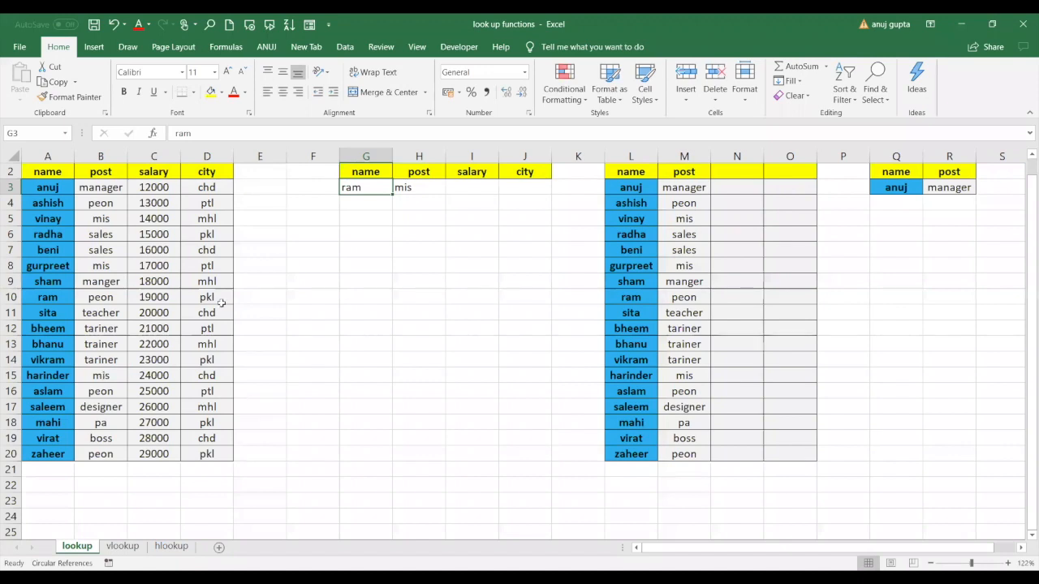
pyautogui.click(402, 190)
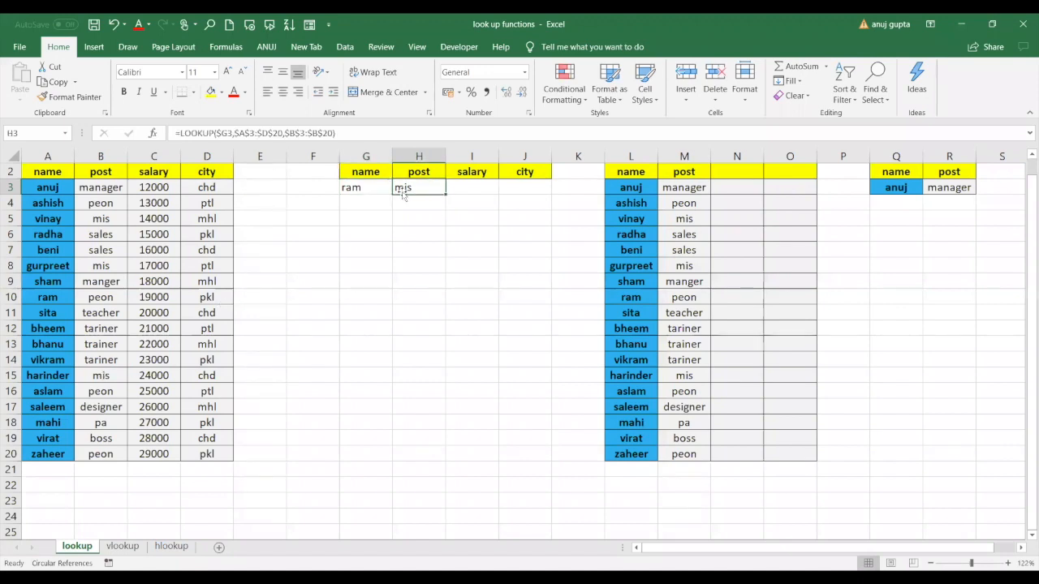
pyautogui.click(361, 190)
# Step: Enter a formula in the salary cell I3 that references the post range B3:B20
pyautogui.click(468, 187)
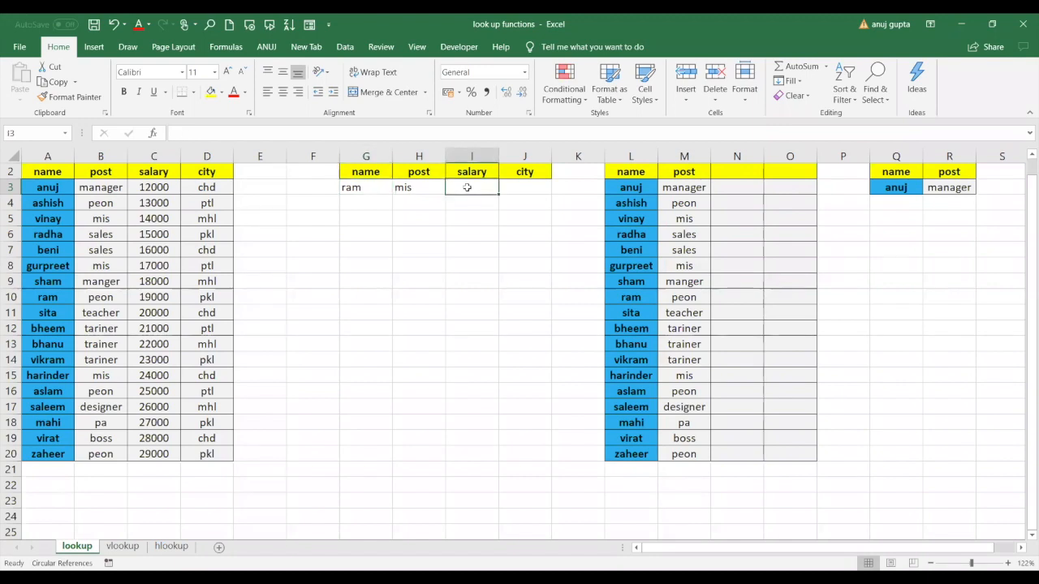
pyautogui.write('=')
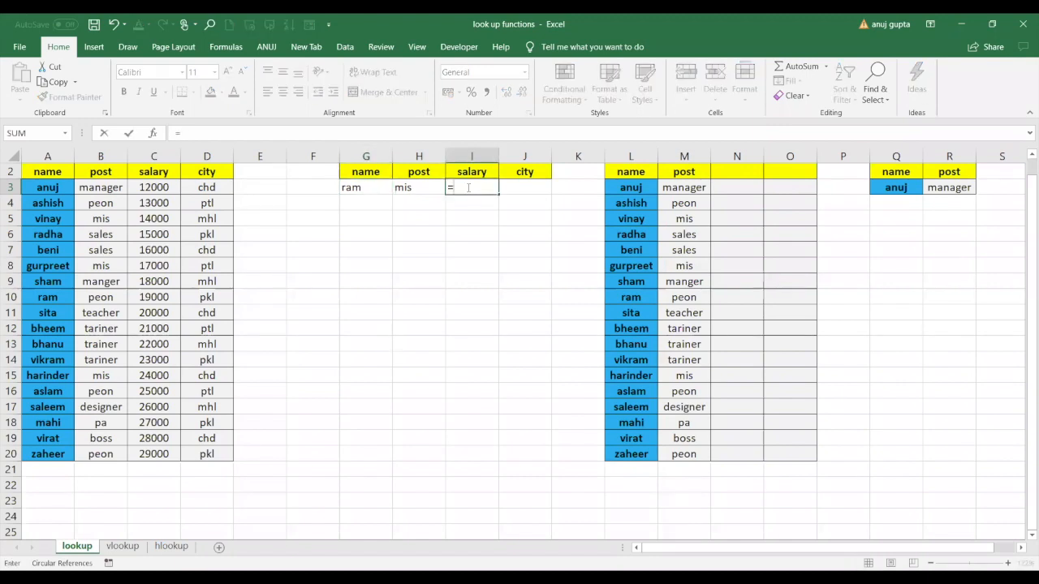
pyautogui.click(96, 187)
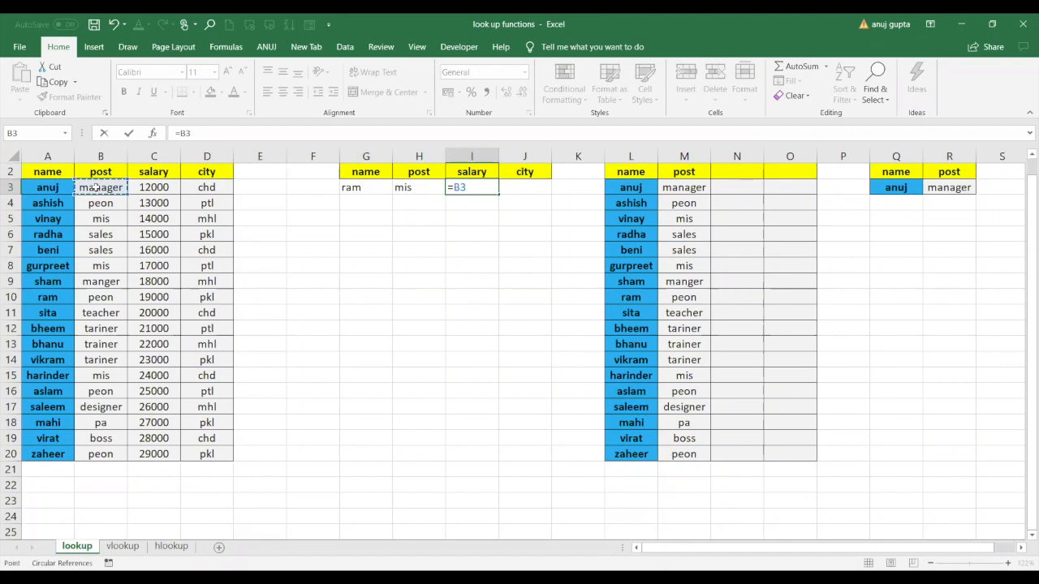
pyautogui.hotkey('ctrl', 'shift', 'Down')
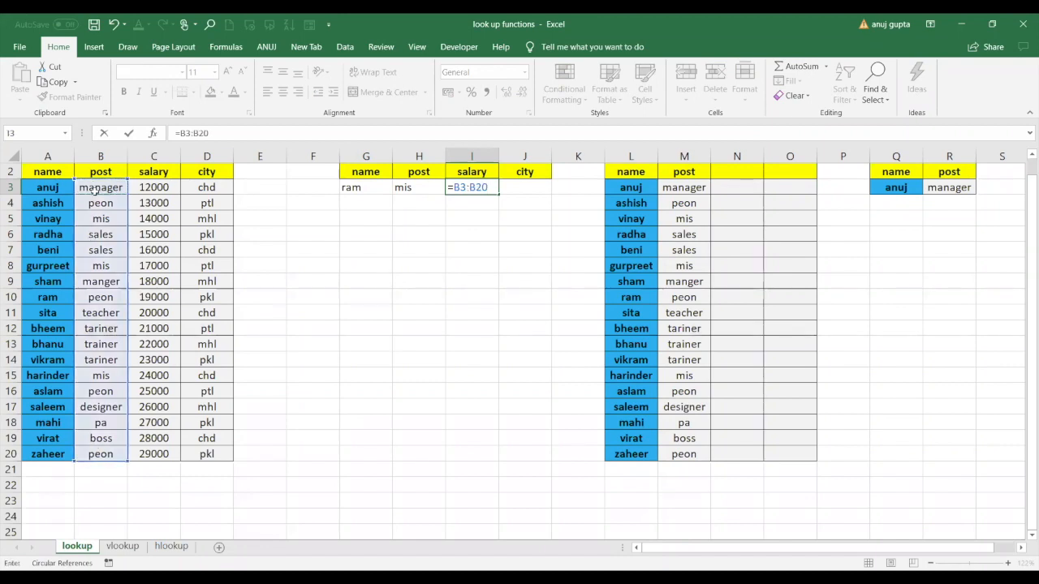
pyautogui.press('Return')
# Step: Clear all post values in B3:B20 of the source table
pyautogui.click(96, 188)
pyautogui.moveTo(96, 188); pyautogui.dragTo(111, 451)
pyautogui.press('Delete')
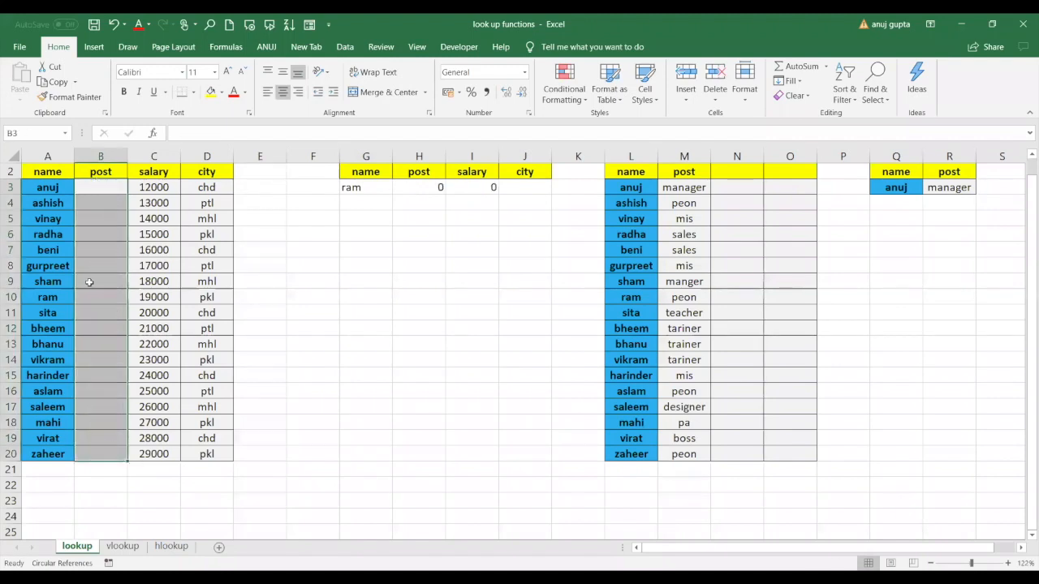
# Step: Enter 1, 2 and 3 in B3:B5 and try to Flash Fill the rest of the post column
pyautogui.click(94, 188)
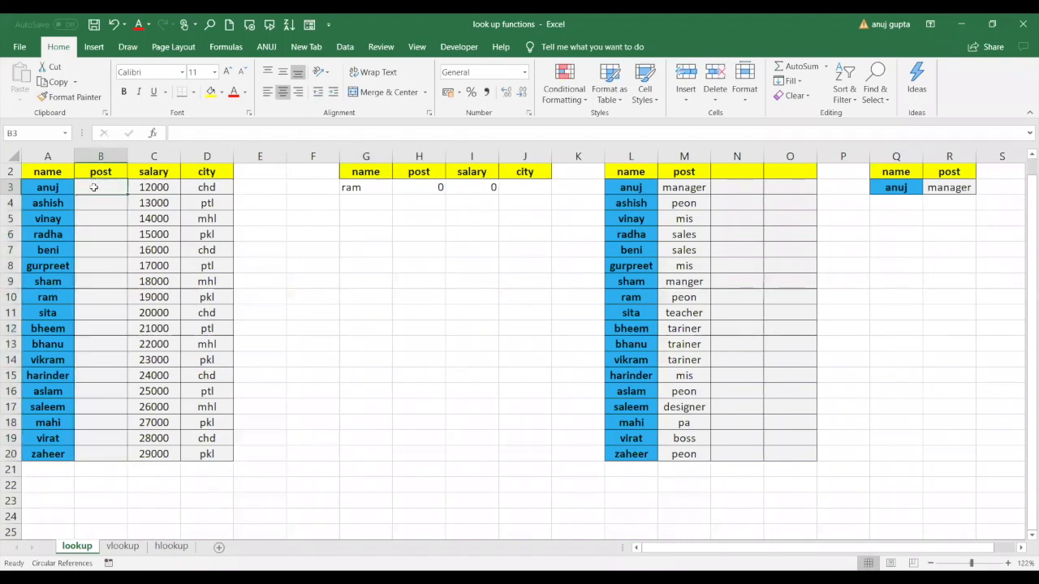
pyautogui.write('1')
pyautogui.press('Return')
pyautogui.write('2')
pyautogui.press('Return')
pyautogui.write('3')
pyautogui.press('Return')
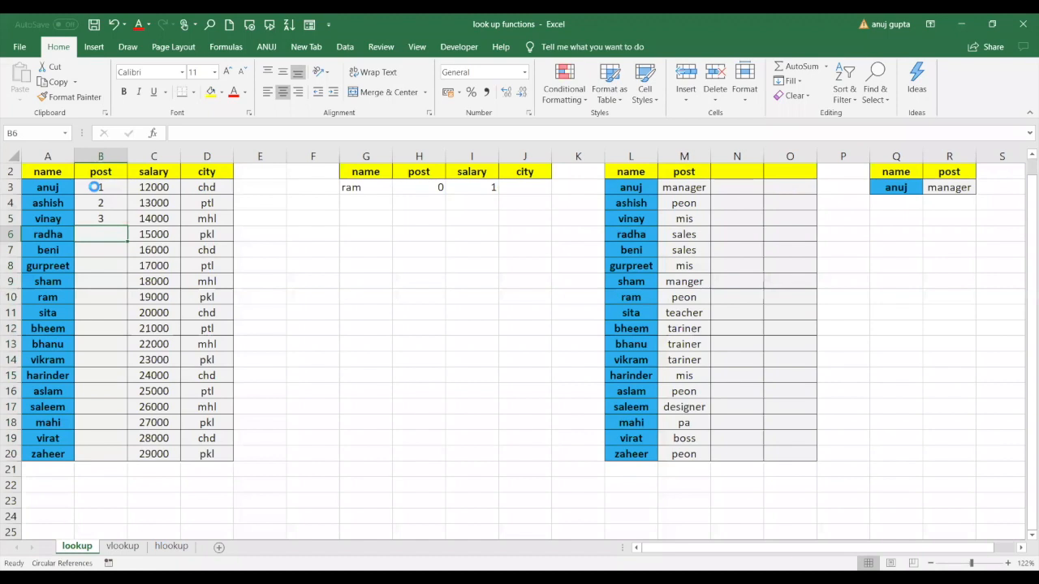
pyautogui.hotkey('ctrl', 'e')
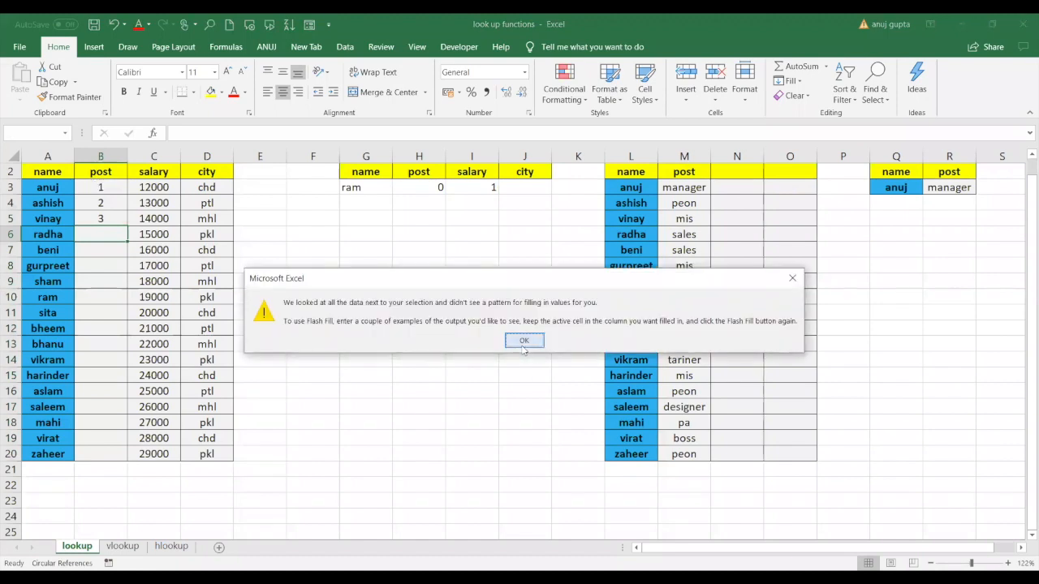
pyautogui.click(523, 341)
# Step: Extend the number series from B3:B5 down the post column to B20
pyautogui.click(96, 189)
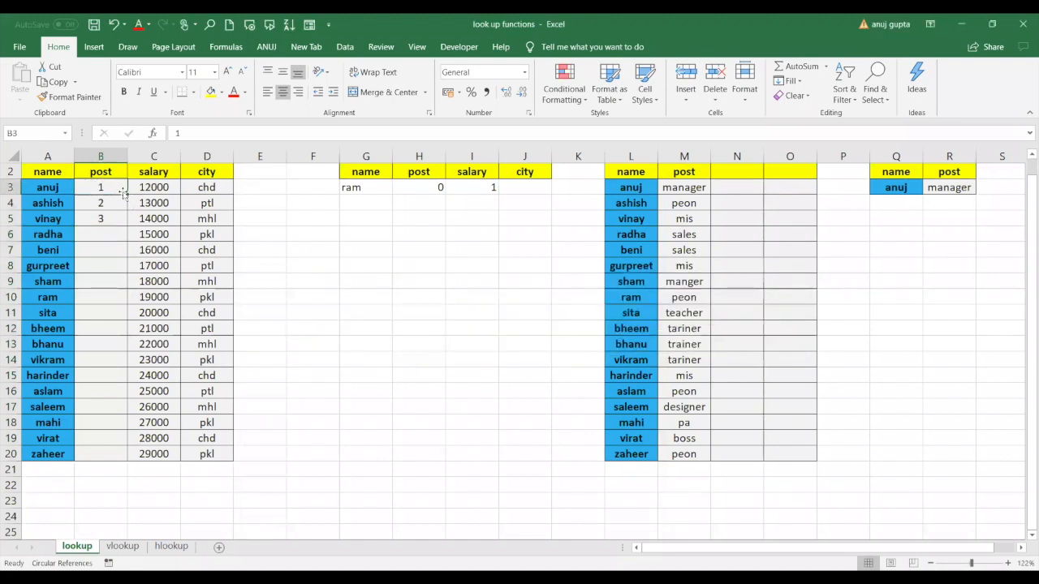
pyautogui.moveTo(116, 193); pyautogui.dragTo(106, 218)
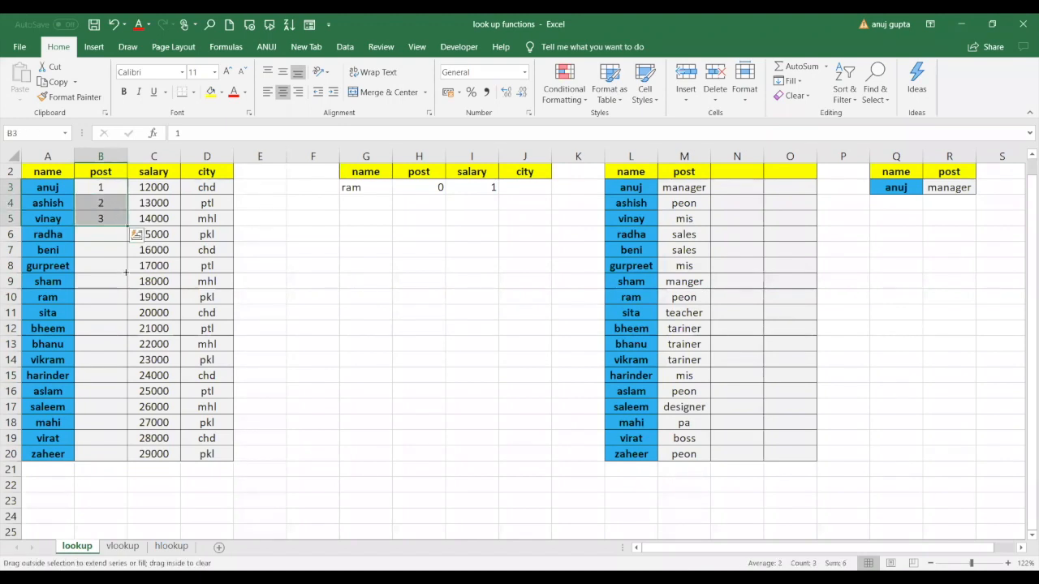
pyautogui.moveTo(126, 273); pyautogui.dragTo(125, 458)
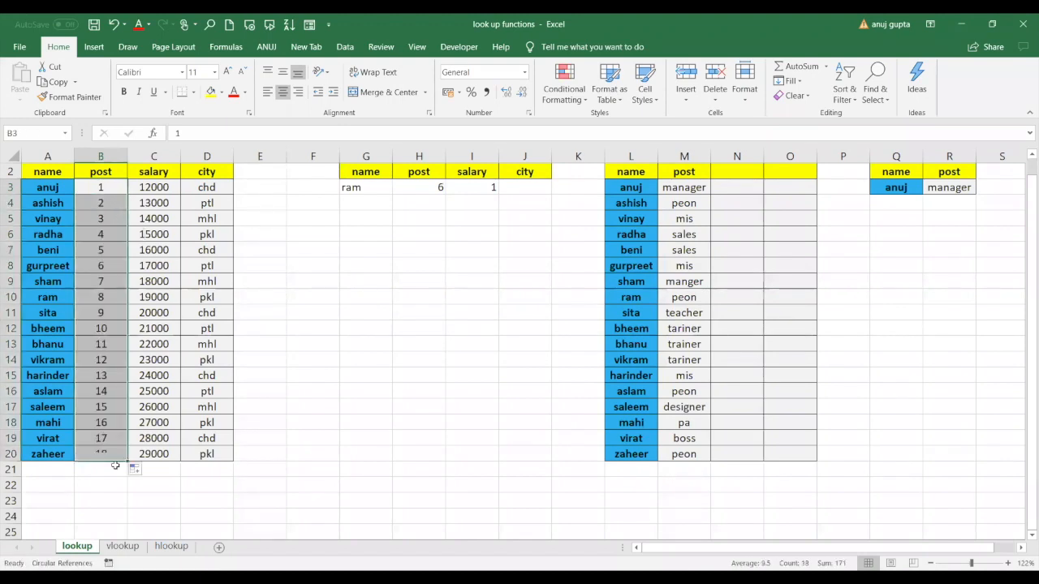
pyautogui.click(405, 341)
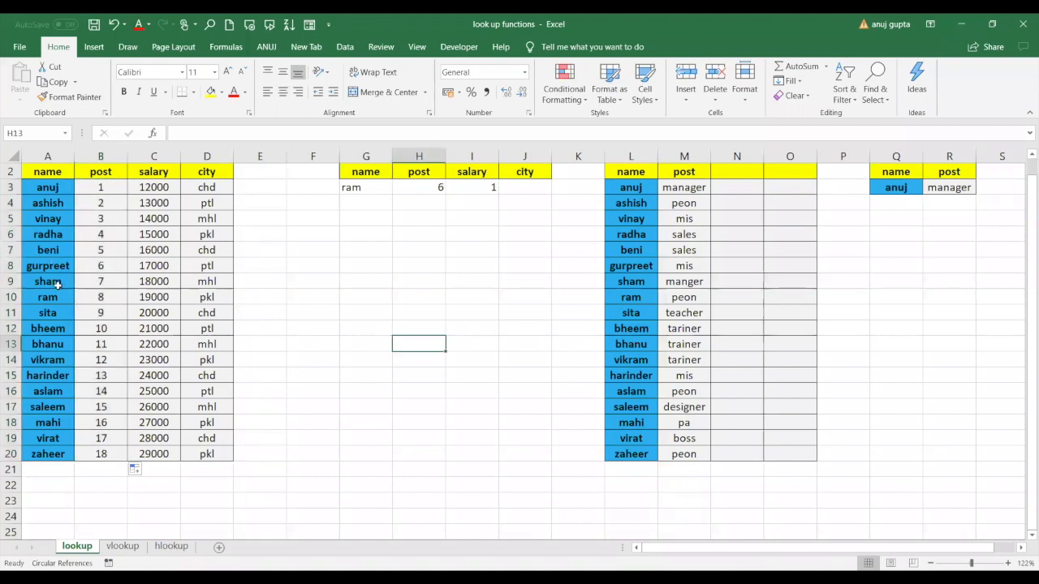
# Step: Check the post number in B10, and set the lookup name in G3 to the employee name from A9
pyautogui.click(100, 298)
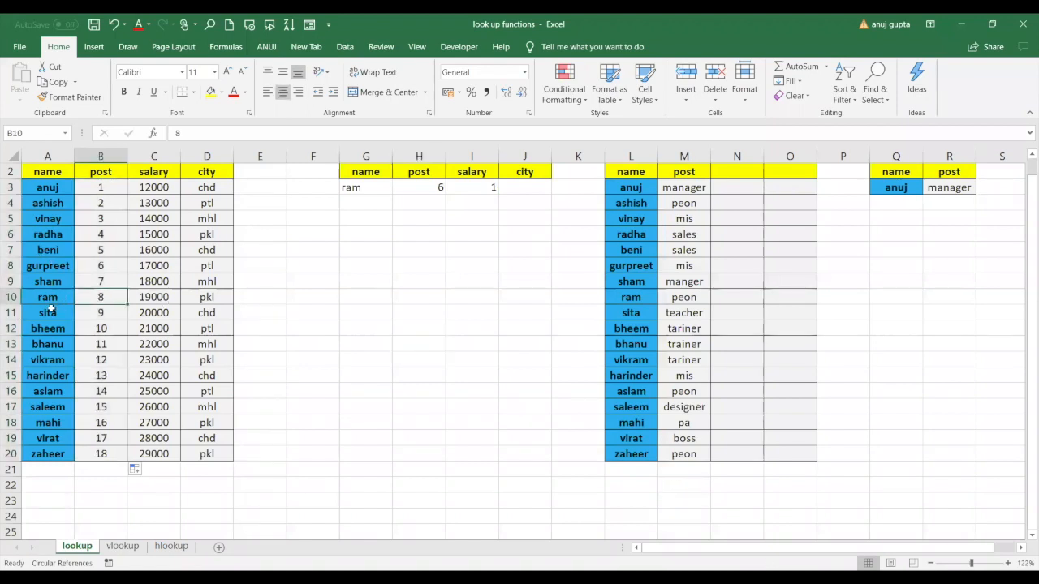
pyautogui.click(363, 187)
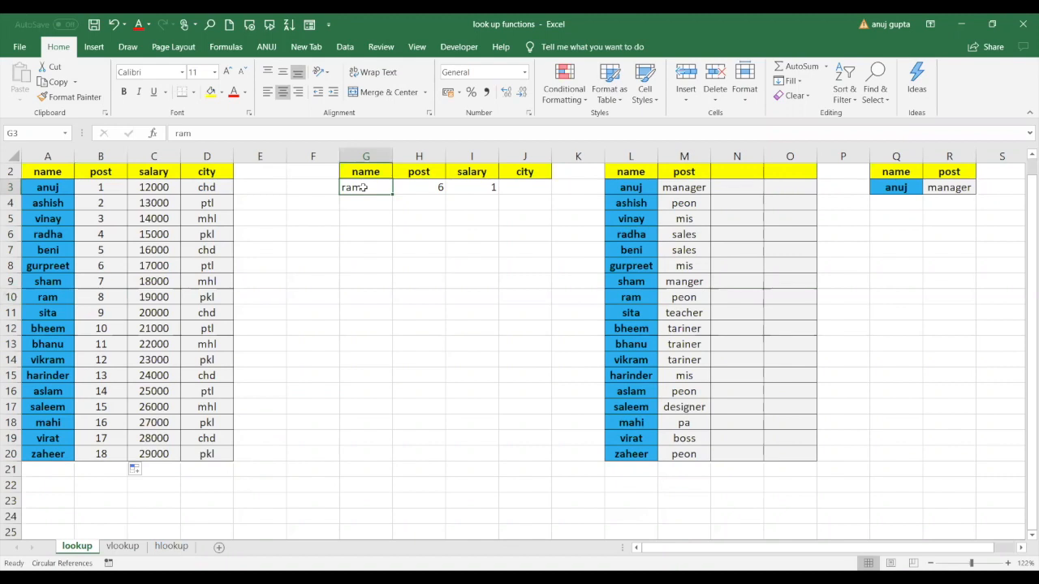
pyautogui.write('sham')
pyautogui.press('Return')
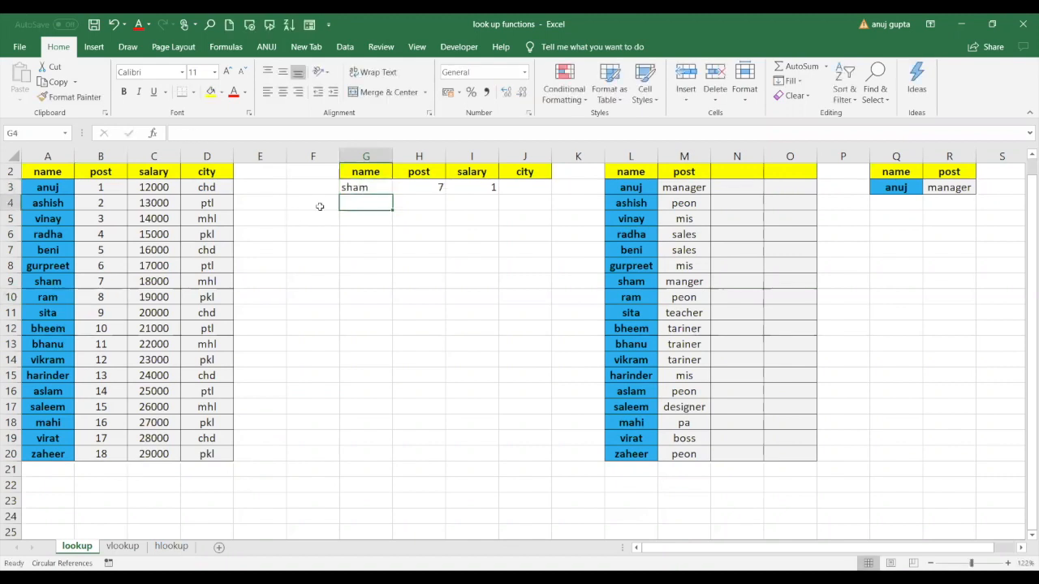
# Step: Set the lookup name in G3 back to the employee name from A10 and select H3 to review its LOOKUP formula
pyautogui.click(373, 187)
pyautogui.write('ram')
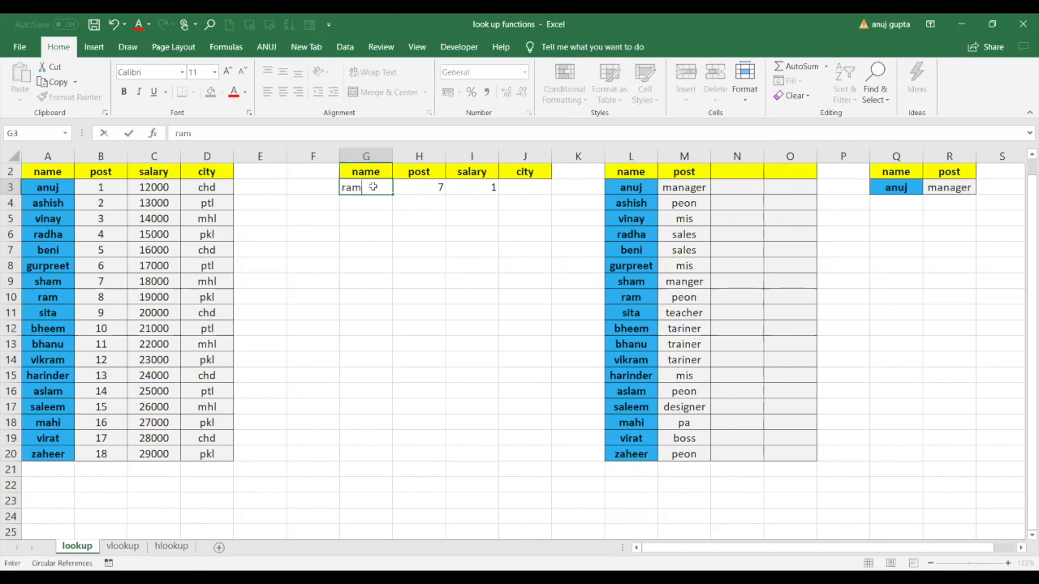
pyautogui.press('Return')
pyautogui.press('Return')
pyautogui.press('Down')
pyautogui.press('Up')
pyautogui.press('Up')
pyautogui.press('Up')
pyautogui.press('Right')
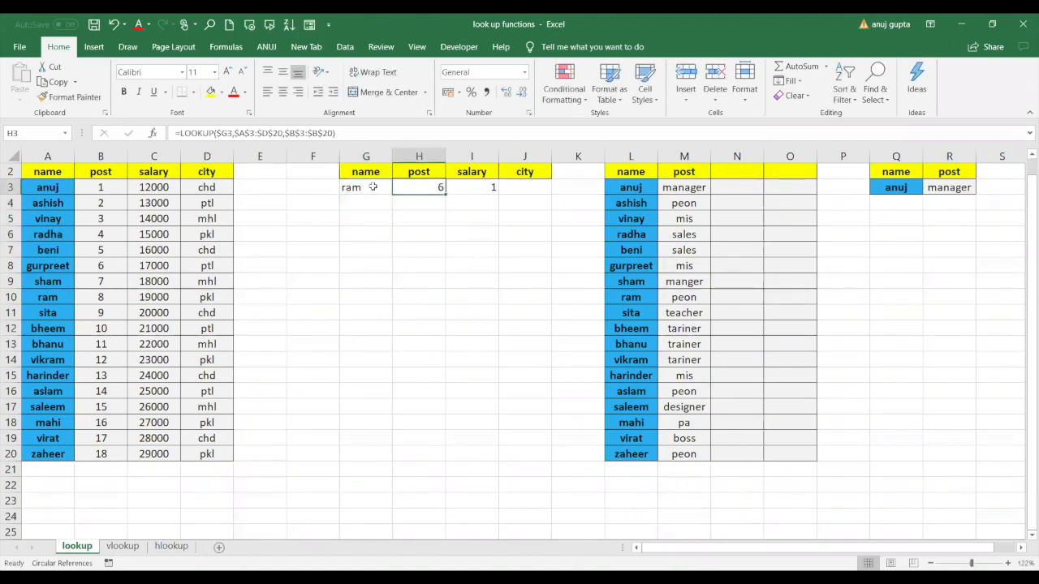
pyautogui.press('Left')
pyautogui.press('Down')
pyautogui.press('Up')
pyautogui.press('Right')
pyautogui.press('Left')
pyautogui.press('Right')
# Step: Clear the post formula in H3 and begin a new LOOKUP formula in that cell
pyautogui.press('Delete')
pyautogui.write('=')
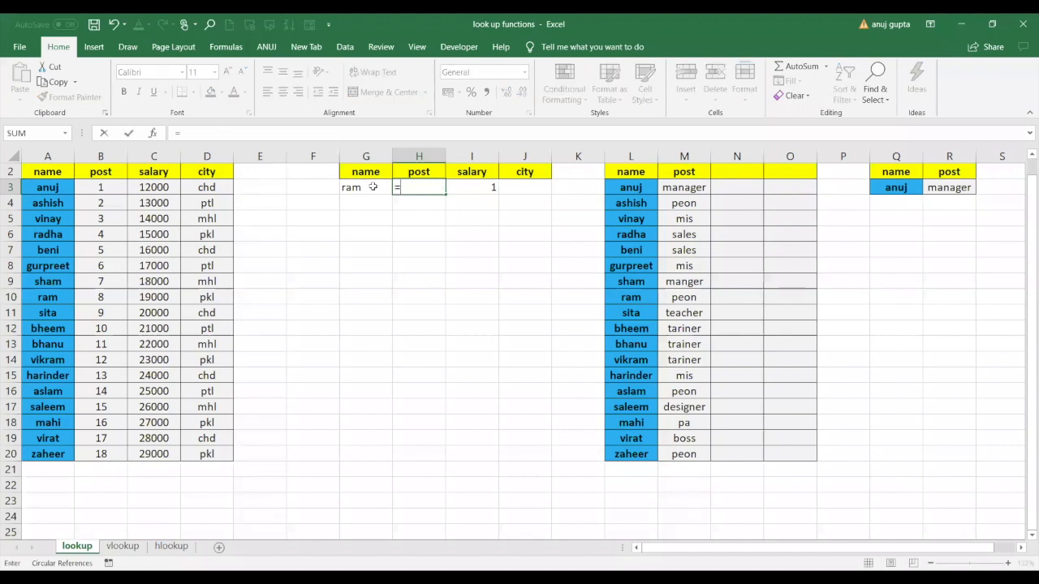
pyautogui.write('LOOKUP(')
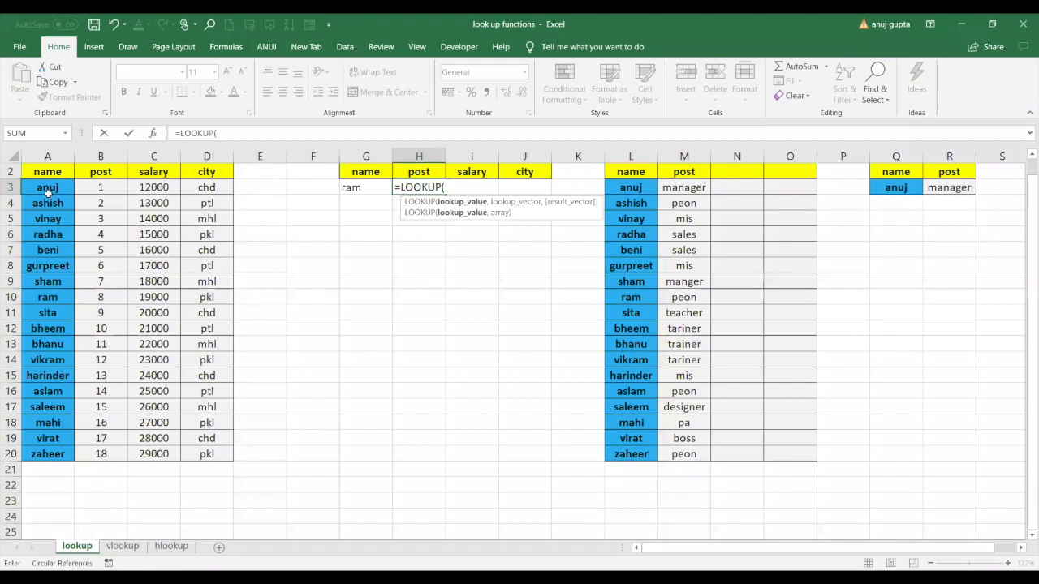
pyautogui.moveTo(49, 192); pyautogui.dragTo(207, 455)
pyautogui.write(',')
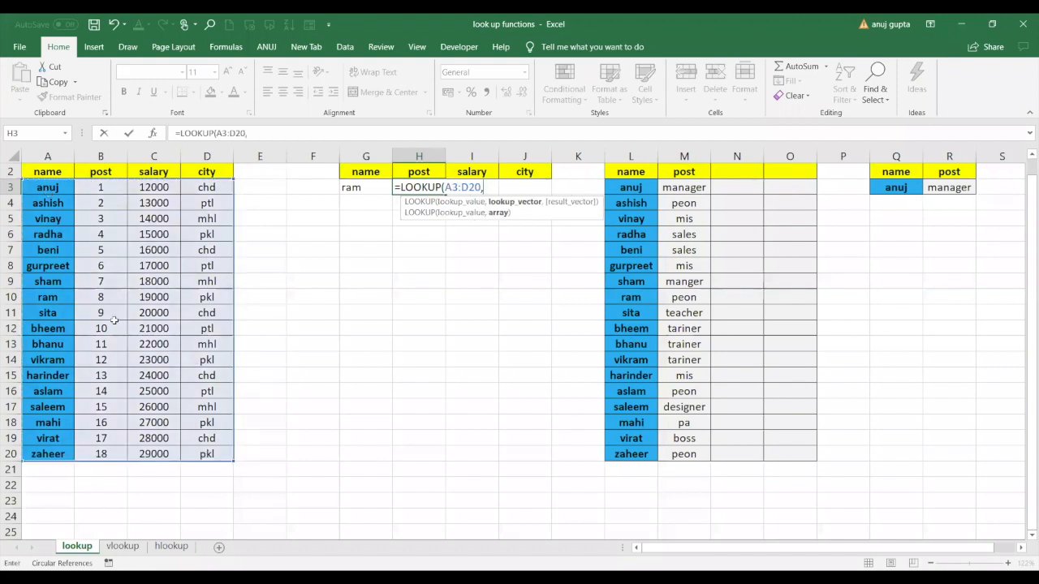
pyautogui.press('BackSpace')
pyautogui.press('BackSpace')
pyautogui.press('BackSpace')
pyautogui.press('BackSpace')
pyautogui.press('BackSpace')
pyautogui.press('BackSpace')
pyautogui.press('BackSpace')
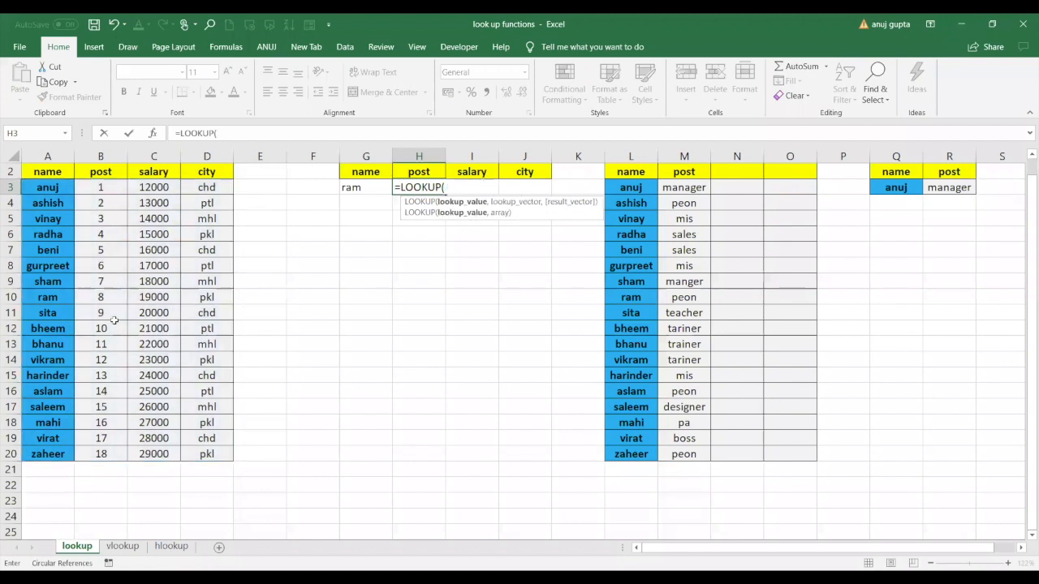
# Step: Try the formula =LOOKUP(G3,A3:D20,H2) in H3, and clear the cell again
pyautogui.click(363, 188)
pyautogui.write(',')
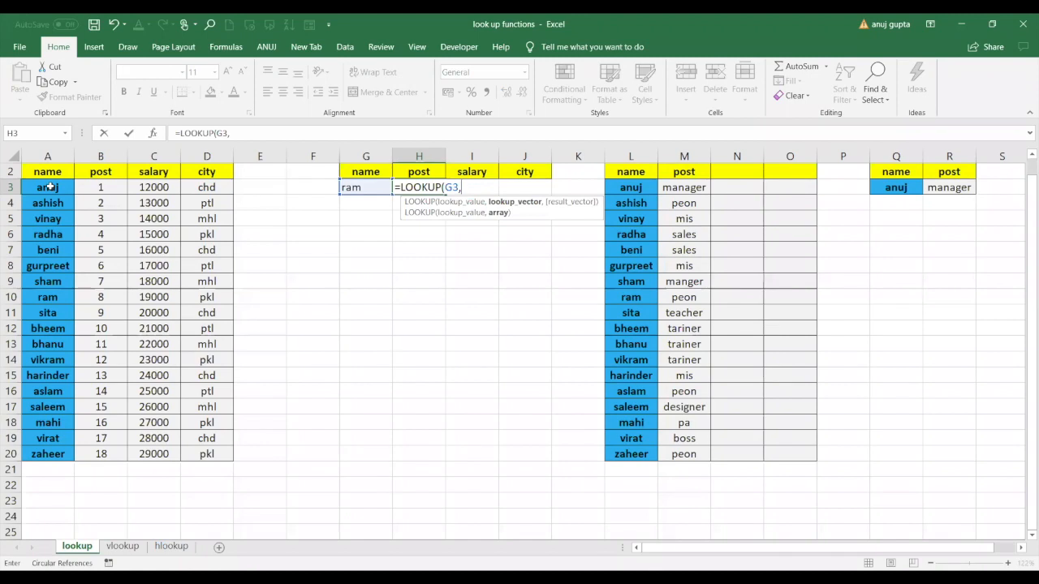
pyautogui.moveTo(49, 188); pyautogui.dragTo(202, 454)
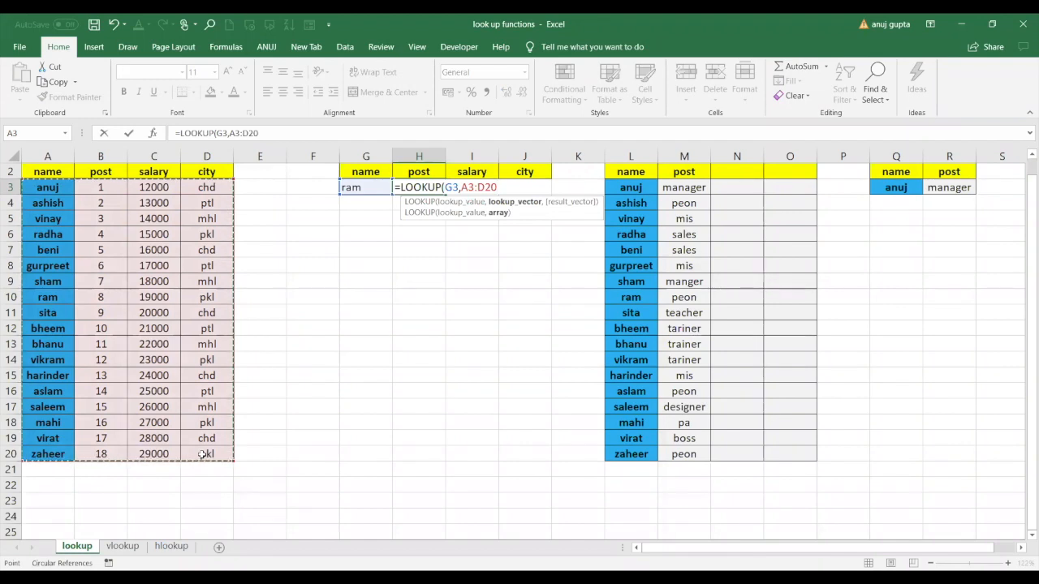
pyautogui.write(',')
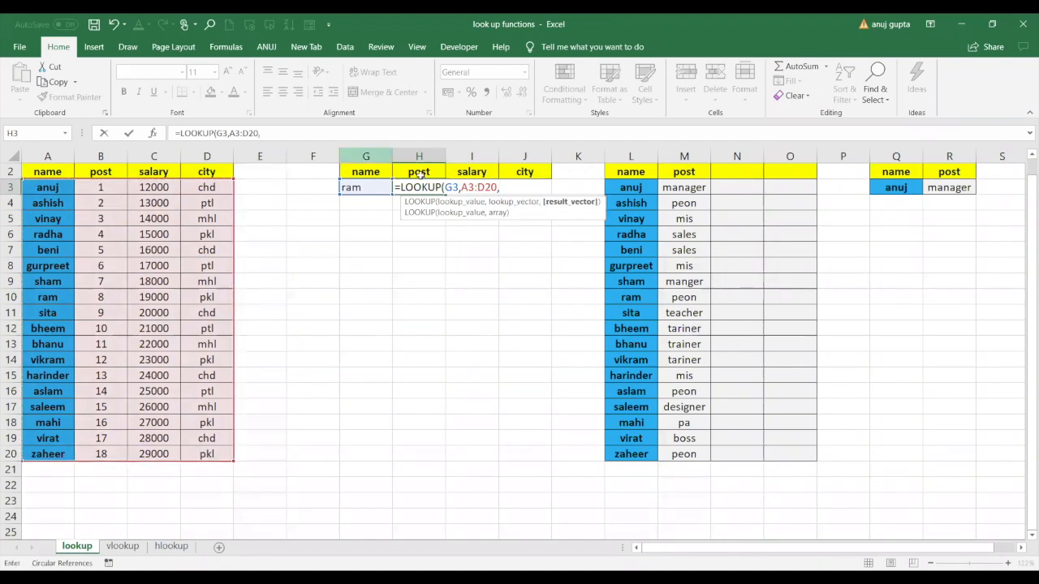
pyautogui.click(418, 173)
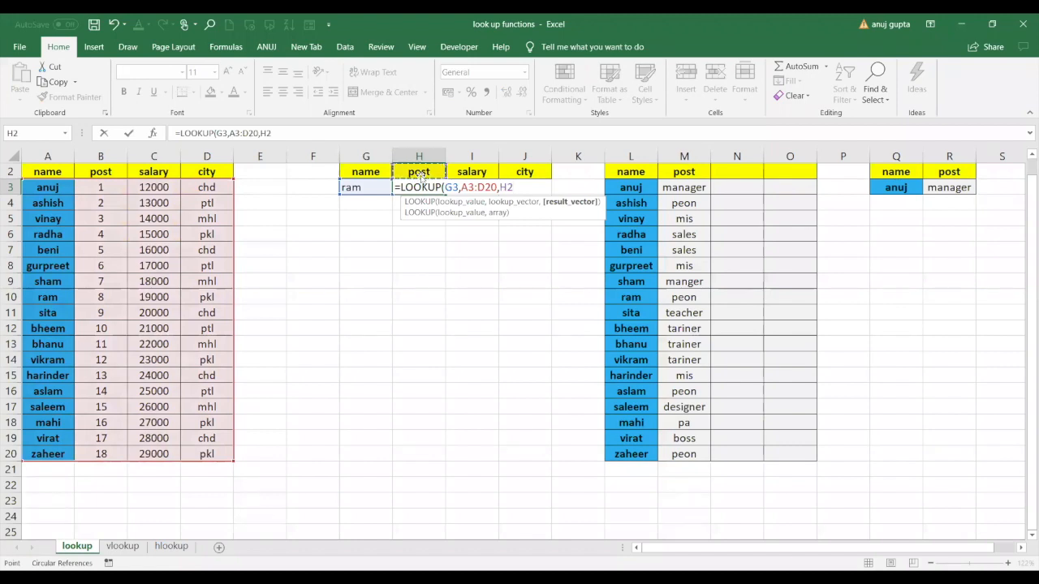
pyautogui.press('Return')
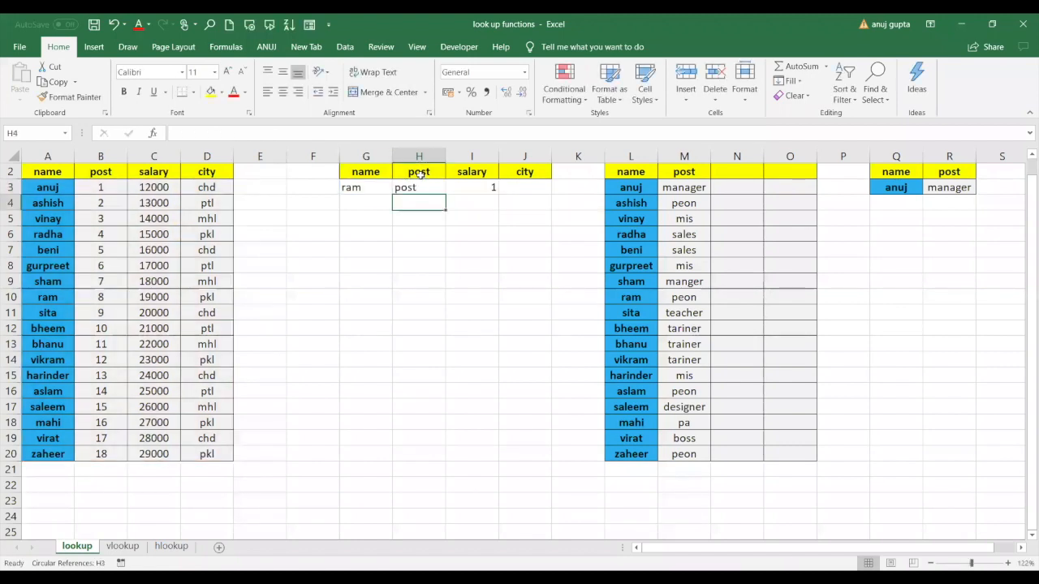
pyautogui.click(420, 188)
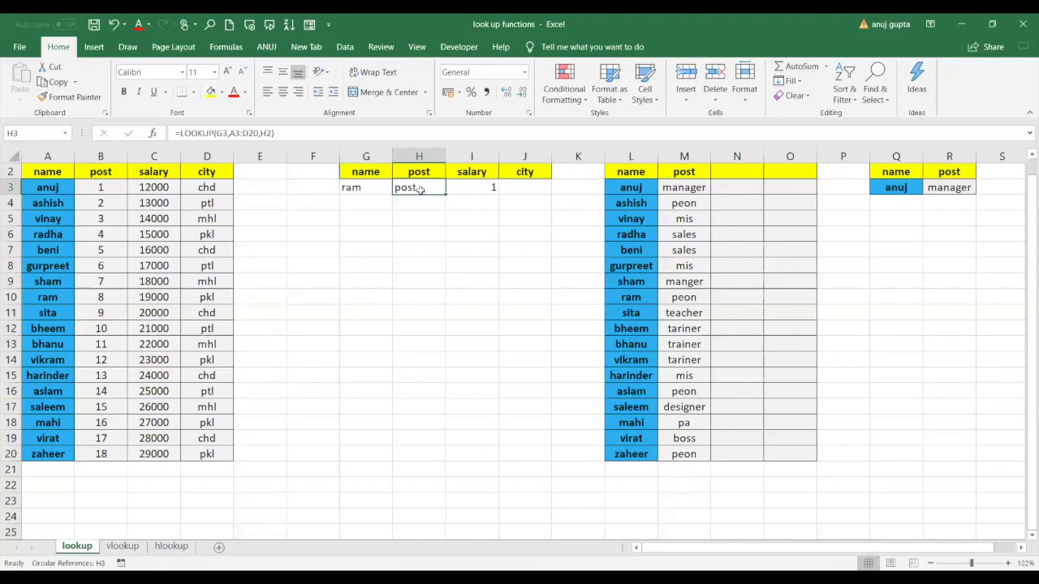
pyautogui.press('Delete')
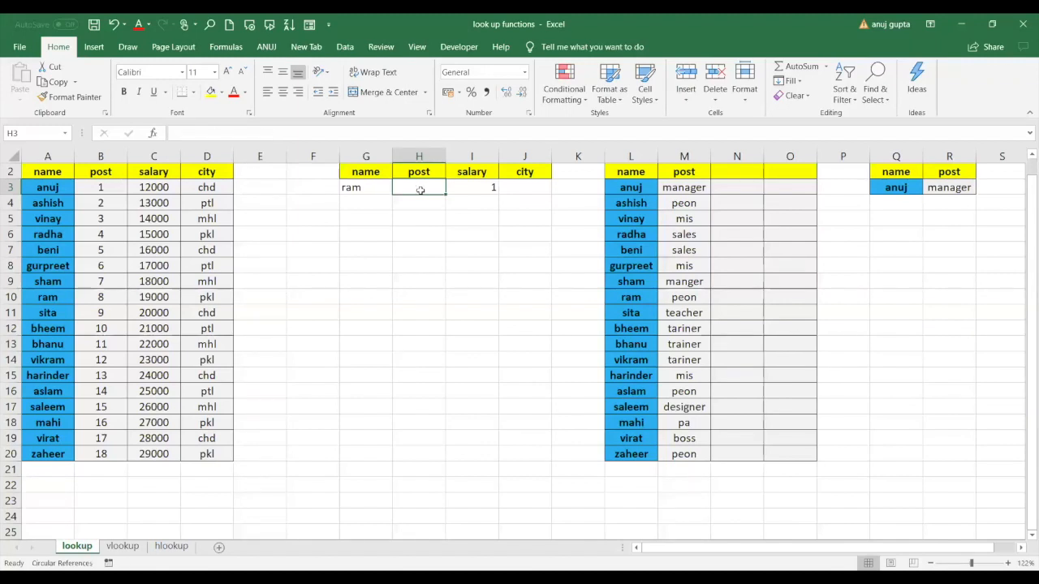
pyautogui.write('=')
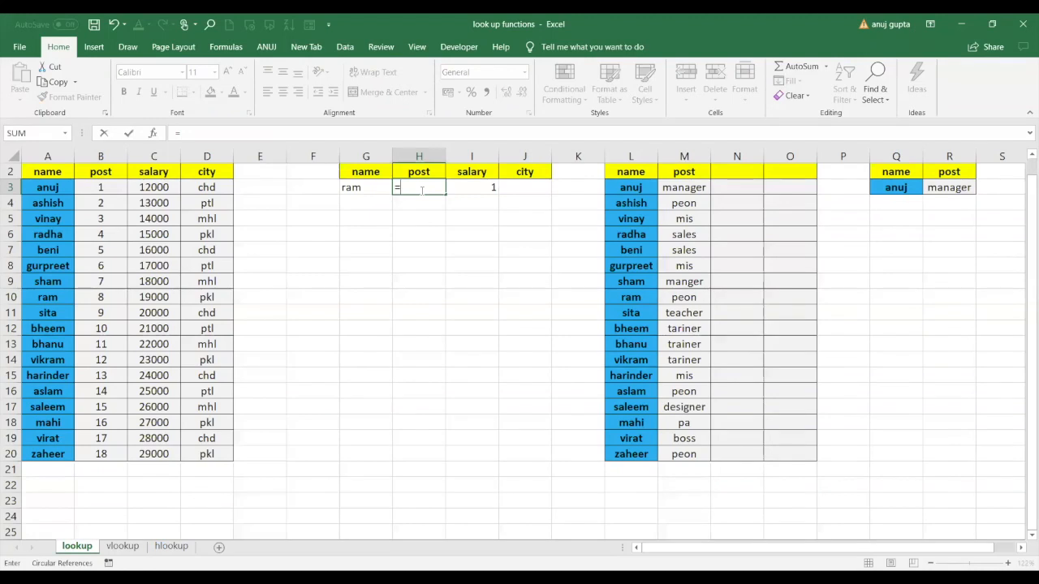
pyautogui.write('LOOKUP(')
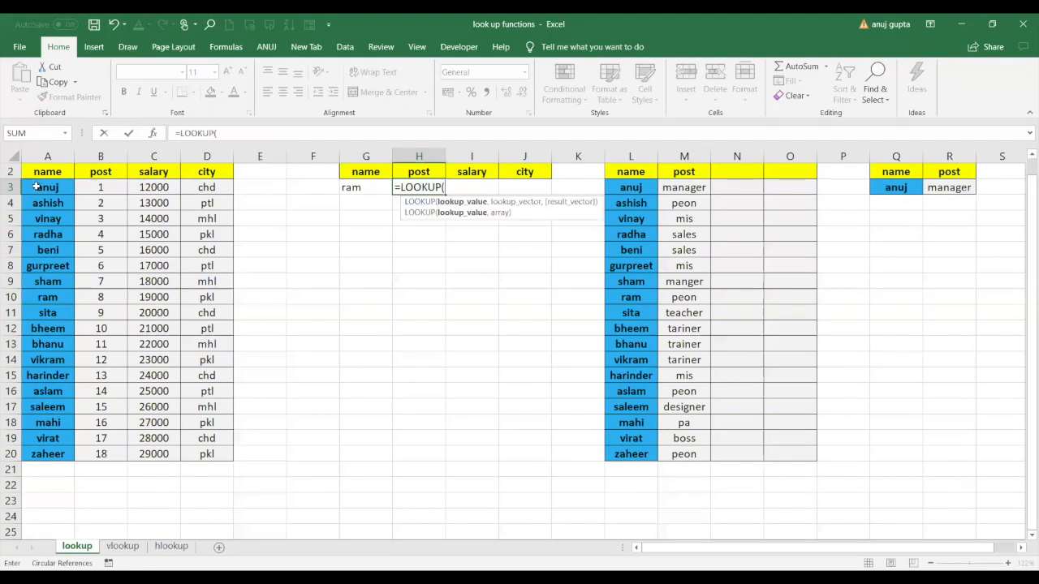
pyautogui.moveTo(38, 187); pyautogui.dragTo(185, 454)
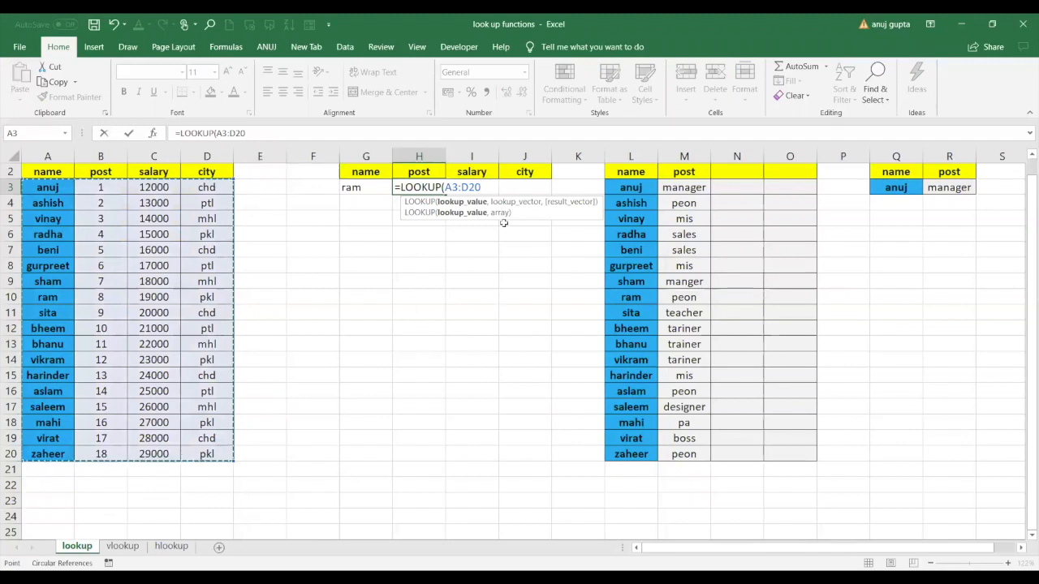
pyautogui.press('BackSpace')
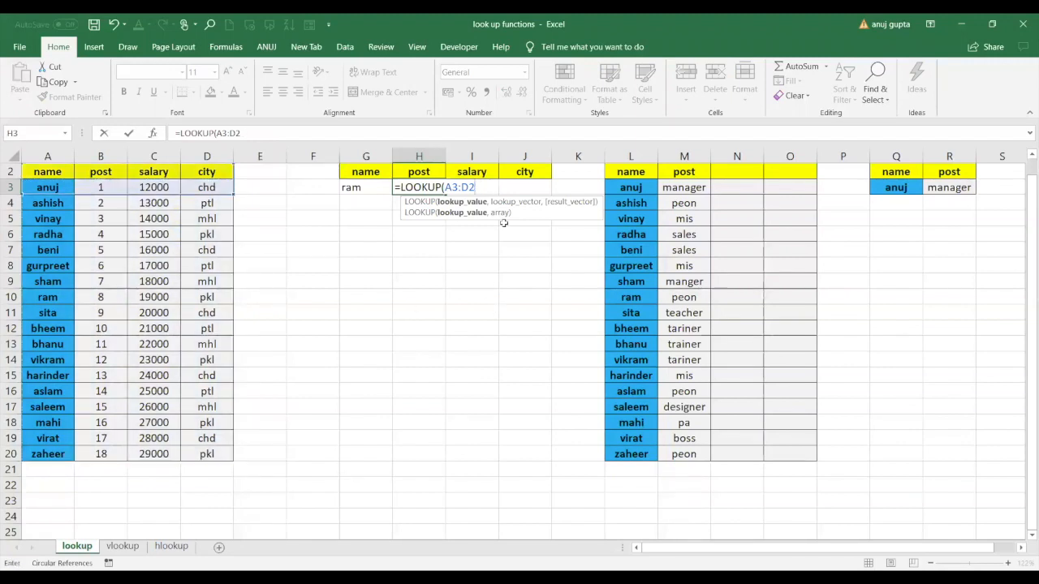
pyautogui.press('Escape')
pyautogui.click(355, 246)
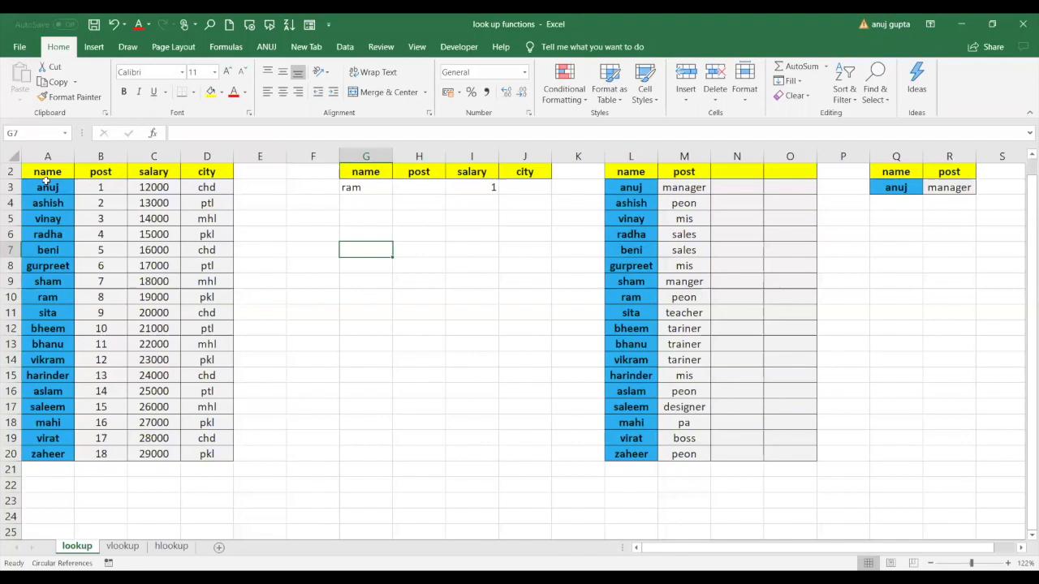
# Step: Sort the source table A3:D20 by name from A to Z
pyautogui.moveTo(43, 185); pyautogui.dragTo(196, 314)
pyautogui.moveTo(39, 189); pyautogui.dragTo(216, 453)
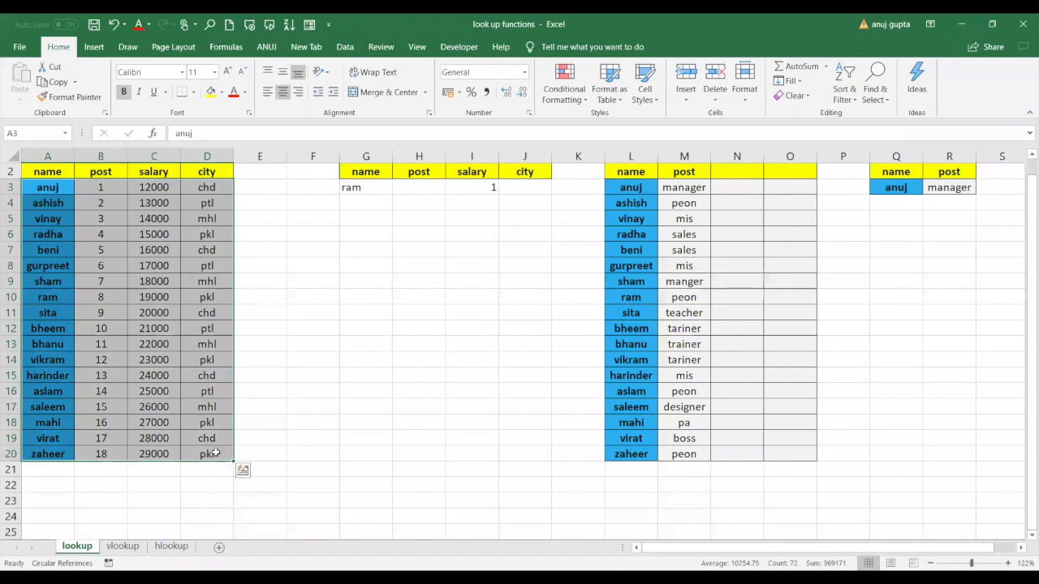
pyautogui.click(844, 104)
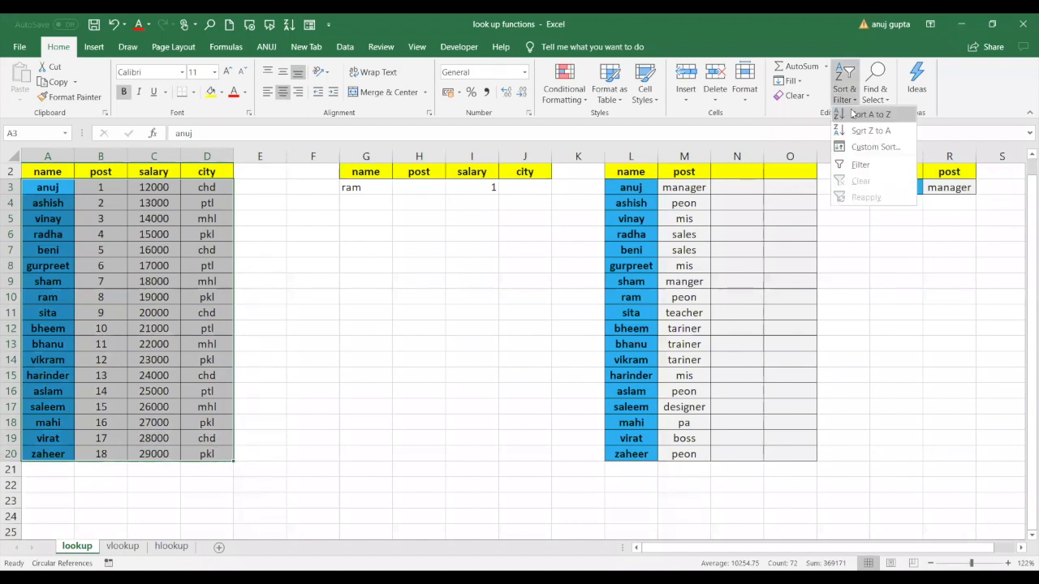
pyautogui.press('s')
pyautogui.click(53, 319)
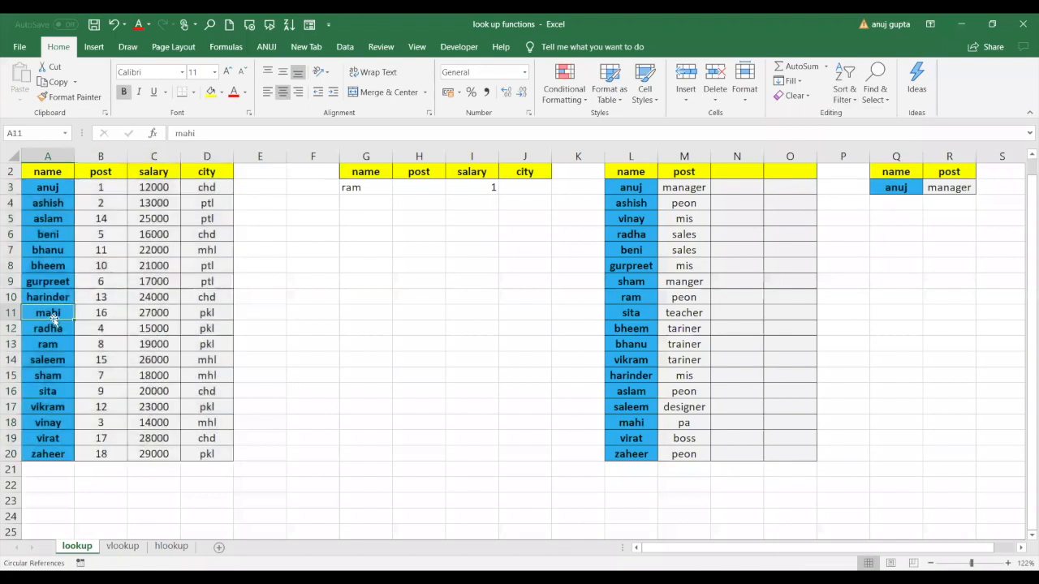
# Step: Start a LOOKUP formula in the empty post cell H3
pyautogui.click(404, 189)
pyautogui.write('=')
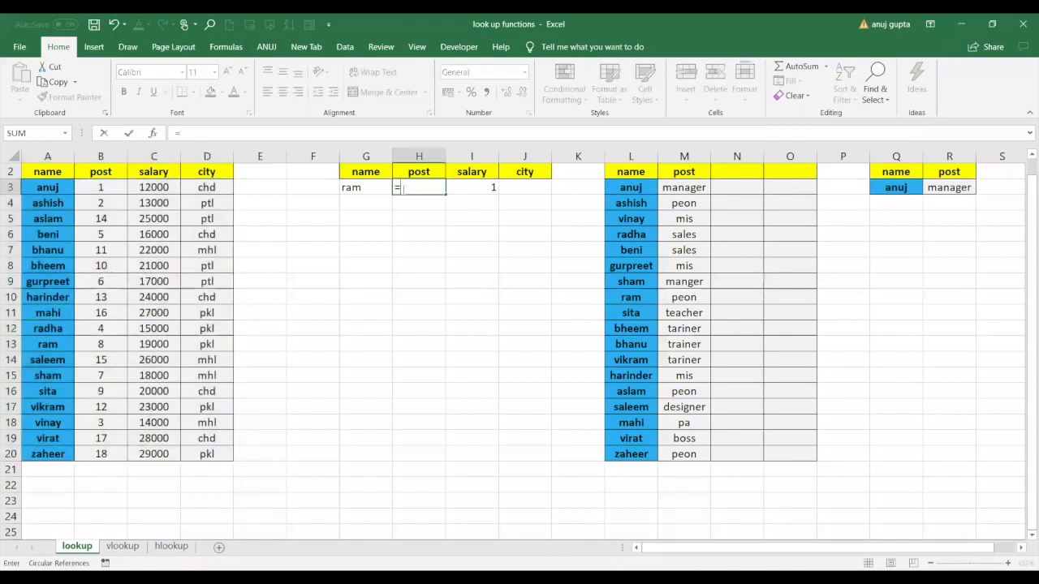
pyautogui.write('LOOKUP(')
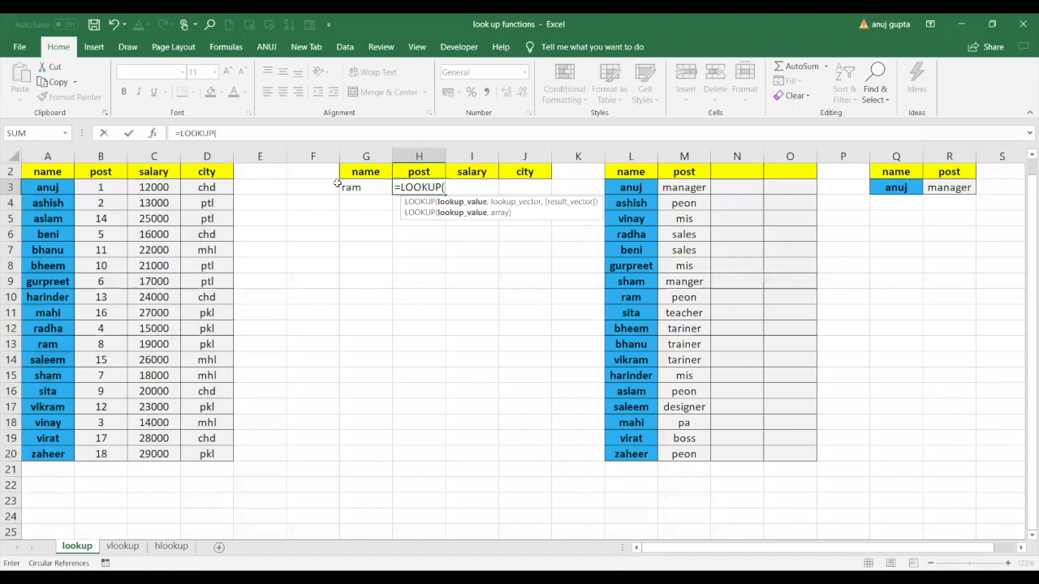
pyautogui.click(51, 188)
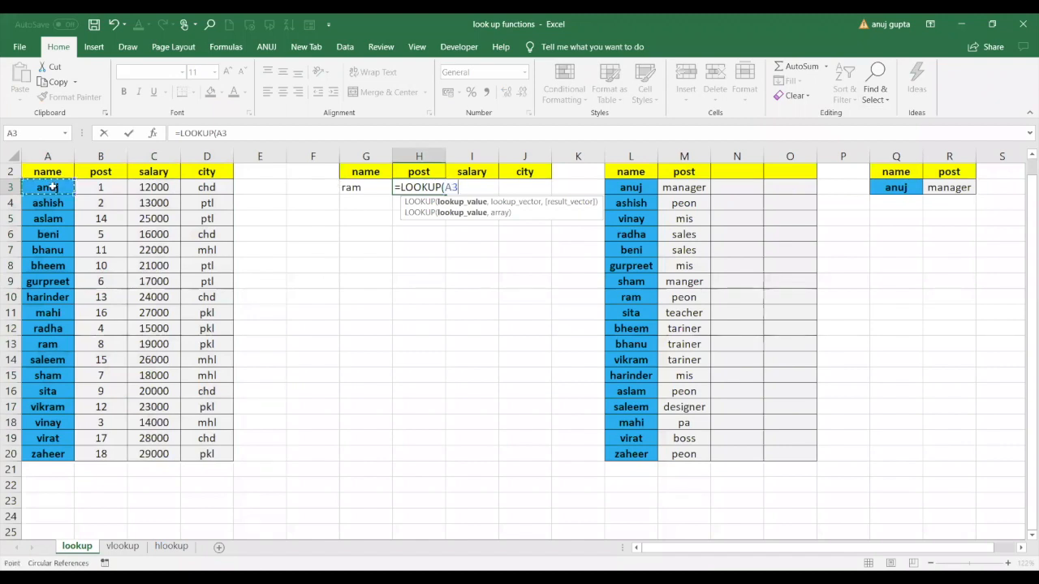
pyautogui.keyDown('shift'); pyautogui.click(201, 454); pyautogui.keyUp('shift')
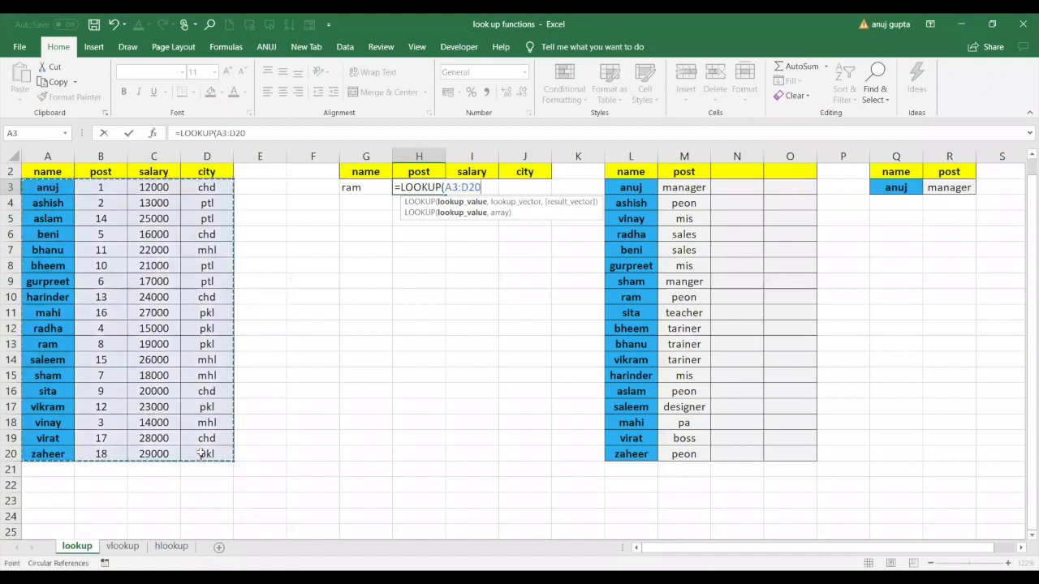
pyautogui.write(',')
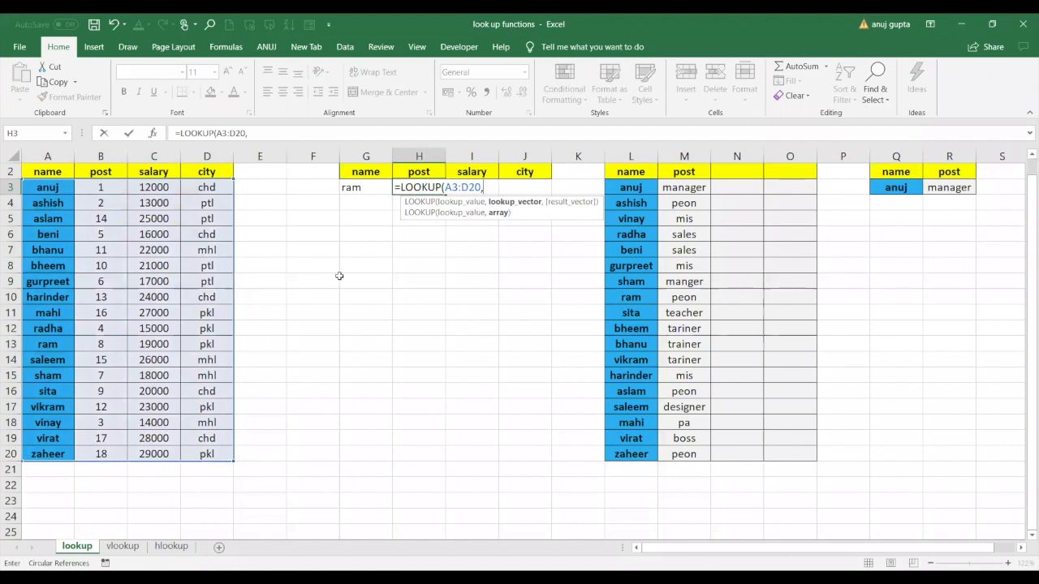
pyautogui.press('BackSpace')
pyautogui.press('BackSpace')
pyautogui.press('BackSpace')
pyautogui.press('BackSpace')
pyautogui.press('BackSpace')
pyautogui.press('BackSpace')
pyautogui.press('BackSpace')
# Step: Complete the formula in H3 as =LOOKUP(G3,A3:D20,B3:B20), with the post column as result vector
pyautogui.click(373, 188)
pyautogui.write(',')
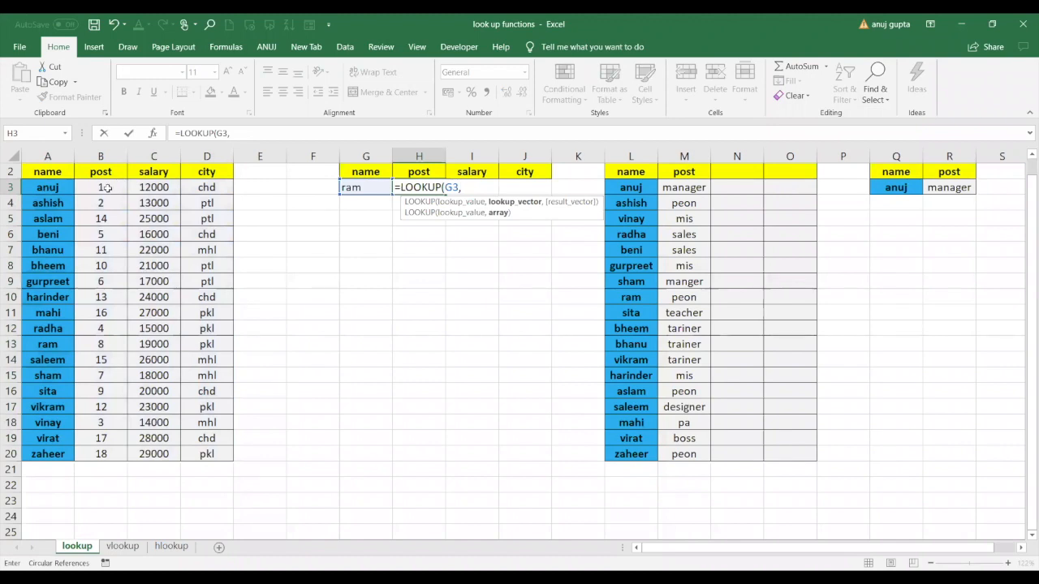
pyautogui.moveTo(47, 187); pyautogui.dragTo(201, 462)
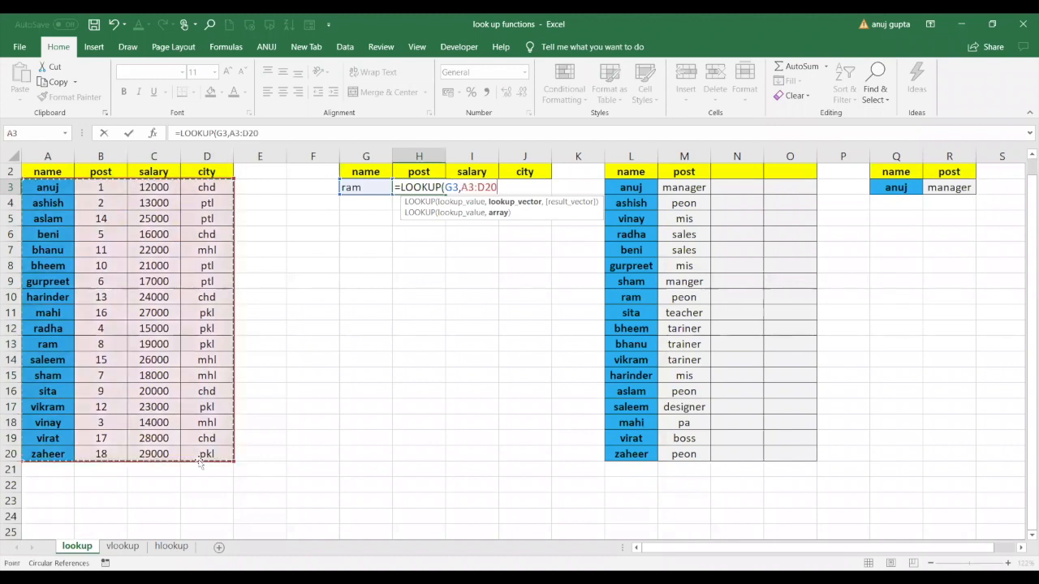
pyautogui.write(',')
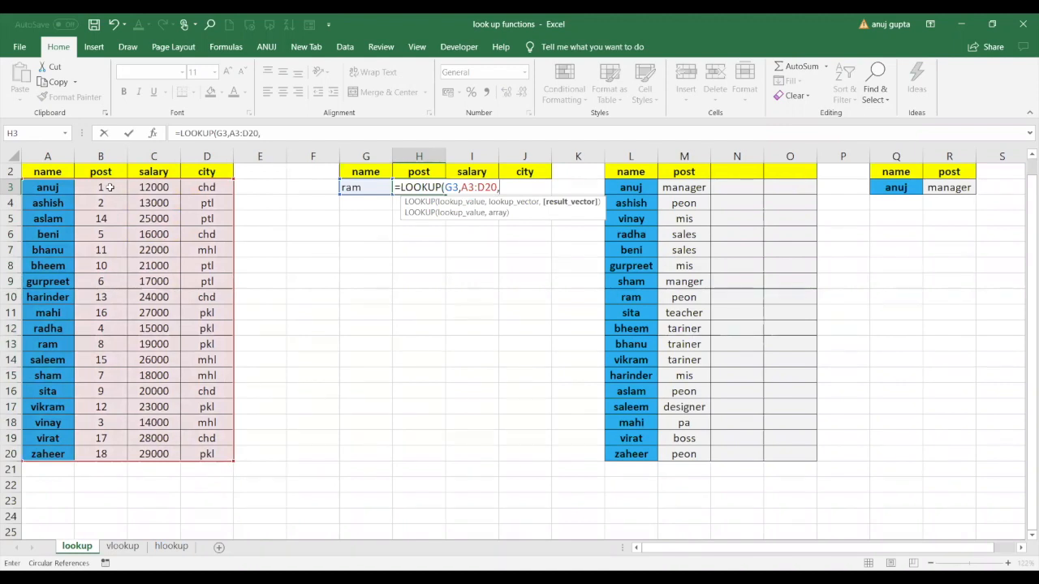
pyautogui.moveTo(109, 187); pyautogui.dragTo(109, 447)
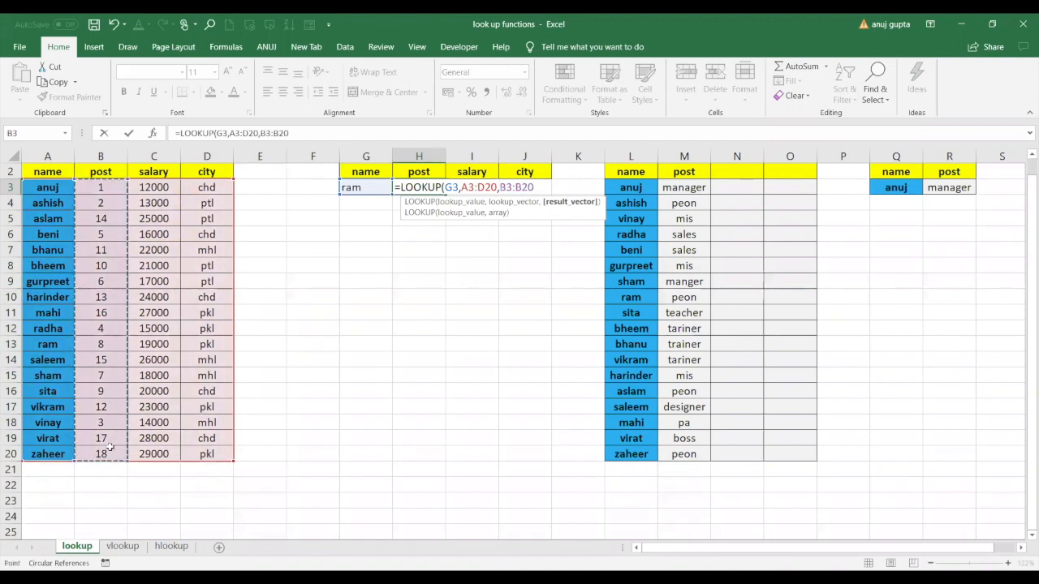
pyautogui.press('Return')
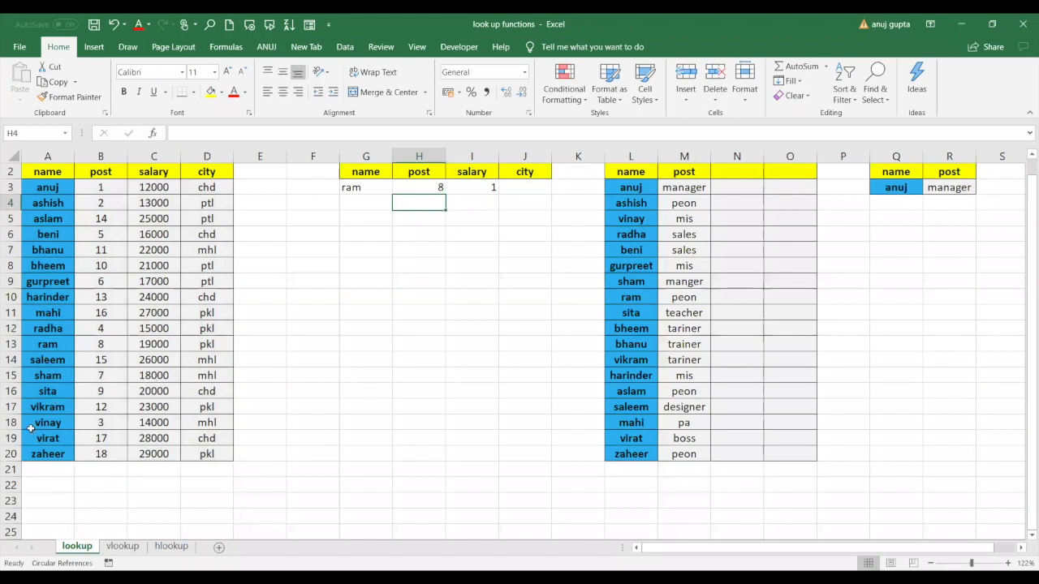
# Step: Set the lookup name in G3 to the employee name from A6 to test the post lookup
pyautogui.click(381, 185)
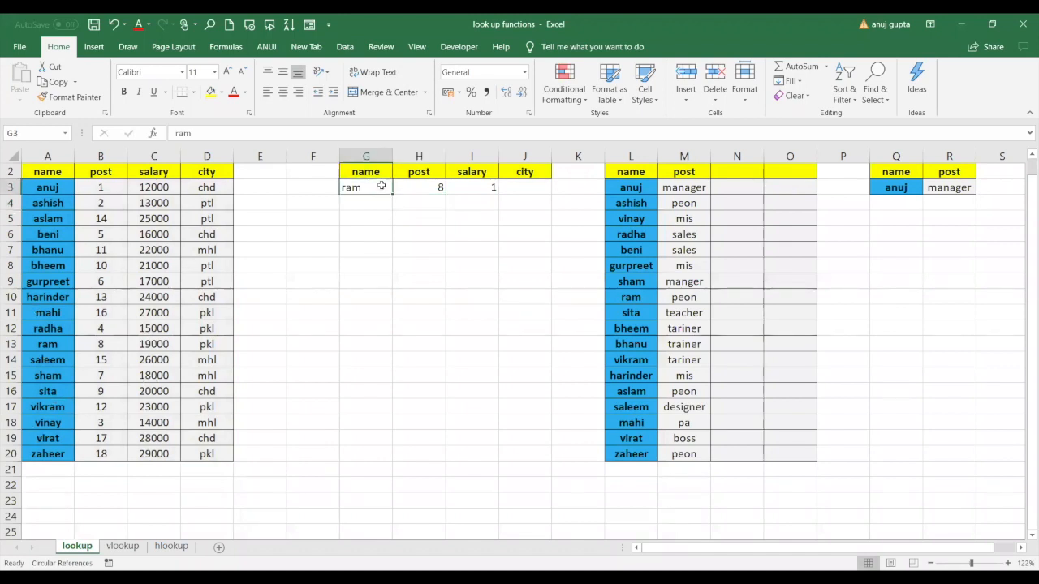
pyautogui.write('beni')
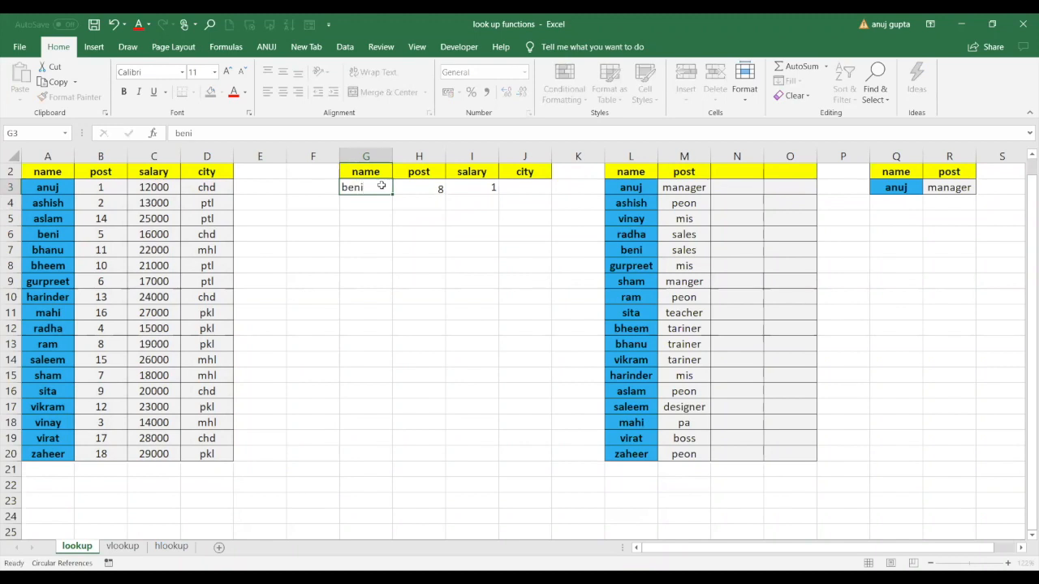
pyautogui.press('Return')
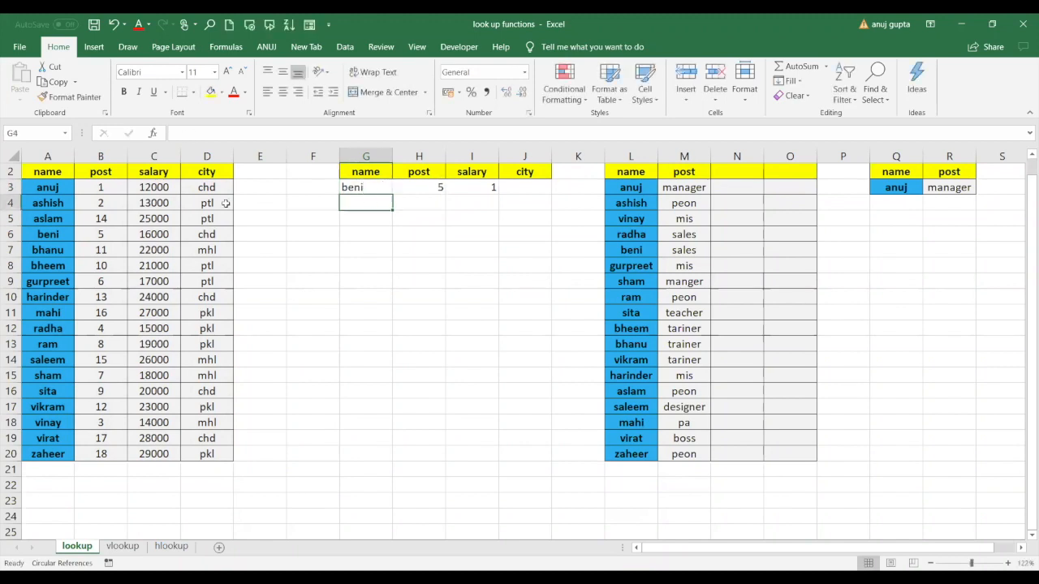
# Step: Clear the post cell H3 and re-enter it as =LOOKUP(G3,A3:D20,B3:B20), returning values from the post column
pyautogui.moveTo(60, 187); pyautogui.dragTo(219, 461)
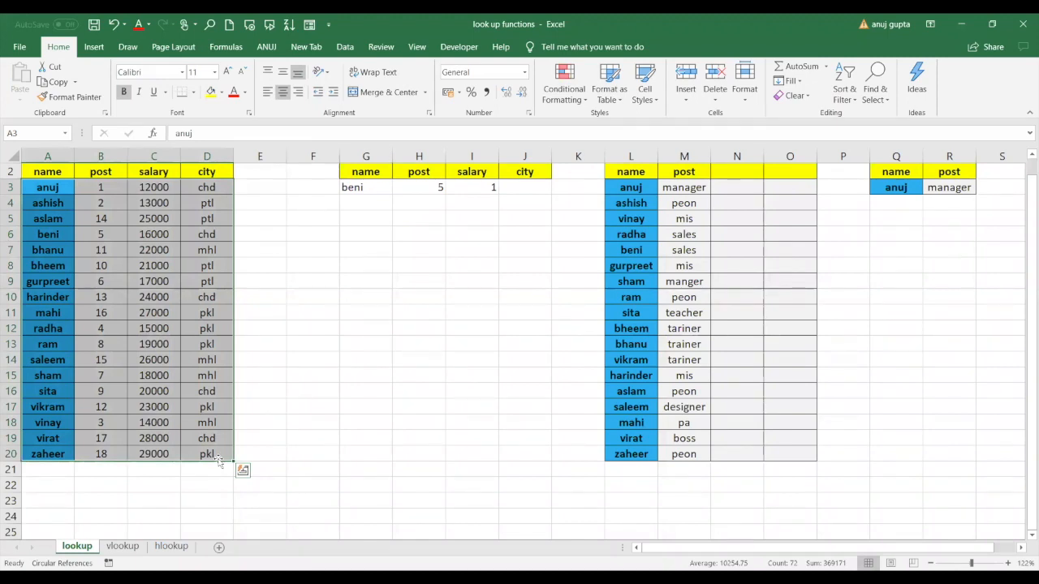
pyautogui.click(431, 188)
pyautogui.press('Delete')
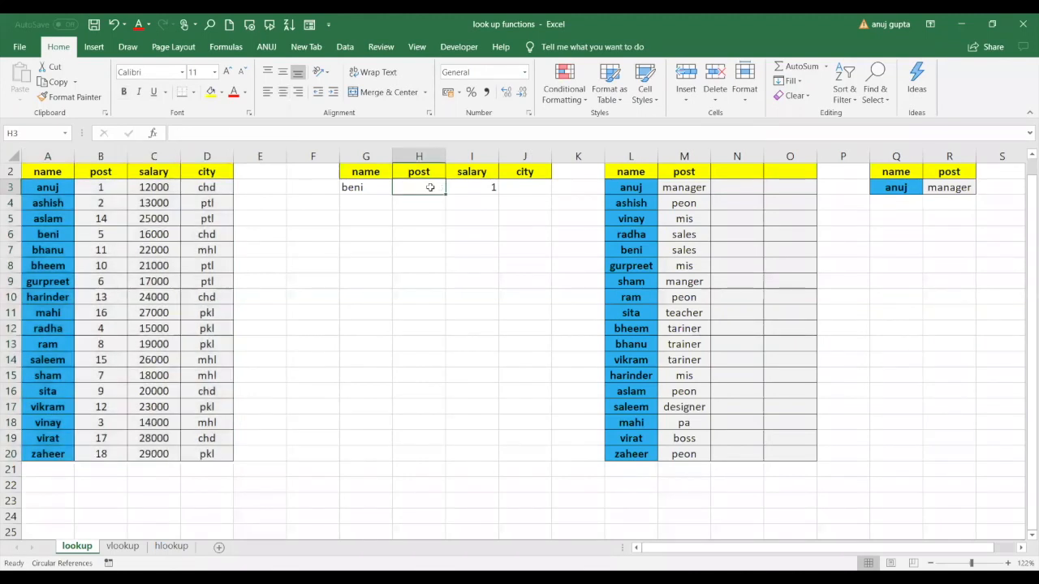
pyautogui.write('=')
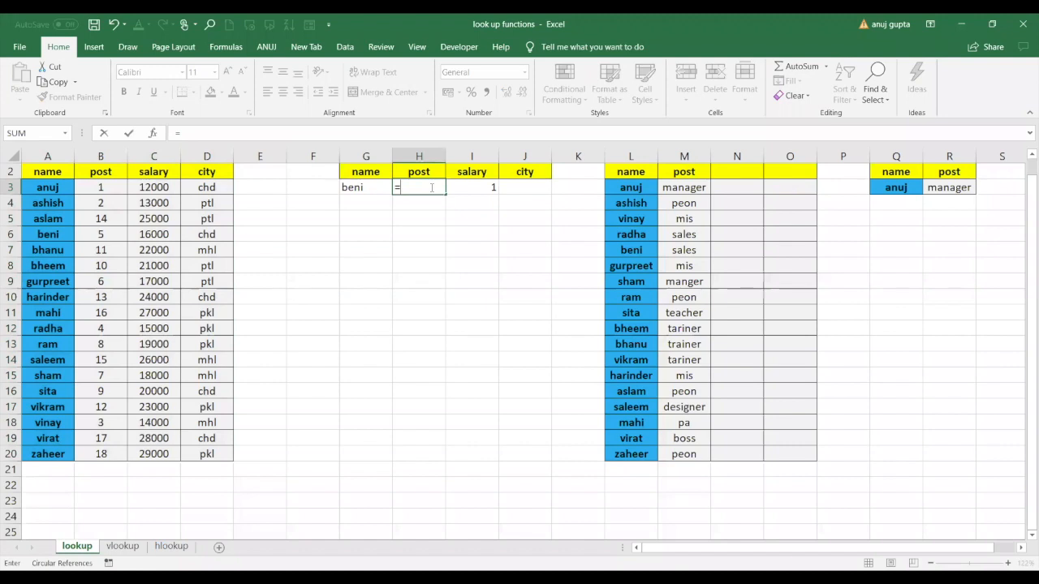
pyautogui.write('LOOKUP(')
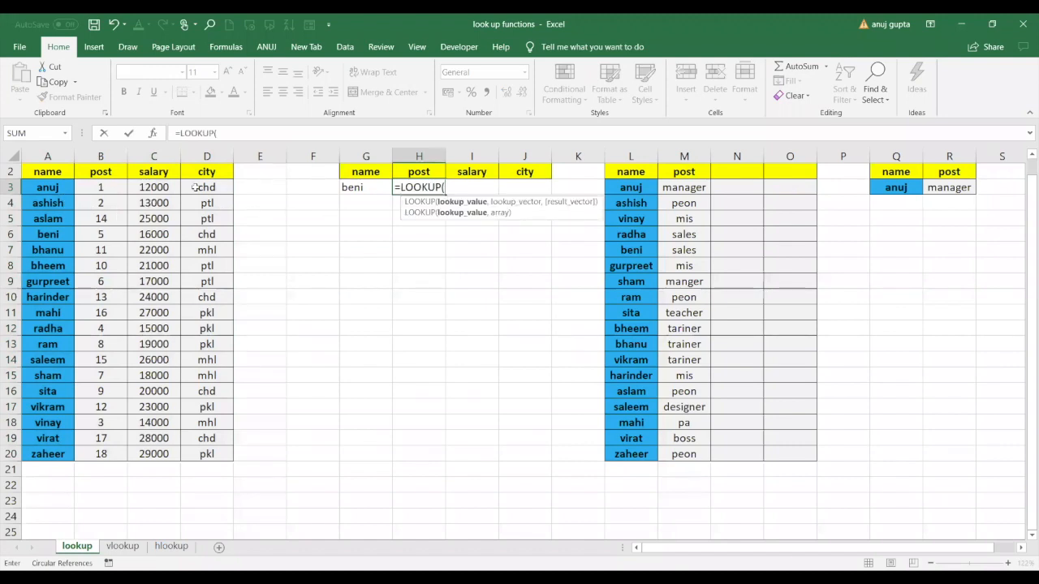
pyautogui.click(347, 187)
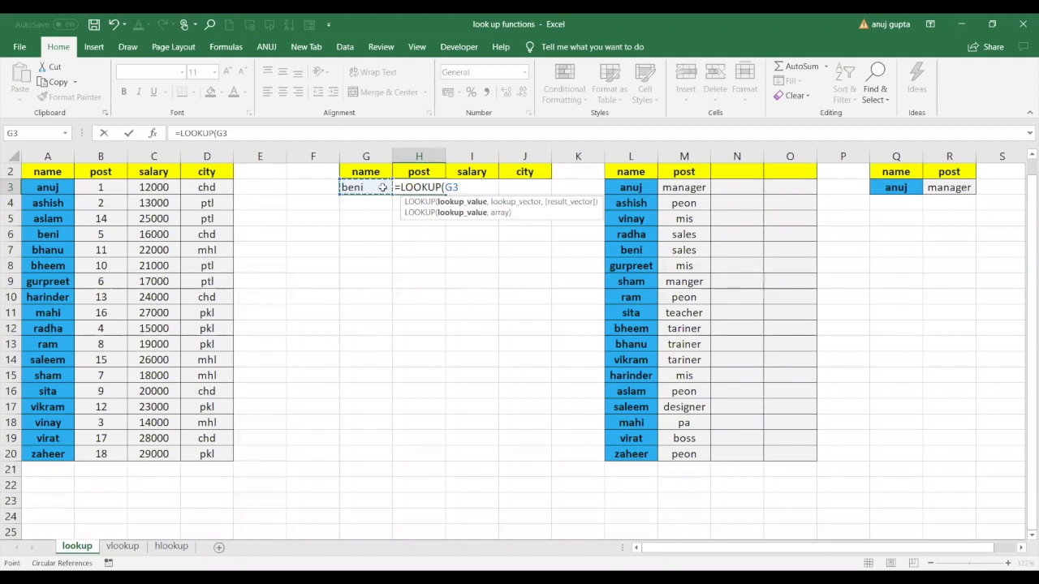
pyautogui.write(',')
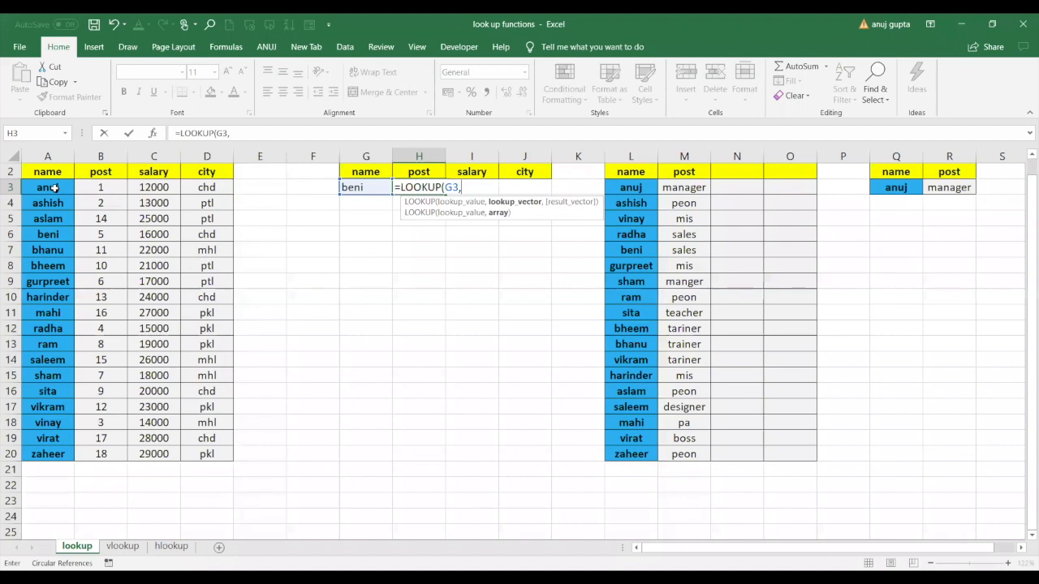
pyautogui.moveTo(54, 188); pyautogui.dragTo(193, 452)
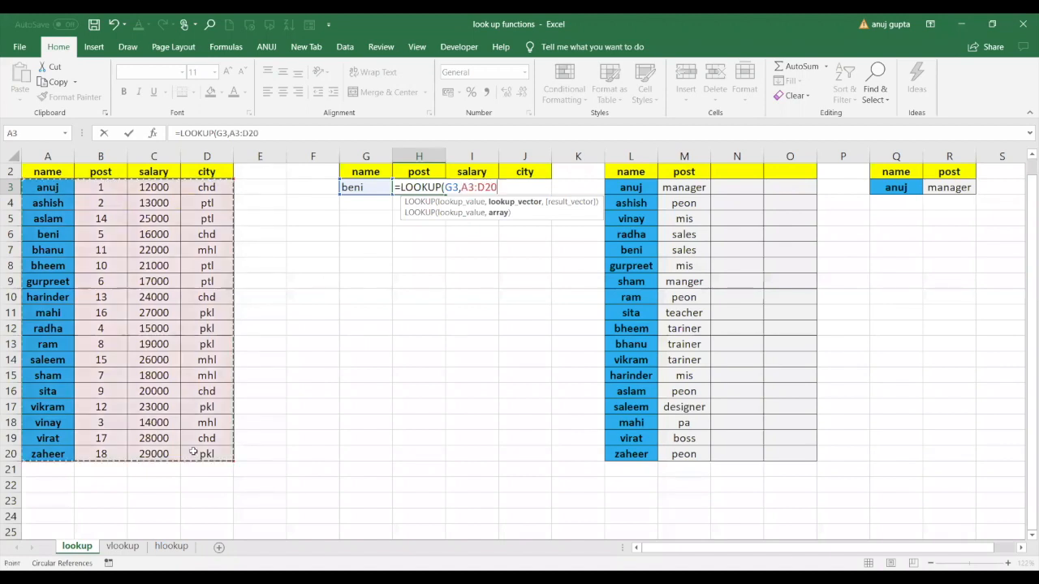
pyautogui.write(',')
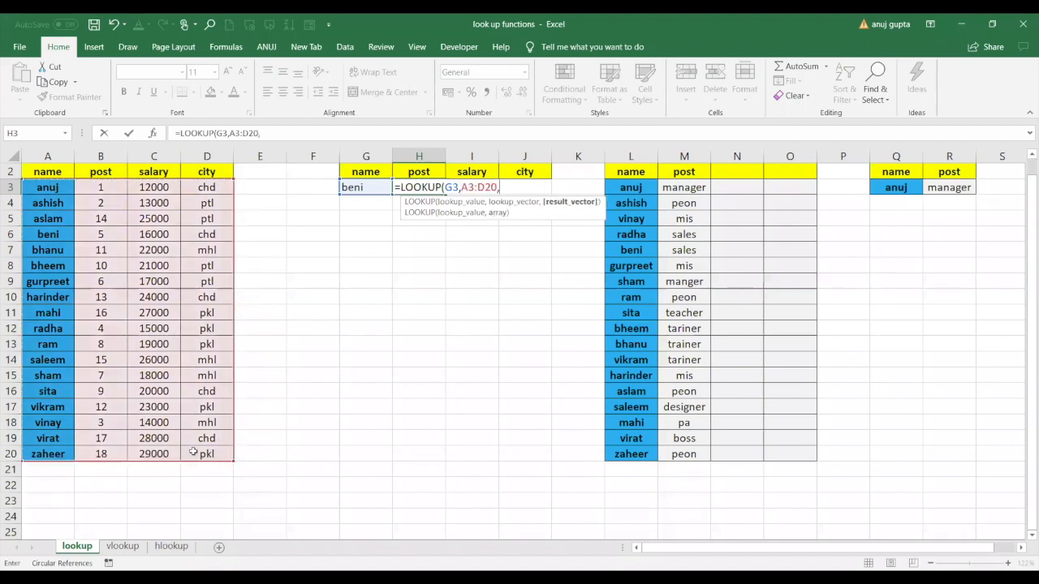
pyautogui.click(97, 187)
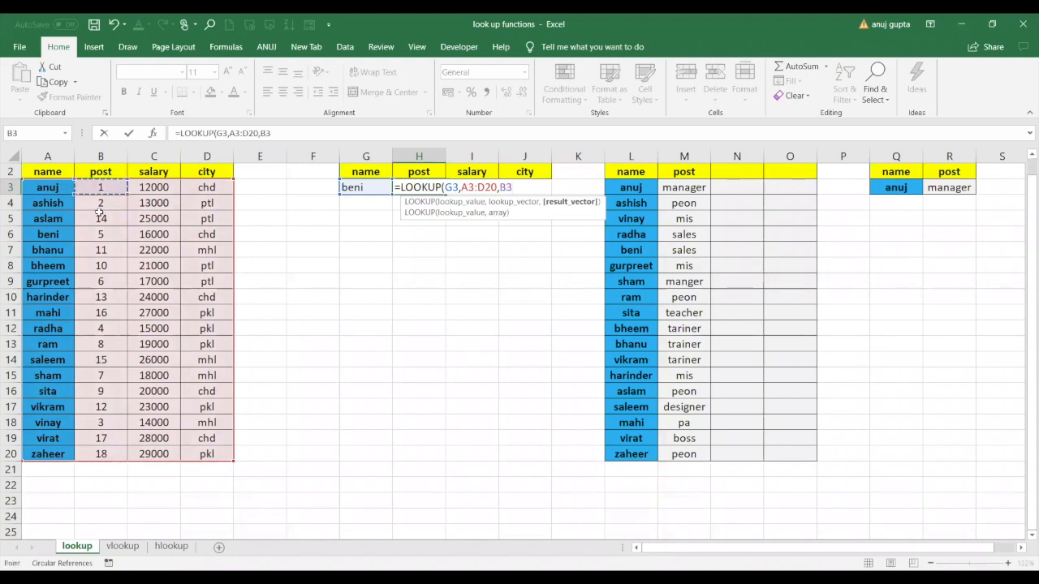
pyautogui.moveTo(100, 192); pyautogui.dragTo(119, 454)
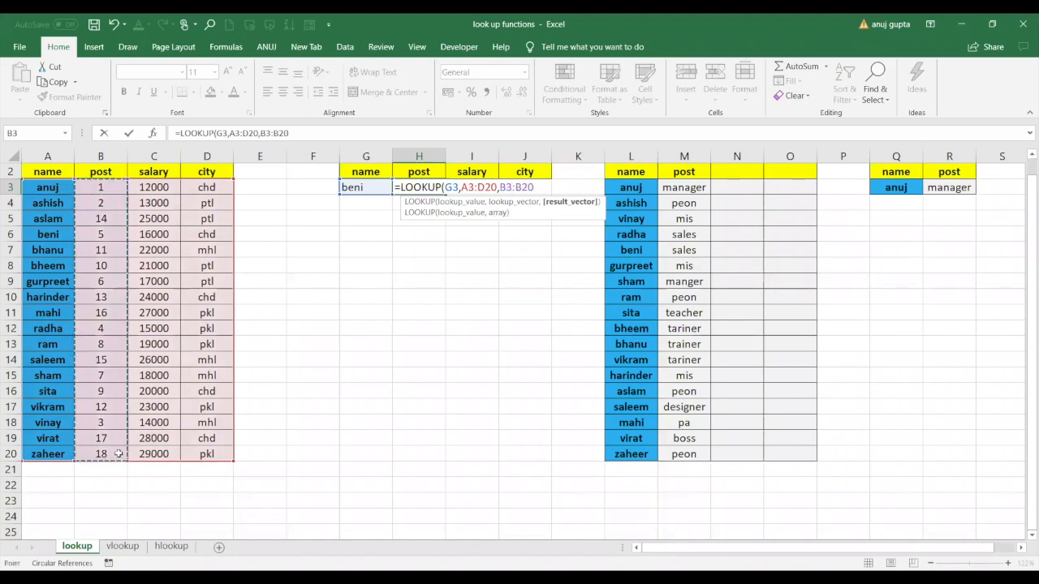
pyautogui.press('Return')
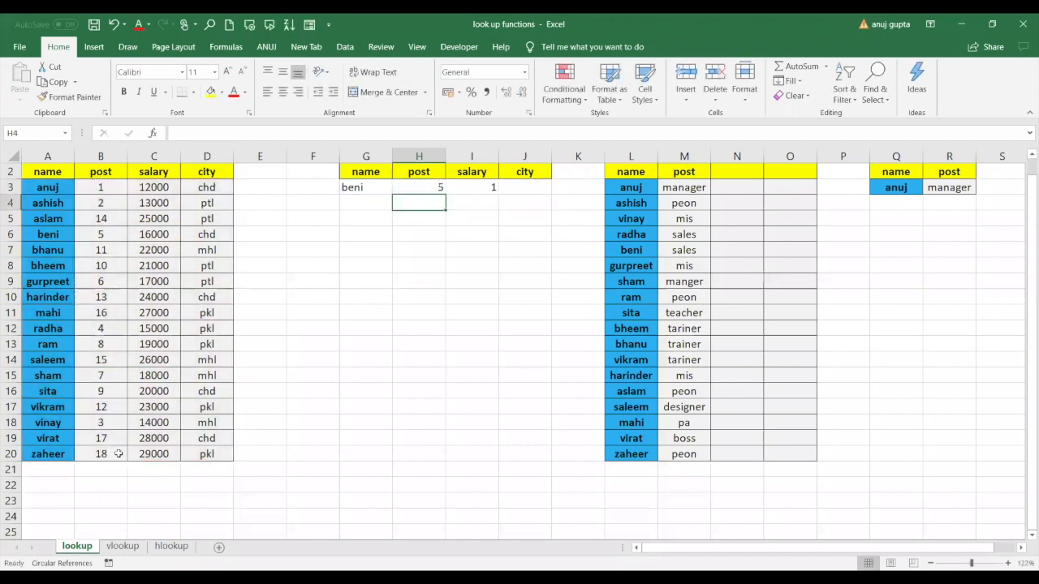
# Step: Replace the salary cell I3 with =LOOKUP(G3,A3:D20,C3:C20), using the salary column as result vector
pyautogui.click(491, 188)
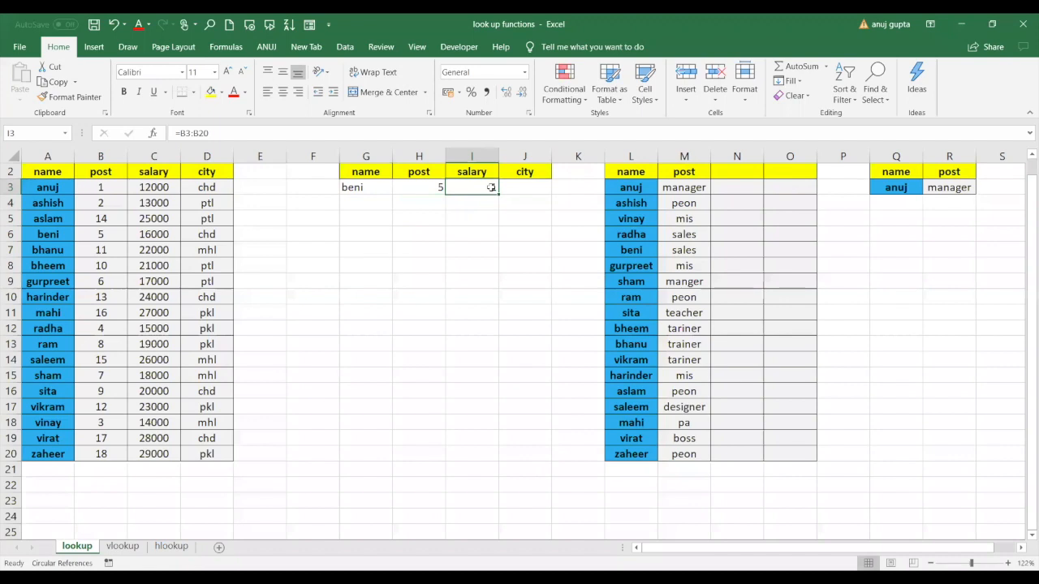
pyautogui.write('=')
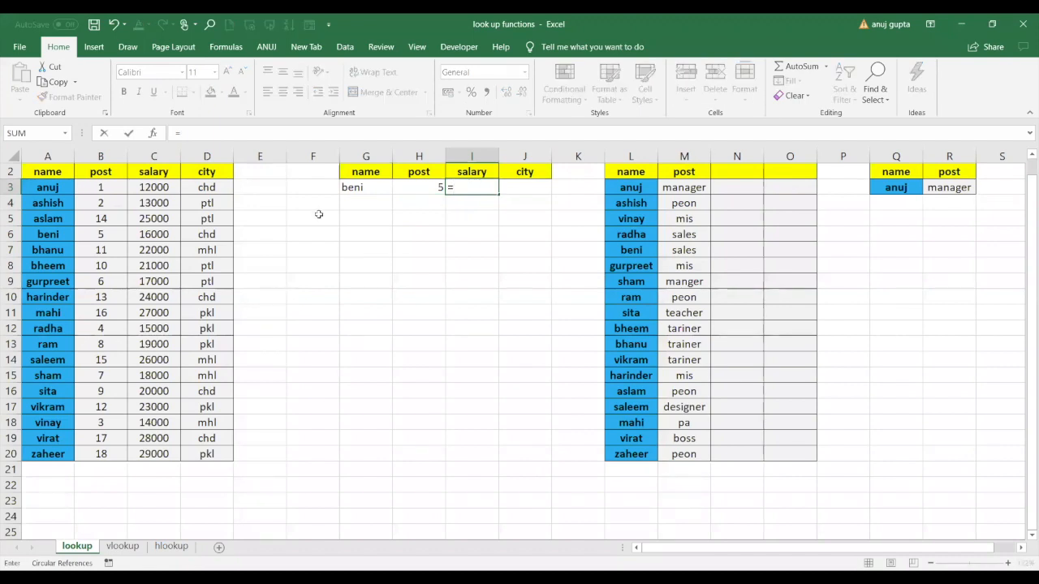
pyautogui.write('LOOKUP(')
pyautogui.click(354, 192)
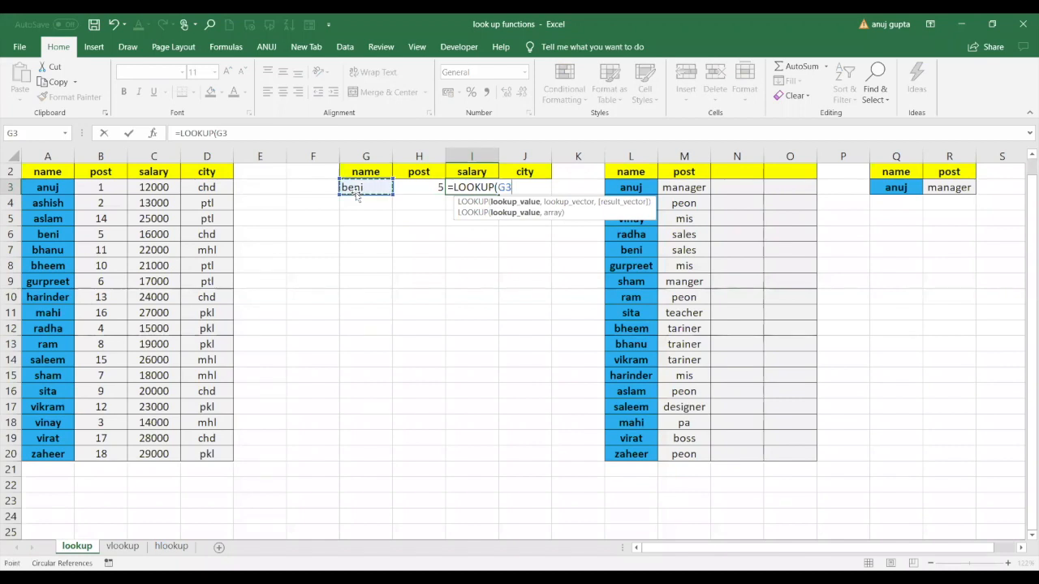
pyautogui.write(',')
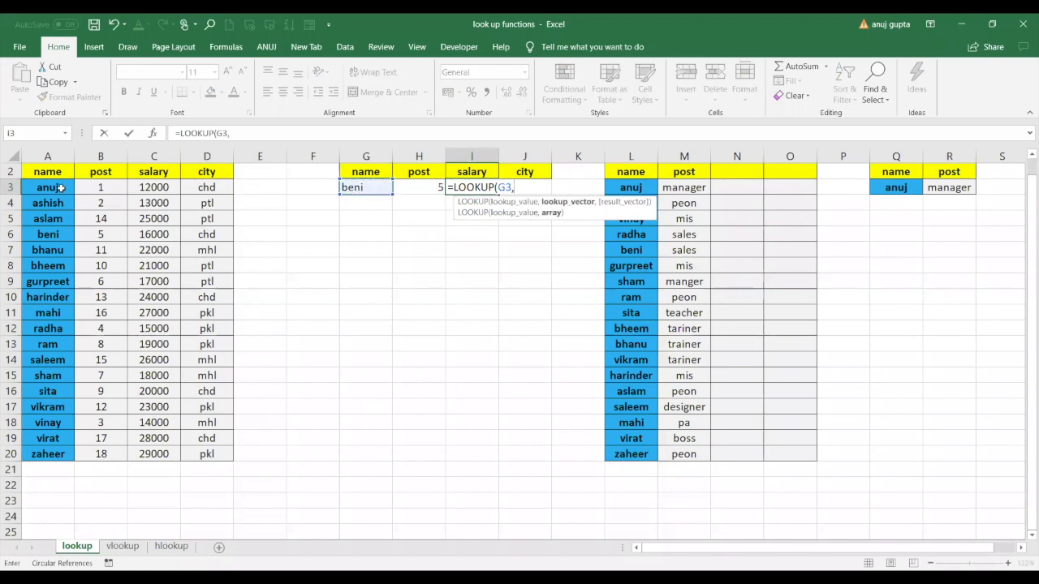
pyautogui.moveTo(61, 187); pyautogui.dragTo(207, 453)
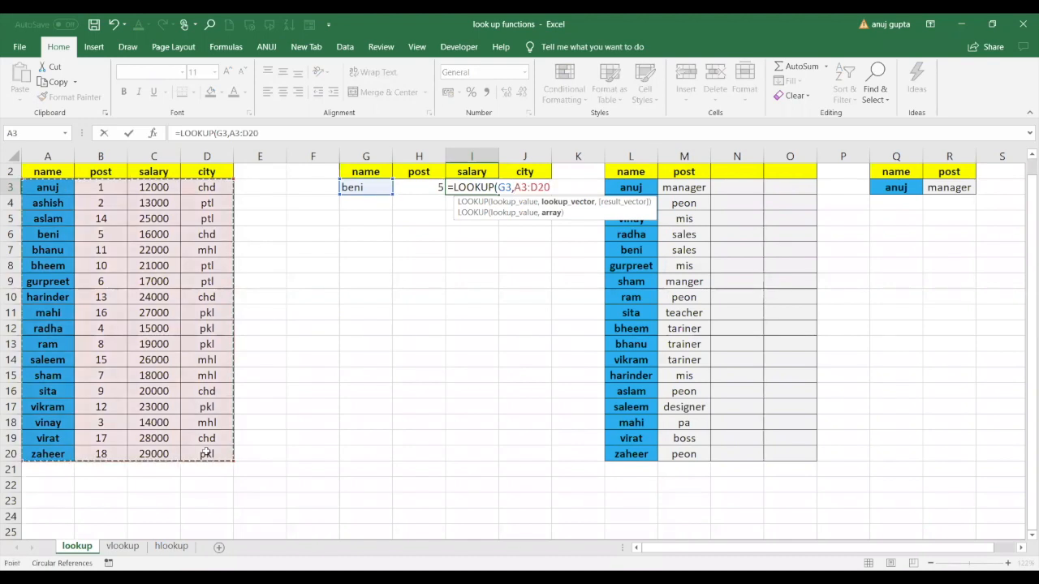
pyautogui.write(',')
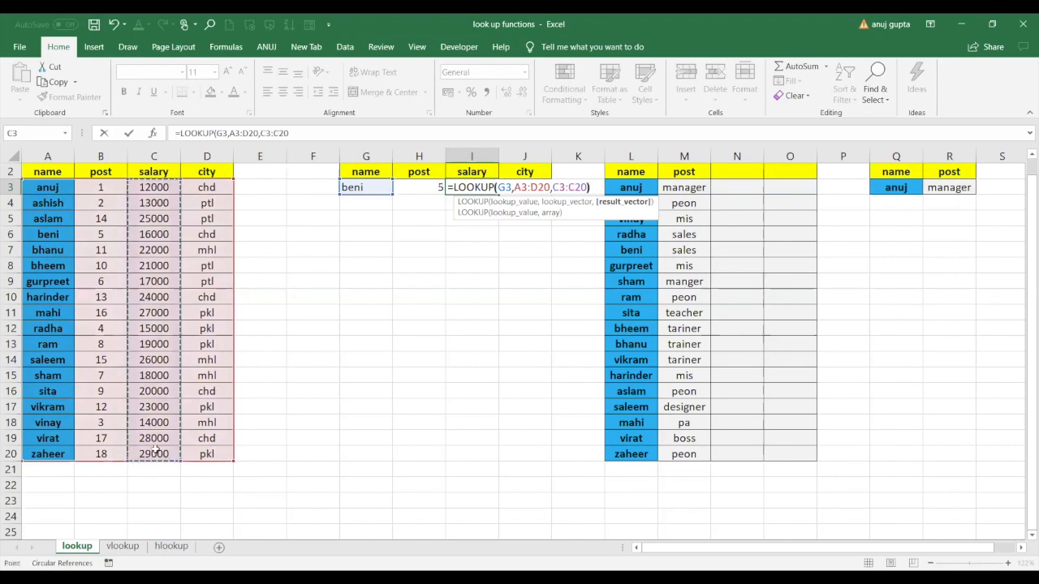
pyautogui.write(')')
pyautogui.press('Return')
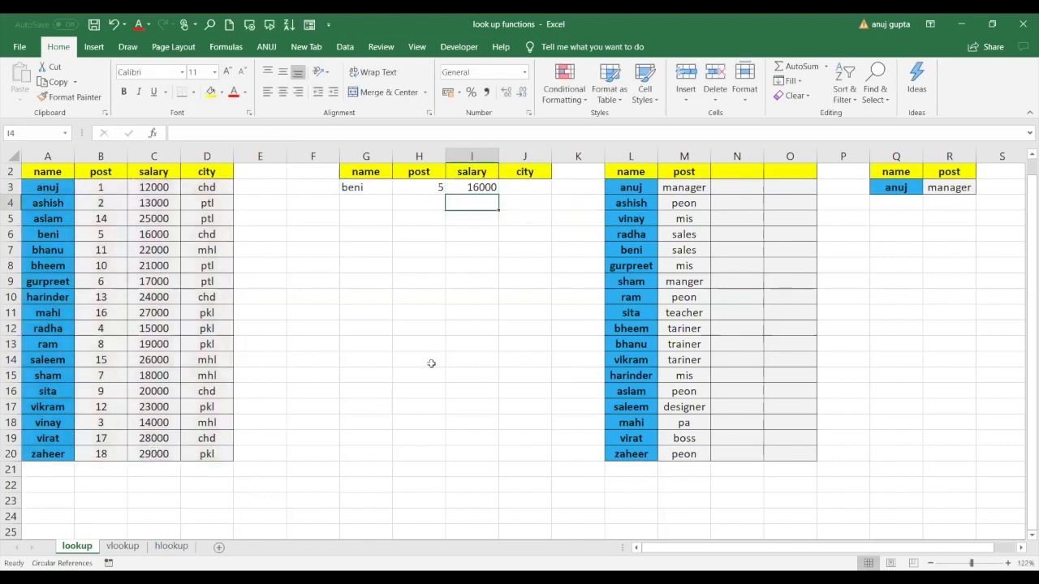
# Step: Enter =LOOKUP(G3,A3:D20,D3:D20) in the city cell J3, using the city column as result vector
pyautogui.click(524, 185)
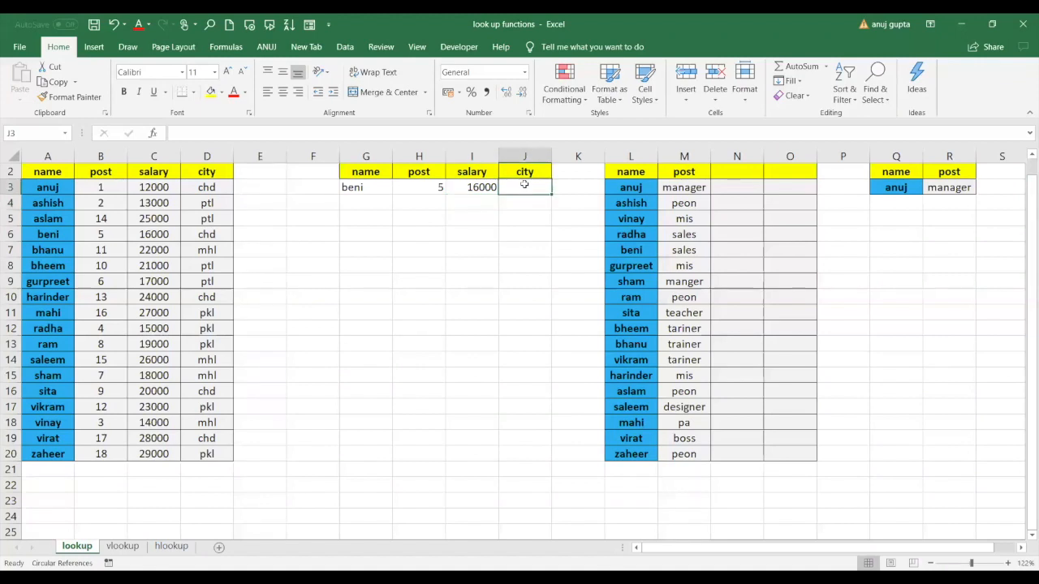
pyautogui.write('=')
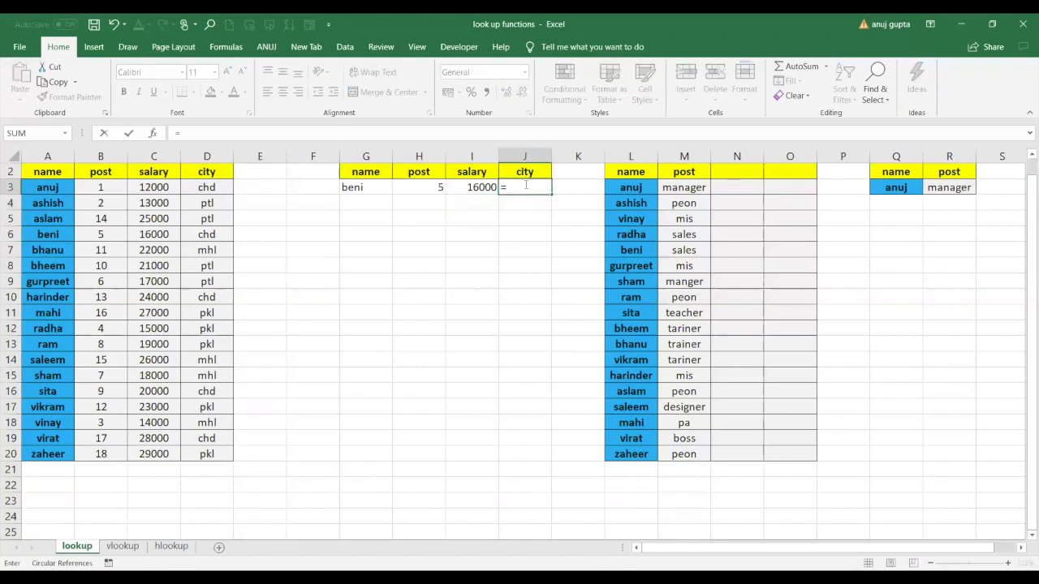
pyautogui.write('LOOKUP(')
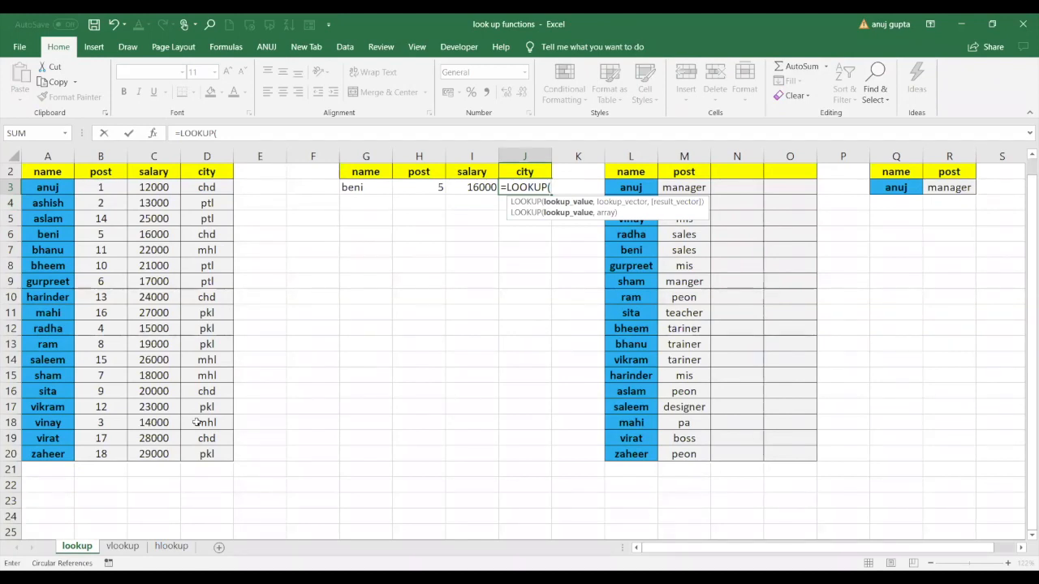
pyautogui.click(372, 188)
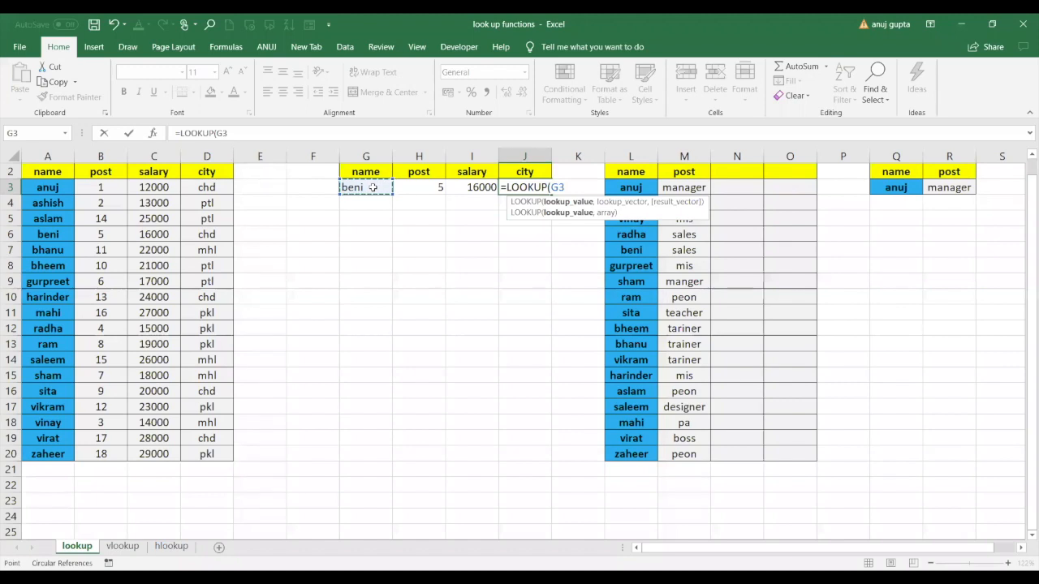
pyautogui.write(',')
pyautogui.click(59, 188)
pyautogui.moveTo(59, 188); pyautogui.dragTo(211, 455)
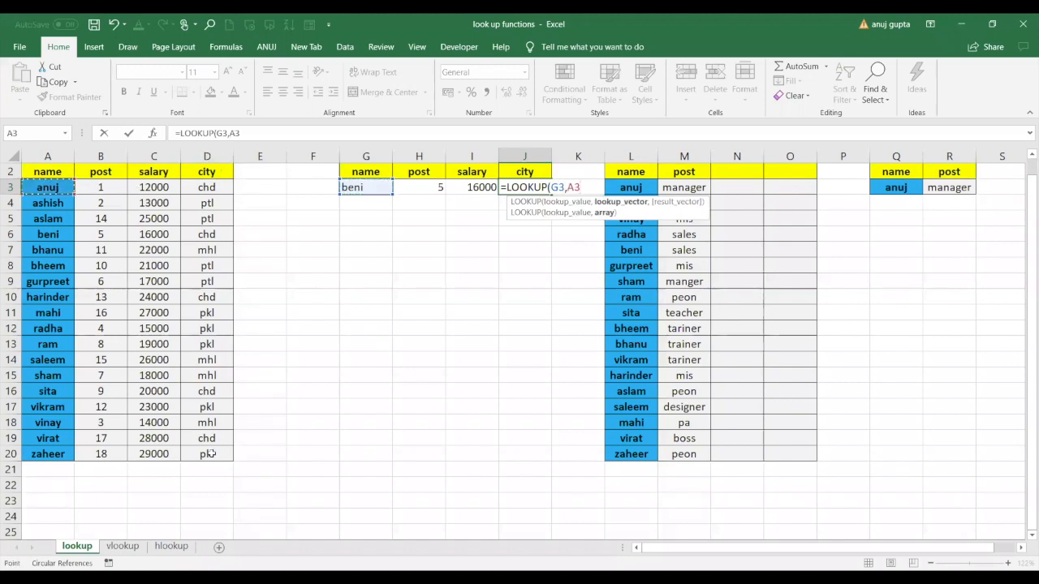
pyautogui.write(',')
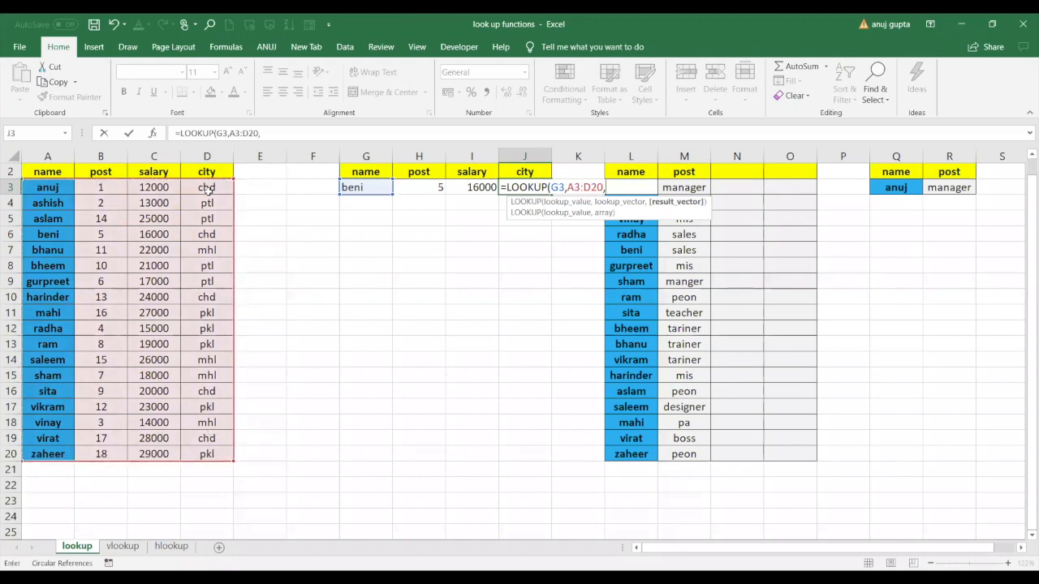
pyautogui.click(209, 189)
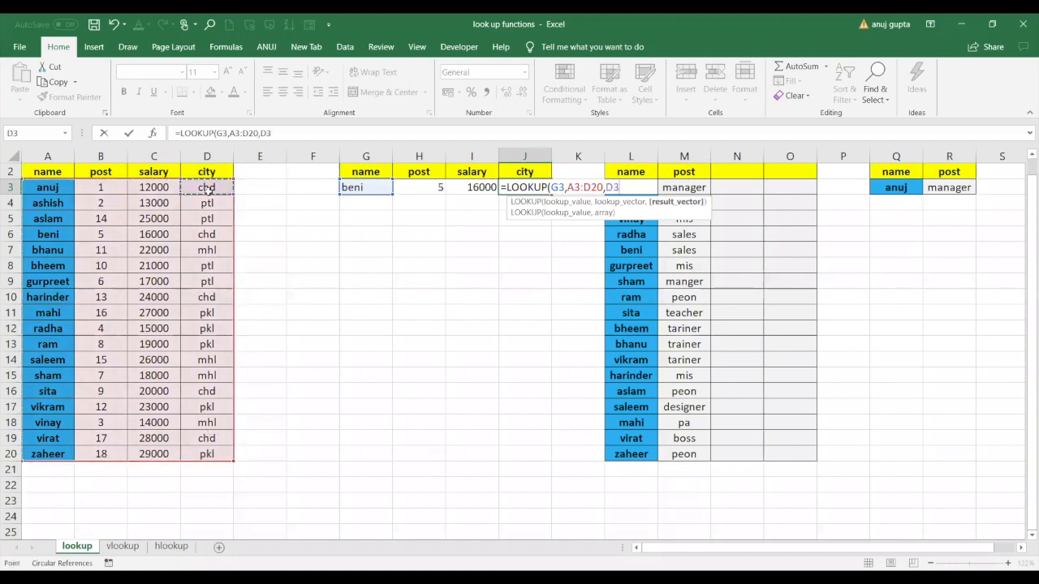
pyautogui.moveTo(209, 189); pyautogui.dragTo(220, 449)
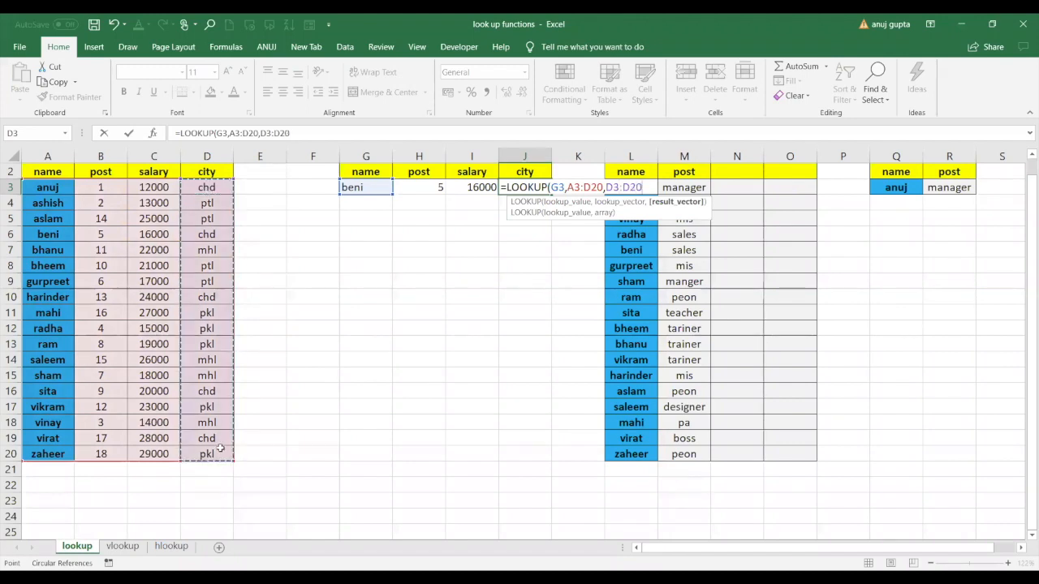
pyautogui.write(')')
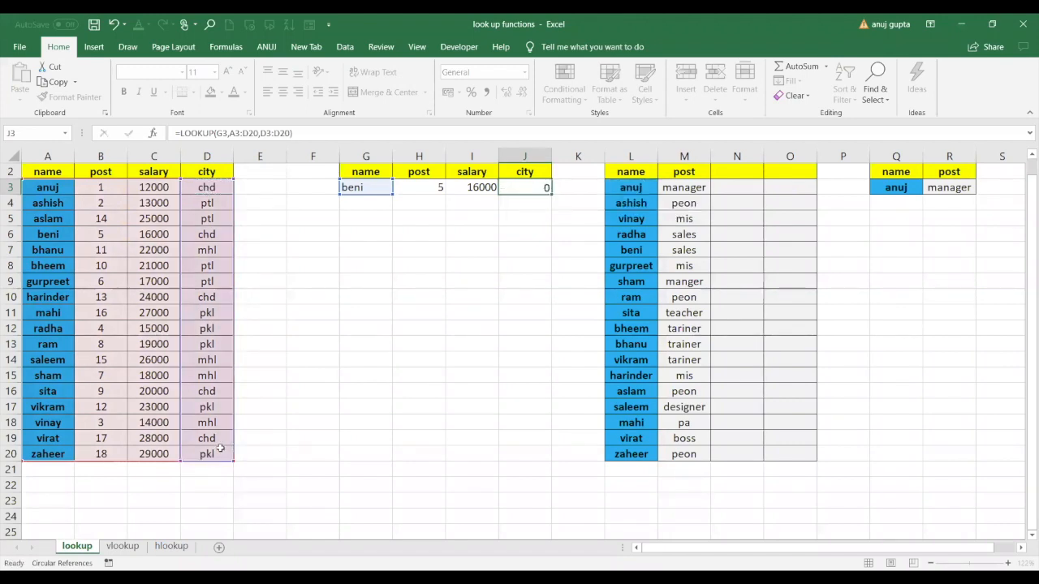
pyautogui.press('Return')
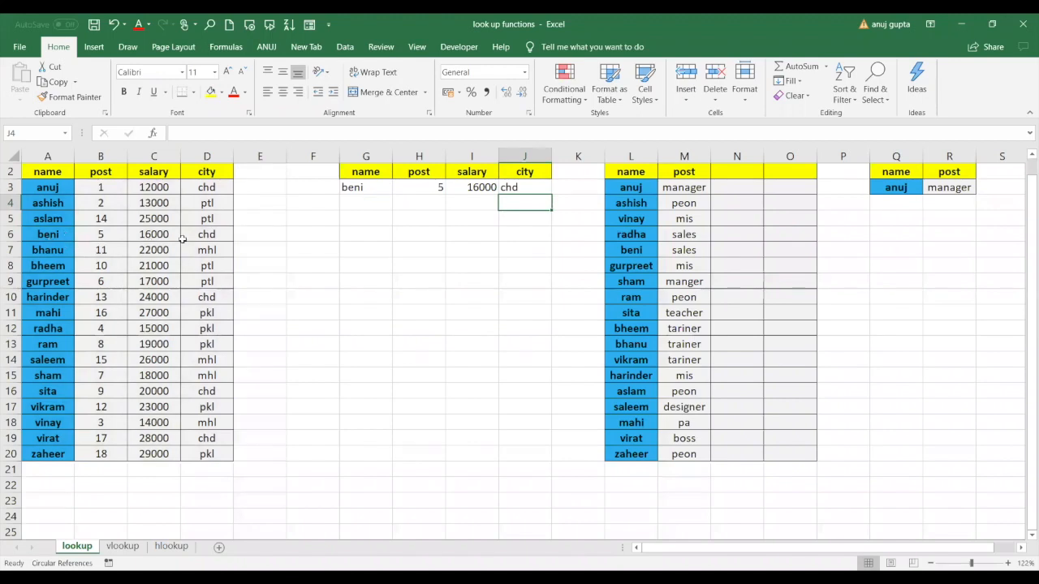
# Step: Set the lookup name in G3 to the employee name from A10 to test the three lookups
pyautogui.click(366, 189)
pyautogui.write('ha')
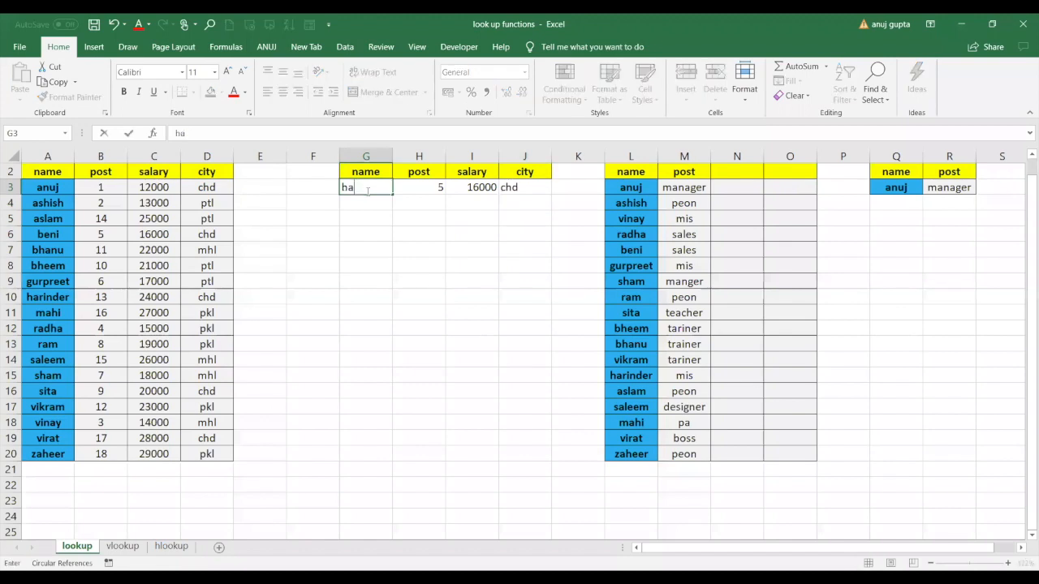
pyautogui.write('rinder')
pyautogui.press('Return')
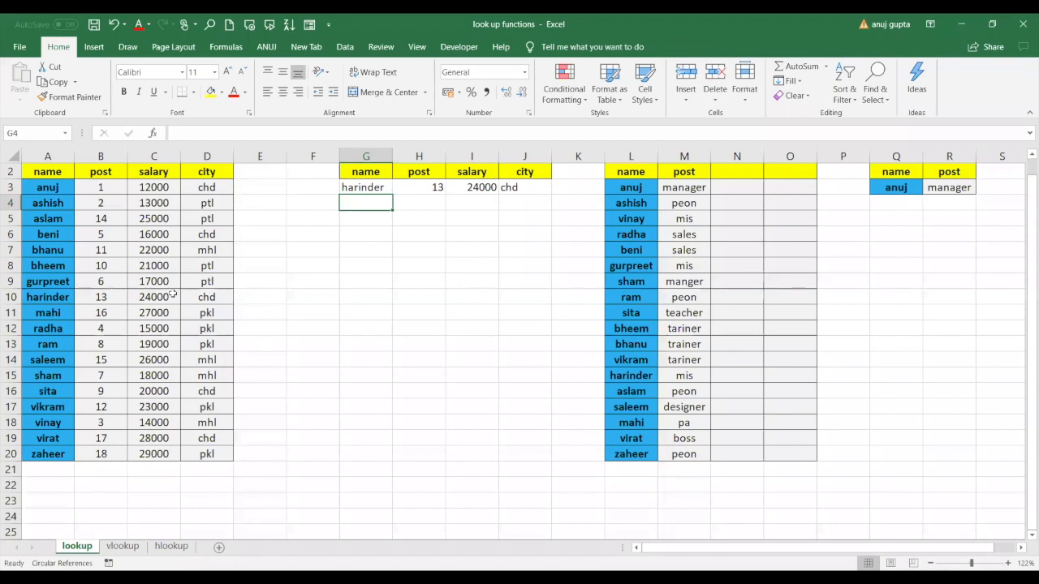
# Step: Change the lookup name in G3 to the employee name from A11 to test the formulas again
pyautogui.click(384, 186)
pyautogui.write('mahi')
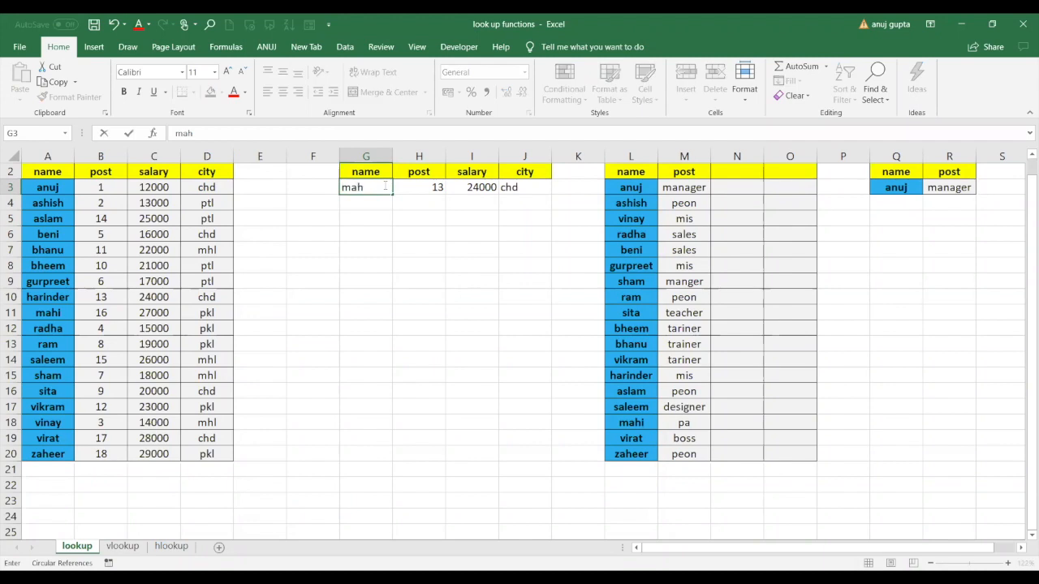
pyautogui.press('Return')
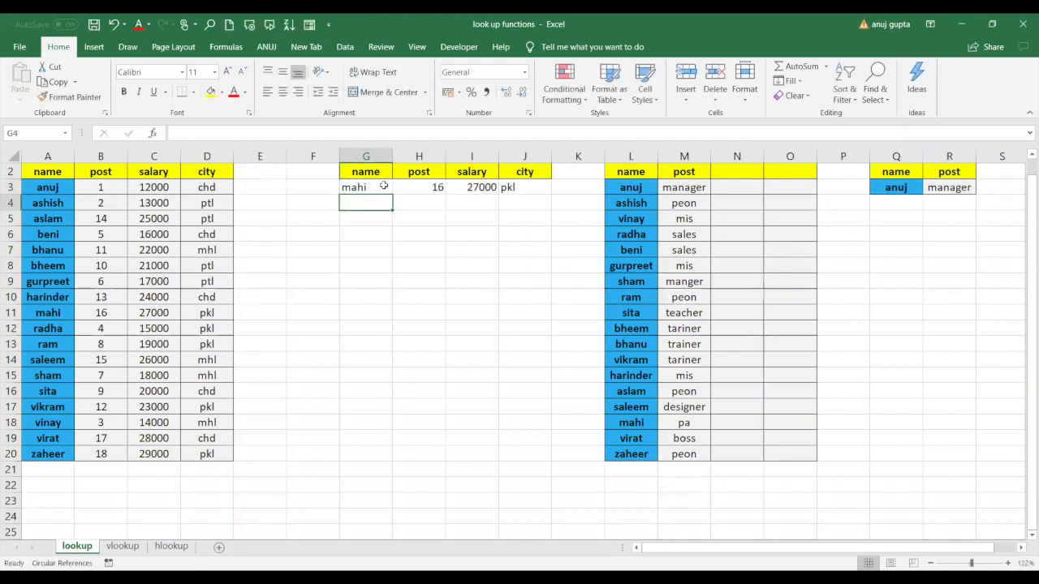
# Step: Set the lookup name in G3 to the employee name from A20 to test the three lookups
pyautogui.click(384, 186)
pyautogui.write('zahgeer')
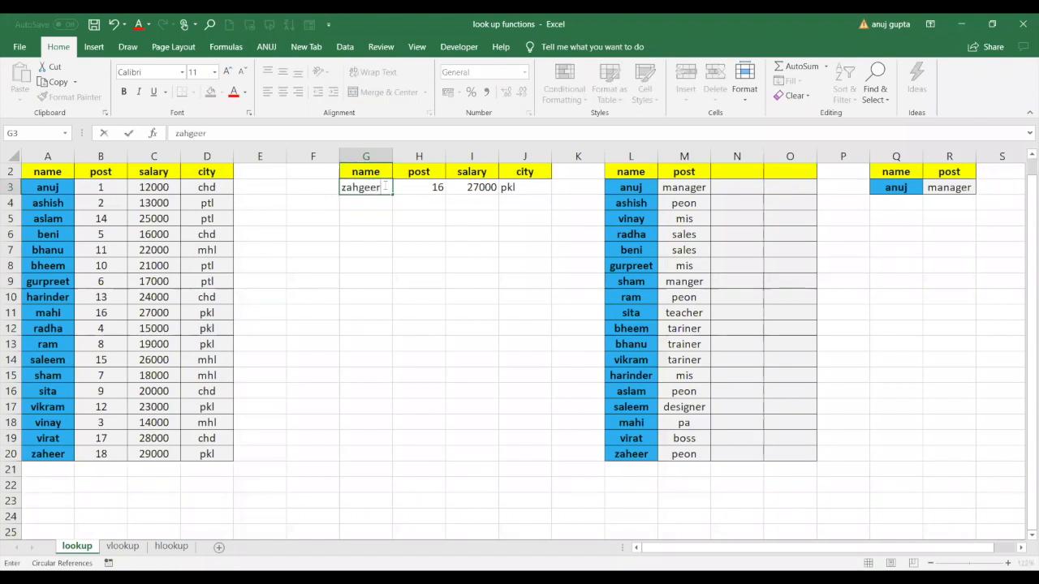
pyautogui.press('Return')
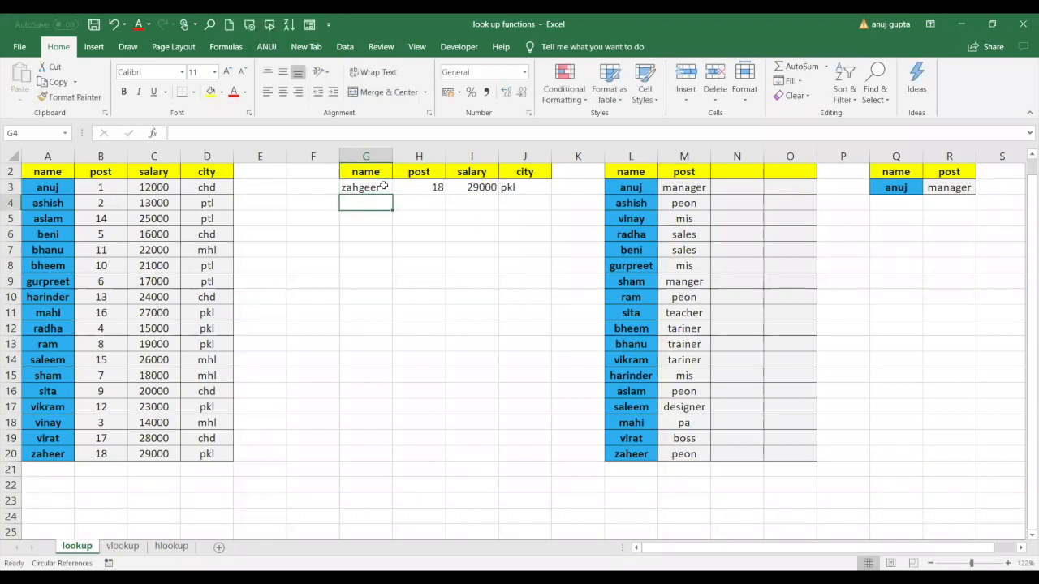
pyautogui.click(384, 186)
pyautogui.write('zaheer')
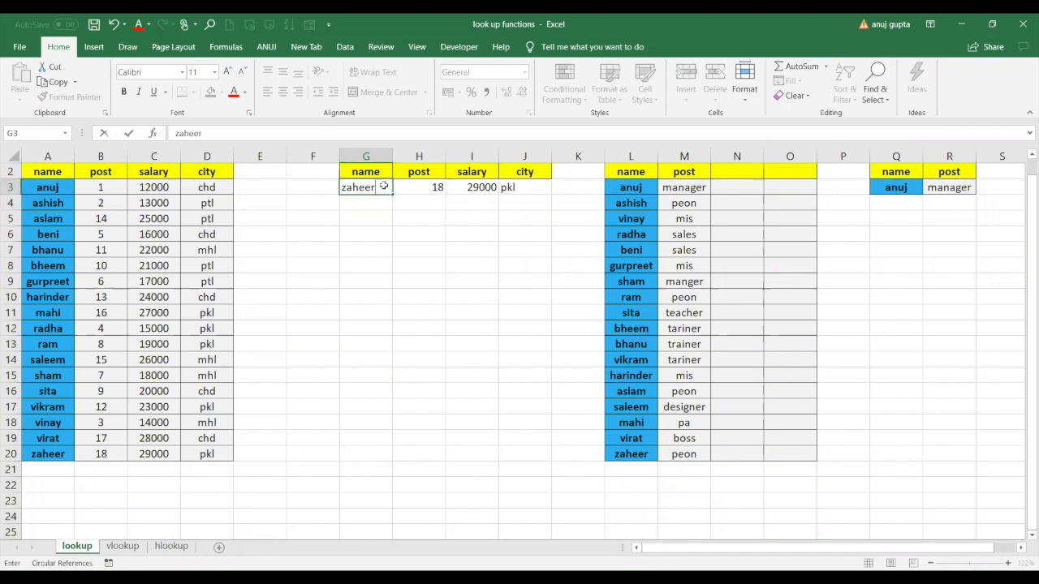
pyautogui.press('Return')
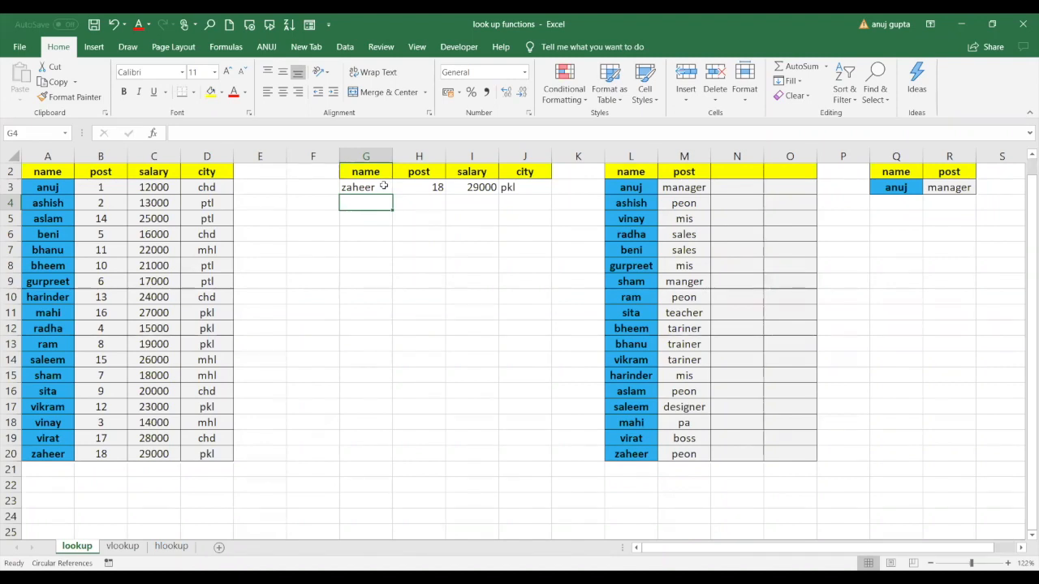
# Step: Re-enter the salary formula in I3 as =LOOKUP(G3,A3:D20,C3:C20)
pyautogui.click(434, 187)
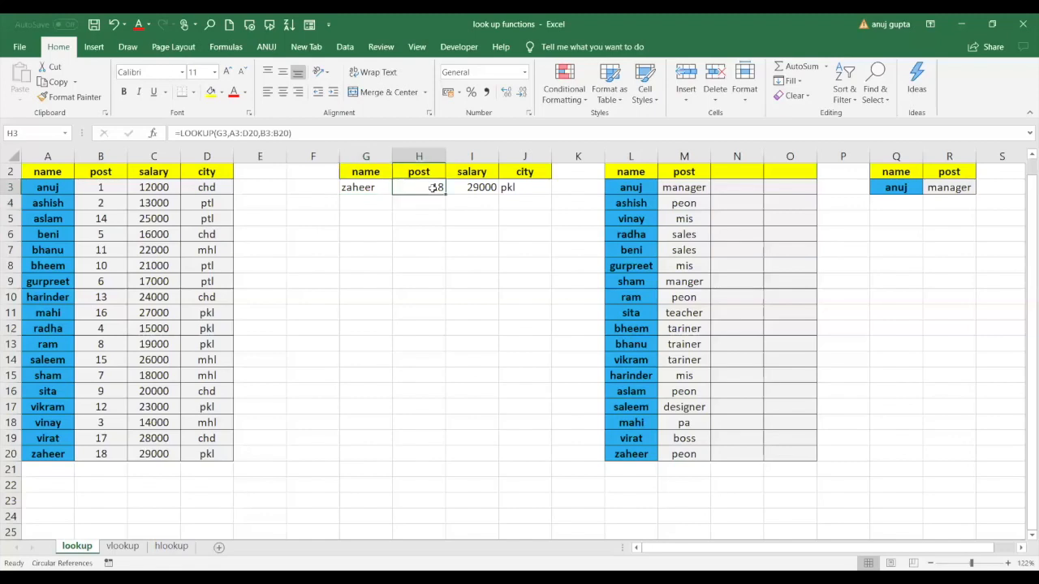
pyautogui.click(479, 187)
pyautogui.write('=')
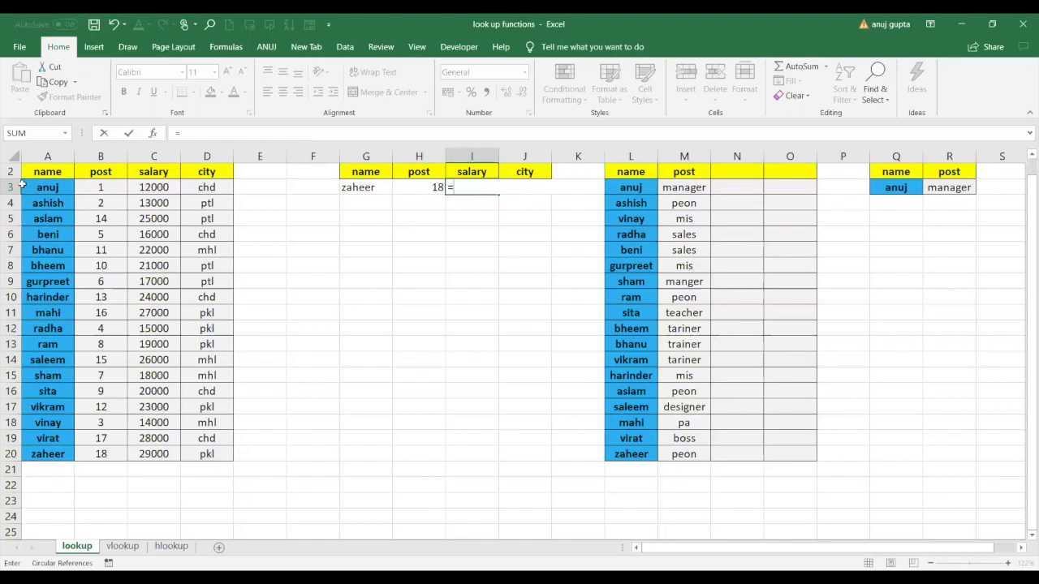
pyautogui.write('LOOKUP(')
pyautogui.click(364, 187)
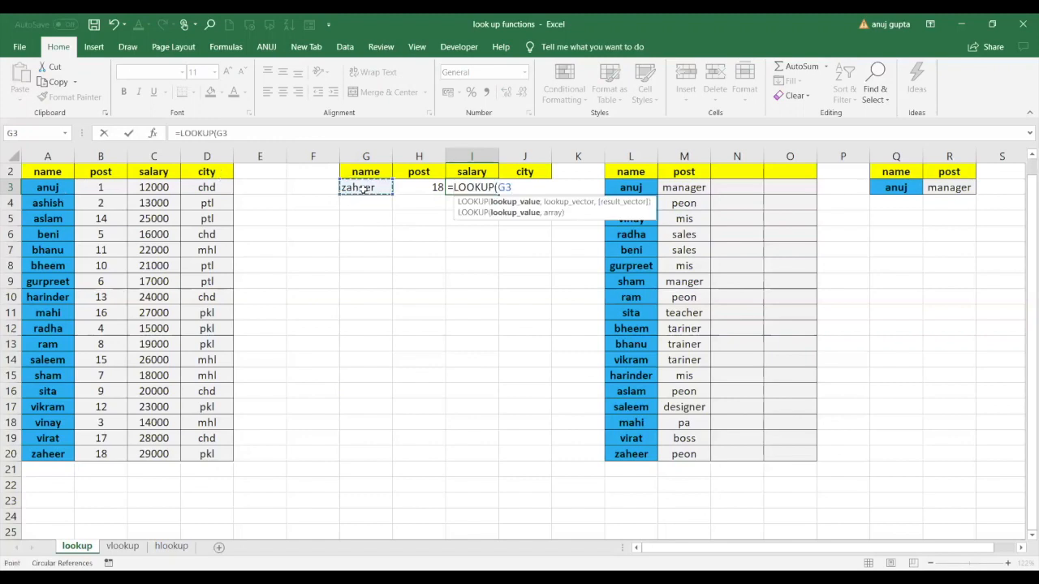
pyautogui.write(',')
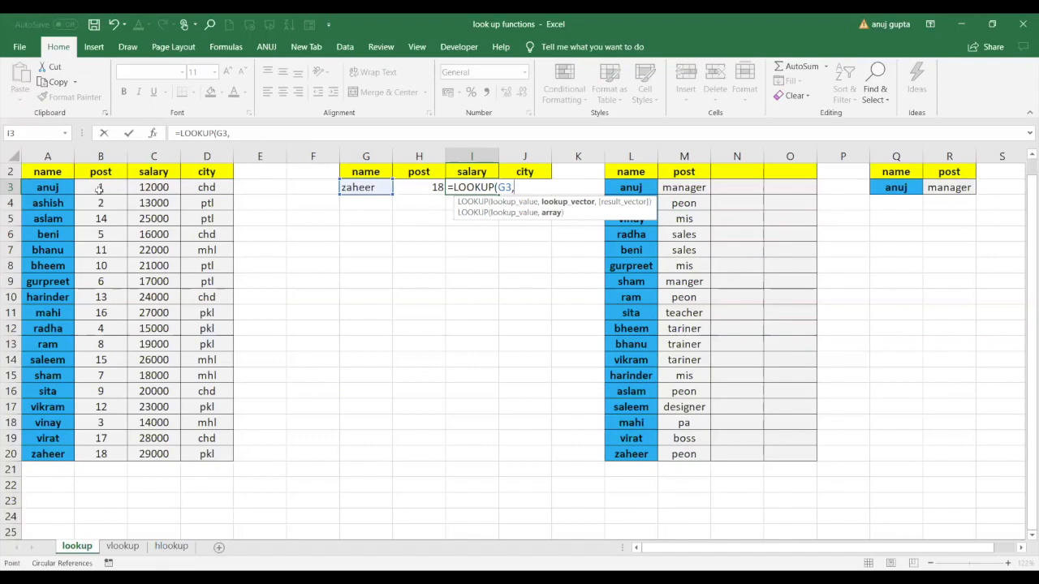
pyautogui.moveTo(47, 188); pyautogui.dragTo(208, 452)
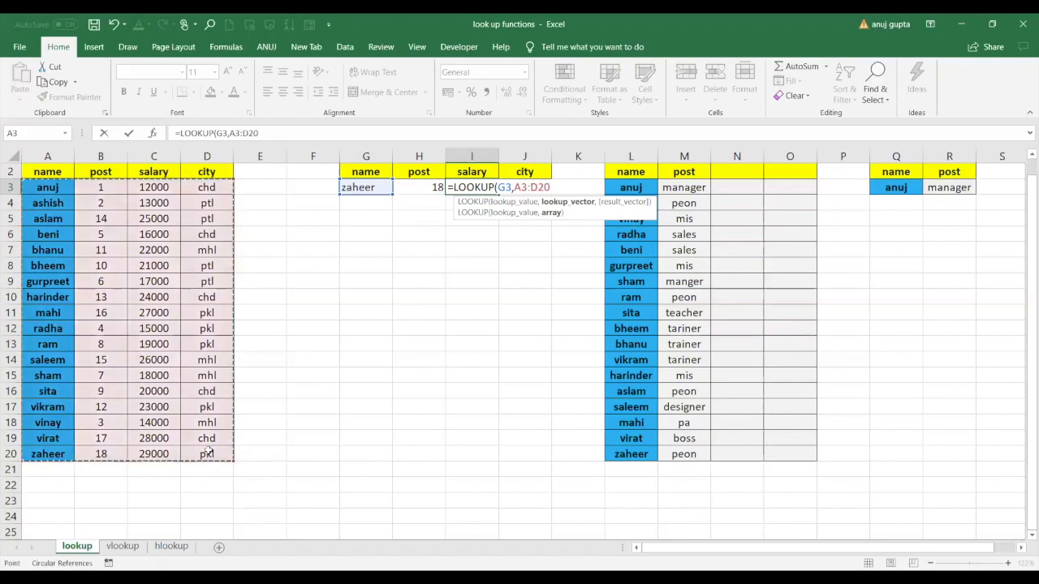
pyautogui.write(',')
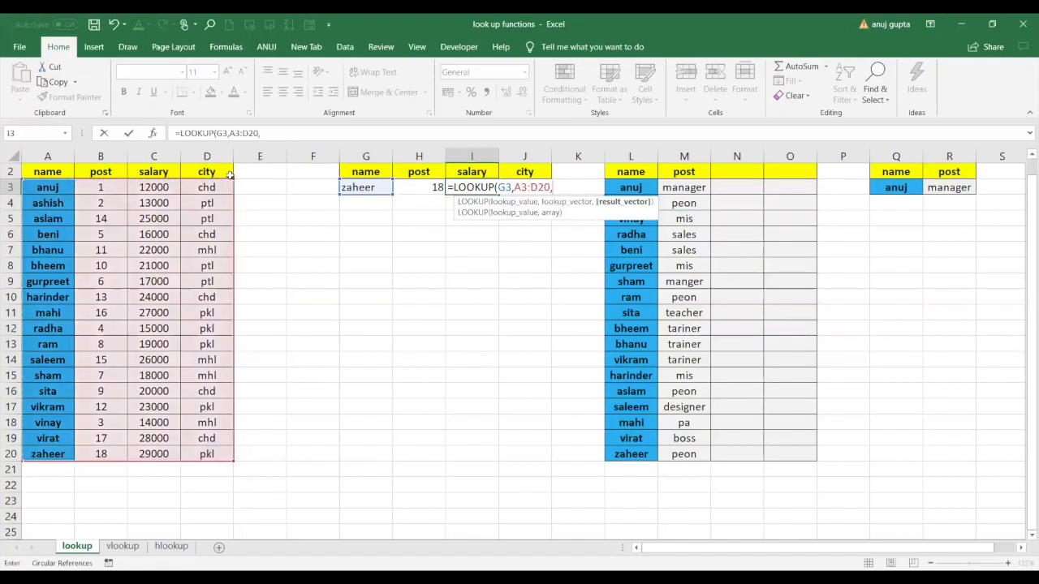
pyautogui.click(174, 186)
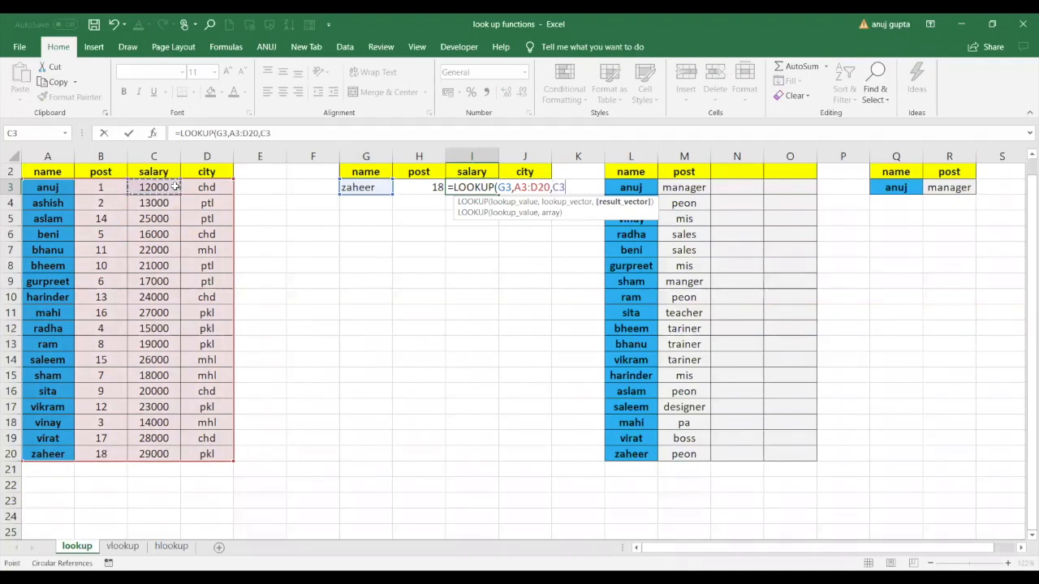
pyautogui.moveTo(175, 186); pyautogui.dragTo(165, 452)
pyautogui.write(')')
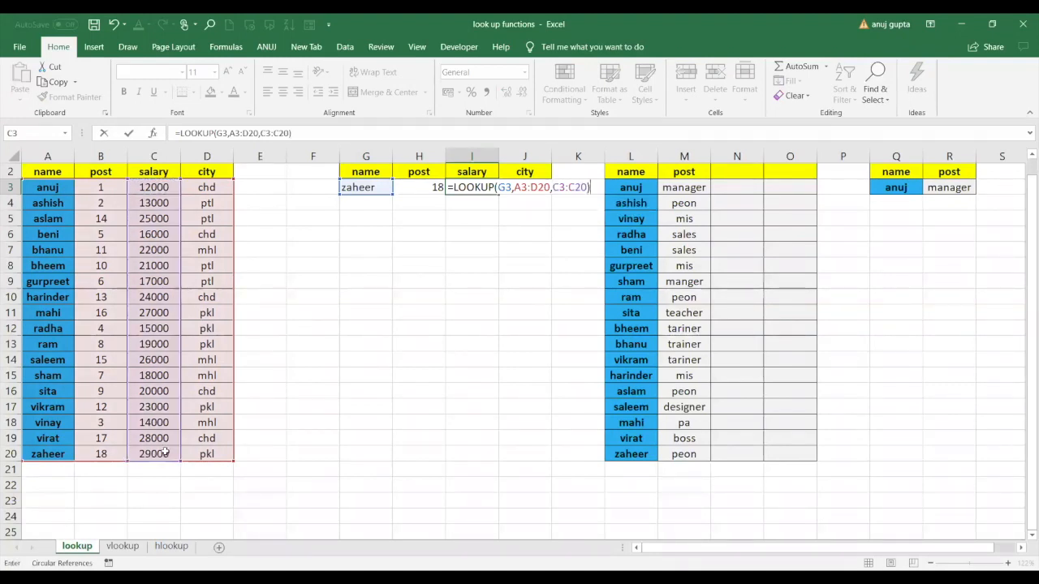
pyautogui.press('Return')
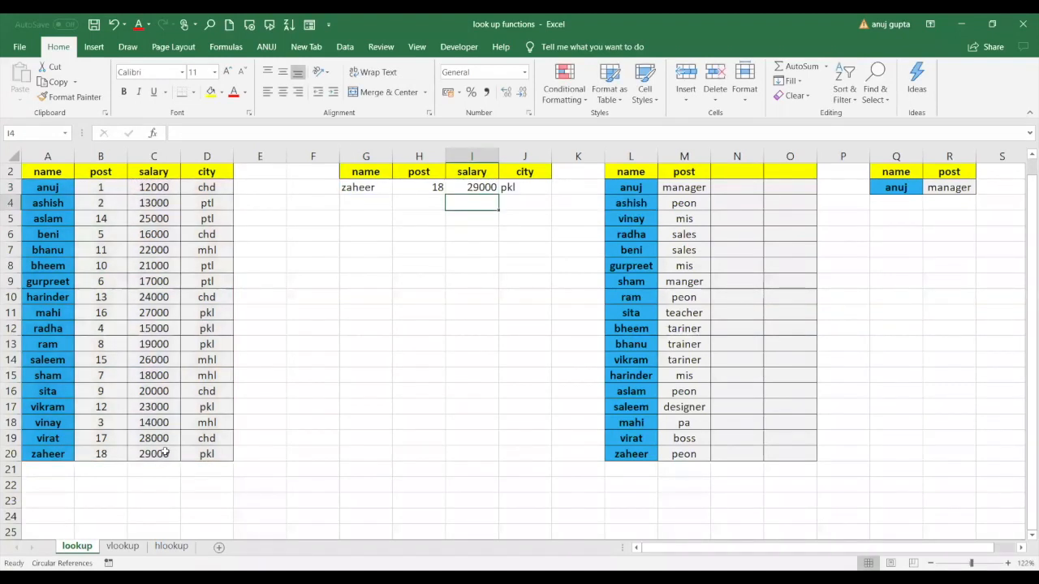
# Step: Re-enter the city formula in J3 as =LOOKUP(G3,A3:D20,D3:D20)
pyautogui.click(525, 191)
pyautogui.write('=')
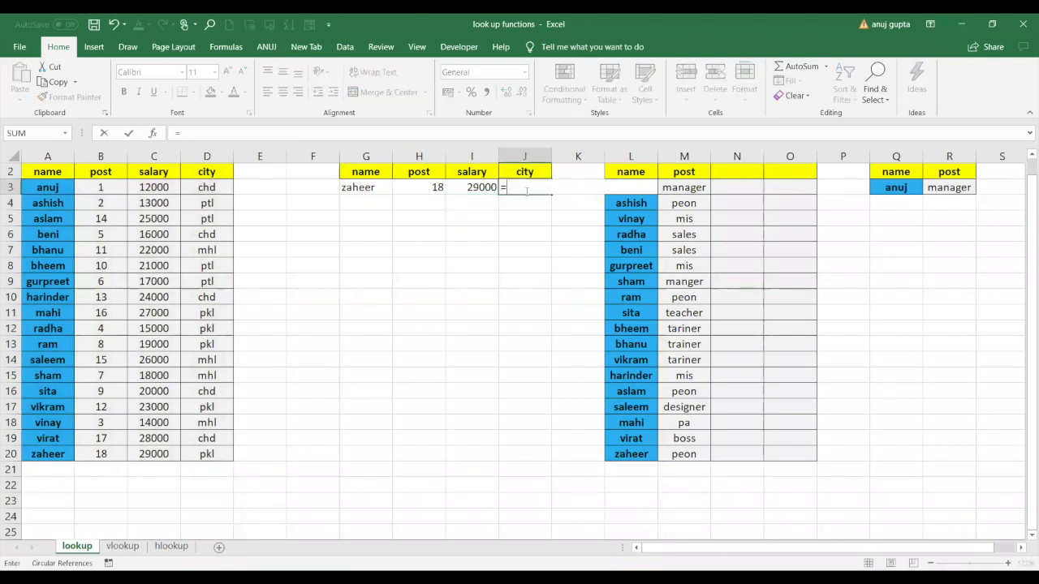
pyautogui.write('LOOKUP(')
pyautogui.click(354, 193)
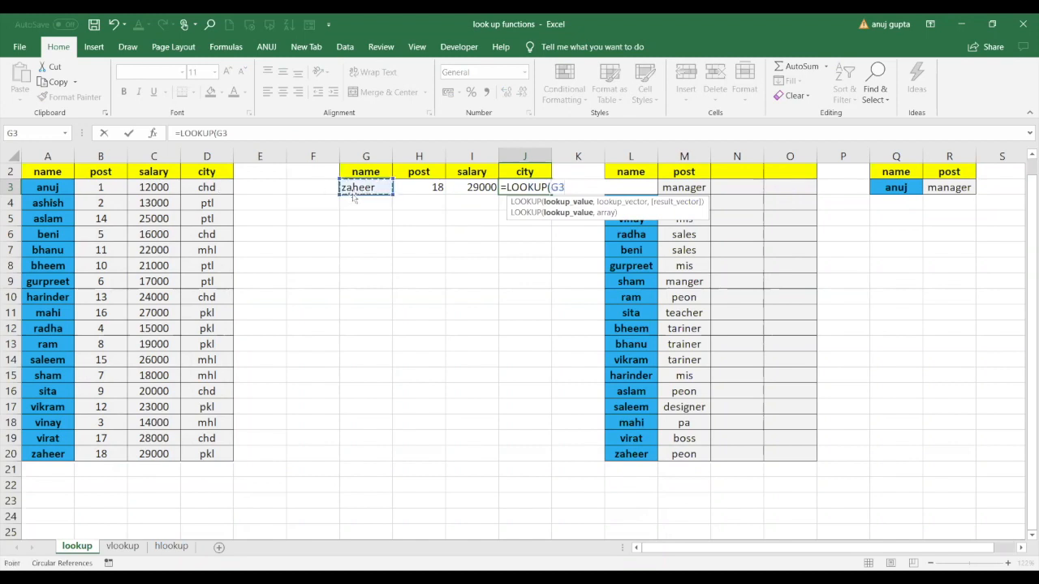
pyautogui.write(',')
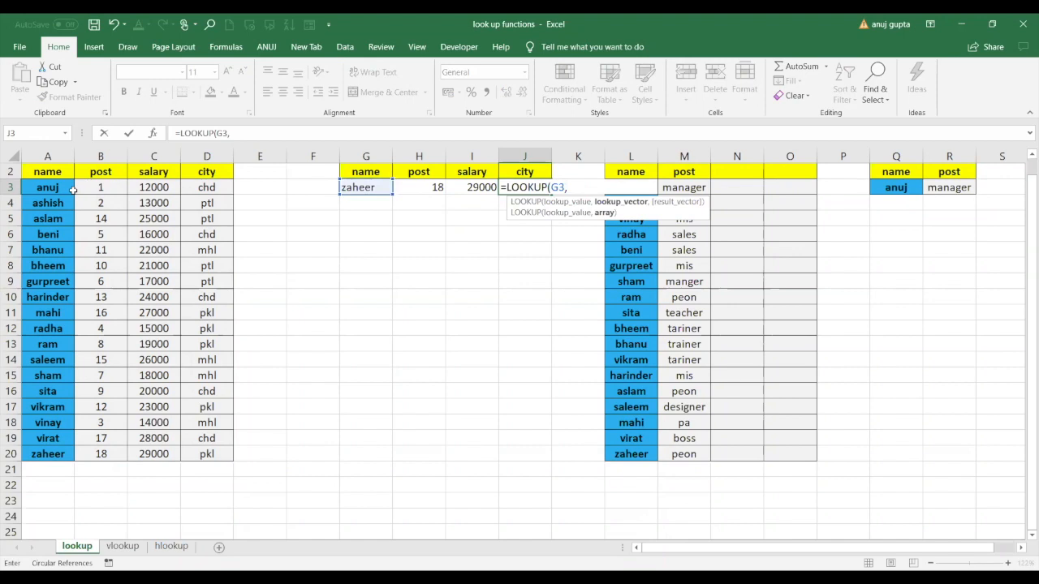
pyautogui.moveTo(73, 190); pyautogui.dragTo(208, 450)
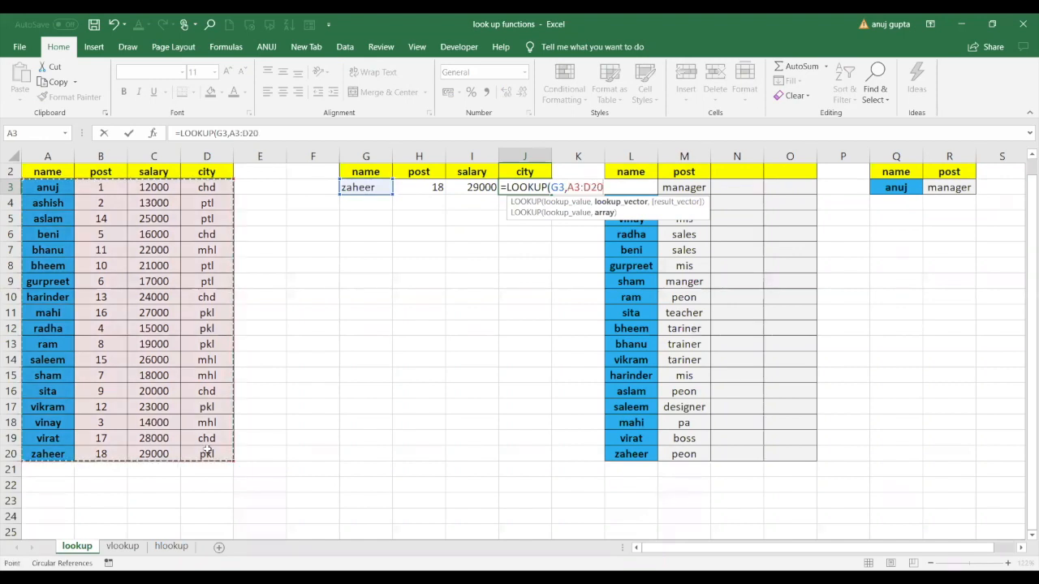
pyautogui.write(',')
pyautogui.click(208, 187)
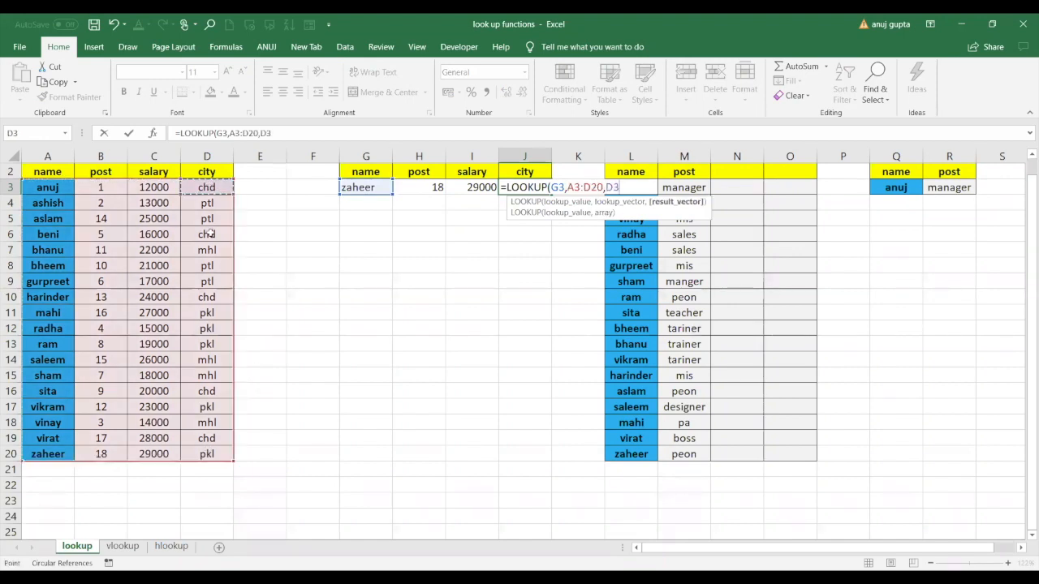
pyautogui.moveTo(209, 234); pyautogui.dragTo(210, 453)
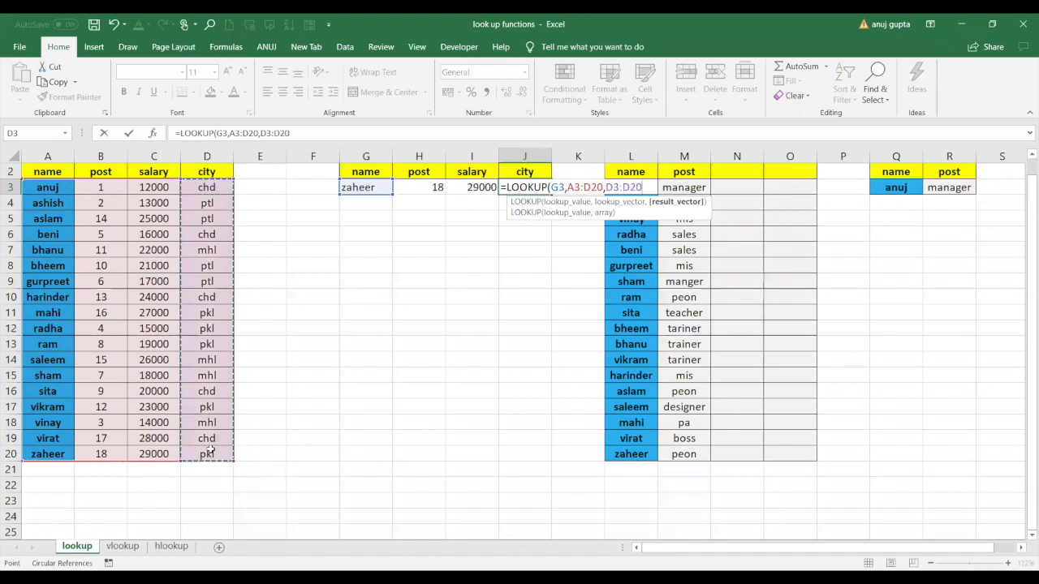
pyautogui.press('Return')
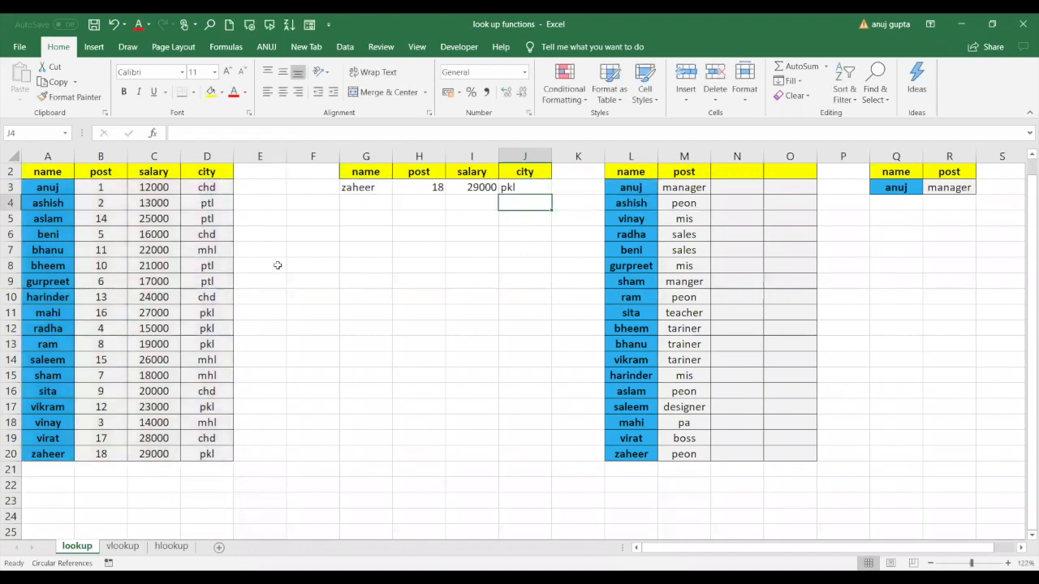
# Step: Review the LOOKUP formulas in the post, salary and city cells H3, I3 and J3
pyautogui.click(365, 203)
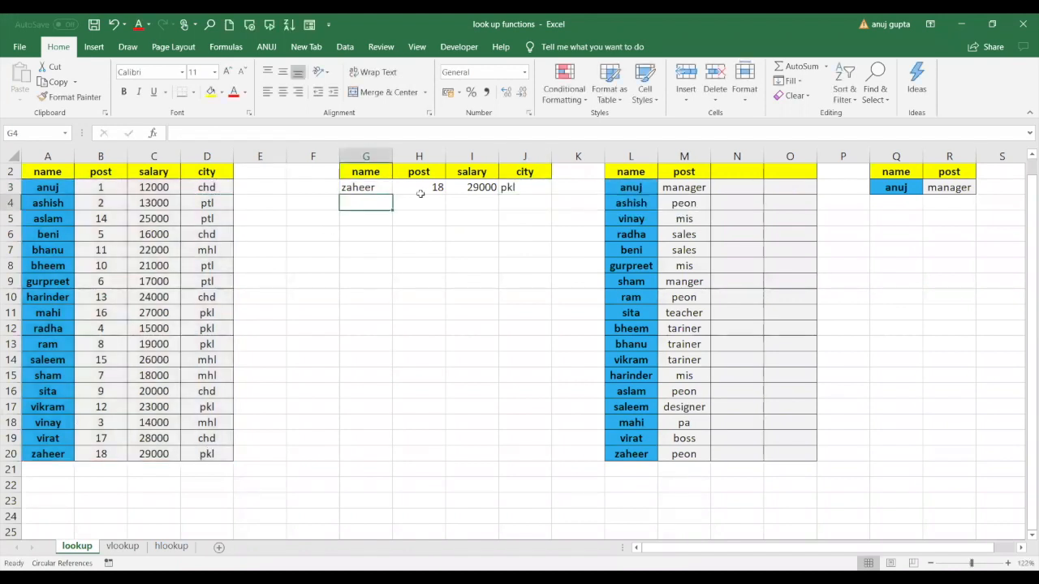
pyautogui.click(421, 193)
pyautogui.click(471, 189)
pyautogui.click(527, 191)
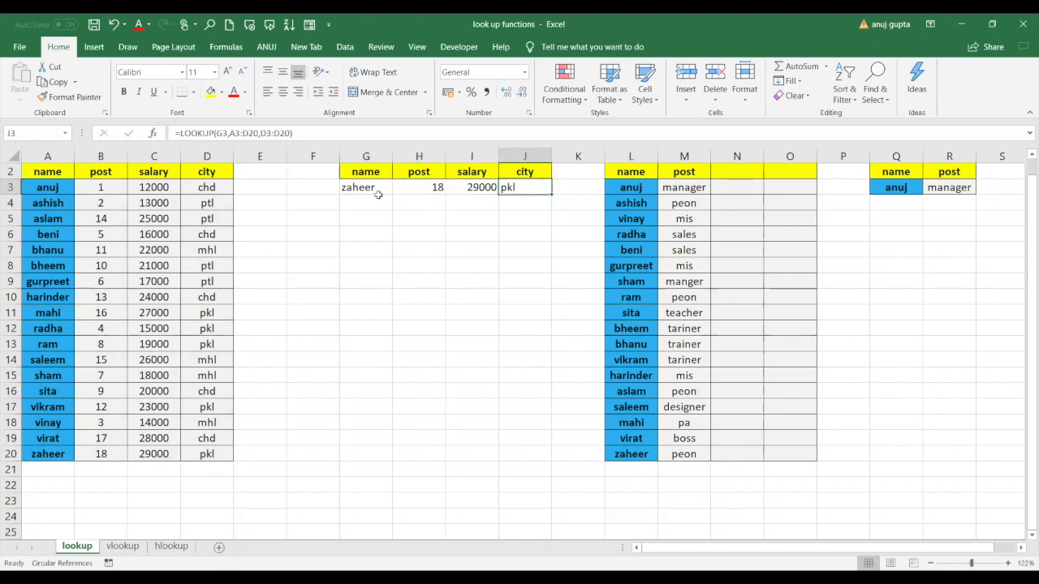
# Step: Enter the employee name from A3 in G4 as a second lookup name
pyautogui.click(378, 201)
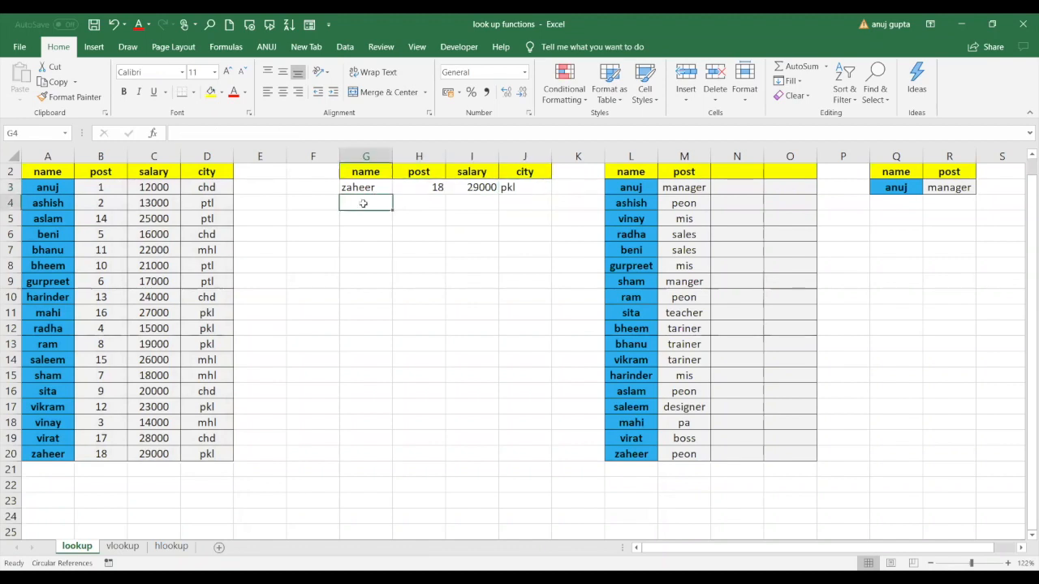
pyautogui.doubleClick(364, 204)
pyautogui.write('anuj')
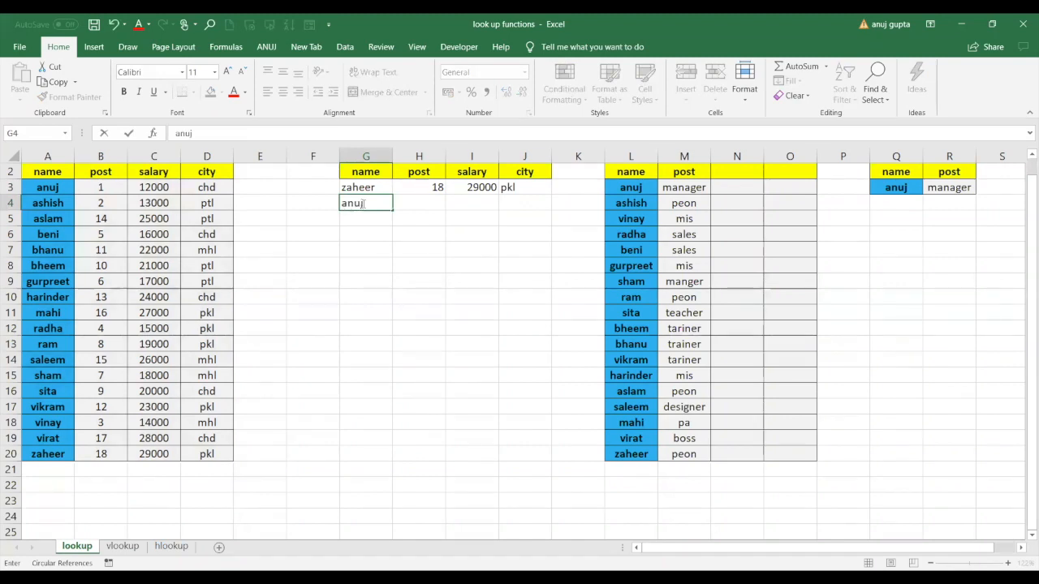
pyautogui.press('Tab')
pyautogui.click(362, 204)
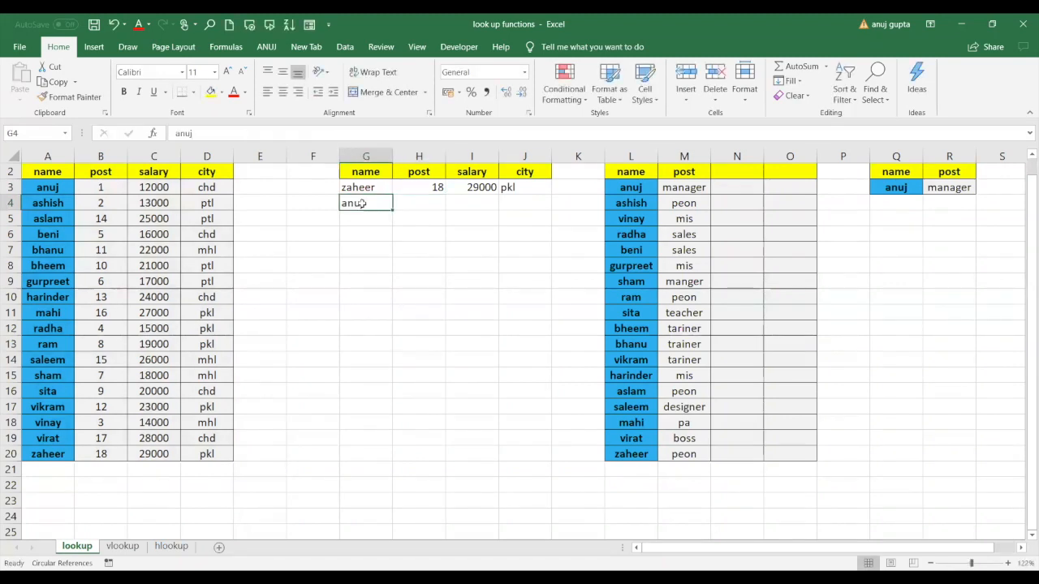
pyautogui.press('Right')
pyautogui.press('Right')
pyautogui.press('Right')
pyautogui.press('Left')
pyautogui.press('Left')
pyautogui.press('Right')
pyautogui.press('Right')
pyautogui.press('Left')
pyautogui.press('Left')
pyautogui.press('Right')
pyautogui.press('Right')
pyautogui.press('Left')
pyautogui.press('Left')
pyautogui.press('Right')
pyautogui.press('Right')
pyautogui.press('Left')
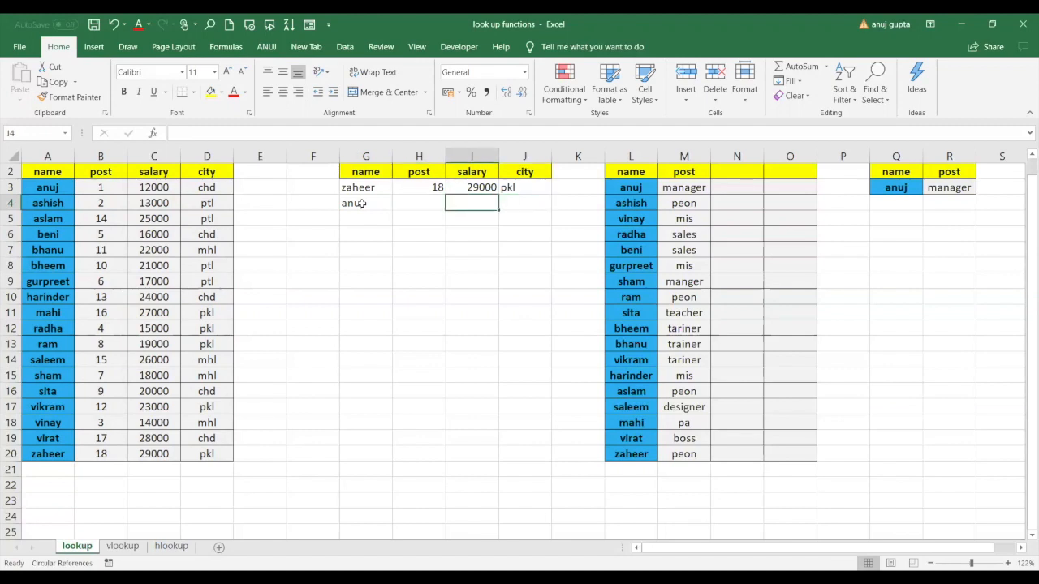
# Step: Start a LOOKUP formula in the post cell H4 with the column-locked reference $G4 as lookup value
pyautogui.press('Left')
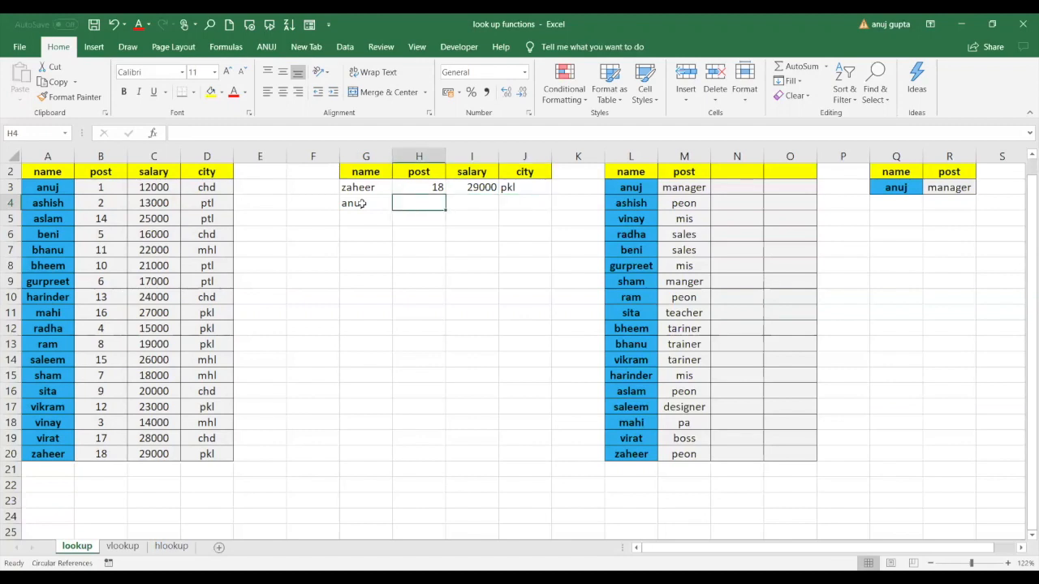
pyautogui.write('=')
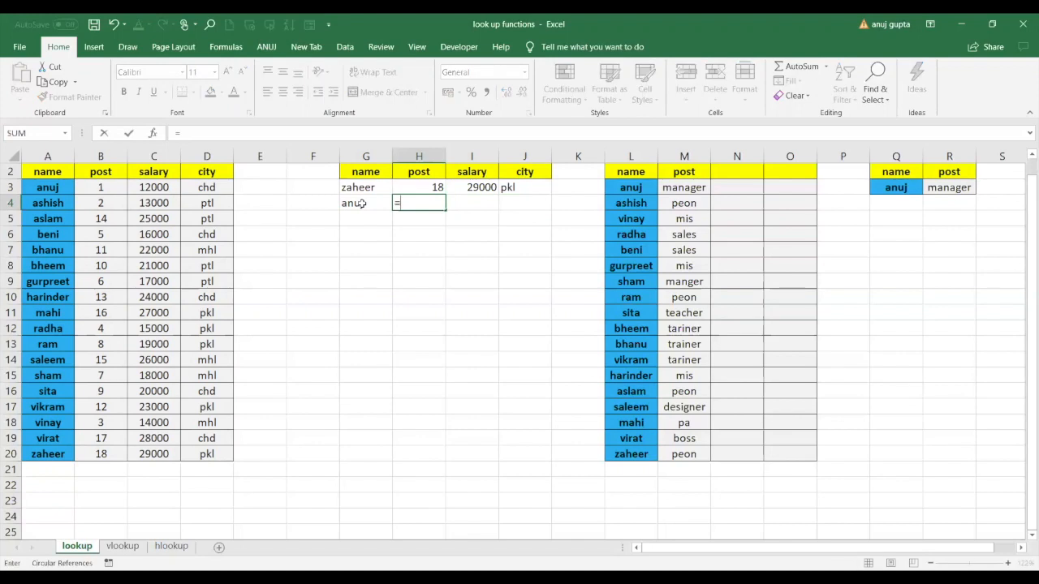
pyautogui.write('LOOKUP(')
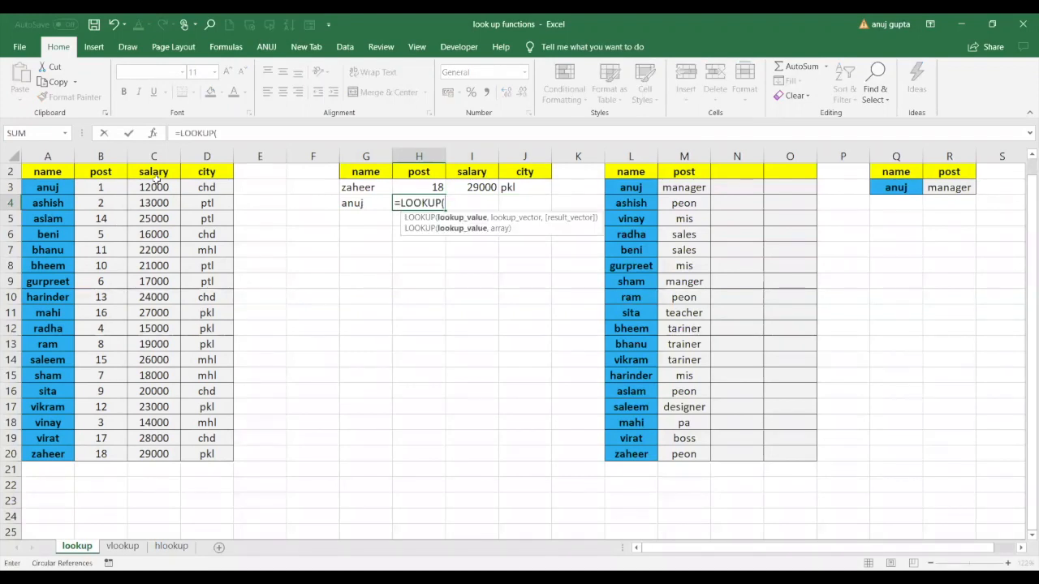
pyautogui.click(355, 204)
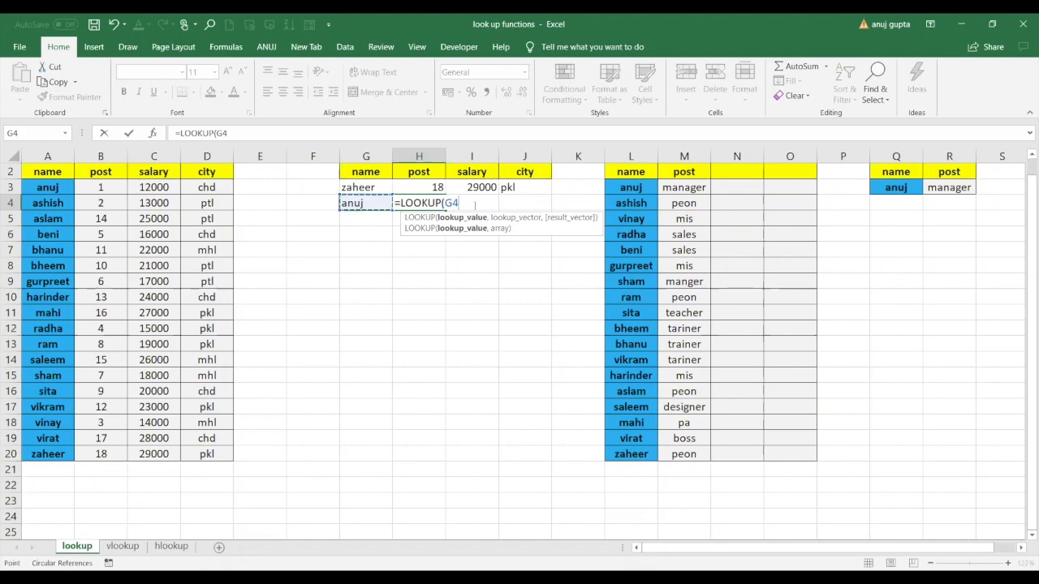
pyautogui.press('F4')
pyautogui.press('F4')
pyautogui.press('F4')
pyautogui.write(',')
# Step: Complete the post formula in H4 as =LOOKUP($G4,$A$3:$D$20,$B$3:$B$20) with the table and post ranges fully locked
pyautogui.click(44, 190)
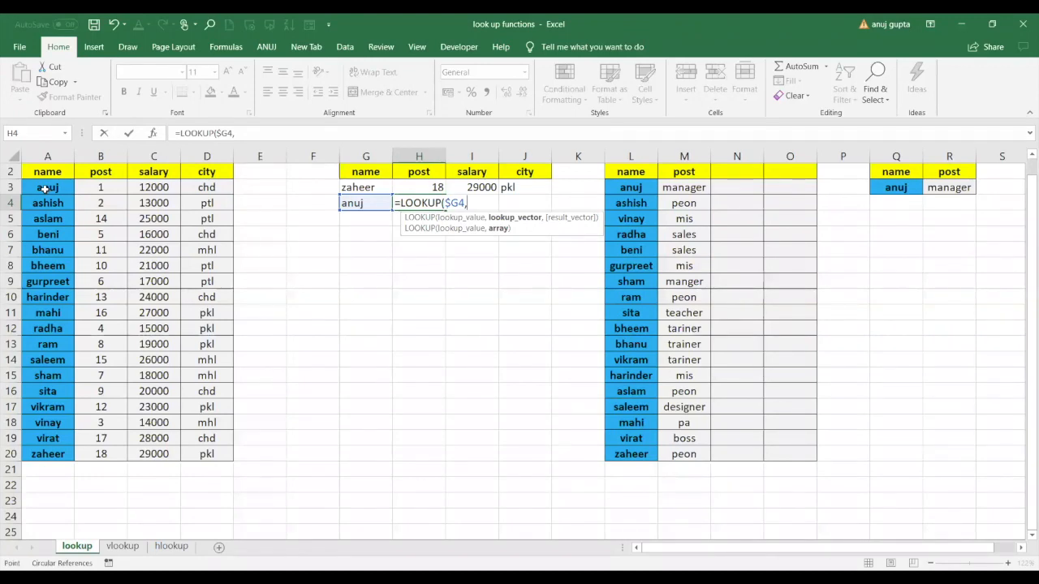
pyautogui.moveTo(45, 189); pyautogui.dragTo(208, 461)
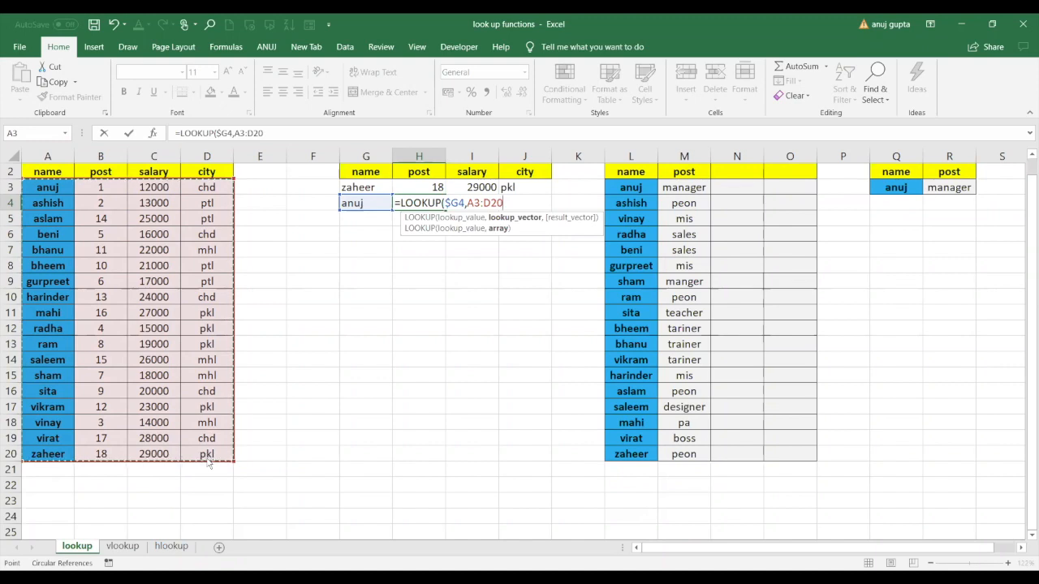
pyautogui.press('F4')
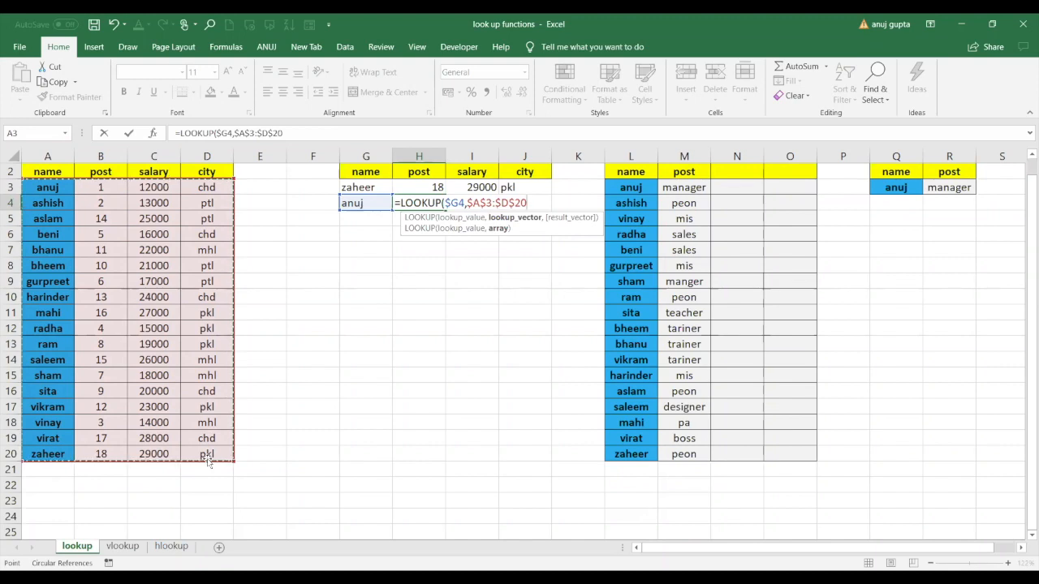
pyautogui.write(',')
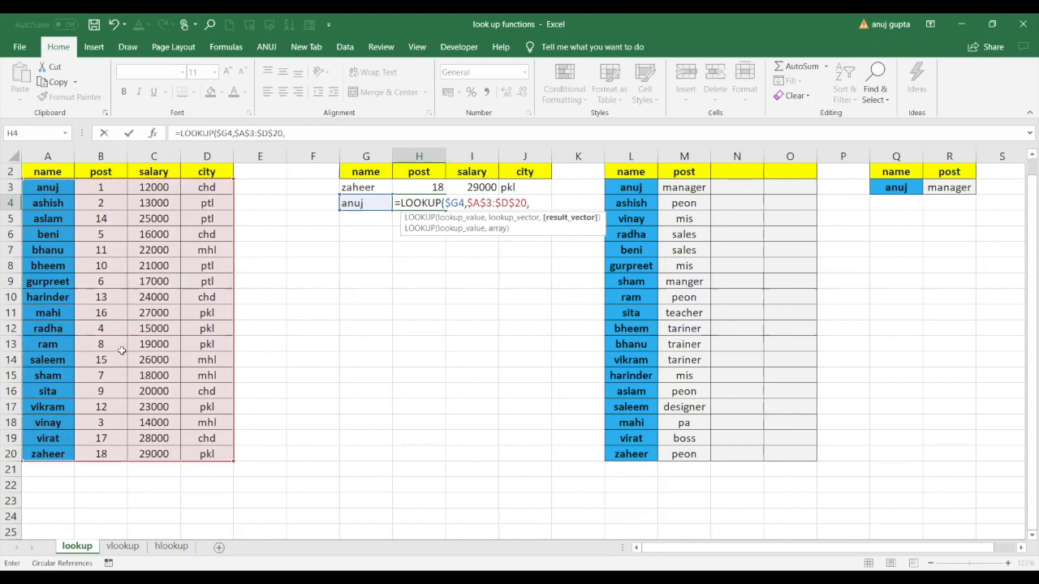
pyautogui.click(101, 188)
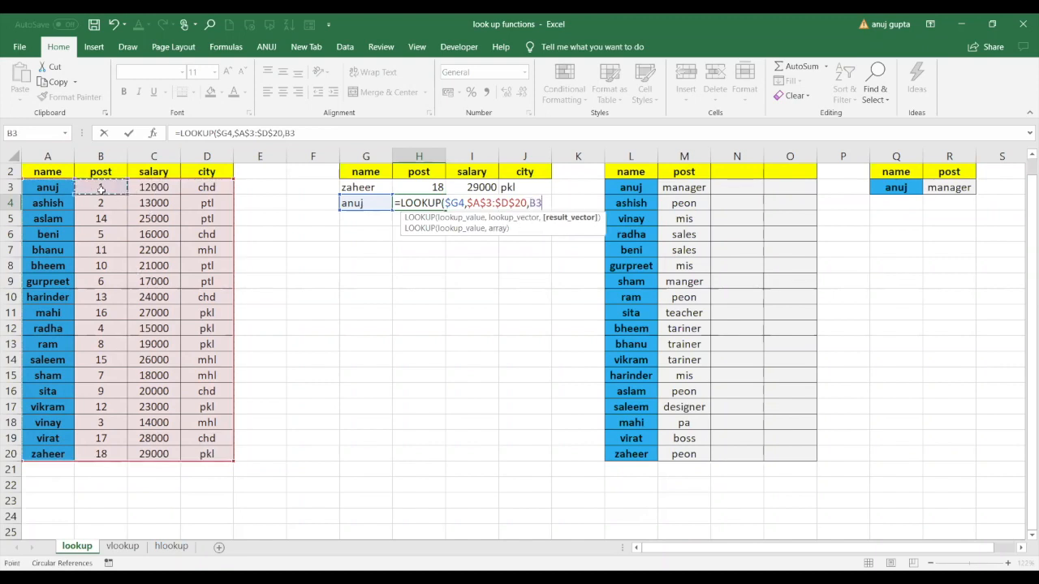
pyautogui.moveTo(101, 189); pyautogui.dragTo(107, 453)
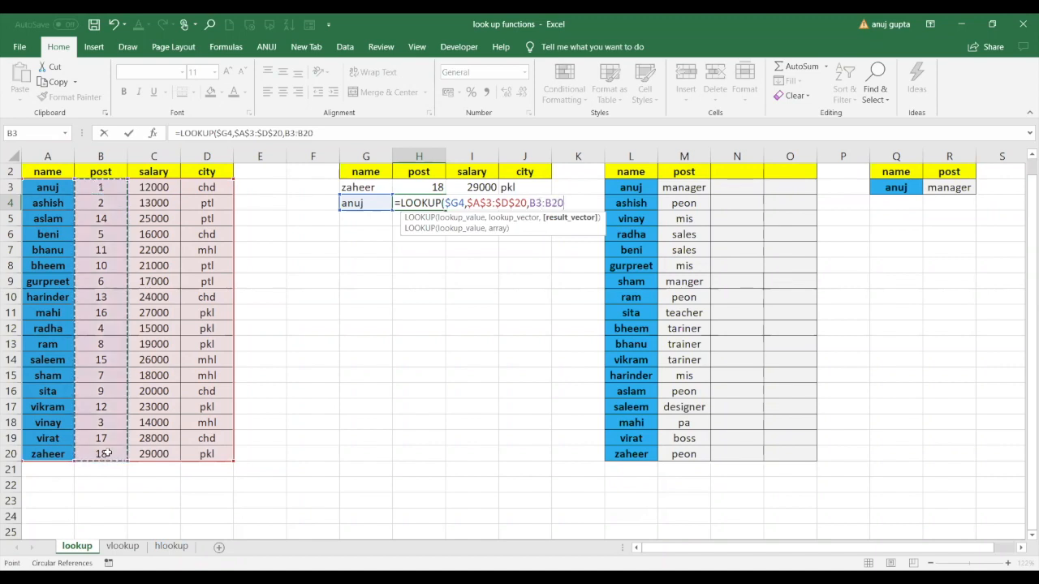
pyautogui.press('F4')
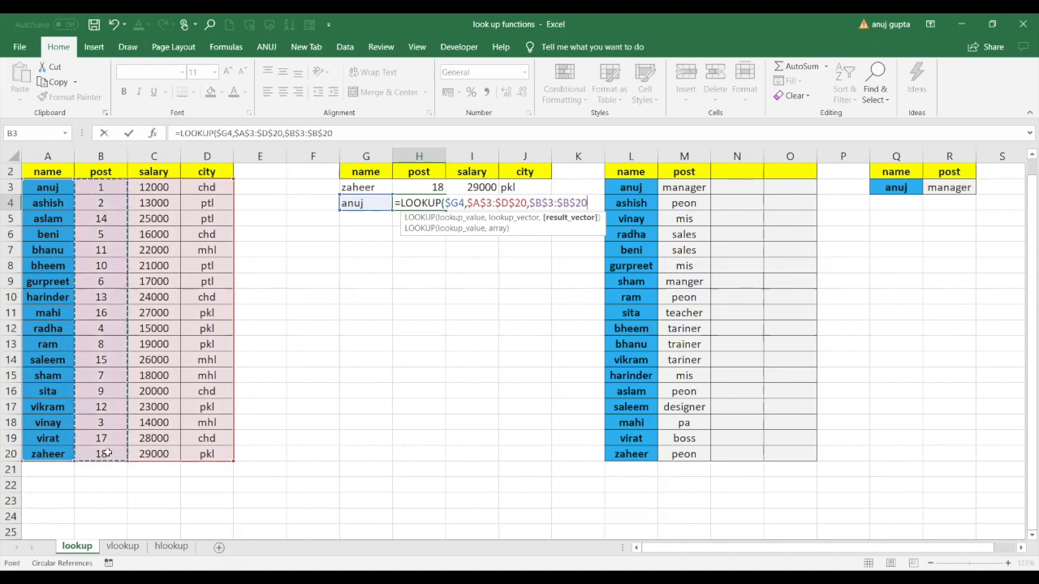
pyautogui.write(')')
pyautogui.press('Return')
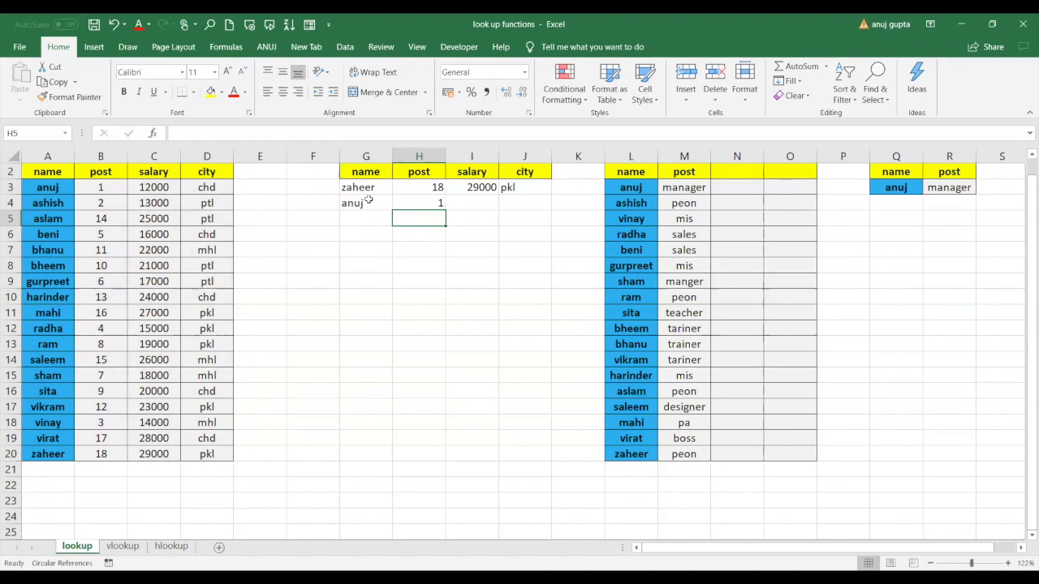
# Step: Compare the unlocked post formula in H3 with the locked post formula in H4 and its lookup name in G4
pyautogui.click(415, 200)
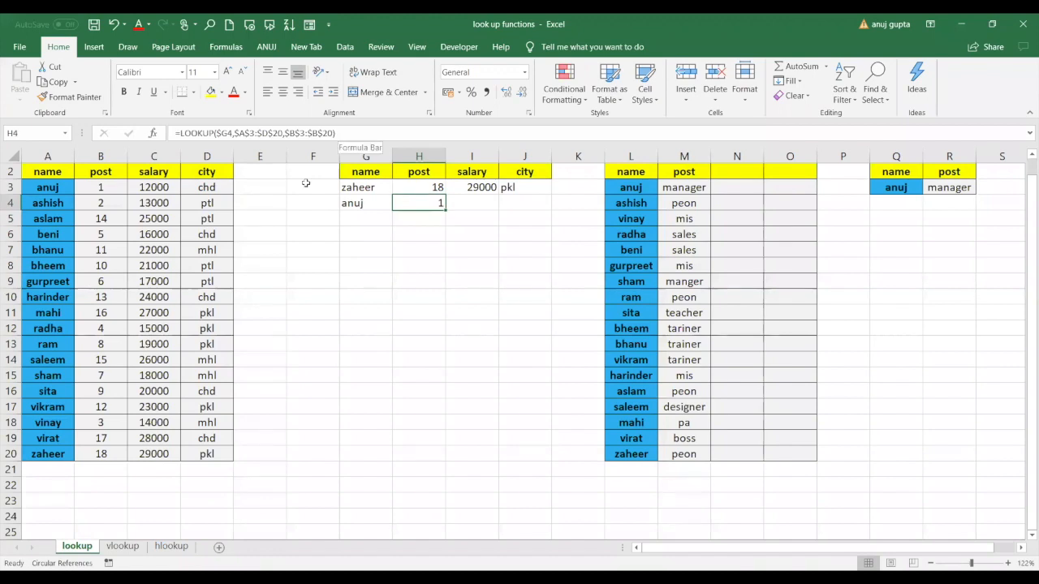
pyautogui.click(439, 185)
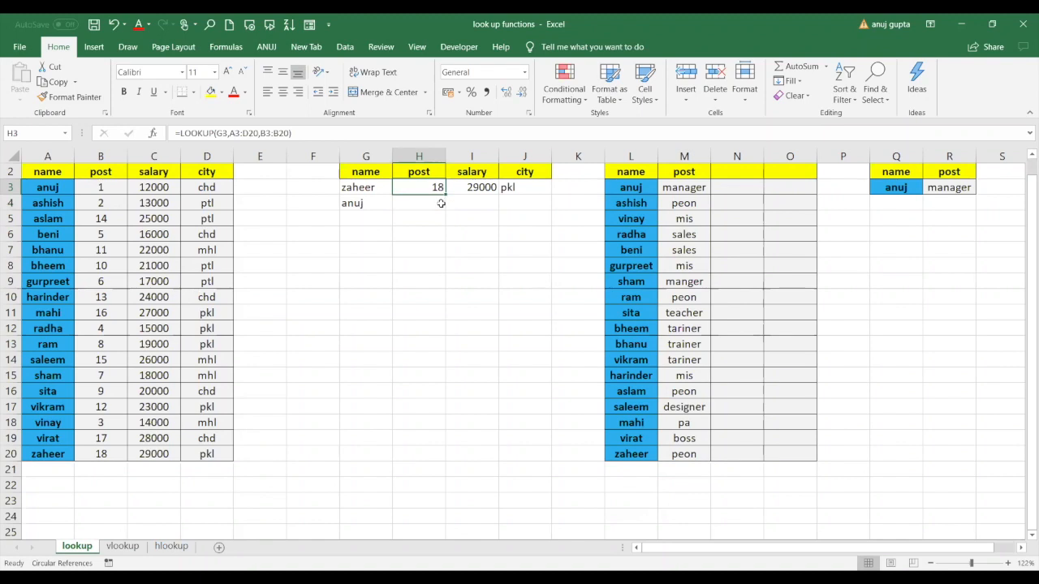
pyautogui.click(439, 200)
pyautogui.click(436, 187)
pyautogui.click(436, 201)
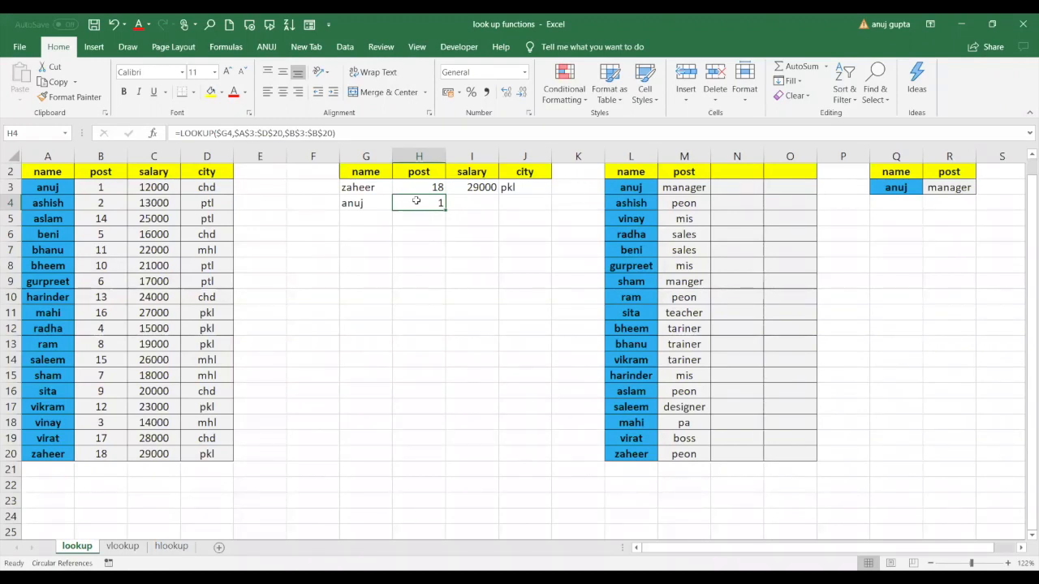
pyautogui.click(373, 203)
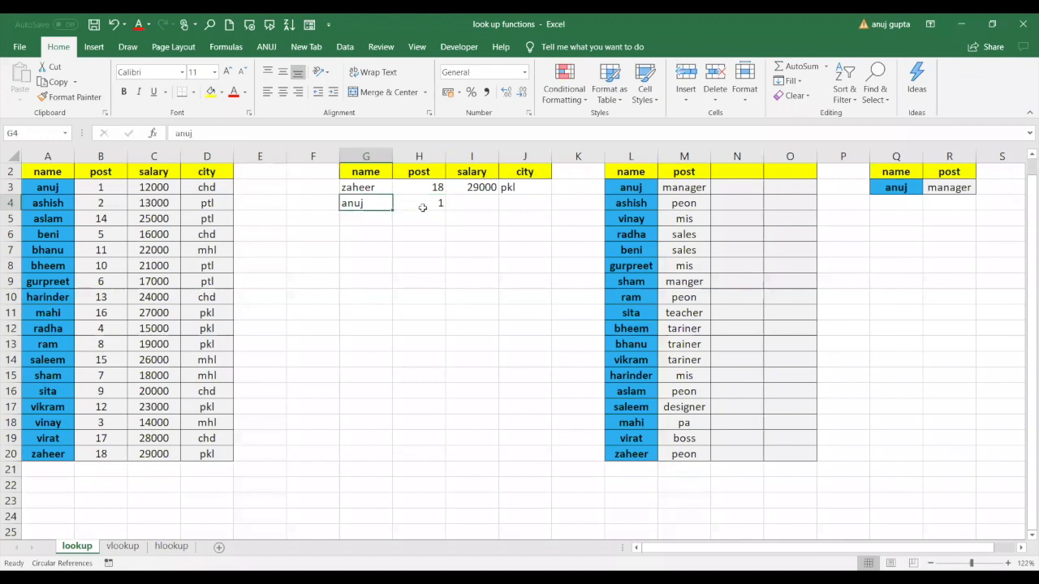
pyautogui.click(423, 207)
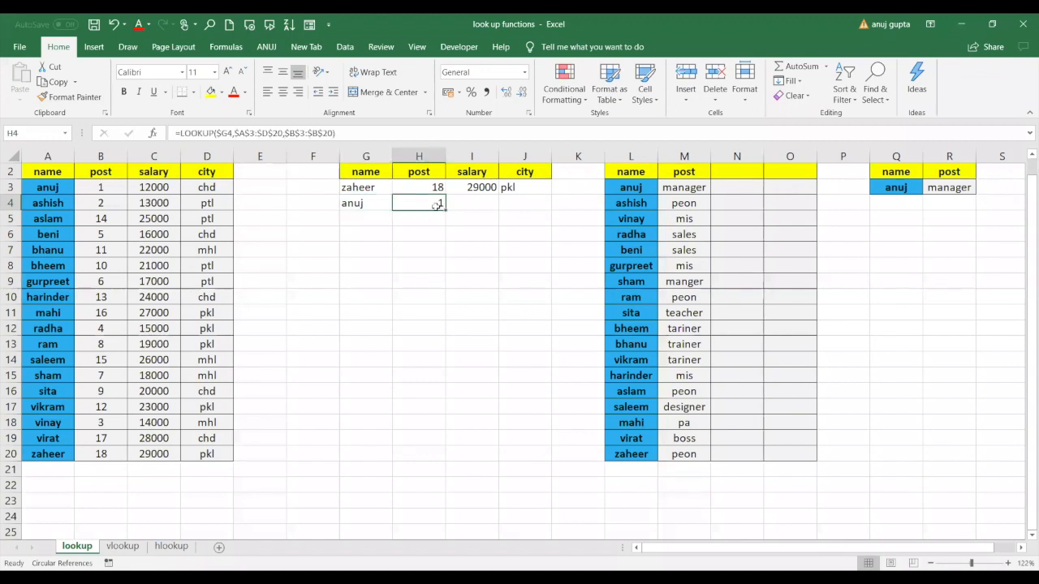
# Step: Enter the employee name from A12 in G5 as a third lookup name
pyautogui.click(364, 220)
pyautogui.write('z')
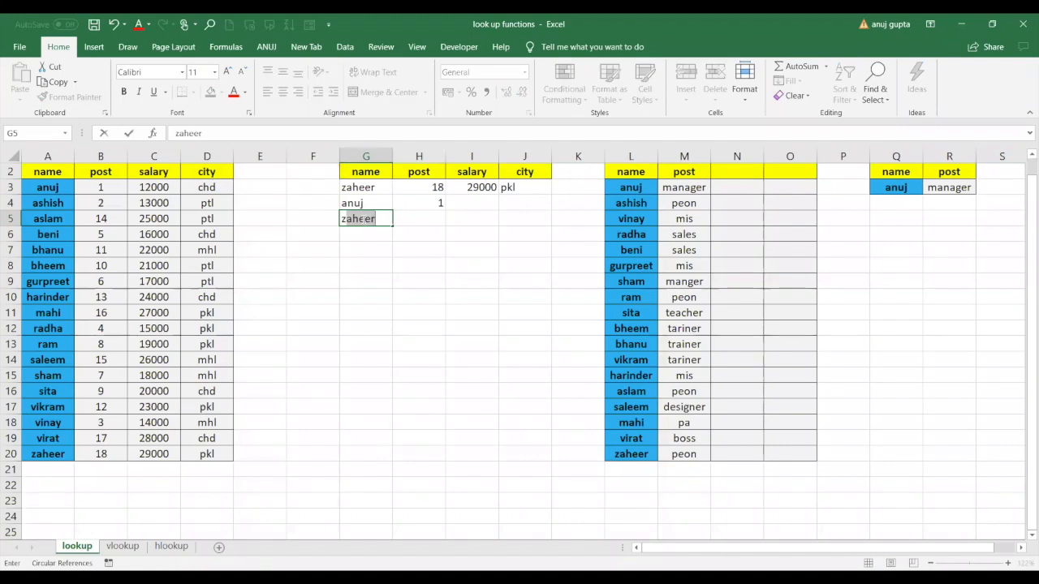
pyautogui.press('BackSpace')
pyautogui.press('BackSpace')
pyautogui.write('radha')
# Step: Copy the locked post formula from H4 into H5 for the third lookup name
pyautogui.click(437, 200)
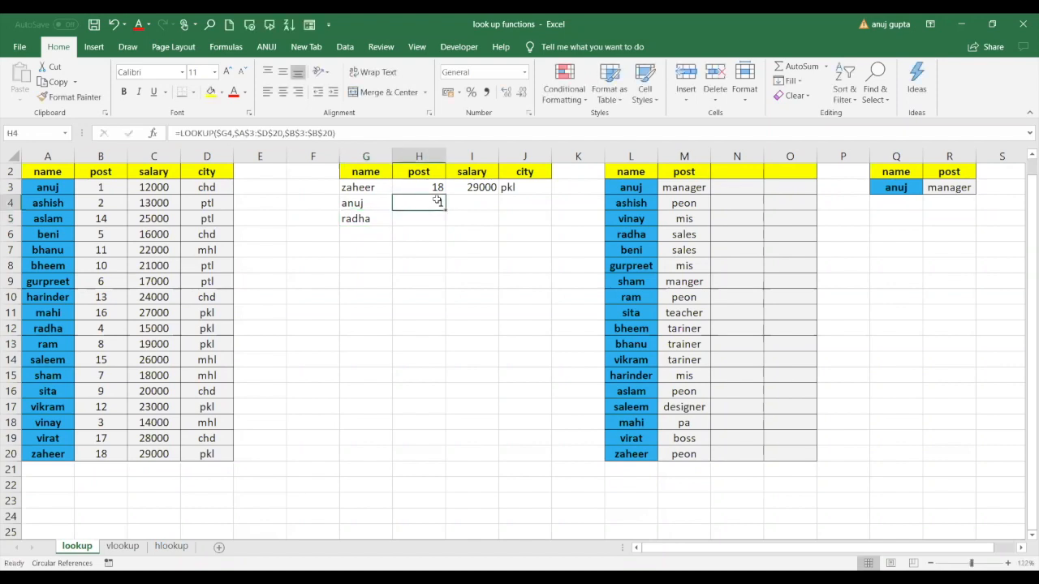
pyautogui.hotkey('ctrl', 'c')
pyautogui.click(434, 216)
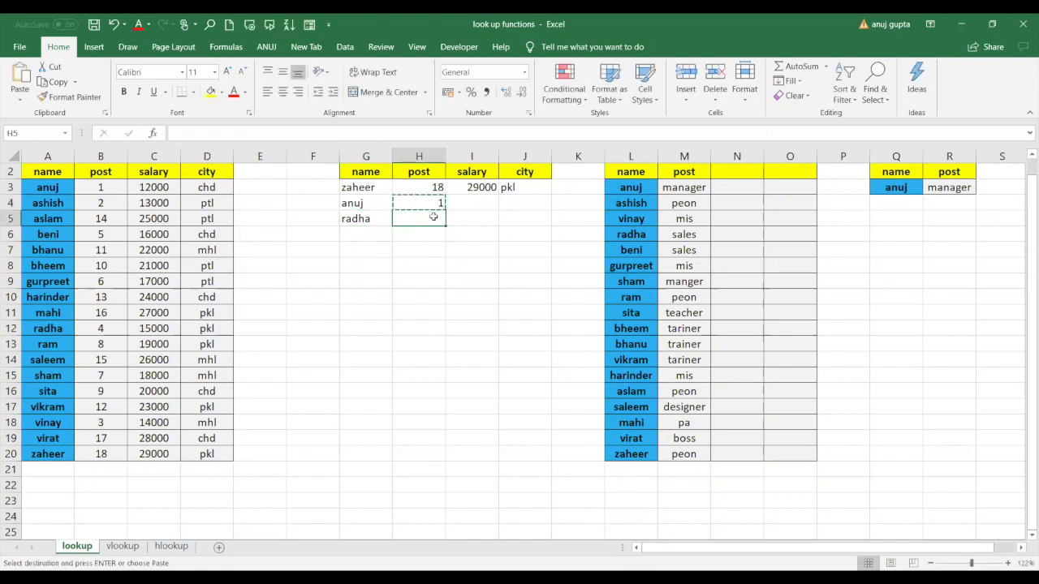
pyautogui.hotkey('ctrl', 'v')
pyautogui.click(419, 296)
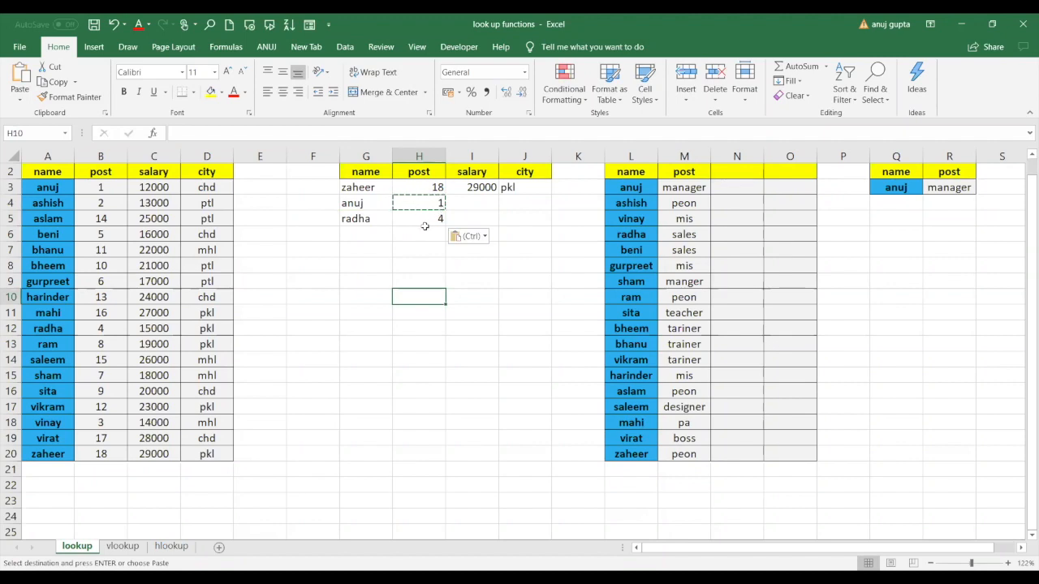
# Step: Replace the formula in H5 with a copy of the unlocked post formula from H3
pyautogui.click(417, 186)
pyautogui.hotkey('ctrl', 'c')
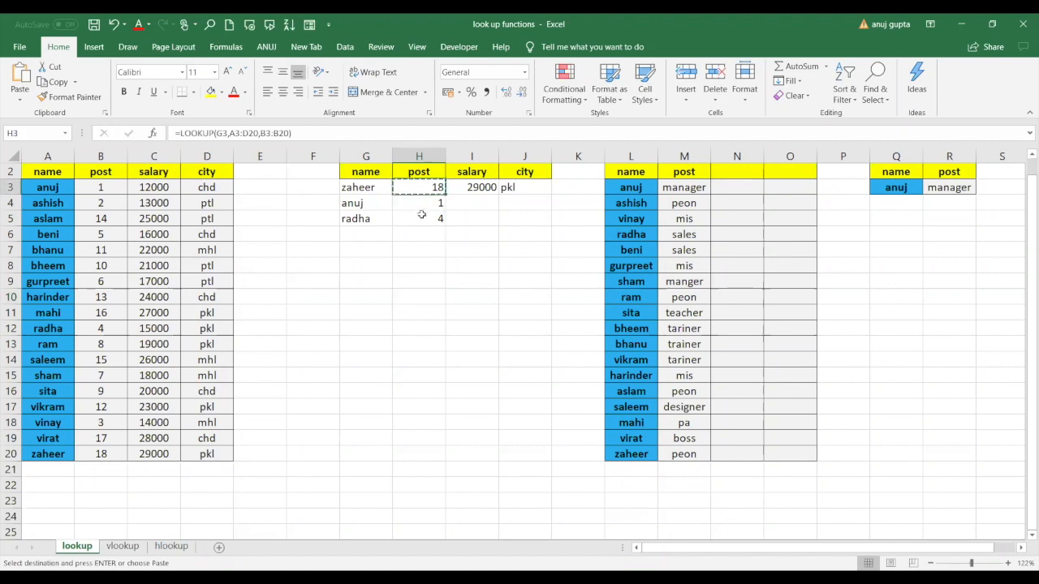
pyautogui.click(422, 217)
pyautogui.hotkey('ctrl', 'v')
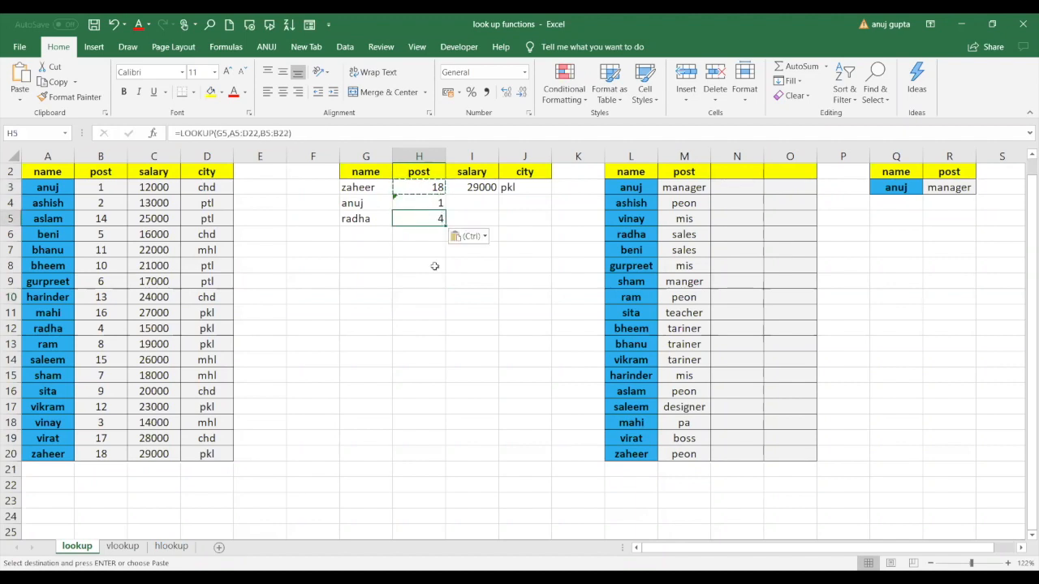
# Step: Check how the references in the copied H5 formula differ from those in H3 and H4
pyautogui.click(474, 203)
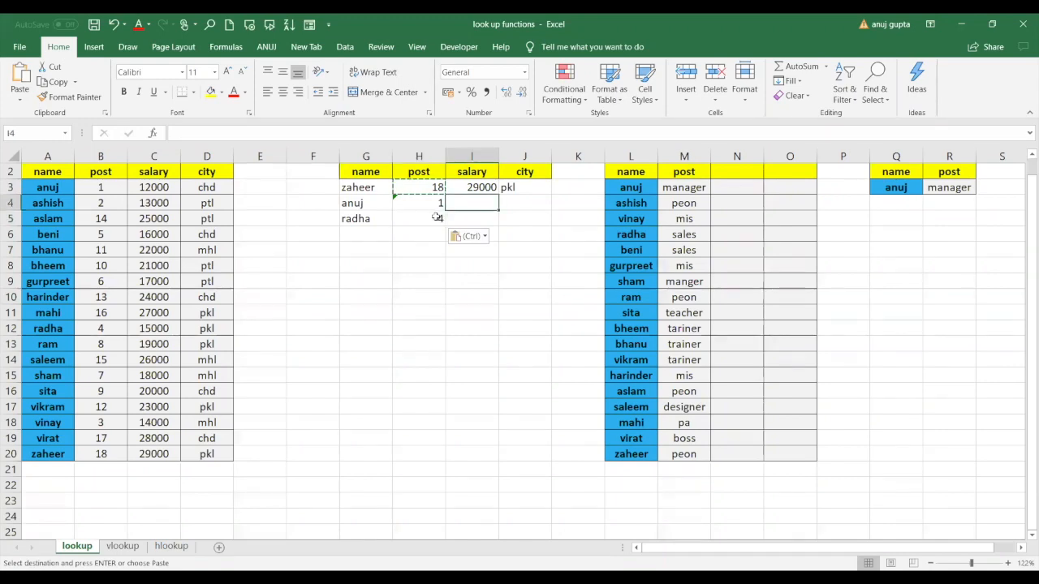
pyautogui.click(437, 219)
pyautogui.click(354, 221)
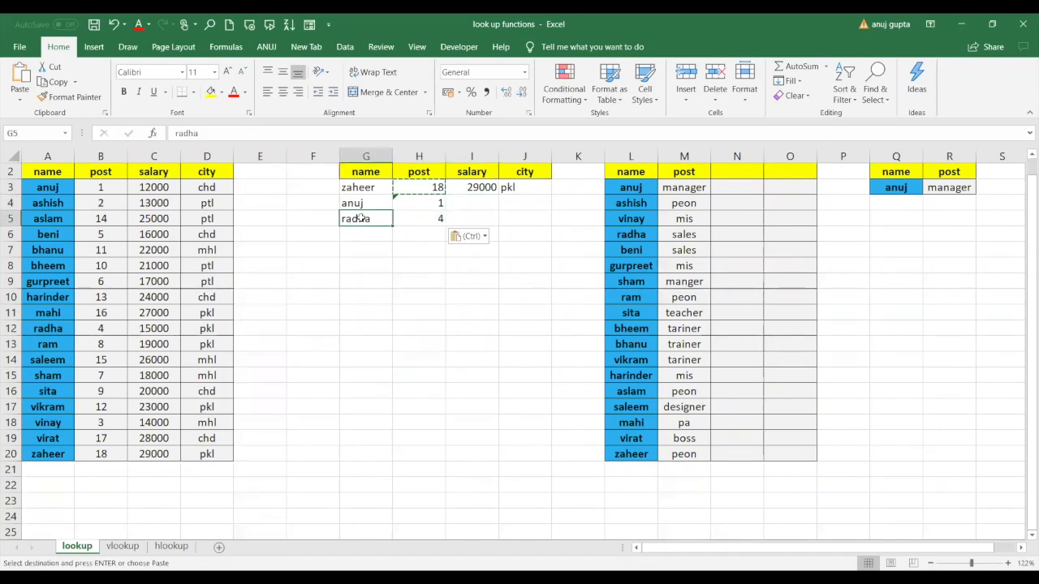
pyautogui.click(436, 195)
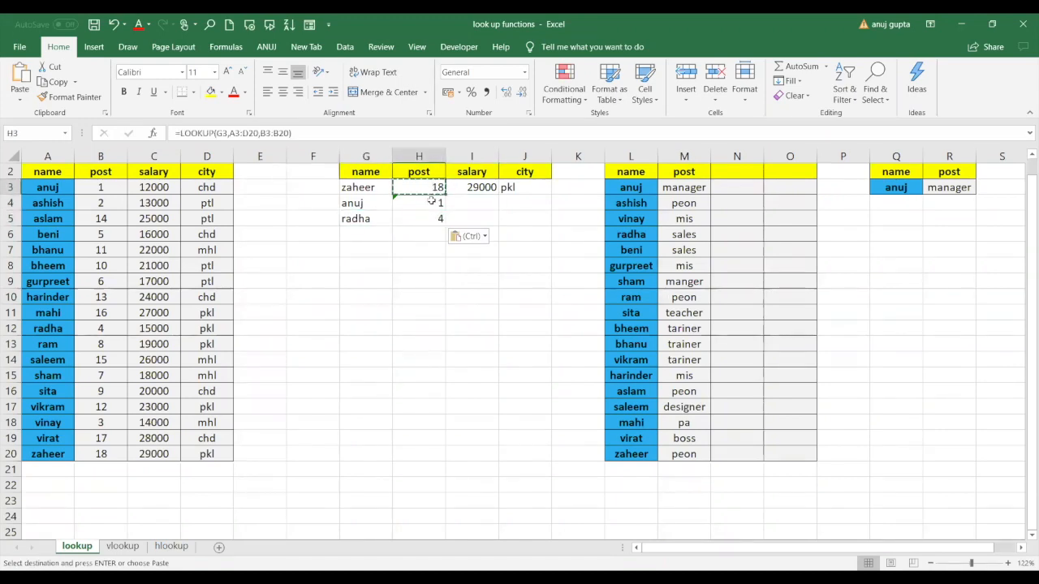
pyautogui.click(431, 202)
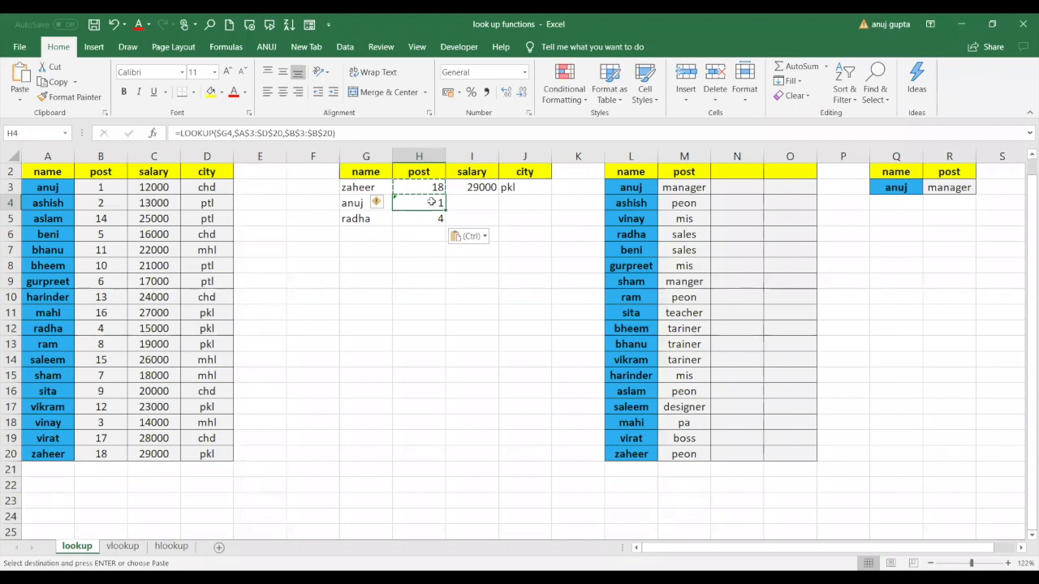
pyautogui.hotkey('ctrl', 'c')
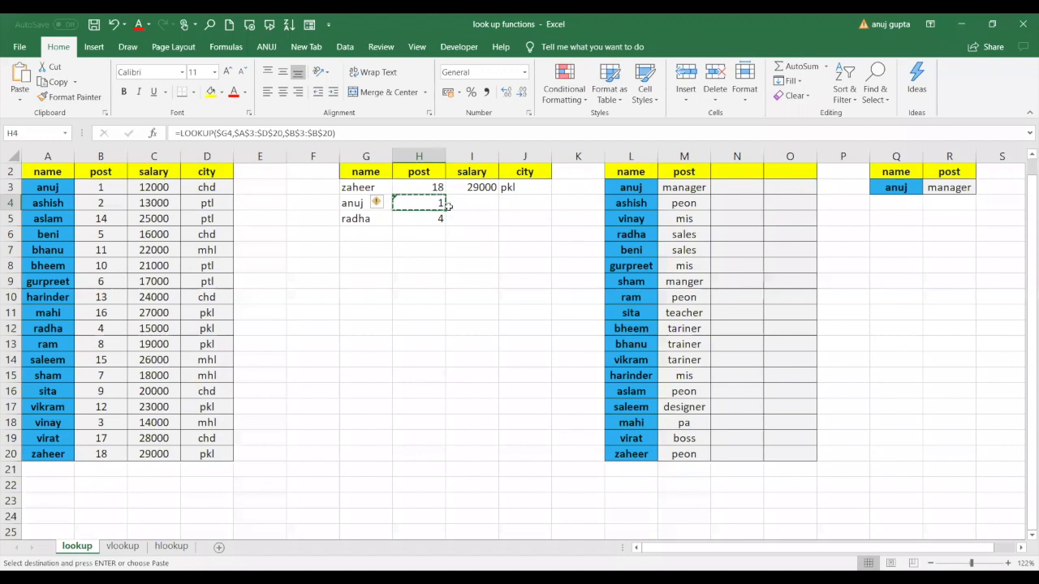
pyautogui.click(410, 224)
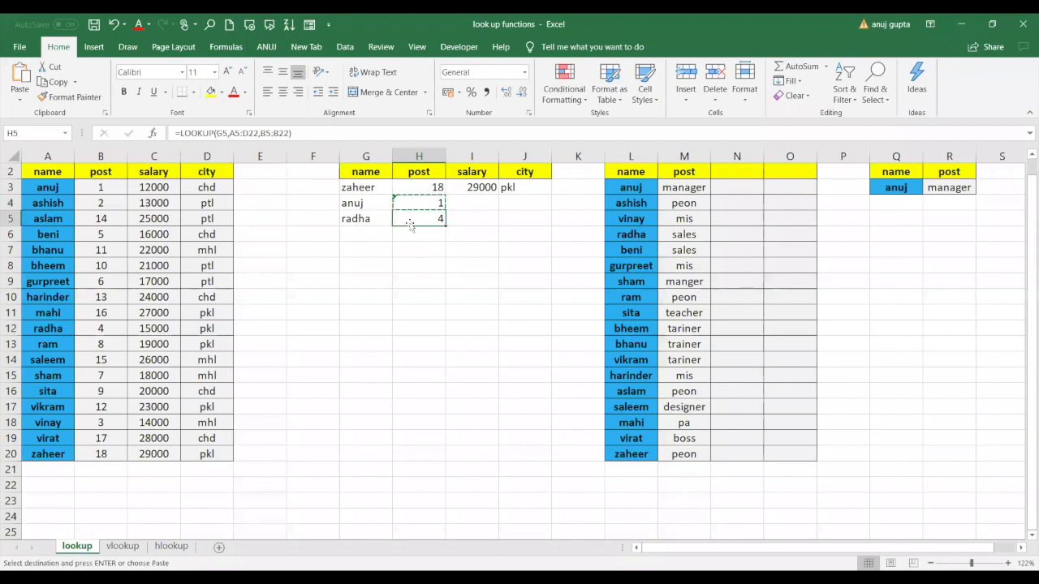
# Step: Re-enter the employee name from A3 in G4 and clear the post formula in H4
pyautogui.click(361, 204)
pyautogui.press('Escape')
pyautogui.press('Delete')
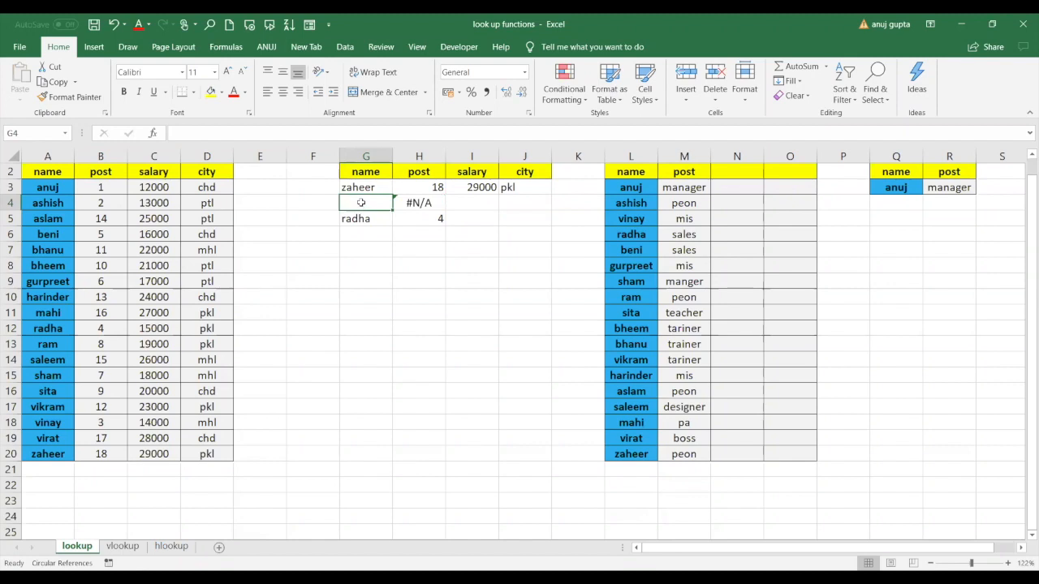
pyautogui.write('anuj')
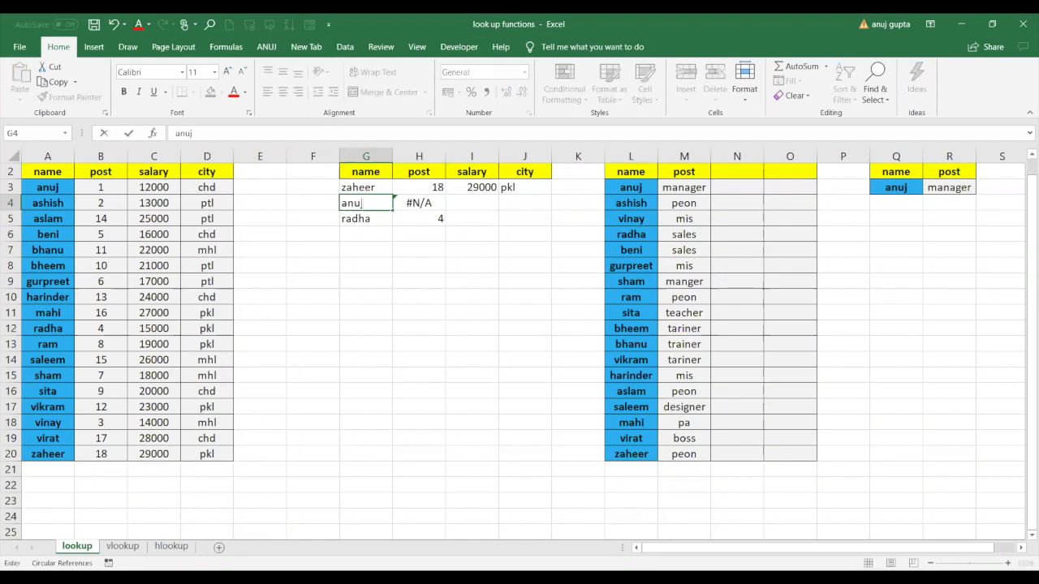
pyautogui.click(420, 202)
pyautogui.press('Delete')
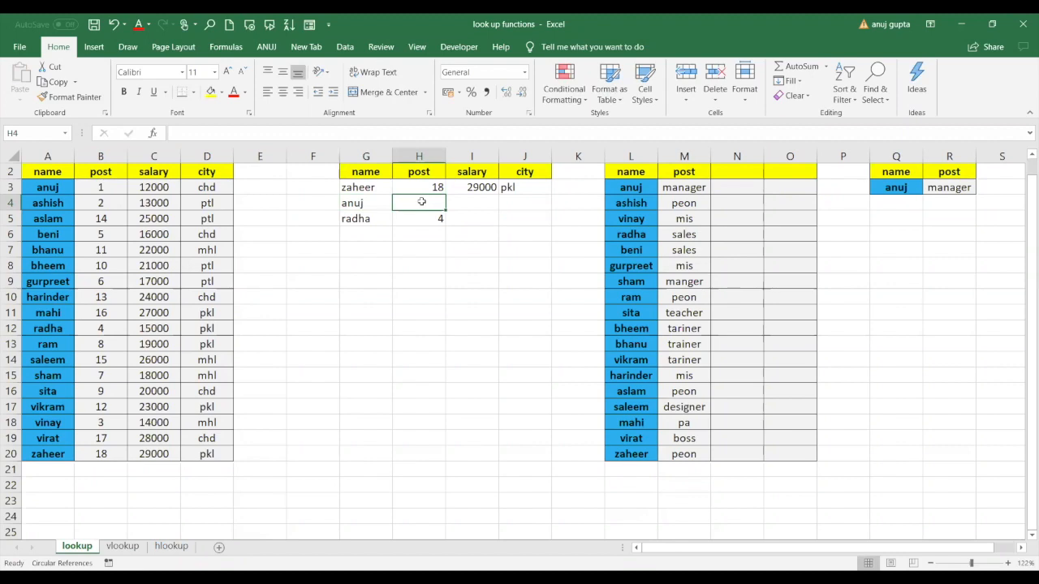
# Step: Start a LOOKUP formula in H4 with the column-locked reference $G4 as the lookup value
pyautogui.doubleClick(421, 202)
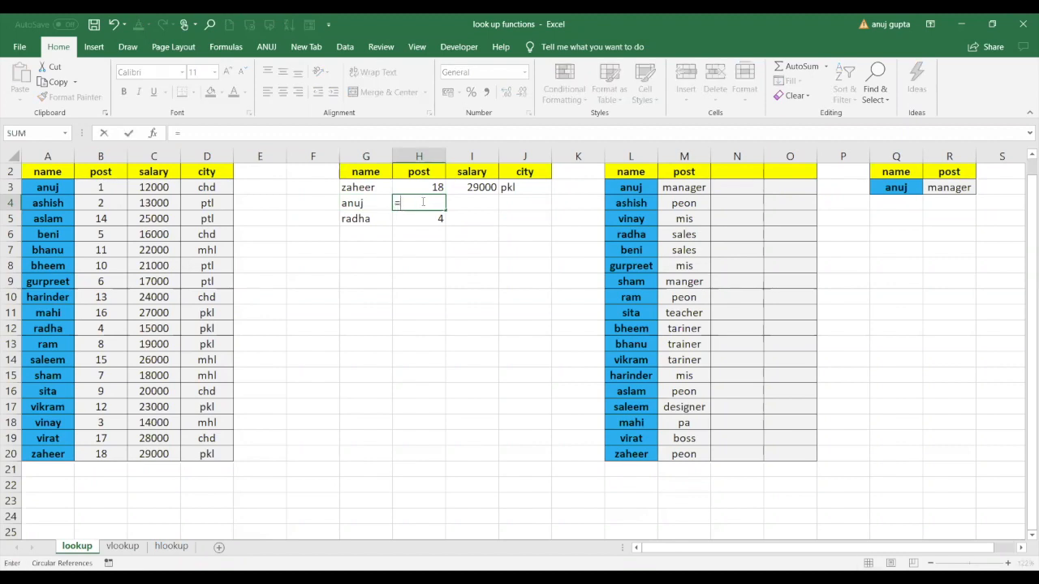
pyautogui.write('LOOP')
pyautogui.press('BackSpace')
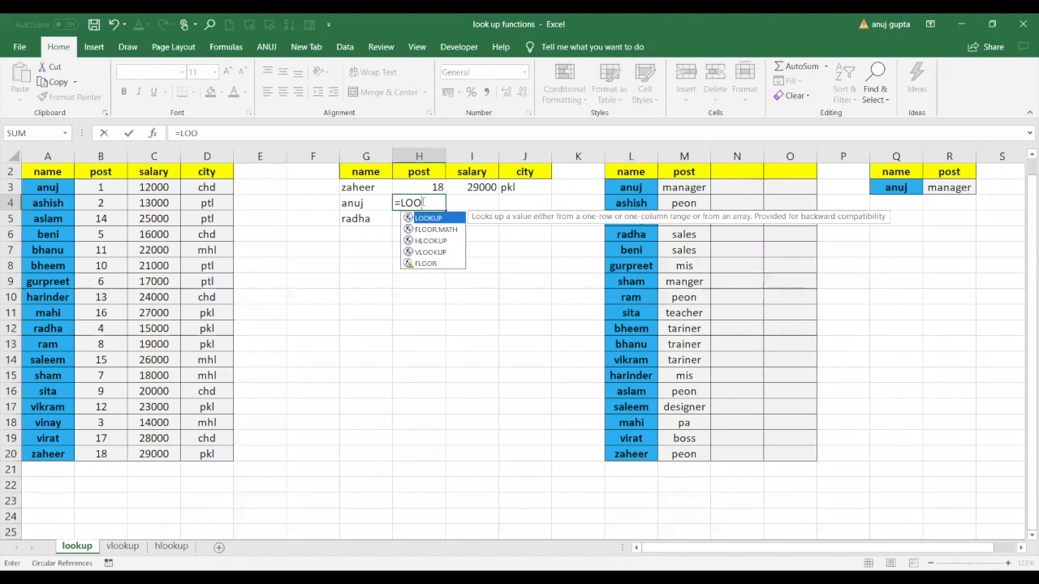
pyautogui.press('Tab')
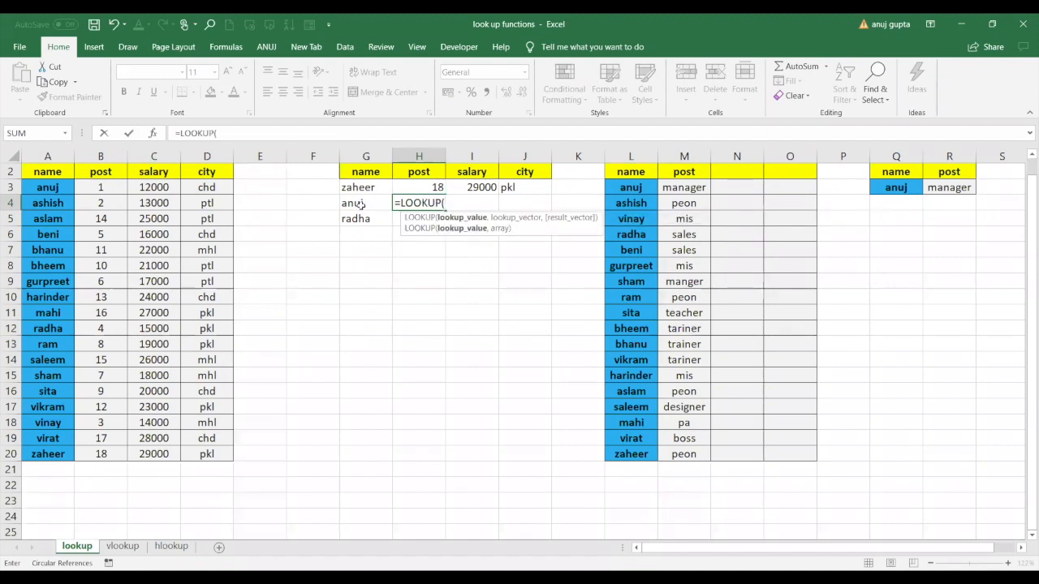
pyautogui.click(361, 204)
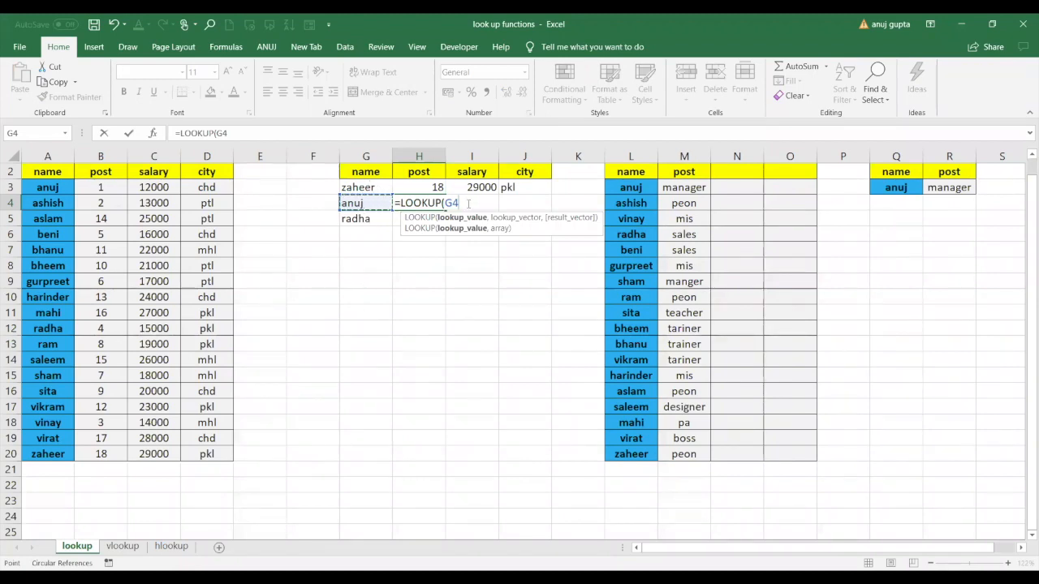
pyautogui.press('F4')
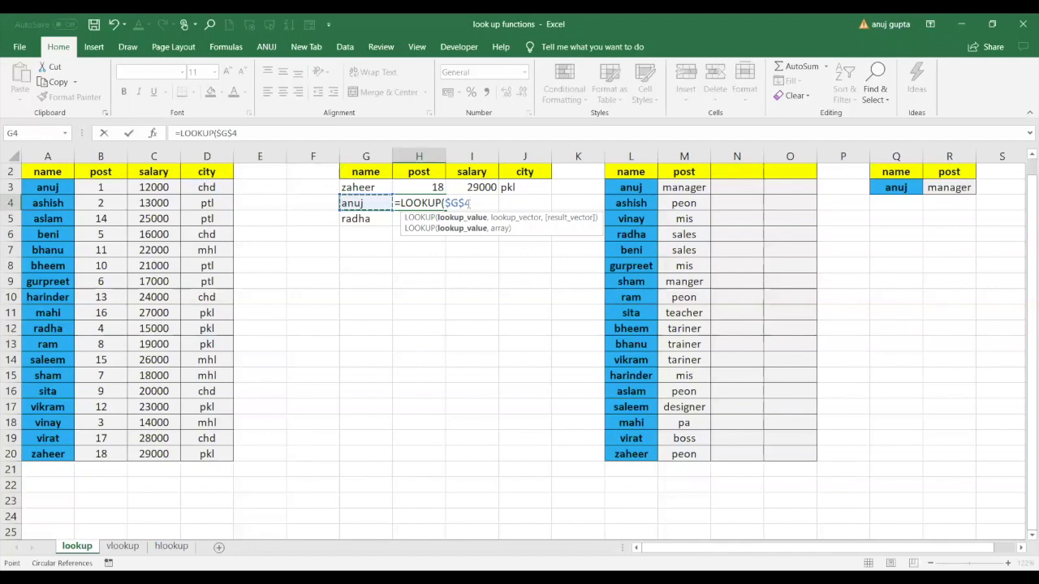
pyautogui.press('F4')
pyautogui.press('F4')
pyautogui.write(',')
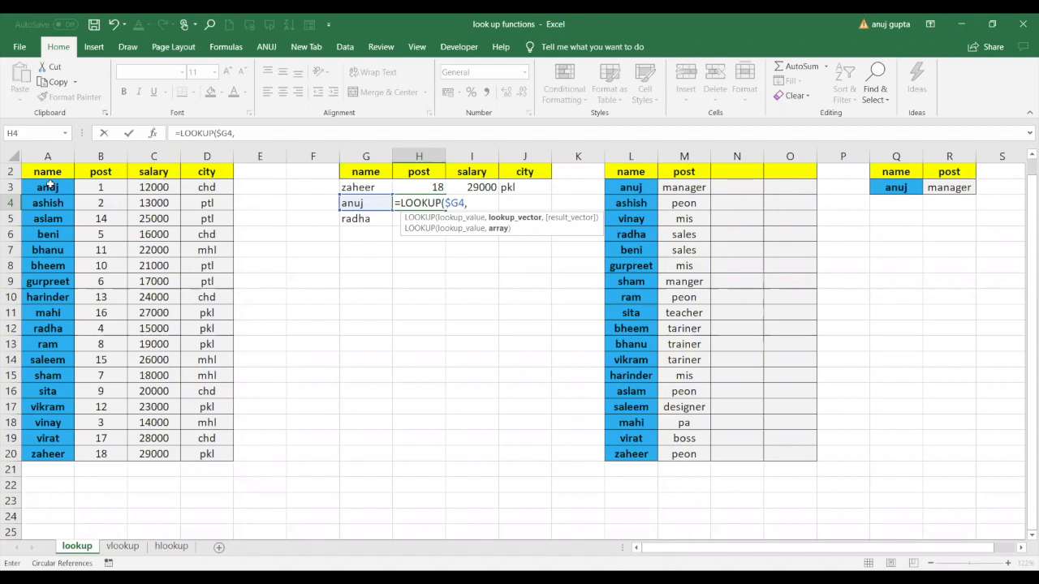
# Step: Complete the H4 formula with the locked lookup range $A$3:$D$20 and the locked result range $B$3:$B$20
pyautogui.moveTo(51, 185); pyautogui.dragTo(212, 449)
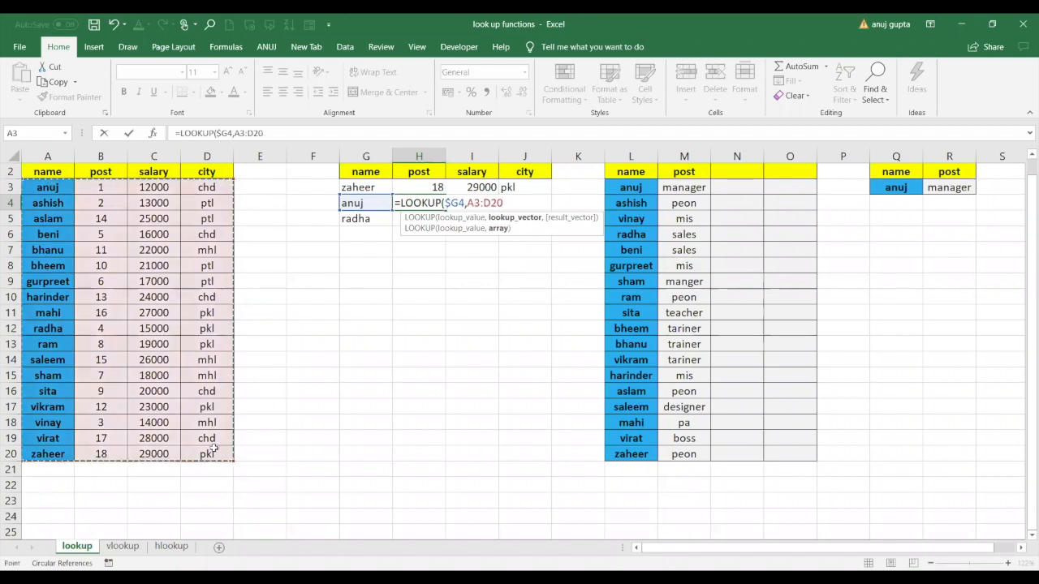
pyautogui.press('F4')
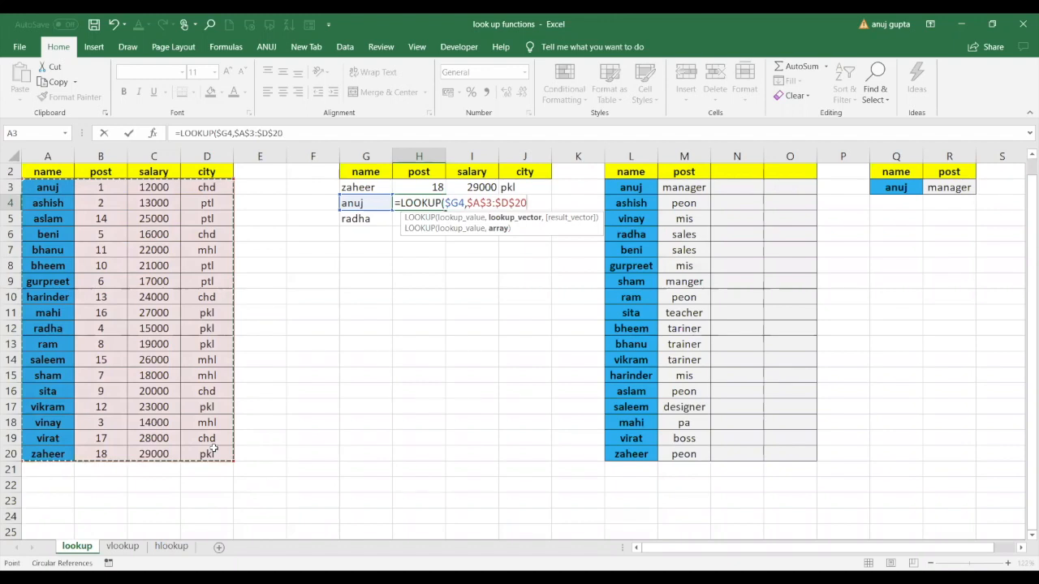
pyautogui.write(',')
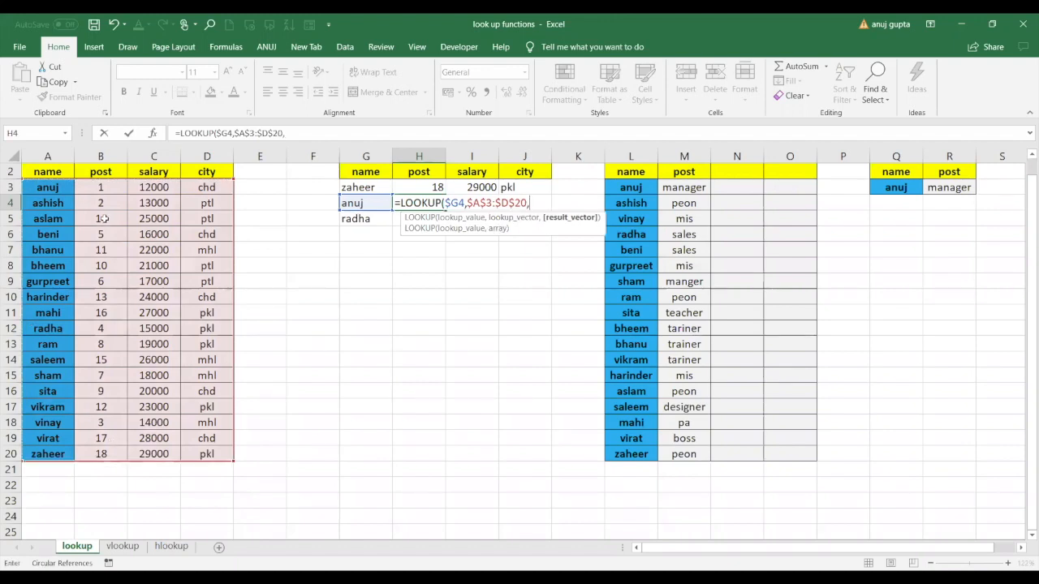
pyautogui.click(101, 188)
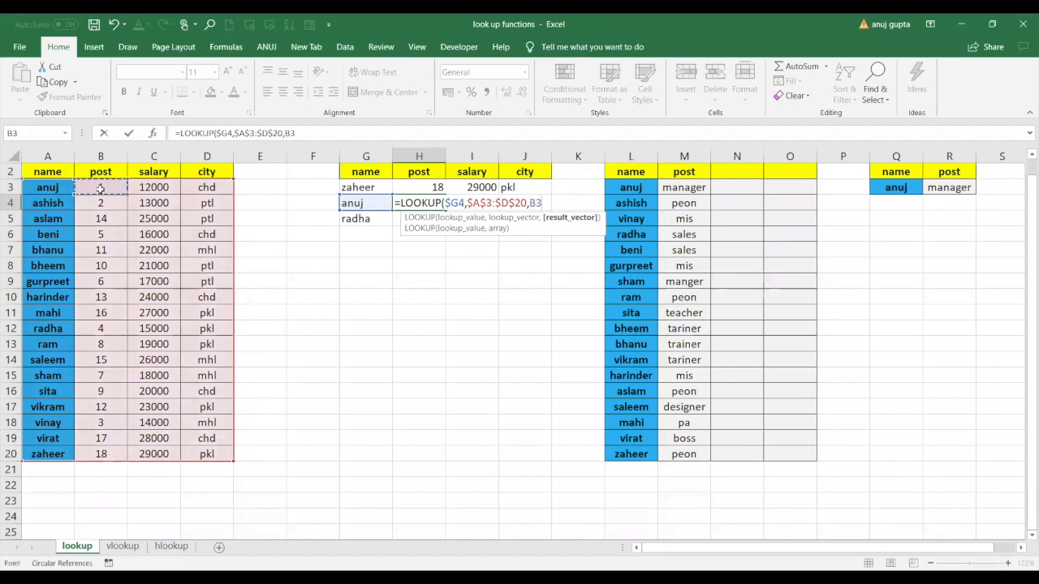
pyautogui.keyDown('shift'); pyautogui.click(110, 451); pyautogui.keyUp('shift')
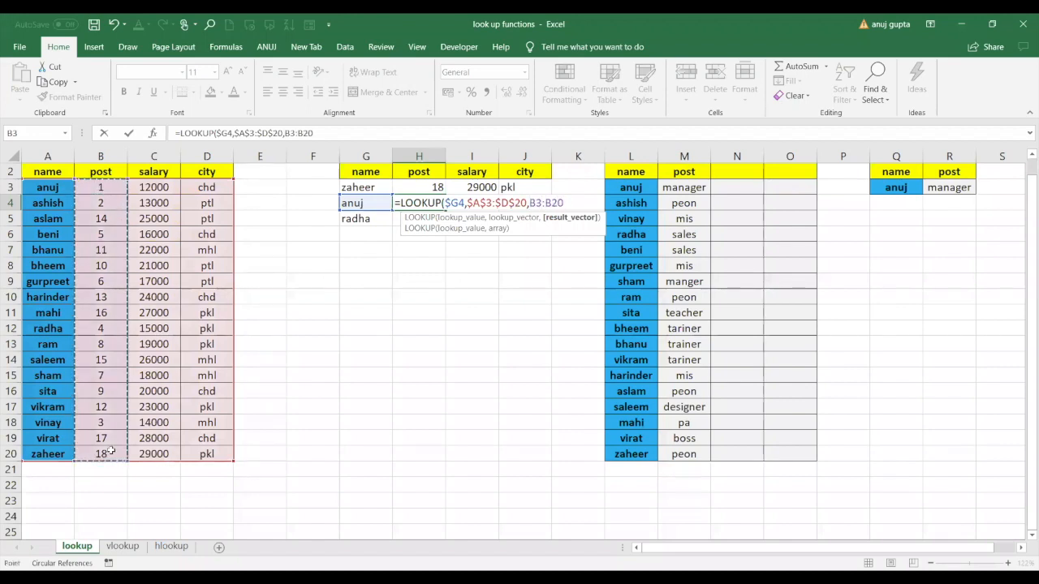
pyautogui.press('F4')
pyautogui.write(')')
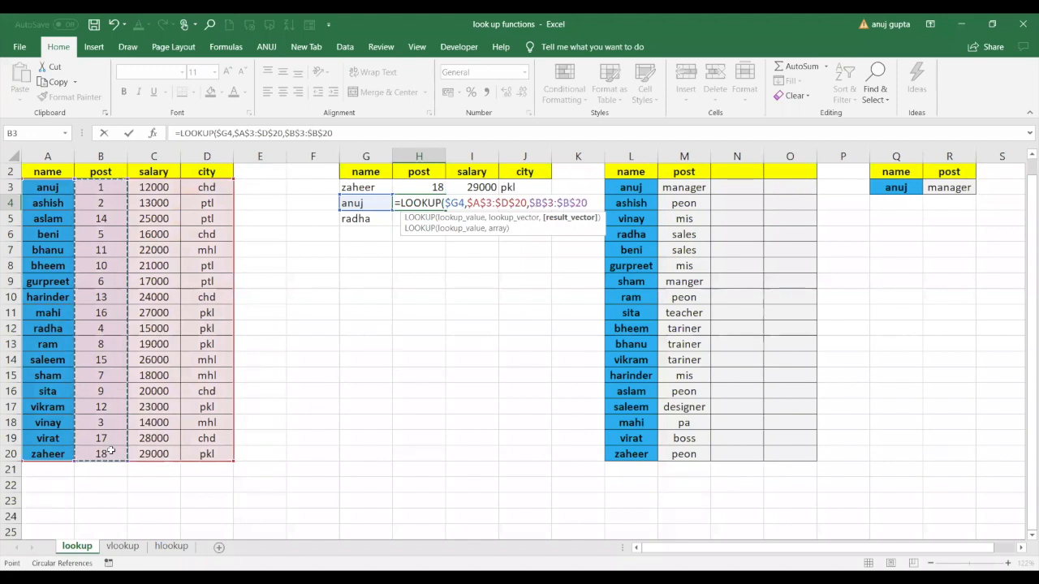
pyautogui.press('Return')
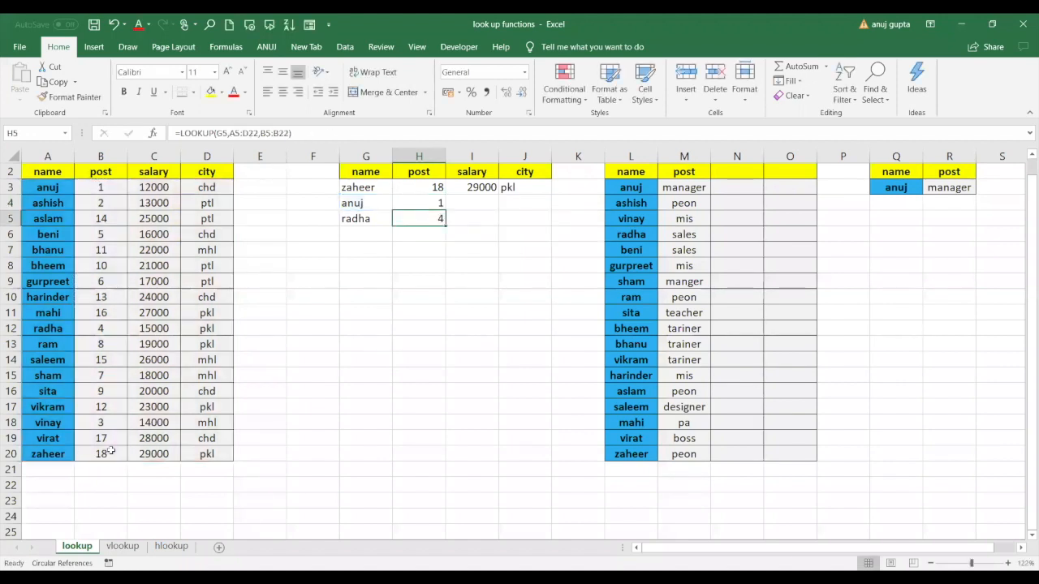
# Step: Replace the lookup name in G4 with the employee name from A5 and compare the formulas in H4 and H3
pyautogui.click(364, 203)
pyautogui.write('ASLAM')
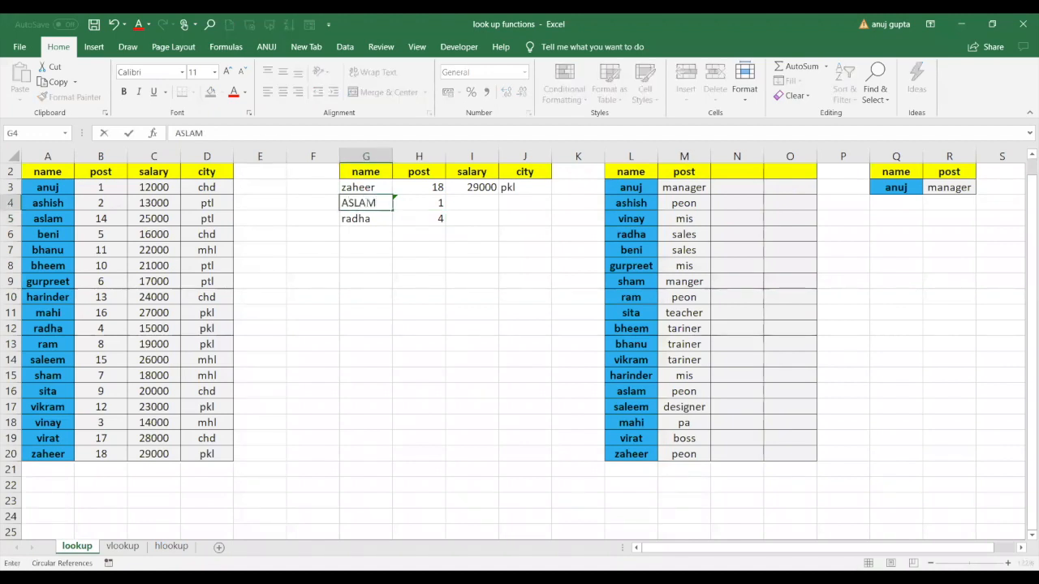
pyautogui.press('Return')
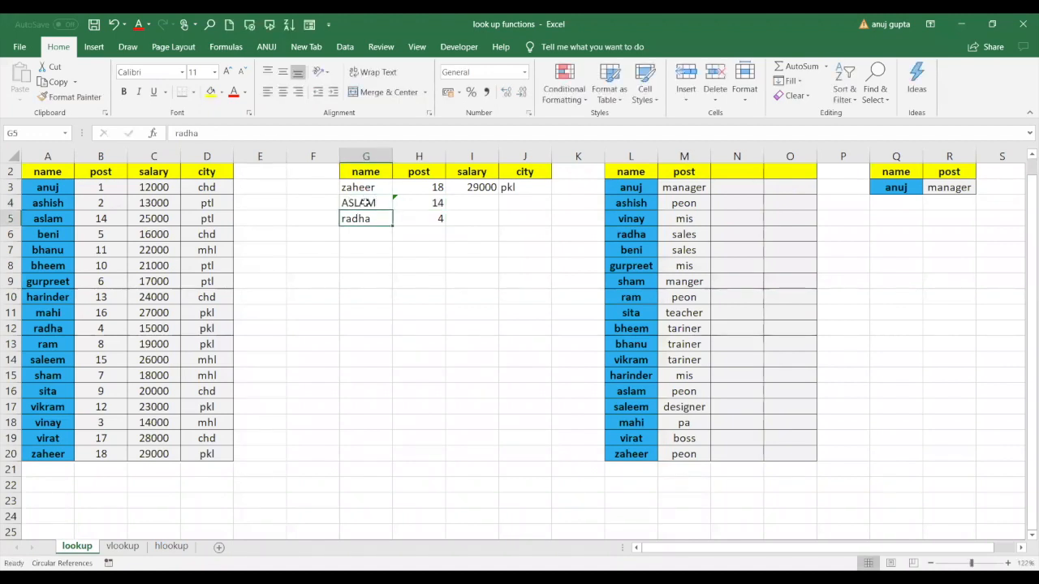
pyautogui.click(412, 205)
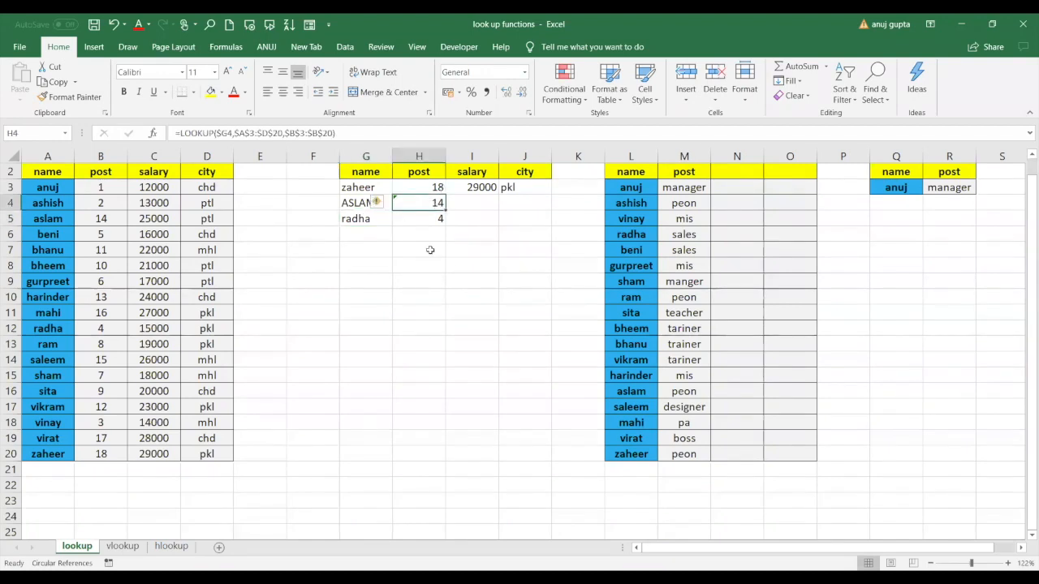
pyautogui.click(425, 187)
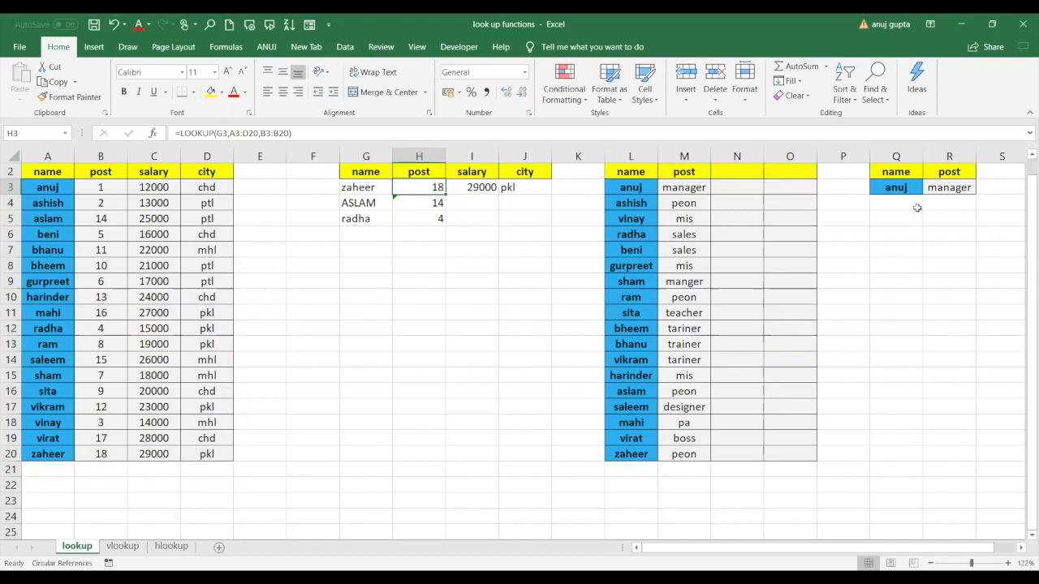
# Step: Clear the post result in R3 and review the two source tables, A3:D20 and L2:M20
pyautogui.click(945, 186)
pyautogui.press('Delete')
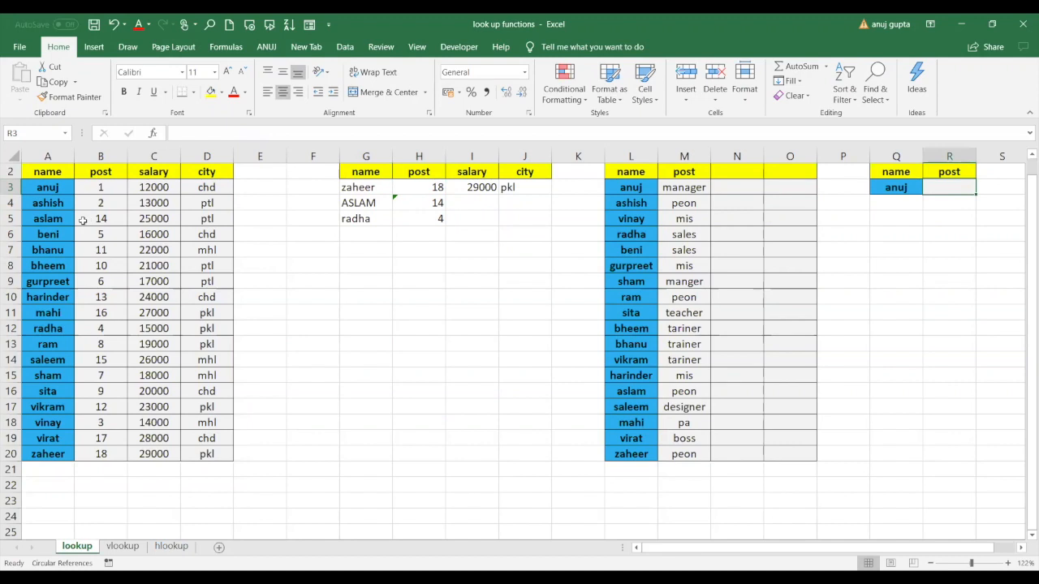
pyautogui.moveTo(58, 192); pyautogui.dragTo(208, 461)
pyautogui.moveTo(52, 192); pyautogui.dragTo(217, 455)
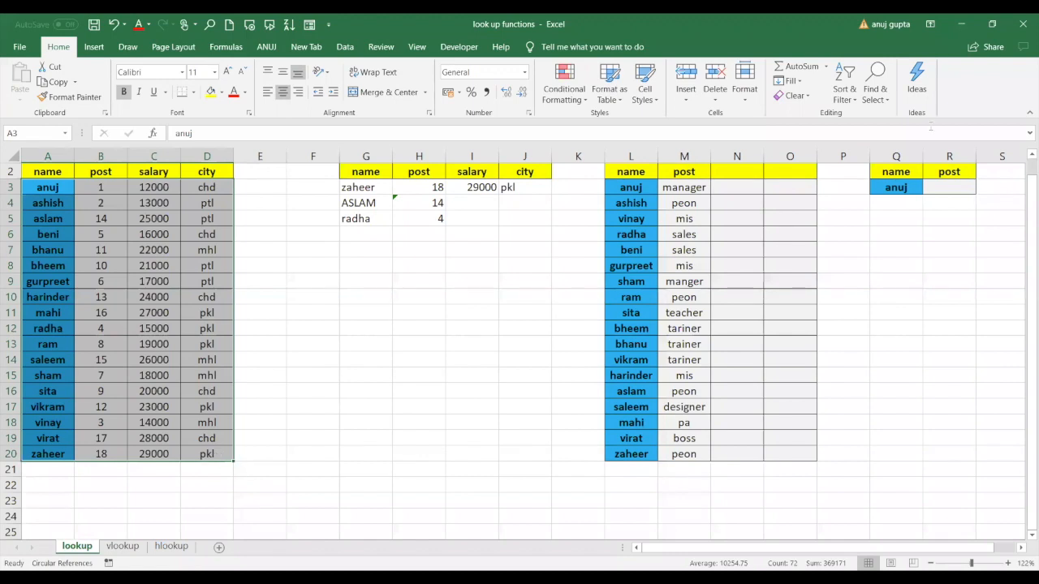
pyautogui.click(945, 188)
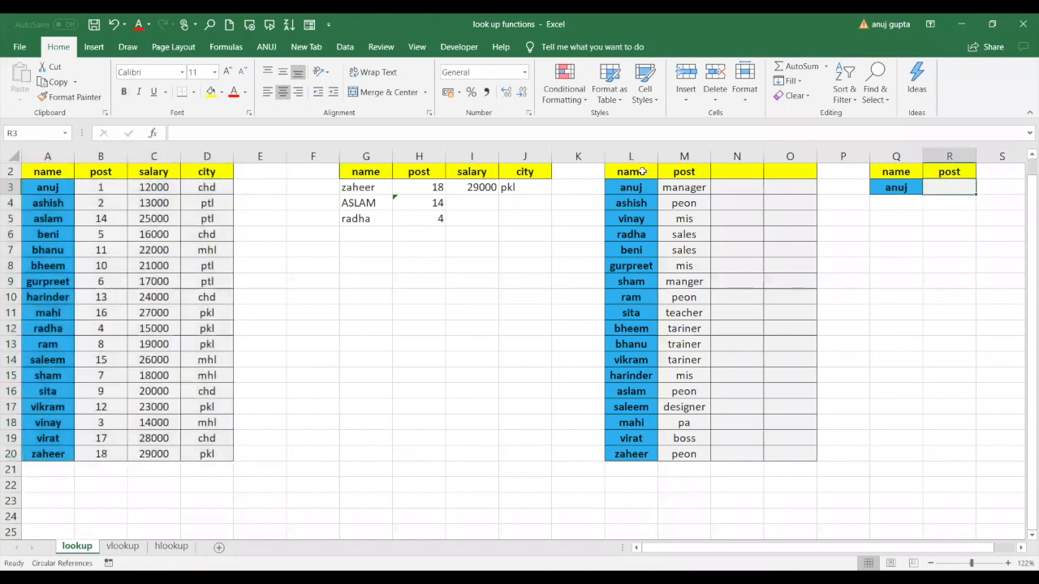
pyautogui.moveTo(640, 172); pyautogui.dragTo(679, 455)
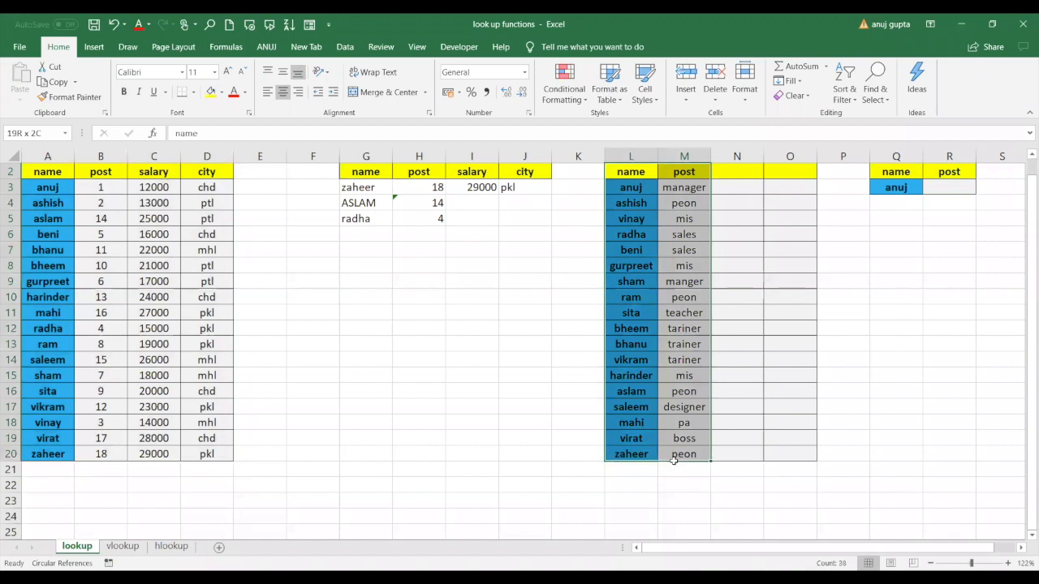
# Step: Start a LOOKUP formula in R3 for the post of the name in Q3
pyautogui.click(958, 187)
pyautogui.write('=')
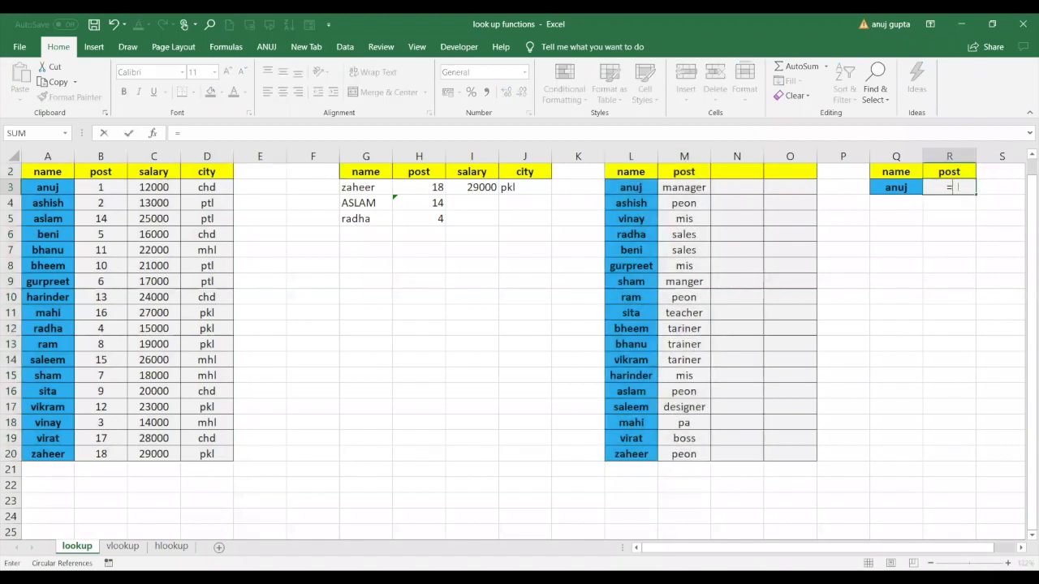
pyautogui.write('LOO')
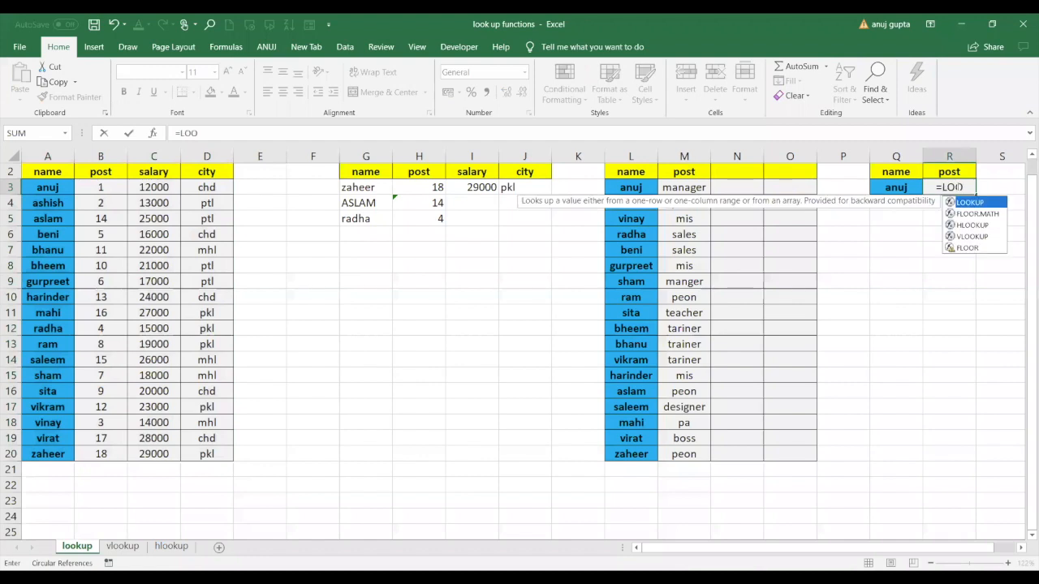
pyautogui.press('Tab')
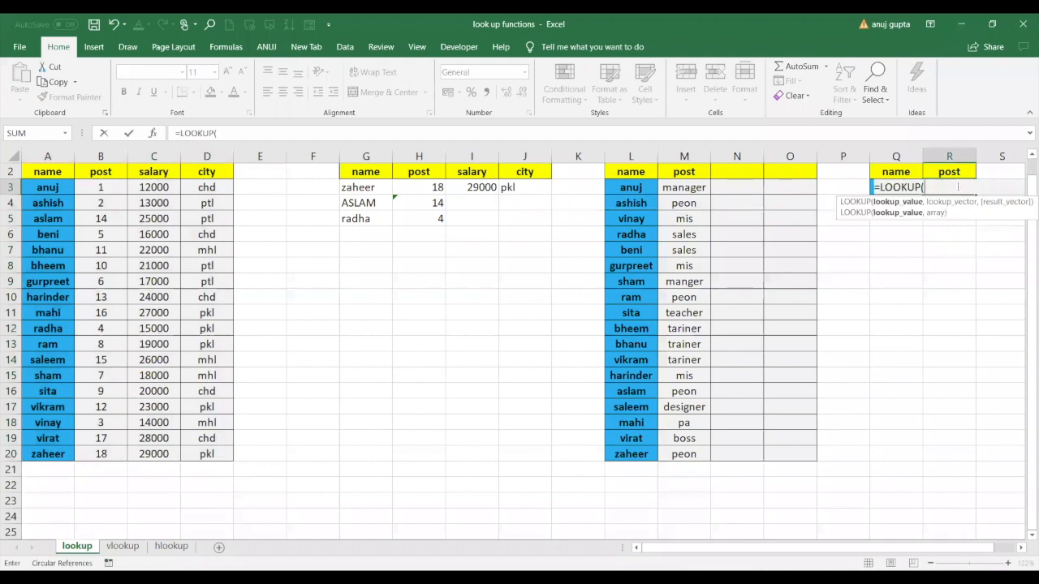
pyautogui.press('Down')
pyautogui.press('BackSpace')
pyautogui.press('BackSpace')
pyautogui.press('Down')
pyautogui.press('BackSpace')
pyautogui.press('BackSpace')
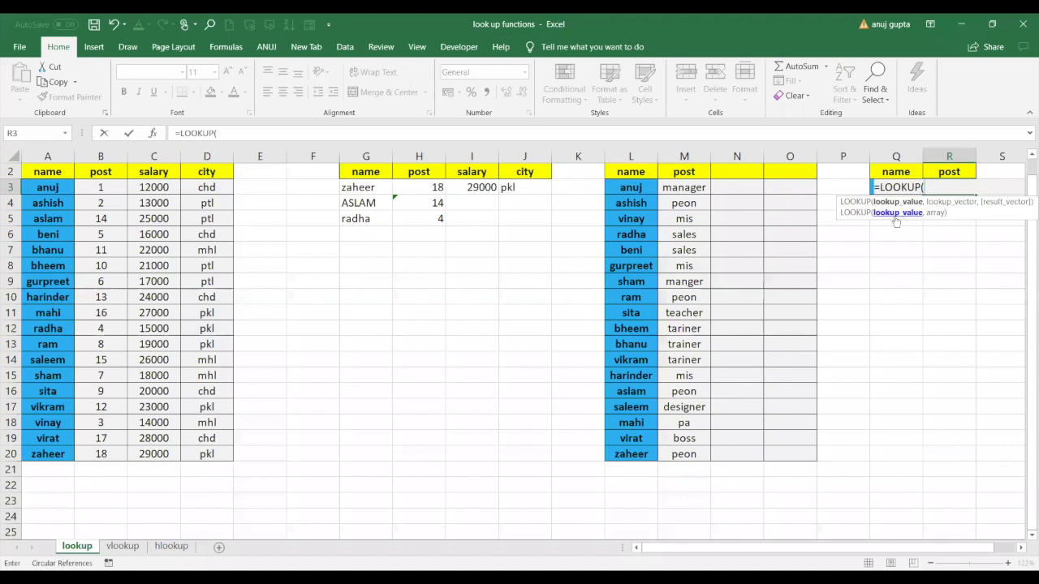
pyautogui.click(865, 188)
pyautogui.click(870, 187)
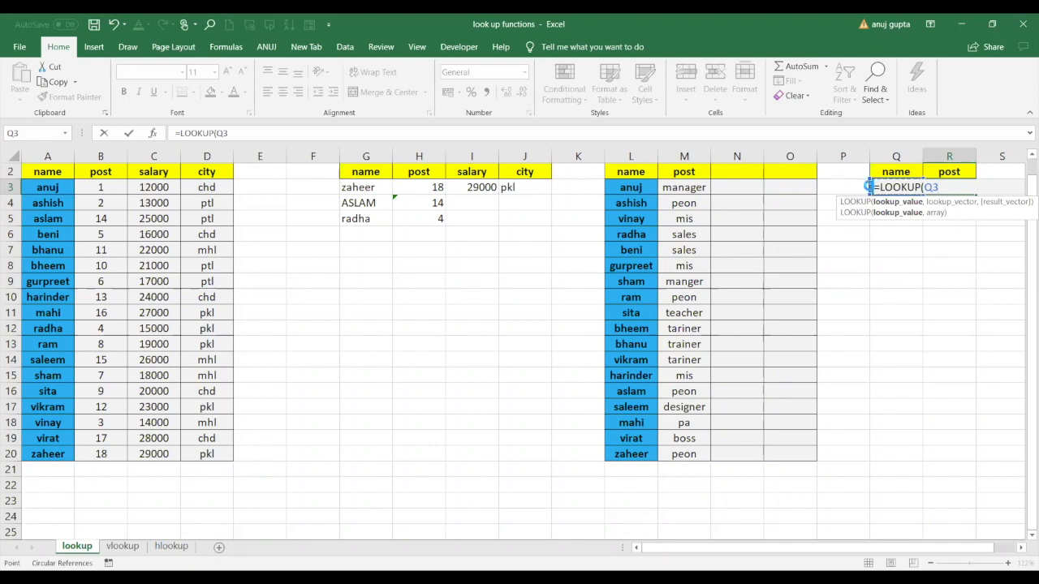
pyautogui.press('Return')
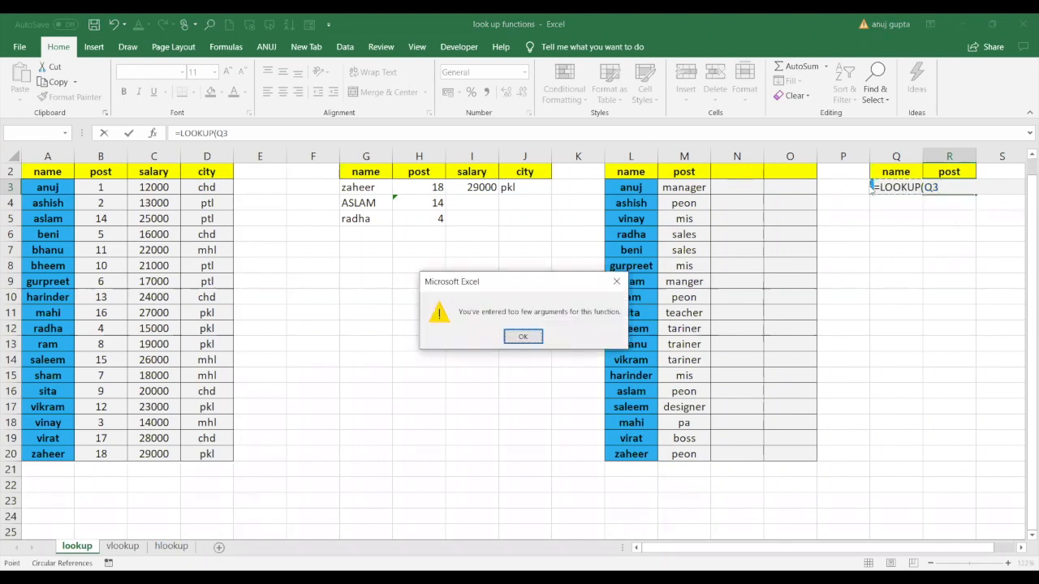
pyautogui.click(523, 337)
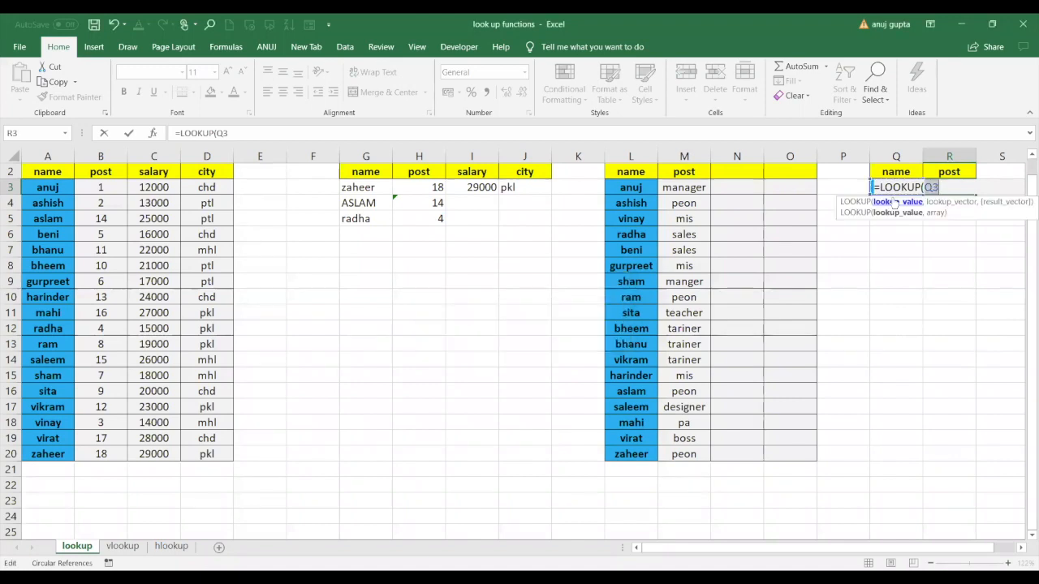
pyautogui.press('F4')
pyautogui.press('F4')
pyautogui.press('F4')
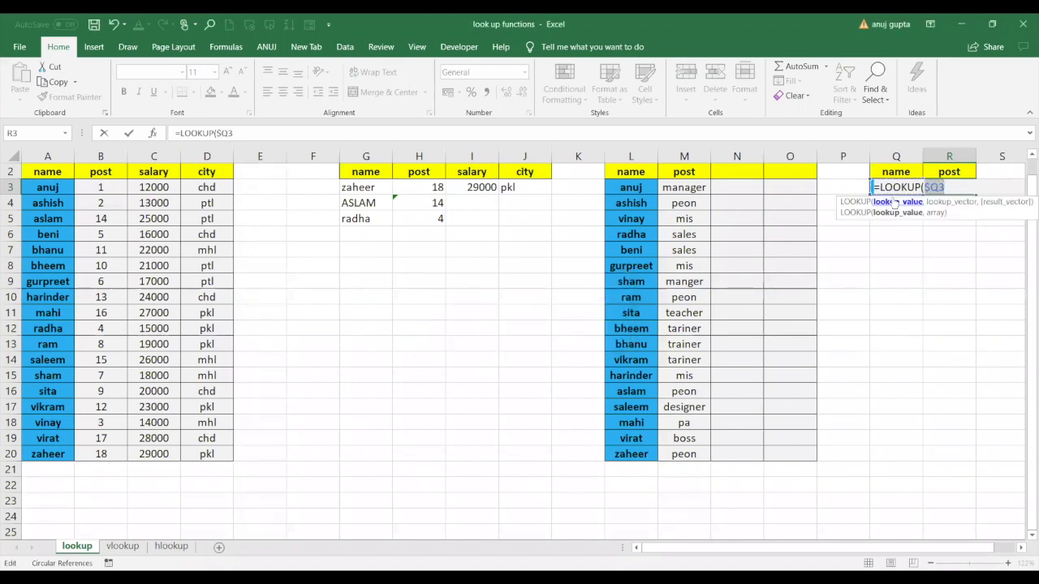
pyautogui.write(',')
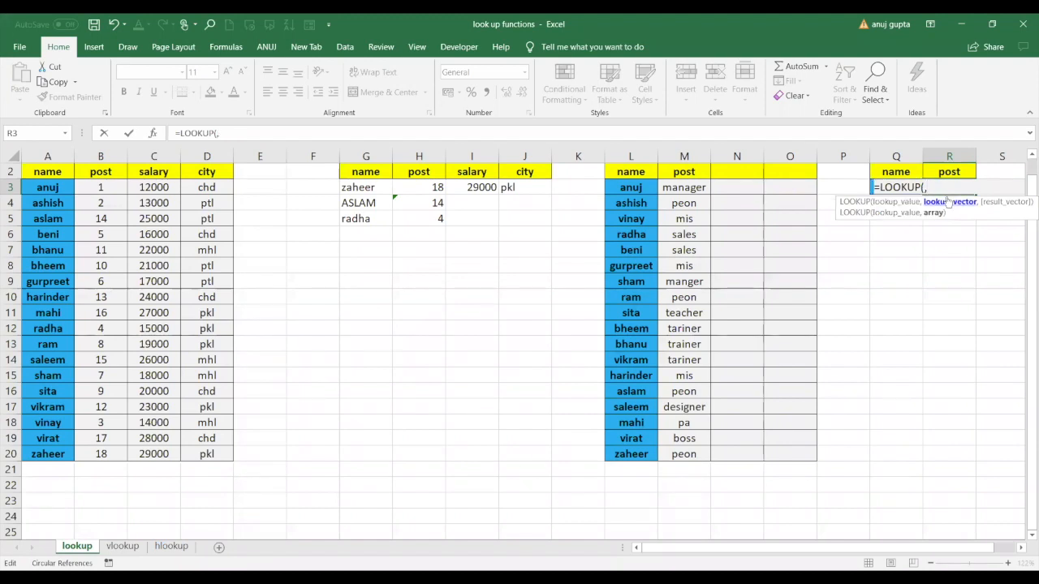
pyautogui.press('BackSpace')
# Step: Set the lookup value of the R3 formula to the column-locked reference $Q3
pyautogui.click(853, 187)
pyautogui.press('Right')
pyautogui.press('F4')
pyautogui.press('F4')
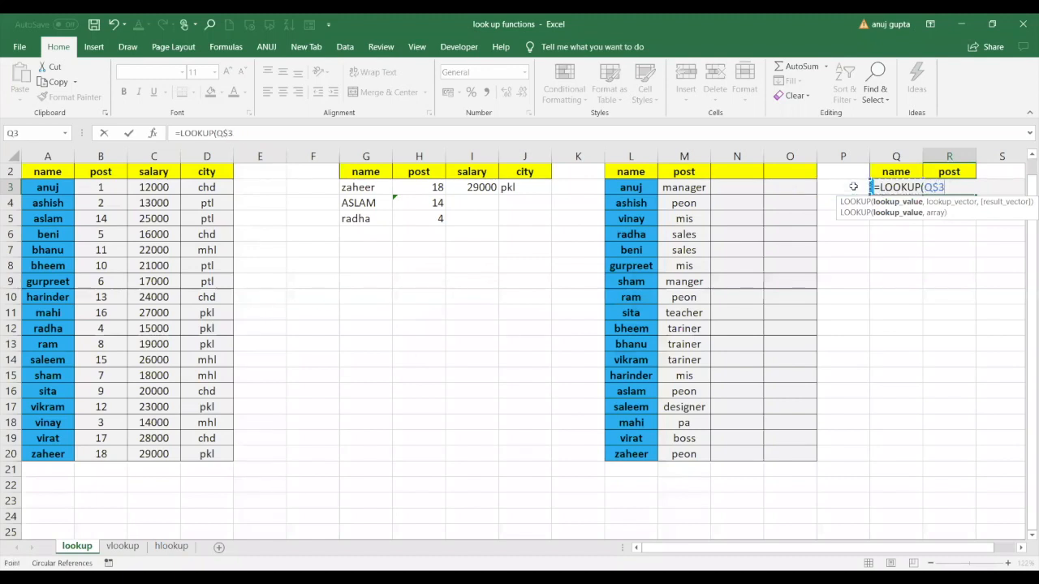
pyautogui.press('F4')
pyautogui.write(',')
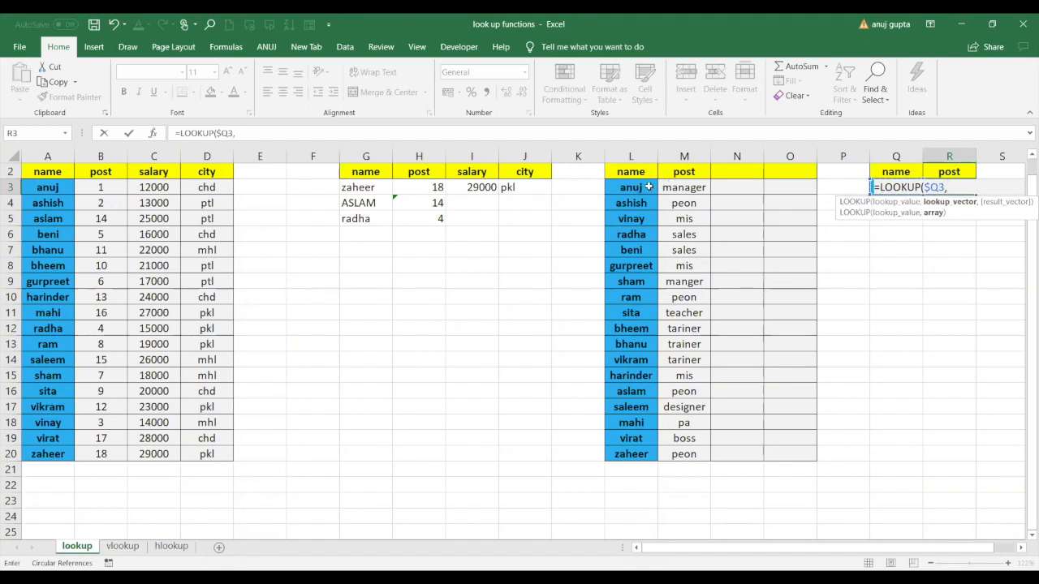
# Step: Add the name and post table as the locked lookup range $L$3:$M$20 in the R3 formula
pyautogui.click(647, 187)
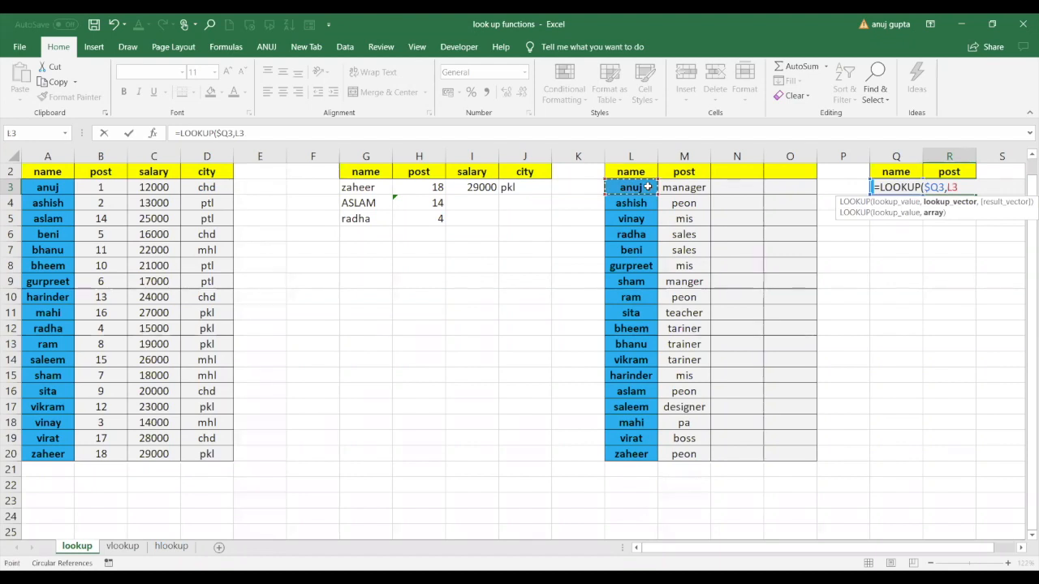
pyautogui.moveTo(647, 188); pyautogui.dragTo(672, 455)
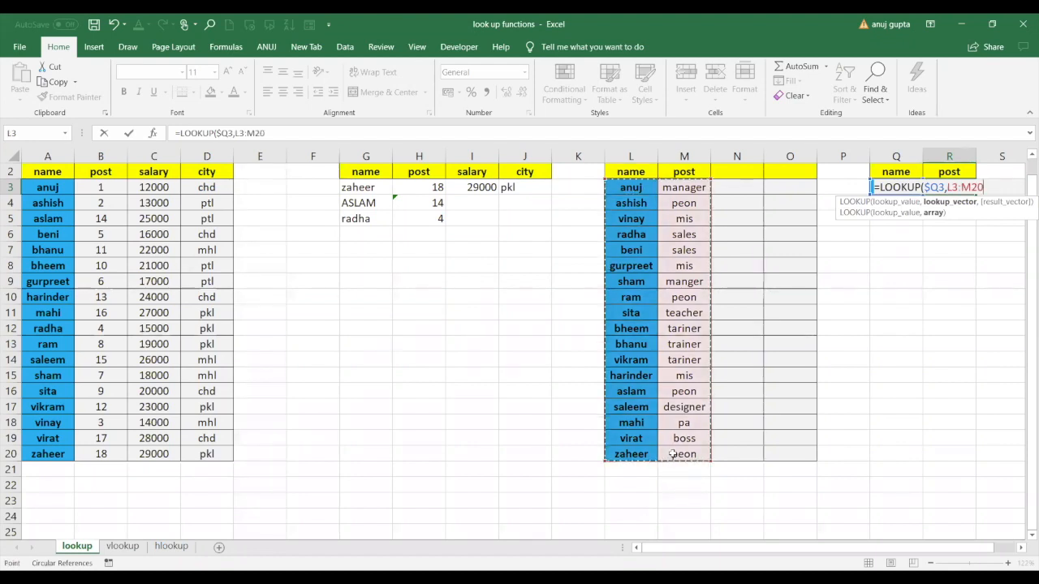
pyautogui.press('F4')
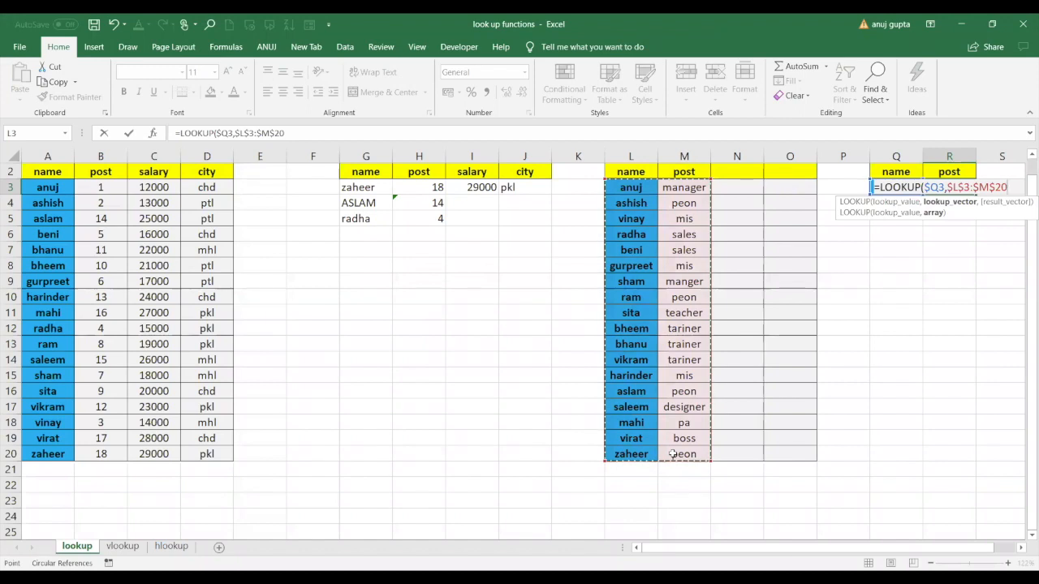
# Step: Complete the LOOKUP formula in R3 with $Q3 and the locked range $L$3:$M$20
pyautogui.write(')')
pyautogui.press('Return')
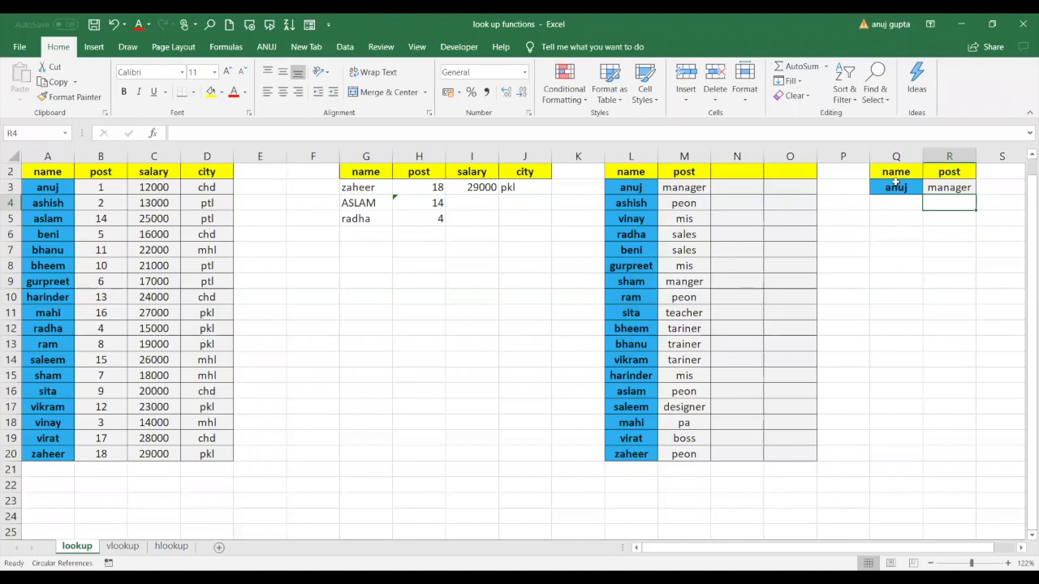
pyautogui.click(918, 197)
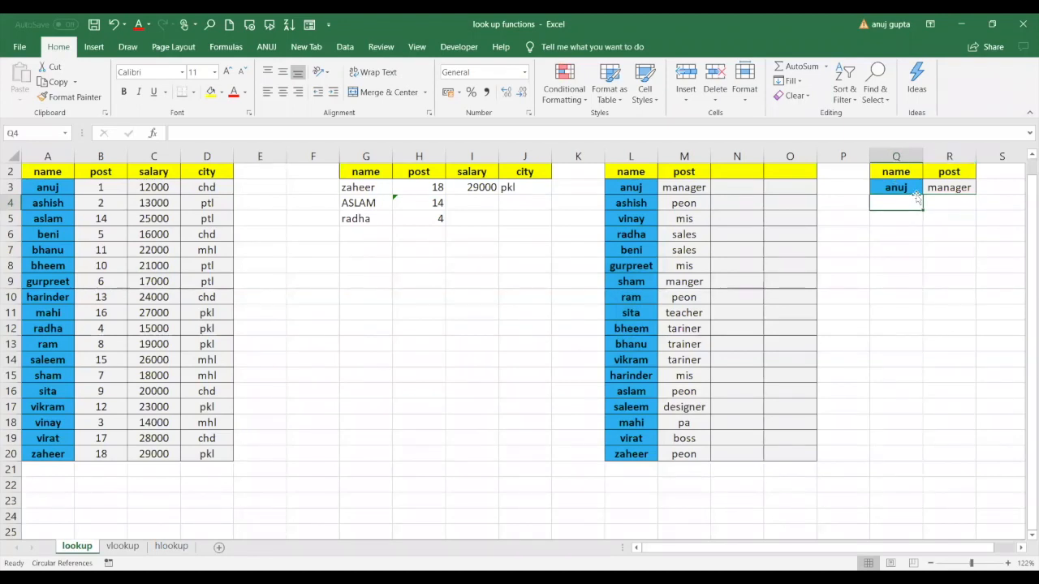
pyautogui.write('VINA')
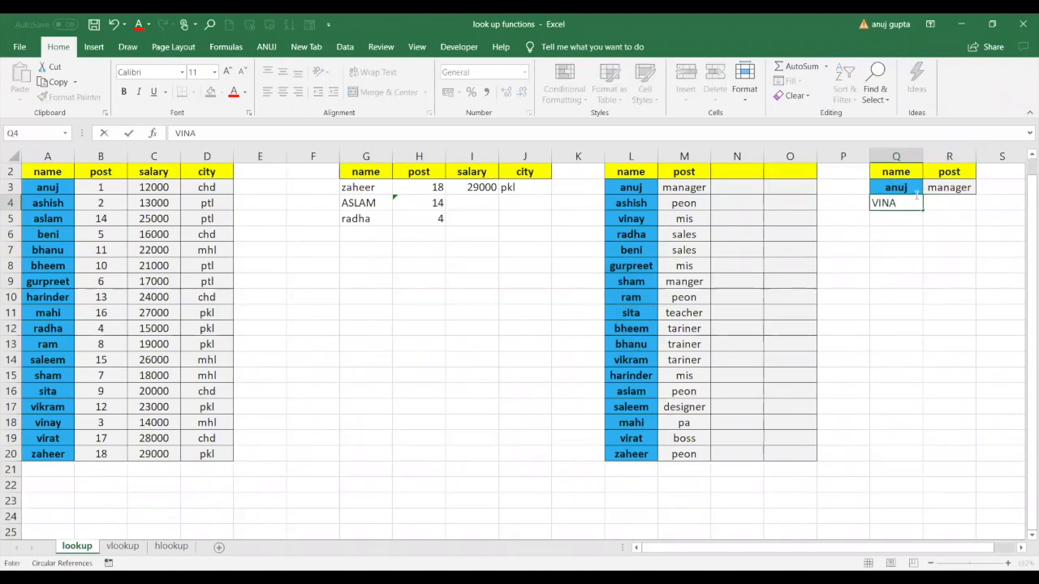
pyautogui.press('BackSpace')
pyautogui.press('BackSpace')
pyautogui.press('BackSpace')
pyautogui.press('BackSpace')
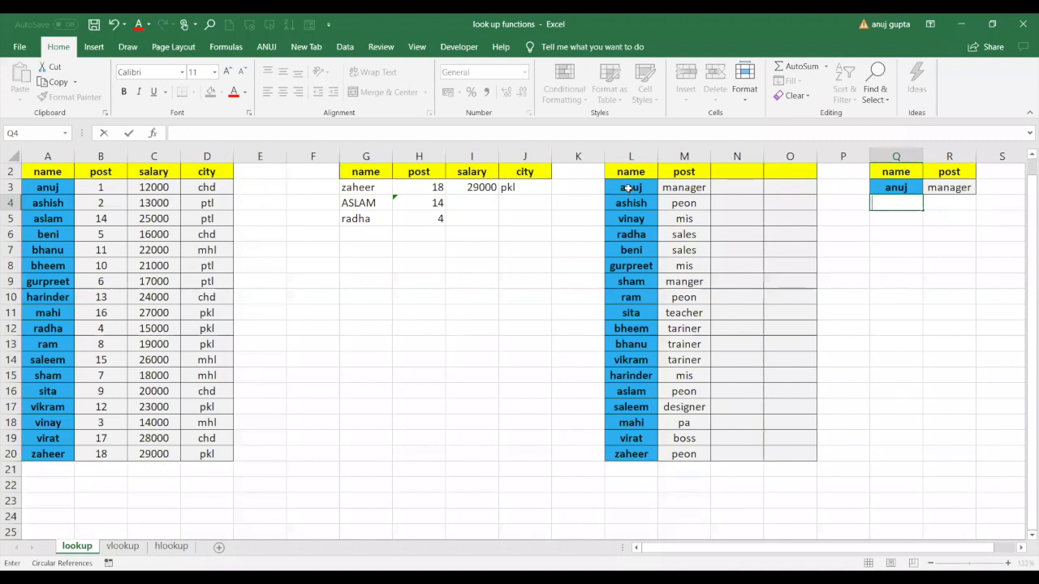
# Step: Sort the name and post table L3:M20 from A to Z by name
pyautogui.moveTo(629, 189); pyautogui.dragTo(684, 454)
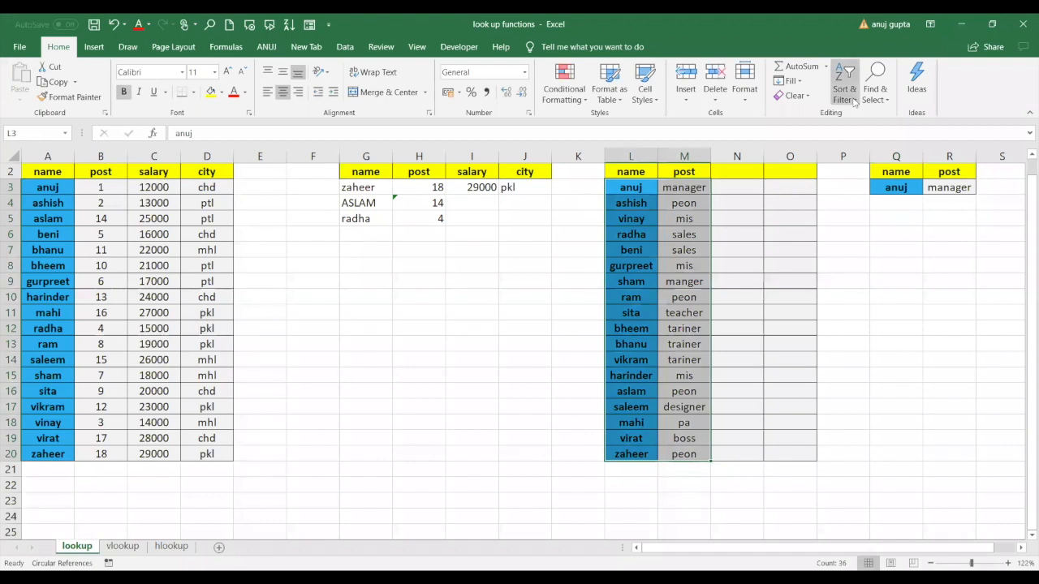
pyautogui.click(854, 100)
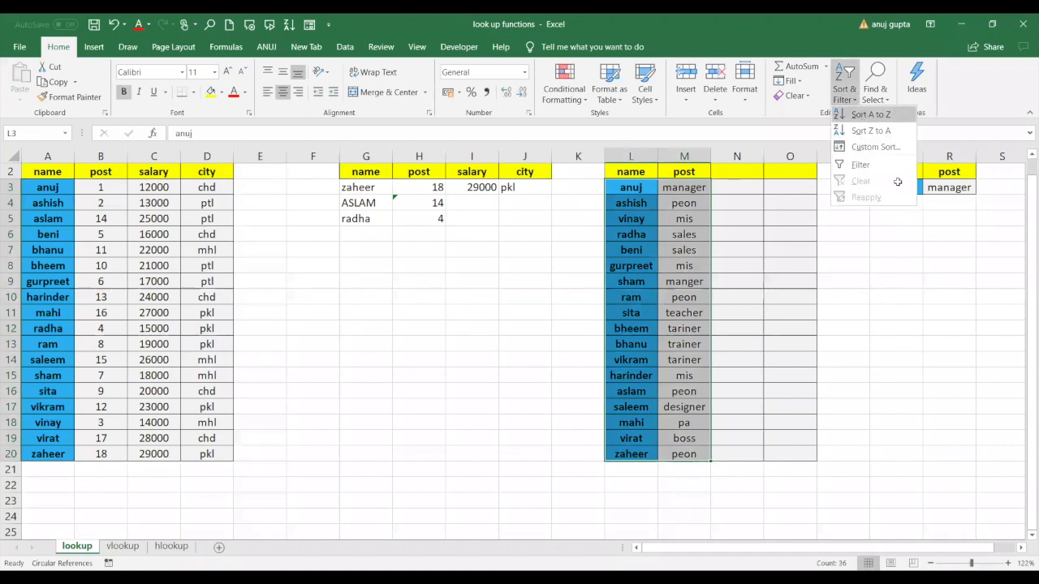
pyautogui.click(863, 115)
# Step: Restart the LOOKUP formula in R3 with the column-locked reference $Q3 as its lookup value
pyautogui.click(938, 188)
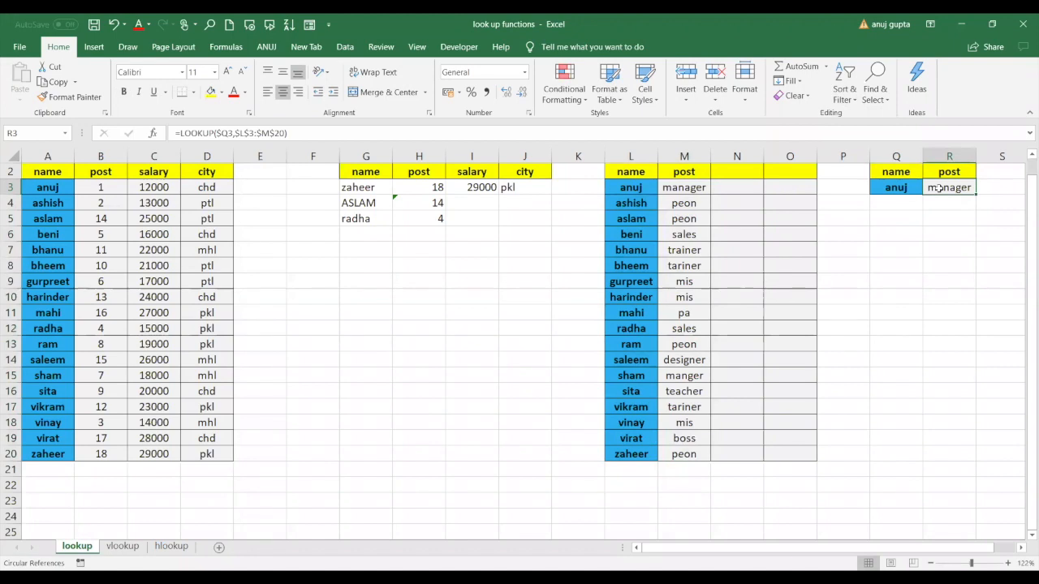
pyautogui.write('=')
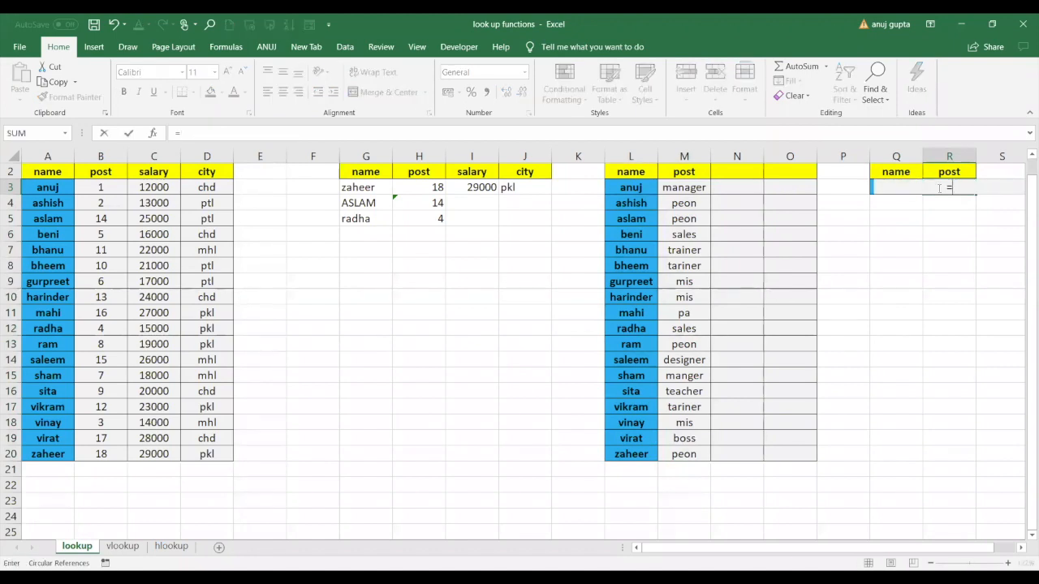
pyautogui.write('LOOKUP(')
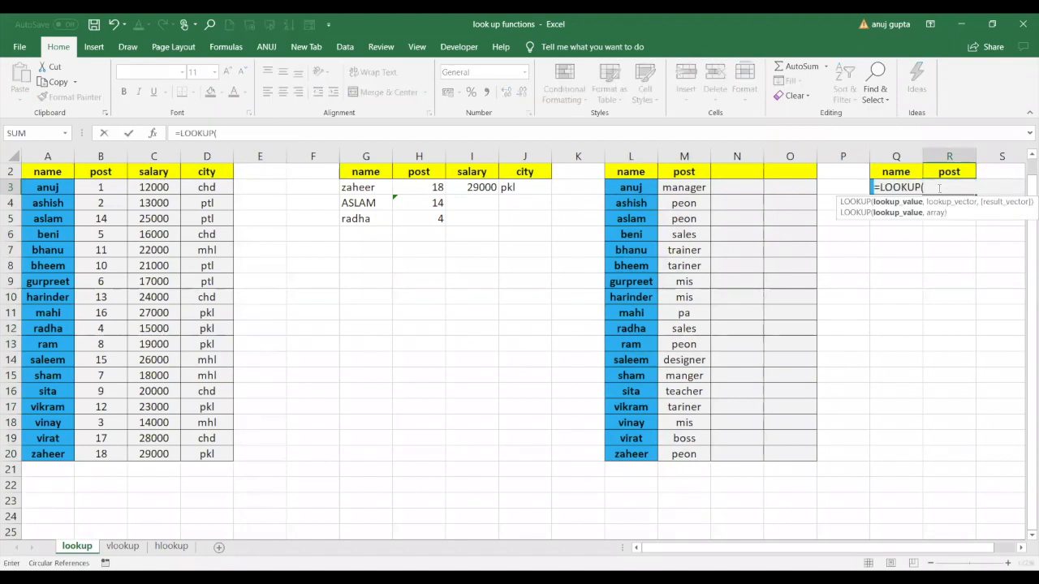
pyautogui.click(866, 186)
pyautogui.press('Right')
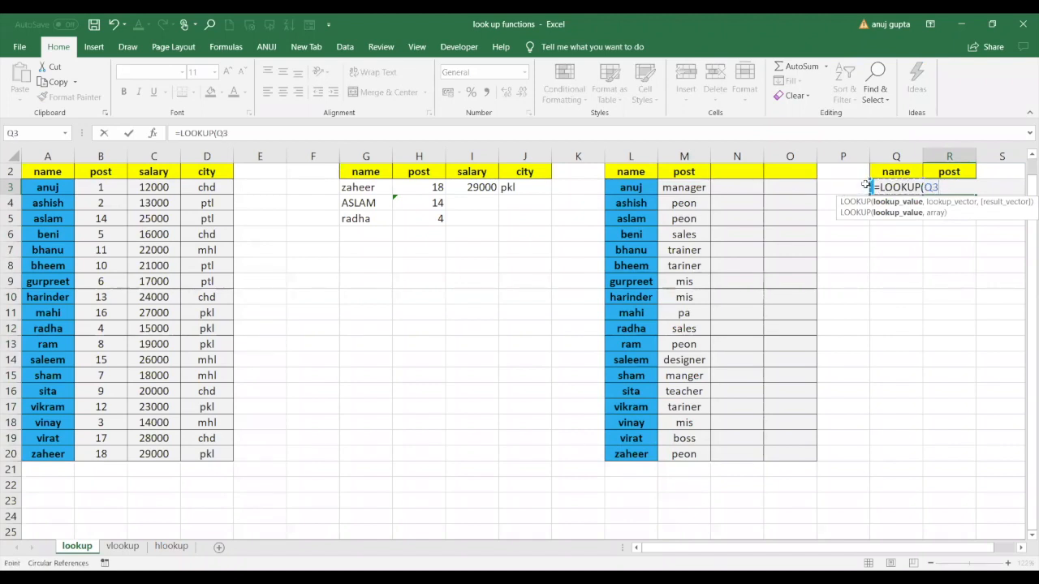
pyautogui.press('F4')
pyautogui.press('F4')
pyautogui.press('F4')
pyautogui.write(',')
# Step: Finish the R3 LOOKUP formula with the sorted name and post table as the locked range $L$3:$M$20
pyautogui.click(647, 191)
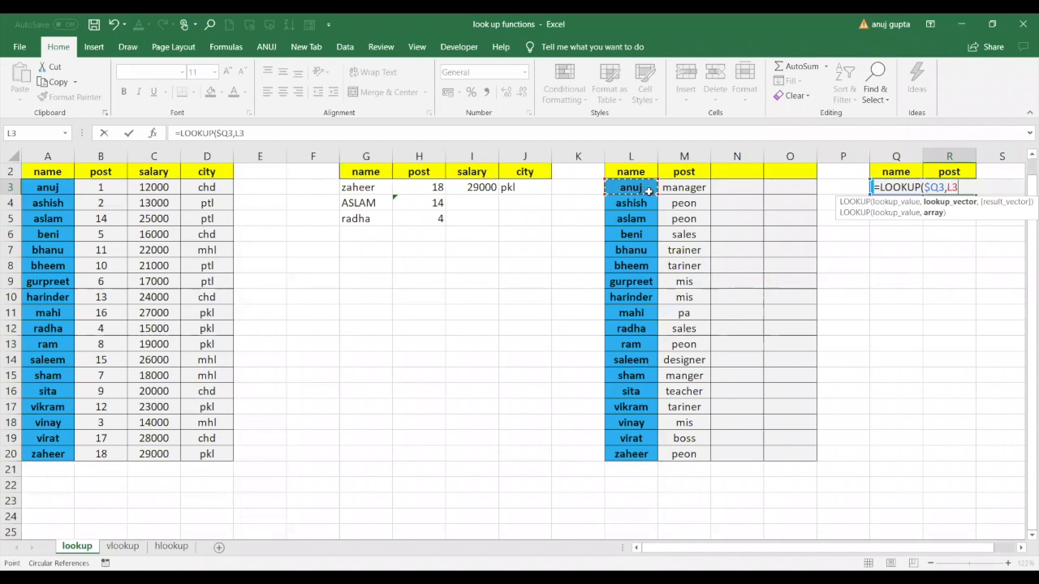
pyautogui.moveTo(649, 192); pyautogui.dragTo(679, 453)
pyautogui.press('F4')
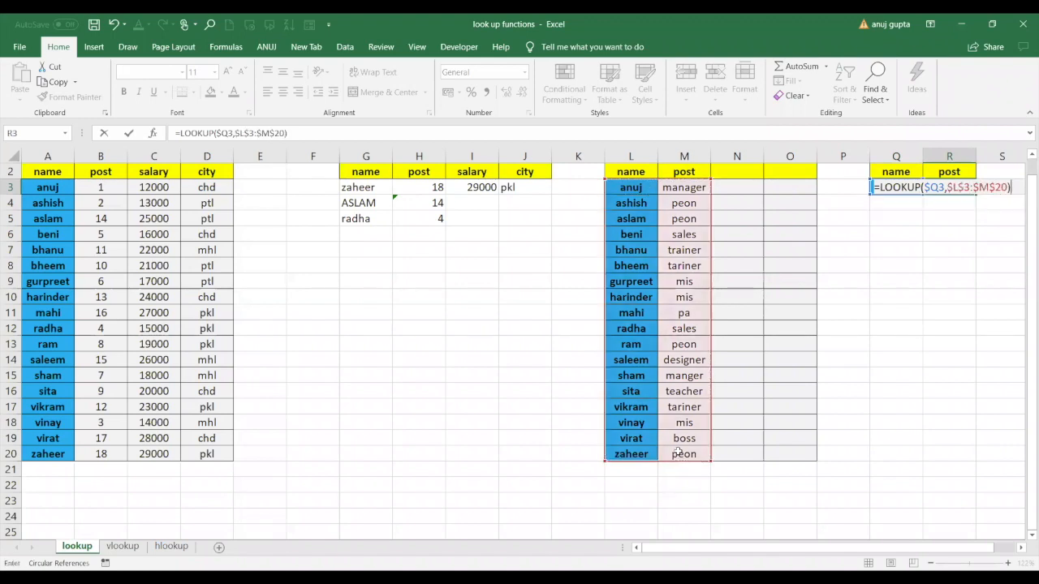
pyautogui.press('Return')
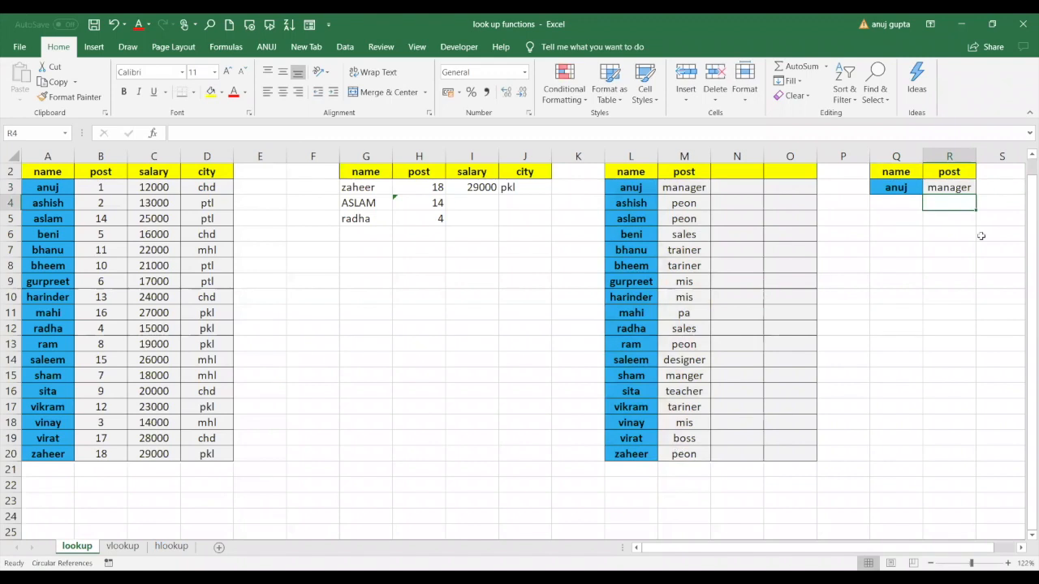
# Step: Test the post lookup by entering the name from L6 in Q3, followed by the name from L16
pyautogui.click(880, 190)
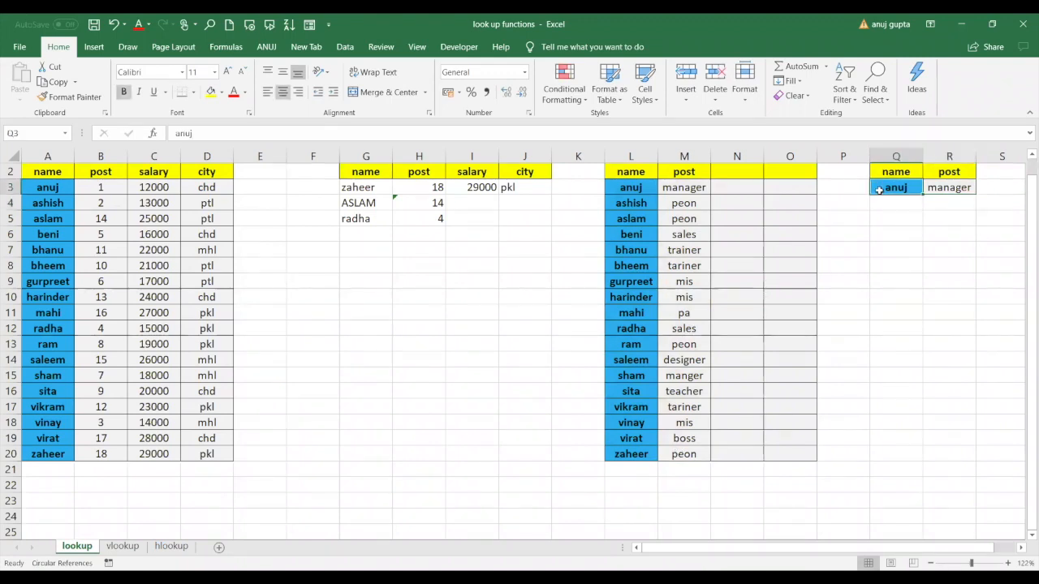
pyautogui.write('BENI')
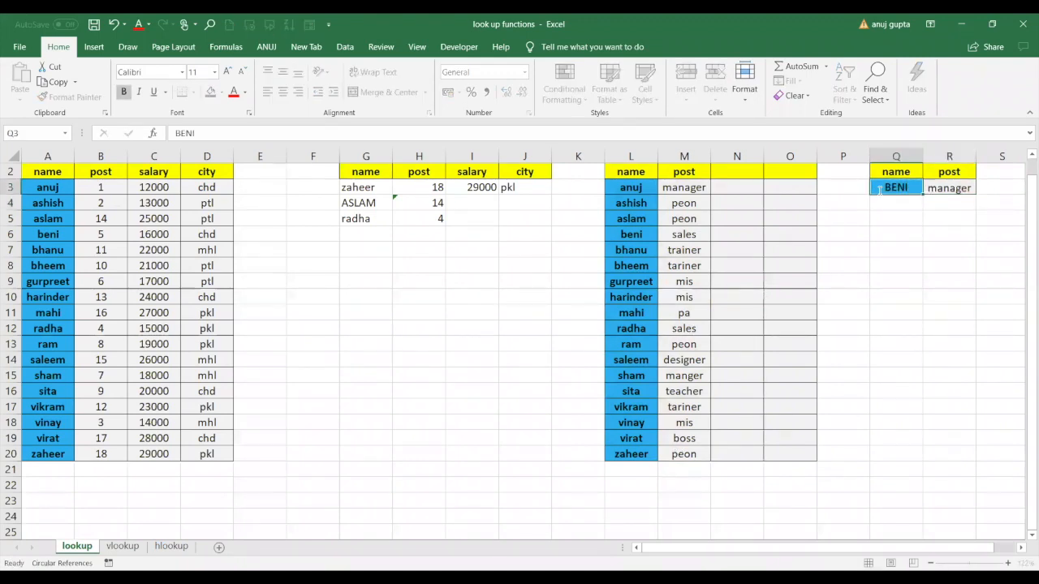
pyautogui.press('Return')
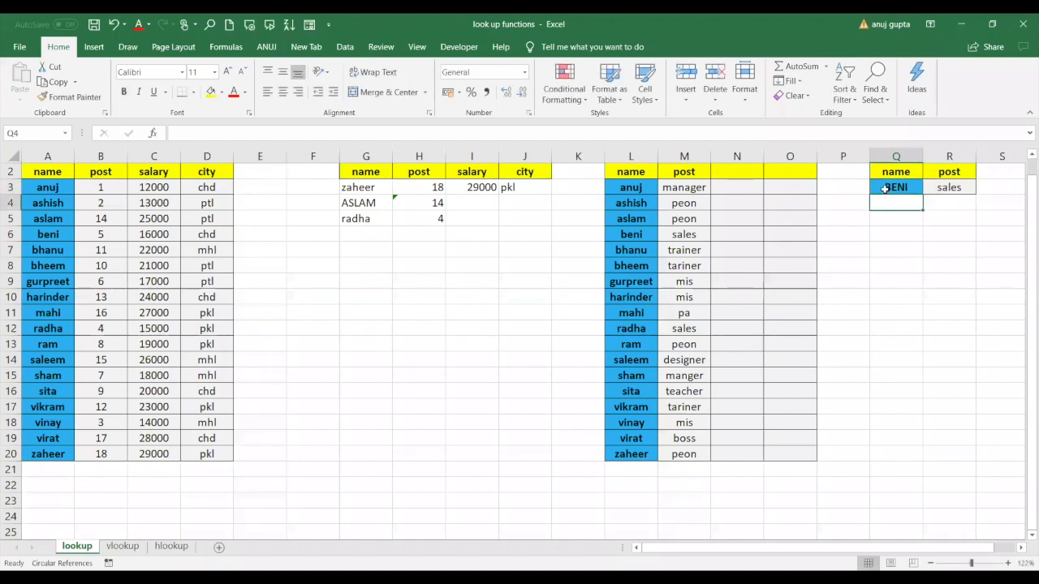
pyautogui.click(885, 190)
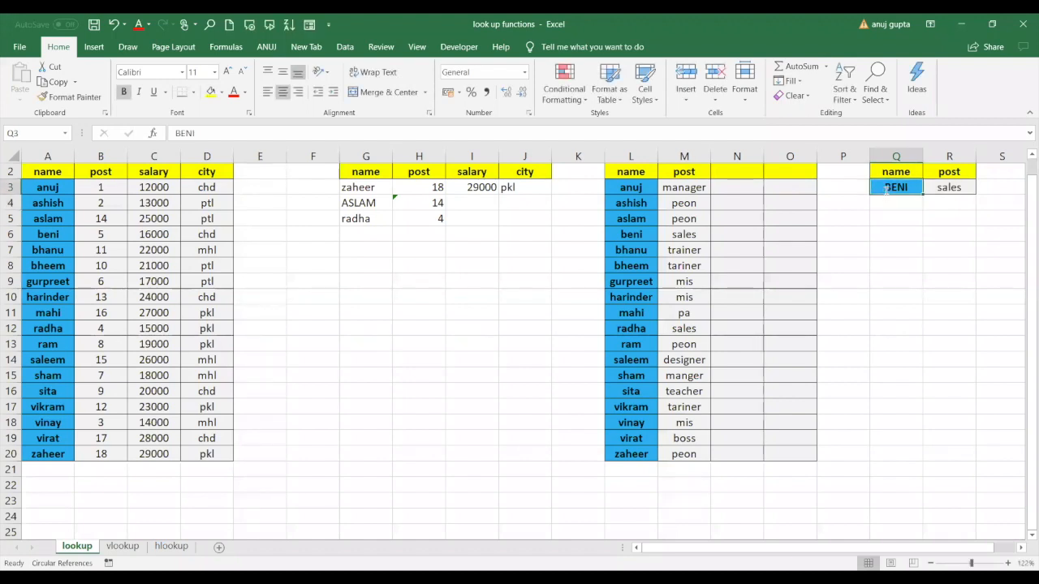
pyautogui.write('SITA')
pyautogui.press('Return')
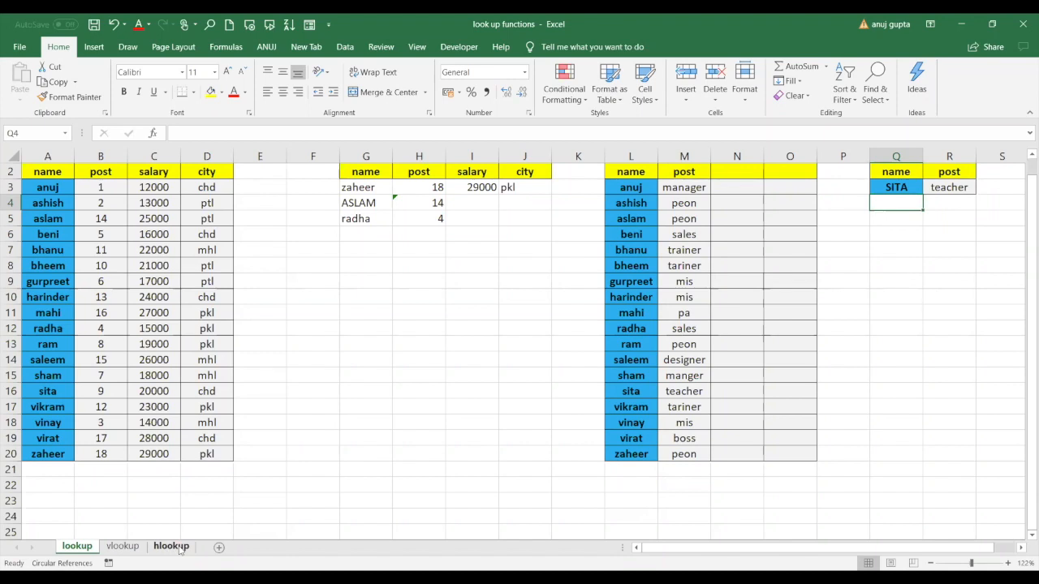
# Step: View the hlookup sheet and switch to the HelpDesk Data sheet of the Important Functions workbook
pyautogui.click(174, 547)
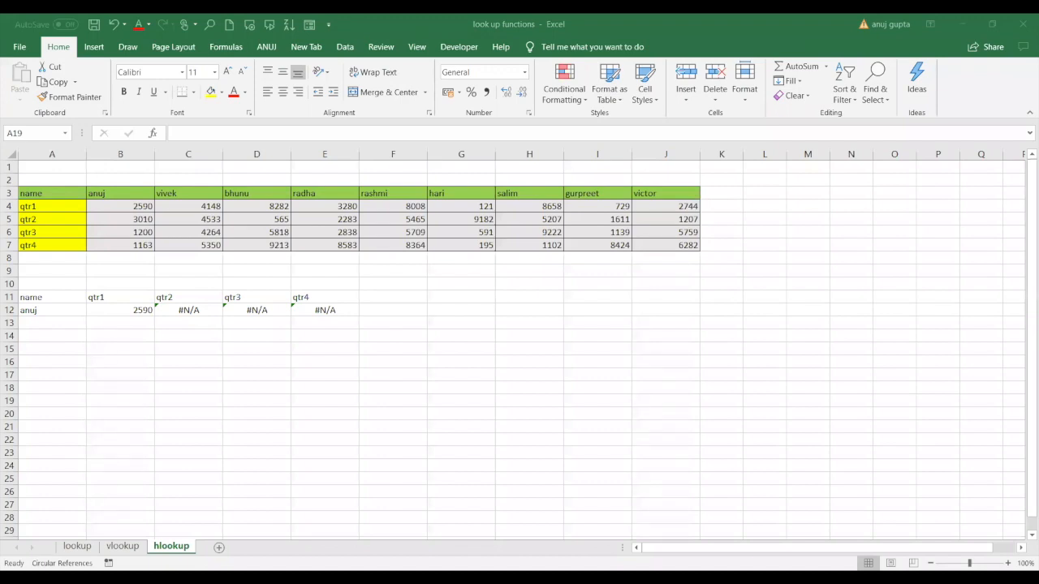
pyautogui.moveTo(145, 520); pyautogui.dragTo(146, 543)
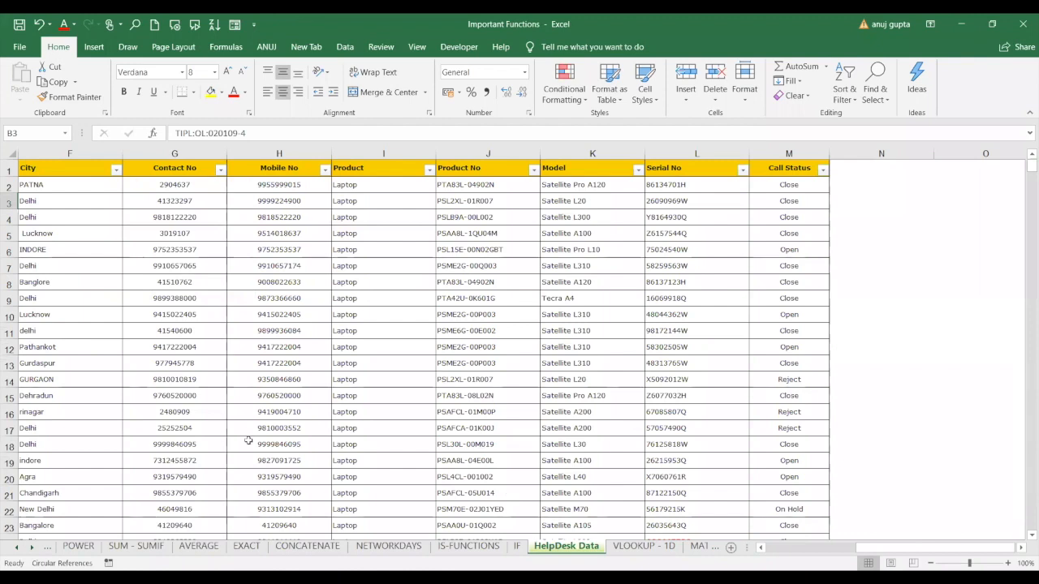
# Step: Examine the leading columns of the help desk table, including Case Id and Call Rec Date
pyautogui.click(37, 285)
pyautogui.press('Left')
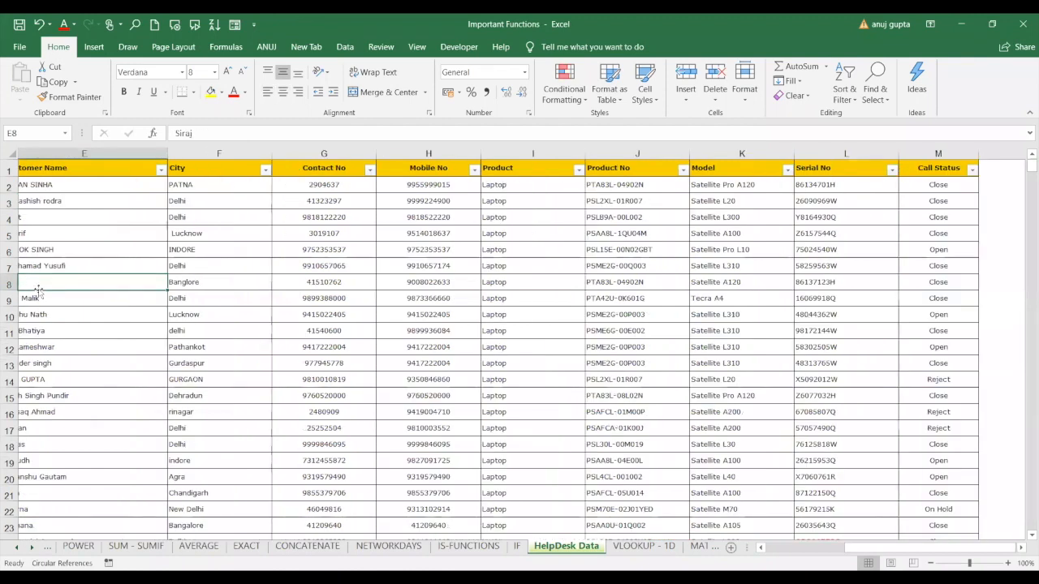
pyautogui.press('Left')
pyautogui.press('Left')
pyautogui.press('Left')
pyautogui.press('Left')
pyautogui.press('Right')
pyautogui.press('Up')
pyautogui.press('Up')
pyautogui.press('Up')
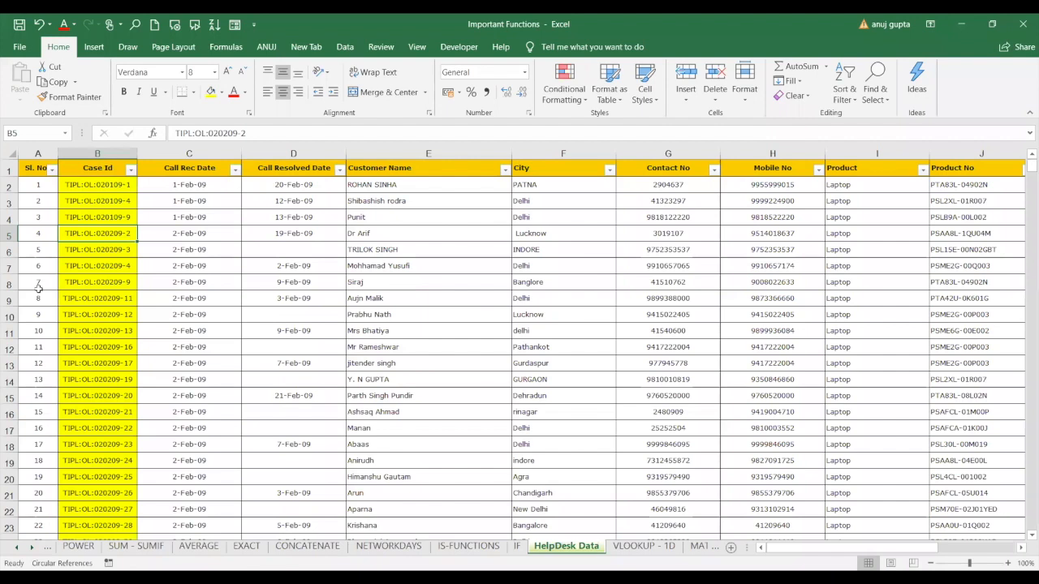
pyautogui.press('Down')
pyautogui.press('Right')
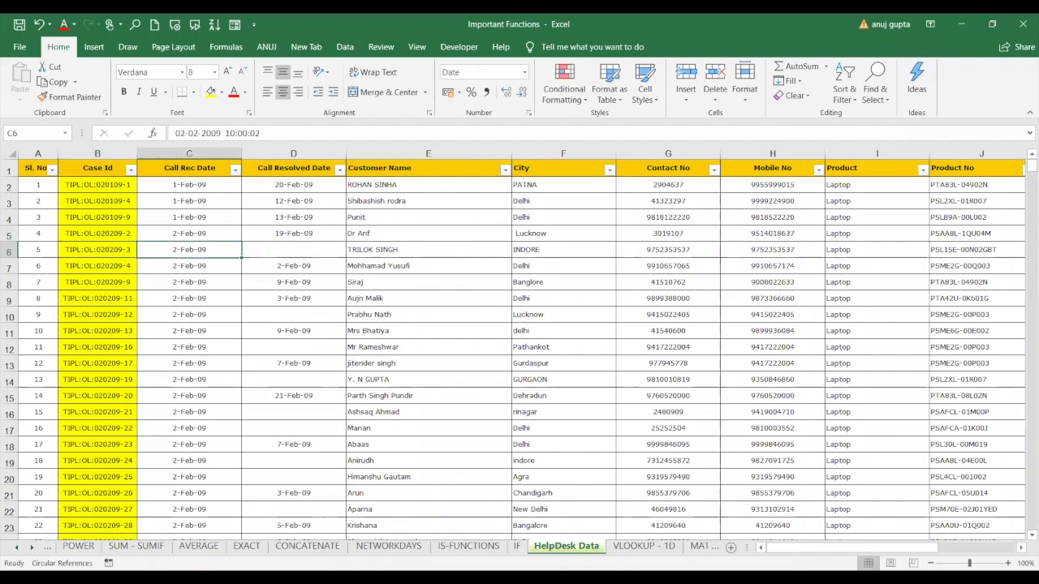
# Step: Review each field of the first help desk record in row 2, from Case Id across to Serial No
pyautogui.scroll(3, 403, 356)
pyautogui.click(404, 350)
pyautogui.press('Left')
pyautogui.press('Home')
pyautogui.press('Up')
pyautogui.press('Up')
pyautogui.press('Up')
pyautogui.hotkey('ctrl', 'Home')
pyautogui.press('Right')
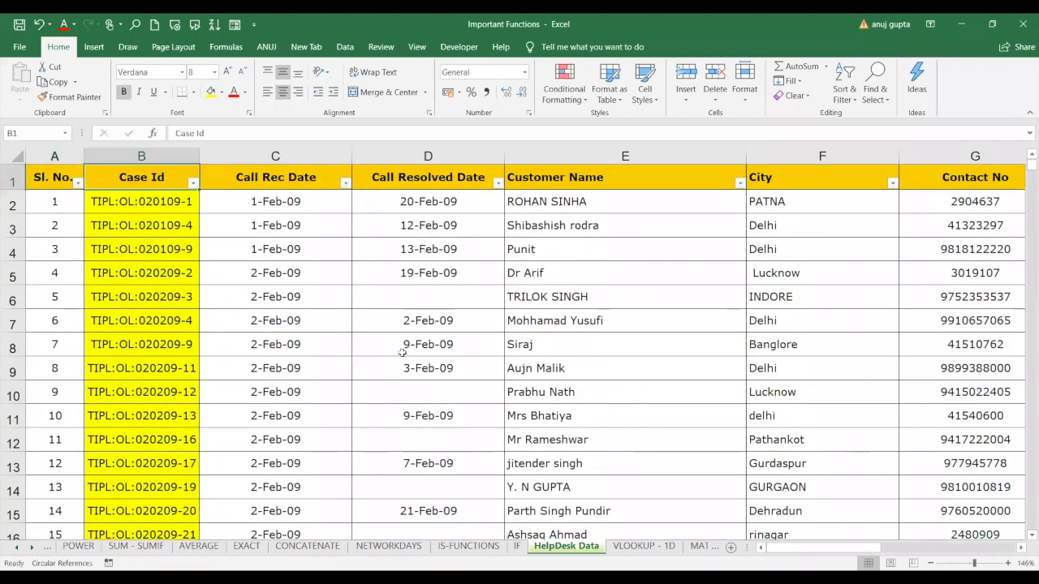
pyautogui.press('Down')
pyautogui.press('Right')
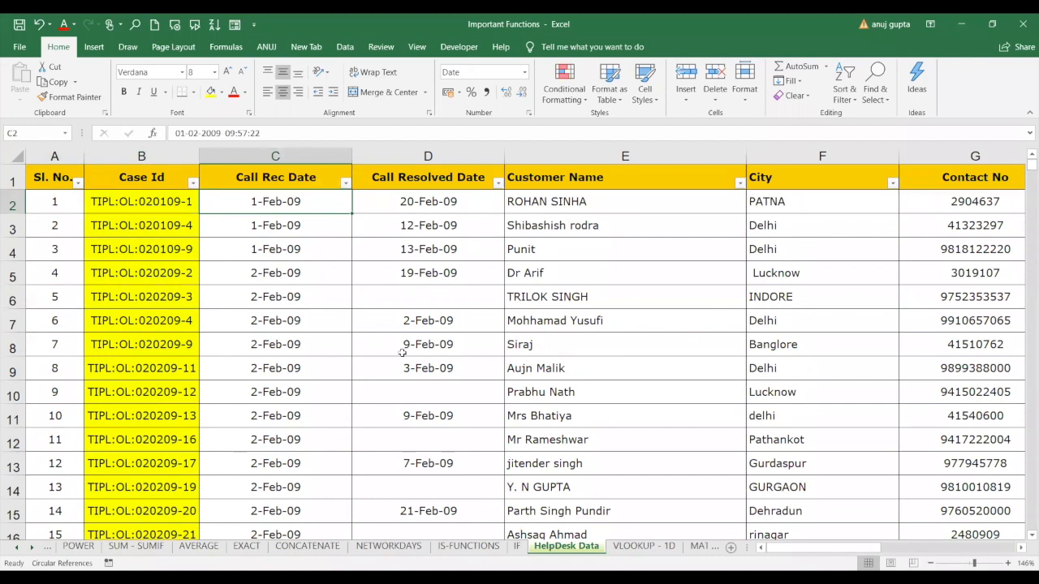
pyautogui.press('Right')
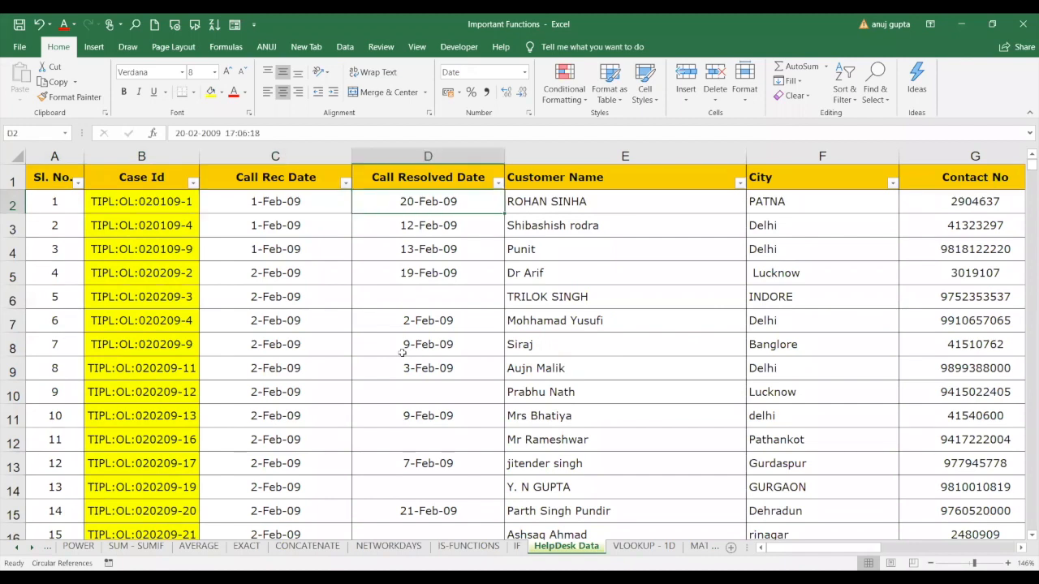
pyautogui.press('Right')
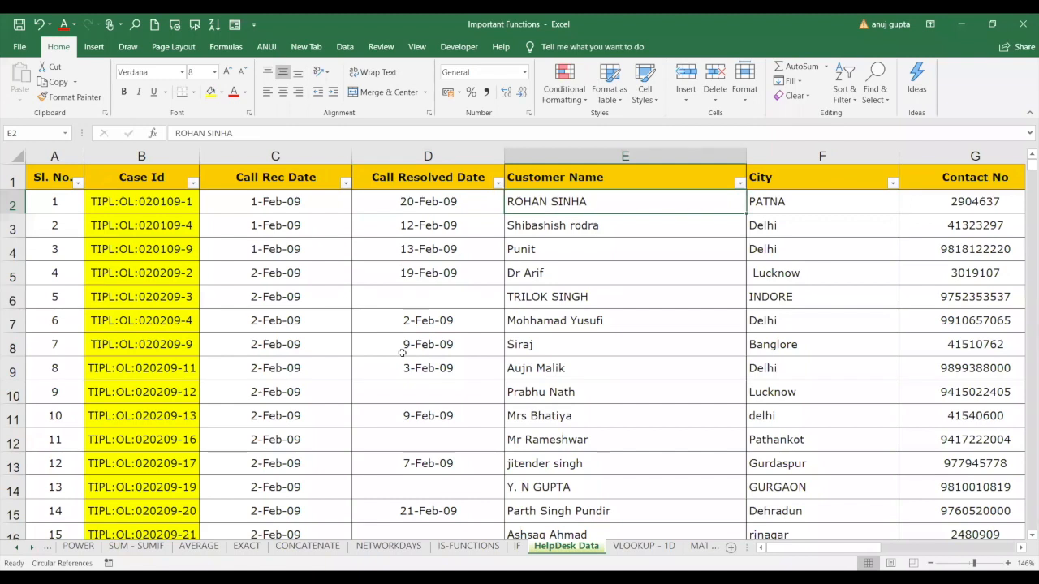
pyautogui.press('Right')
pyautogui.press('Right')
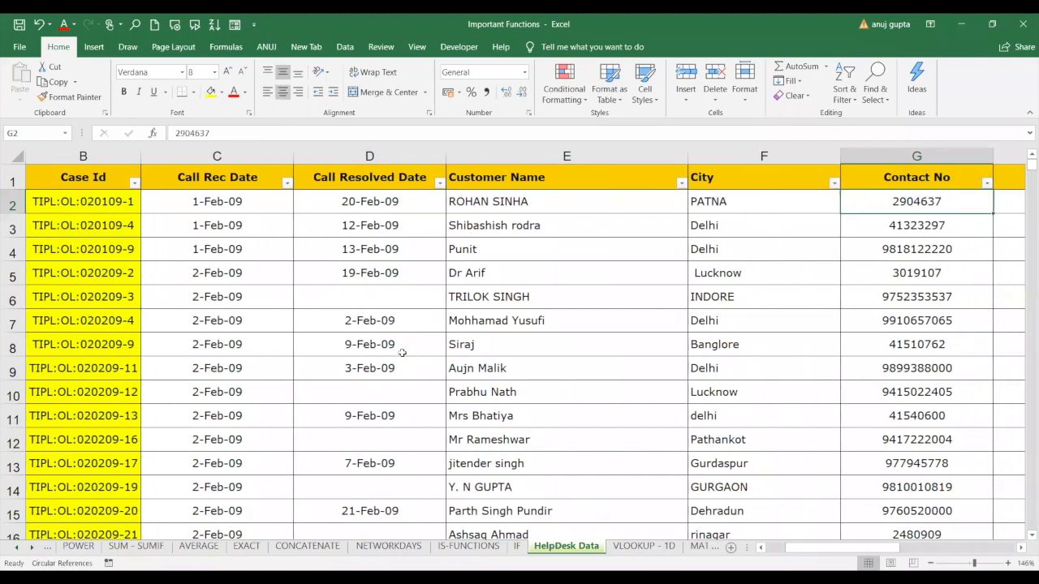
pyautogui.press('Right')
pyautogui.press('Right')
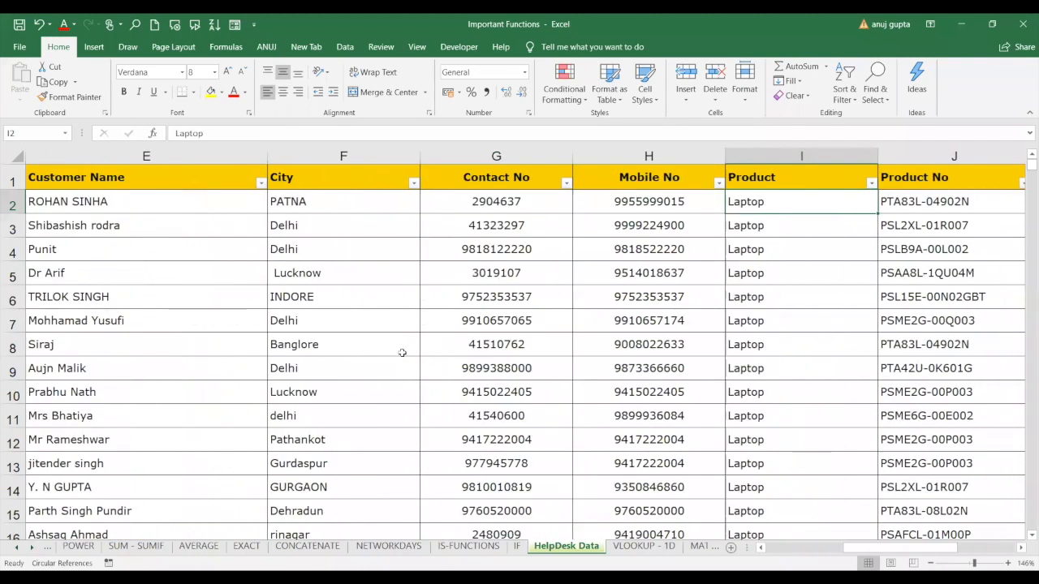
pyautogui.press('Right')
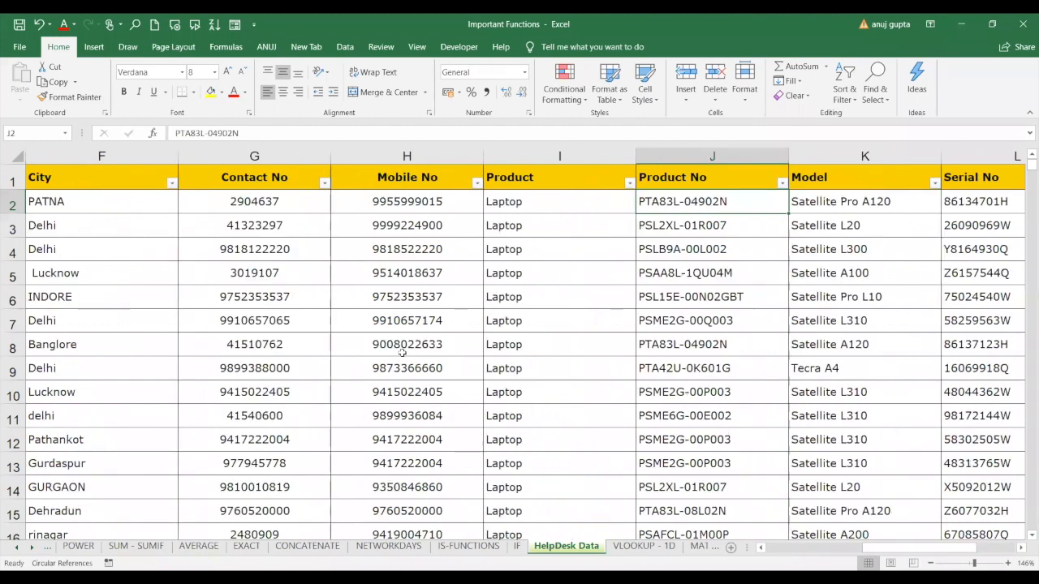
pyautogui.press('Right')
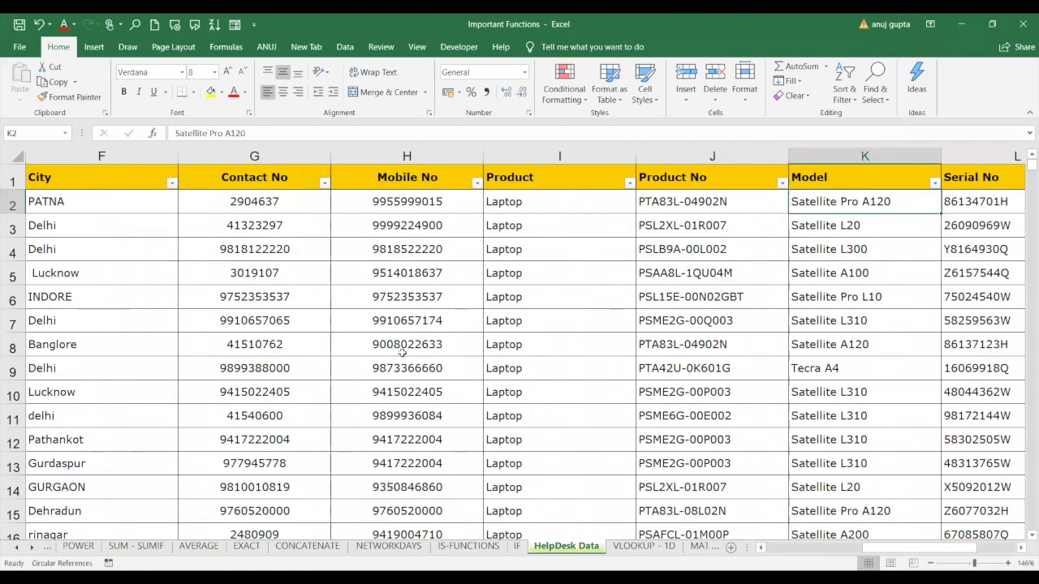
pyautogui.press('Right')
# Step: Look through the help desk records down the Sl. No. column to about row 94
pyautogui.press('Left')
pyautogui.press('Left')
pyautogui.press('Left')
pyautogui.press('Left')
pyautogui.press('Home')
pyautogui.press('Down')
pyautogui.press('Down')
pyautogui.press('Down')
pyautogui.press('Down')
pyautogui.press('Down')
pyautogui.press('Down')
pyautogui.press('Down')
pyautogui.press('Down')
pyautogui.press('Down')
pyautogui.press('Down')
pyautogui.press('Down')
pyautogui.press('Down')
pyautogui.press('Down')
pyautogui.press('Down')
pyautogui.press('Down')
pyautogui.press('Down')
pyautogui.press('Down')
pyautogui.press('Down')
pyautogui.press('Down')
pyautogui.press('Down')
pyautogui.press('Down')
pyautogui.press('Down')
pyautogui.press('Down')
pyautogui.press('Down')
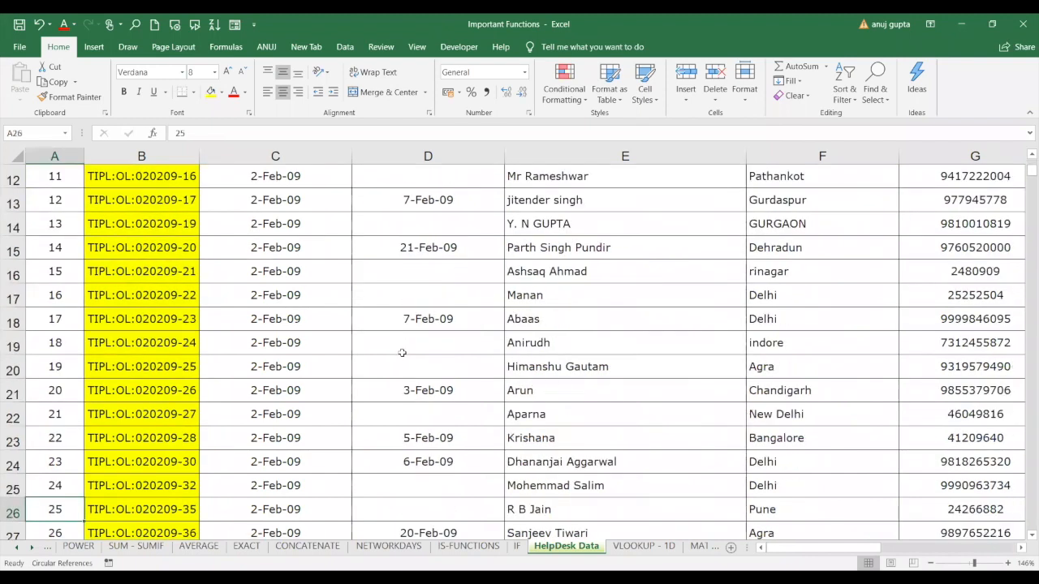
pyautogui.press('Down')
pyautogui.press('Up')
pyautogui.press('Up')
pyautogui.press('Up')
pyautogui.press('Up')
pyautogui.press('Up')
pyautogui.press('Up')
pyautogui.press('Up')
pyautogui.press('Up')
pyautogui.press('Up')
pyautogui.press('Up')
pyautogui.press('Up')
pyautogui.press('Up')
pyautogui.press('Up')
pyautogui.press('Up')
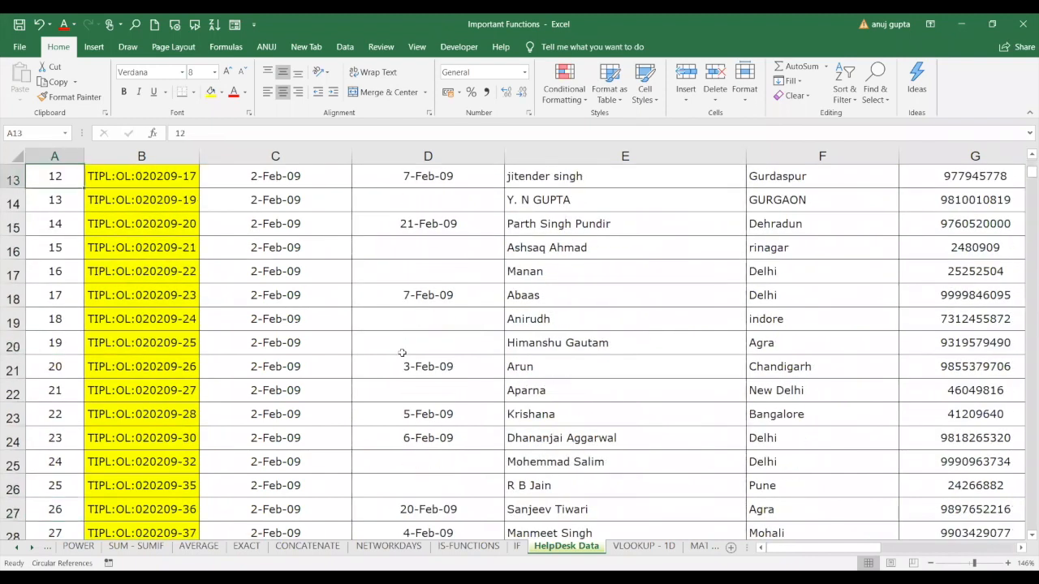
pyautogui.press('Up')
pyautogui.press('Up')
pyautogui.press('Up')
pyautogui.press('Up')
pyautogui.press('Up')
pyautogui.press('Up')
pyautogui.press('Up')
pyautogui.press('Up')
pyautogui.press('Up')
pyautogui.press('Up')
pyautogui.press('Up')
pyautogui.press('Up')
pyautogui.press('Down')
pyautogui.press('Down')
pyautogui.press('Down')
pyautogui.press('Down')
pyautogui.press('Down')
pyautogui.press('Down')
pyautogui.press('Down')
pyautogui.press('Down')
pyautogui.press('Down')
pyautogui.press('Down')
pyautogui.press('Down')
pyautogui.press('Down')
pyautogui.press('Down')
pyautogui.press('Down')
pyautogui.press('Down')
pyautogui.press('Down')
pyautogui.press('Down')
pyautogui.press('Down')
pyautogui.press('Down')
pyautogui.press('Down')
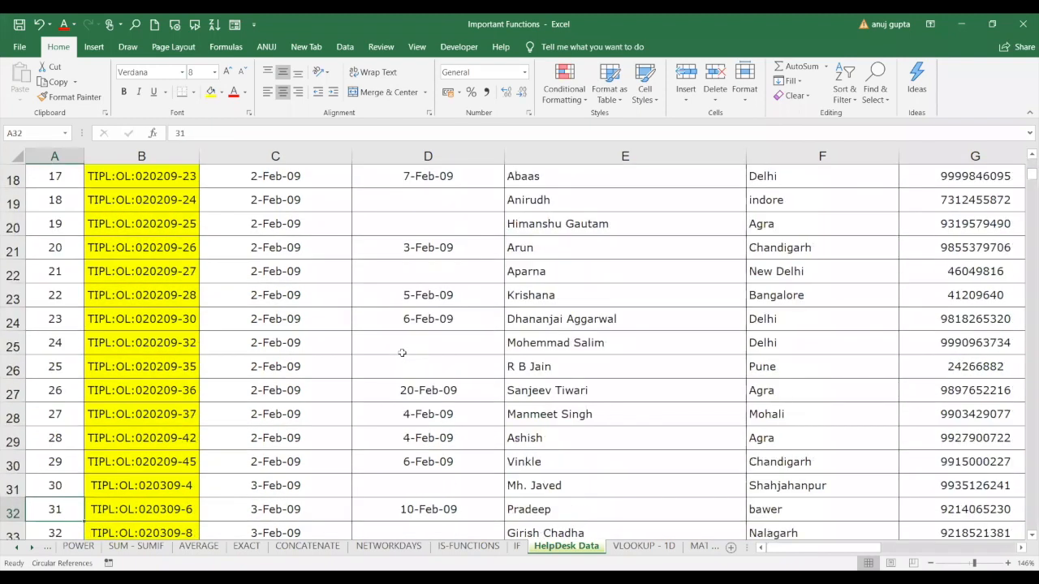
pyautogui.press('Down')
pyautogui.press('Down')
pyautogui.press('Down')
pyautogui.press('Down')
pyautogui.press('Down')
pyautogui.press('Down')
pyautogui.press('Down')
pyautogui.press('Down')
pyautogui.press('Down')
pyautogui.press('Down')
pyautogui.press('Down')
pyautogui.press('Down')
pyautogui.press('Down')
pyautogui.press('Down')
pyautogui.press('Down')
pyautogui.press('Down')
pyautogui.press('Down')
pyautogui.press('Down')
pyautogui.press('Down')
pyautogui.press('Down')
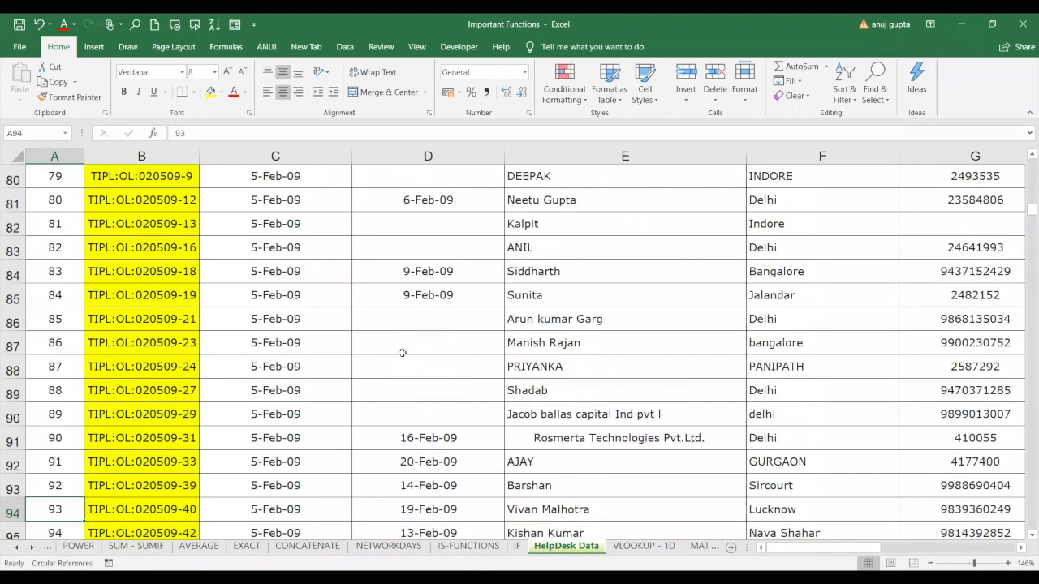
# Step: Continue looking through the help desk records down the Sl. No. column to about row 325
pyautogui.press('Down')
pyautogui.press('Down')
pyautogui.press('Down')
pyautogui.press('Down')
pyautogui.press('Down')
pyautogui.press('Down')
pyautogui.press('Down')
pyautogui.press('Down')
pyautogui.press('Down')
pyautogui.press('Down')
pyautogui.press('Down')
pyautogui.press('Down')
pyautogui.press('Down')
pyautogui.press('Down')
pyautogui.press('Down')
pyautogui.press('Down')
pyautogui.press('Down')
pyautogui.press('Down')
pyautogui.press('Down')
pyautogui.press('Down')
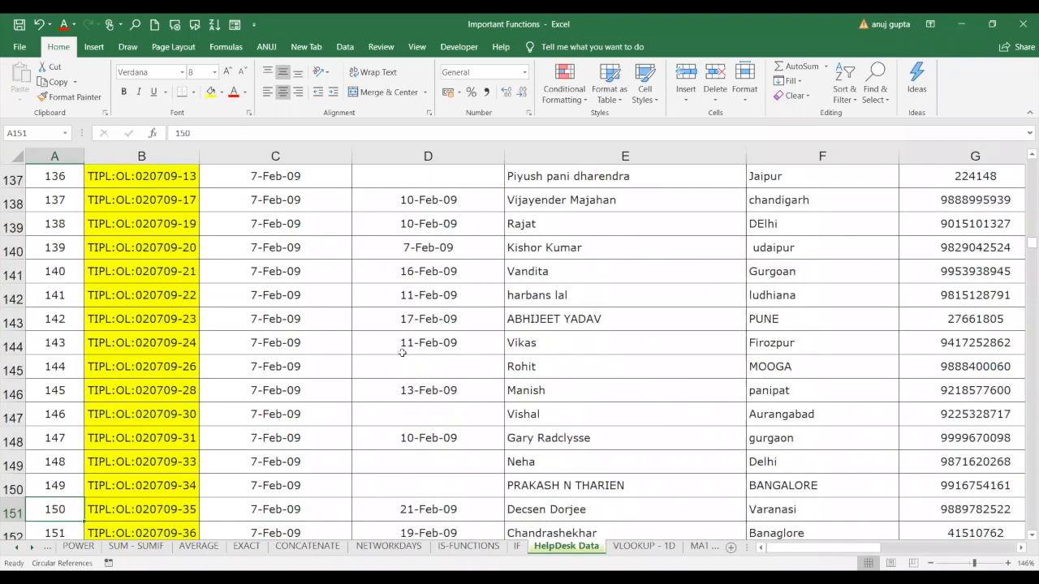
pyautogui.press('Down')
pyautogui.press('Down')
pyautogui.press('Down')
pyautogui.press('Down')
pyautogui.press('Down')
pyautogui.press('Down')
pyautogui.press('Down')
pyautogui.press('Down')
pyautogui.press('Down')
pyautogui.press('Down')
pyautogui.press('Down')
pyautogui.press('Down')
pyautogui.press('Down')
pyautogui.press('Down')
pyautogui.press('Down')
pyautogui.press('Down')
pyautogui.press('Down')
pyautogui.press('Down')
pyautogui.press('Down')
pyautogui.press('Down')
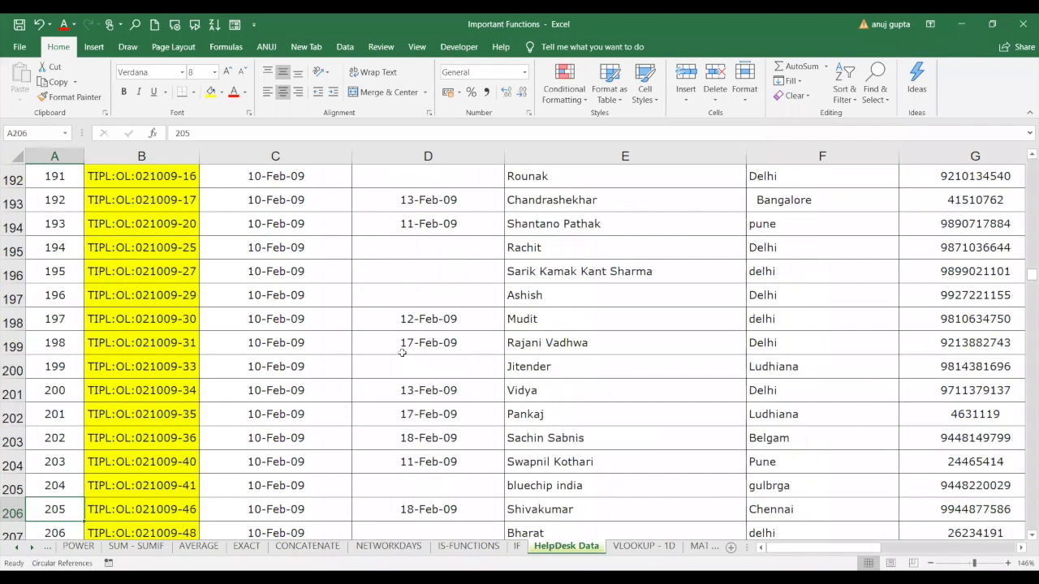
pyautogui.press('Down')
pyautogui.press('Down')
pyautogui.press('Down')
pyautogui.press('Down')
pyautogui.press('Down')
pyautogui.press('Down')
pyautogui.press('Down')
pyautogui.press('Down')
pyautogui.press('Down')
pyautogui.press('Down')
pyautogui.press('Down')
pyautogui.press('Down')
pyautogui.press('Down')
pyautogui.press('Down')
pyautogui.press('Down')
pyautogui.press('Down')
pyautogui.press('Down')
pyautogui.press('Down')
pyautogui.press('Down')
pyautogui.press('Down')
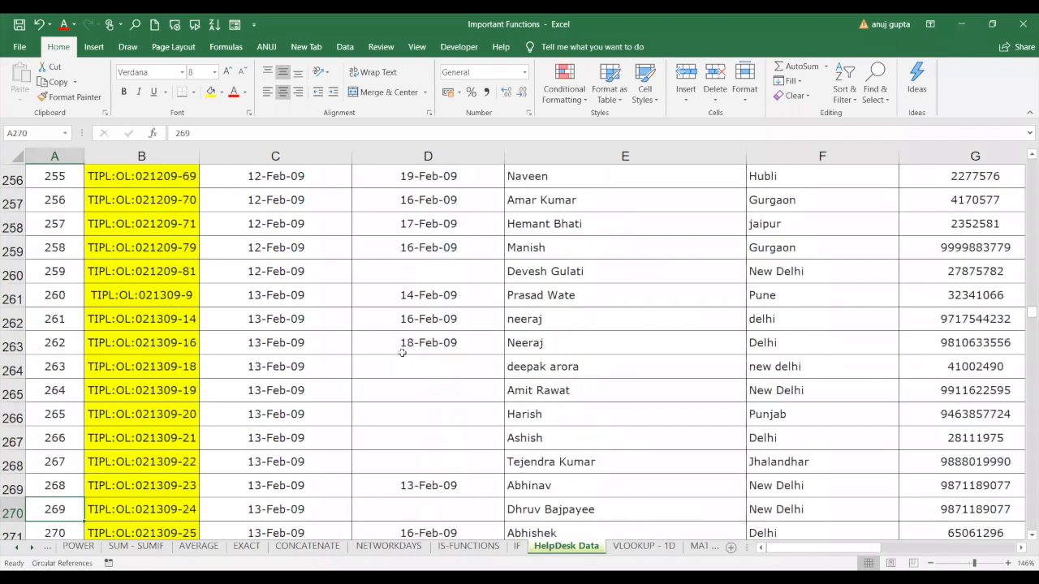
pyautogui.press('Down')
pyautogui.press('Down')
pyautogui.press('Down')
pyautogui.press('Down')
pyautogui.press('Down')
pyautogui.press('Down')
pyautogui.press('Down')
pyautogui.press('Down')
pyautogui.press('Down')
pyautogui.press('Down')
pyautogui.press('Down')
pyautogui.press('Down')
pyautogui.press('Down')
pyautogui.press('Down')
pyautogui.press('Down')
pyautogui.press('Down')
pyautogui.press('Down')
pyautogui.press('Down')
pyautogui.press('Down')
pyautogui.press('Down')
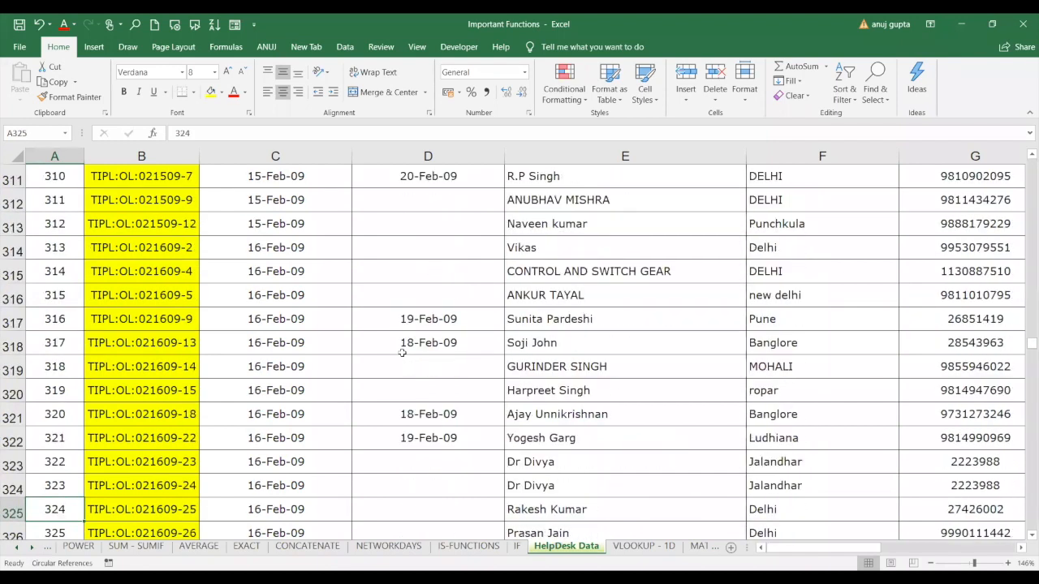
# Step: Look back up through the help desk records along the Sl. No. column, from row 325 to the header row
pyautogui.press('Up')
pyautogui.press('Up')
pyautogui.press('Up')
pyautogui.press('Up')
pyautogui.press('Up')
pyautogui.press('Up')
pyautogui.press('Up')
pyautogui.press('Up')
pyautogui.press('Up')
pyautogui.press('Up')
pyautogui.press('Up')
pyautogui.press('Up')
pyautogui.press('Up')
pyautogui.press('Up')
pyautogui.press('Up')
pyautogui.press('Up')
pyautogui.press('Up')
pyautogui.press('Up')
pyautogui.press('Up')
pyautogui.press('Up')
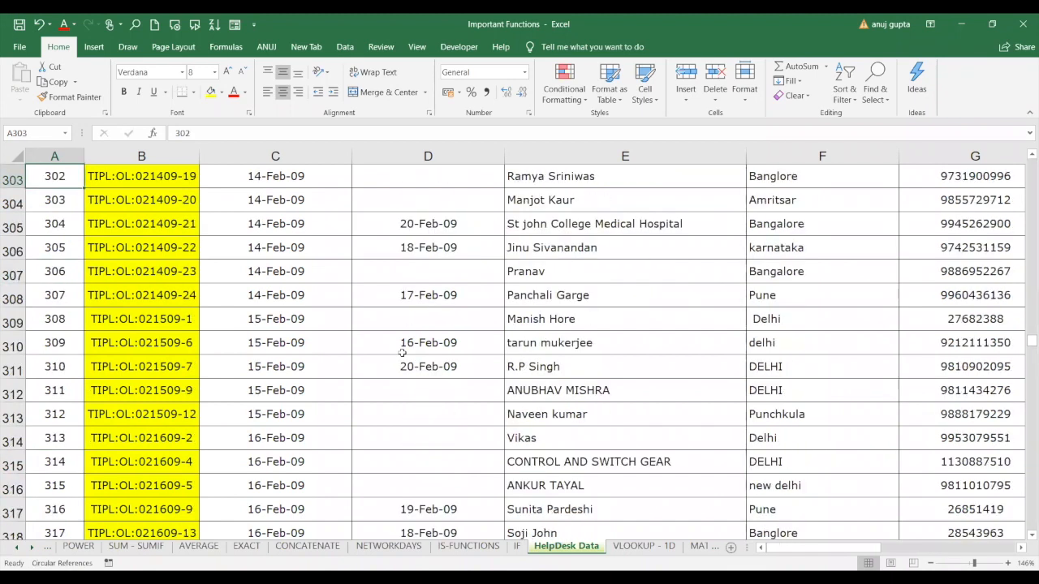
pyautogui.press('Up')
pyautogui.press('Up')
pyautogui.press('Up')
pyautogui.press('Up')
pyautogui.press('Up')
pyautogui.press('Up')
pyautogui.press('Up')
pyautogui.press('Up')
pyautogui.press('Up')
pyautogui.press('Up')
pyautogui.press('Up')
pyautogui.press('Up')
pyautogui.press('Up')
pyautogui.press('Up')
pyautogui.press('Up')
pyautogui.press('Up')
pyautogui.press('Up')
pyautogui.press('Up')
pyautogui.press('Up')
pyautogui.press('Up')
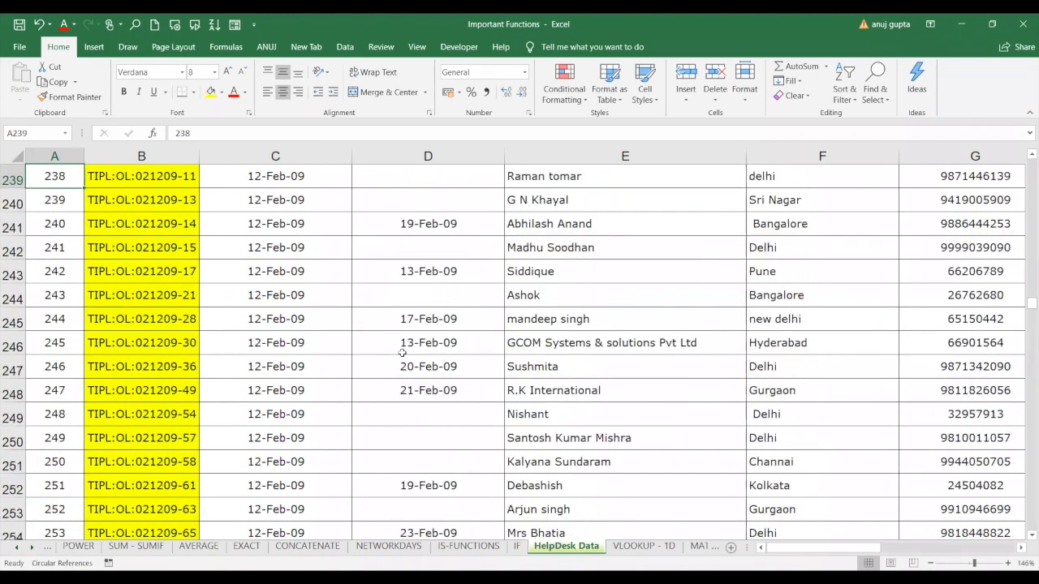
pyautogui.press('Up')
pyautogui.press('Up')
pyautogui.press('Up')
pyautogui.press('Up')
pyautogui.press('Up')
pyautogui.press('Up')
pyautogui.press('Up')
pyautogui.press('Up')
pyautogui.press('Up')
pyautogui.press('Up')
pyautogui.press('Up')
pyautogui.press('Up')
pyautogui.press('Up')
pyautogui.press('Up')
pyautogui.press('Up')
pyautogui.press('Up')
pyautogui.press('Up')
pyautogui.press('Up')
pyautogui.press('Up')
pyautogui.press('Up')
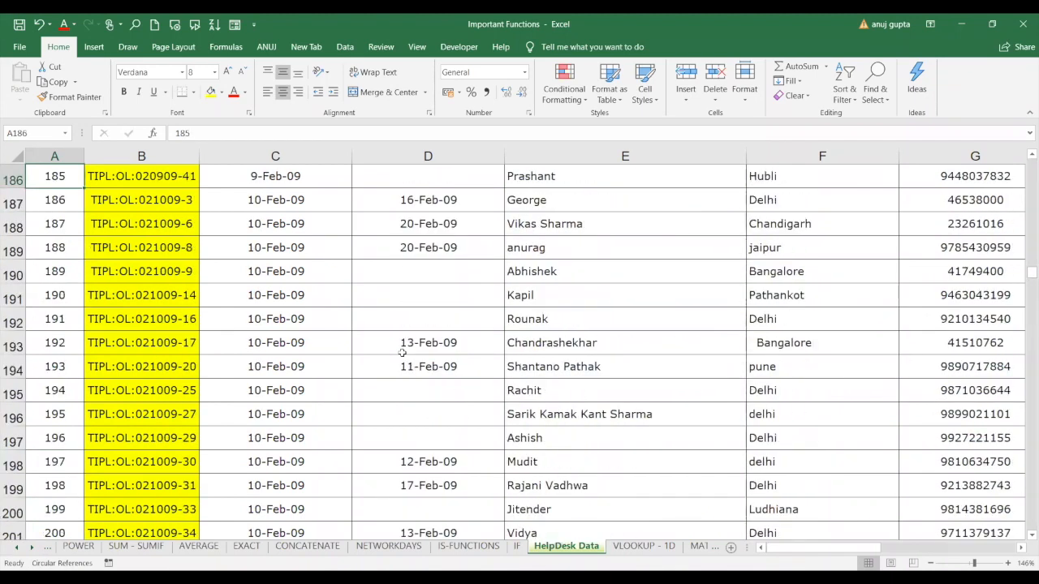
pyautogui.press('Up')
pyautogui.press('Up')
pyautogui.press('Up')
pyautogui.press('Up')
pyautogui.press('Up')
pyautogui.press('Up')
pyautogui.press('Up')
pyautogui.press('Up')
pyautogui.press('Up')
pyautogui.press('Up')
pyautogui.press('Up')
pyautogui.press('Up')
pyautogui.press('Up')
pyautogui.press('Up')
pyautogui.press('Up')
pyautogui.press('Up')
pyautogui.press('Up')
pyautogui.press('Up')
pyautogui.press('Up')
pyautogui.press('Up')
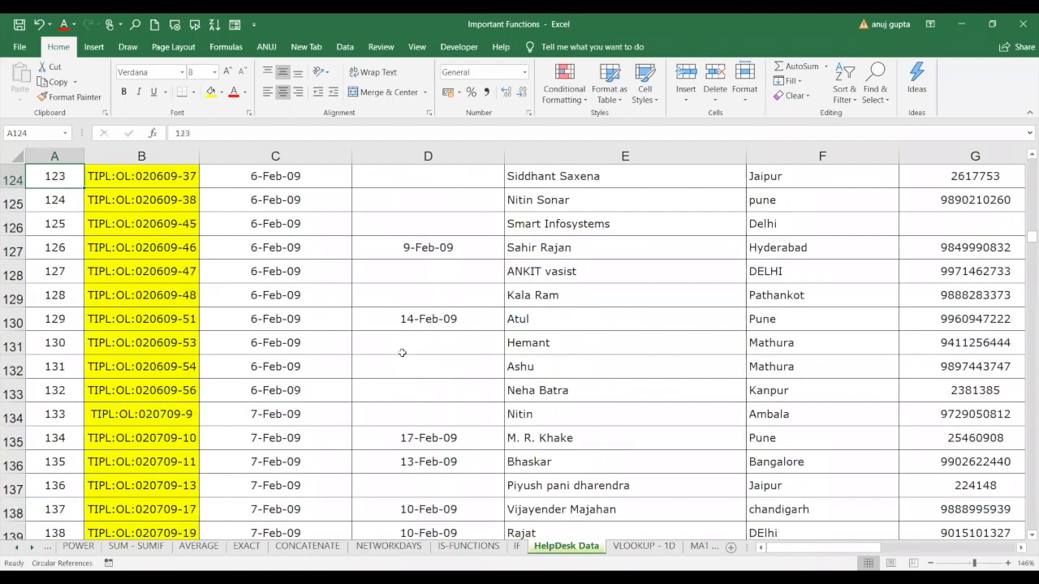
pyautogui.press('Up')
pyautogui.press('Up')
pyautogui.press('Up')
pyautogui.press('Up')
pyautogui.press('Up')
pyautogui.press('Up')
pyautogui.press('Up')
pyautogui.press('Up')
pyautogui.press('Up')
pyautogui.press('Up')
pyautogui.press('Up')
pyautogui.press('Up')
pyautogui.press('Up')
pyautogui.press('Up')
pyautogui.press('Up')
pyautogui.press('Up')
pyautogui.press('Up')
pyautogui.press('Up')
pyautogui.press('Up')
pyautogui.press('Up')
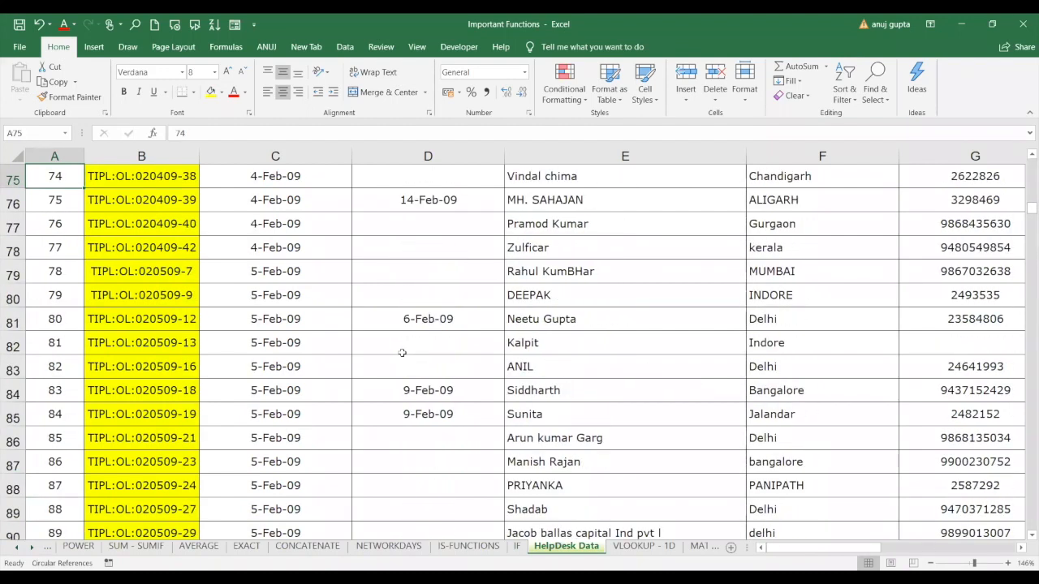
pyautogui.press('Up')
pyautogui.press('Up')
pyautogui.press('Up')
pyautogui.press('Up')
pyautogui.press('Up')
pyautogui.press('Up')
pyautogui.press('Up')
pyautogui.press('Up')
pyautogui.press('Up')
pyautogui.press('Up')
pyautogui.press('Up')
pyautogui.press('Up')
pyautogui.press('Up')
pyautogui.press('Up')
pyautogui.press('Up')
pyautogui.press('Up')
pyautogui.press('Up')
pyautogui.press('Up')
pyautogui.press('Up')
pyautogui.press('Up')
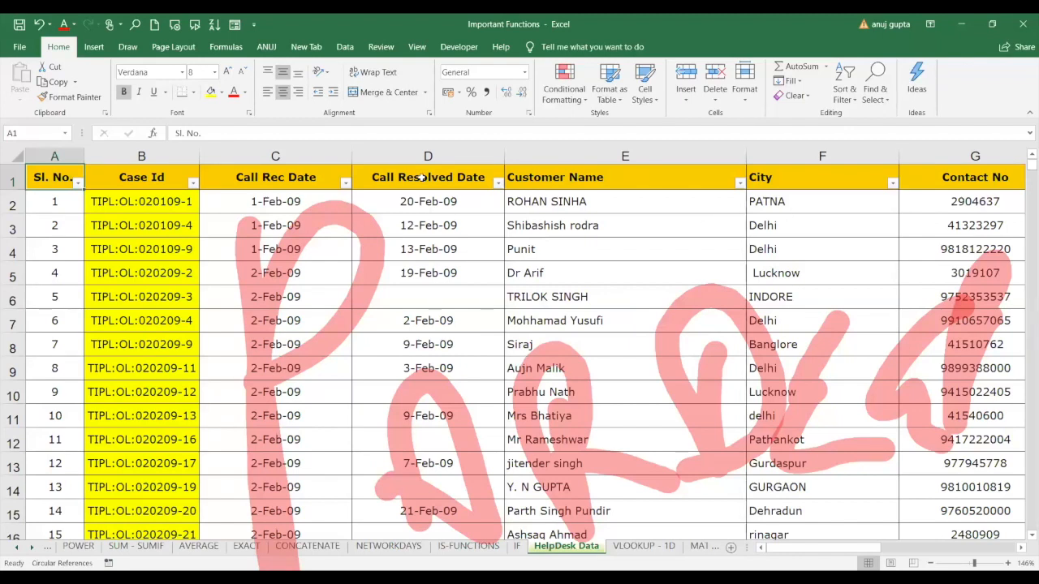
# Step: Erase the red freehand annotation over the help desk table and select the Case Id values in B2:B56
pyautogui.hotkey('alt', 'Tab')
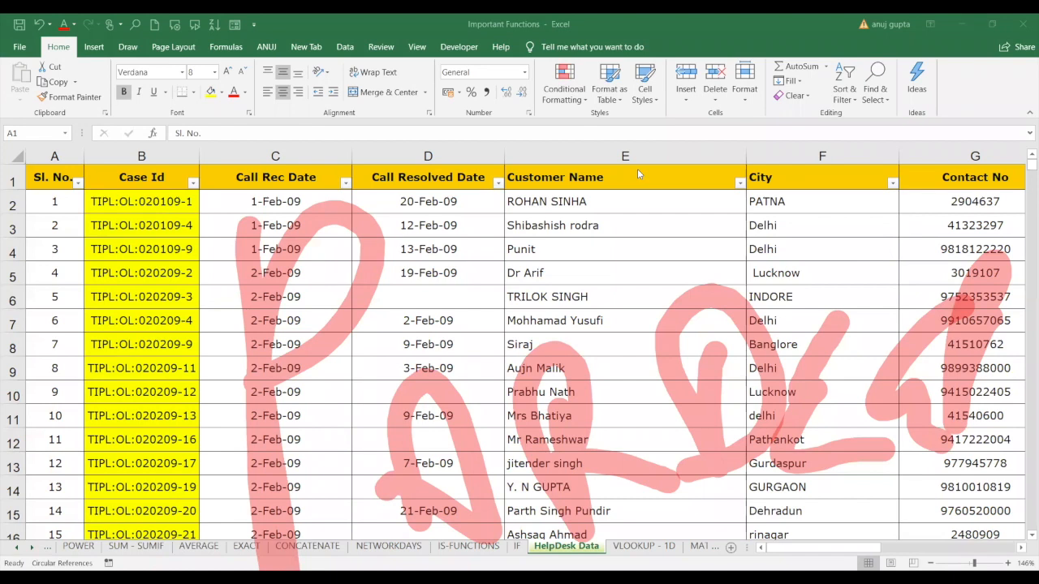
pyautogui.press('e')
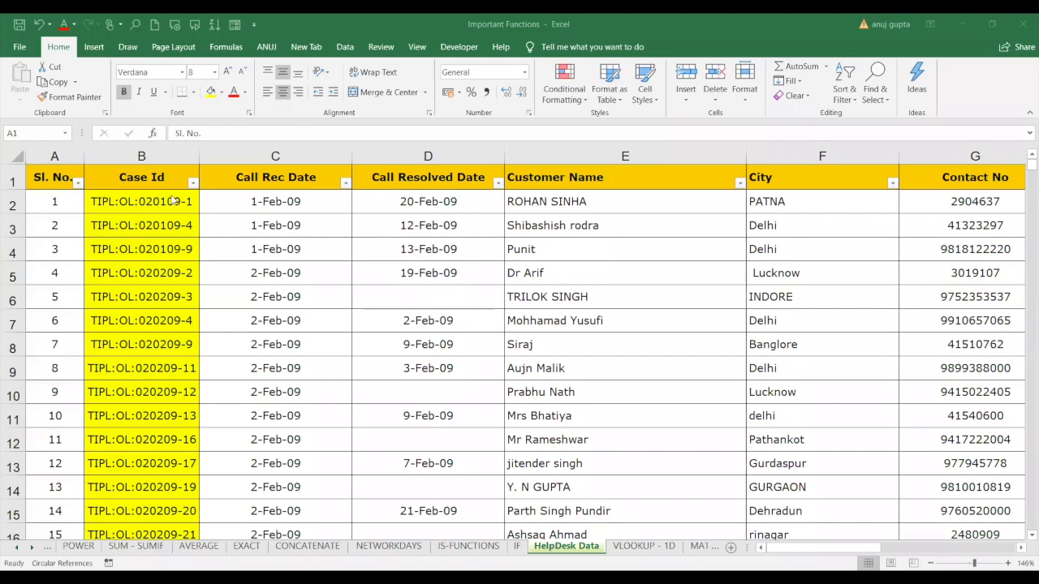
pyautogui.moveTo(172, 201); pyautogui.dragTo(198, 496)
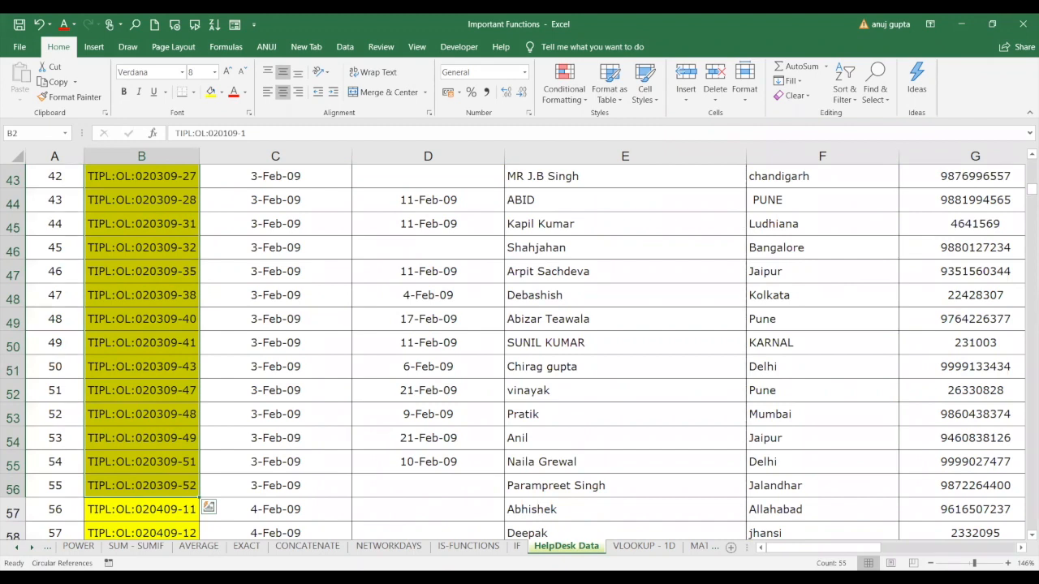
# Step: Go back up through the help desk records from about row 53 to the header row
pyautogui.click(241, 420)
pyautogui.press('Up')
pyautogui.press('Up')
pyautogui.press('Up')
pyautogui.press('Up')
pyautogui.press('Up')
pyautogui.press('Up')
pyautogui.press('Up')
pyautogui.press('Up')
pyautogui.press('Up')
pyautogui.press('Up')
pyautogui.press('Up')
pyautogui.press('Up')
pyautogui.press('Up')
pyautogui.press('Up')
pyautogui.press('Up')
pyautogui.press('Up')
pyautogui.press('Up')
pyautogui.press('Up')
pyautogui.press('Up')
pyautogui.press('Up')
pyautogui.press('Up')
pyautogui.press('Up')
pyautogui.press('Up')
pyautogui.press('Up')
pyautogui.press('Up')
pyautogui.press('Up')
pyautogui.press('Up')
pyautogui.press('Up')
pyautogui.press('Up')
pyautogui.press('Up')
pyautogui.press('Up')
pyautogui.press('Up')
pyautogui.press('Up')
pyautogui.press('Up')
pyautogui.press('Up')
pyautogui.press('Up')
pyautogui.press('Up')
pyautogui.press('Up')
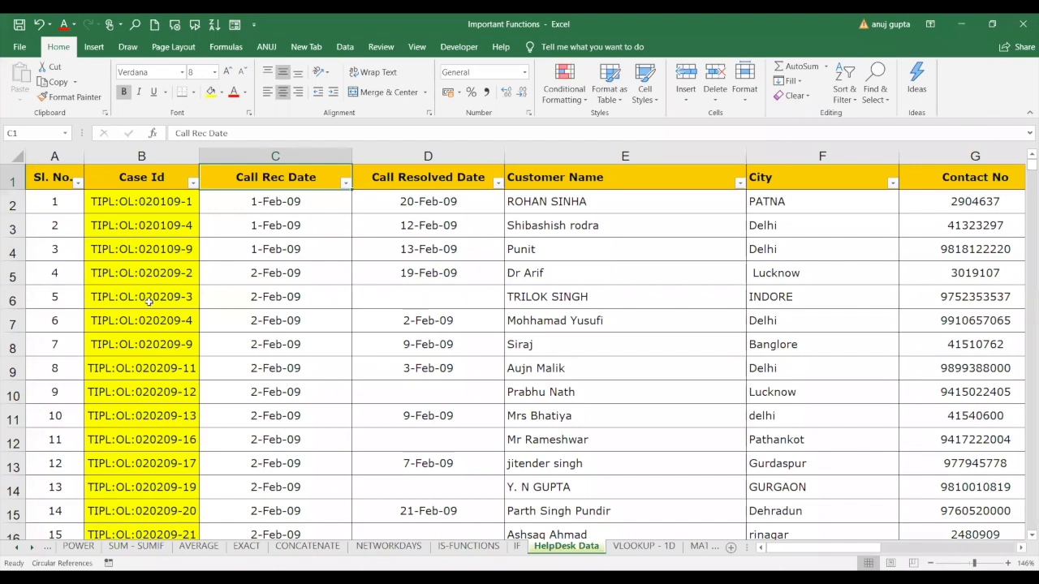
# Step: Go through the individual Case Id values one by one from B2 down to B13
pyautogui.click(156, 211)
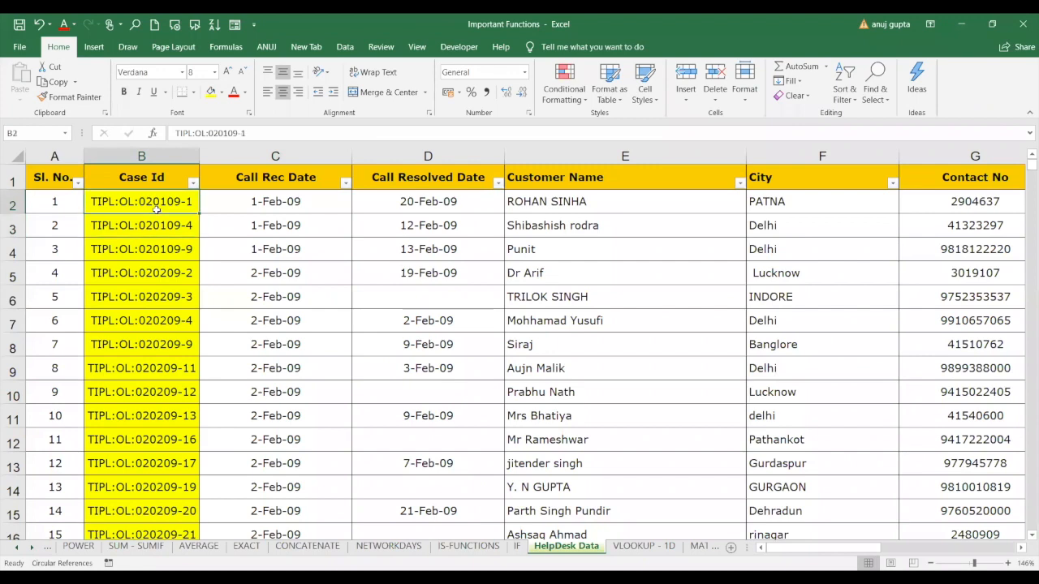
pyautogui.click(160, 222)
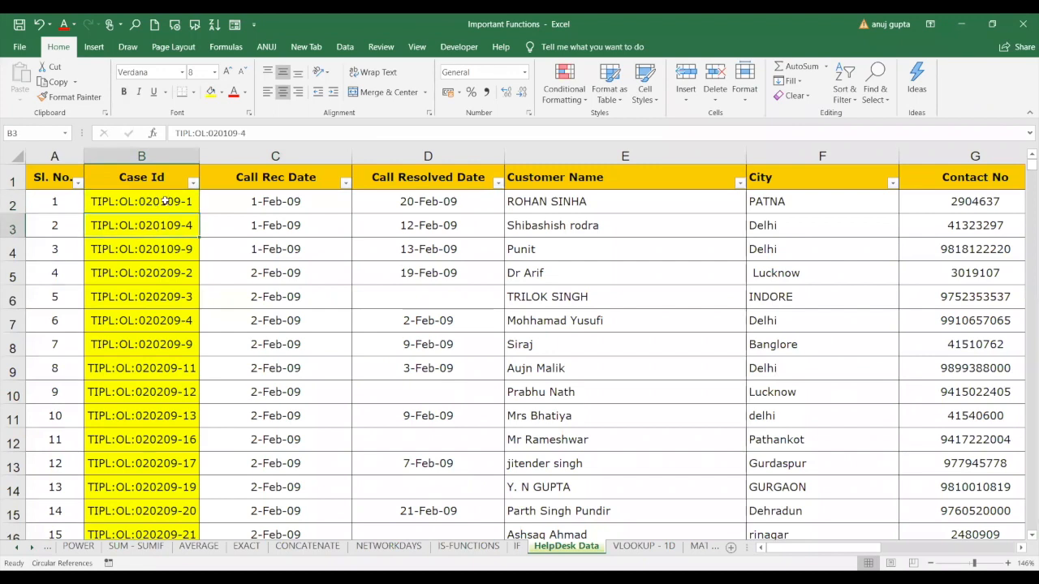
pyautogui.click(165, 201)
pyautogui.press('Down')
pyautogui.press('Down')
pyautogui.press('Down')
pyautogui.press('Down')
pyautogui.press('Down')
pyautogui.press('Down')
pyautogui.press('Down')
pyautogui.press('Down')
pyautogui.press('Down')
pyautogui.press('Down')
pyautogui.press('Down')
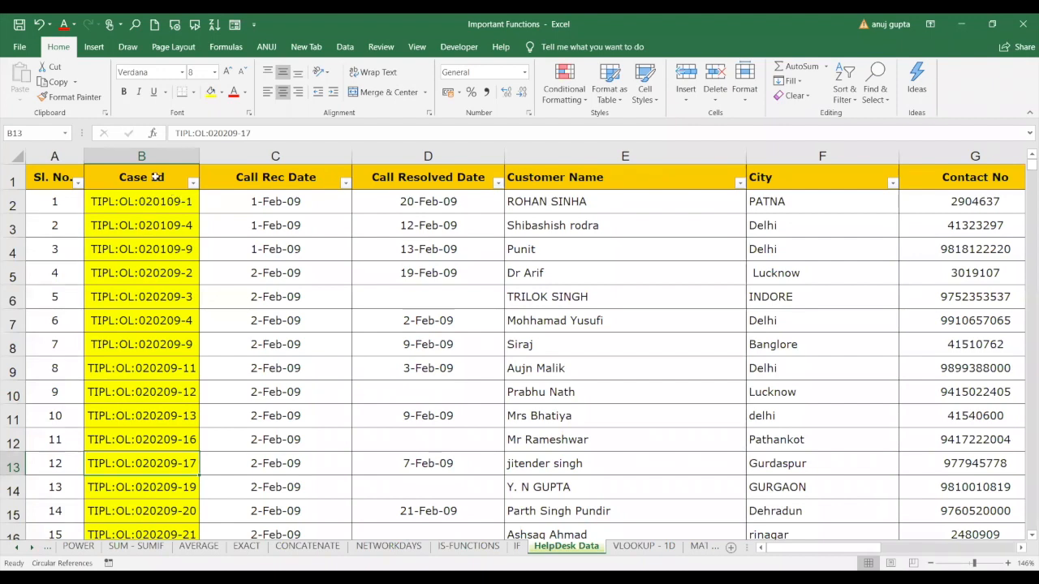
# Step: Compare the Case Id column with the call detail columns beside it, selecting blocks from Call Rec Date onward and ending with C2:F14
pyautogui.moveTo(229, 177); pyautogui.dragTo(866, 393)
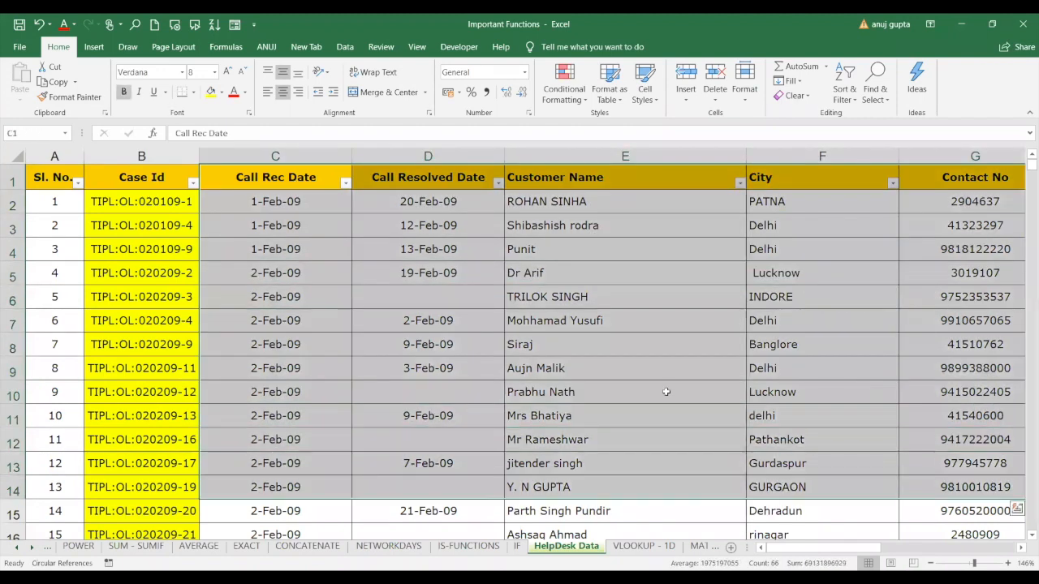
pyautogui.click(145, 195)
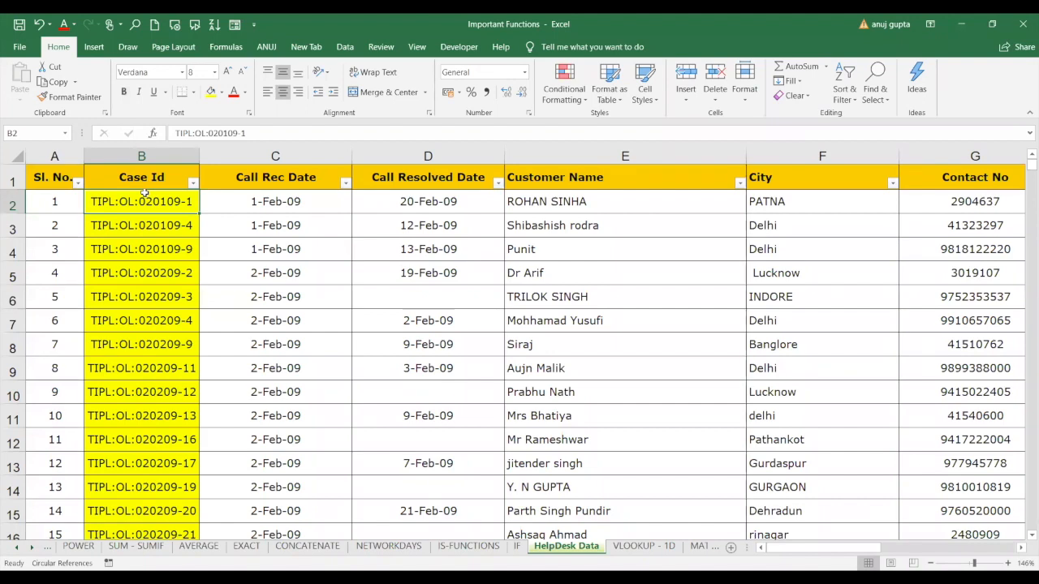
pyautogui.moveTo(225, 178); pyautogui.dragTo(958, 489)
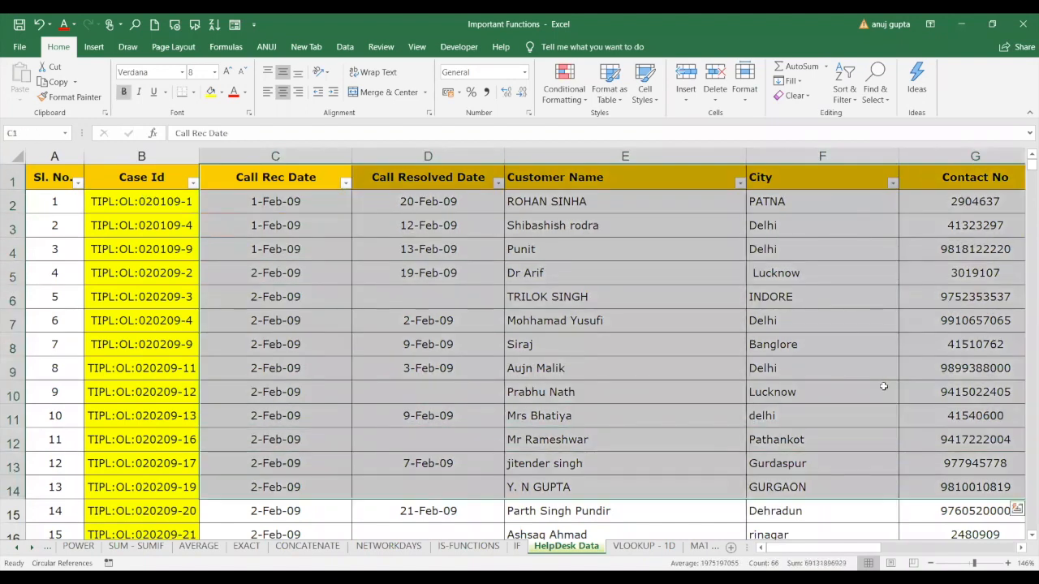
pyautogui.click(37, 259)
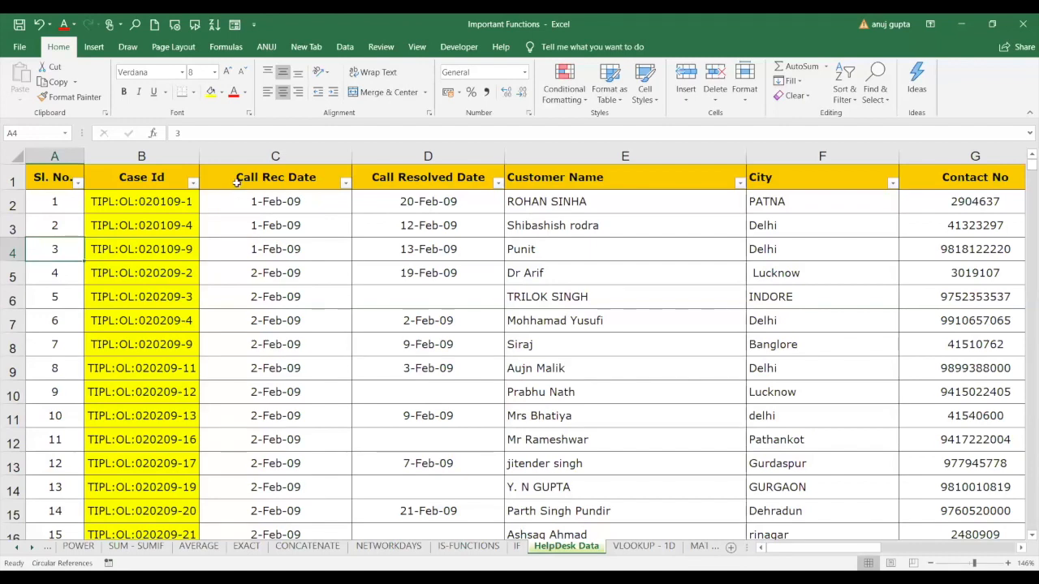
pyautogui.moveTo(236, 187); pyautogui.dragTo(861, 532)
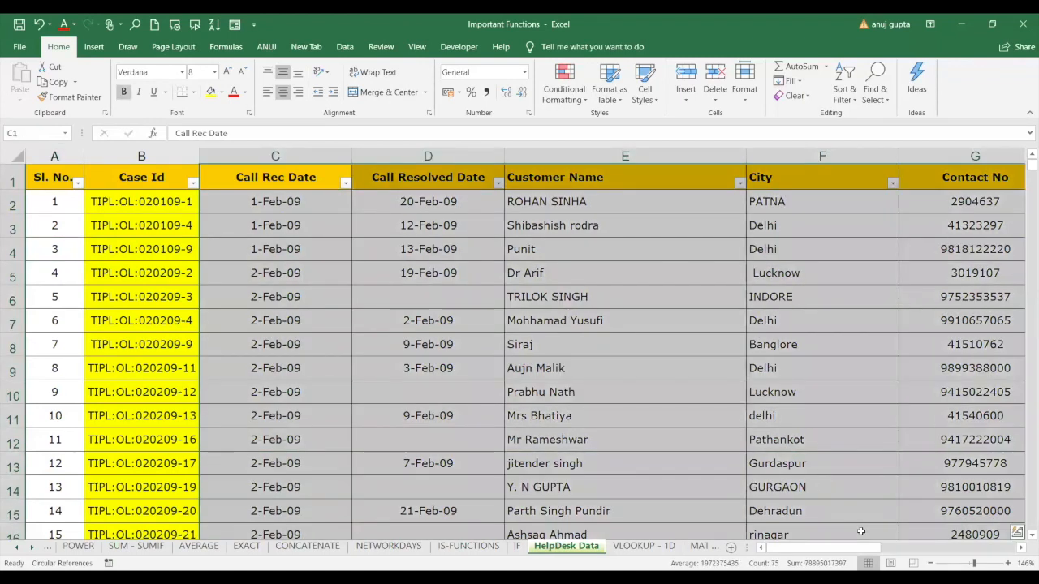
pyautogui.click(72, 305)
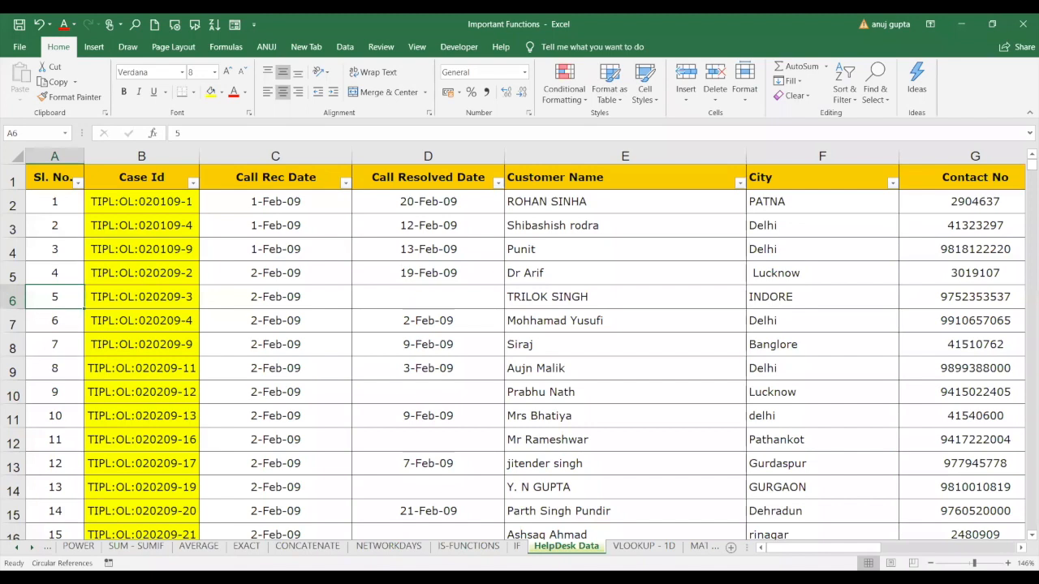
pyautogui.click(172, 213)
pyautogui.moveTo(210, 206); pyautogui.dragTo(824, 486)
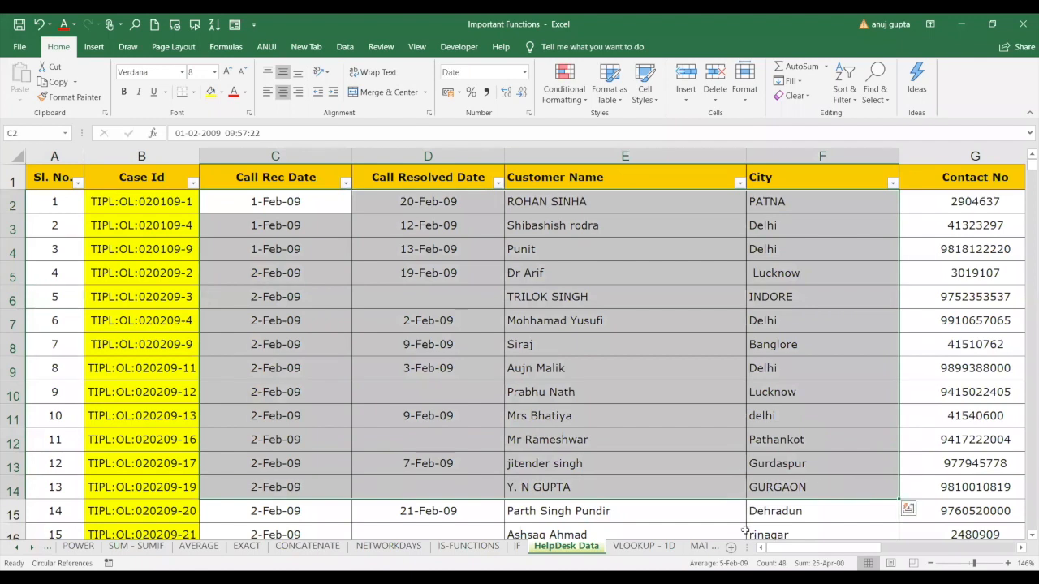
# Step: Open the VLOOKUP - 1D sheet and look up through its Case Id list to the header row
pyautogui.click(643, 546)
pyautogui.click(509, 472)
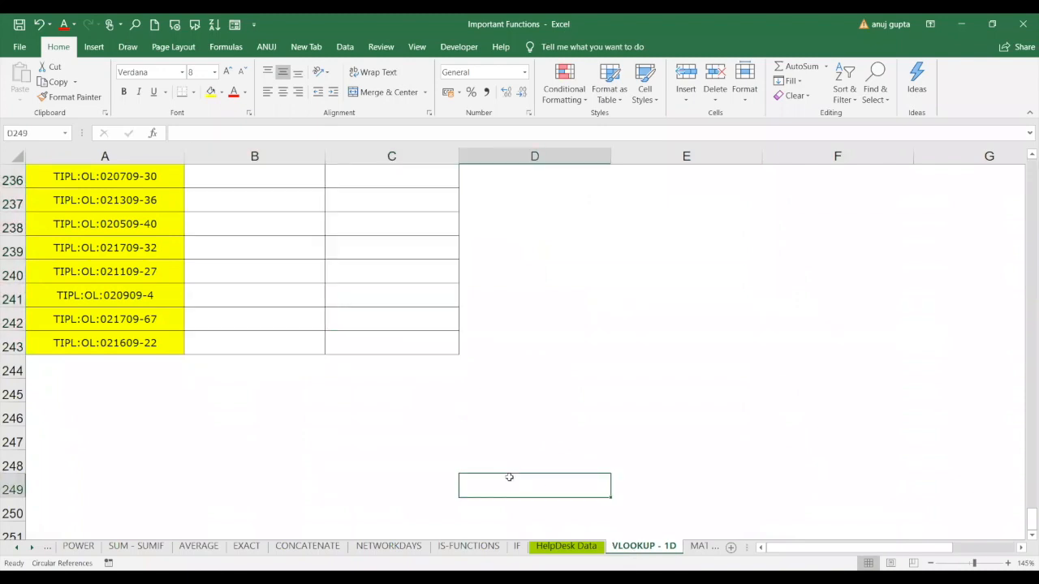
pyautogui.press('Up')
pyautogui.press('Up')
pyautogui.press('Up')
pyautogui.press('Up')
pyautogui.press('Up')
pyautogui.press('Up')
pyautogui.press('Up')
pyautogui.press('Up')
pyautogui.press('Up')
pyautogui.press('Up')
pyautogui.press('Up')
pyautogui.press('Up')
pyautogui.press('Up')
pyautogui.press('Up')
pyautogui.press('Up')
pyautogui.press('Up')
pyautogui.press('Up')
pyautogui.press('Up')
pyautogui.press('Up')
pyautogui.press('Up')
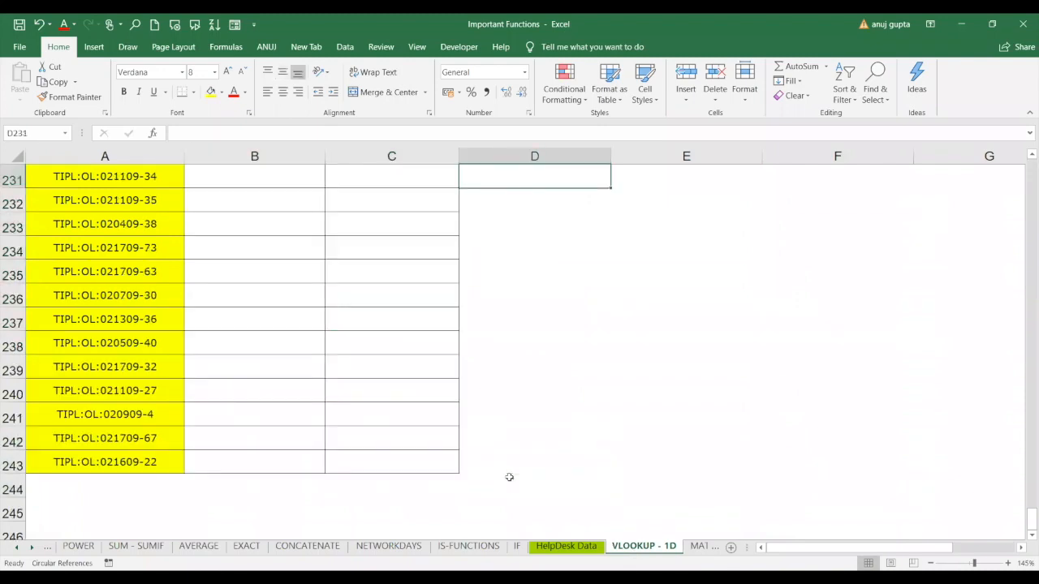
pyautogui.press('Up')
pyautogui.press('Up')
pyautogui.press('Up')
pyautogui.press('Up')
pyautogui.press('Up')
pyautogui.press('Up')
pyautogui.press('Up')
pyautogui.press('Up')
pyautogui.press('Up')
pyautogui.press('Up')
pyautogui.press('Up')
pyautogui.press('Up')
pyautogui.press('Up')
pyautogui.press('Up')
pyautogui.press('Up')
pyautogui.press('Up')
pyautogui.press('Up')
pyautogui.press('Up')
pyautogui.press('Up')
pyautogui.press('Up')
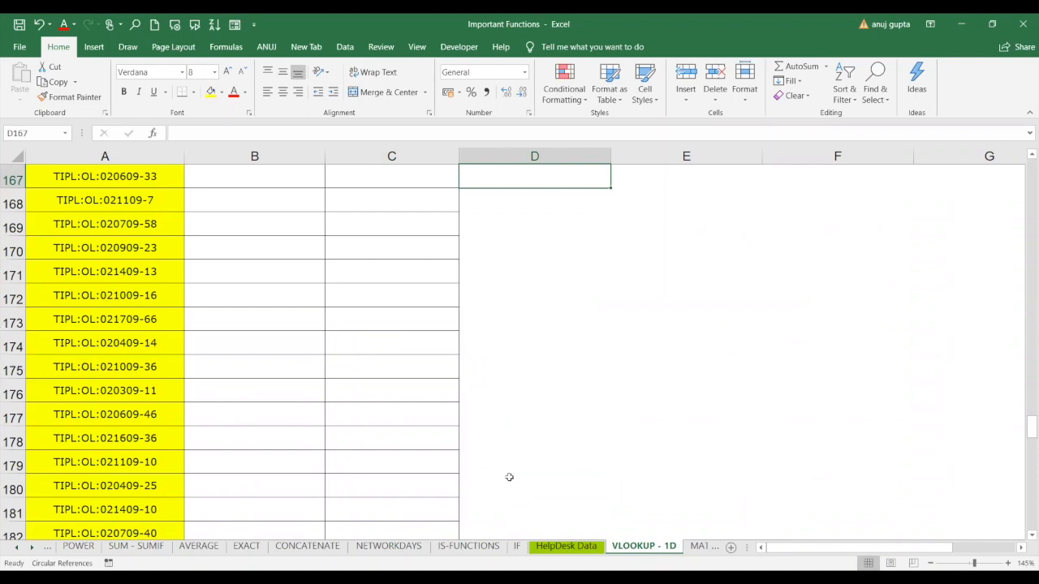
pyautogui.press('Up')
pyautogui.press('Up')
pyautogui.press('Up')
pyautogui.press('Up')
pyautogui.press('Up')
pyautogui.press('Up')
pyautogui.press('Up')
pyautogui.press('Up')
pyautogui.press('Up')
pyautogui.press('Up')
pyautogui.press('Up')
pyautogui.press('Up')
pyautogui.press('Up')
pyautogui.press('Up')
pyautogui.press('Up')
pyautogui.press('Up')
pyautogui.press('Up')
pyautogui.press('Up')
pyautogui.press('Up')
pyautogui.press('Up')
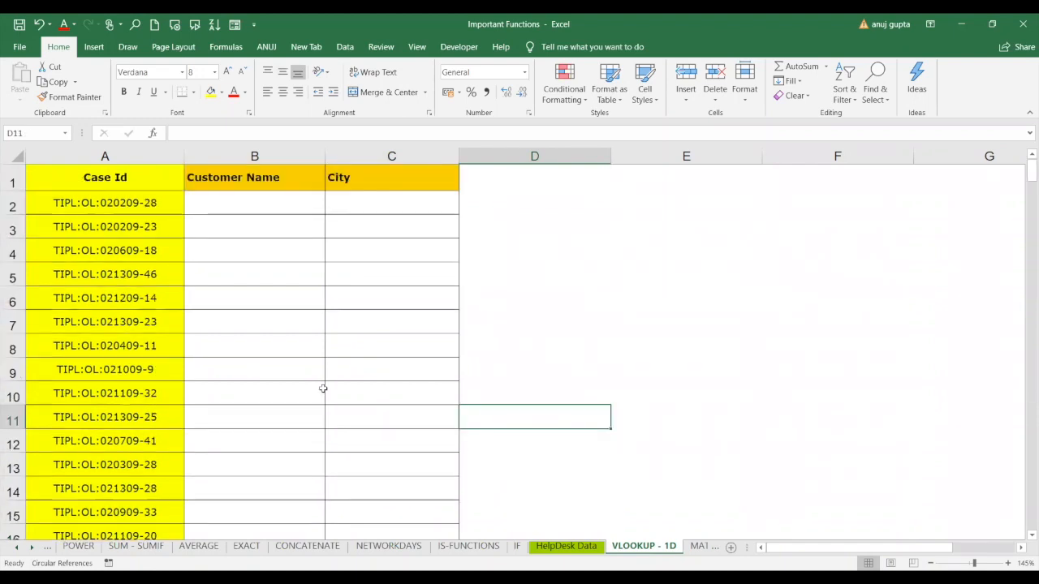
# Step: Point out the empty Customer Name and City cells, B2 and C2, for the first Case Id
pyautogui.click(223, 206)
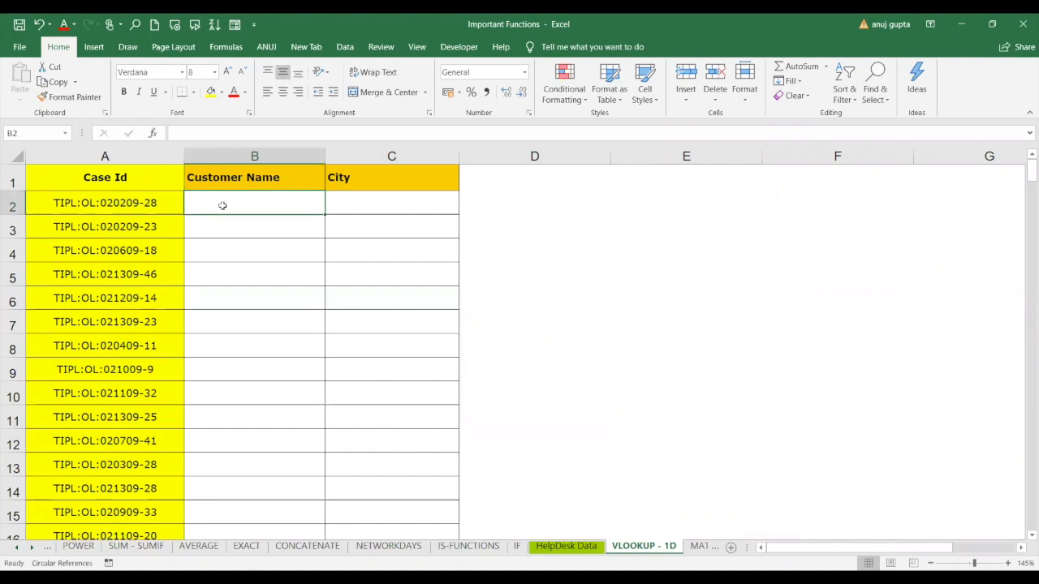
pyautogui.click(353, 203)
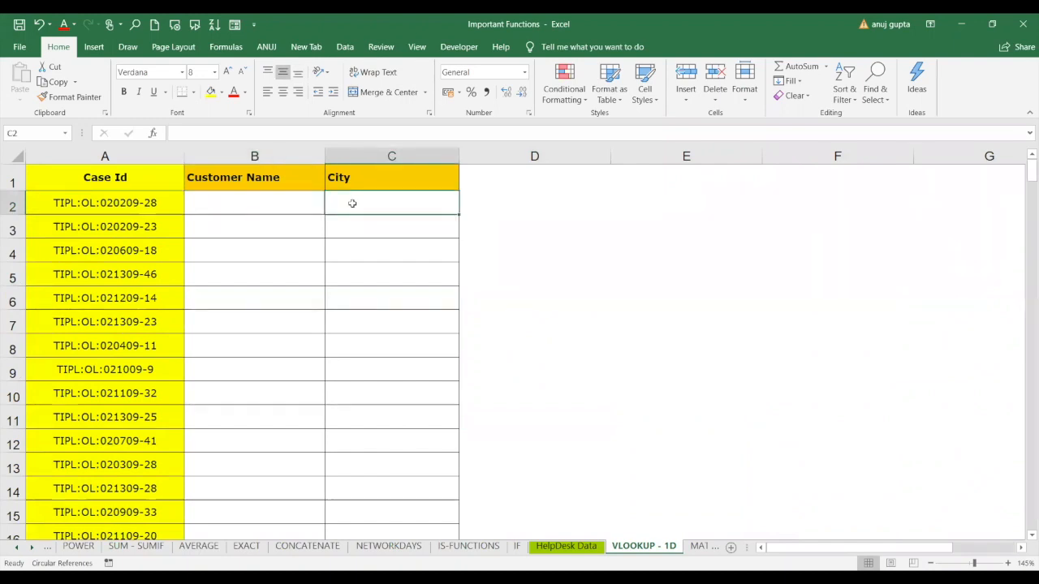
pyautogui.click(257, 198)
pyautogui.click(358, 200)
pyautogui.click(270, 206)
pyautogui.click(368, 209)
# Step: Begin a VLOOKUP formula in cell B2 under Customer Name
pyautogui.click(282, 208)
pyautogui.write('=')
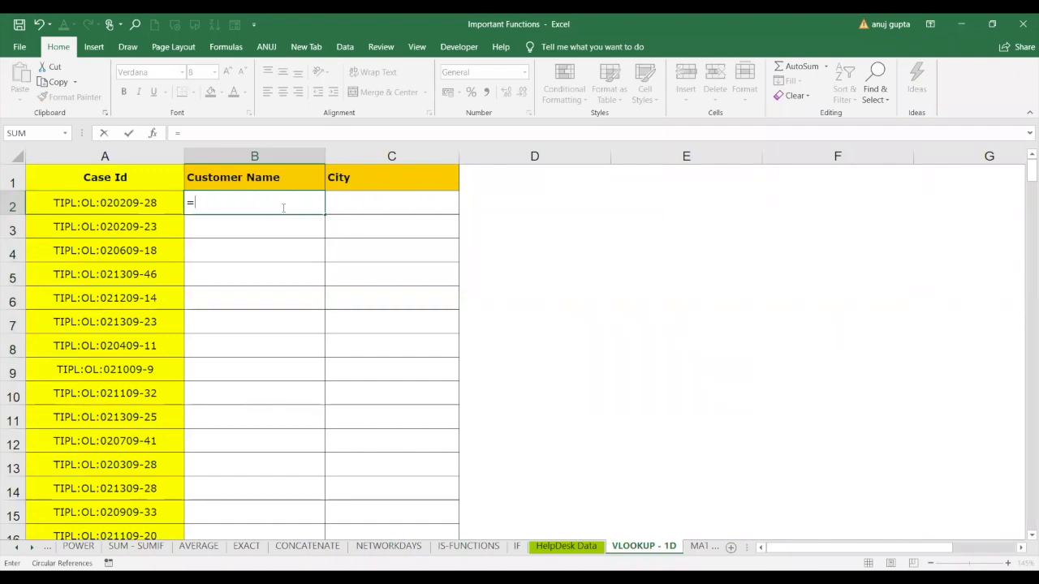
pyautogui.write('VLOOKUP(')
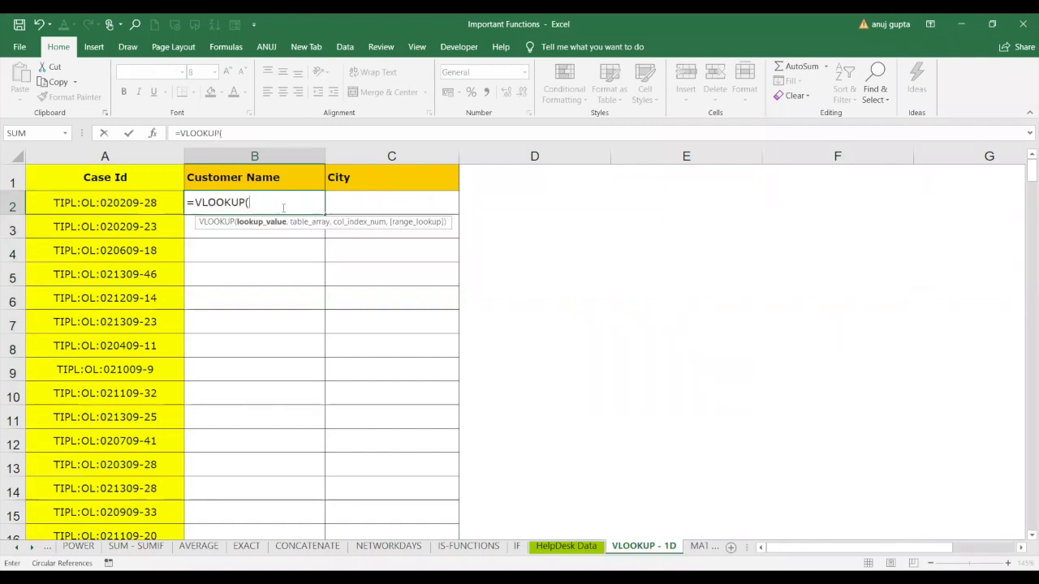
pyautogui.click(132, 203)
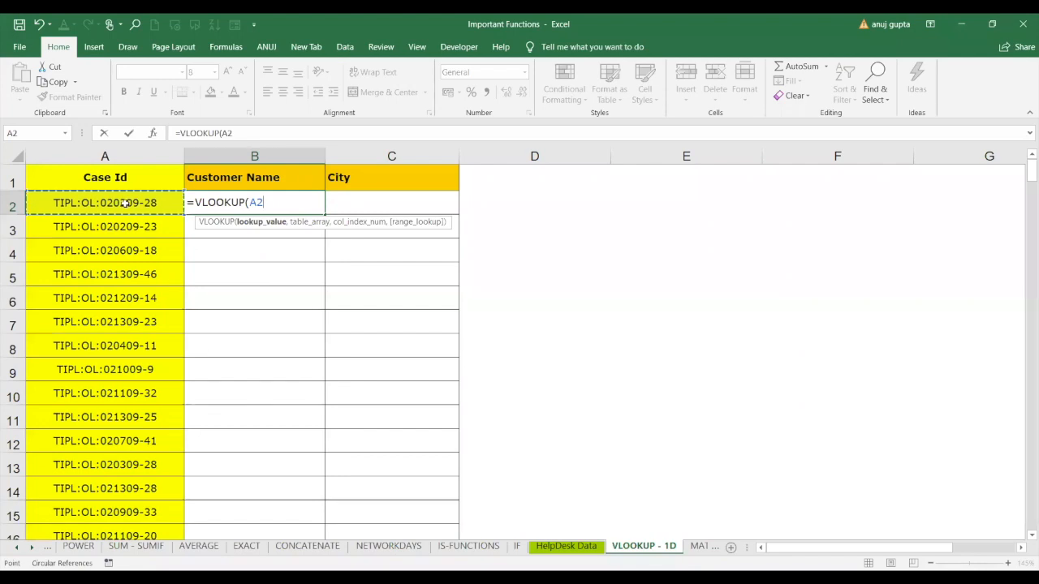
pyautogui.press('F4')
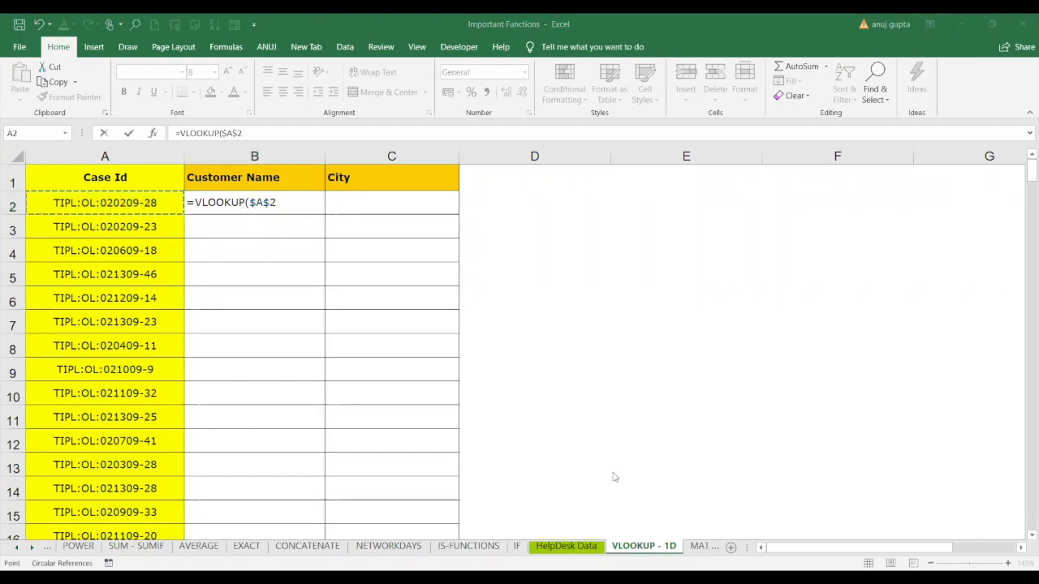
pyautogui.press('BackSpace')
pyautogui.press('BackSpace')
pyautogui.press('BackSpace')
# Step: Set the lookup value to the first Case Id with only its column locked, as $A2, and continue to the table array argument
pyautogui.click(135, 204)
pyautogui.press('F4')
pyautogui.press('F4')
pyautogui.press('F4')
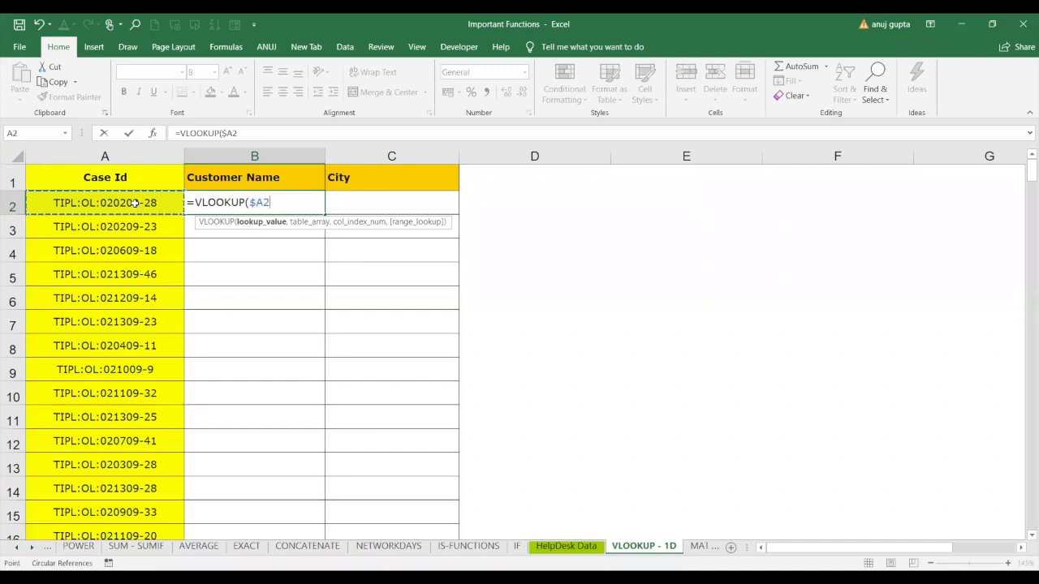
pyautogui.write(',')
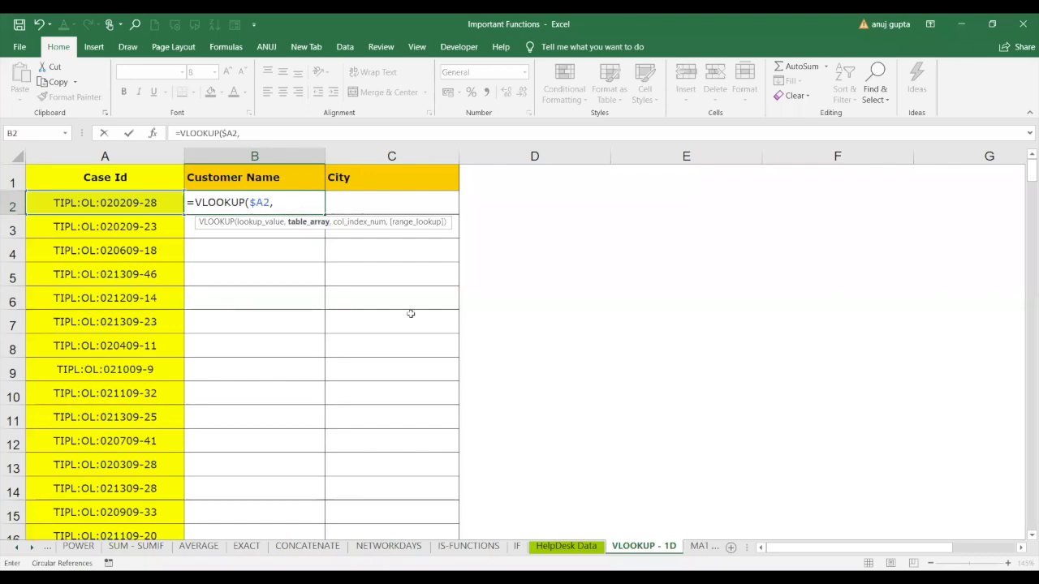
# Step: Reference the range A1:M636 on the HelpDesk Data sheet for the VLOOKUP table array
pyautogui.click(568, 547)
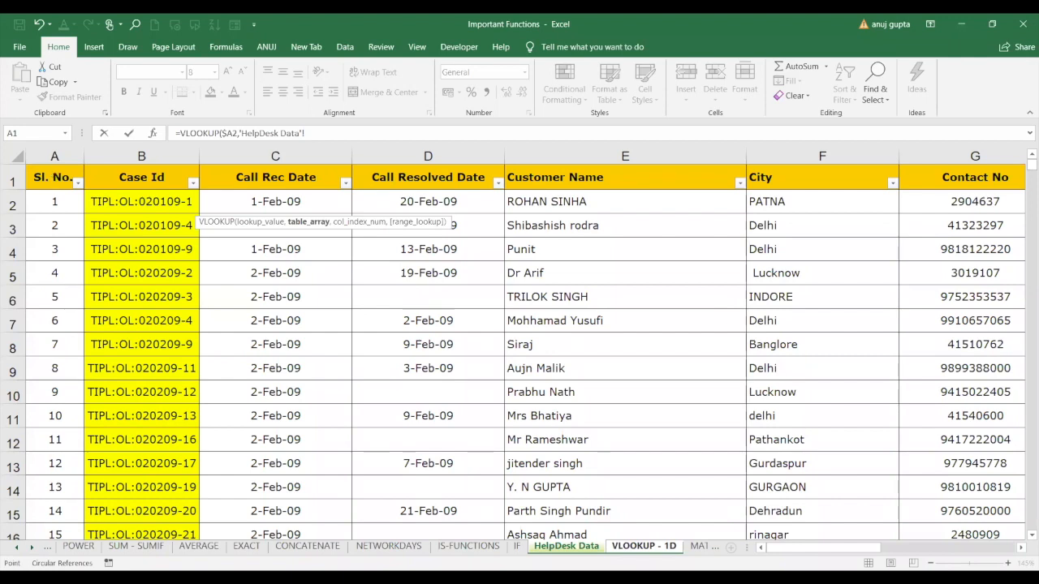
pyautogui.hotkey('ctrl', 'shift', 'End')
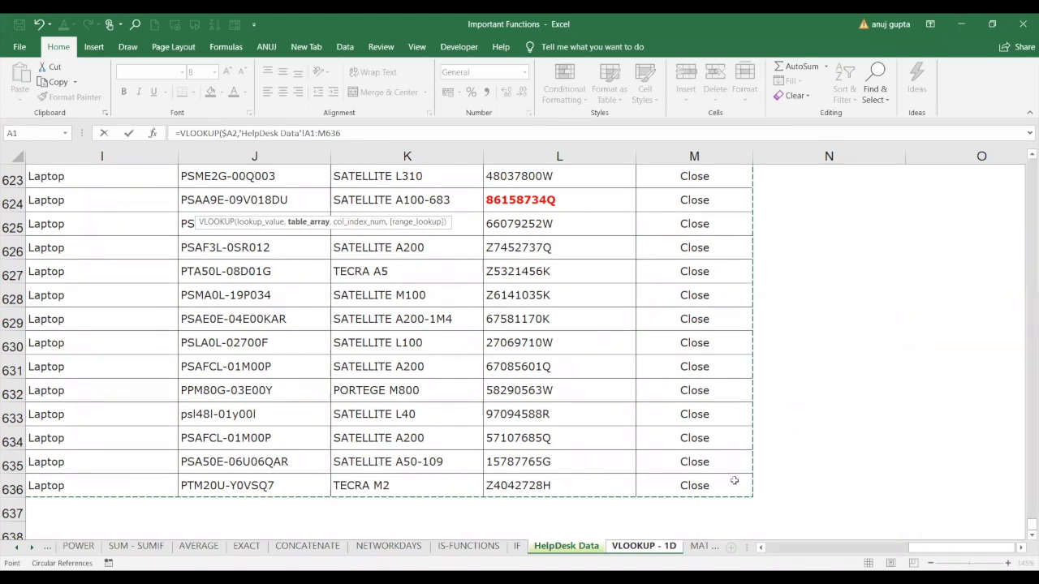
# Step: Try the absolute range $A$1:$M$636 of the HelpDesk Data sheet as the VLOOKUP table array
pyautogui.press('F4')
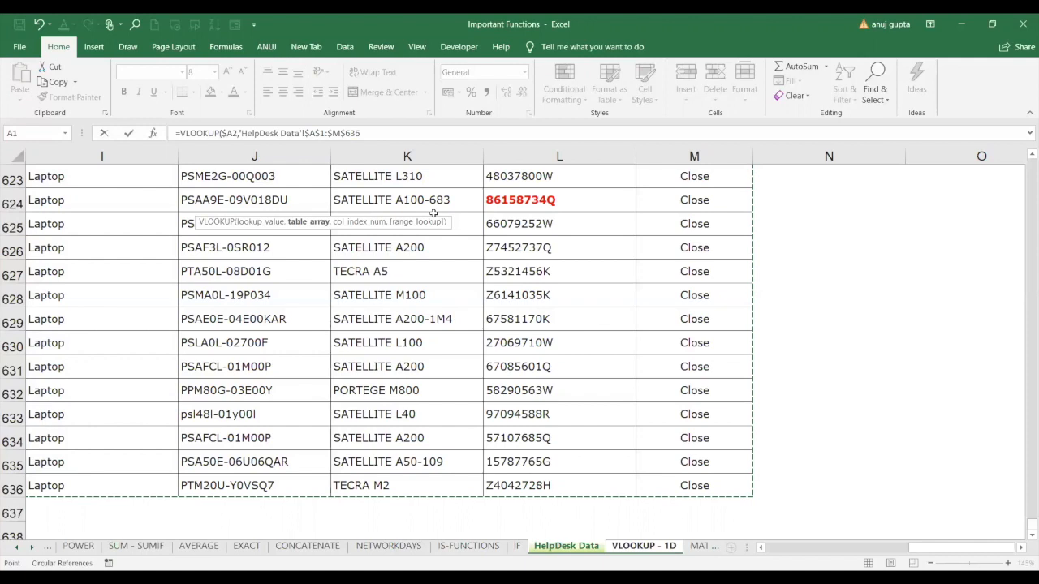
pyautogui.write(',')
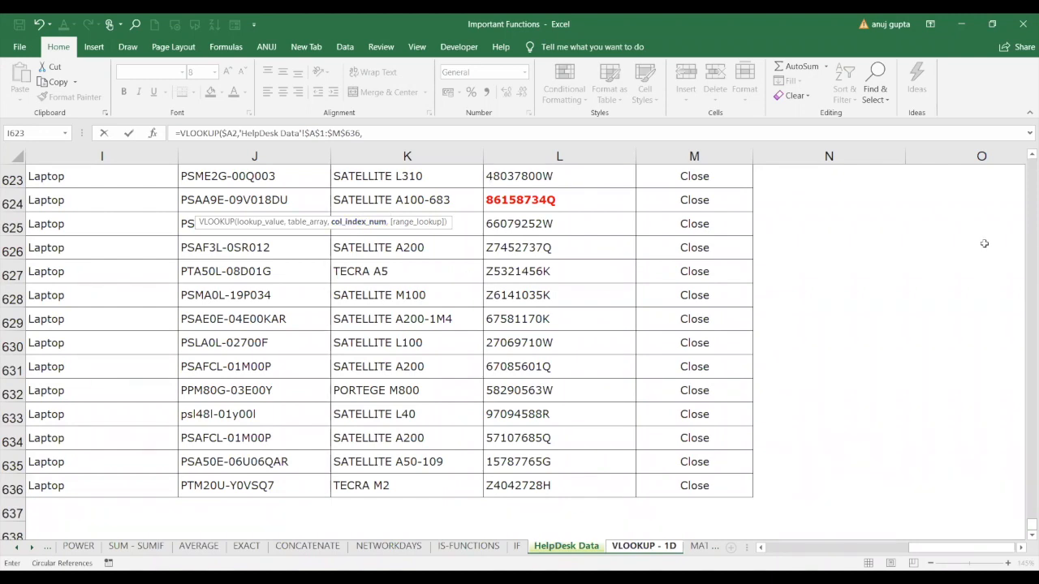
pyautogui.click(1023, 523)
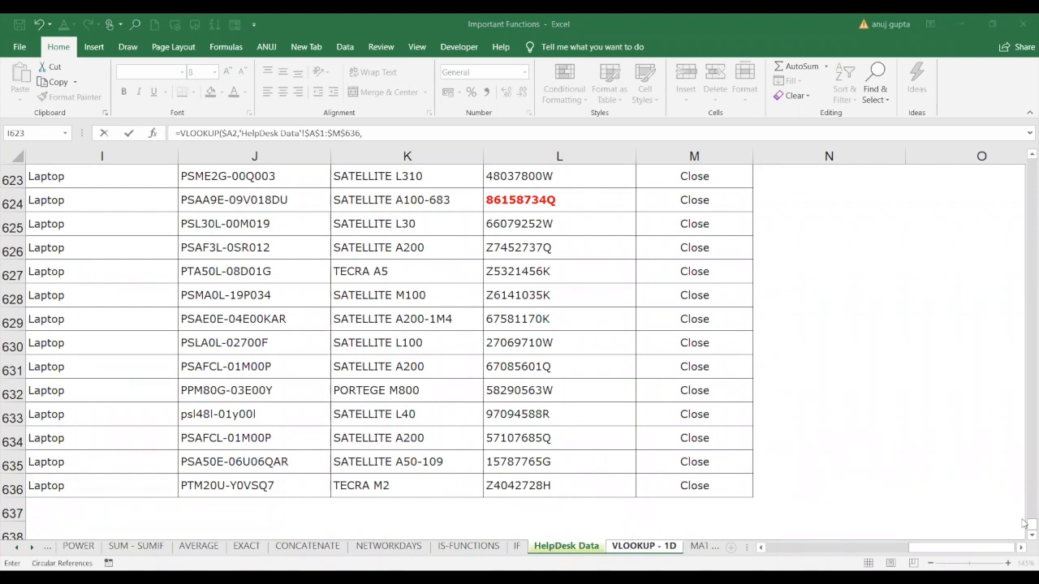
pyautogui.click(1029, 525)
pyautogui.moveTo(1031, 525); pyautogui.dragTo(1025, 167)
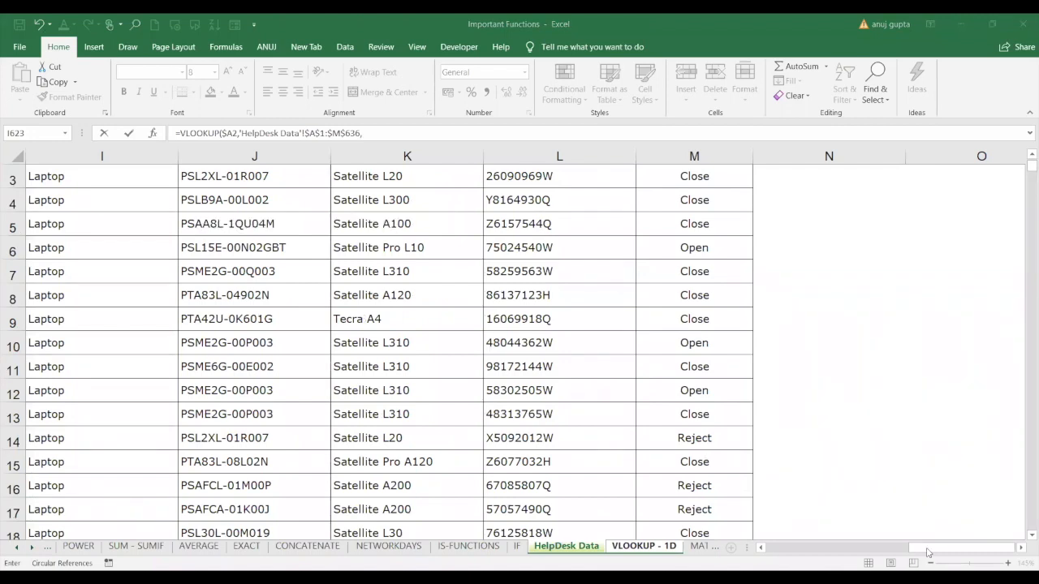
pyautogui.moveTo(920, 544); pyautogui.dragTo(777, 545)
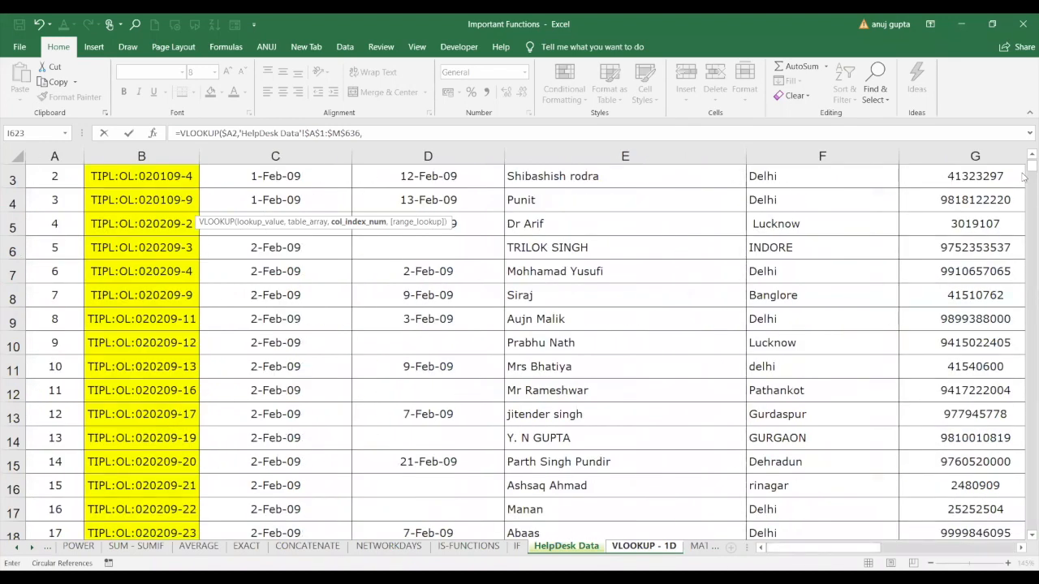
pyautogui.moveTo(1025, 169); pyautogui.dragTo(1027, 159)
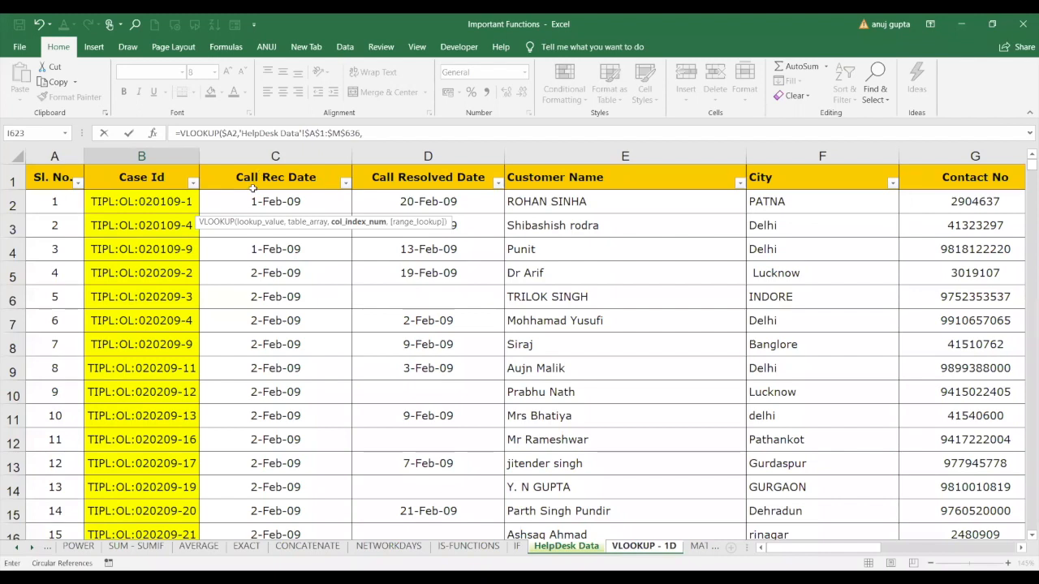
# Step: Replace the VLOOKUP table array with the HelpDesk Data range starting at the Case Id column, as the absolute reference $B$2:$M$636
pyautogui.press('BackSpace')
pyautogui.press('BackSpace')
pyautogui.press('BackSpace')
pyautogui.press('BackSpace')
pyautogui.press('BackSpace')
pyautogui.press('BackSpace')
pyautogui.press('BackSpace')
pyautogui.press('BackSpace')
pyautogui.press('BackSpace')
pyautogui.press('BackSpace')
pyautogui.press('BackSpace')
pyautogui.press('BackSpace')
pyautogui.press('BackSpace')
pyautogui.press('BackSpace')
pyautogui.press('BackSpace')
pyautogui.press('BackSpace')
pyautogui.press('BackSpace')
pyautogui.press('BackSpace')
pyautogui.press('BackSpace')
pyautogui.press('BackSpace')
pyautogui.press('BackSpace')
pyautogui.press('BackSpace')
pyautogui.press('BackSpace')
pyautogui.press('BackSpace')
pyautogui.press('BackSpace')
pyautogui.press('BackSpace')
pyautogui.press('BackSpace')
pyautogui.moveTo(128, 203); pyautogui.dragTo(163, 220)
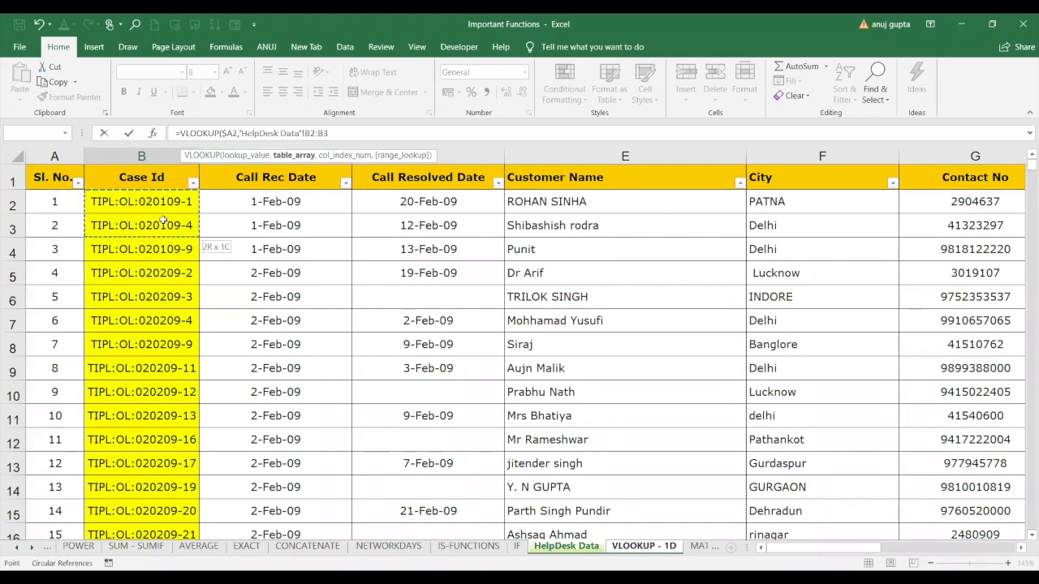
pyautogui.moveTo(163, 221); pyautogui.dragTo(1019, 552)
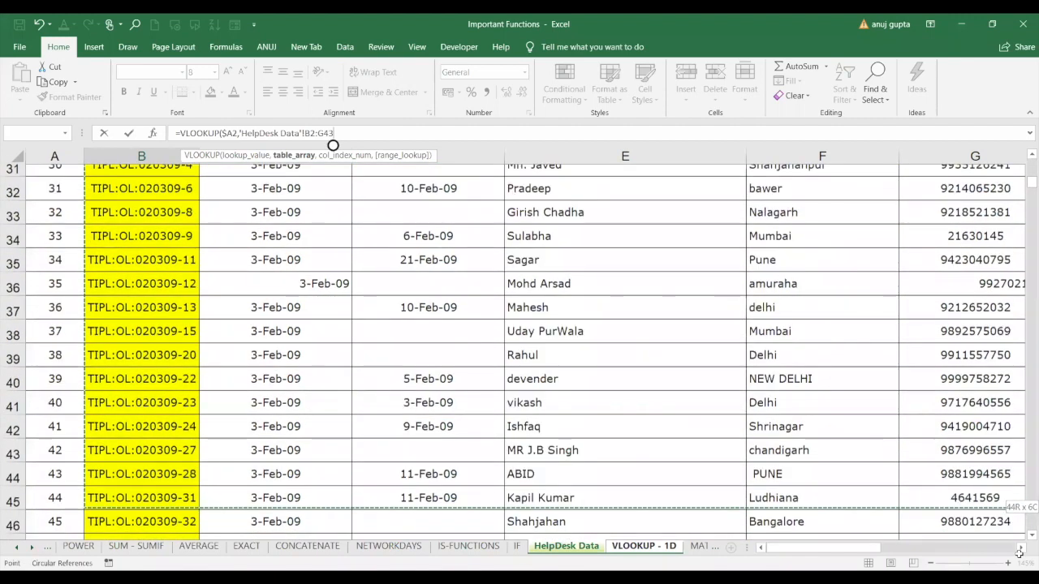
pyautogui.moveTo(1019, 552); pyautogui.dragTo(1025, 472)
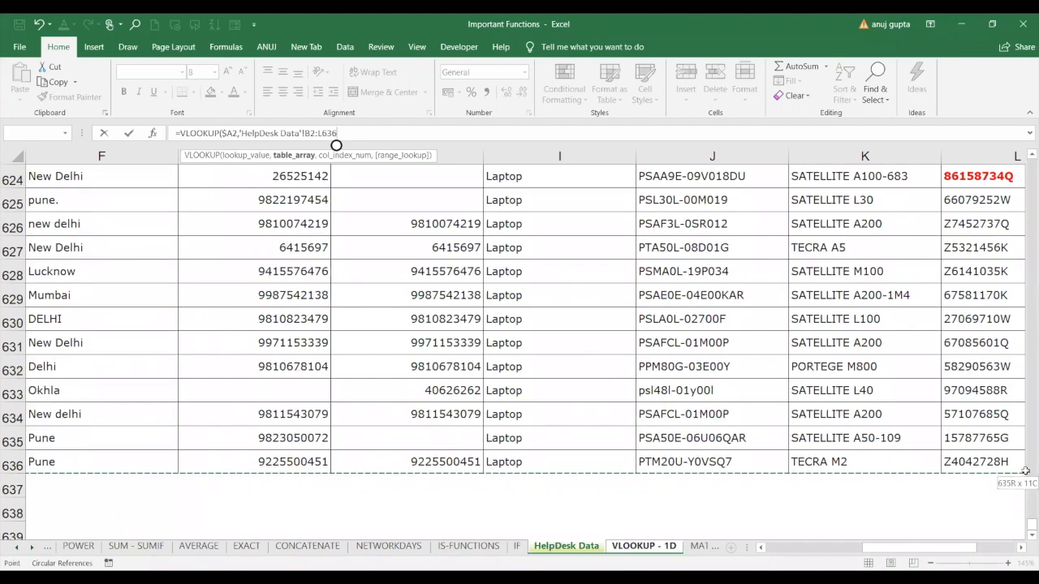
pyautogui.moveTo(1024, 471); pyautogui.dragTo(737, 466)
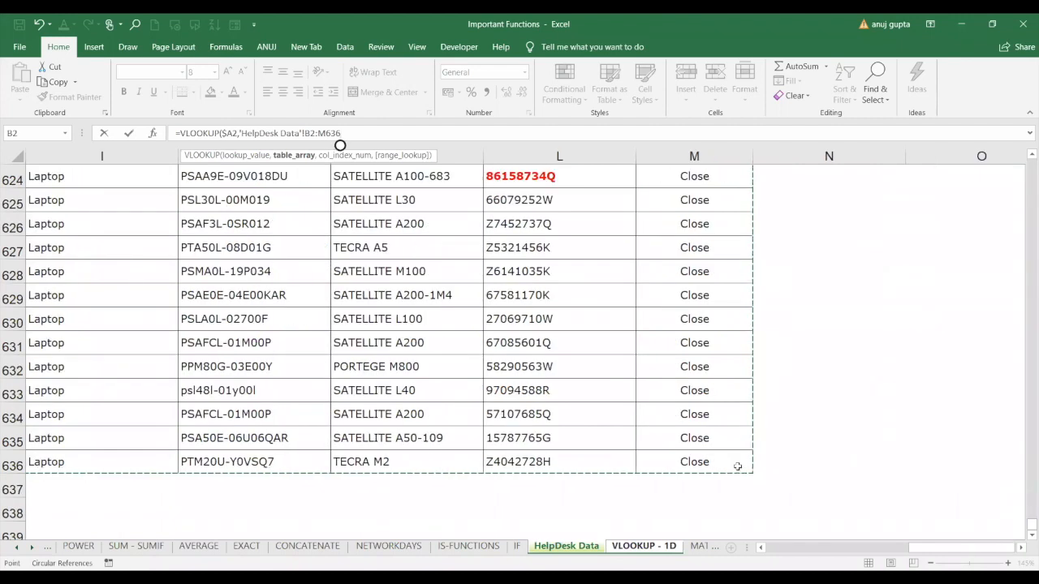
pyautogui.press('F4')
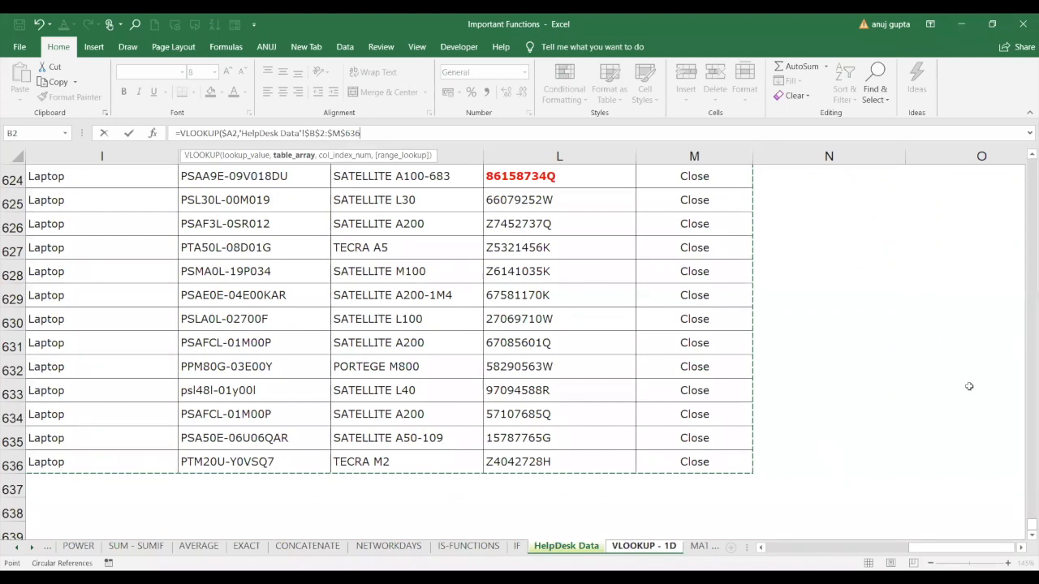
# Step: Set the VLOOKUP column index number to 4 to return the Customer Name column
pyautogui.scroll(20, 1025, 301)
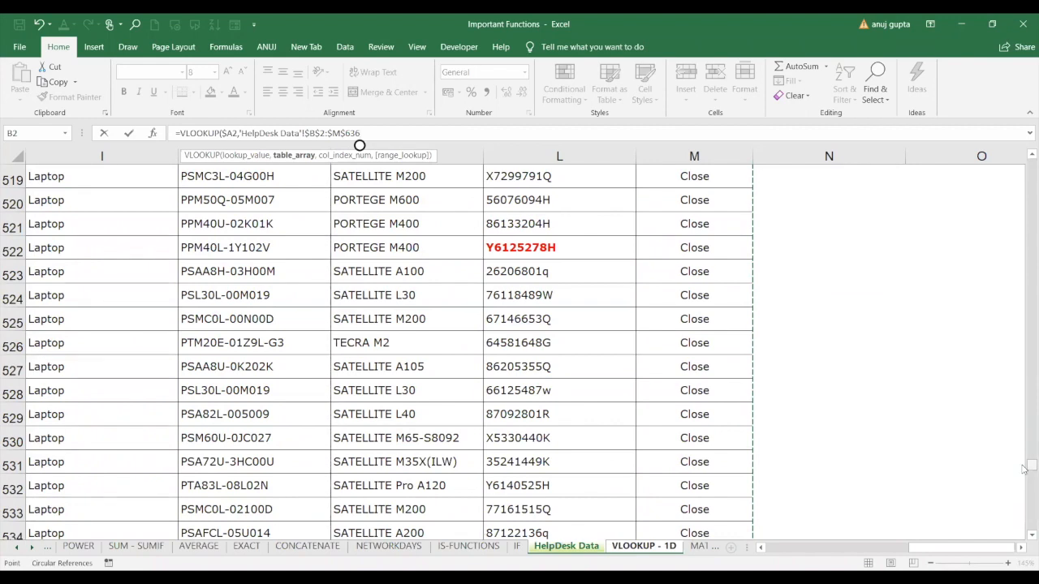
pyautogui.scroll(5, 1025, 336)
pyautogui.scroll(20, 1023, 336)
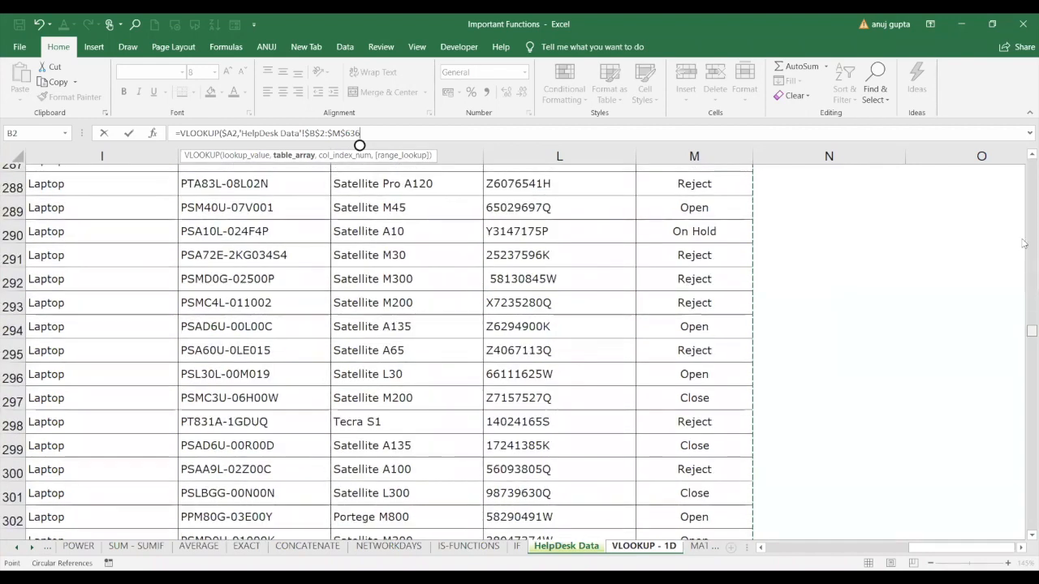
pyautogui.scroll(20, 1025, 165)
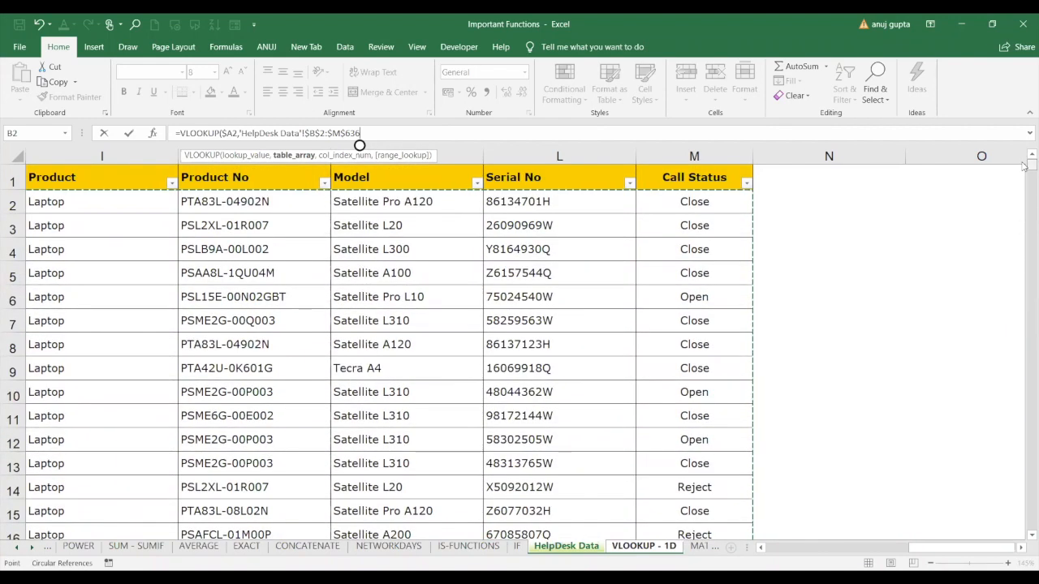
pyautogui.click(795, 552)
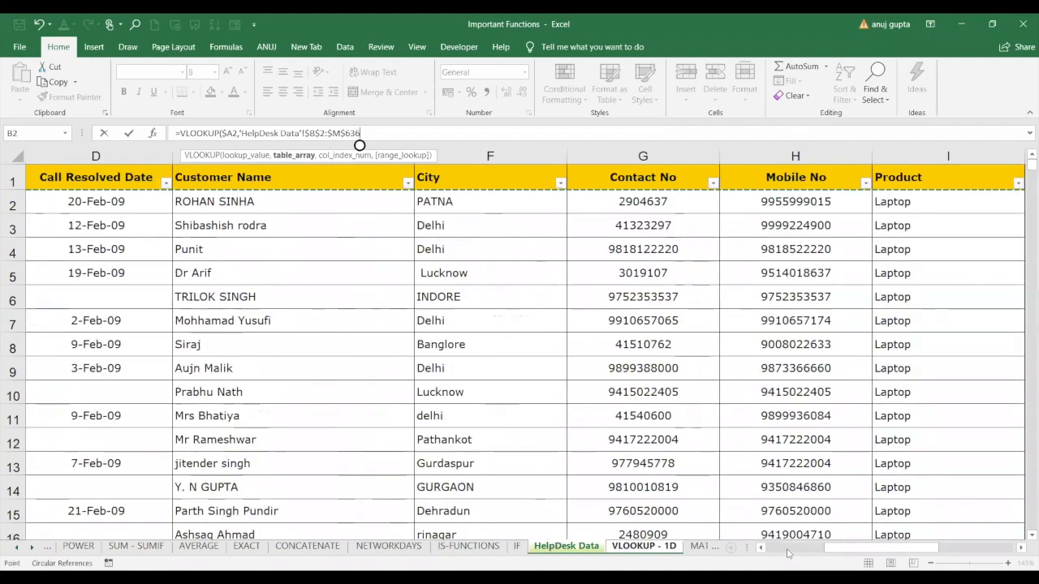
pyautogui.click(785, 555)
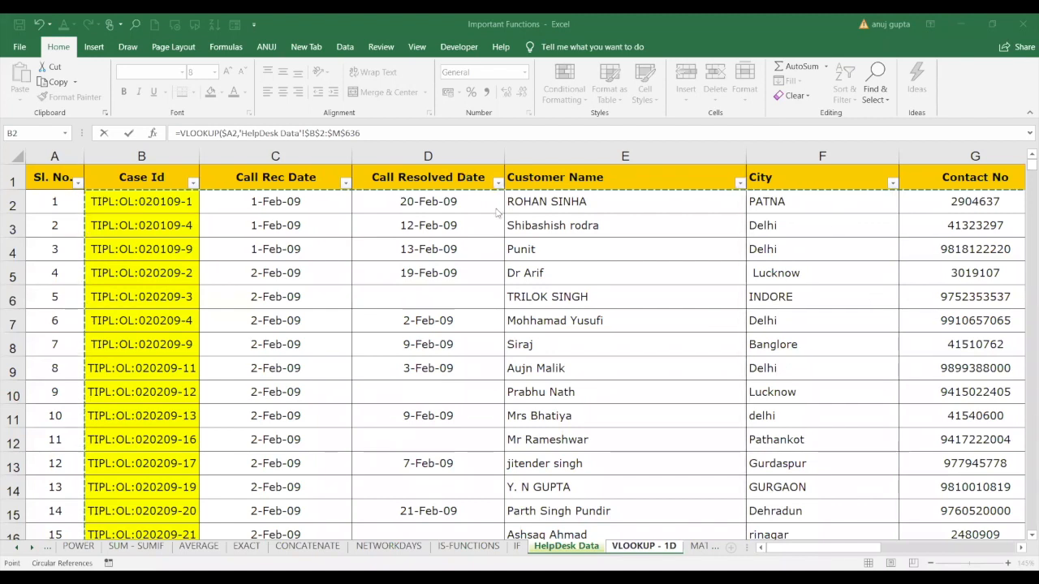
pyautogui.write(',')
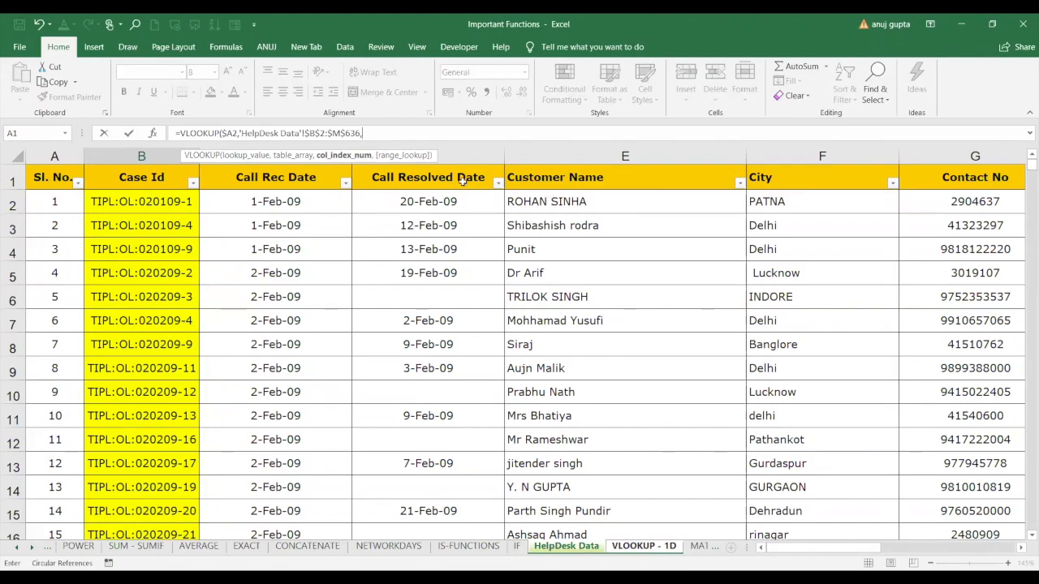
pyautogui.write('4')
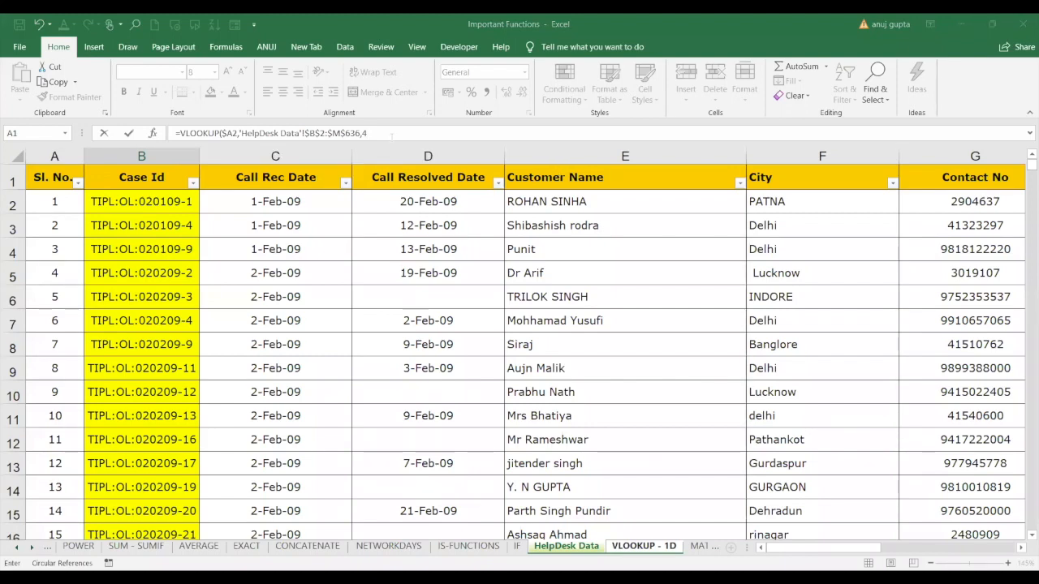
# Step: Set the VLOOKUP range lookup argument to 0 for an exact match and complete the formula
pyautogui.write(',')
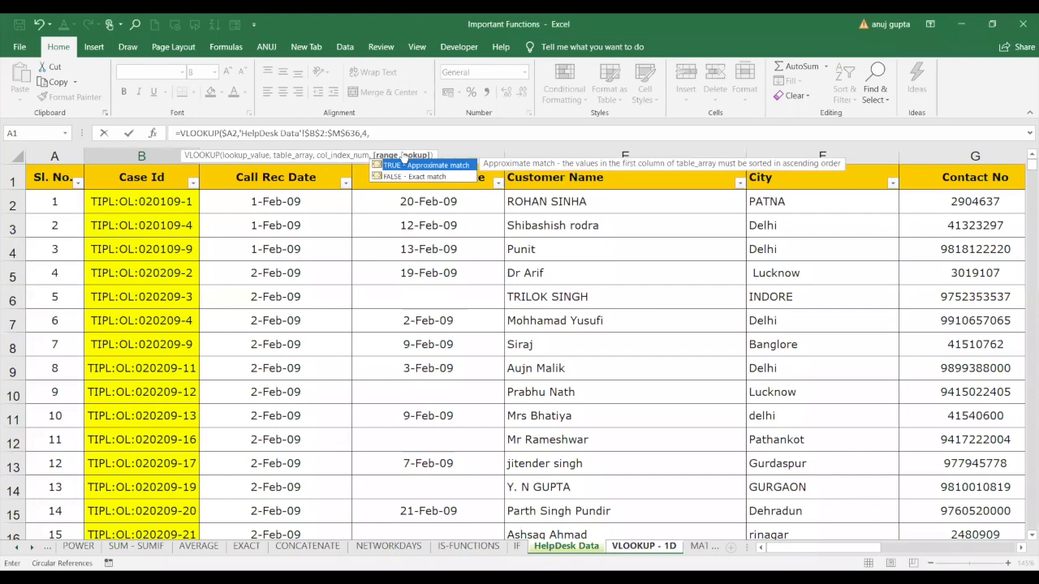
pyautogui.doubleClick(440, 177)
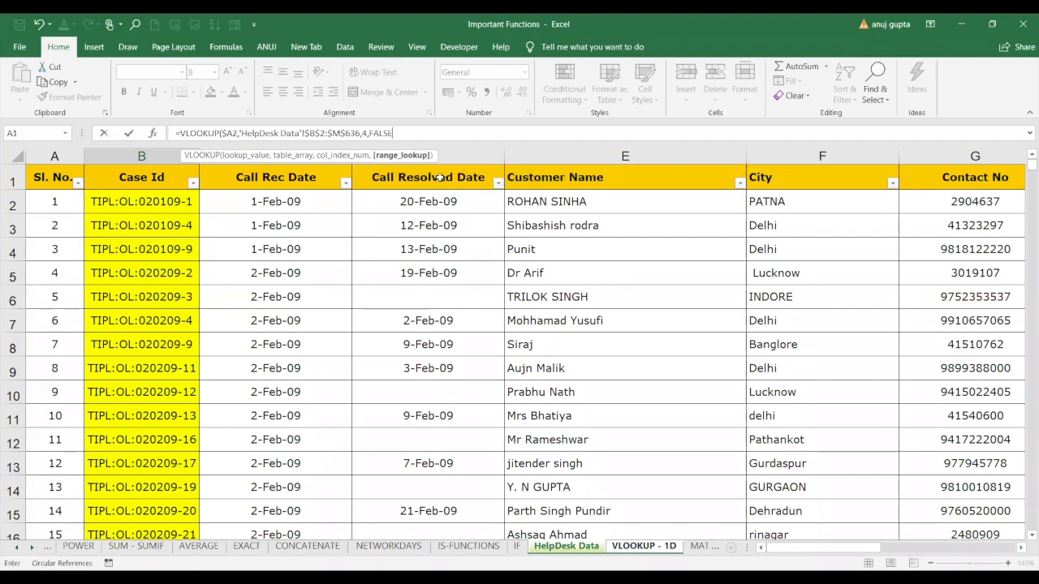
pyautogui.press('BackSpace')
pyautogui.press('BackSpace')
pyautogui.press('BackSpace')
pyautogui.press('BackSpace')
pyautogui.press('BackSpace')
pyautogui.write('0')
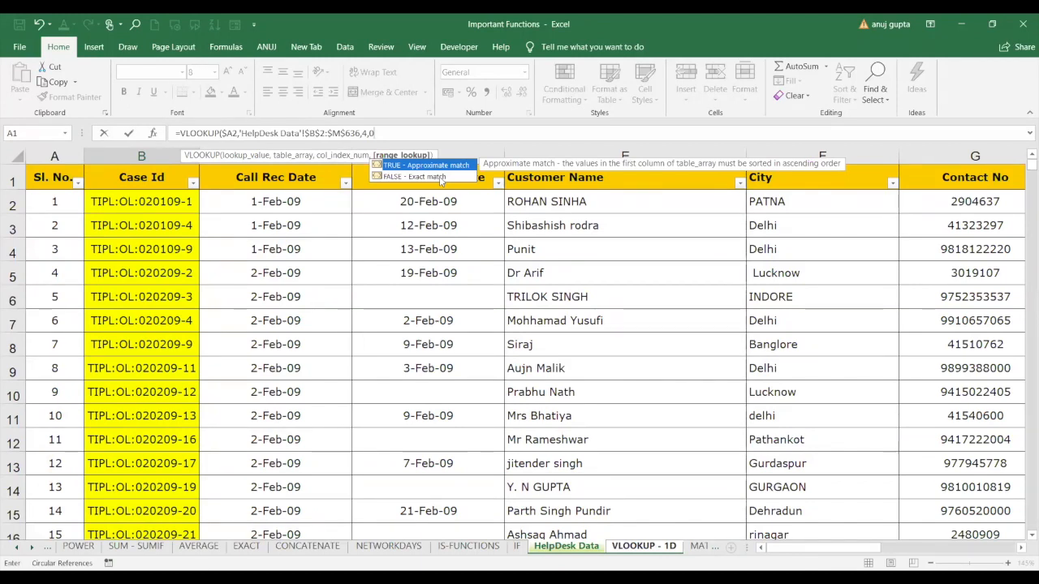
pyautogui.write(')')
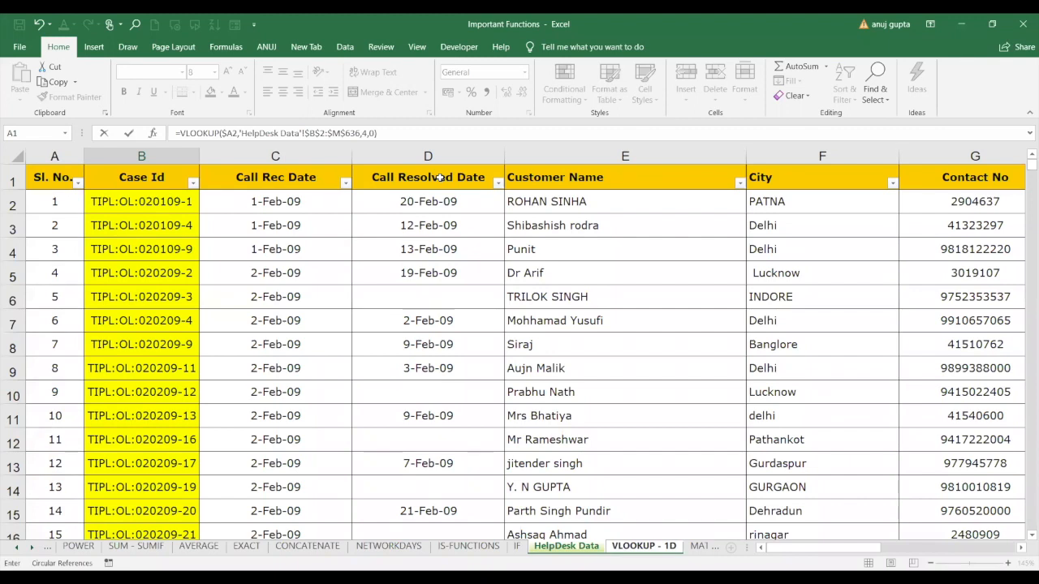
pyautogui.press('Return')
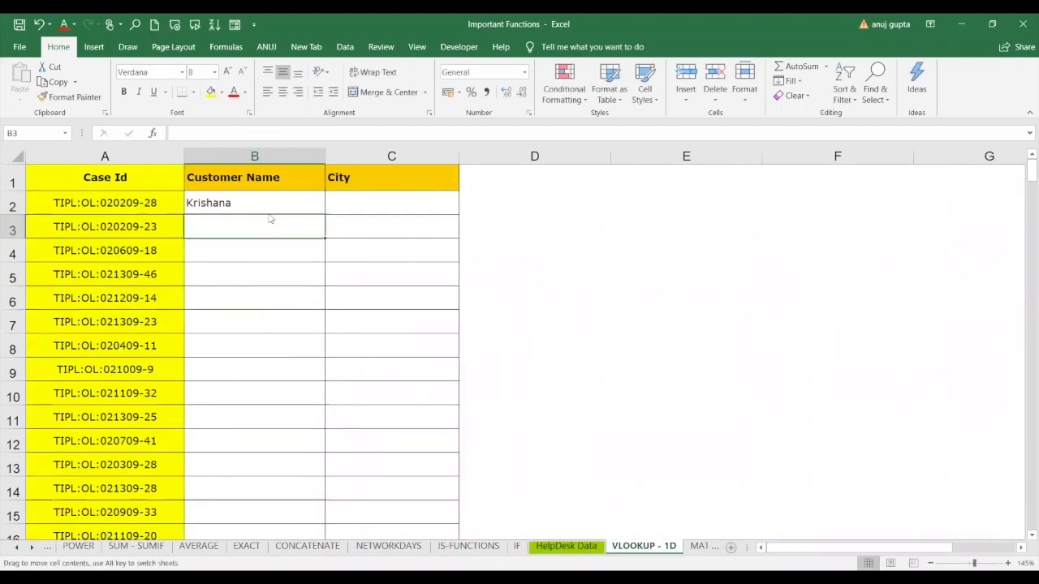
# Step: Fill the VLOOKUP formula from B2 down the Customer Name column for all Case Ids
pyautogui.click(284, 203)
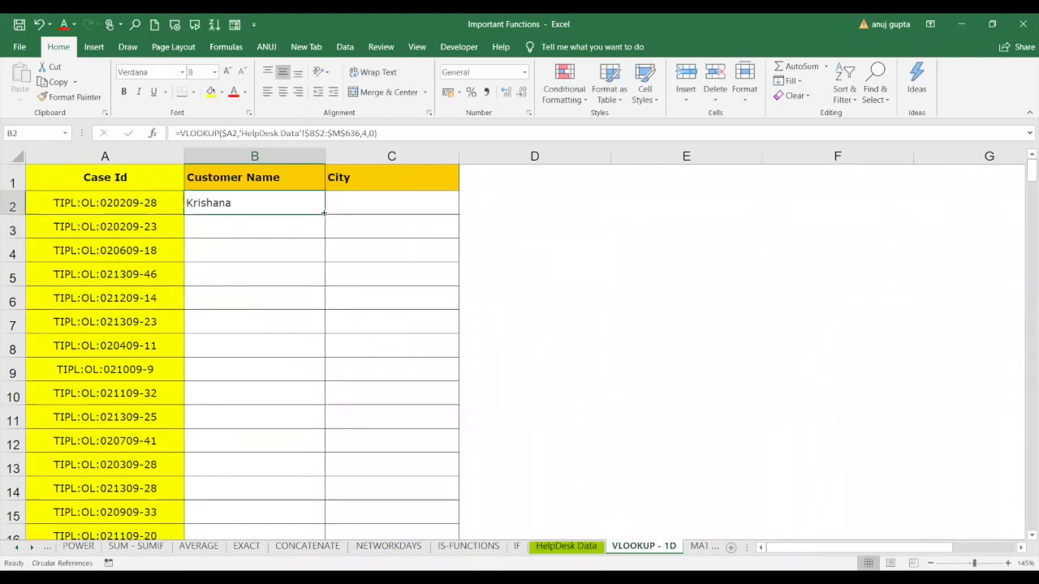
pyautogui.doubleClick(321, 213)
# Step: Review the customer names returned by the VLOOKUP down column B and return to the header row
pyautogui.click(248, 323)
pyautogui.press('Down')
pyautogui.press('Down')
pyautogui.press('Down')
pyautogui.press('Down')
pyautogui.press('Down')
pyautogui.press('Down')
pyautogui.press('Down')
pyautogui.press('Down')
pyautogui.press('Down')
pyautogui.press('Down')
pyautogui.press('Down')
pyautogui.press('Down')
pyautogui.press('Down')
pyautogui.press('Down')
pyautogui.press('Down')
pyautogui.press('Down')
pyautogui.press('Down')
pyautogui.press('Down')
pyautogui.press('Down')
pyautogui.press('Down')
pyautogui.press('Down')
pyautogui.press('Down')
pyautogui.press('Down')
pyautogui.press('Down')
pyautogui.press('Down')
pyautogui.press('Down')
pyautogui.press('Down')
pyautogui.press('Down')
pyautogui.press('Down')
pyautogui.press('Down')
pyautogui.press('Down')
pyautogui.press('Down')
pyautogui.press('Down')
pyautogui.press('Down')
pyautogui.press('Down')
pyautogui.press('Down')
pyautogui.press('Down')
pyautogui.press('Down')
pyautogui.press('Down')
pyautogui.press('Down')
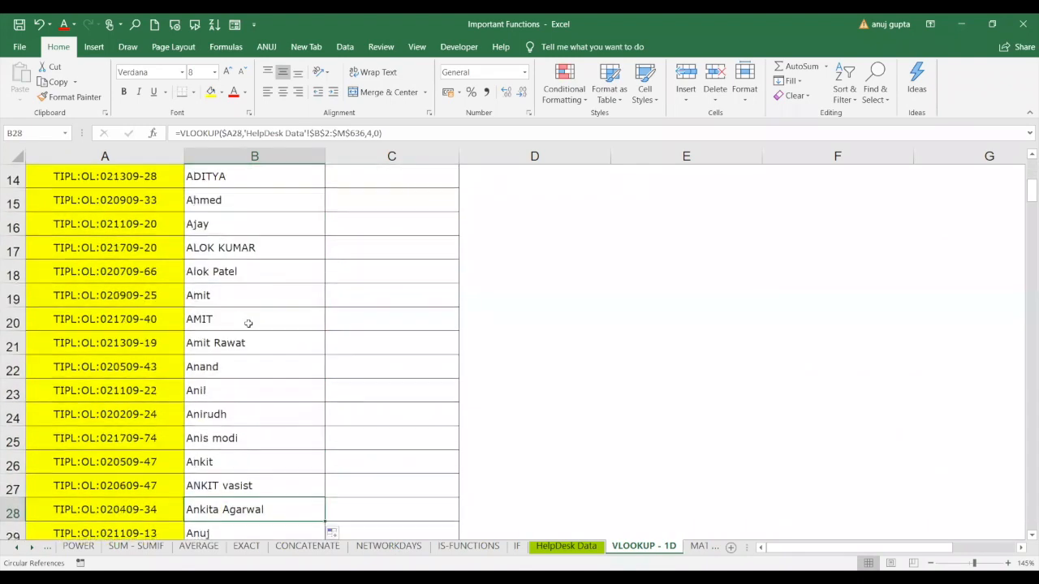
pyautogui.press('Down')
pyautogui.press('Down')
pyautogui.press('Down')
pyautogui.press('Down')
pyautogui.press('Down')
pyautogui.press('Down')
pyautogui.press('Down')
pyautogui.press('Down')
pyautogui.press('Down')
pyautogui.press('Down')
pyautogui.press('Down')
pyautogui.press('Down')
pyautogui.press('Down')
pyautogui.press('Down')
pyautogui.press('Down')
pyautogui.press('Down')
pyautogui.press('Down')
pyautogui.press('Down')
pyautogui.press('Down')
pyautogui.press('Down')
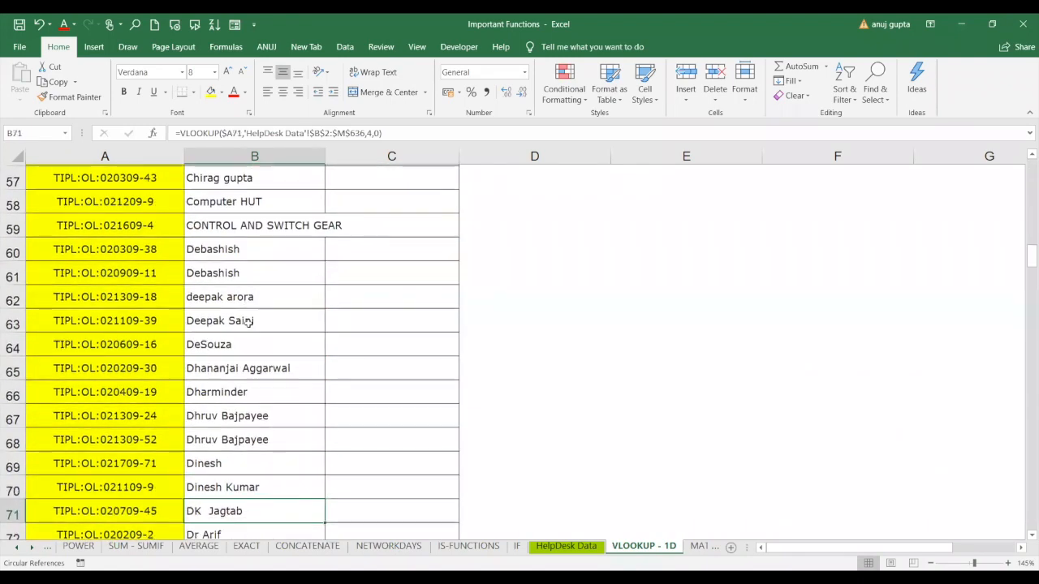
pyautogui.press('Up')
pyautogui.press('Up')
pyautogui.press('Up')
pyautogui.press('Up')
pyautogui.press('Up')
pyautogui.press('Up')
pyautogui.press('Up')
pyautogui.press('Up')
pyautogui.press('Up')
pyautogui.press('Up')
pyautogui.press('Up')
pyautogui.press('Up')
pyautogui.press('Up')
pyautogui.press('Up')
pyautogui.press('Up')
pyautogui.press('Up')
pyautogui.press('Up')
pyautogui.press('Up')
pyautogui.press('Up')
pyautogui.press('Up')
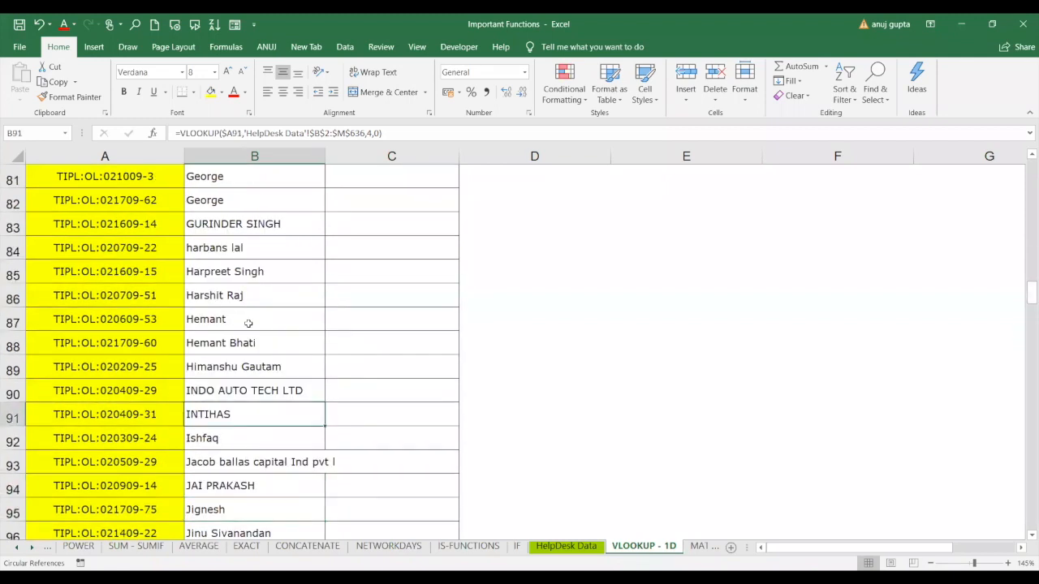
pyautogui.press('Up')
pyautogui.press('Up')
pyautogui.press('Up')
pyautogui.press('Up')
pyautogui.press('Up')
pyautogui.press('Up')
pyautogui.press('Up')
pyautogui.press('Up')
pyautogui.press('Up')
pyautogui.press('Up')
pyautogui.press('Up')
pyautogui.press('Up')
pyautogui.press('Up')
pyautogui.press('Up')
pyautogui.press('Up')
pyautogui.press('Up')
pyautogui.press('Up')
pyautogui.press('Up')
pyautogui.press('Up')
pyautogui.press('Up')
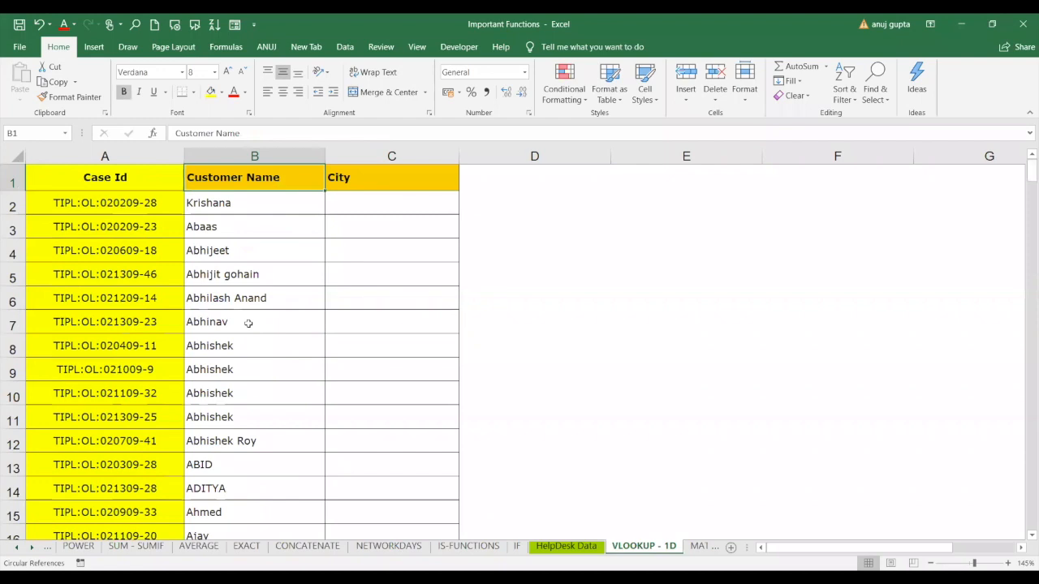
# Step: Start a VLOOKUP formula in C2 under City, using $A2 with the column locked as the lookup value
pyautogui.press('Down')
pyautogui.press('Right')
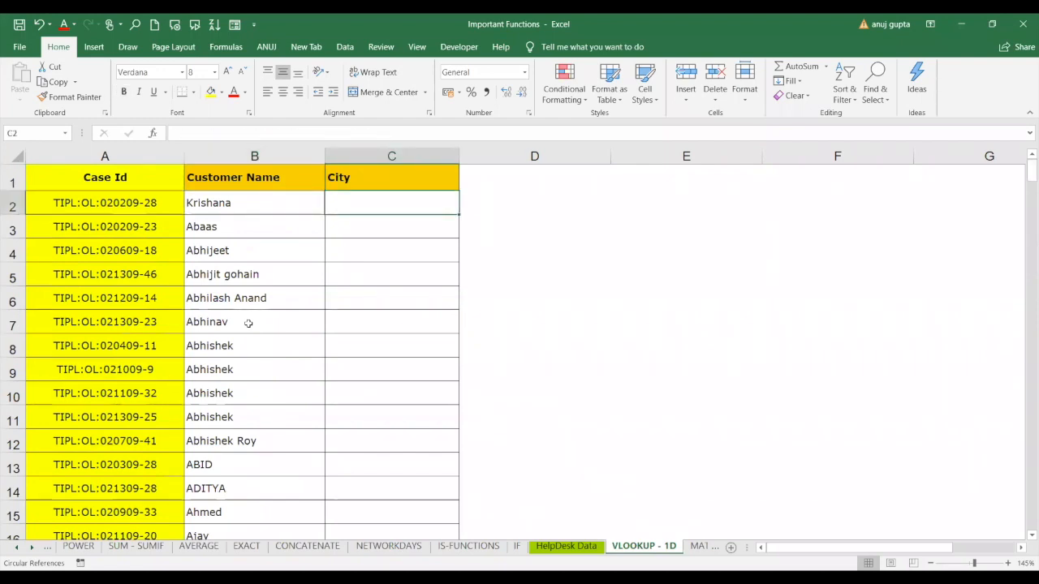
pyautogui.write('=')
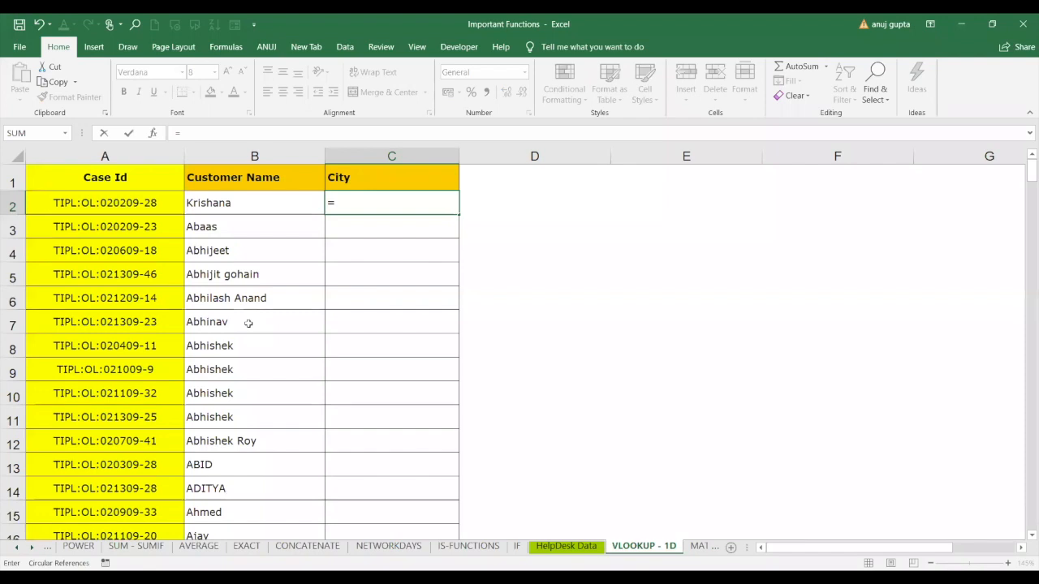
pyautogui.write('VLOOKUP(')
pyautogui.click(88, 206)
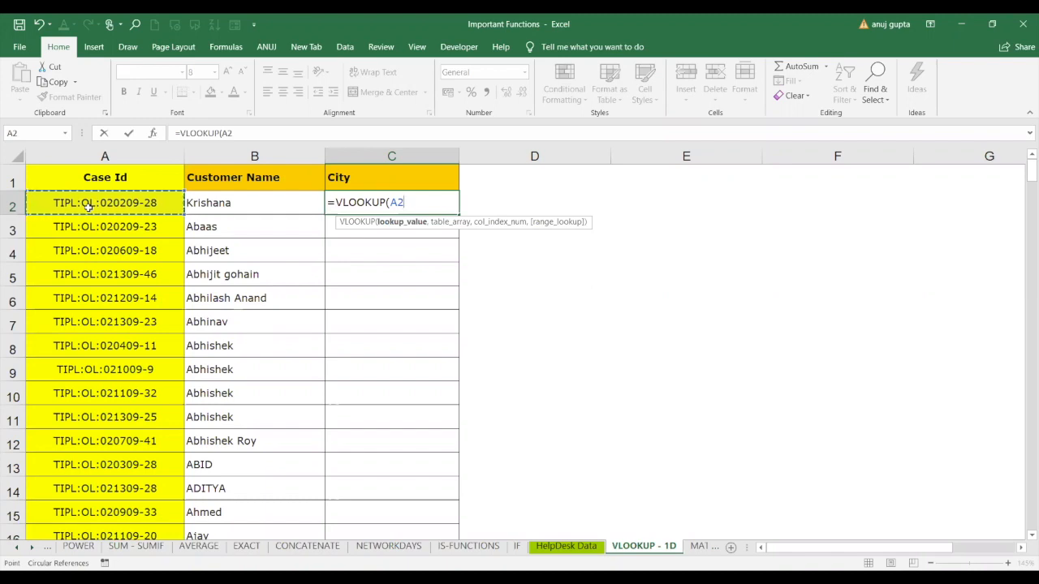
pyautogui.press('F4')
pyautogui.press('F4')
pyautogui.press('F4')
pyautogui.write(',')
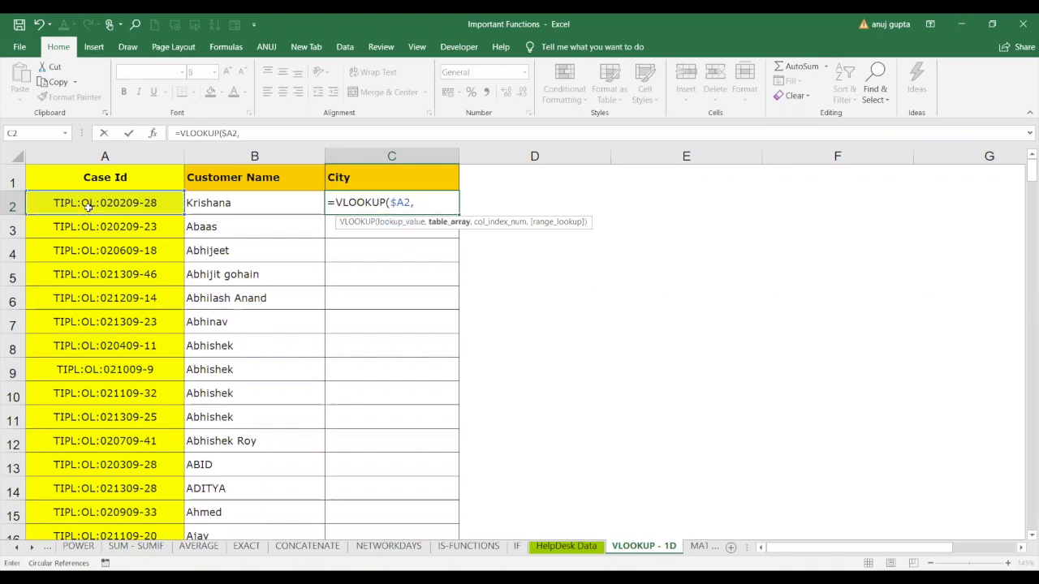
# Step: Set the VLOOKUP table array to the absolute range $B$2:$M$636 on the HelpDesk Data sheet
pyautogui.click(565, 547)
pyautogui.click(182, 206)
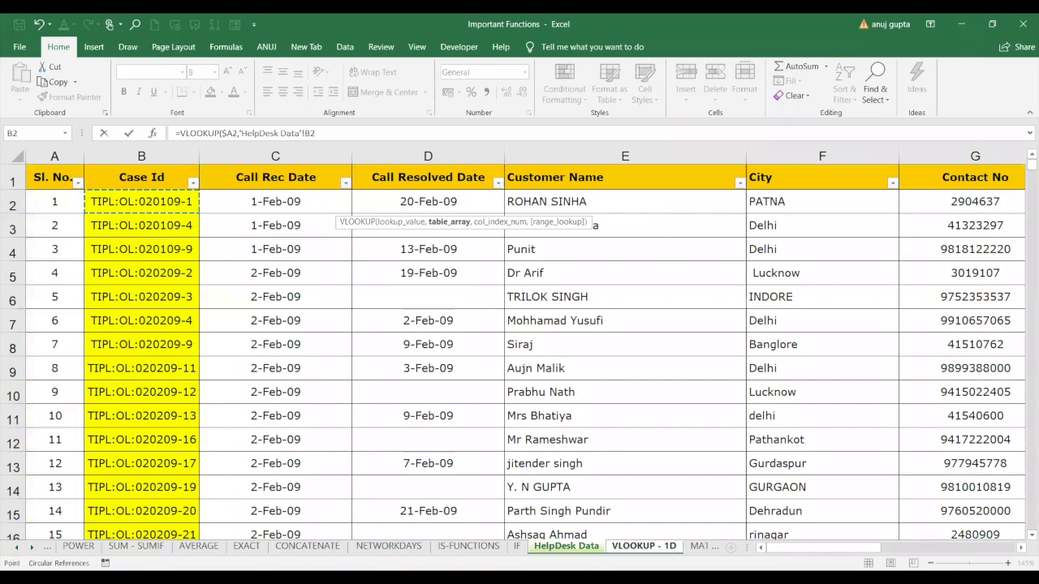
pyautogui.moveTo(141, 201); pyautogui.dragTo(926, 546)
pyautogui.moveTo(940, 491); pyautogui.dragTo(732, 491)
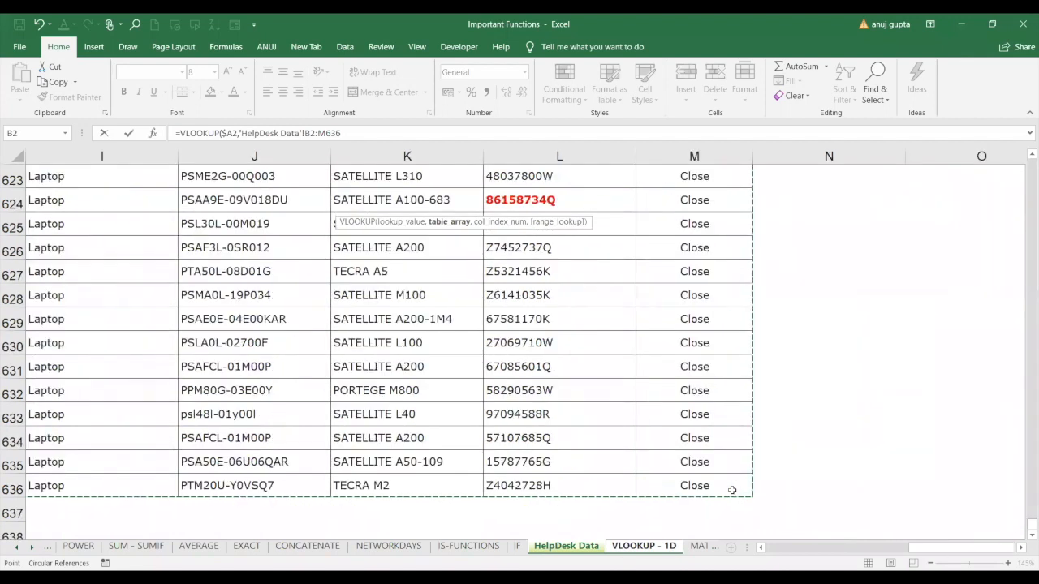
pyautogui.press('F4')
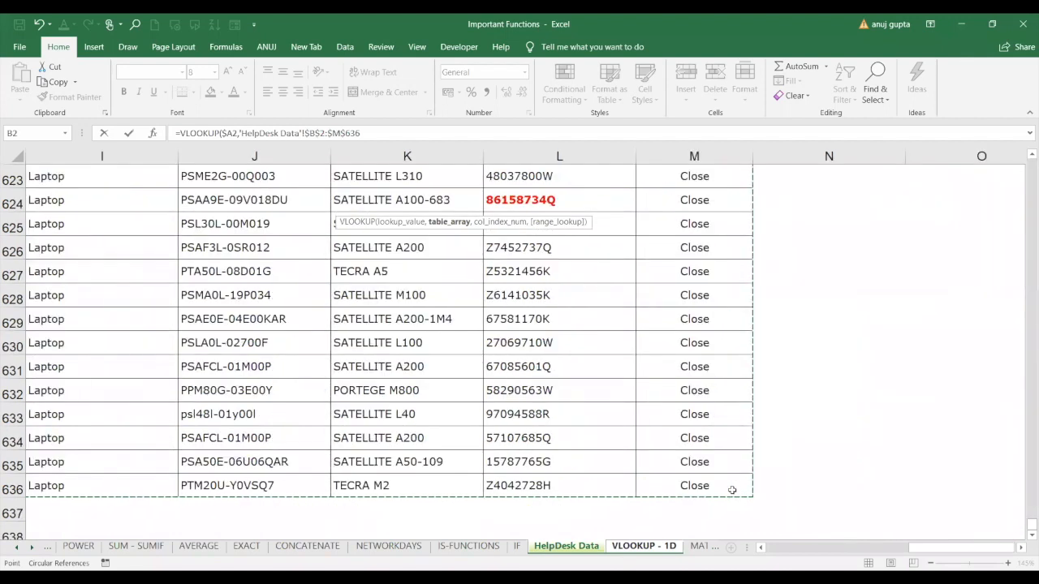
# Step: Set the VLOOKUP column index to 5 and the range lookup to 0 for an exact match, and complete the City formula
pyautogui.write(',')
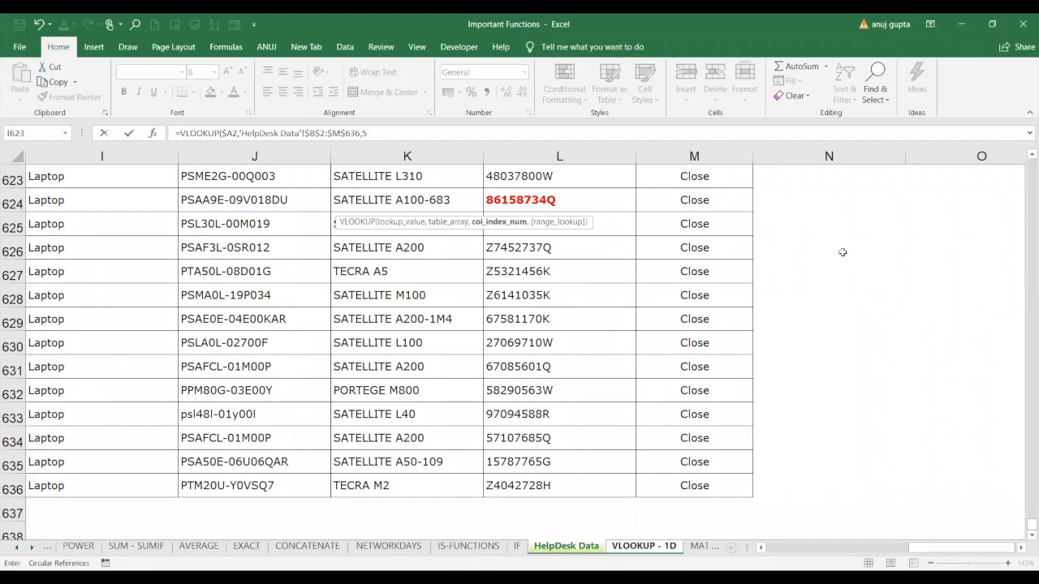
pyautogui.write('5,0')
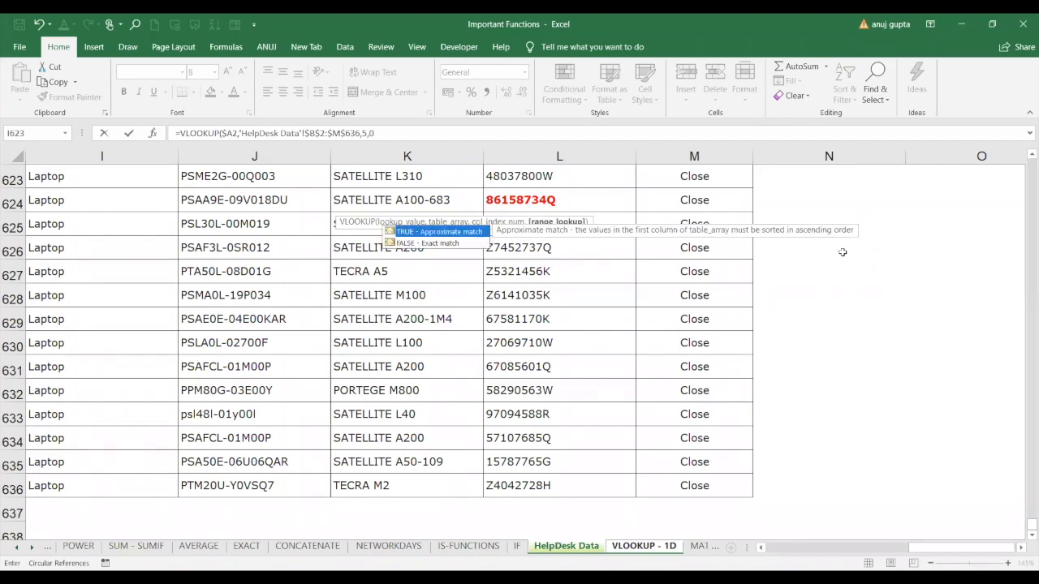
pyautogui.write(')')
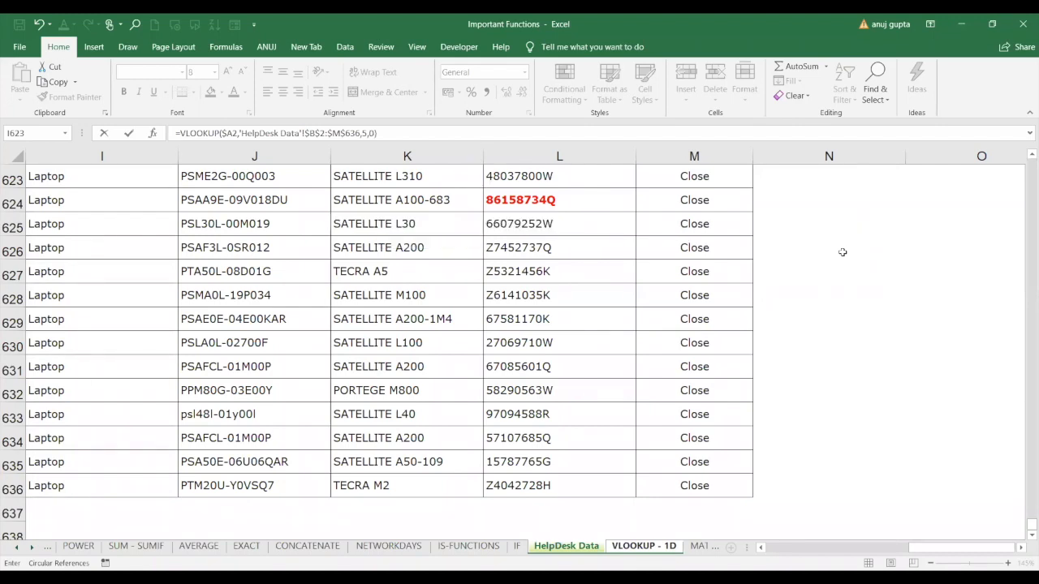
pyautogui.press('Return')
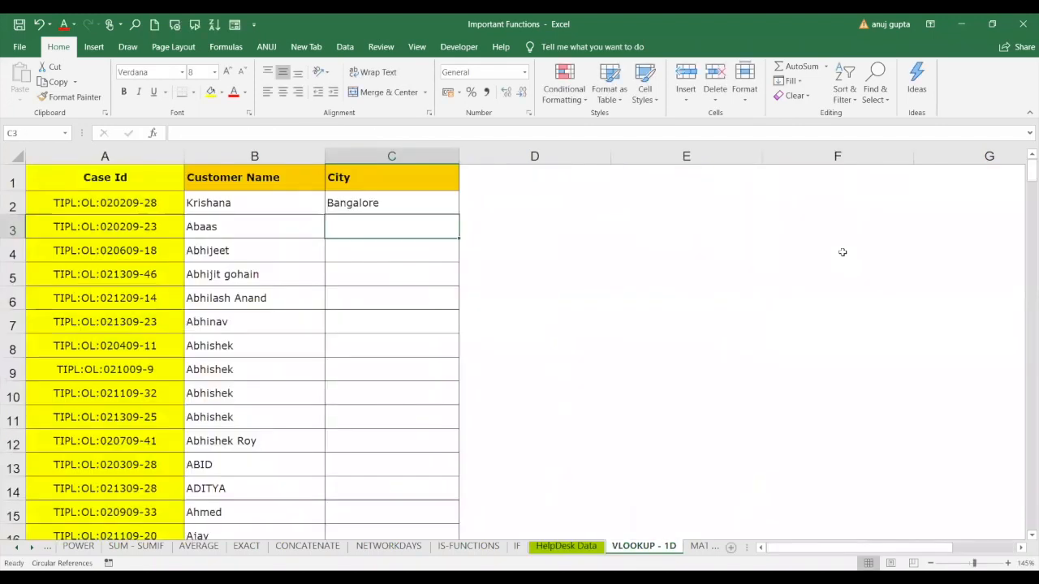
# Step: Fill the VLOOKUP formula from C2 down the City column for all Case Ids
pyautogui.click(445, 203)
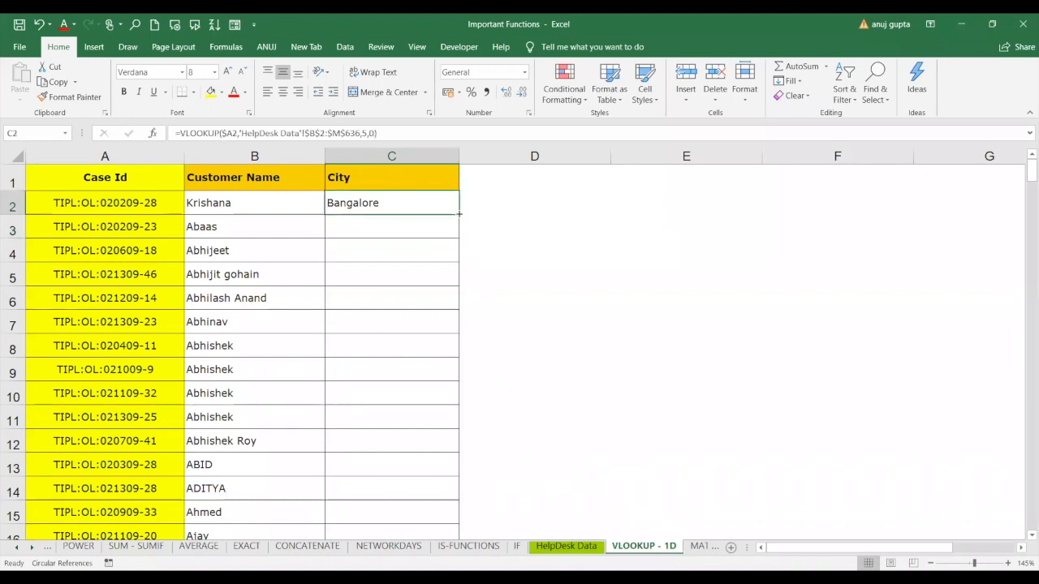
pyautogui.doubleClick(459, 216)
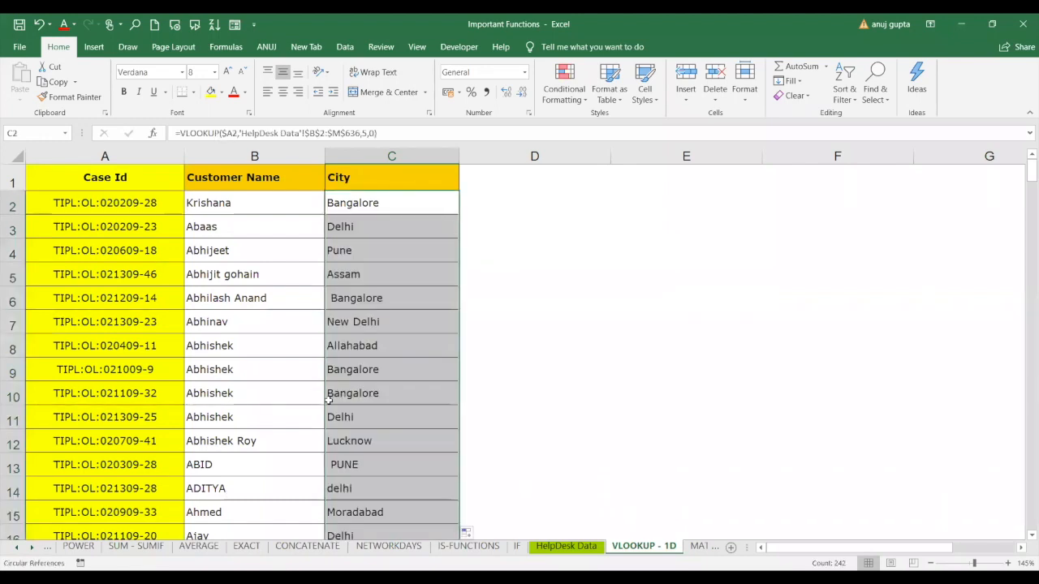
pyautogui.click(329, 400)
# Step: Review the cities returned by the VLOOKUP down column C and return to C2
pyautogui.press('Down')
pyautogui.press('Down')
pyautogui.press('Down')
pyautogui.press('Down')
pyautogui.press('Down')
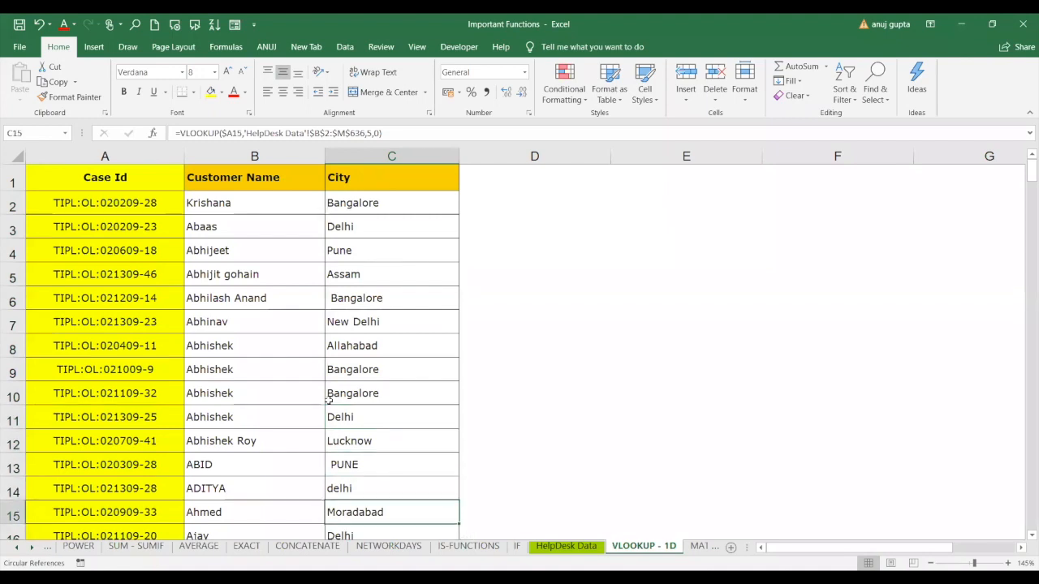
pyautogui.press('Down')
pyautogui.press('Down')
pyautogui.press('Down')
pyautogui.press('Down')
pyautogui.press('Down')
pyautogui.press('Down')
pyautogui.press('Down')
pyautogui.press('Down')
pyautogui.press('Down')
pyautogui.press('Down')
pyautogui.press('Down')
pyautogui.press('Down')
pyautogui.press('Down')
pyautogui.press('Down')
pyautogui.press('Down')
pyautogui.press('Down')
pyautogui.press('Down')
pyautogui.press('Down')
pyautogui.press('Down')
pyautogui.press('Down')
pyautogui.press('Down')
pyautogui.press('Down')
pyautogui.press('Down')
pyautogui.press('Down')
pyautogui.press('Down')
pyautogui.press('Down')
pyautogui.press('Down')
pyautogui.press('Up')
pyautogui.press('Up')
pyautogui.press('Up')
pyautogui.press('Up')
pyautogui.press('Up')
pyautogui.press('Up')
pyautogui.press('Up')
pyautogui.press('Up')
pyautogui.press('Up')
pyautogui.press('Up')
pyautogui.press('Up')
pyautogui.press('Up')
pyautogui.press('Up')
pyautogui.press('Up')
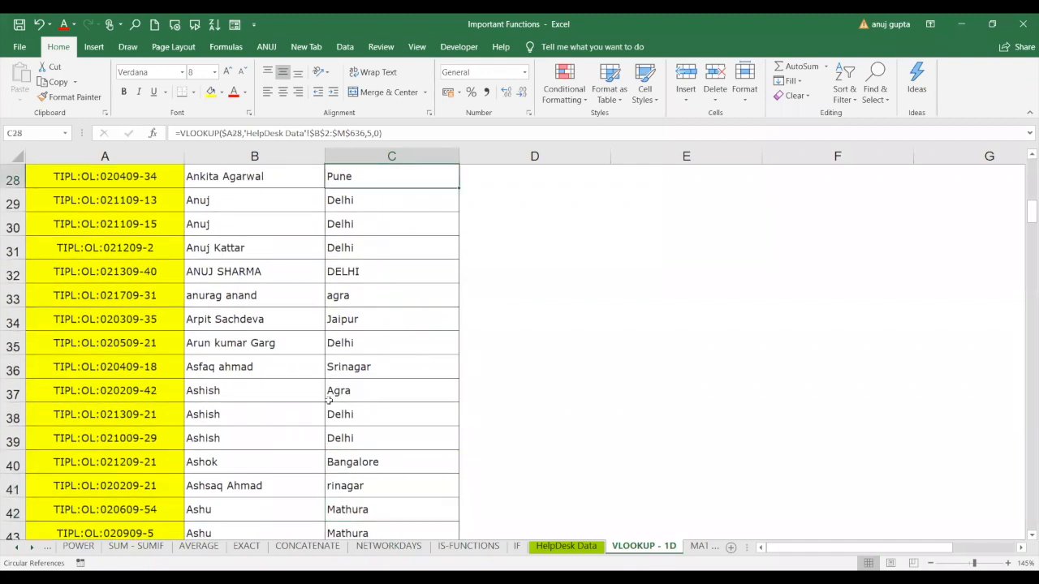
pyautogui.press('Up')
pyautogui.press('Up')
pyautogui.press('Up')
pyautogui.press('Up')
pyautogui.press('Up')
pyautogui.press('Up')
pyautogui.press('Up')
pyautogui.press('Up')
pyautogui.press('Up')
pyautogui.press('Up')
pyautogui.press('Up')
pyautogui.press('Up')
pyautogui.press('Up')
pyautogui.press('Up')
pyautogui.press('Up')
pyautogui.press('Up')
pyautogui.press('Up')
pyautogui.press('Up')
pyautogui.press('Up')
pyautogui.press('Up')
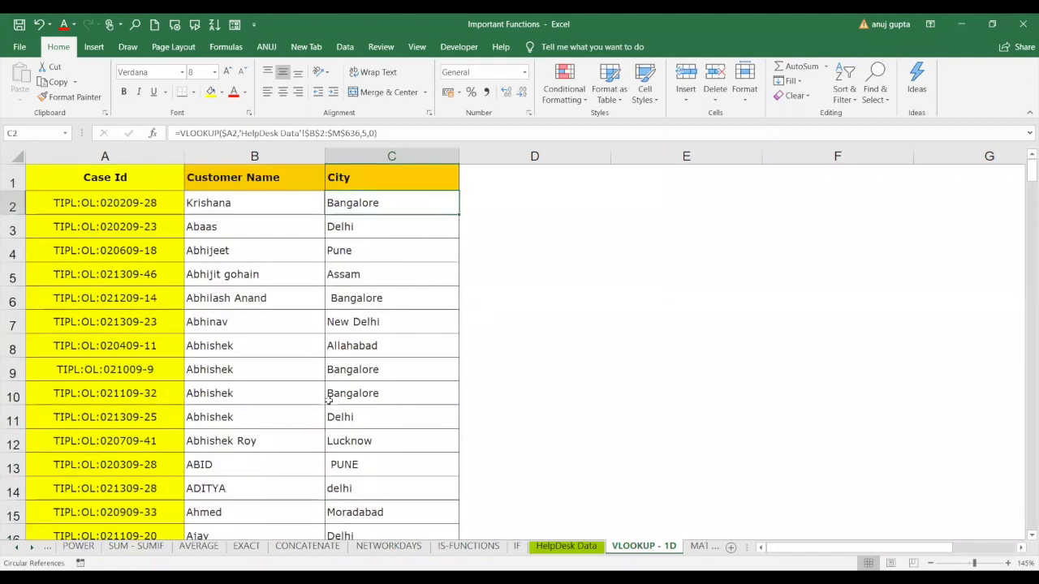
# Step: Look over the Case Ids in column A and inspect the VLOOKUP formulas in B2 and C2
pyautogui.press('Down')
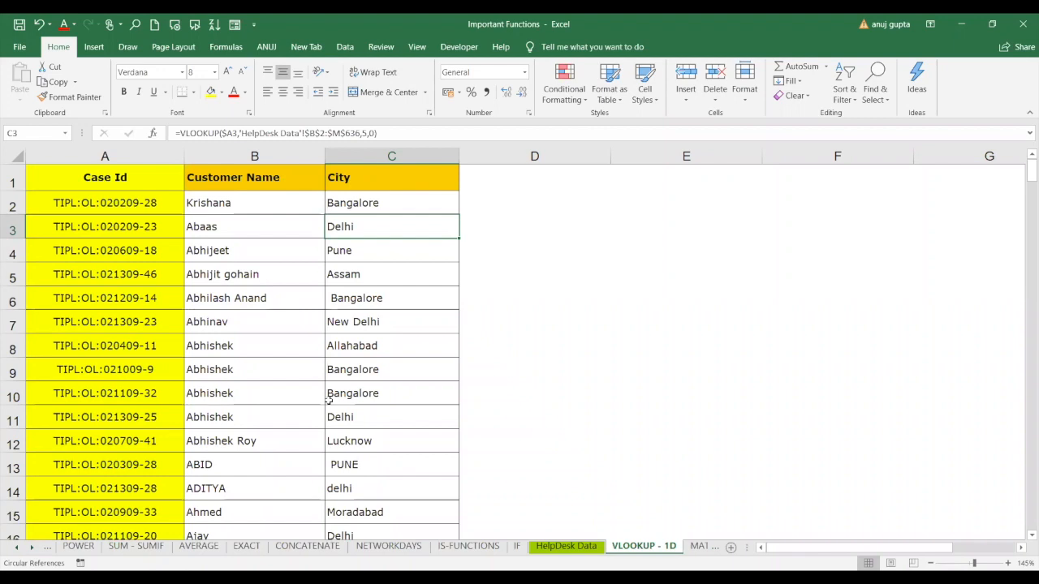
pyautogui.click(127, 298)
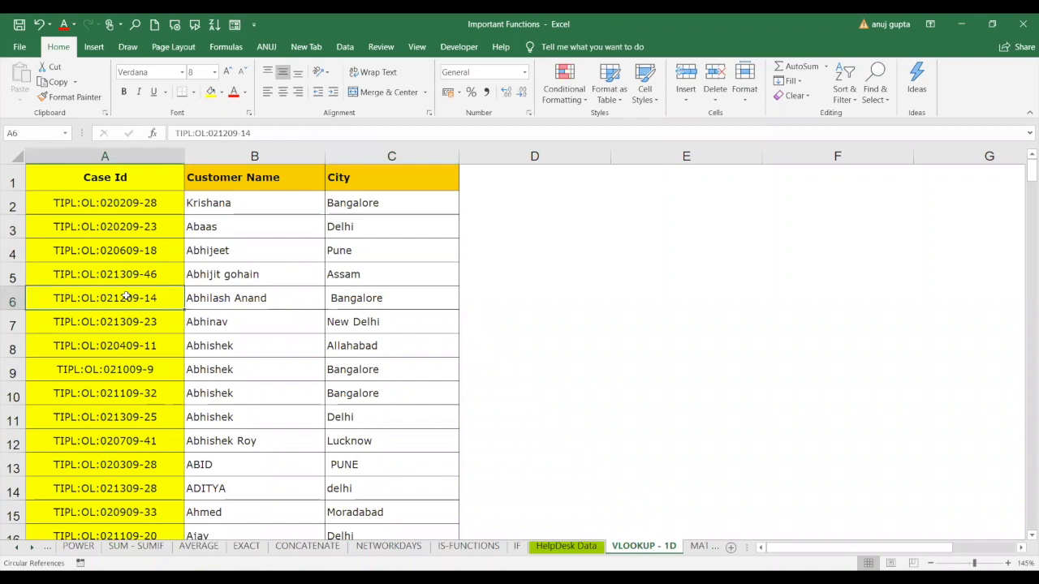
pyautogui.press('Down')
pyautogui.press('Down')
pyautogui.press('Down')
pyautogui.press('Down')
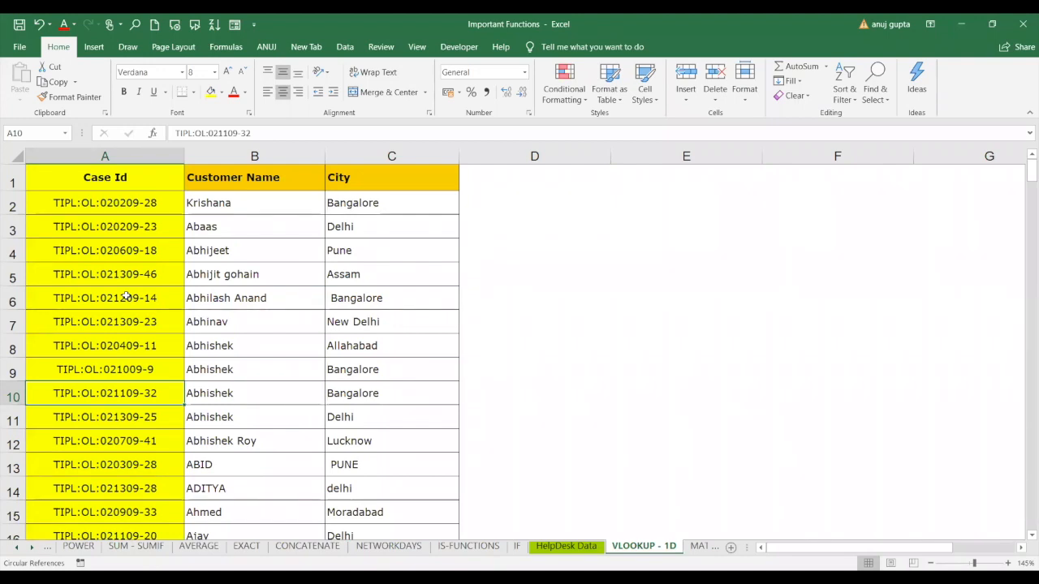
pyautogui.click(254, 197)
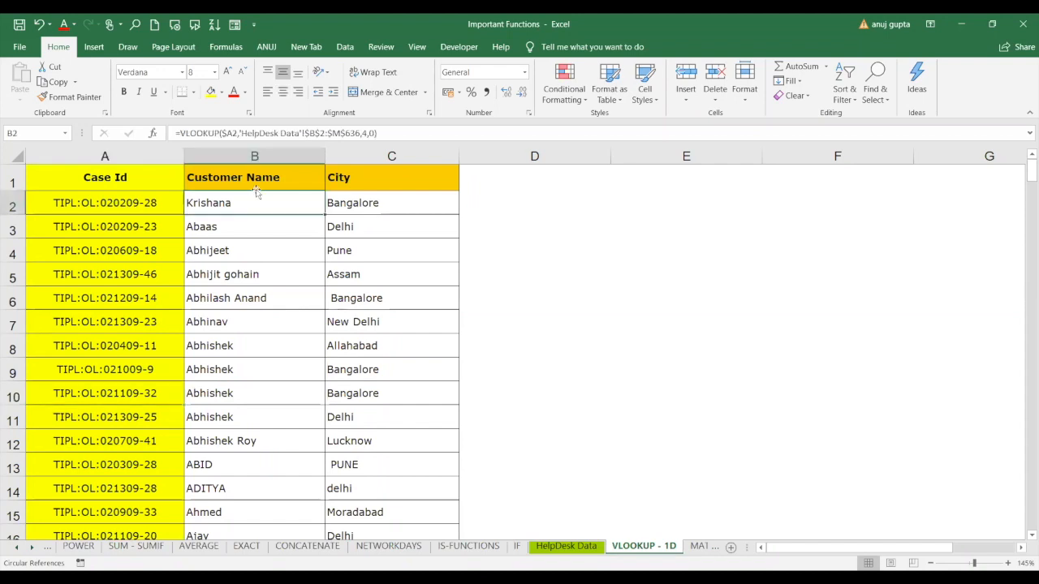
pyautogui.click(357, 200)
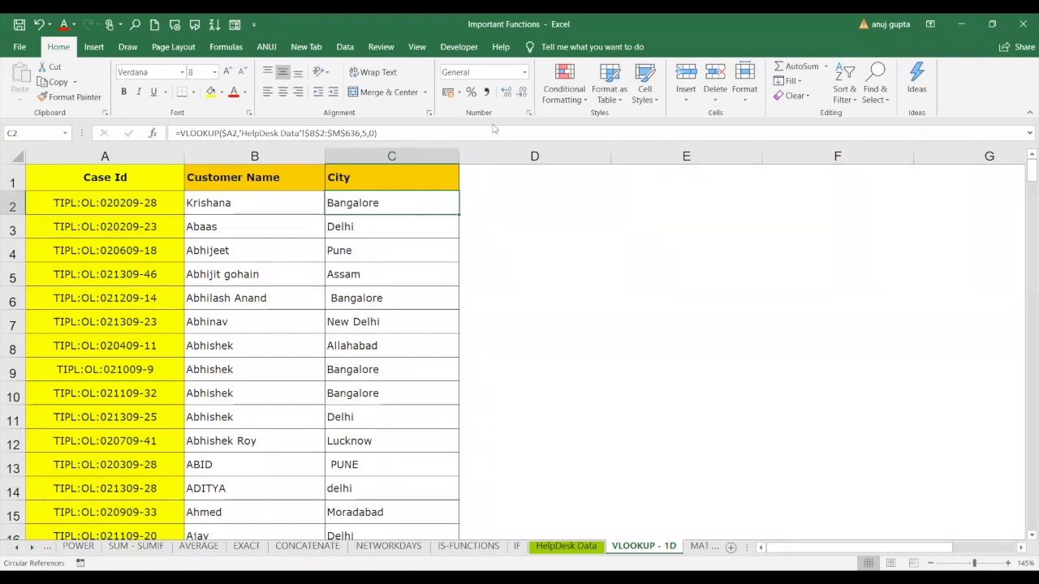
pyautogui.hotkey('alt', 'Tab')
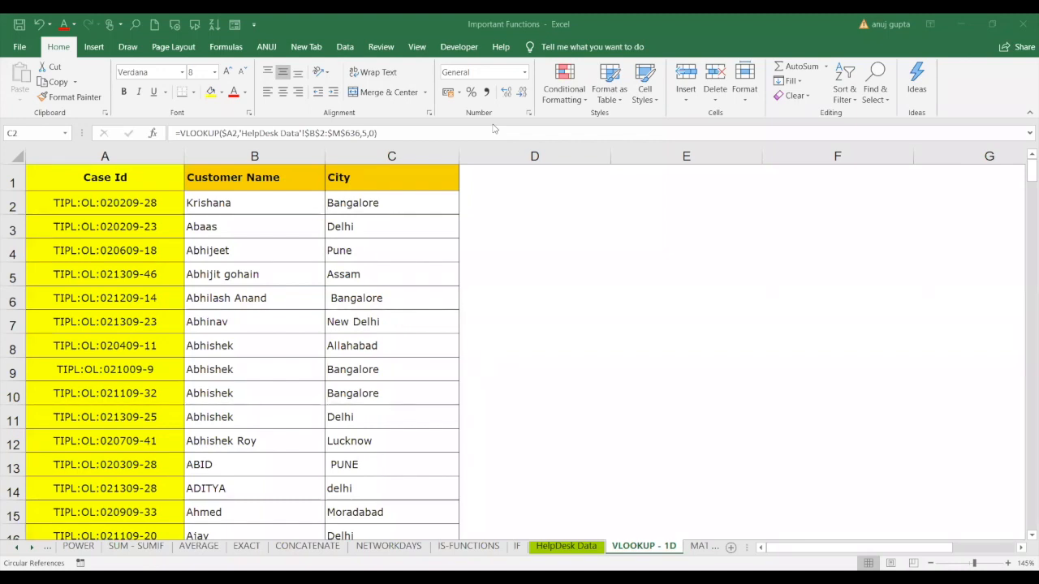
pyautogui.click(569, 550)
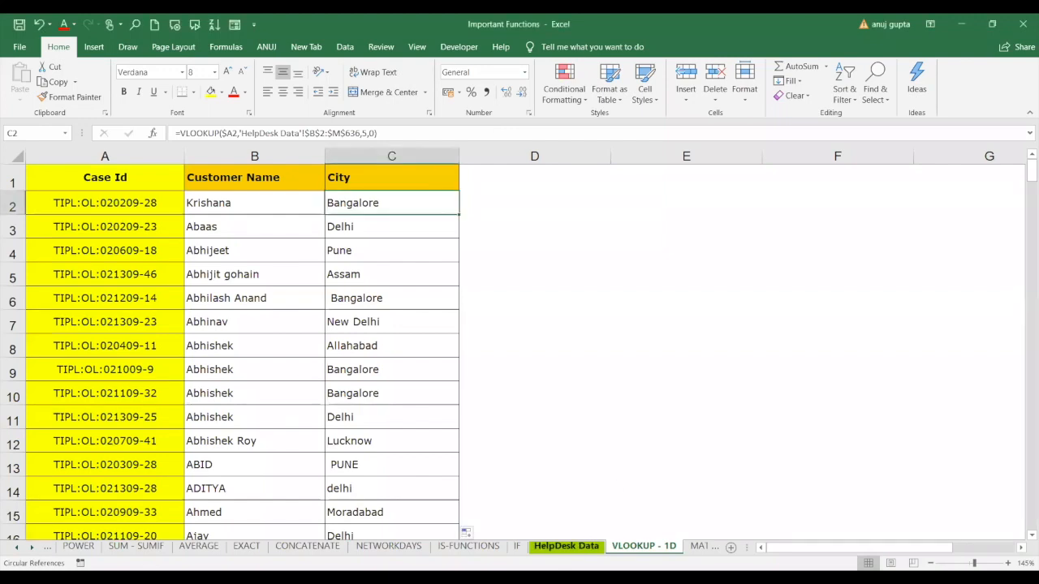
pyautogui.click(655, 548)
pyautogui.click(566, 547)
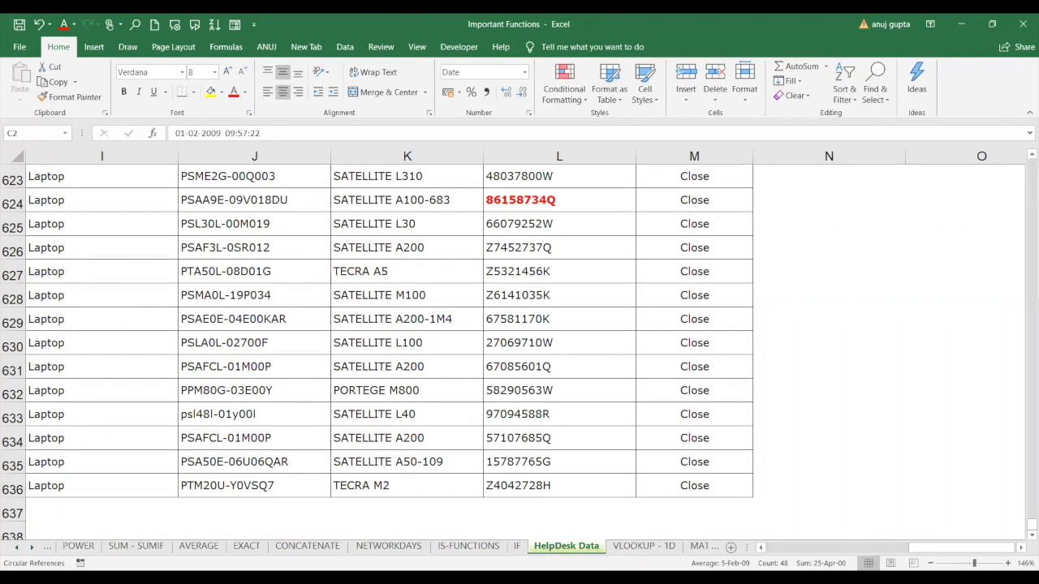
pyautogui.click(643, 546)
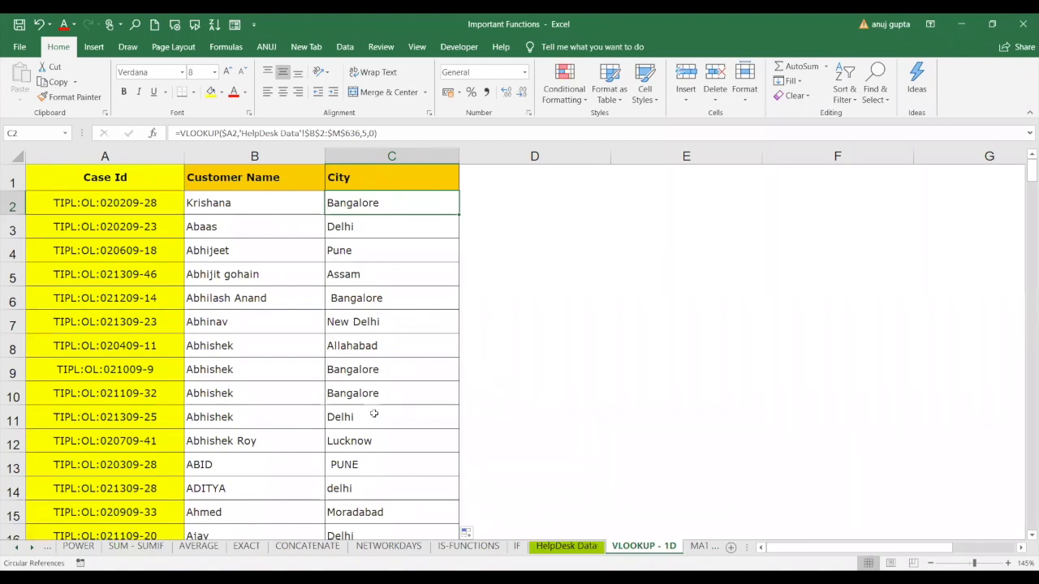
pyautogui.click(568, 547)
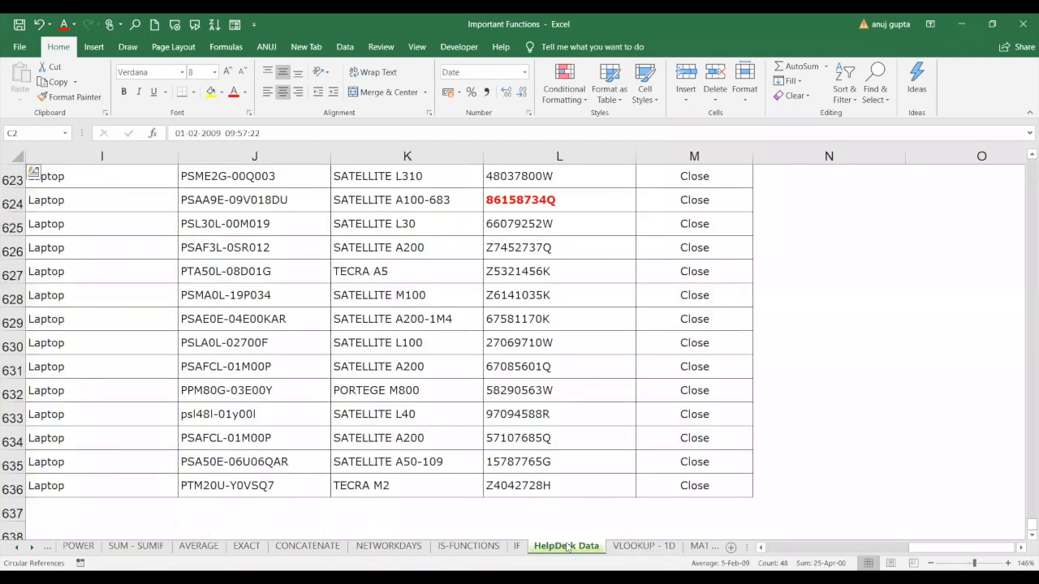
pyautogui.click(644, 547)
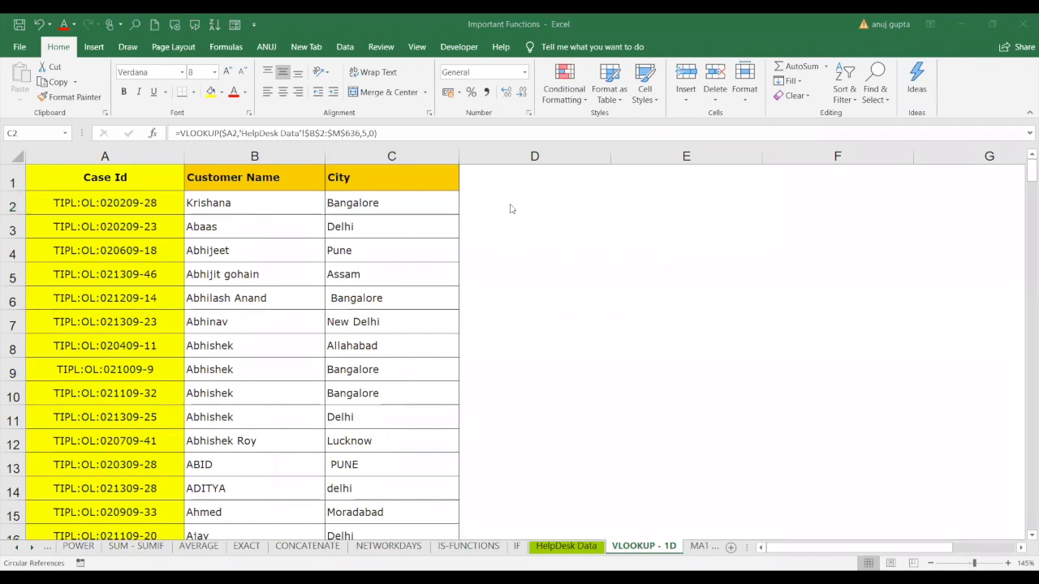
pyautogui.click(509, 205)
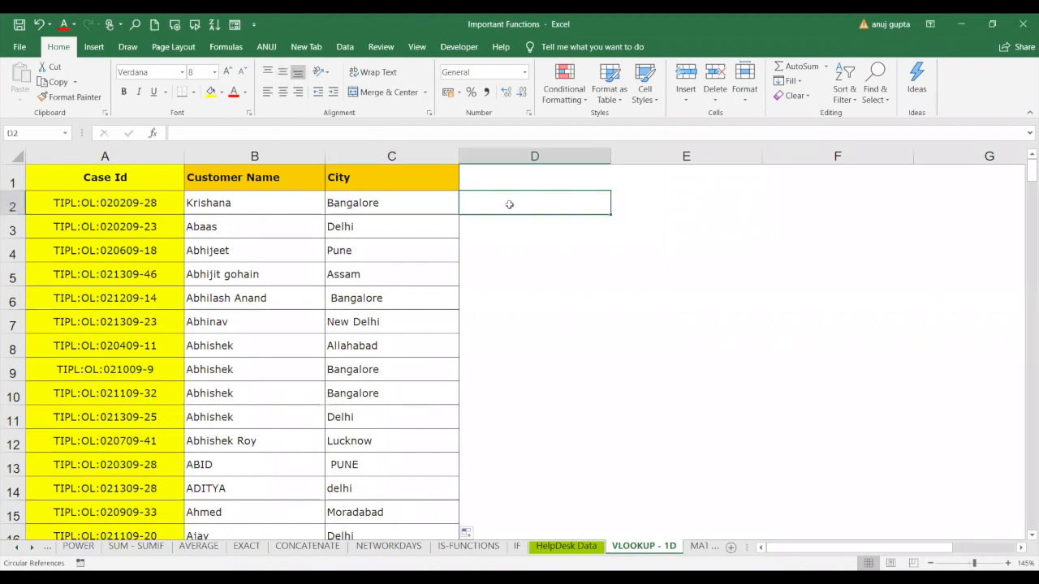
pyautogui.click(254, 227)
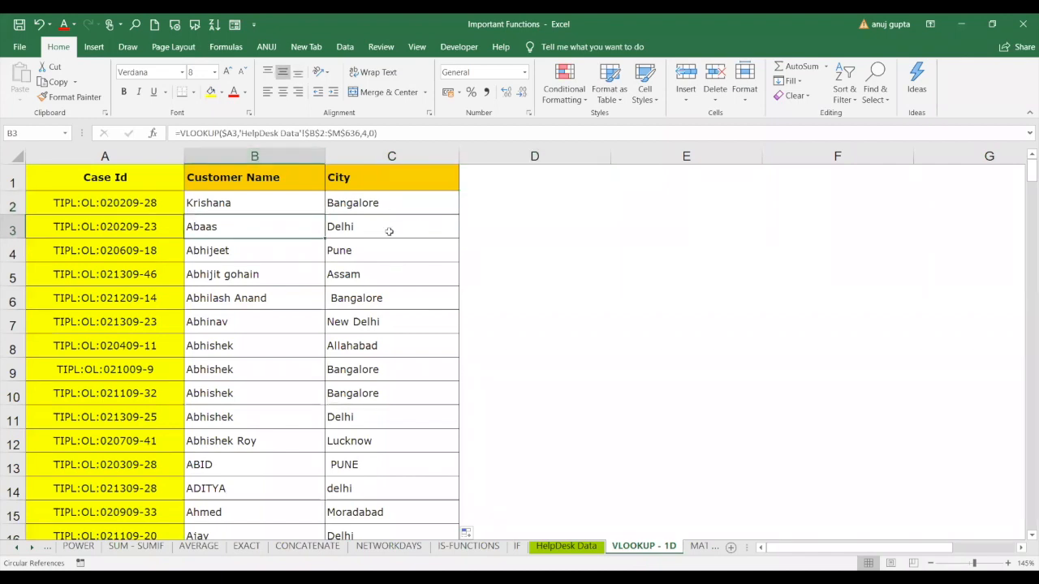
# Step: Overwrite B2 with a new VLOOKUP formula that uses $A2 with the column locked as the lookup value
pyautogui.click(253, 203)
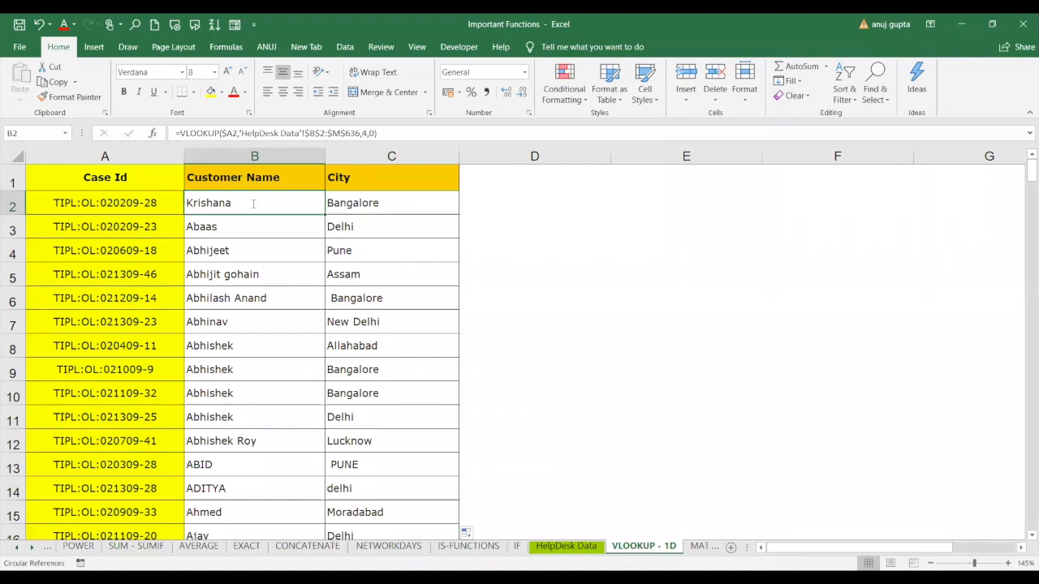
pyautogui.write('=')
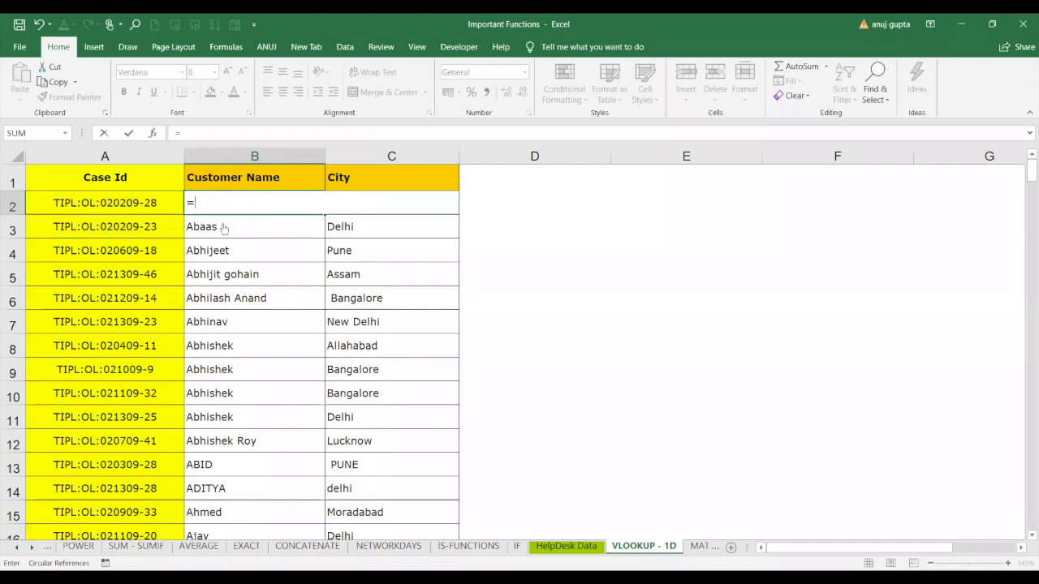
pyautogui.write('VLOOKUP(')
pyautogui.click(136, 203)
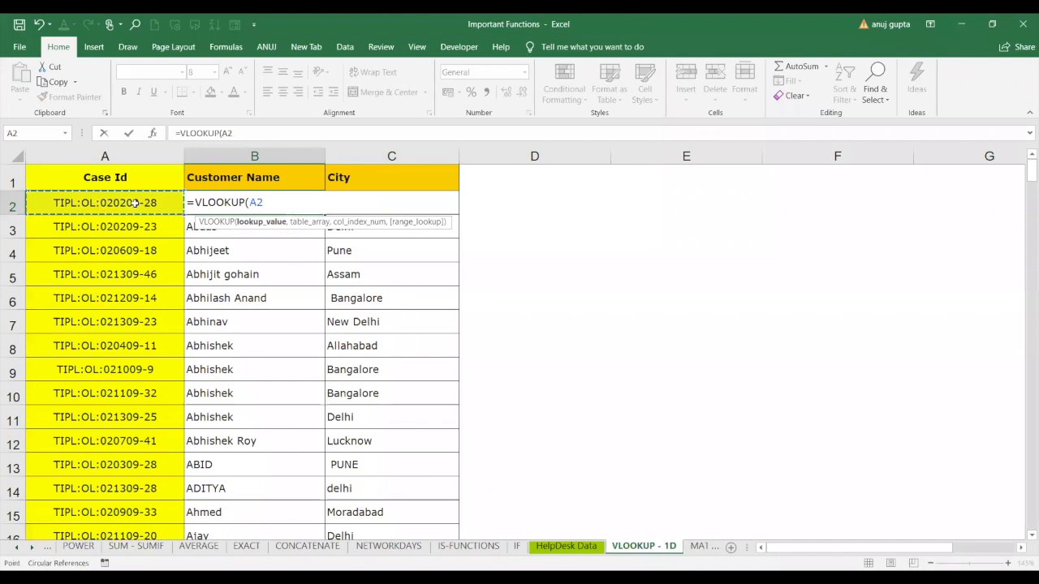
pyautogui.press('F4')
pyautogui.press('F4')
pyautogui.press('F4')
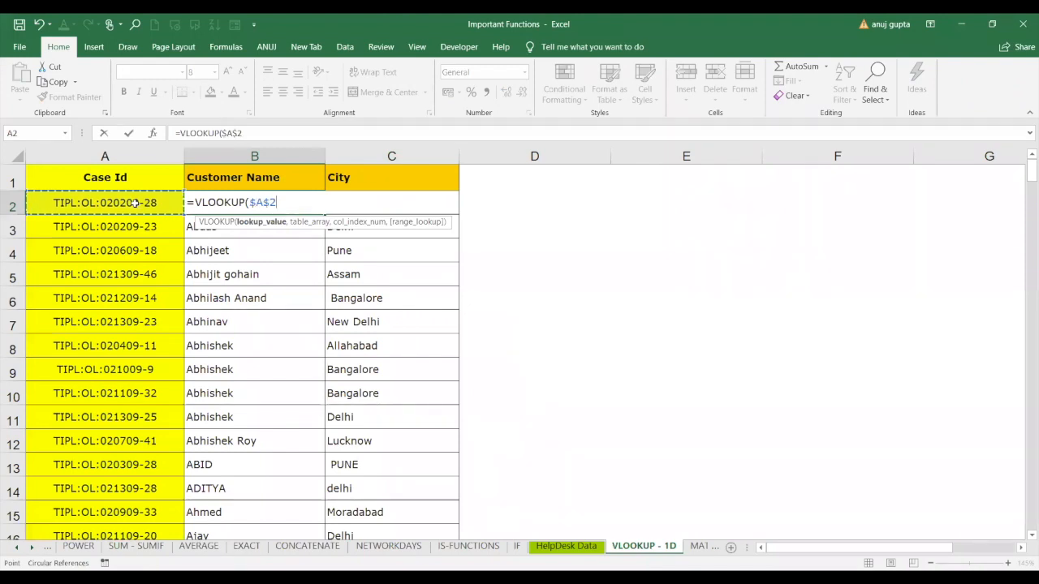
pyautogui.write(',')
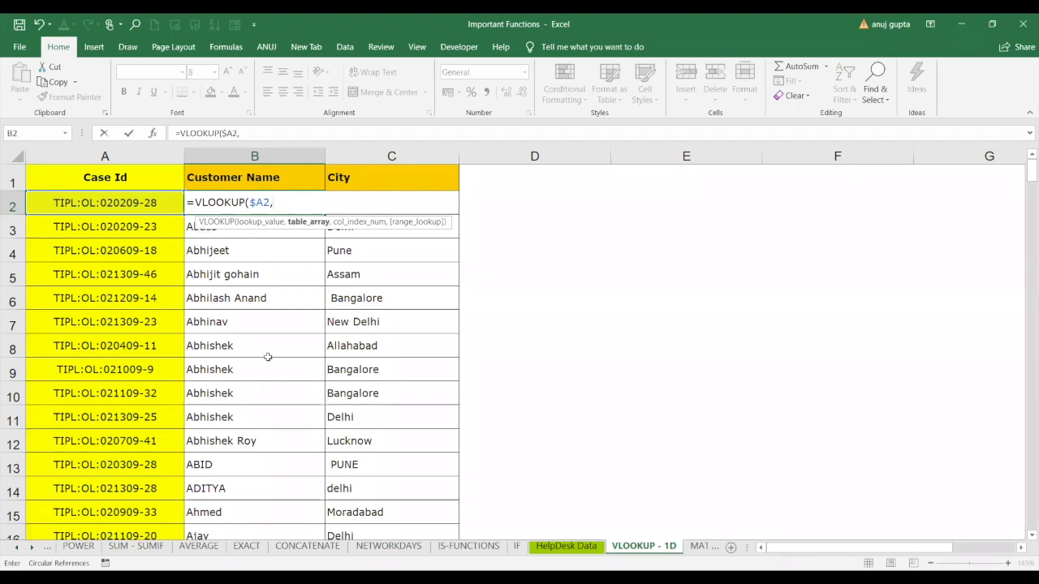
# Step: Set the VLOOKUP table array to HelpDesk Data B2:M636 with fully absolute references
pyautogui.click(579, 548)
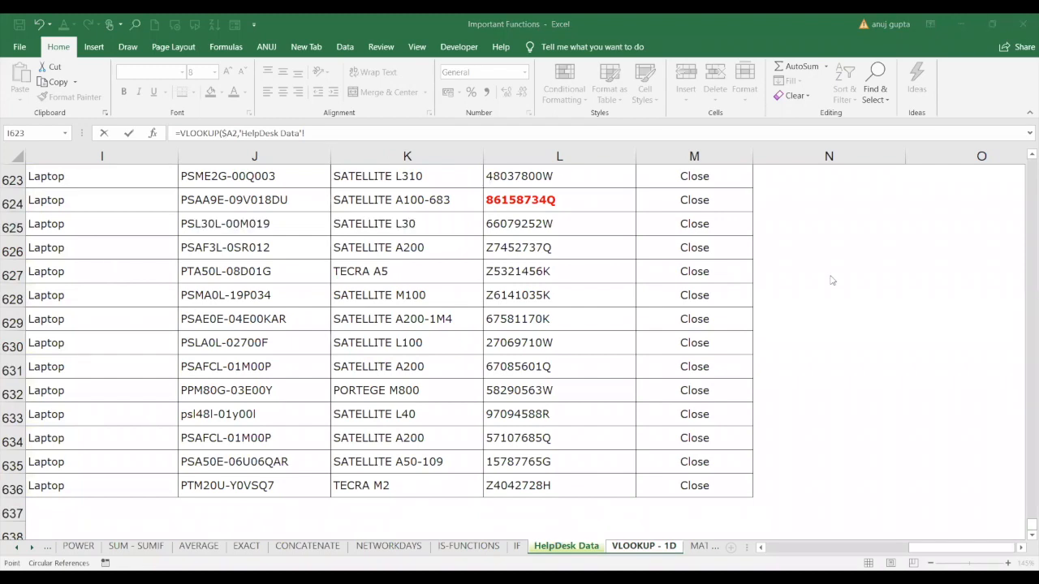
pyautogui.moveTo(1025, 526); pyautogui.dragTo(1024, 164)
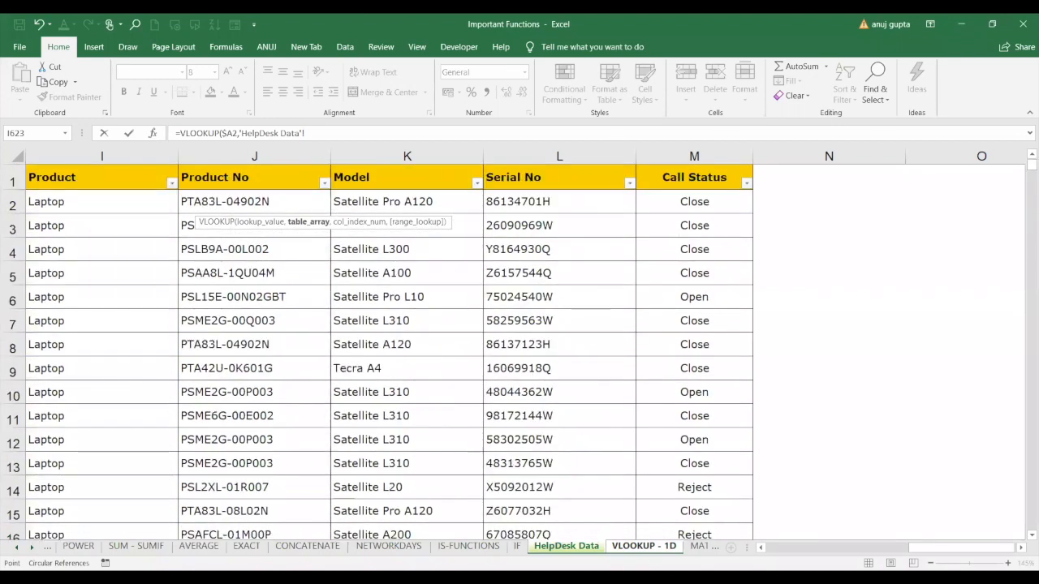
pyautogui.moveTo(926, 548); pyautogui.dragTo(779, 549)
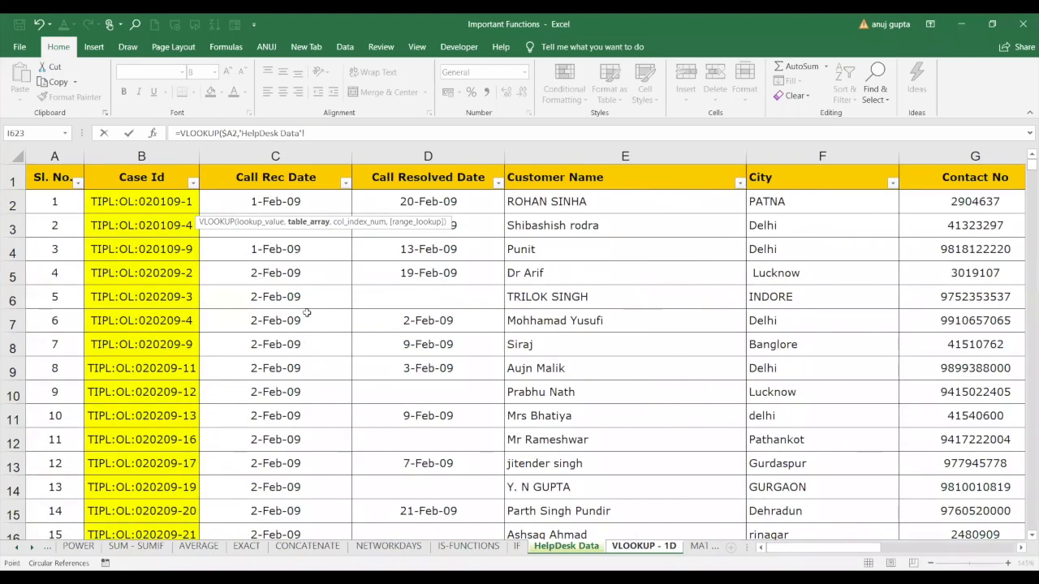
pyautogui.click(153, 208)
pyautogui.hotkey('ctrl', 'shift', 'Right')
pyautogui.hotkey('ctrl', 'shift', 'Down')
pyautogui.moveTo(820, 542); pyautogui.dragTo(840, 461)
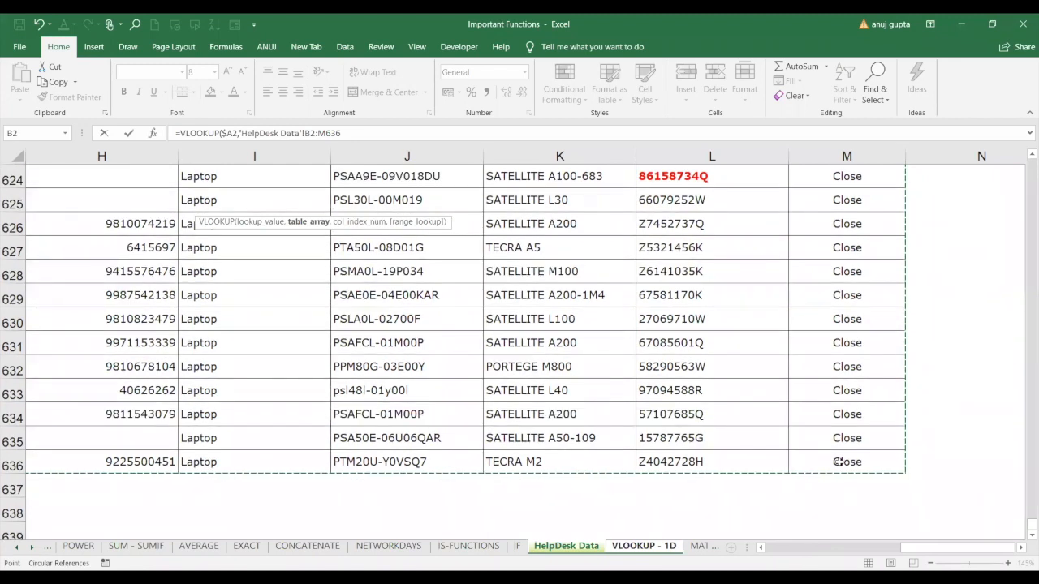
pyautogui.press('F4')
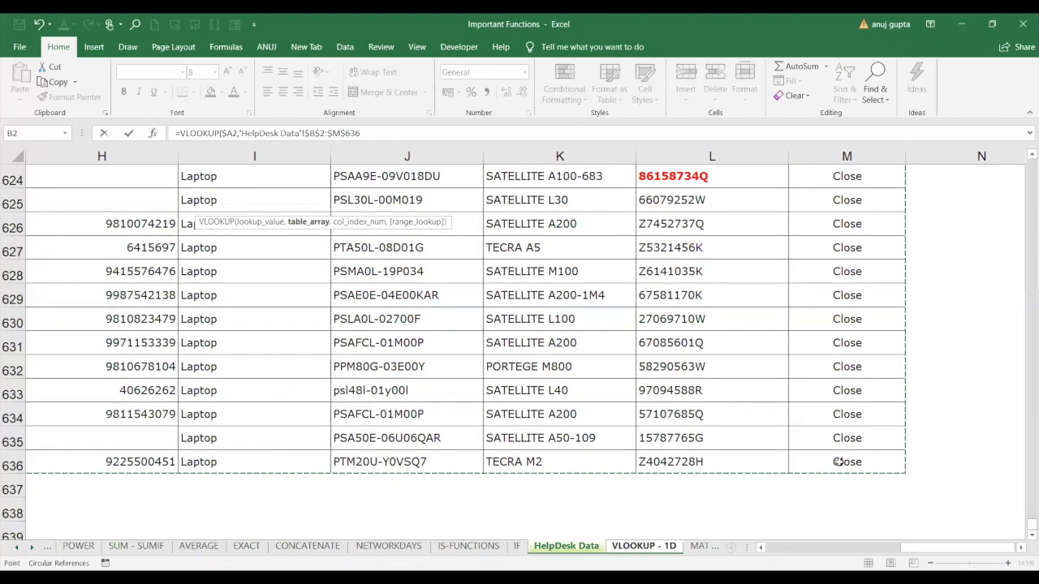
# Step: Complete the B2 VLOOKUP with column index 4 and 0 for an exact match
pyautogui.write(',')
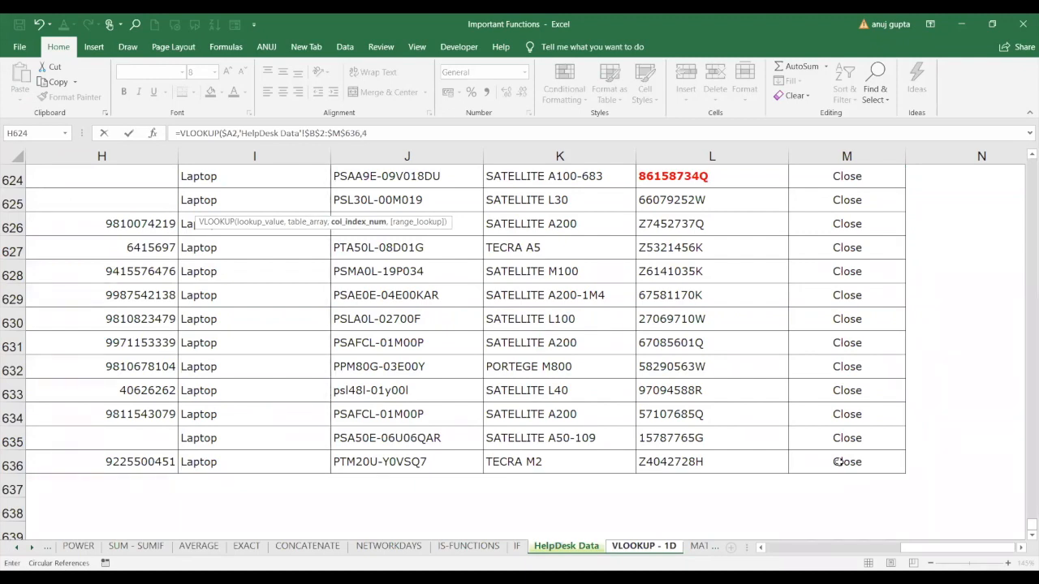
pyautogui.write('4,0')
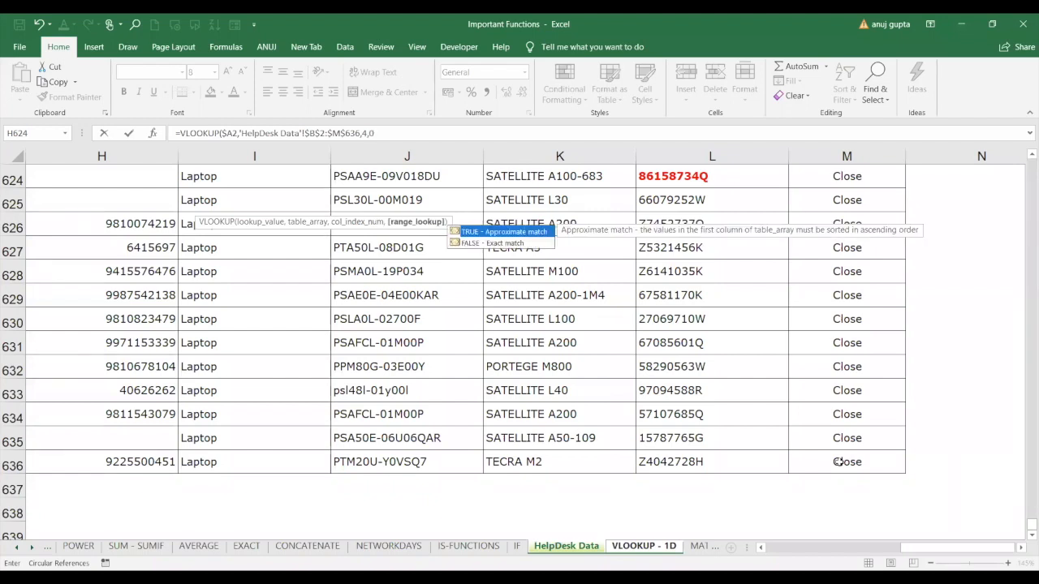
pyautogui.write(')')
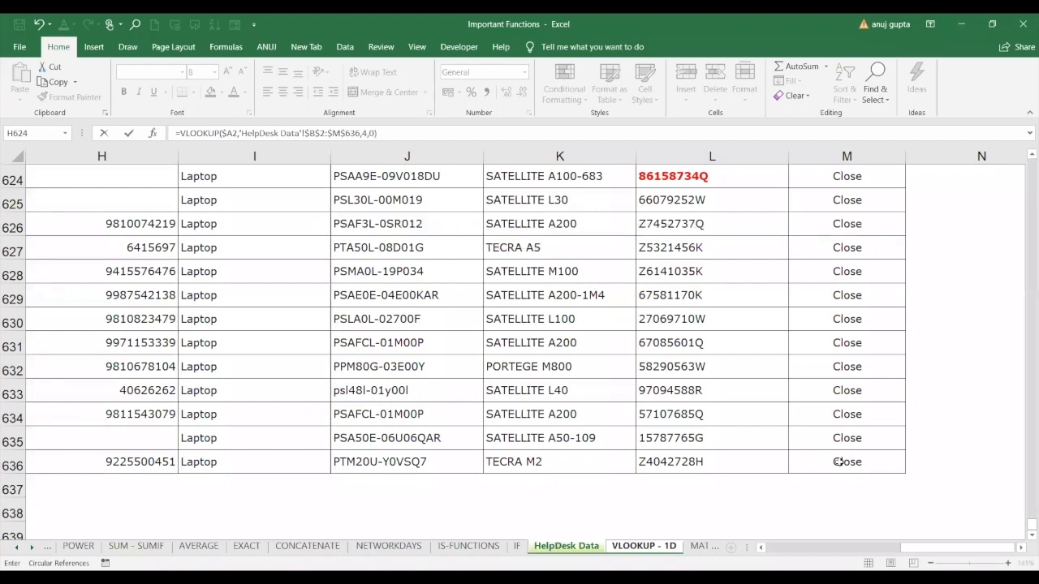
pyautogui.press('Return')
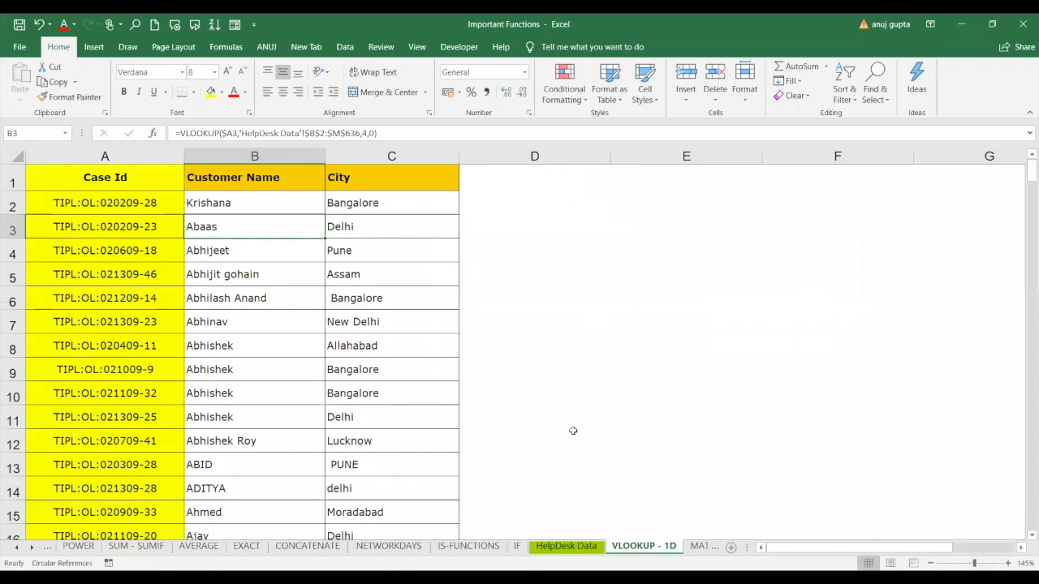
# Step: Replace the range lookup argument 0 with FALSE in the B2 formula
pyautogui.click(251, 206)
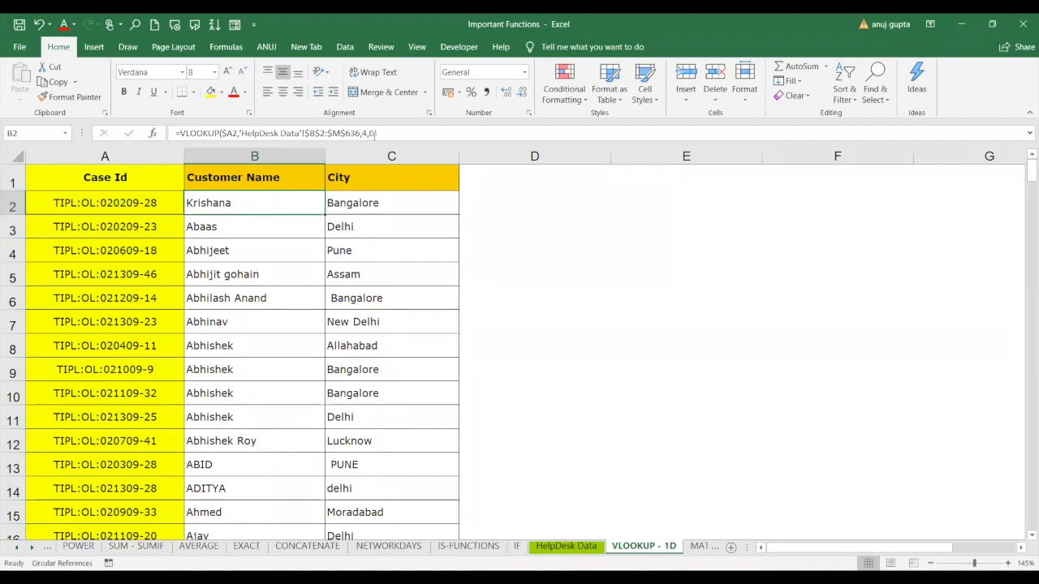
pyautogui.click(374, 134)
pyautogui.press('BackSpace')
pyautogui.write('FALSE')
pyautogui.press('Return')
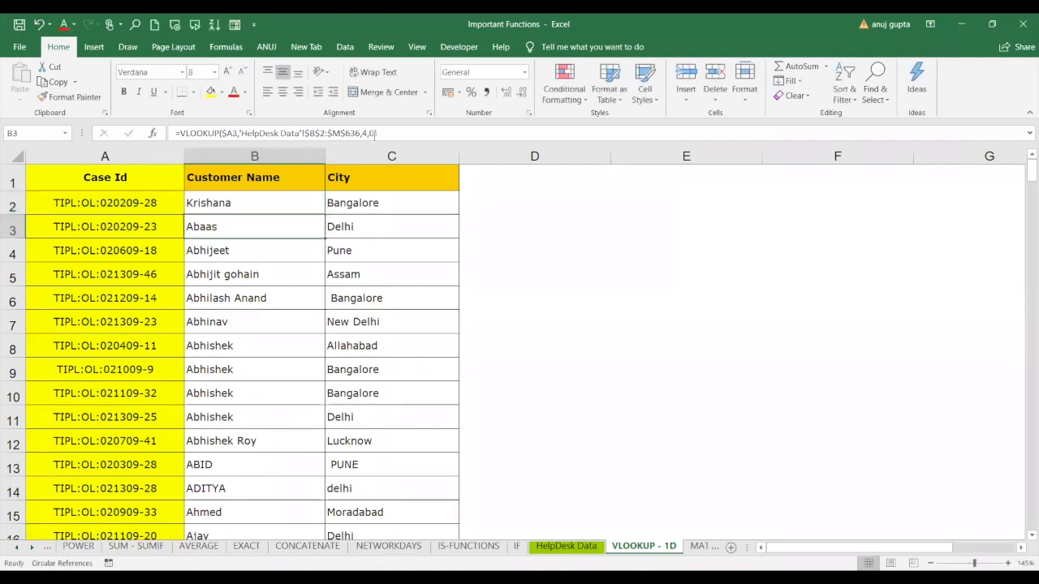
# Step: Copy the B2 VLOOKUP formula into C2 under City
pyautogui.click(271, 209)
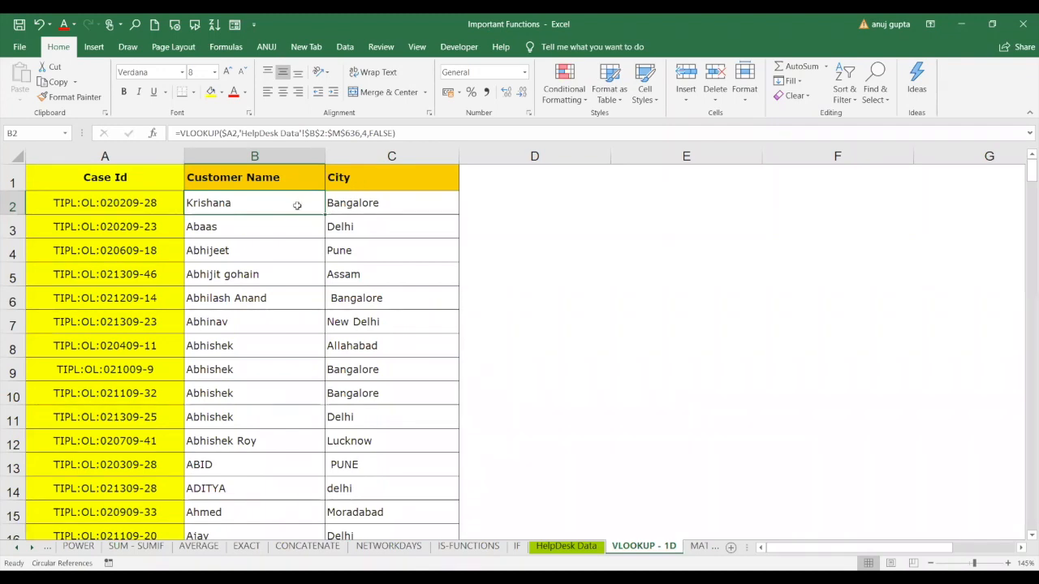
pyautogui.hotkey('ctrl', 'c')
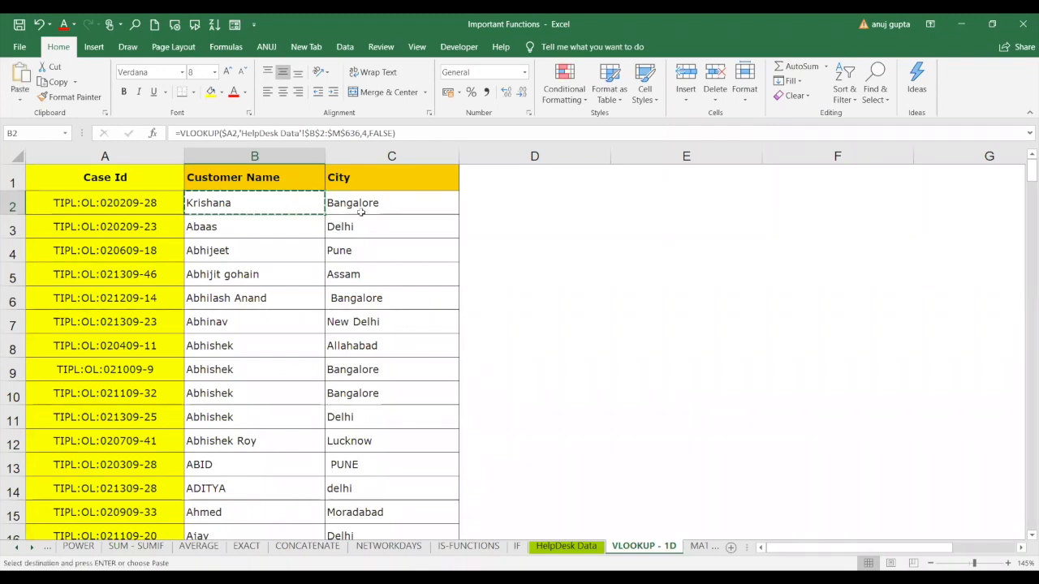
pyautogui.click(363, 212)
pyautogui.hotkey('ctrl', 'v')
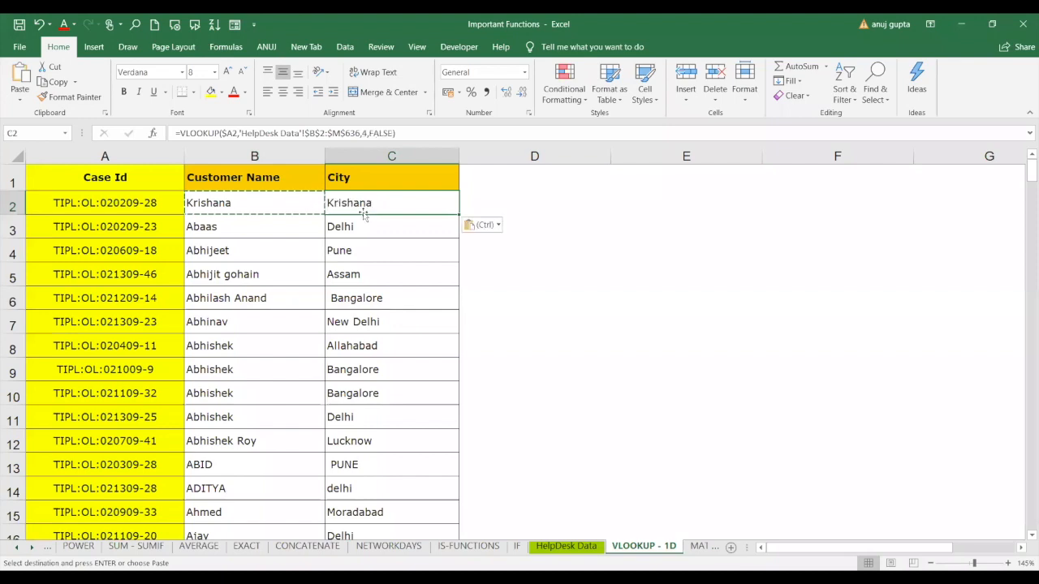
pyautogui.press('Escape')
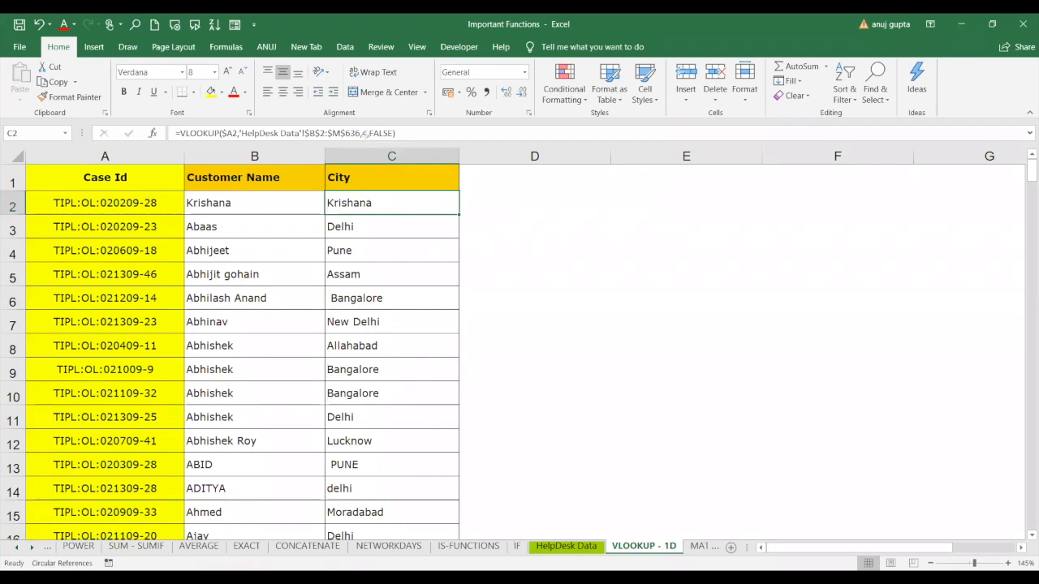
# Step: Change the column index in the C2 VLOOKUP formula to 5
pyautogui.click(365, 133)
pyautogui.doubleClick(365, 133)
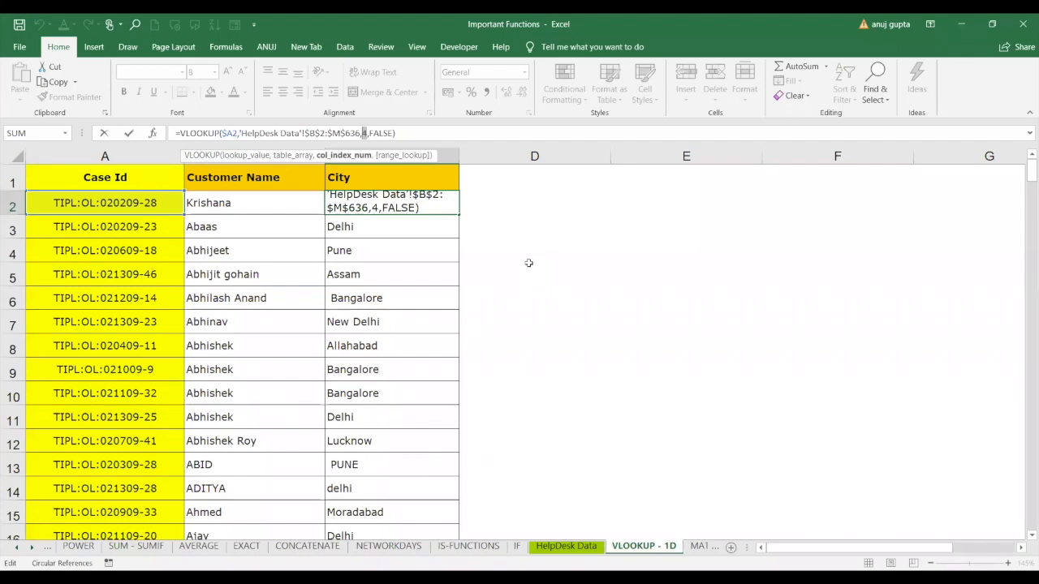
pyautogui.press('BackSpace')
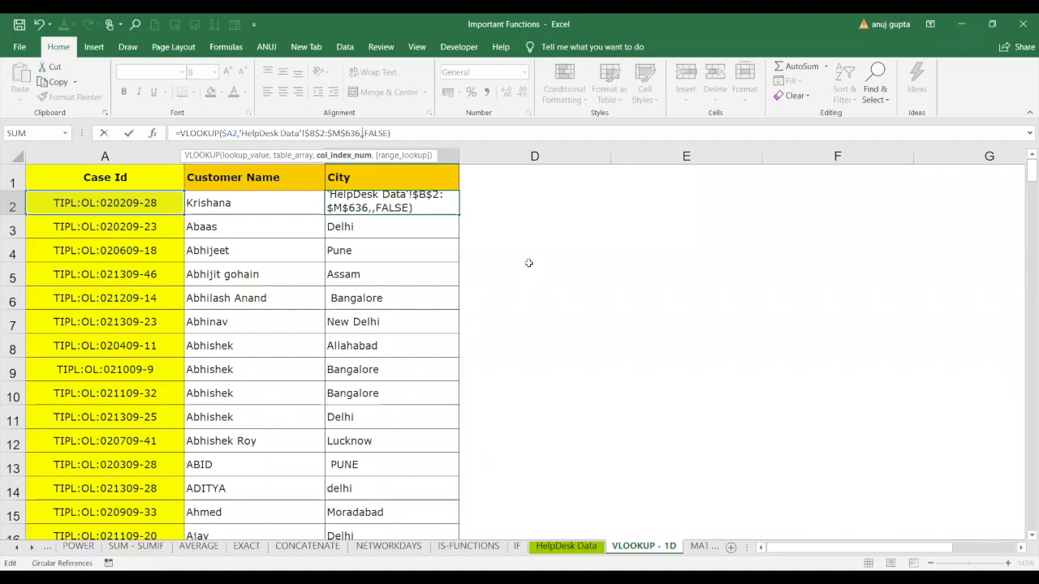
pyautogui.write('5')
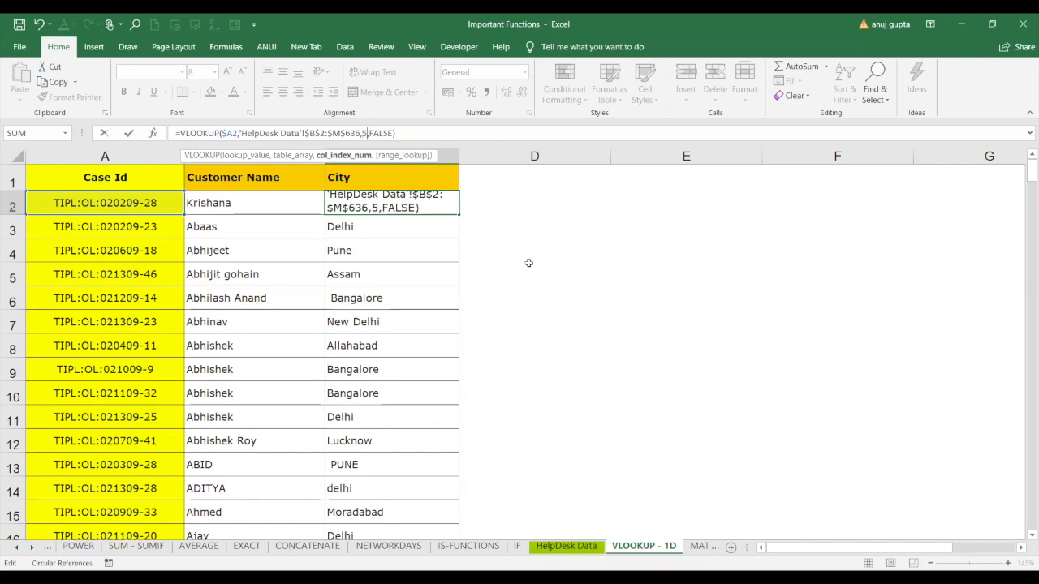
pyautogui.press('Return')
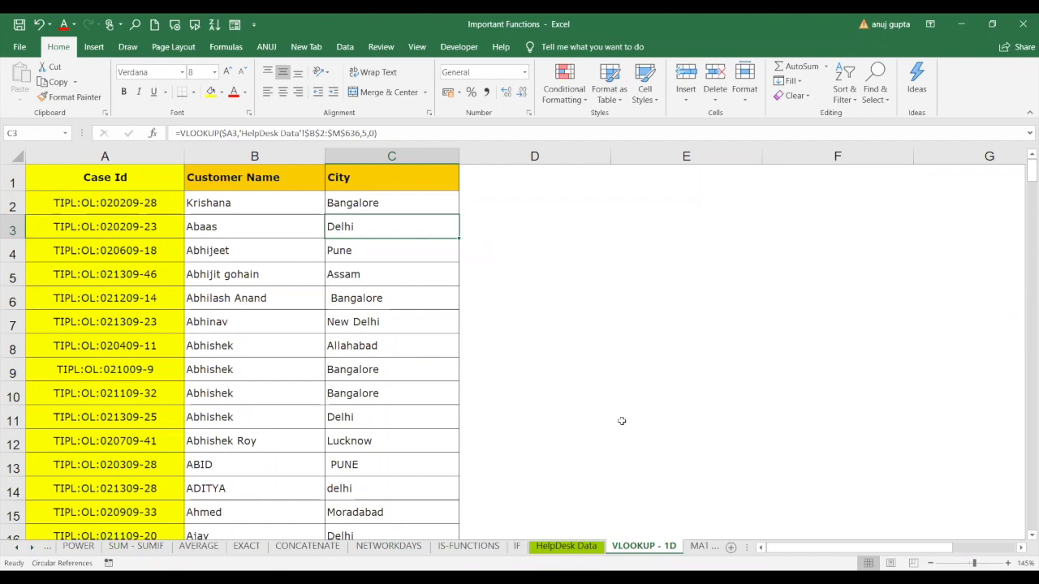
# Step: Open the MATCH sheet and clear the existing formula in D11
pyautogui.click(688, 548)
pyautogui.click(688, 548)
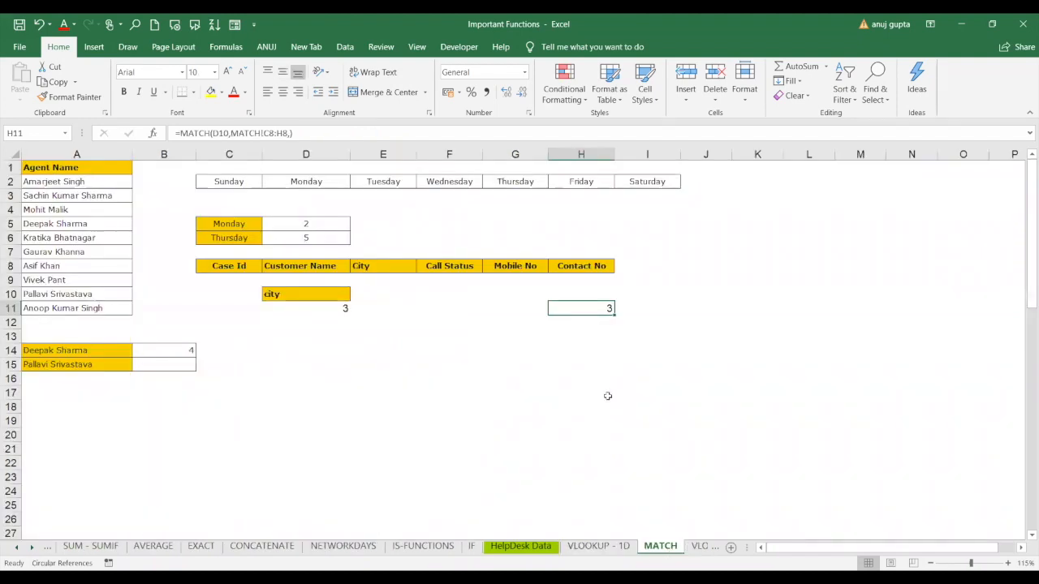
pyautogui.click(338, 311)
pyautogui.press('Delete')
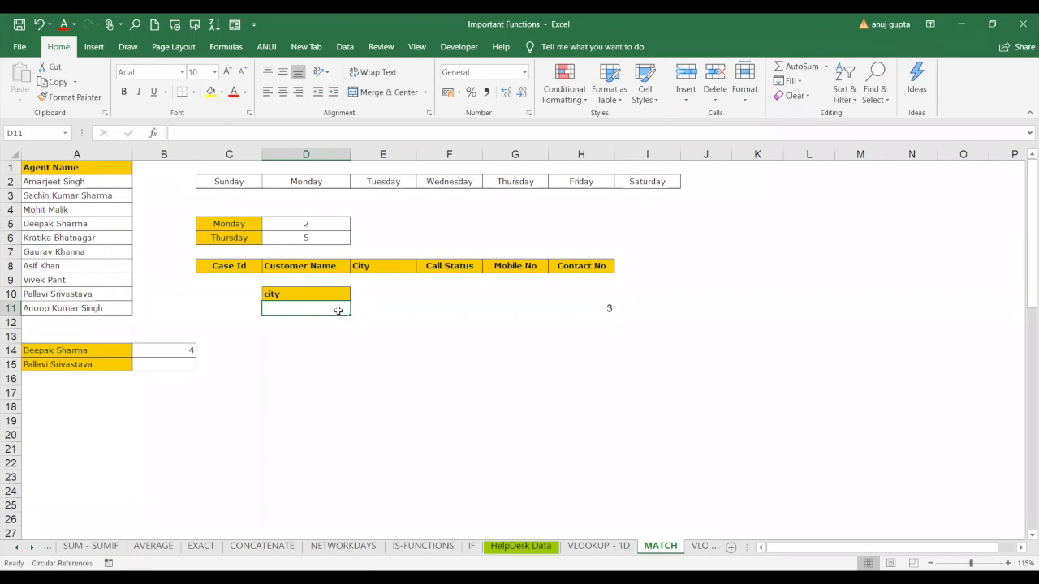
# Step: Check the headers in C8:H8, and start a MATCH formula in D11 with D10 as the lookup value
pyautogui.click(367, 269)
pyautogui.keyDown('ctrl'); pyautogui.scroll(3, 247, 265); pyautogui.keyUp('ctrl')
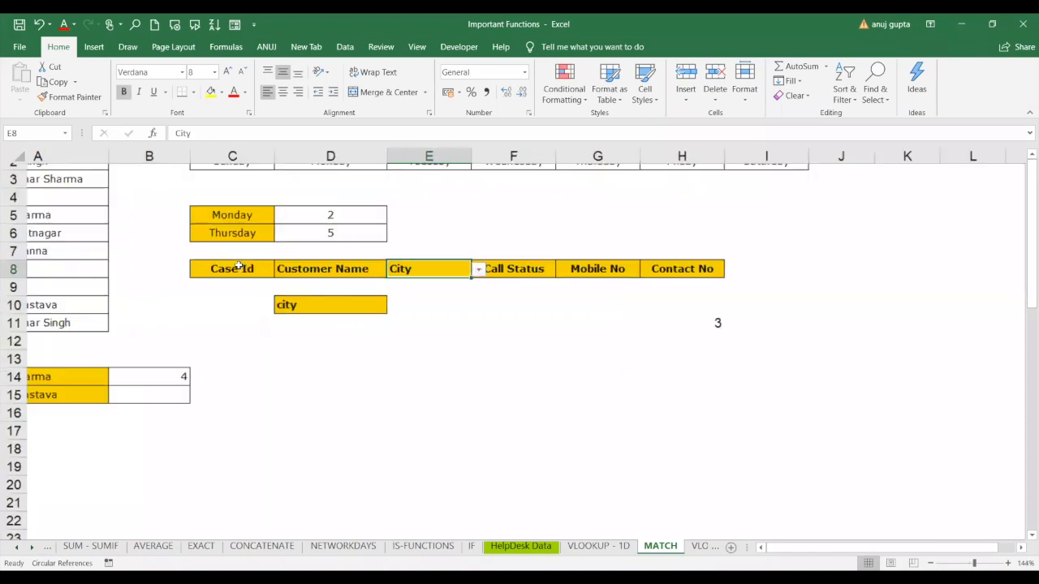
pyautogui.moveTo(176, 276); pyautogui.dragTo(638, 284)
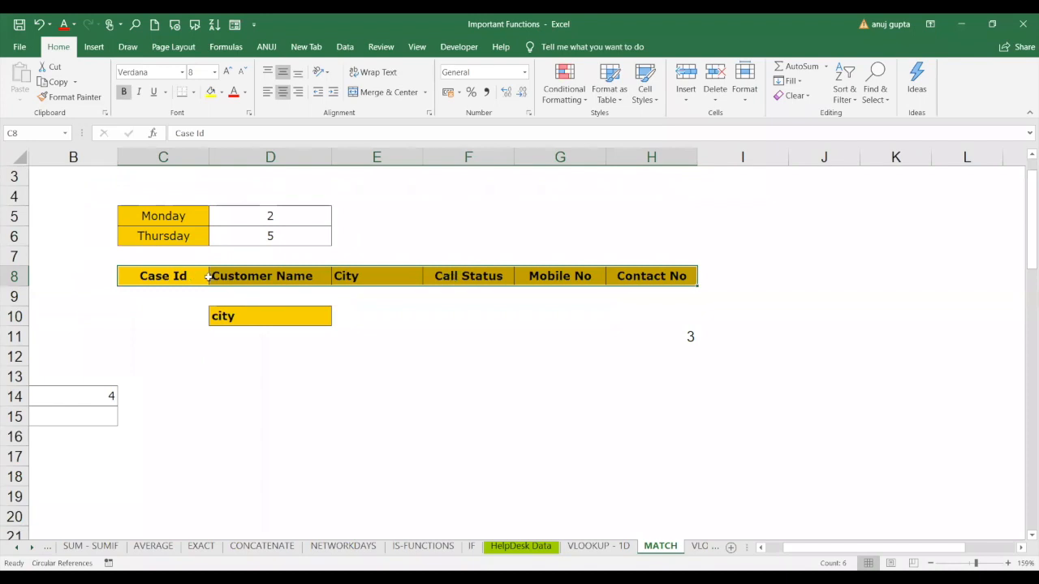
pyautogui.click(358, 274)
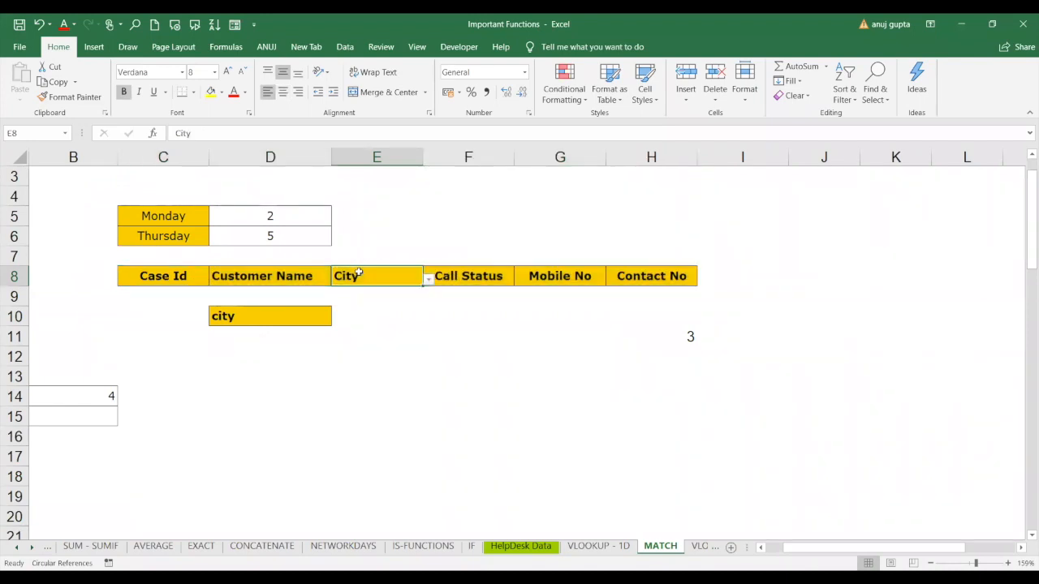
pyautogui.click(287, 341)
pyautogui.write('=')
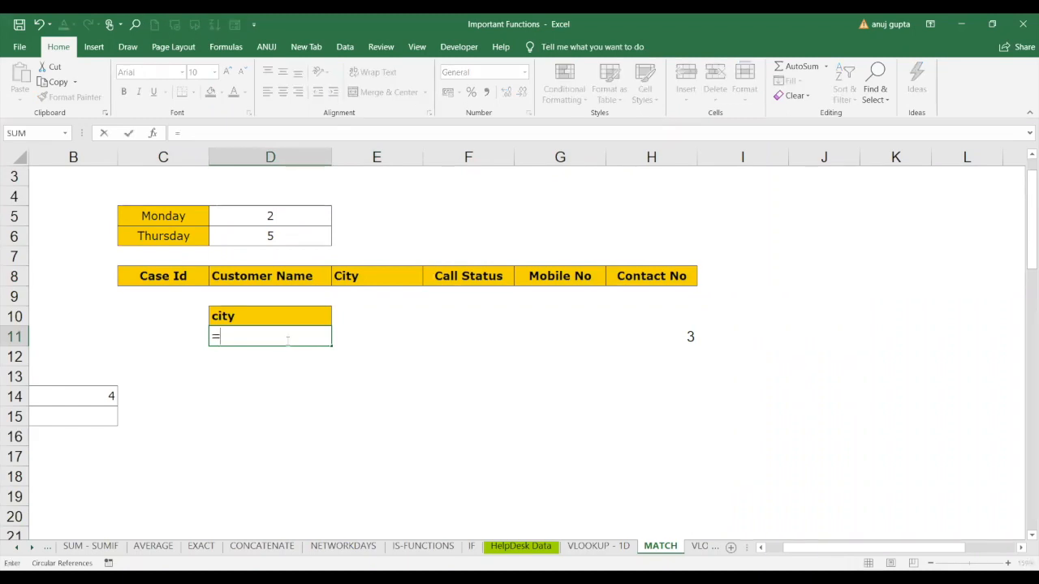
pyautogui.write('MATC')
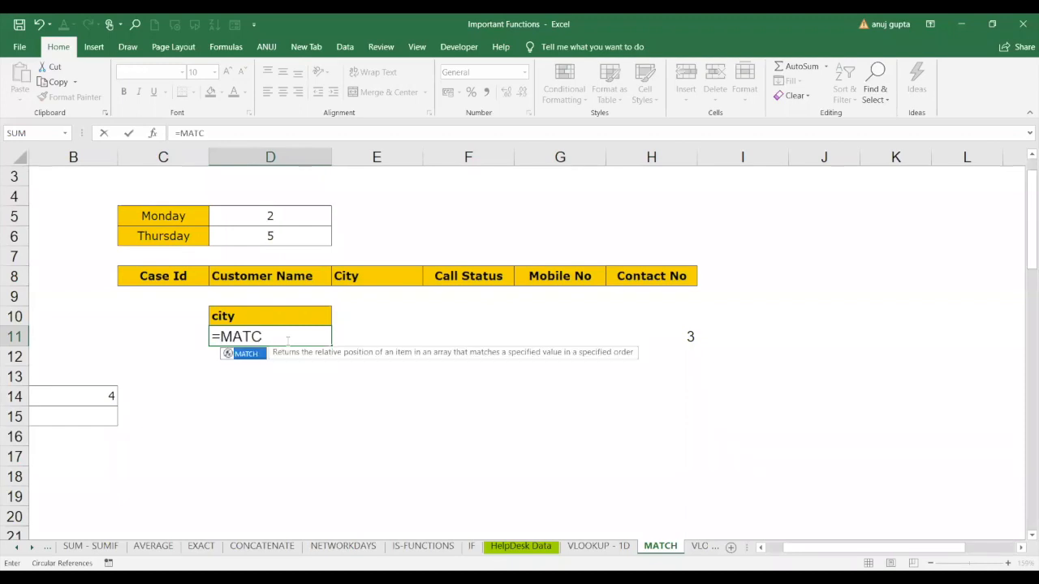
pyautogui.press('Tab')
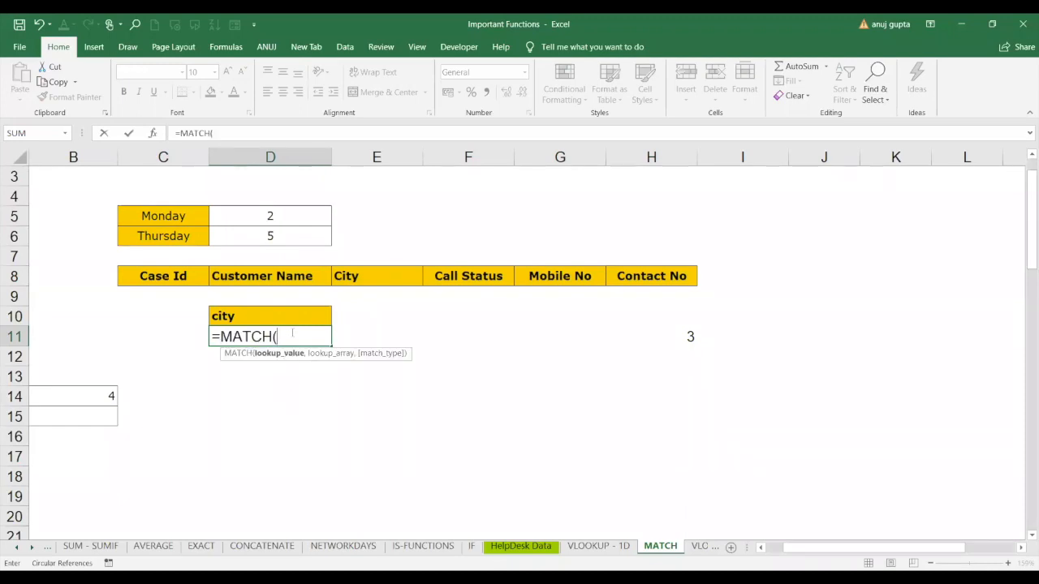
pyautogui.click(276, 314)
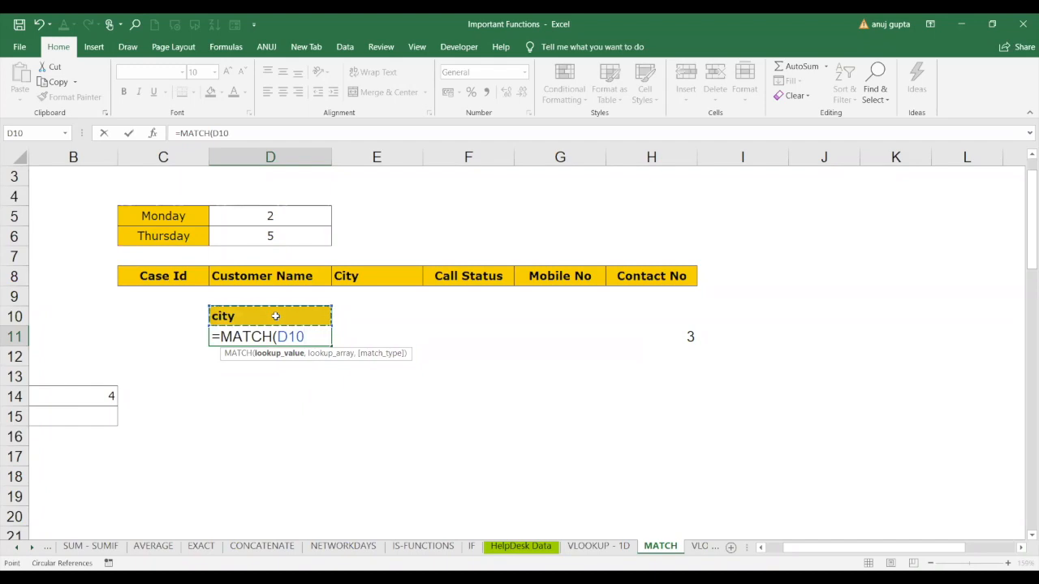
pyautogui.write(',')
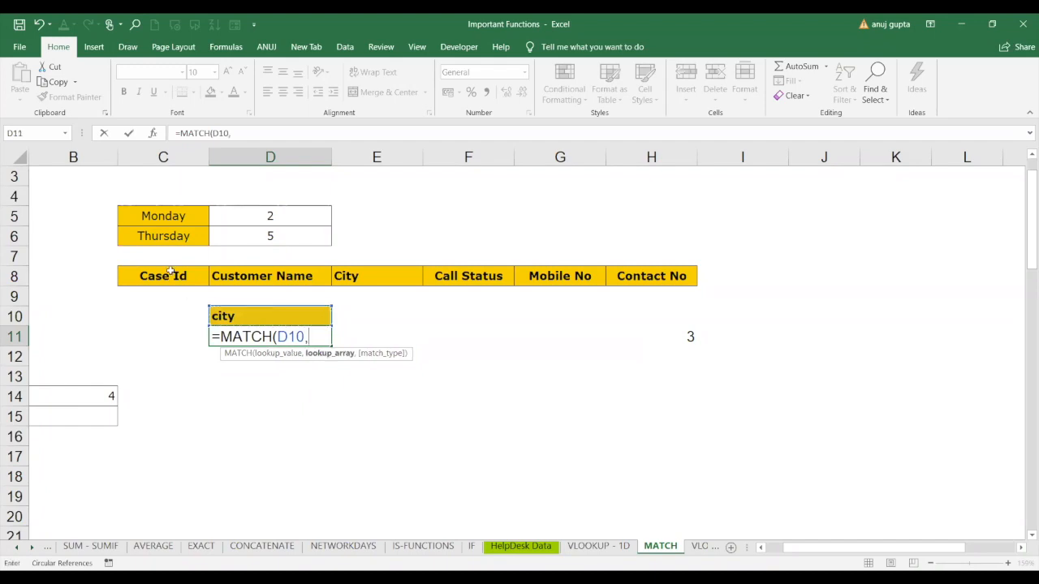
# Step: Complete the MATCH formula with $C$8:$H$8 as the lookup array and 0 for an exact match
pyautogui.moveTo(202, 274); pyautogui.dragTo(610, 279)
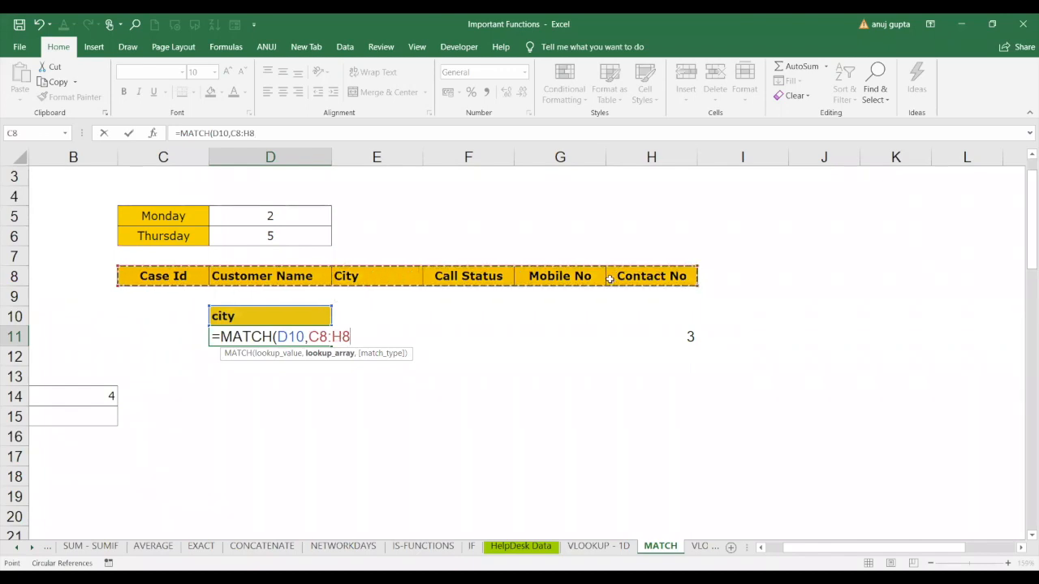
pyautogui.press('F4')
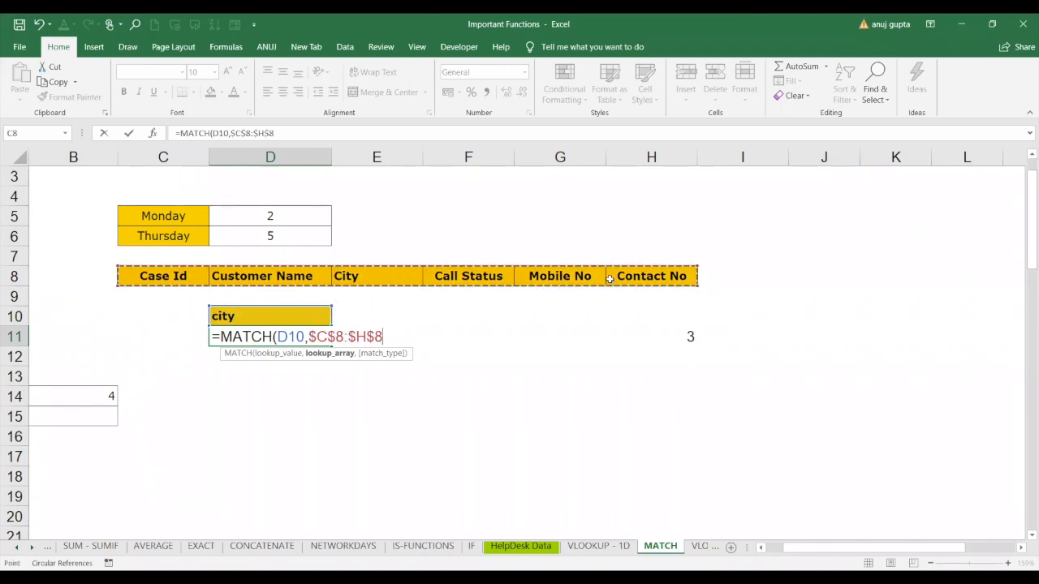
pyautogui.write(',')
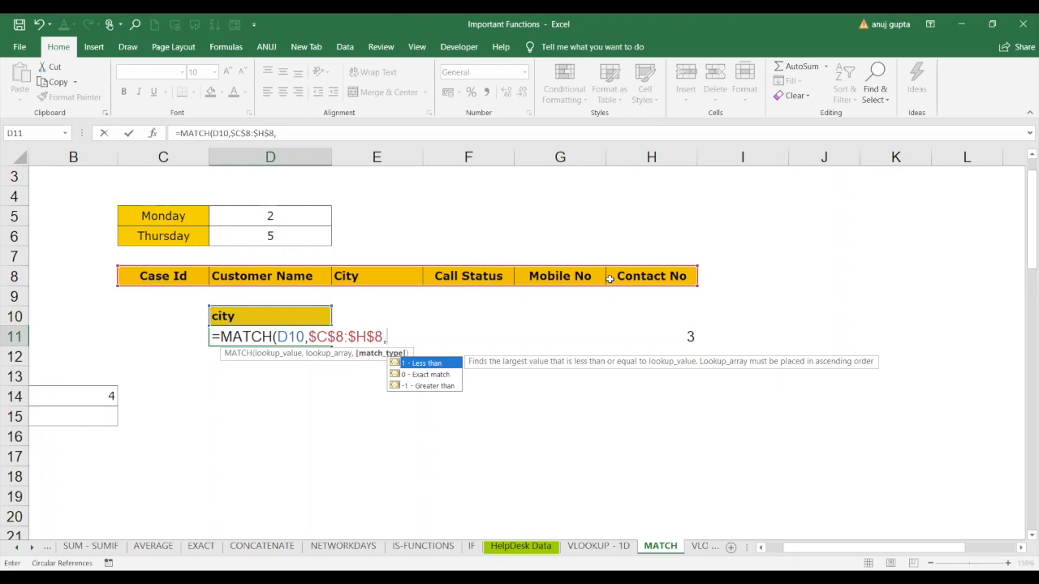
pyautogui.press('Down')
pyautogui.press('Tab')
pyautogui.write(')')
pyautogui.press('Return')
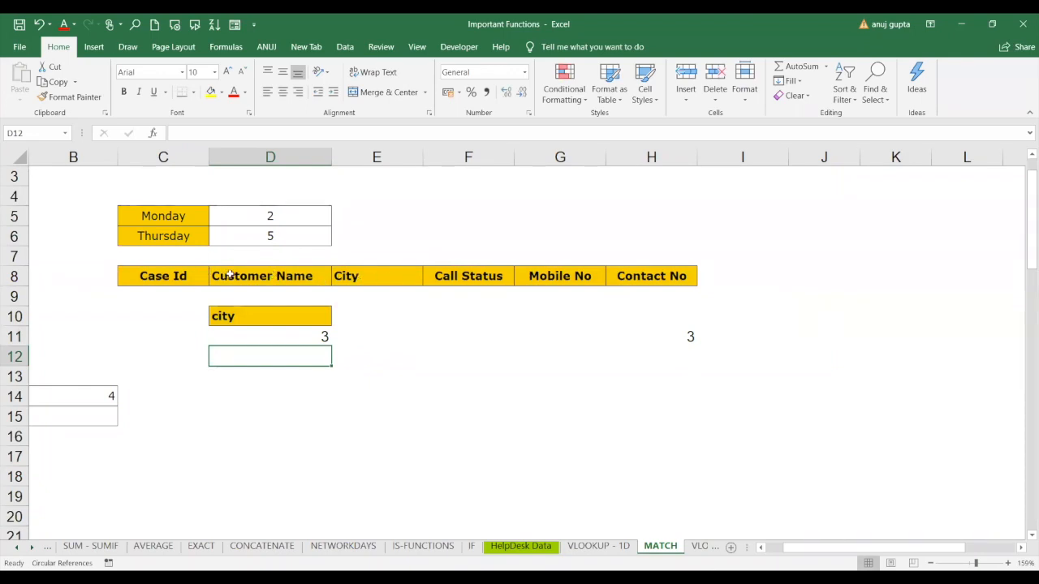
# Step: Replace the lookup header in D10 with Call Status from its list of options, and check the MATCH result in D11
pyautogui.click(322, 315)
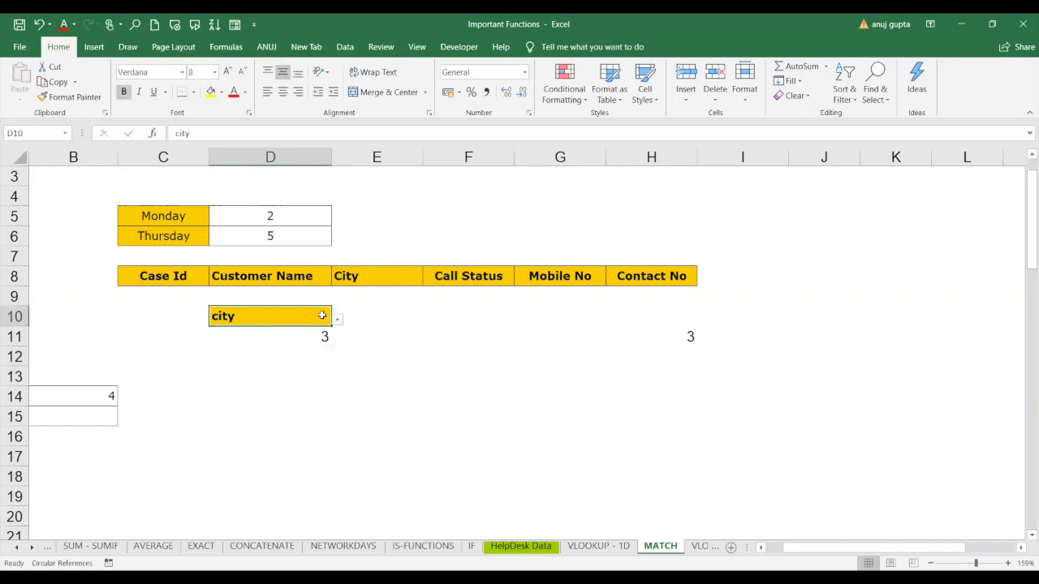
pyautogui.write('CA')
pyautogui.press('BackSpace')
pyautogui.press('BackSpace')
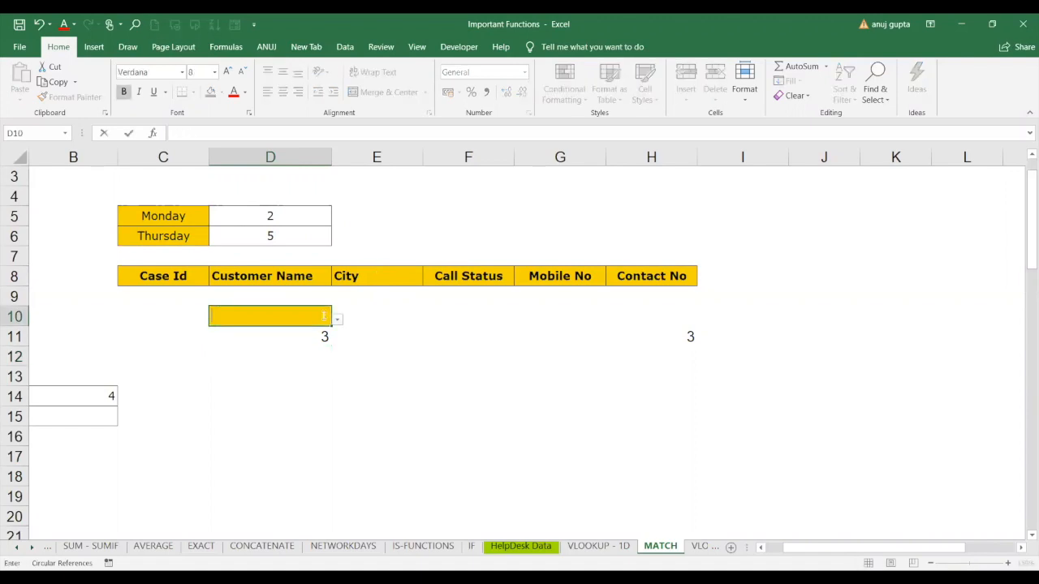
pyautogui.click(337, 321)
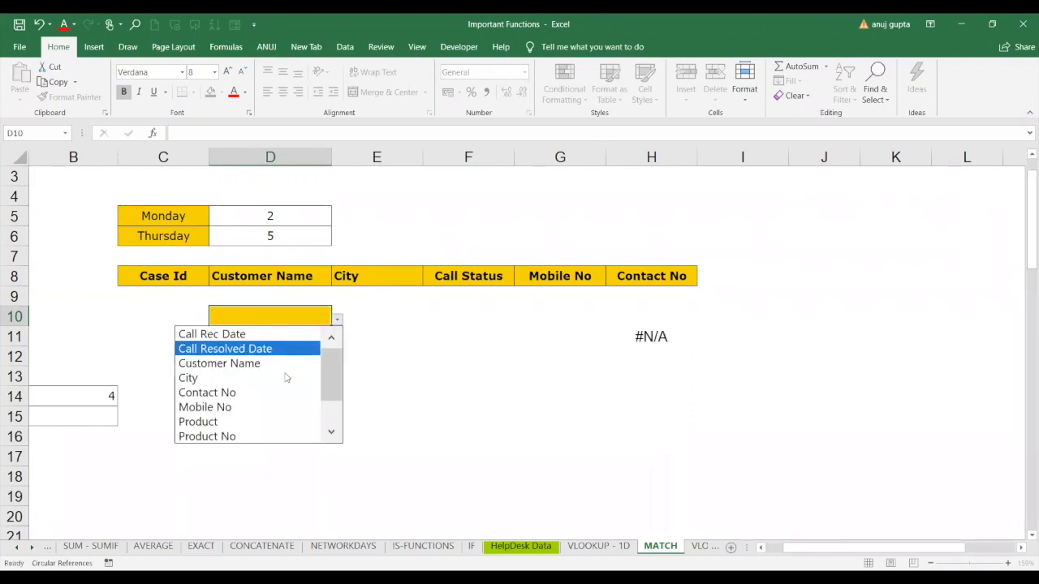
pyautogui.scroll(-1, 281, 430)
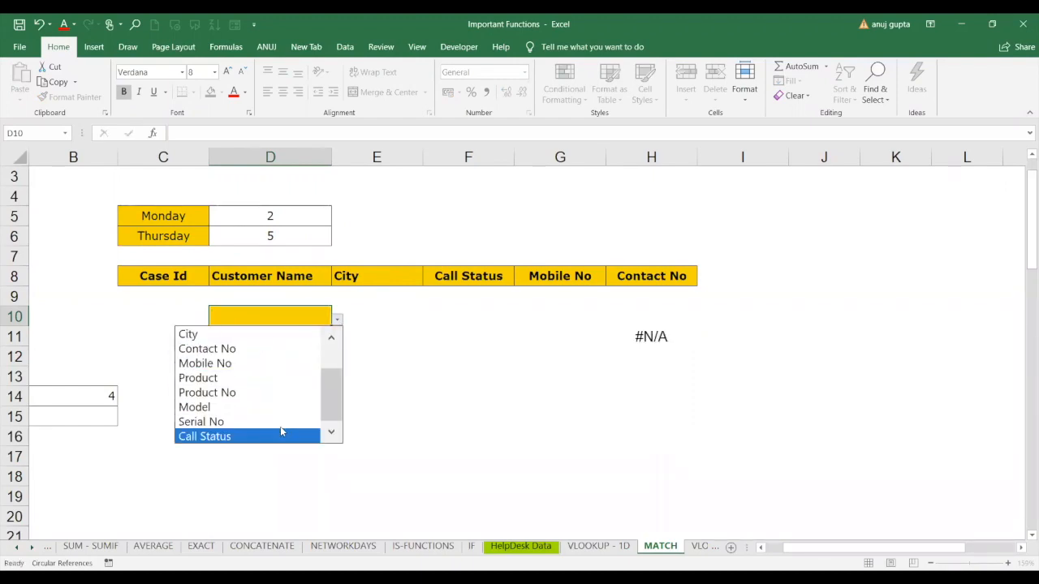
pyautogui.click(274, 436)
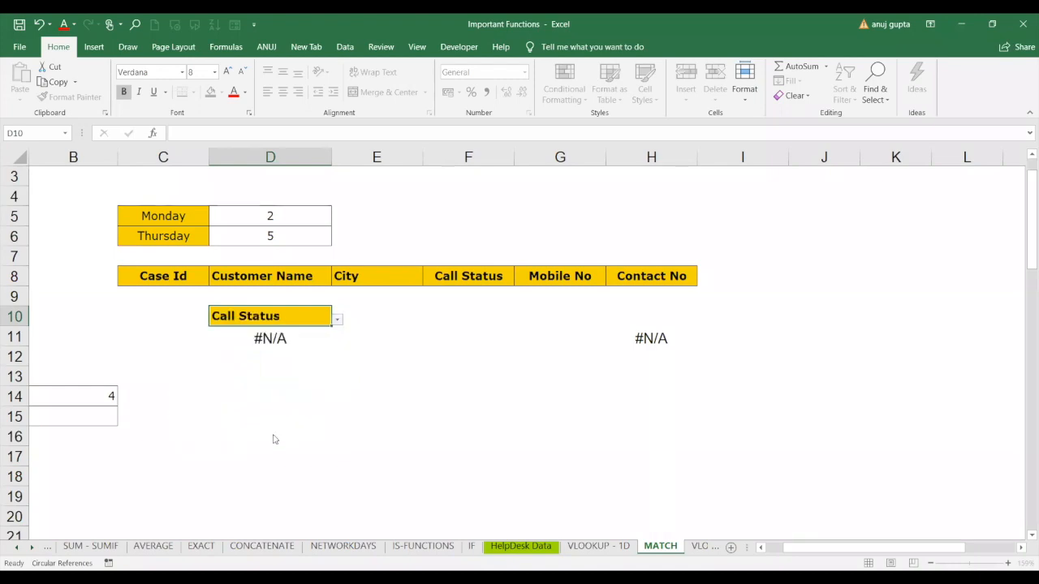
pyautogui.click(321, 341)
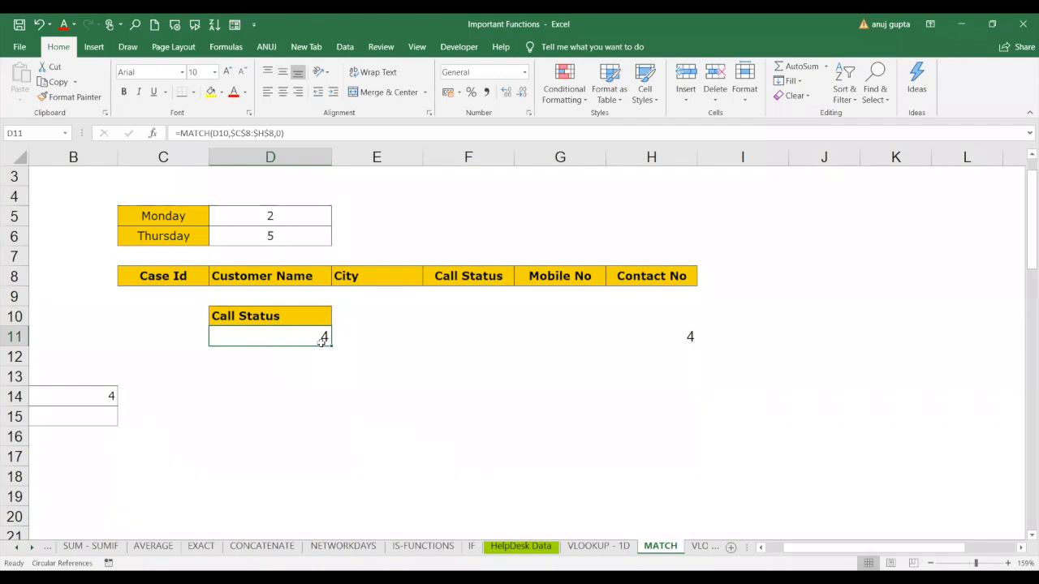
# Step: Start a MATCH formula in D13 with A7 from the list of names as the lookup value
pyautogui.click(128, 397)
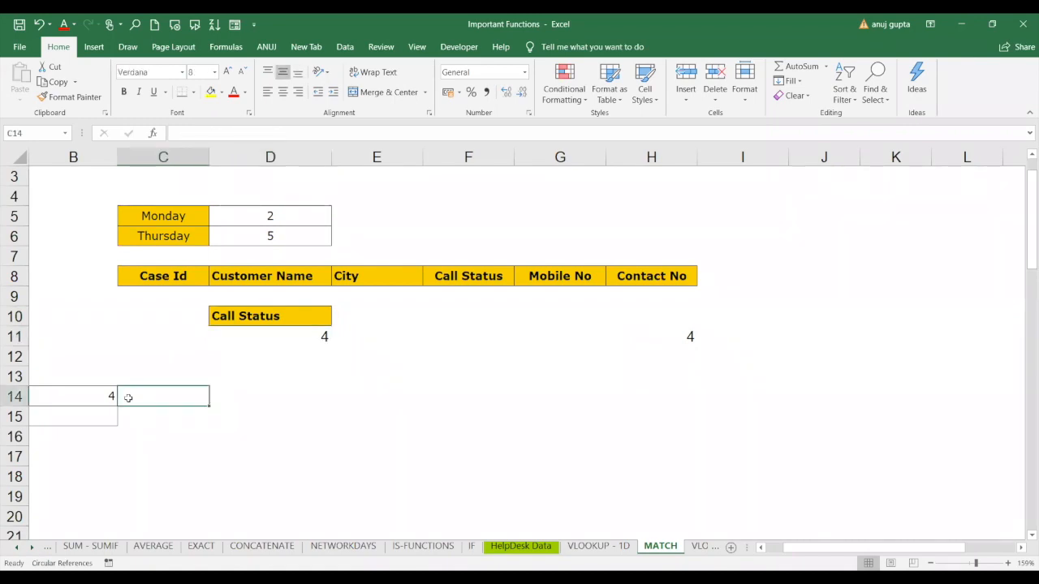
pyautogui.press('Left')
pyautogui.press('Left')
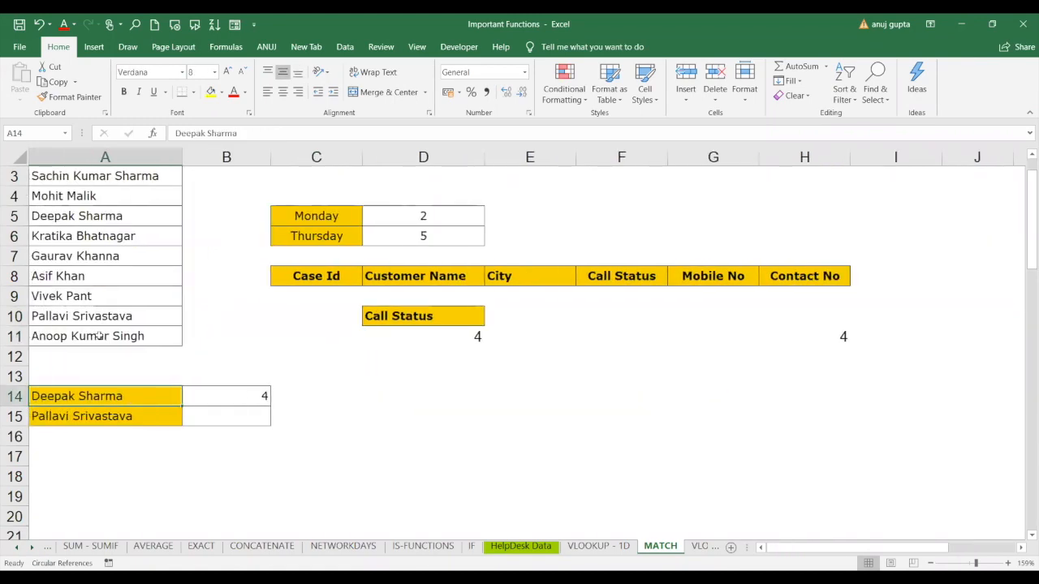
pyautogui.click(115, 208)
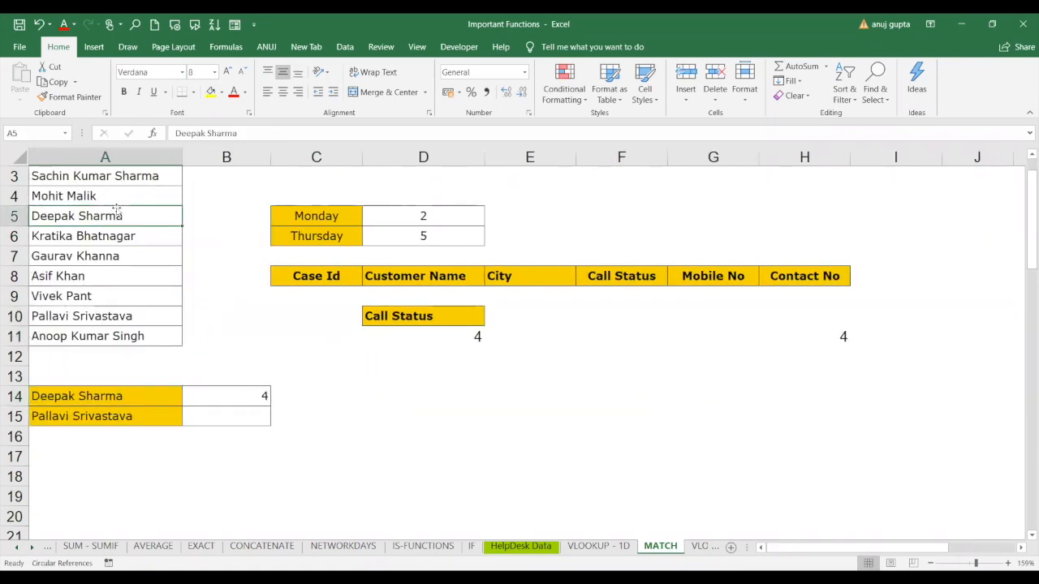
pyautogui.click(105, 254)
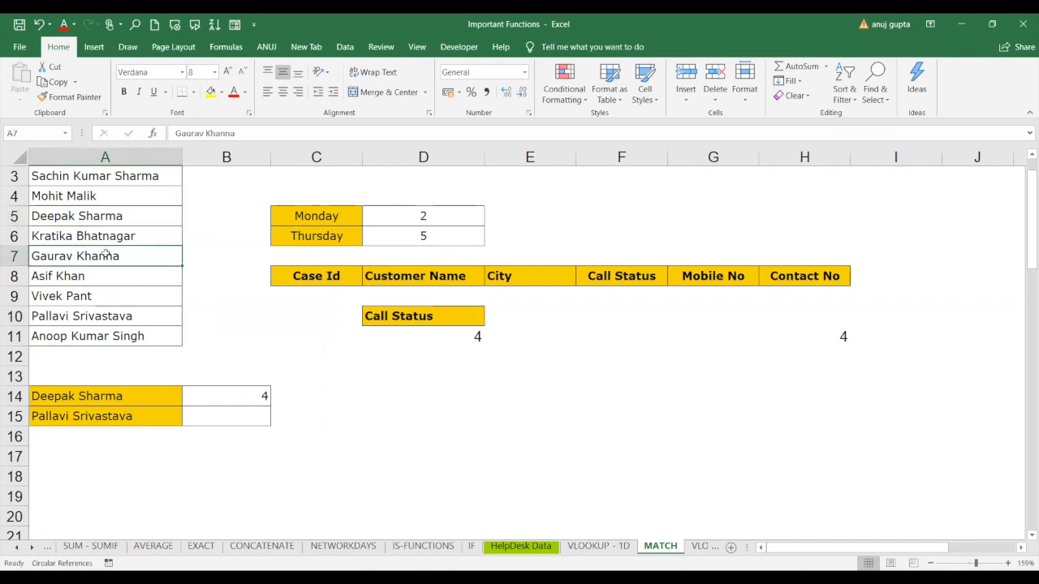
pyautogui.click(415, 373)
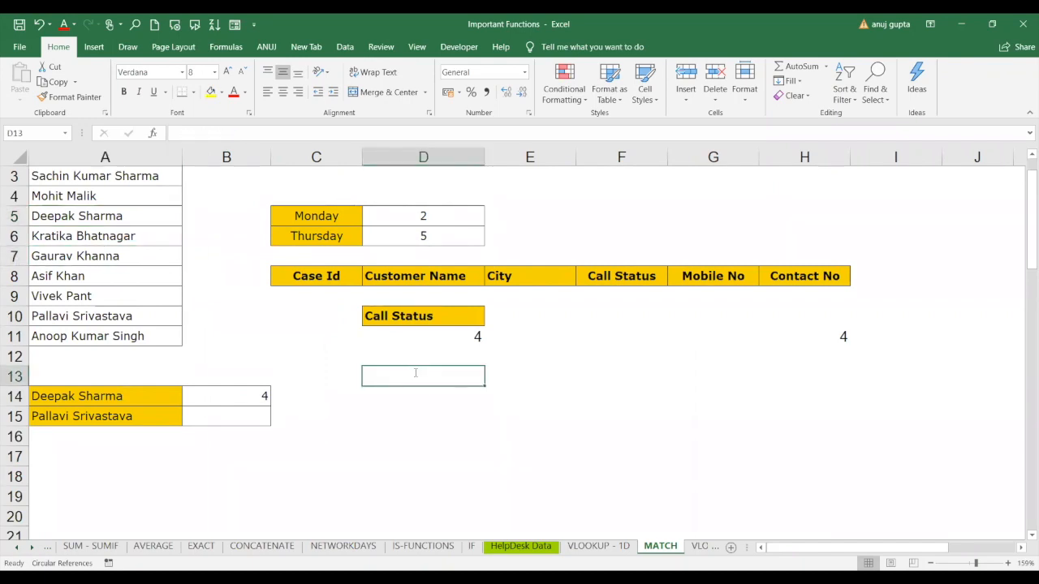
pyautogui.write('=')
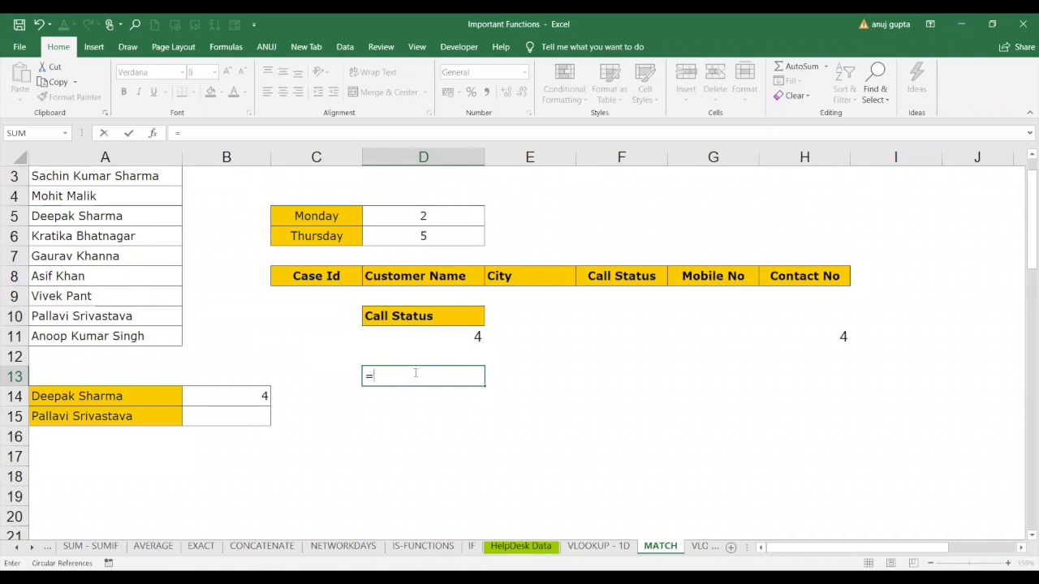
pyautogui.write('MATCH')
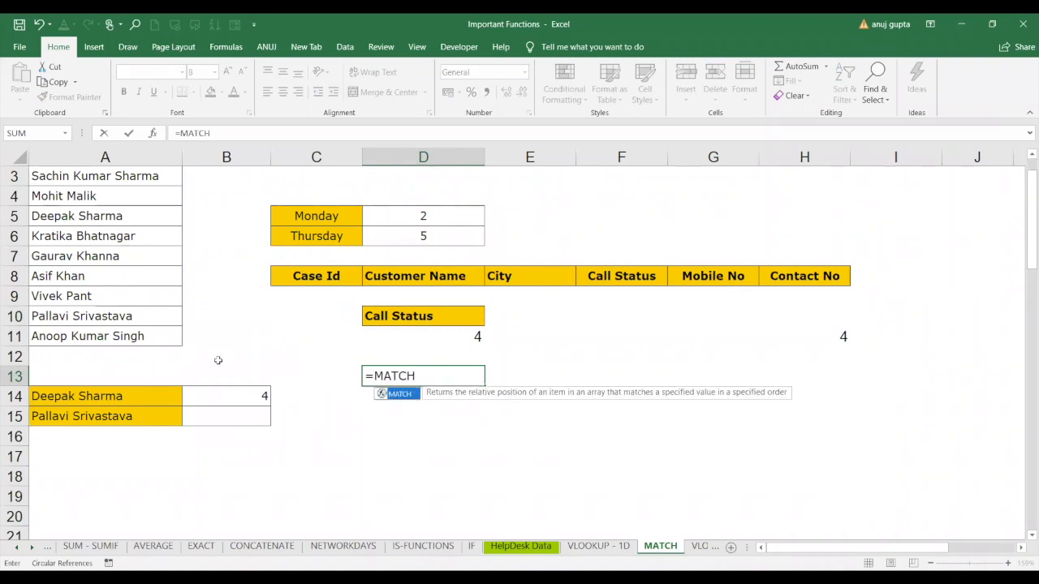
pyautogui.write('(')
pyautogui.click(130, 257)
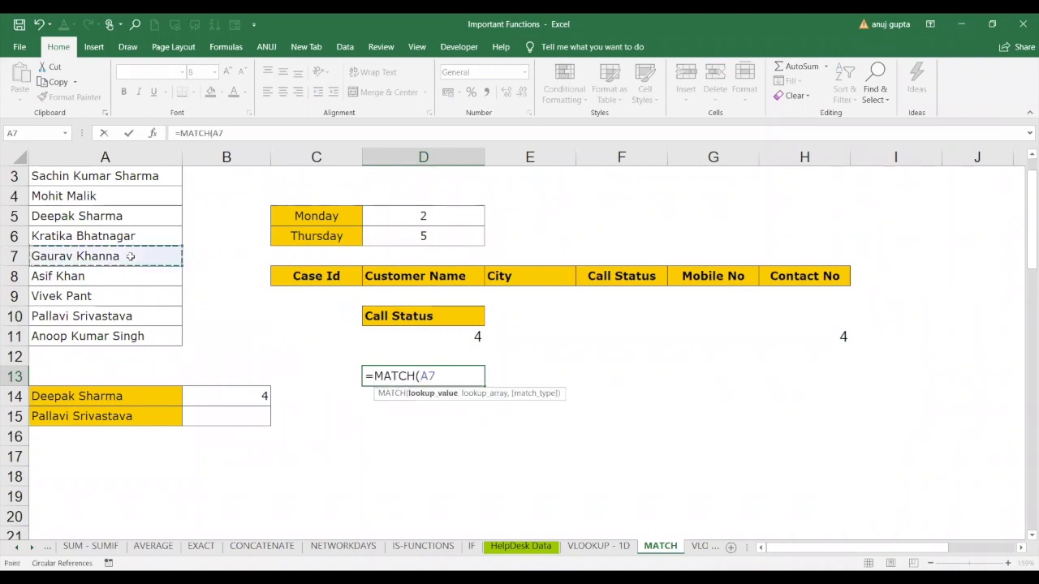
pyautogui.write(',')
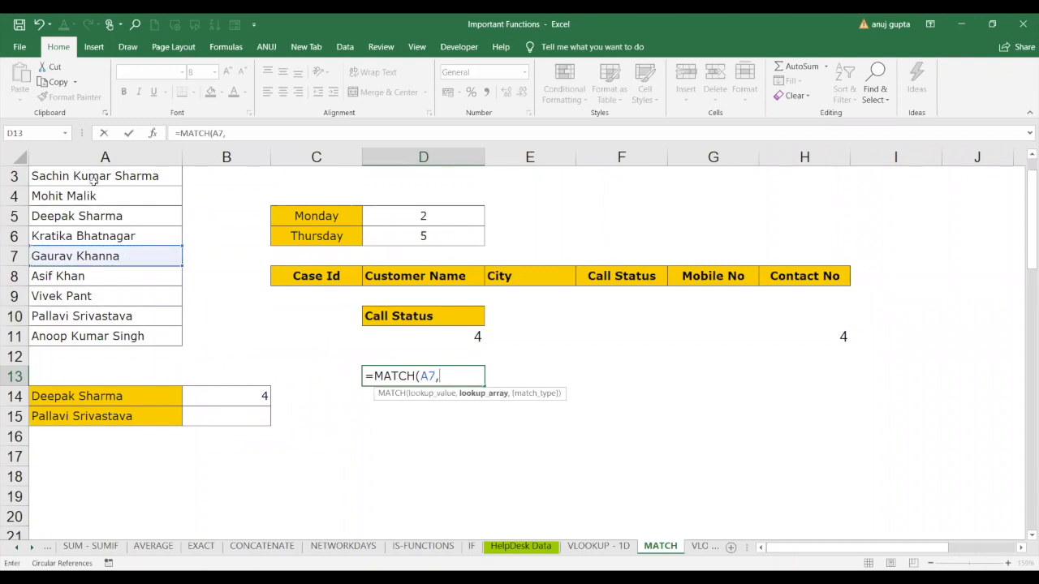
# Step: Complete the D13 formula with $A$3:$A$11 as the lookup array and 0 for exact match, and check A7's position by counting from A3
pyautogui.moveTo(94, 178); pyautogui.dragTo(107, 336)
pyautogui.press('F4')
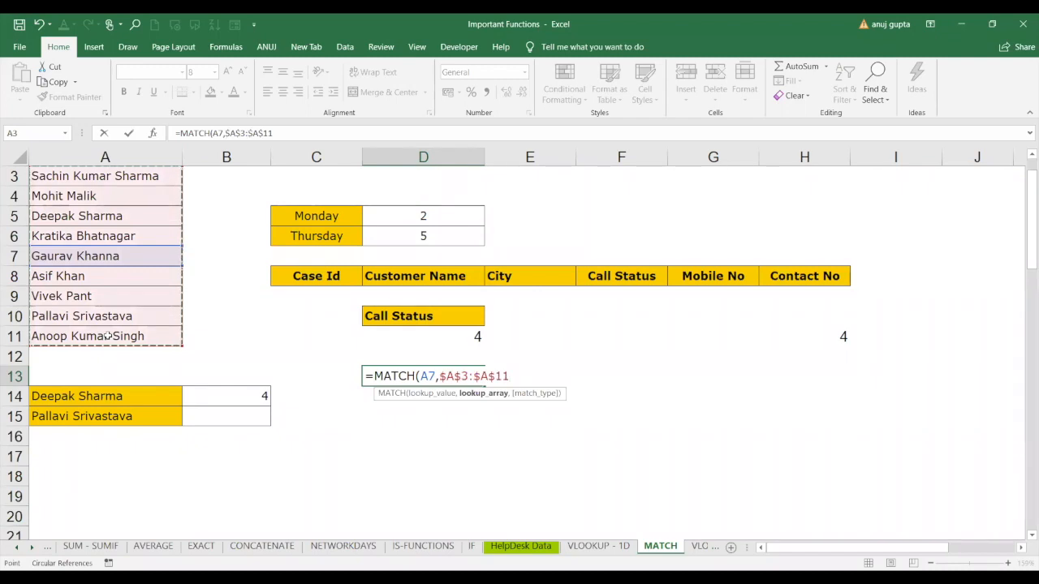
pyautogui.write(',0)')
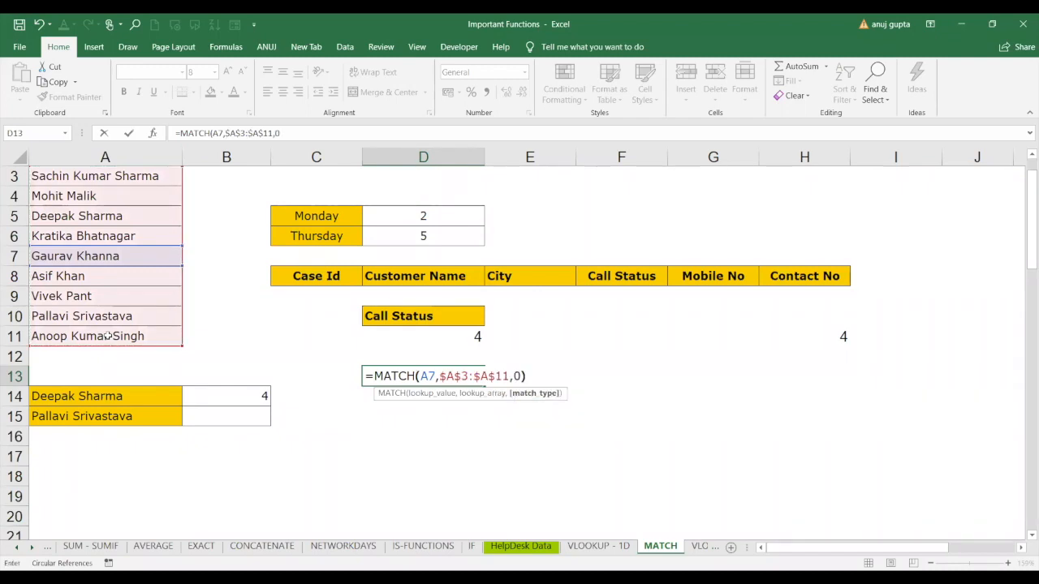
pyautogui.press('Return')
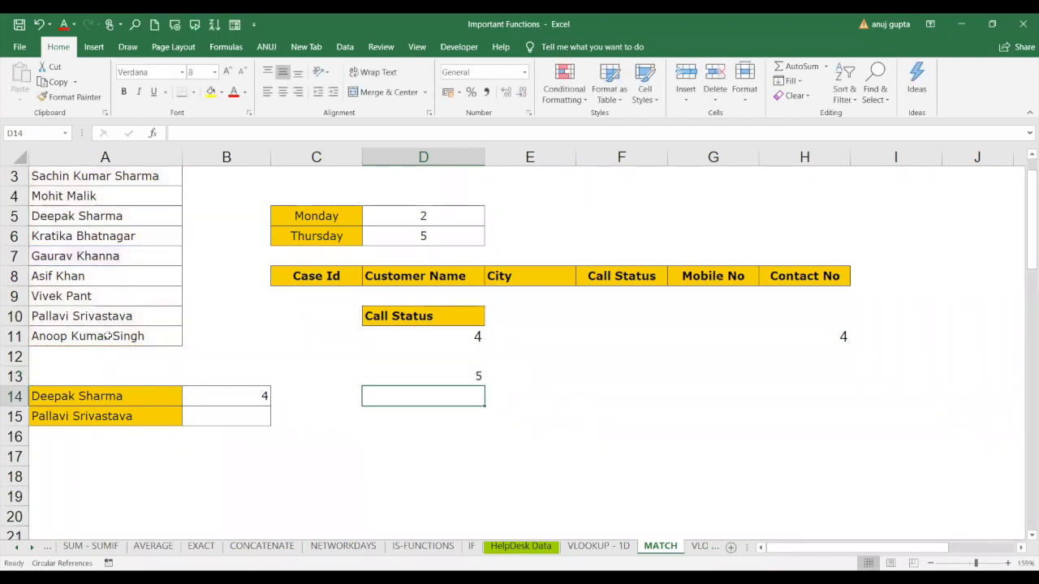
pyautogui.click(104, 183)
pyautogui.press('Down')
pyautogui.press('Down')
pyautogui.press('Down')
pyautogui.press('Down')
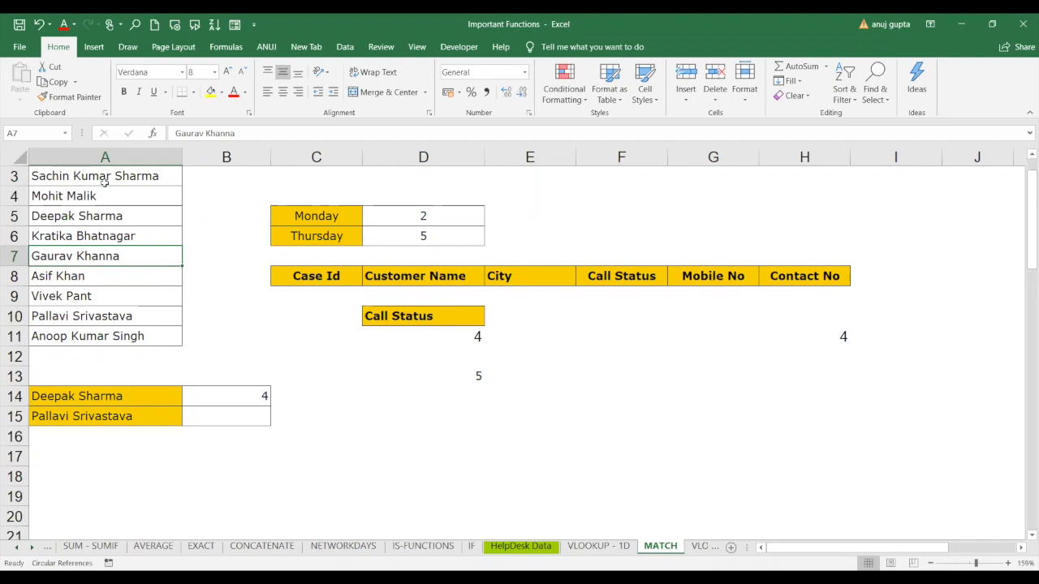
# Step: Clear the existing result in B14 beside the first highlighted name
pyautogui.click(250, 398)
pyautogui.press('Delete')
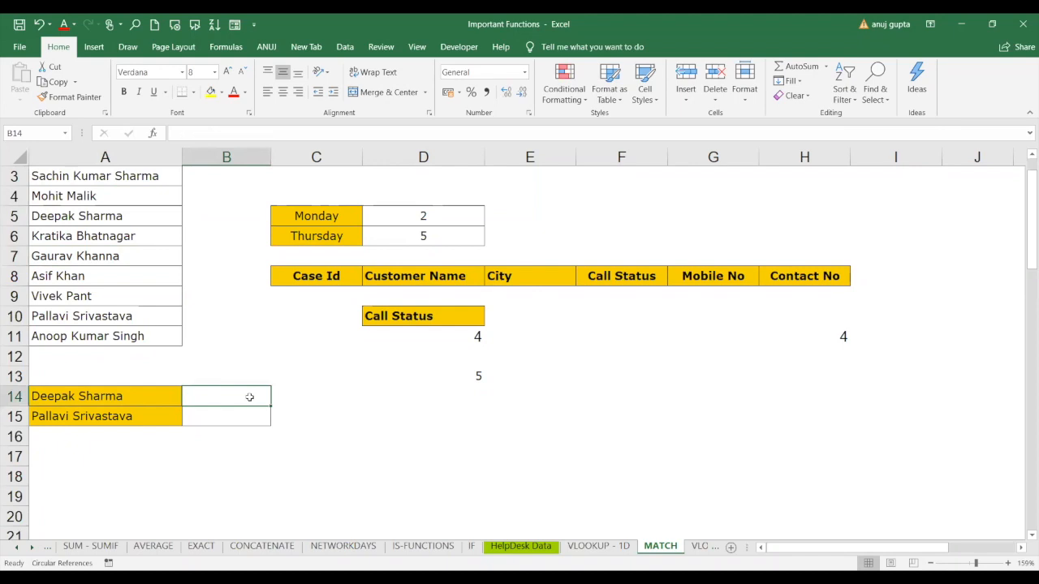
pyautogui.click(244, 419)
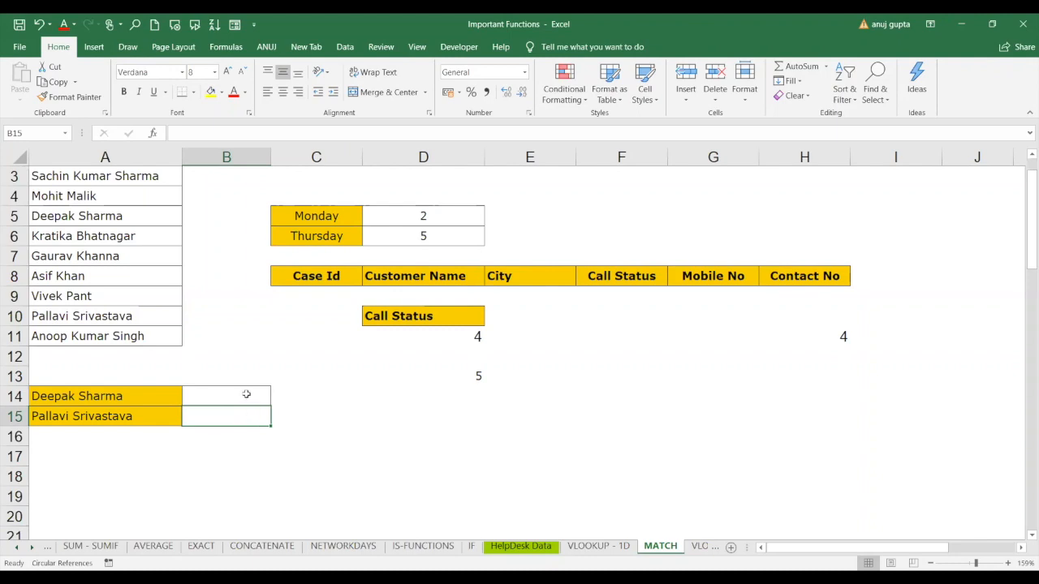
# Step: Enter a MATCH formula in B14 with A14 as the lookup value and A3:A11 as the lookup array, keeping the workbook open
pyautogui.click(248, 395)
pyautogui.write('=')
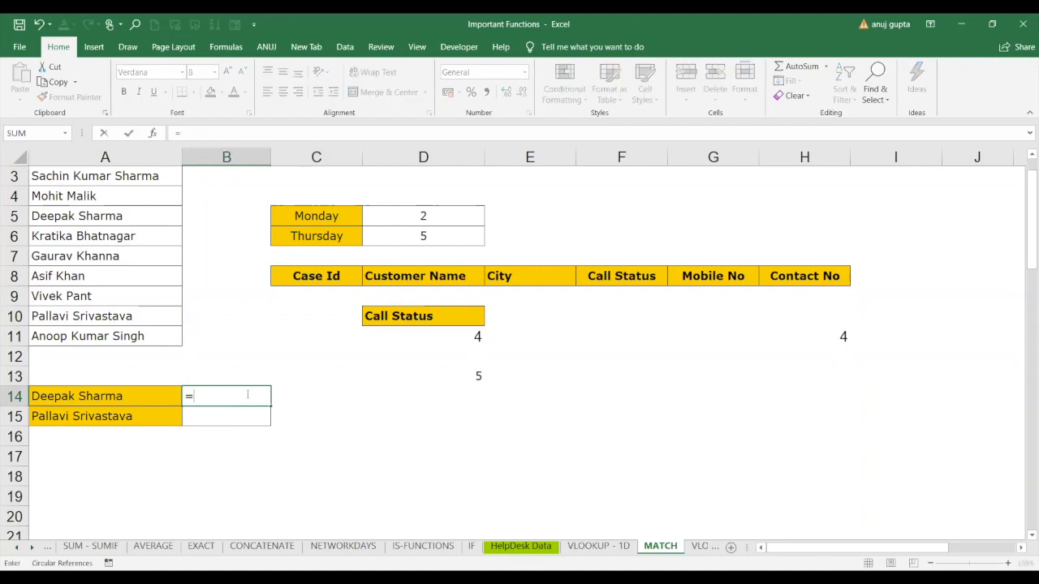
pyautogui.write('MATCH(')
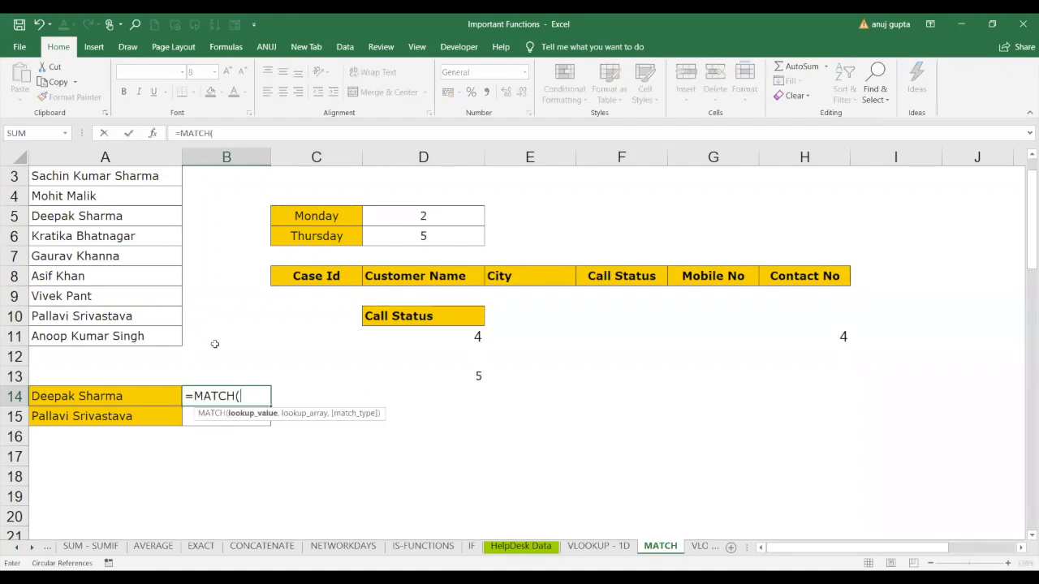
pyautogui.click(139, 395)
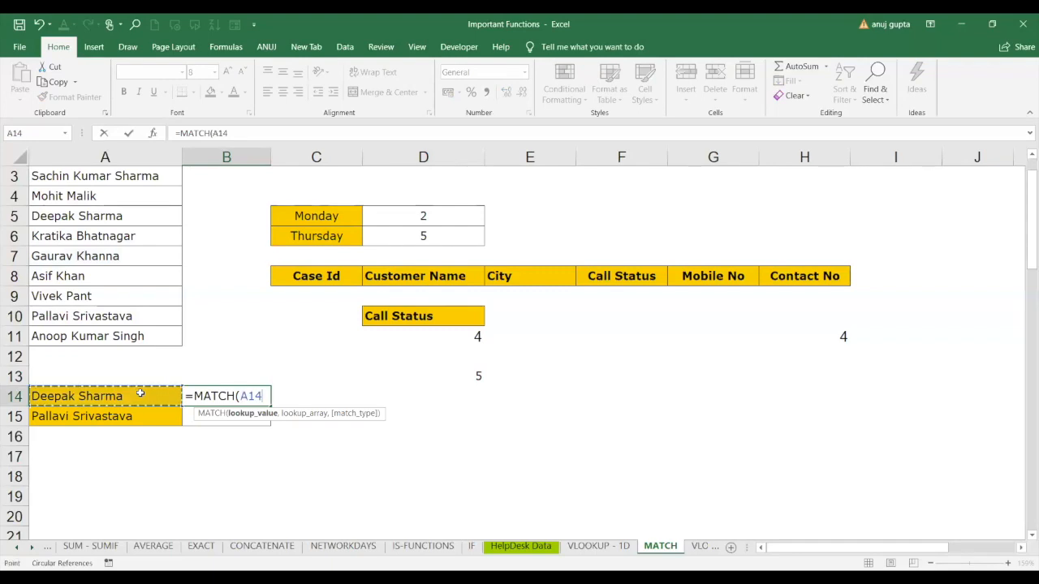
pyautogui.write(',')
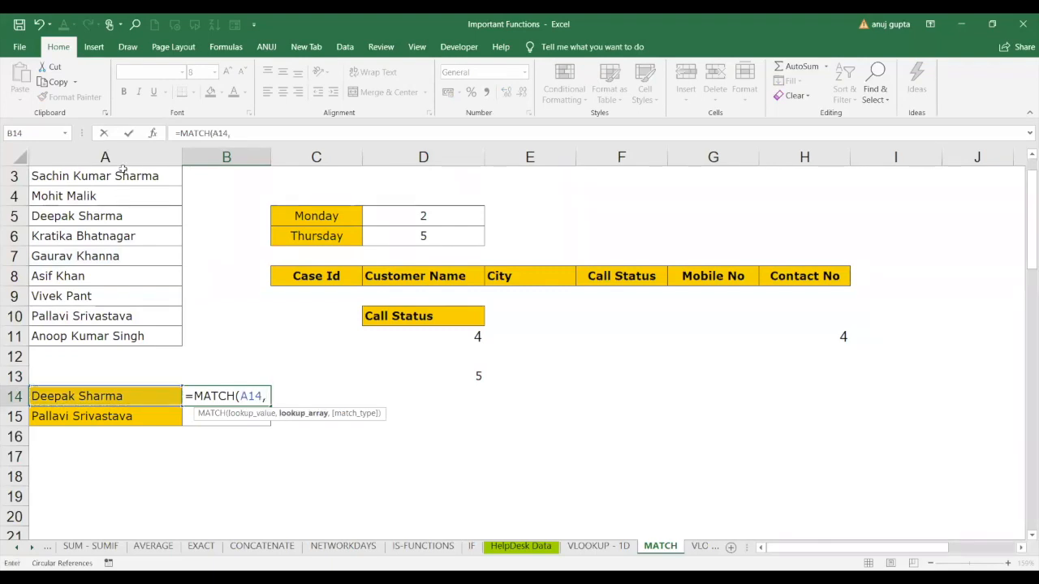
pyautogui.click(125, 184)
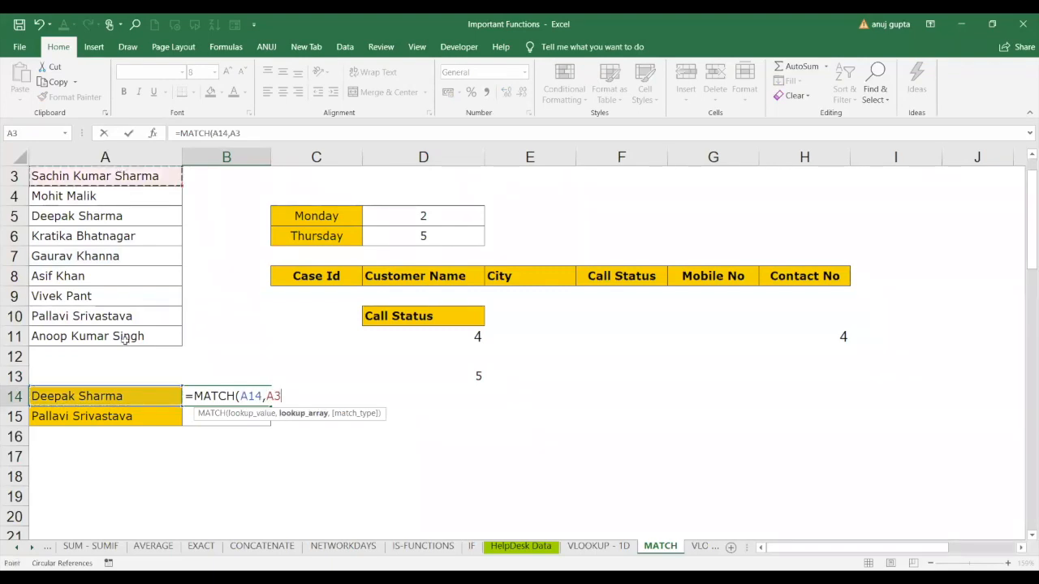
pyautogui.moveTo(125, 199); pyautogui.dragTo(125, 341)
pyautogui.press('Return')
pyautogui.hotkey('alt', 'F4')
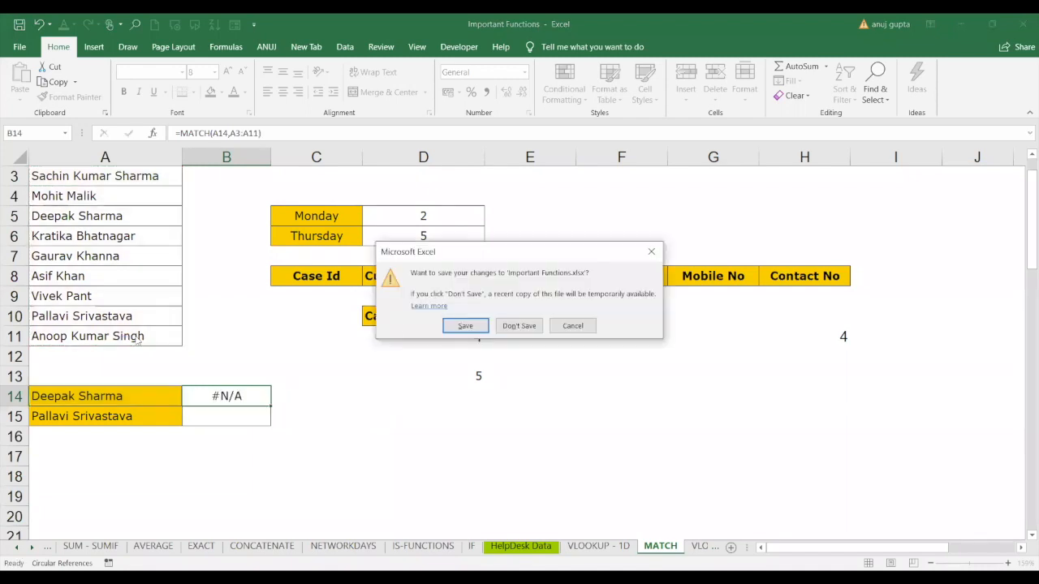
pyautogui.click(650, 252)
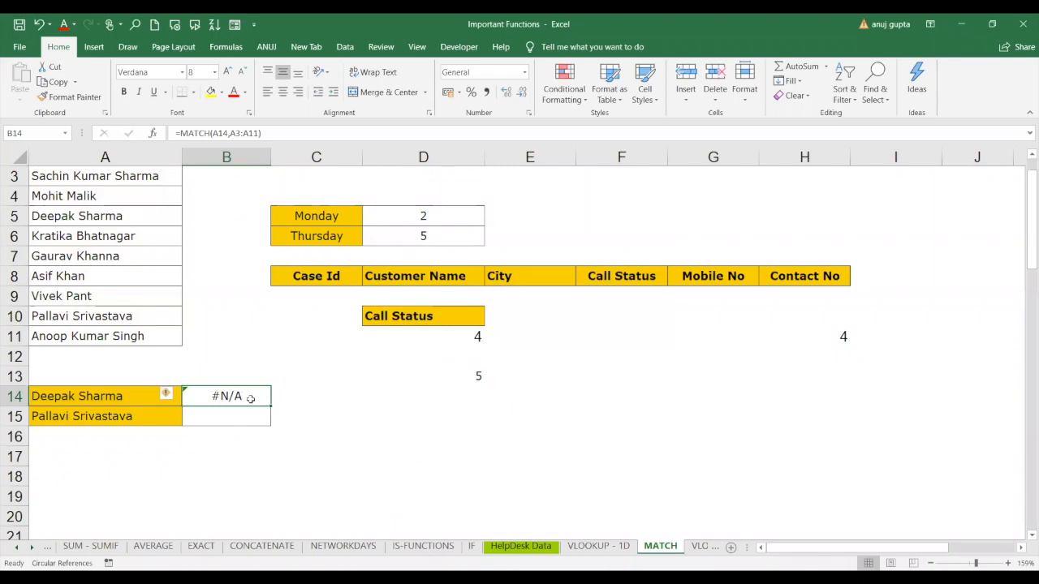
# Step: Make the lookup array in the B14 MATCH formula absolute as $A$3:$A$11
pyautogui.click(246, 134)
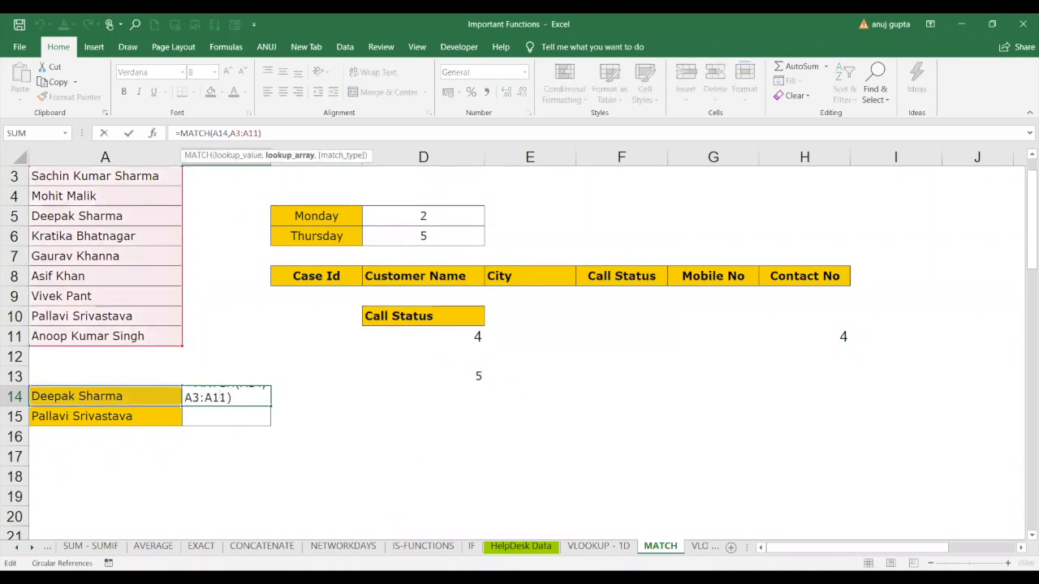
pyautogui.click(221, 396)
pyautogui.press('F4')
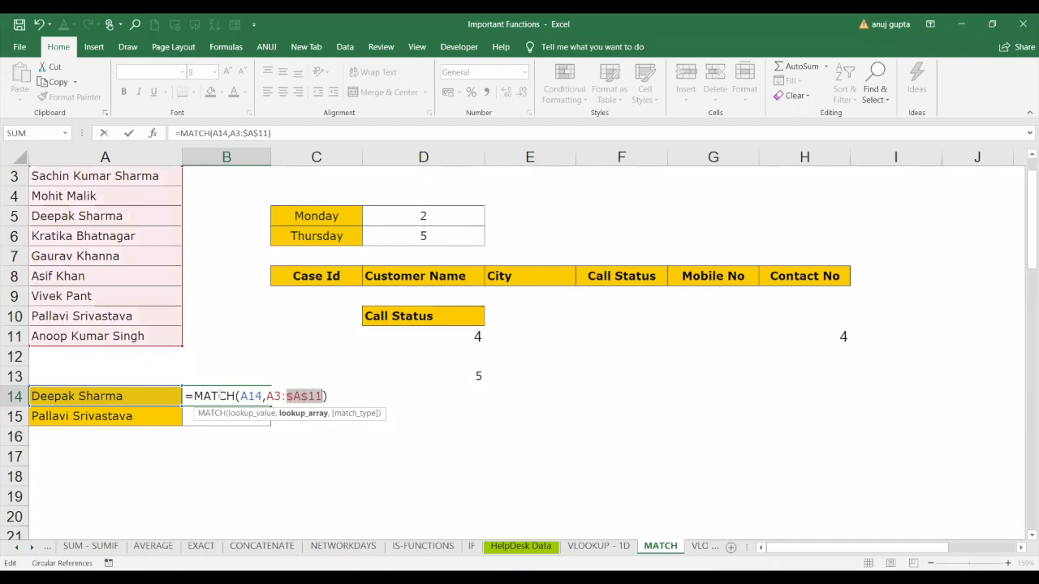
pyautogui.press('Left')
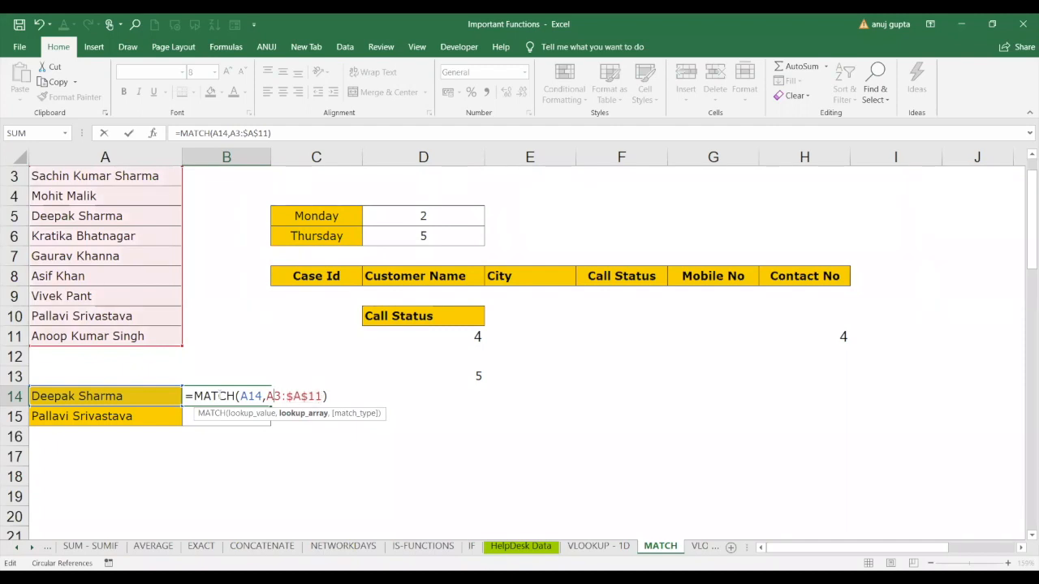
pyautogui.press('F4')
pyautogui.press('Right')
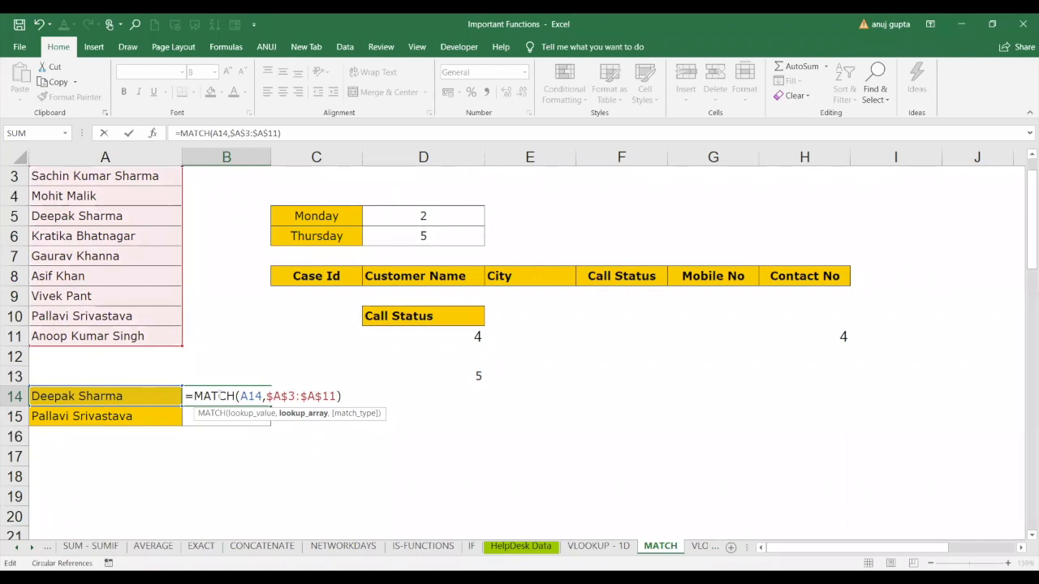
# Step: Add 0 as the match type in the B14 formula for an exact match
pyautogui.write(',1')
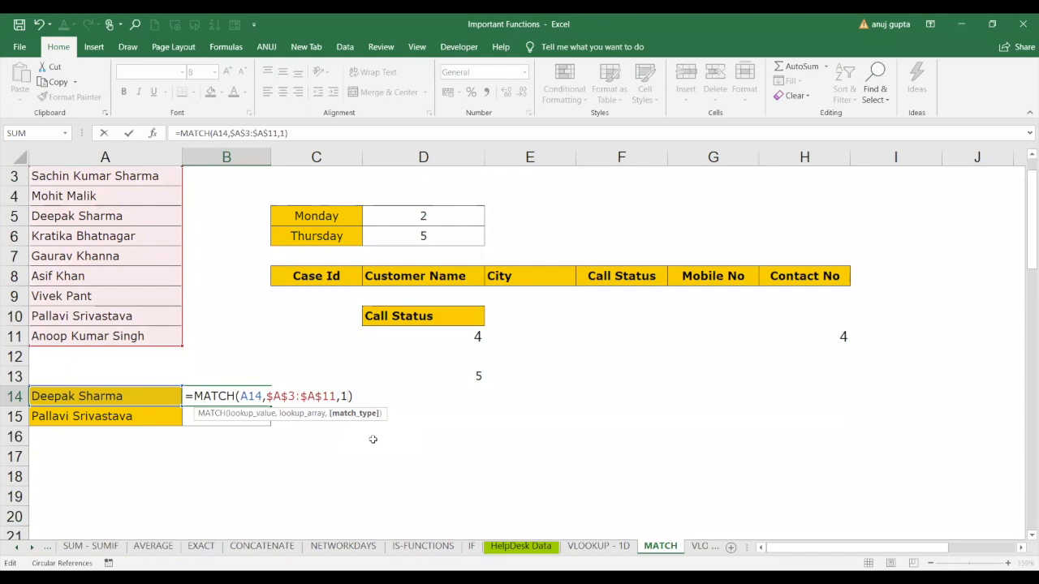
pyautogui.press('BackSpace')
pyautogui.write('0')
pyautogui.press('Return')
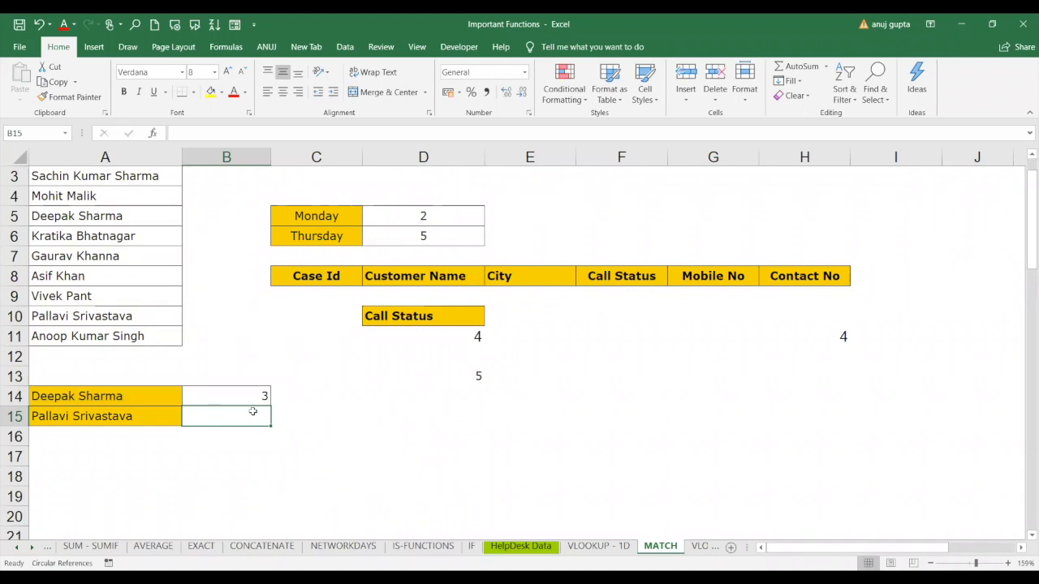
# Step: Enter a MATCH formula in B15 with A15 as the lookup value, $A$3:$A$11 as the lookup array and 0 for exact match
pyautogui.write('=')
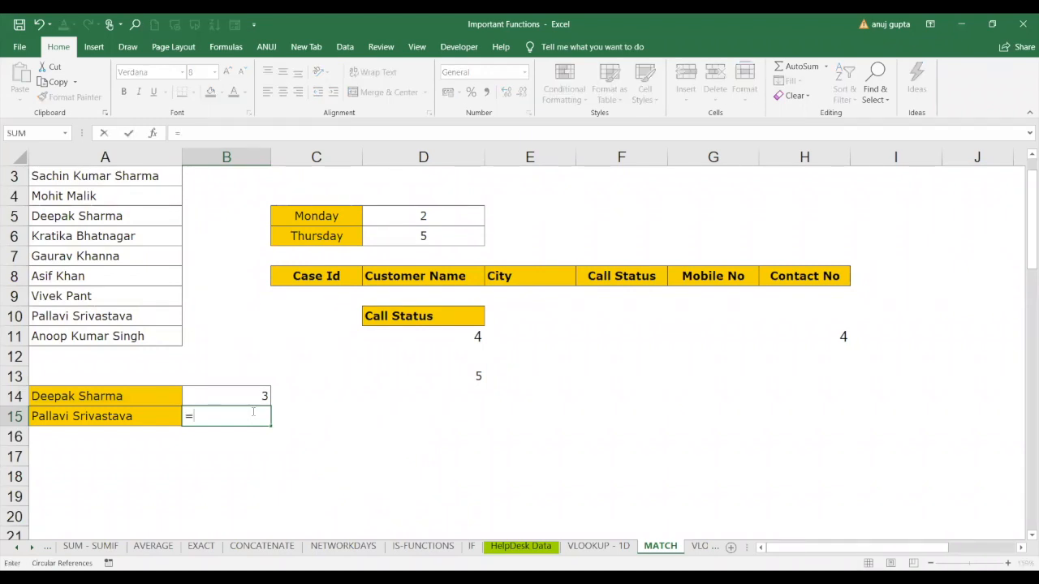
pyautogui.write('MA')
pyautogui.press('Tab')
pyautogui.click(126, 416)
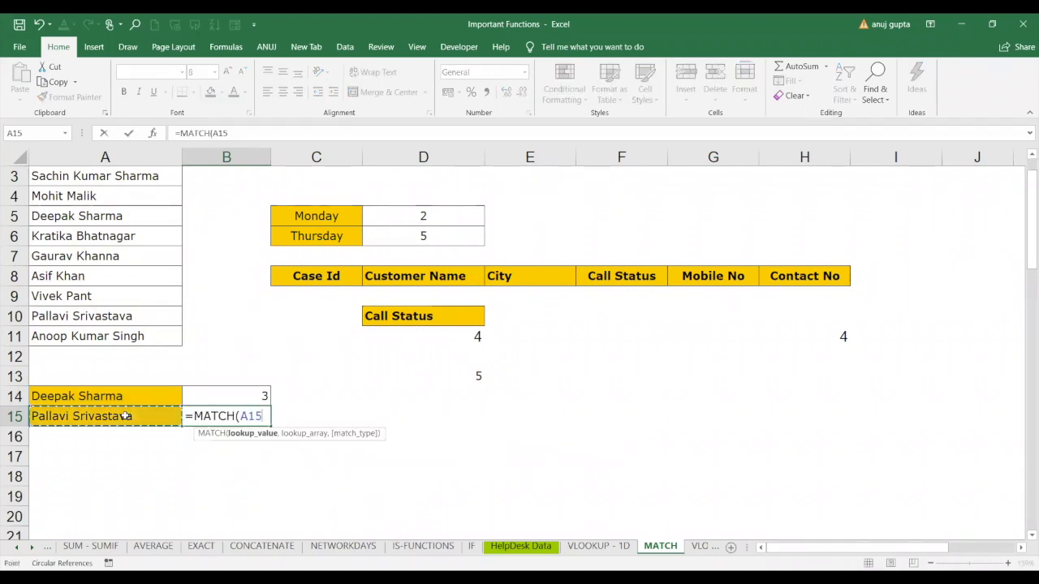
pyautogui.write(',')
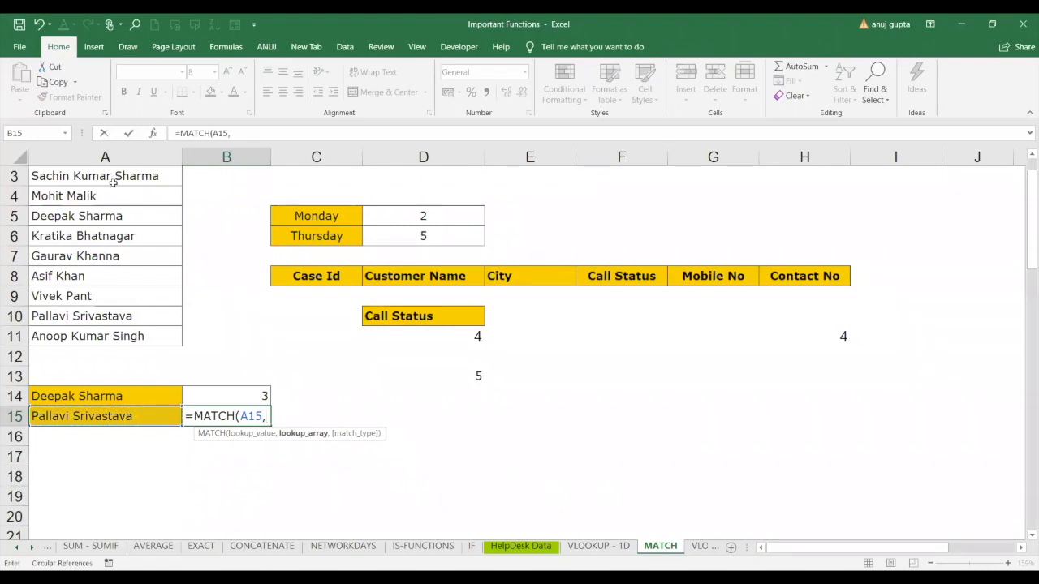
pyautogui.moveTo(114, 182); pyautogui.dragTo(106, 333)
pyautogui.press('F4')
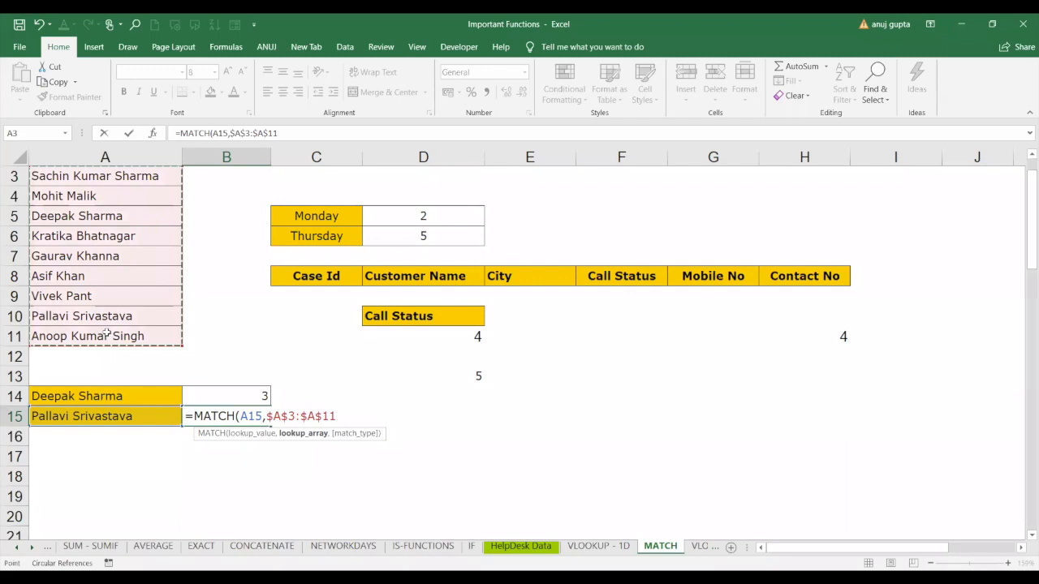
pyautogui.write(',0')
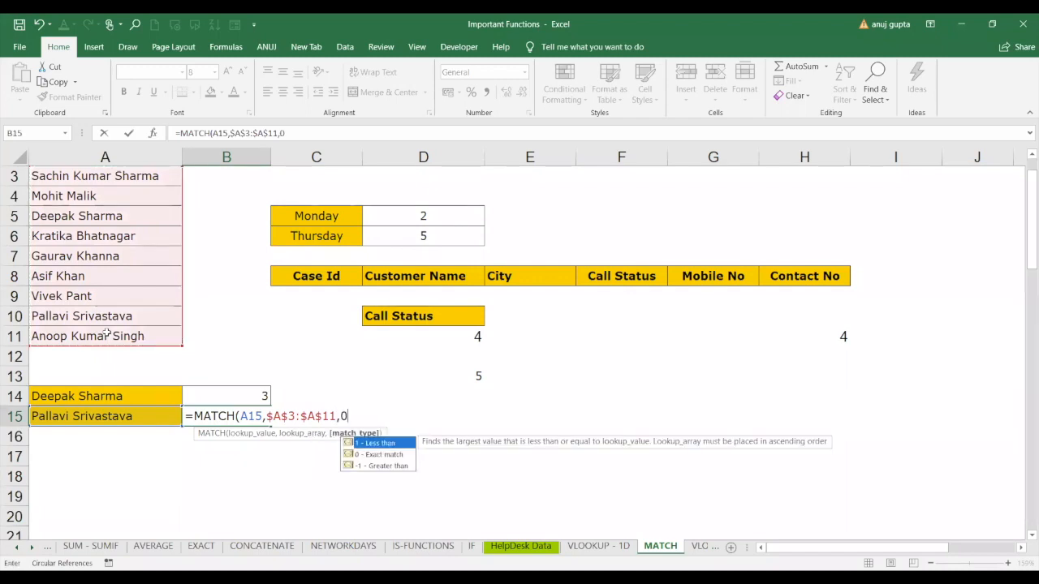
pyautogui.write(')')
pyautogui.press('Return')
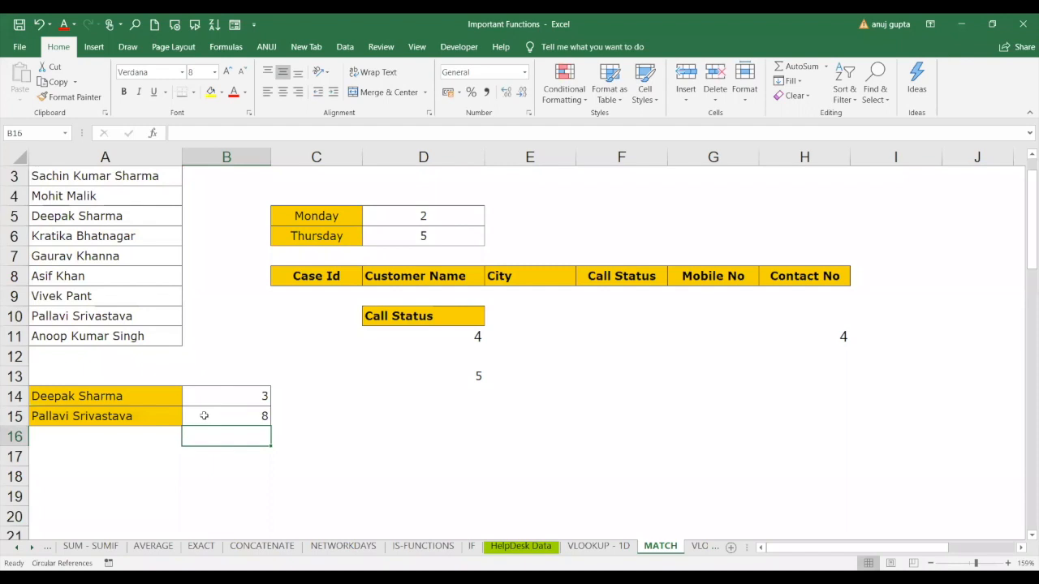
# Step: Review the agent names in column A from A11 up to the header against the MATCH result in B15
pyautogui.click(122, 330)
pyautogui.press('Up')
pyautogui.press('Up')
pyautogui.press('Up')
pyautogui.press('Up')
pyautogui.press('Up')
pyautogui.press('Up')
pyautogui.press('Up')
pyautogui.press('Up')
pyautogui.press('Up')
pyautogui.press('Up')
pyautogui.press('Down')
pyautogui.press('Down')
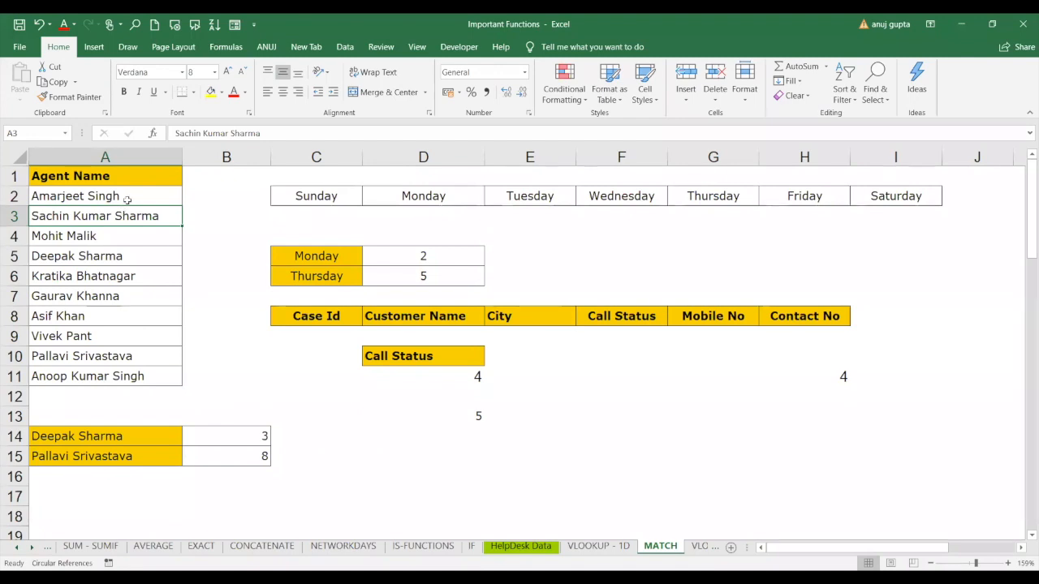
pyautogui.click(242, 460)
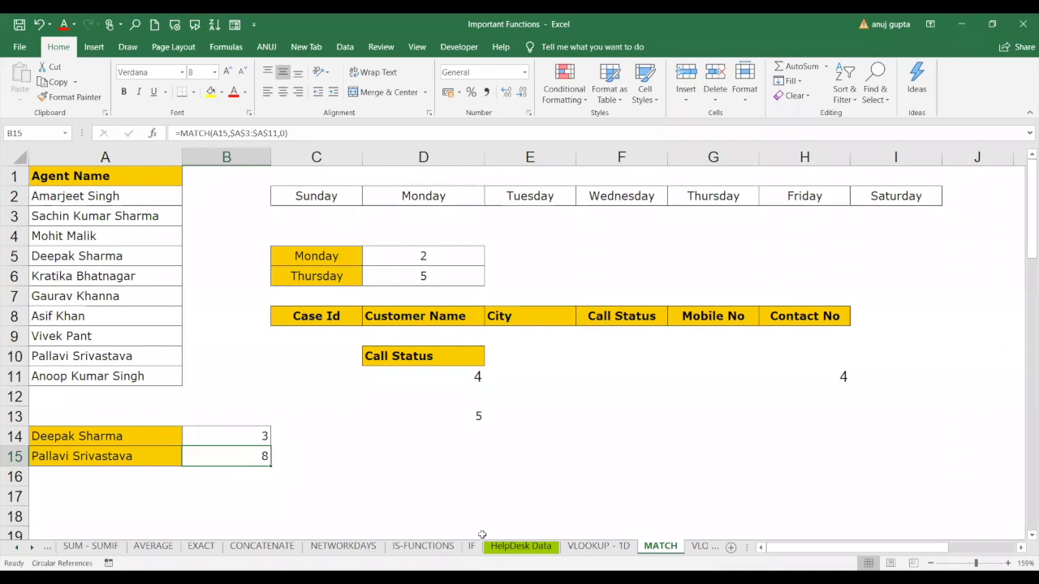
# Step: Clear the existing VLOOKUP formula in B2 of the VLOOKUP - 2D sheet
pyautogui.click(584, 548)
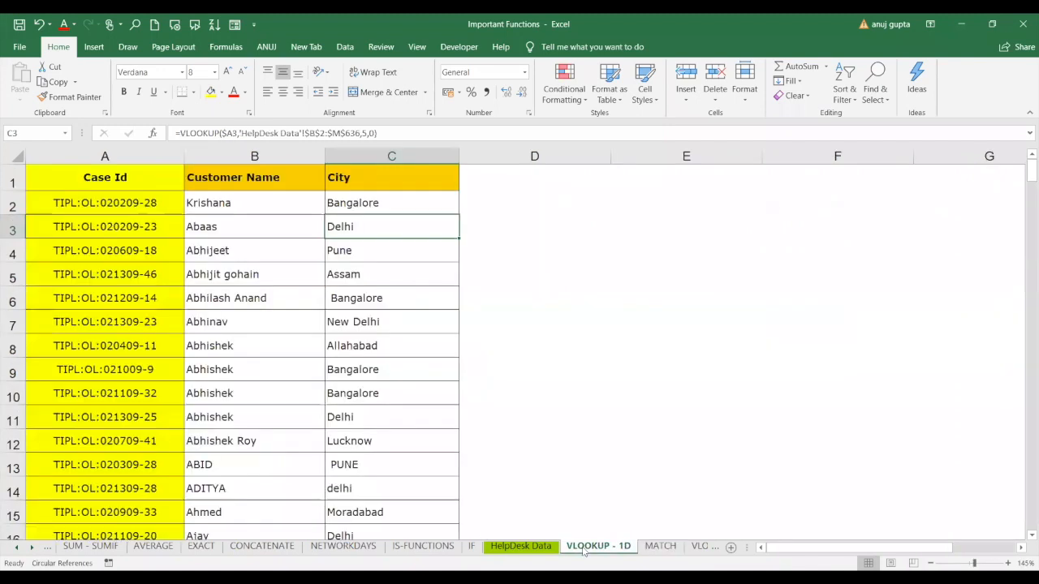
pyautogui.click(700, 547)
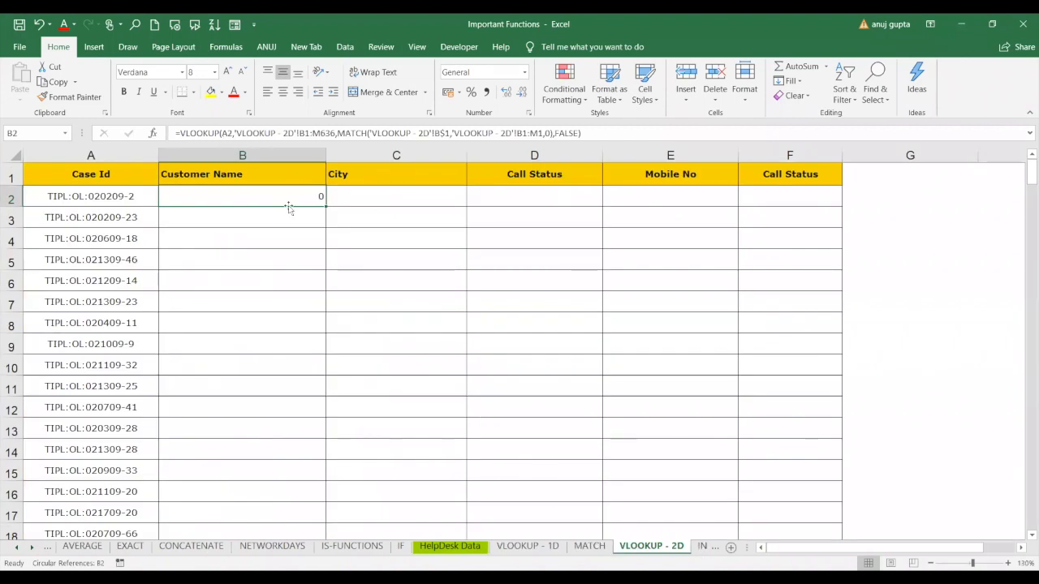
pyautogui.press('Delete')
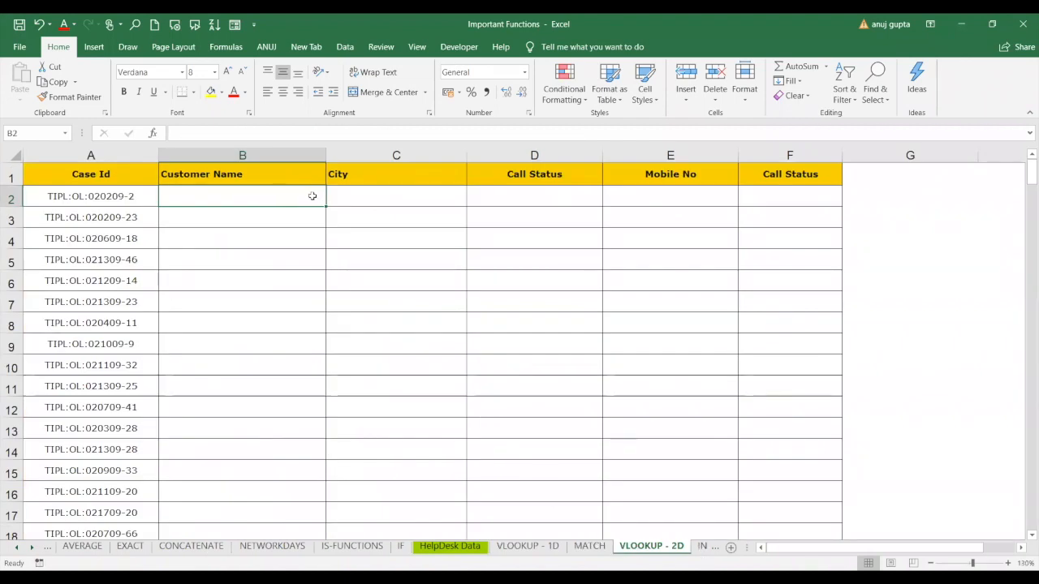
# Step: Review the row 2 cells on the VLOOKUP - 2D sheet, from Case Id through Customer Name, City, Mobile No and both Call Status columns
pyautogui.press('Left')
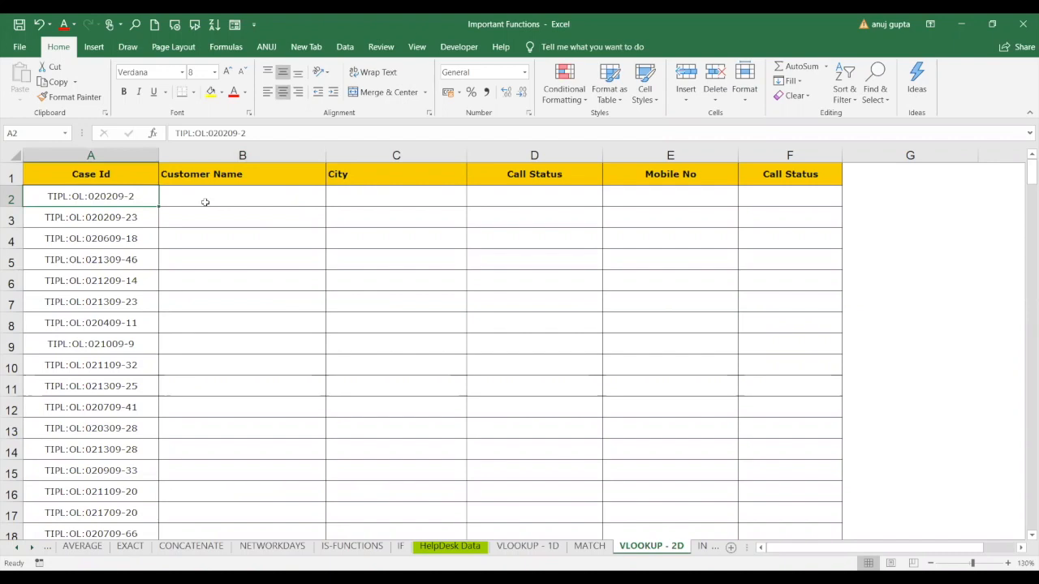
pyautogui.click(205, 201)
pyautogui.click(349, 195)
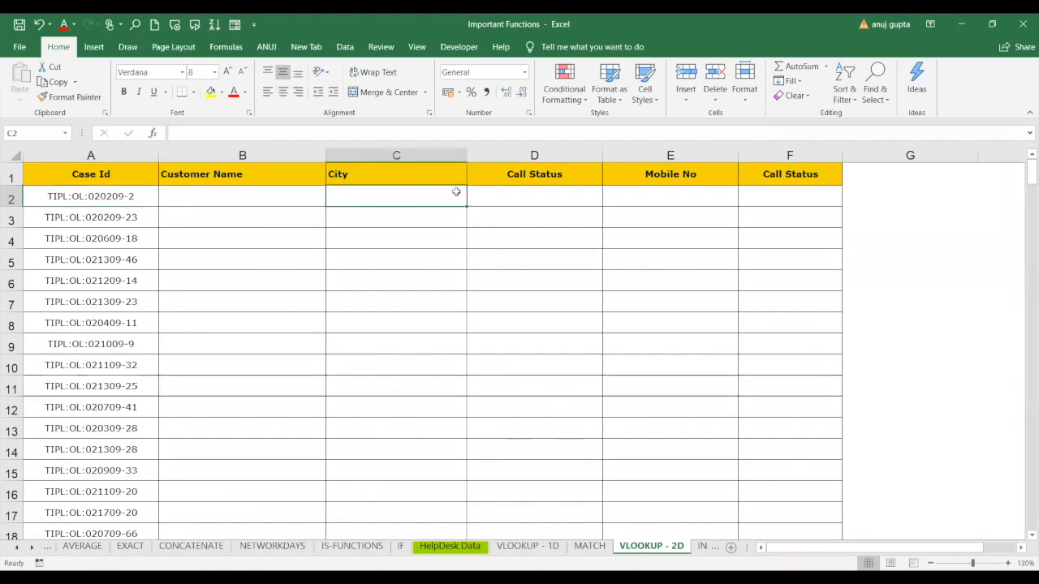
pyautogui.click(505, 188)
pyautogui.click(657, 194)
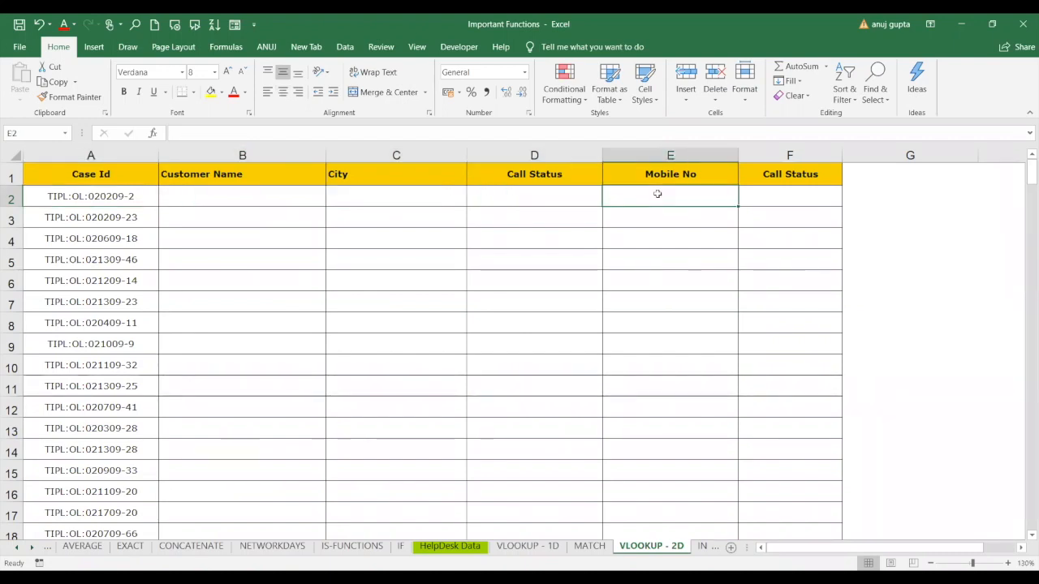
pyautogui.click(782, 196)
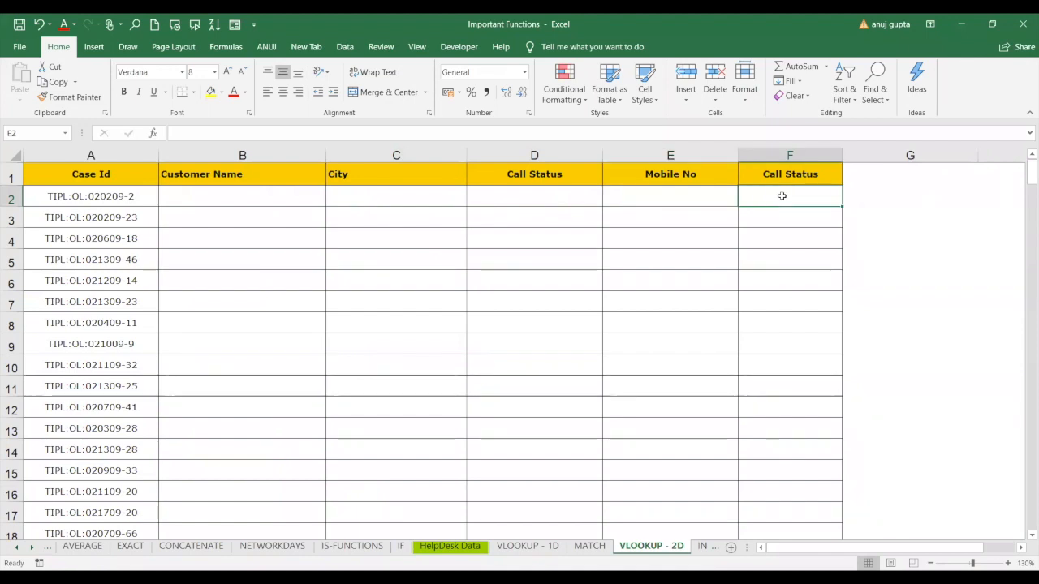
pyautogui.click(259, 190)
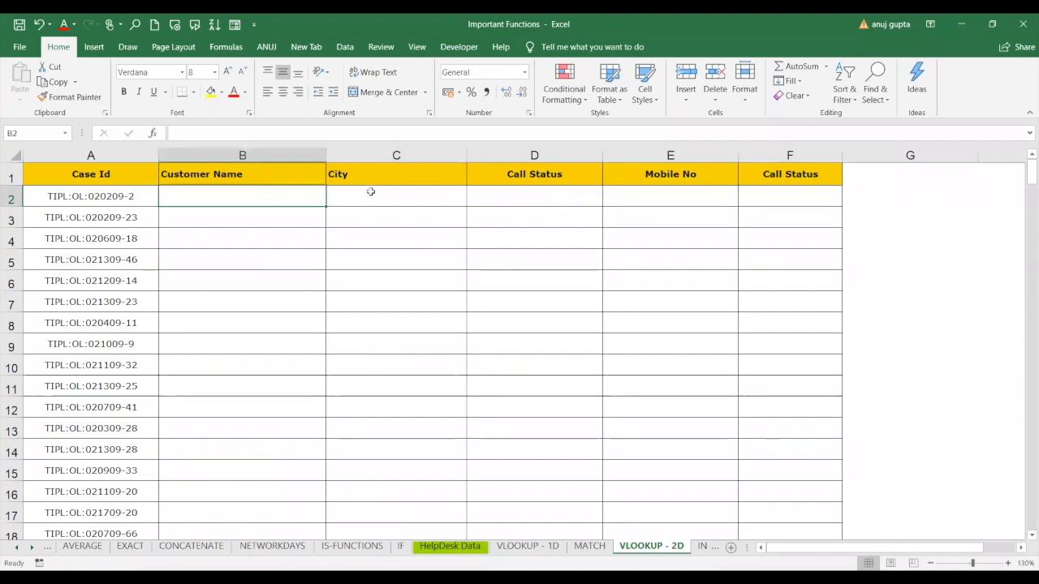
pyautogui.click(371, 192)
pyautogui.click(499, 203)
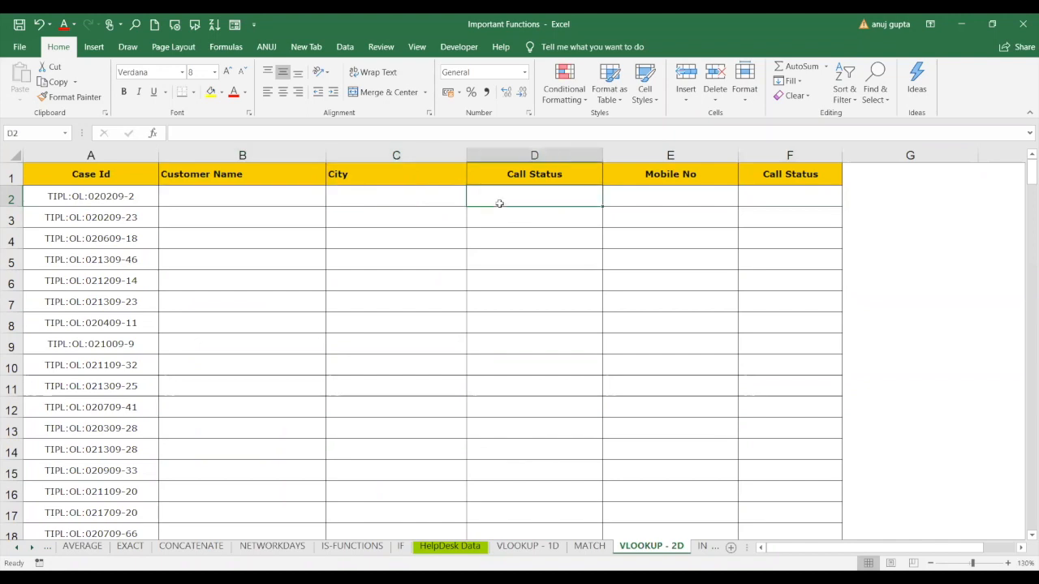
pyautogui.click(658, 195)
pyautogui.click(784, 193)
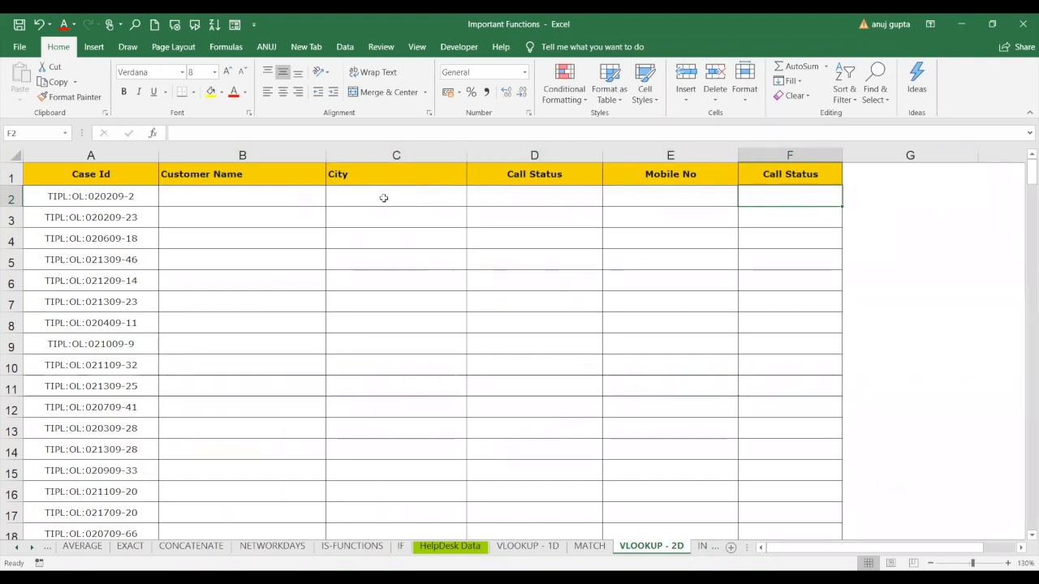
# Step: Start a VLOOKUP formula in D2 under Call Status with the column-locked Case Id $A2 as the lookup value
pyautogui.click(510, 198)
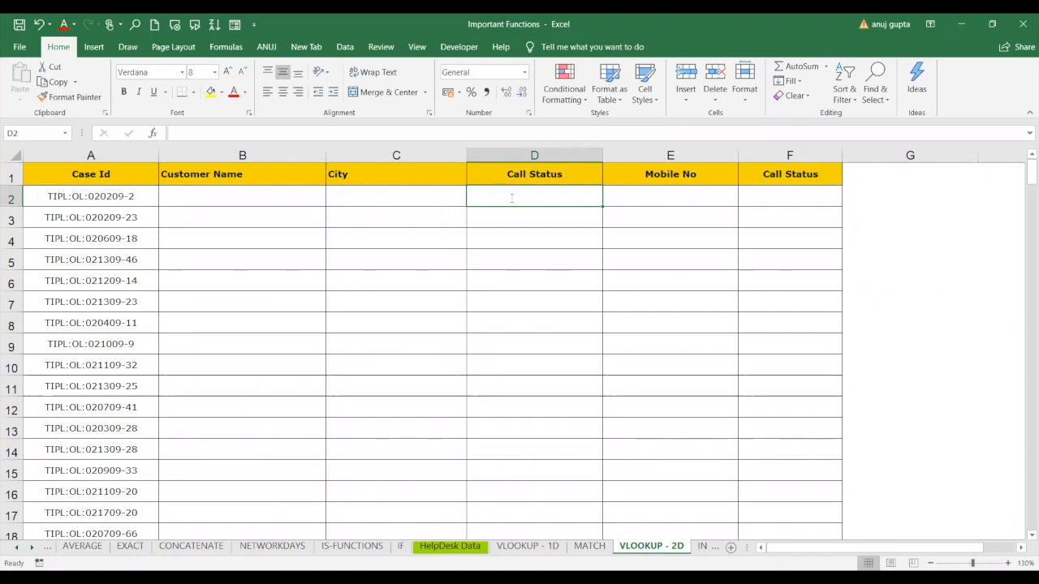
pyautogui.write('=')
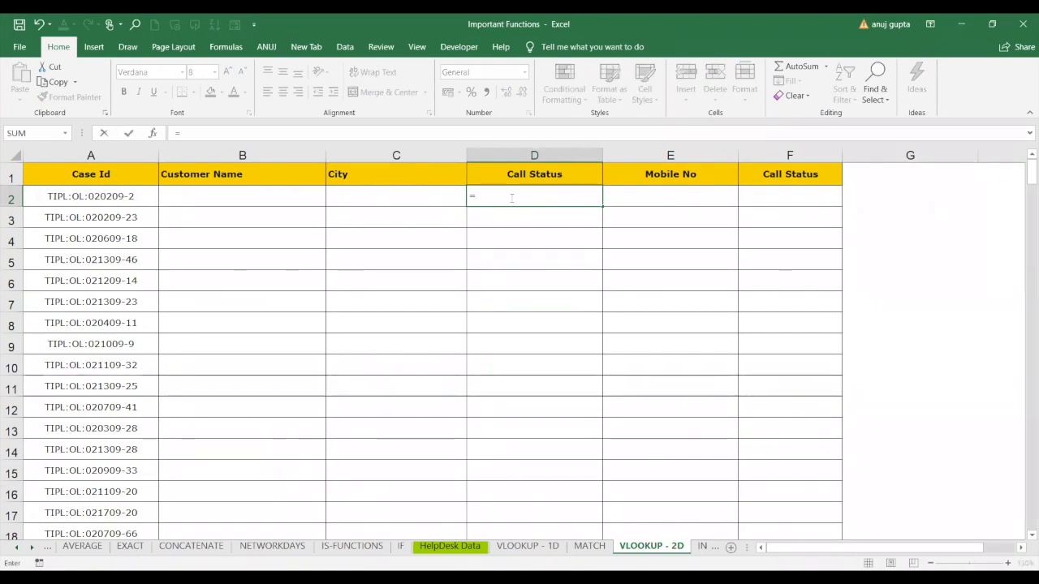
pyautogui.write('VLOOKUP(')
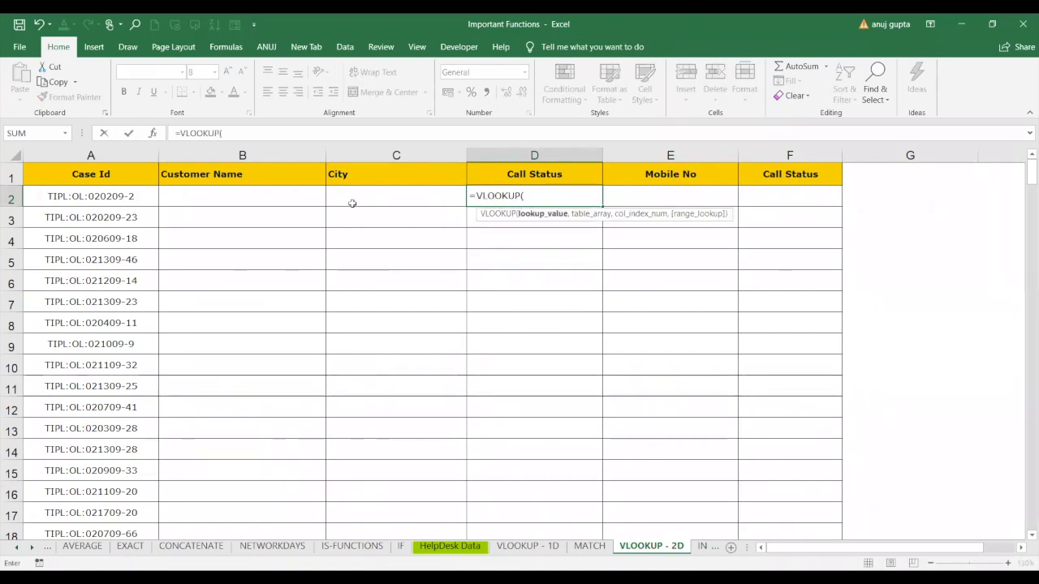
pyautogui.click(144, 196)
pyautogui.press('F4')
pyautogui.press('F4')
pyautogui.press('F4')
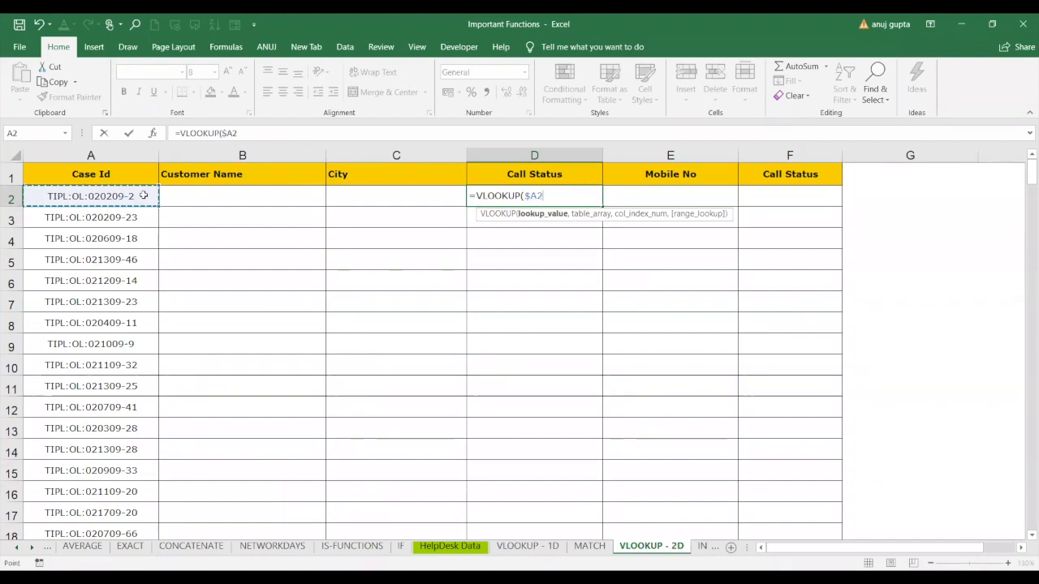
pyautogui.write(',')
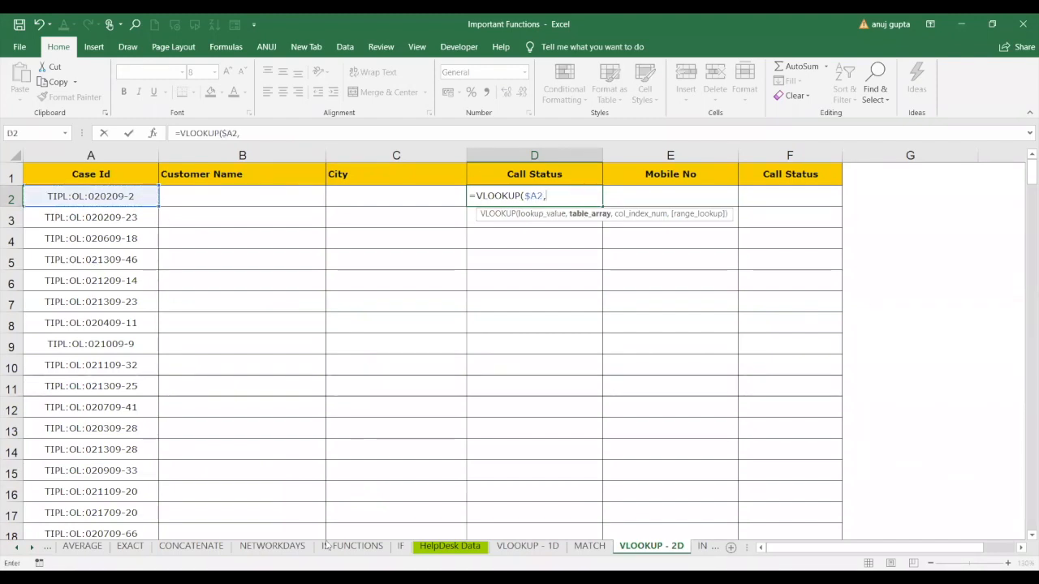
# Step: Set the table array of the D2 VLOOKUP to the absolute range $B$2:$M$636 on the HelpDesk Data sheet
pyautogui.click(449, 545)
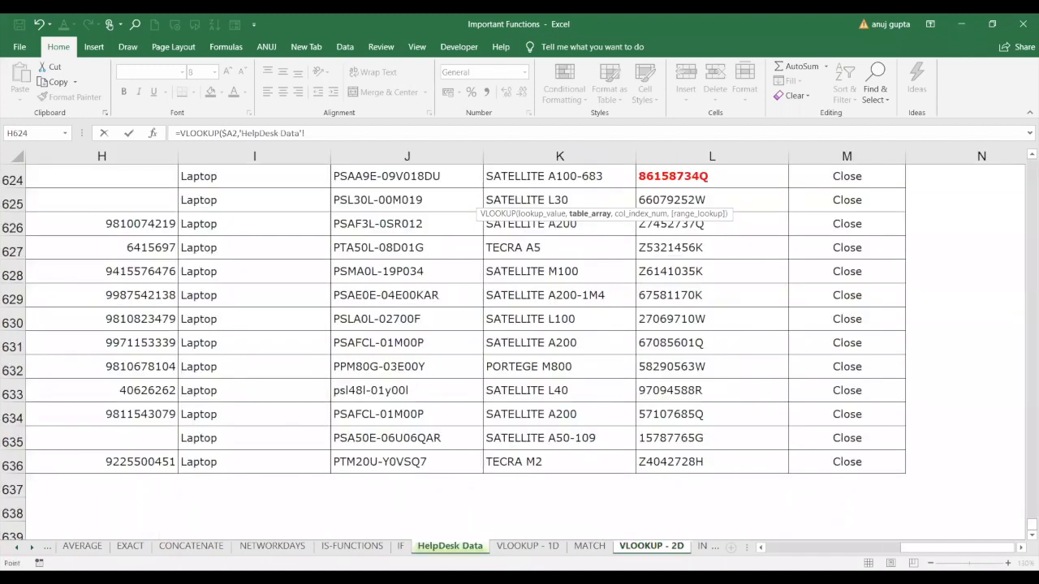
pyautogui.moveTo(928, 549); pyautogui.dragTo(794, 548)
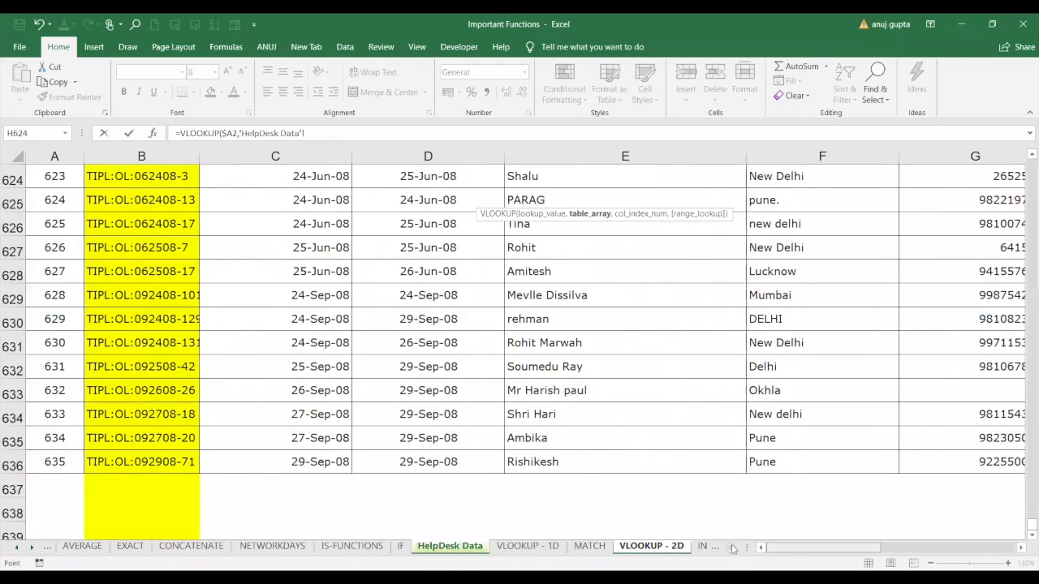
pyautogui.moveTo(1026, 524); pyautogui.dragTo(1024, 161)
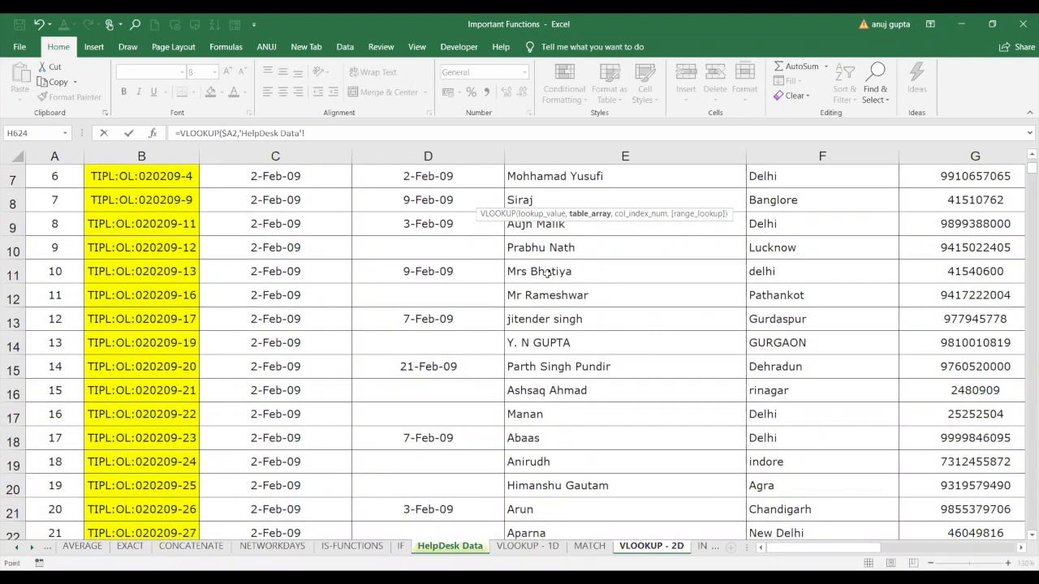
pyautogui.click(180, 216)
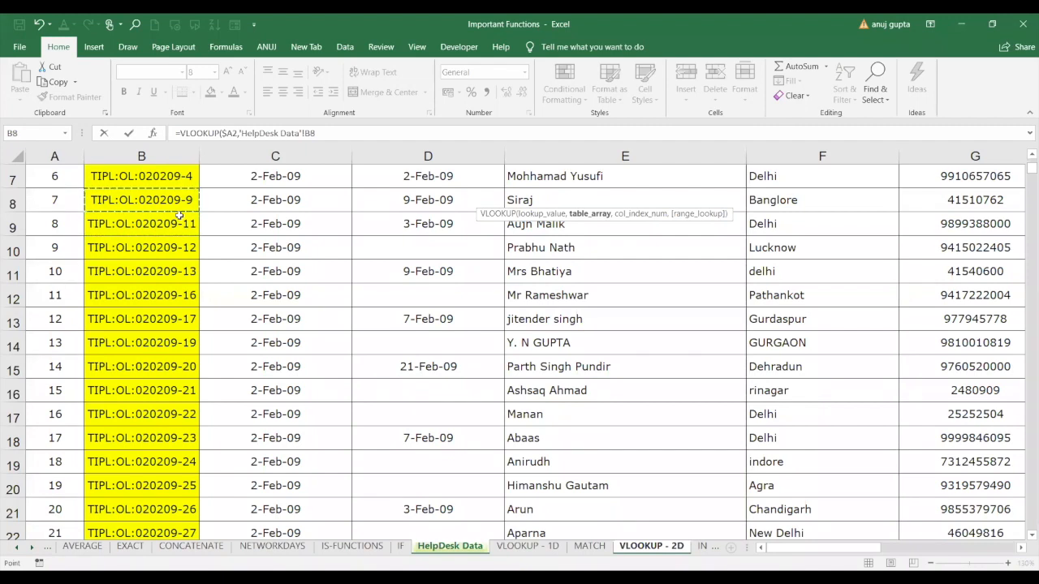
pyautogui.hotkey('ctrl', 'Up')
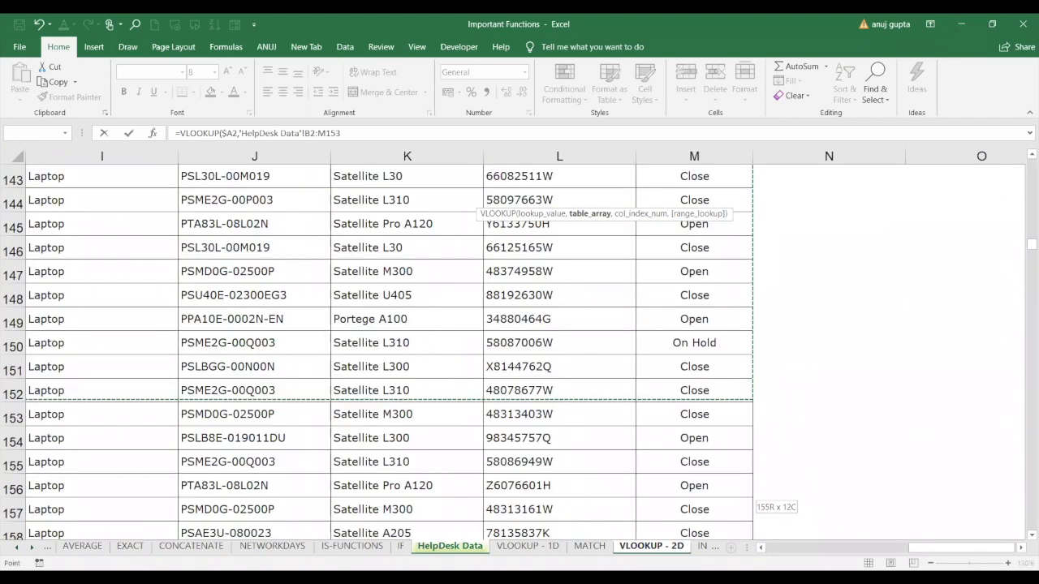
pyautogui.moveTo(695, 542); pyautogui.dragTo(718, 471)
pyautogui.press('F4')
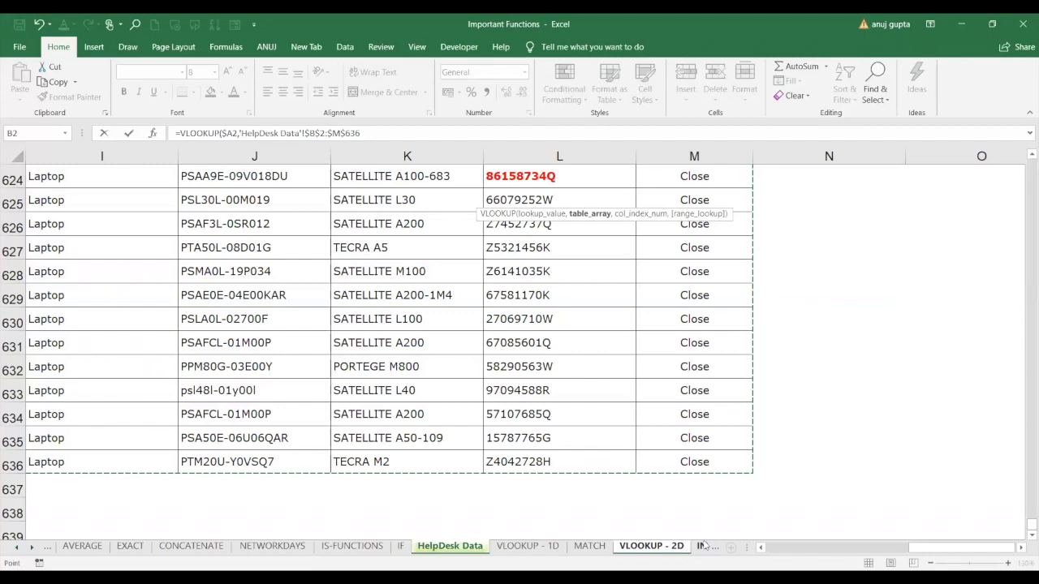
pyautogui.write(',')
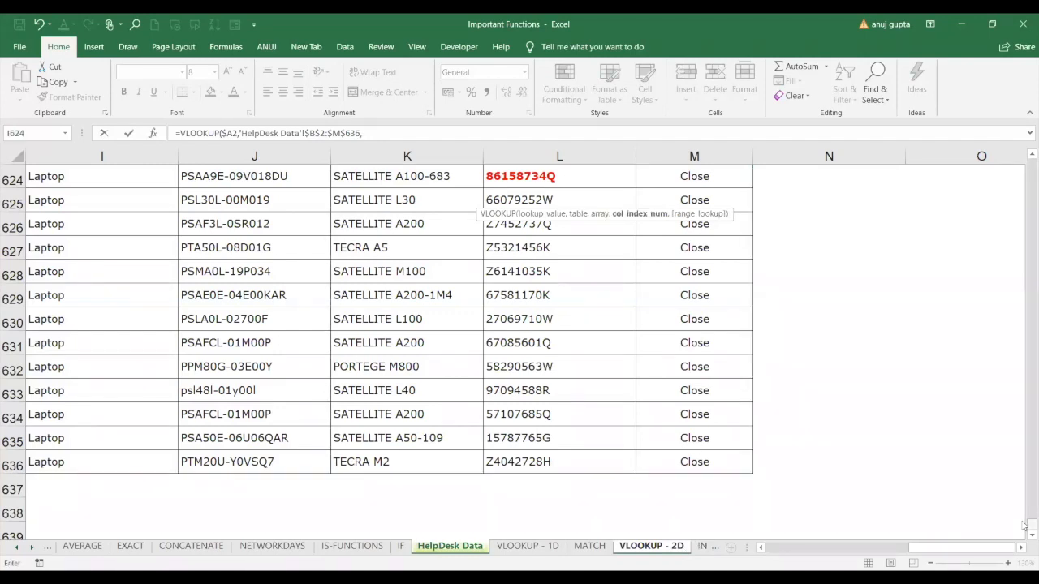
# Step: Examine the header row of the HelpDesk Data sheet across its columns through Call Status
pyautogui.scroll(2, 1025, 503)
pyautogui.scroll(20, 1025, 420)
pyautogui.scroll(-1, 1024, 420)
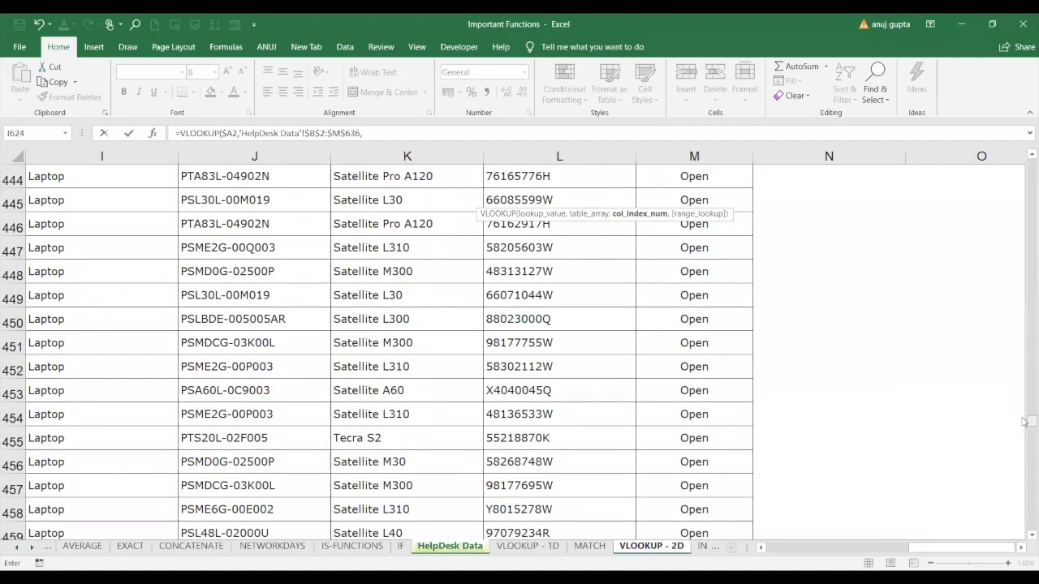
pyautogui.scroll(20, 1025, 313)
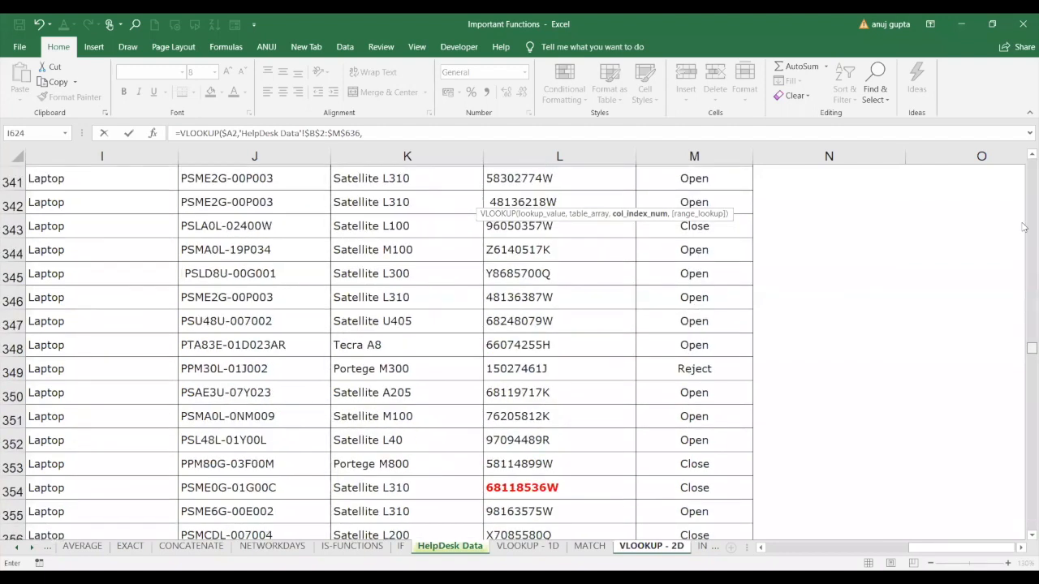
pyautogui.scroll(20, 1025, 227)
pyautogui.scroll(20, 1025, 227)
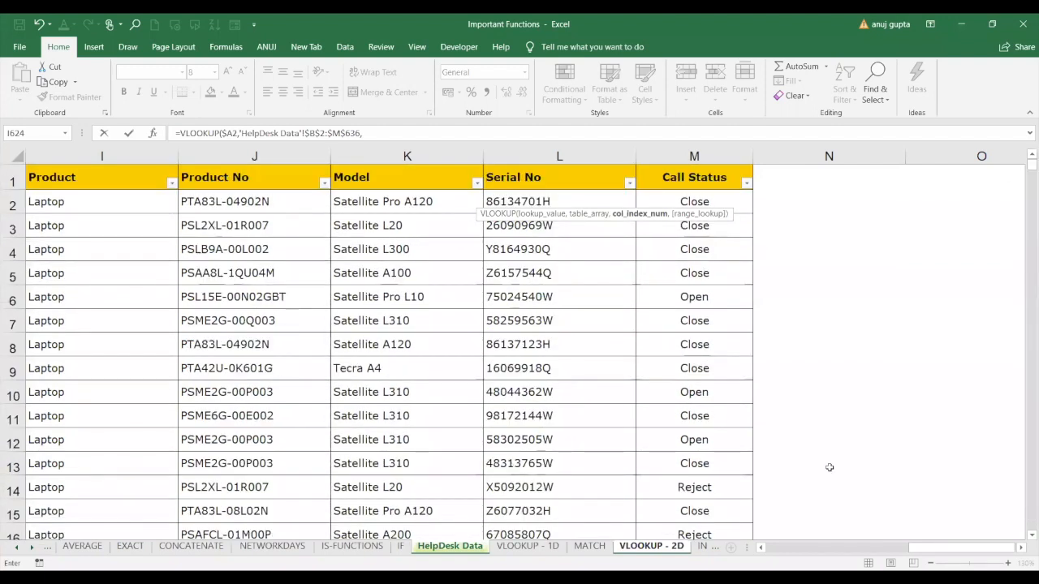
pyautogui.click(822, 548)
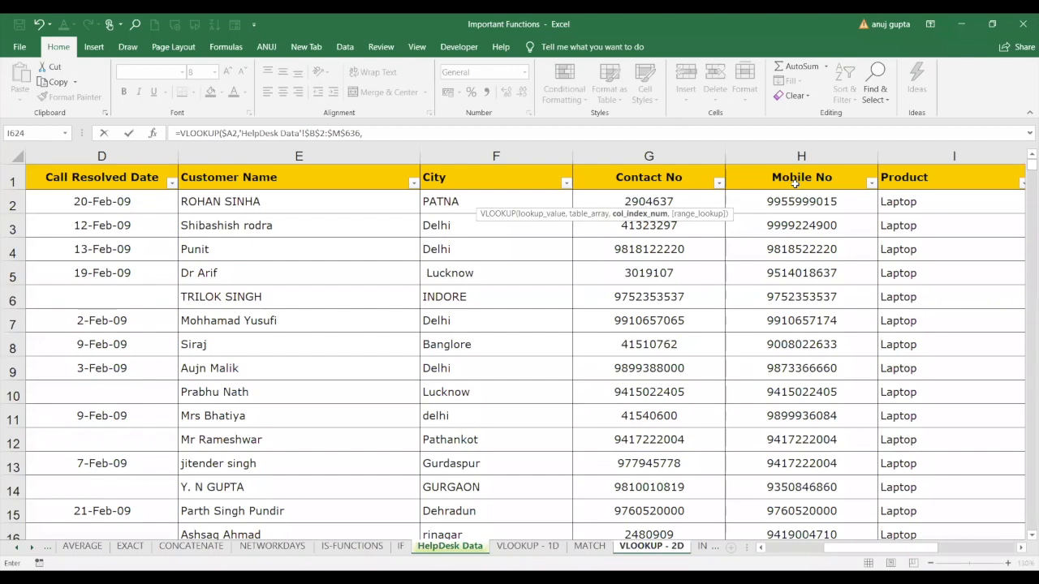
pyautogui.click(1021, 549)
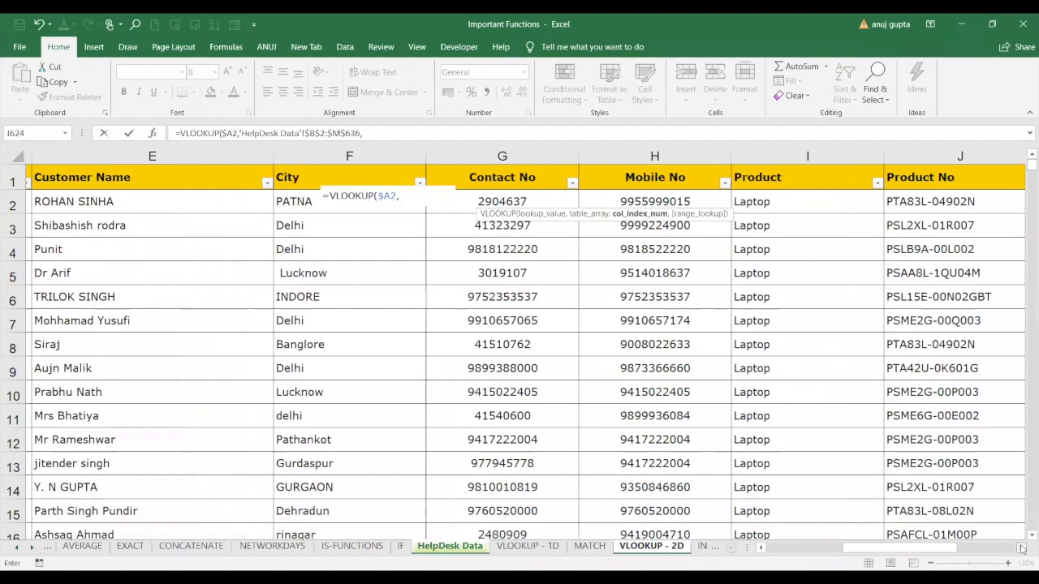
pyautogui.click(1021, 549)
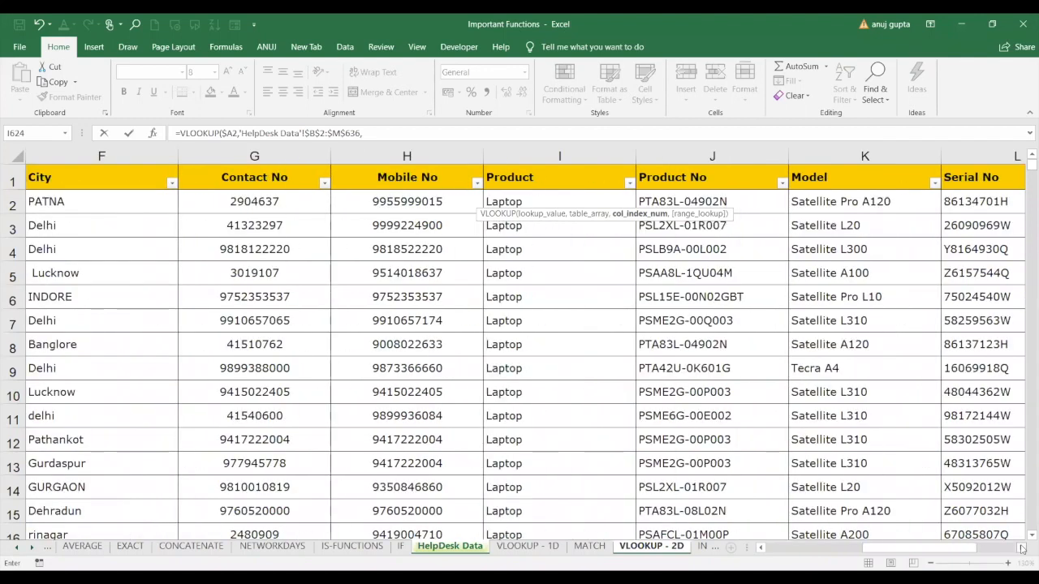
pyautogui.click(1022, 549)
pyautogui.click(1021, 549)
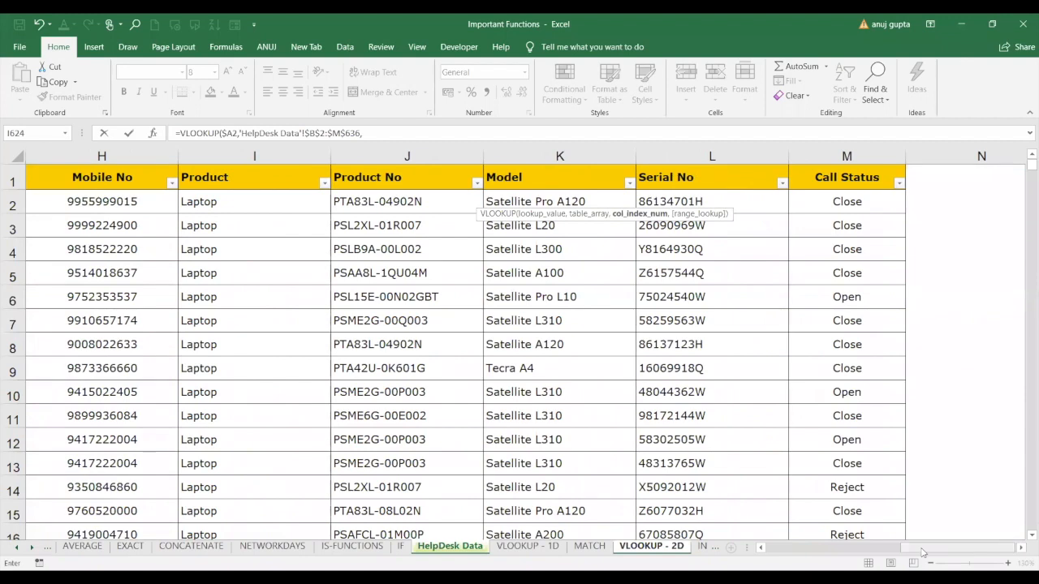
pyautogui.moveTo(920, 551); pyautogui.dragTo(779, 551)
# Step: Count the HelpDesk Data columns along row 1 from Case Id to Call Status
pyautogui.click(126, 177)
pyautogui.press('Right')
pyautogui.press('Right')
pyautogui.press('Right')
pyautogui.press('Right')
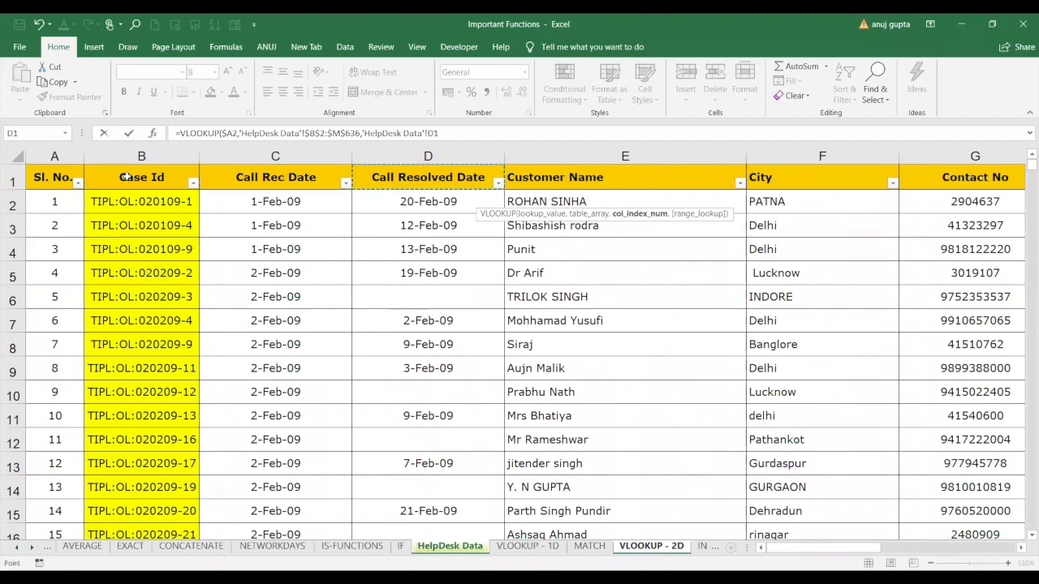
pyautogui.press('Right')
pyautogui.press('Right')
pyautogui.press('Right')
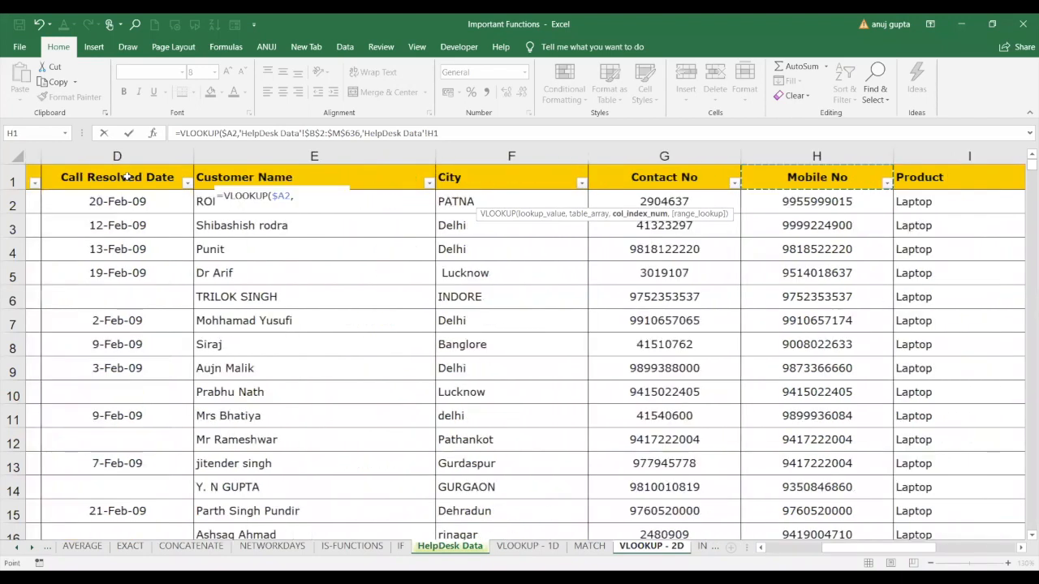
pyautogui.press('Right')
pyautogui.press('Right')
pyautogui.press('Right')
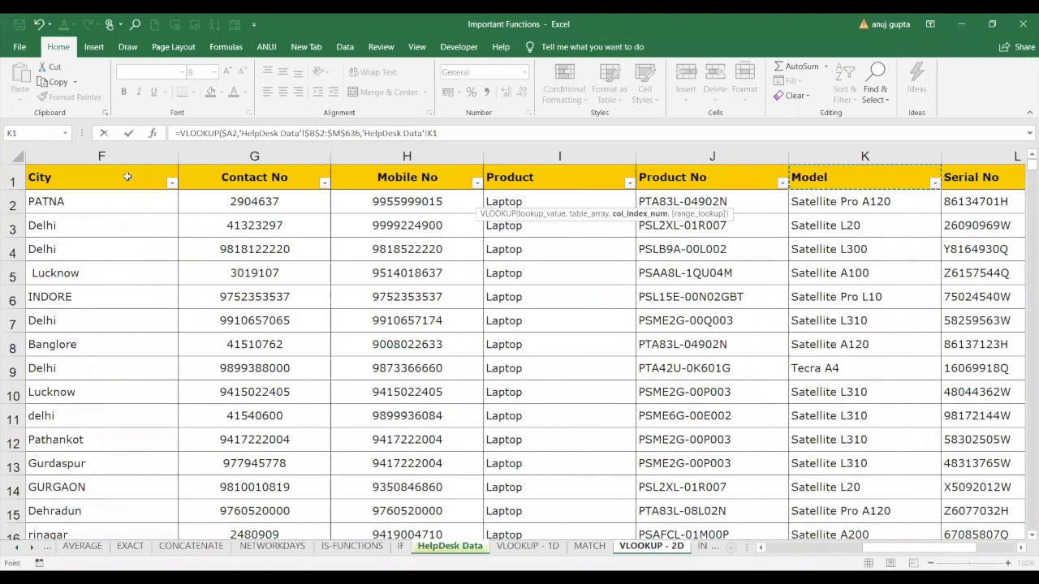
pyautogui.press('Right')
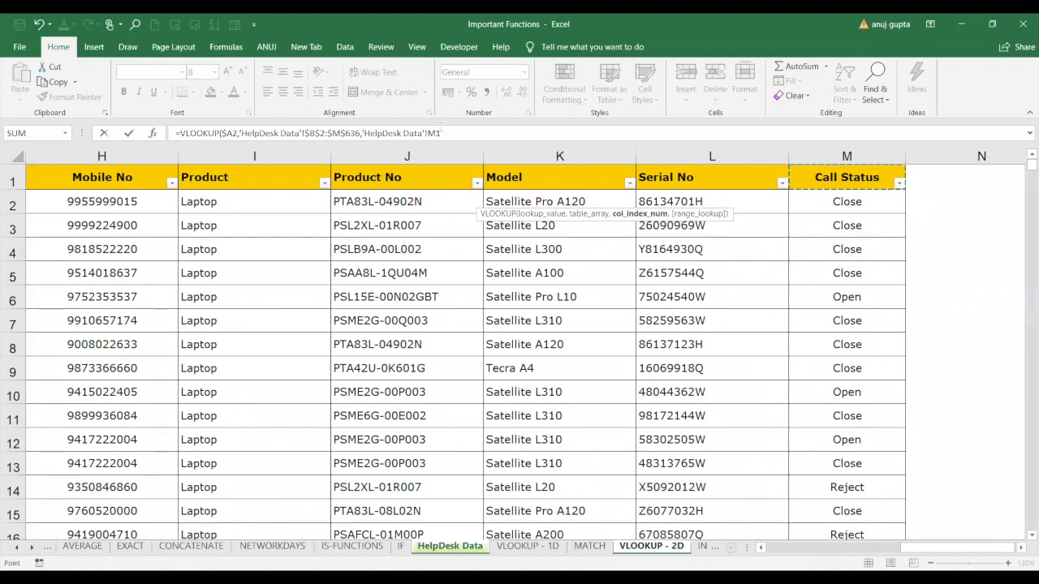
# Step: Complete the D2 VLOOKUP with column index 12 and range lookup 0, and fill it down the Call Status column
pyautogui.press('BackSpace')
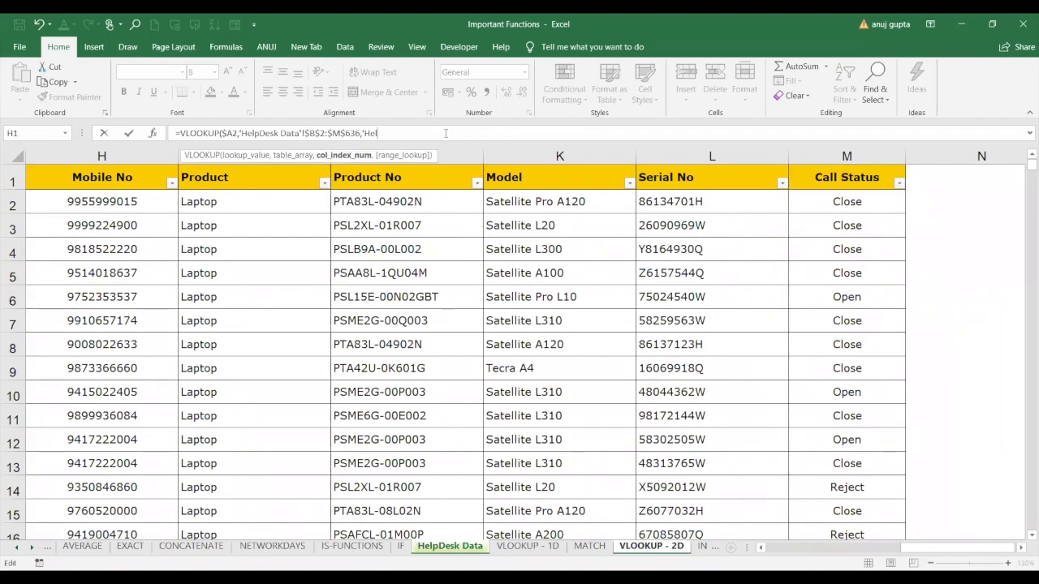
pyautogui.write('12,0')
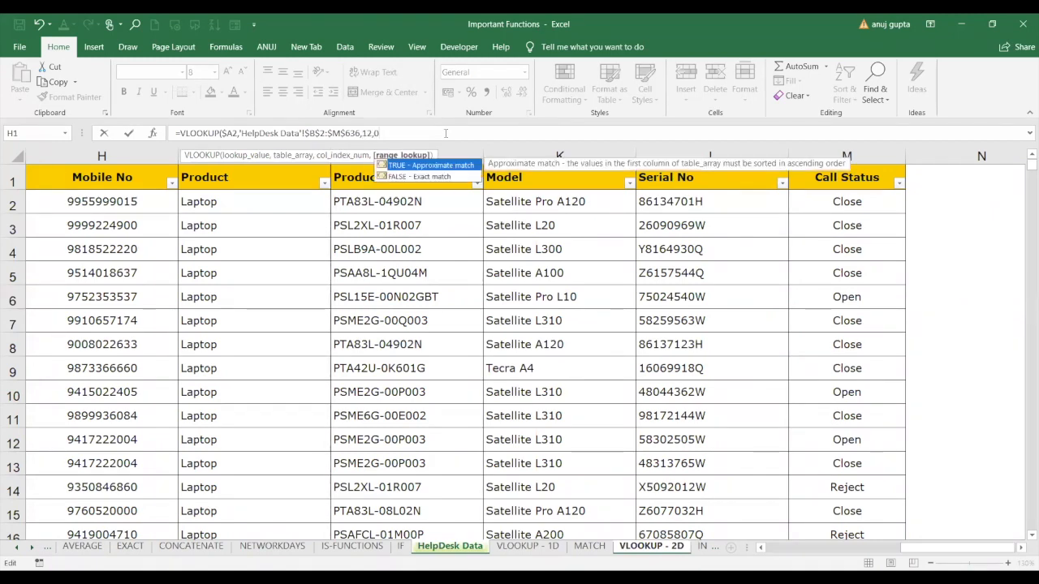
pyautogui.write(')')
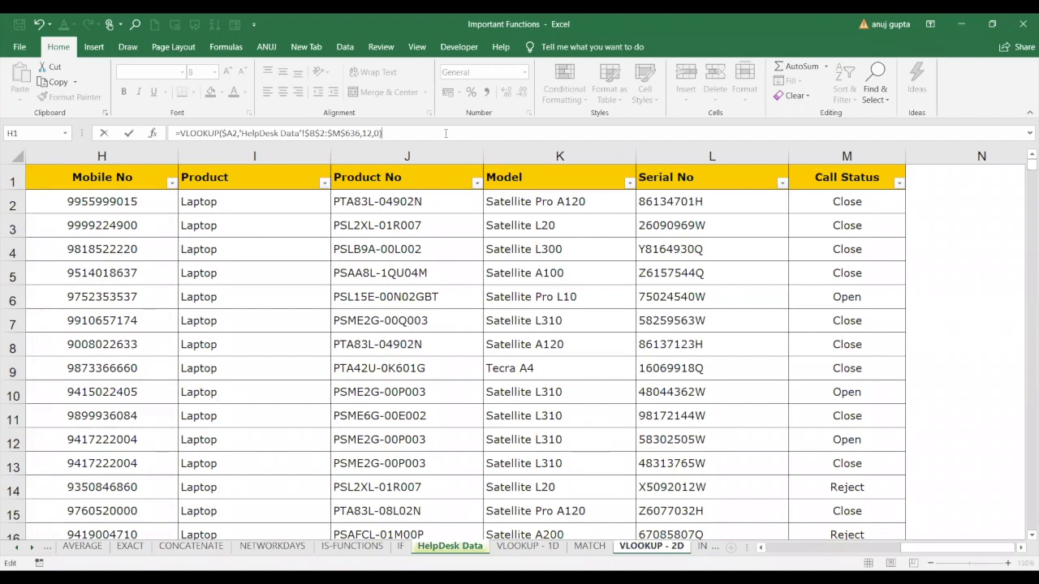
pyautogui.press('Return')
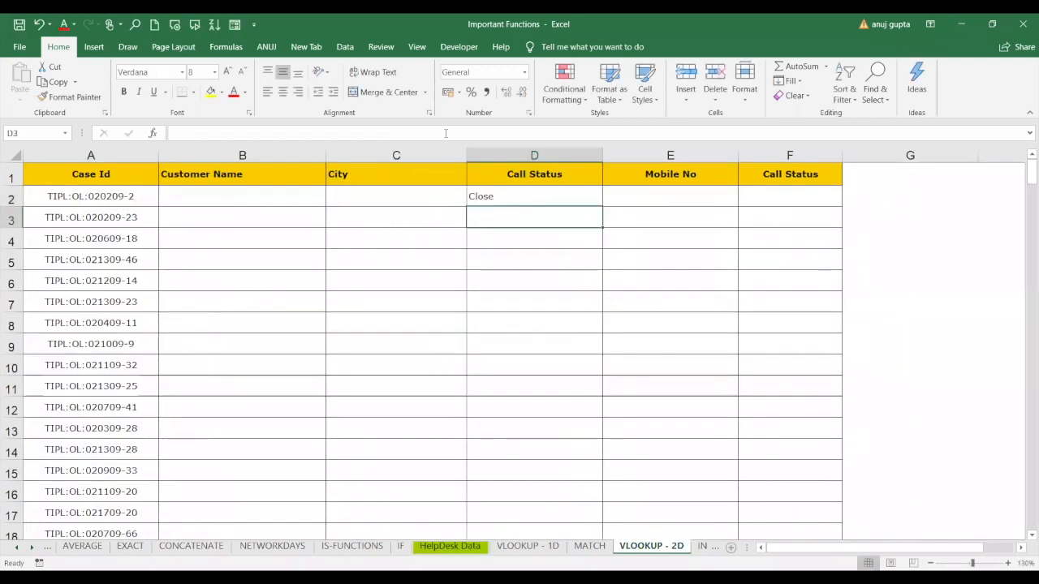
pyautogui.click(539, 198)
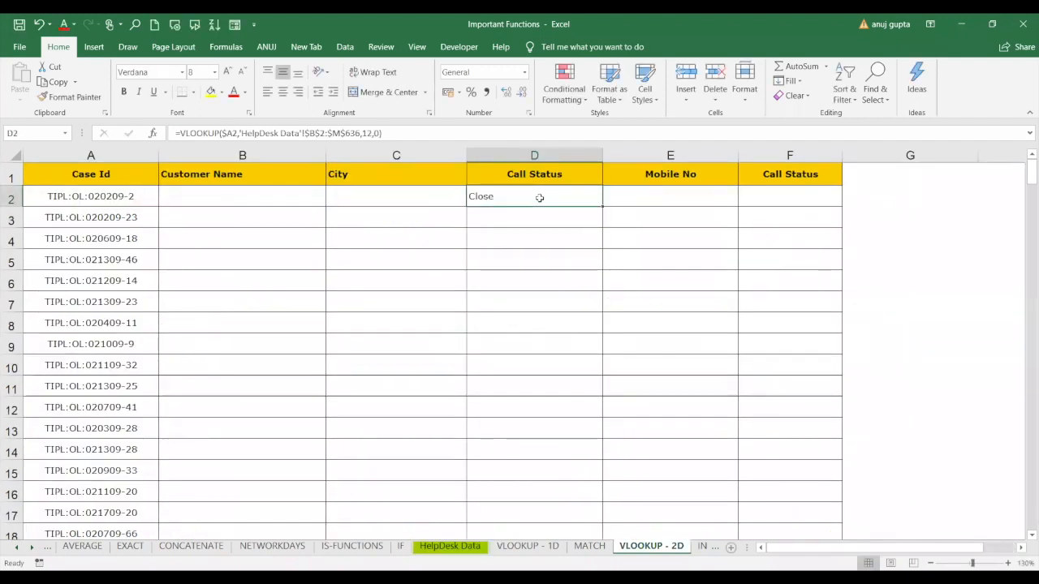
pyautogui.doubleClick(601, 206)
# Step: Review the filled Call Status results down column D and return to the first rows
pyautogui.click(544, 314)
pyautogui.press('Down')
pyautogui.press('Down')
pyautogui.press('Down')
pyautogui.press('Down')
pyautogui.press('Down')
pyautogui.press('Down')
pyautogui.press('Down')
pyautogui.press('Down')
pyautogui.press('Down')
pyautogui.press('Down')
pyautogui.press('Down')
pyautogui.press('Down')
pyautogui.press('Down')
pyautogui.press('Down')
pyautogui.press('Down')
pyautogui.press('Down')
pyautogui.press('Down')
pyautogui.press('Down')
pyautogui.press('Down')
pyautogui.press('Down')
pyautogui.press('Down')
pyautogui.press('Down')
pyautogui.press('Down')
pyautogui.press('Down')
pyautogui.press('Down')
pyautogui.press('Down')
pyautogui.press('Down')
pyautogui.press('Down')
pyautogui.press('Down')
pyautogui.press('Down')
pyautogui.press('Down')
pyautogui.press('Up')
pyautogui.press('Up')
pyautogui.press('Up')
pyautogui.press('Up')
pyautogui.press('Up')
pyautogui.press('Up')
pyautogui.press('Up')
pyautogui.press('Up')
pyautogui.press('Up')
pyautogui.press('Up')
pyautogui.press('Up')
pyautogui.press('Up')
pyautogui.press('Up')
pyautogui.press('Up')
pyautogui.press('Up')
pyautogui.press('Up')
pyautogui.press('Up')
pyautogui.press('Up')
pyautogui.press('Up')
pyautogui.press('Up')
pyautogui.press('Up')
pyautogui.press('Up')
pyautogui.press('Up')
pyautogui.press('Up')
pyautogui.press('Up')
pyautogui.press('Up')
pyautogui.press('Up')
pyautogui.press('Up')
pyautogui.press('Up')
pyautogui.press('Up')
pyautogui.press('Up')
pyautogui.press('Up')
pyautogui.press('Up')
pyautogui.press('Up')
pyautogui.press('Up')
pyautogui.press('Up')
pyautogui.press('Up')
pyautogui.press('Up')
pyautogui.press('Up')
pyautogui.press('Up')
pyautogui.press('Down')
# Step: Inspect the row 2 cells on either side of the D2 Call Status result
pyautogui.press('Left')
pyautogui.press('Left')
pyautogui.press('Right')
pyautogui.press('Left')
pyautogui.press('Right')
pyautogui.press('Right')
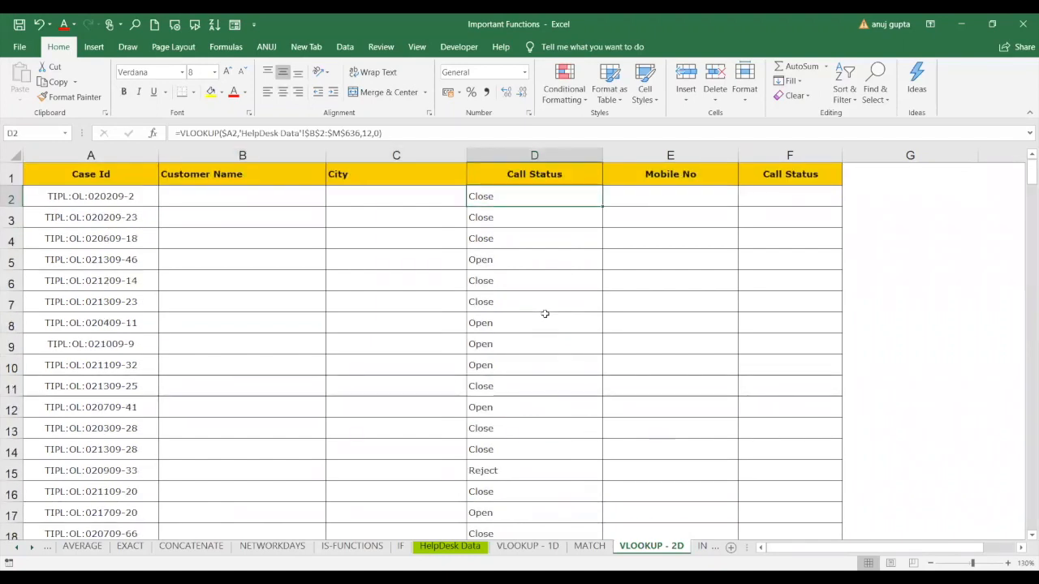
pyautogui.press('Right')
pyautogui.press('Right')
pyautogui.press('Left')
pyautogui.press('Left')
pyautogui.press('Left')
pyautogui.press('Left')
pyautogui.press('Right')
pyautogui.press('Right')
pyautogui.click(371, 133)
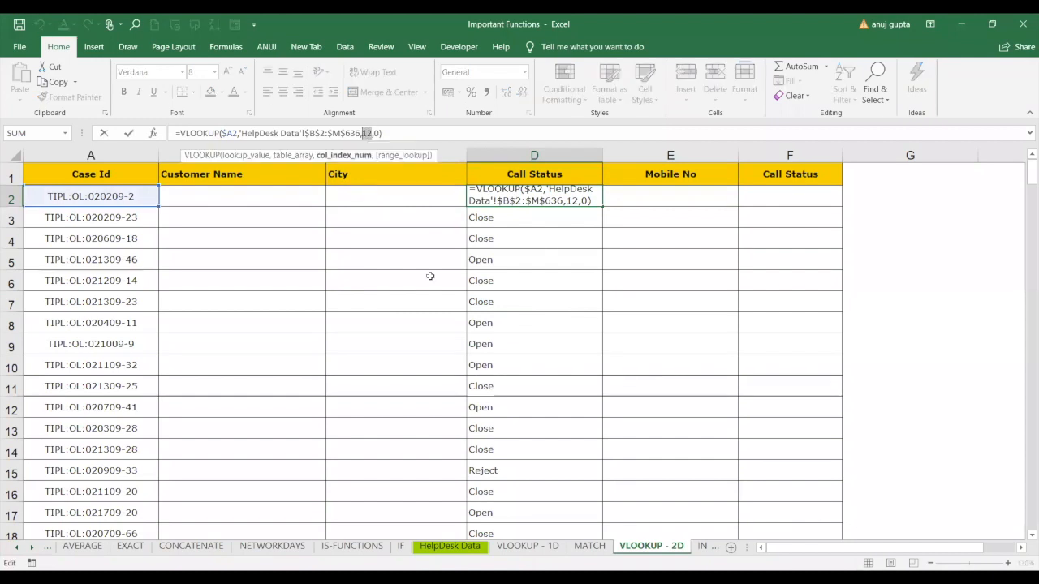
pyautogui.click(278, 202)
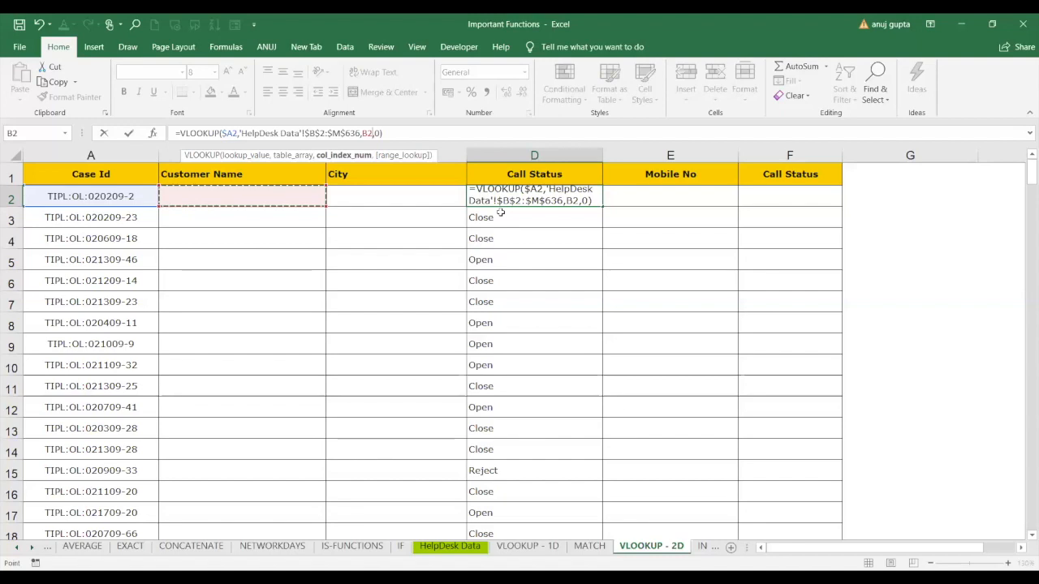
pyautogui.click(549, 233)
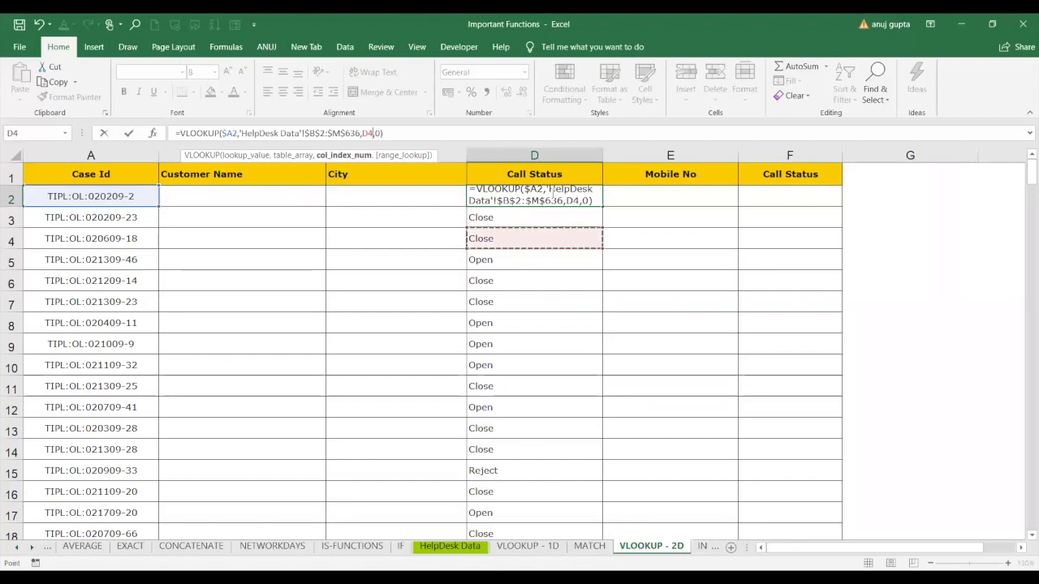
pyautogui.moveTo(593, 201); pyautogui.dragTo(457, 185)
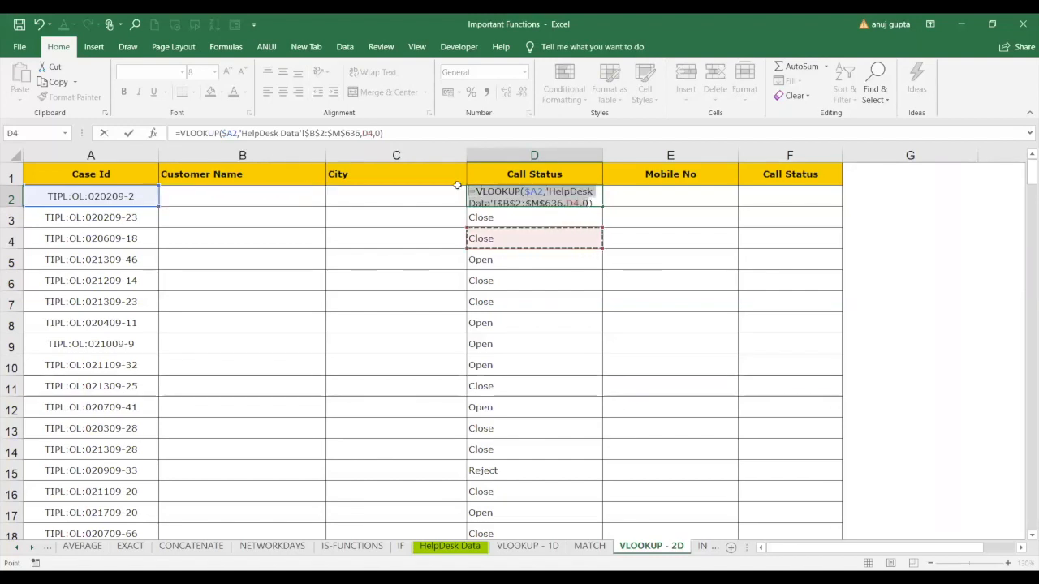
pyautogui.write(')')
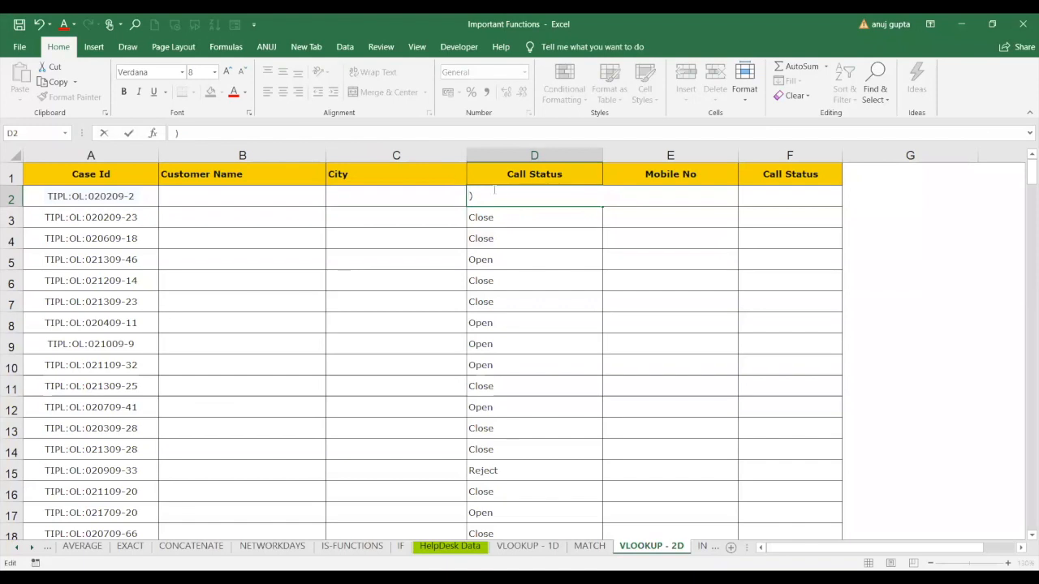
pyautogui.click(516, 232)
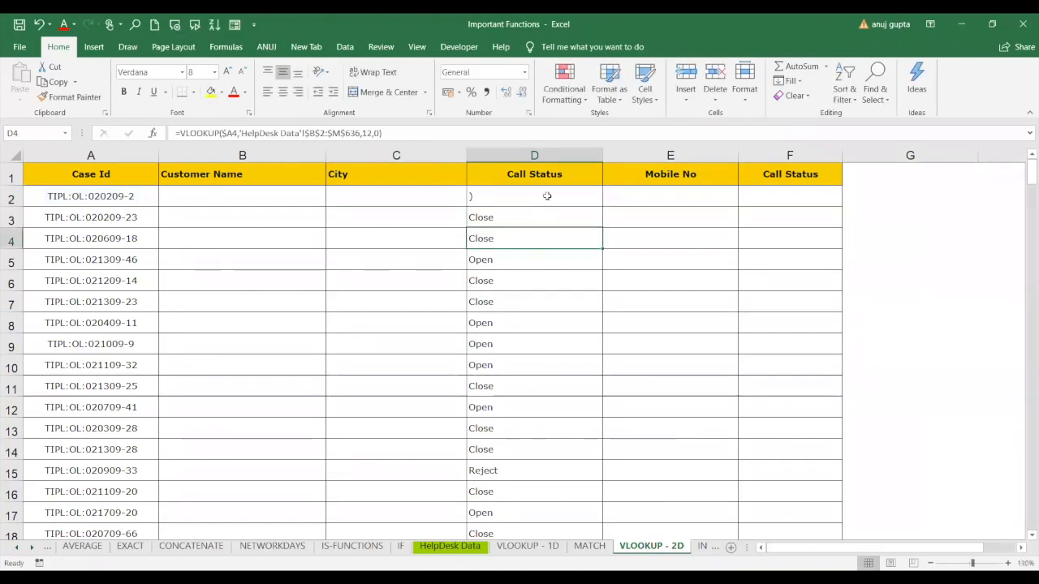
# Step: Clear the Call Status cells D2:D9 on the VLOOKUP - 2D sheet
pyautogui.moveTo(548, 196); pyautogui.dragTo(524, 348)
pyautogui.press('Delete')
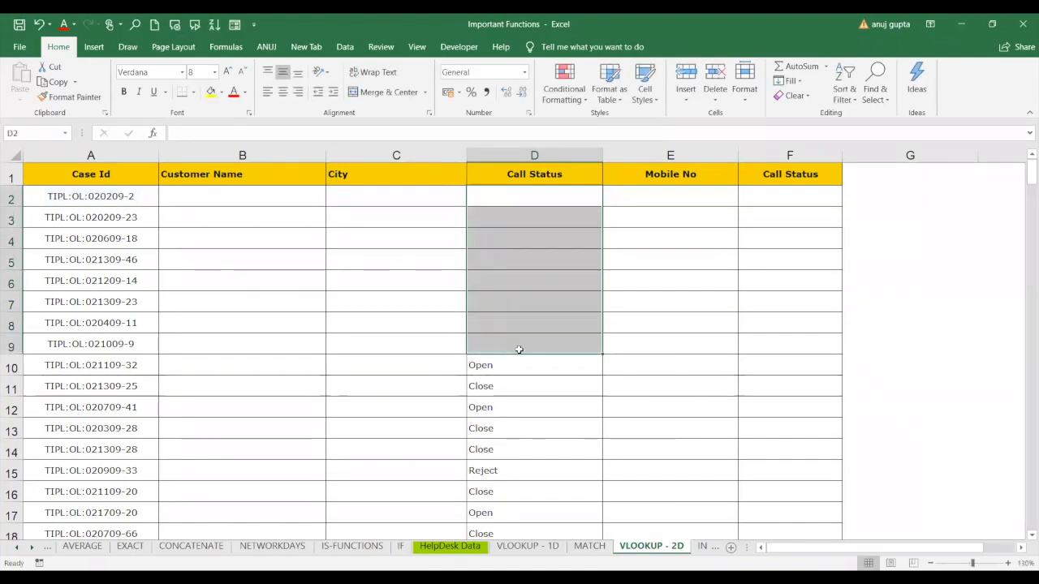
pyautogui.click(217, 196)
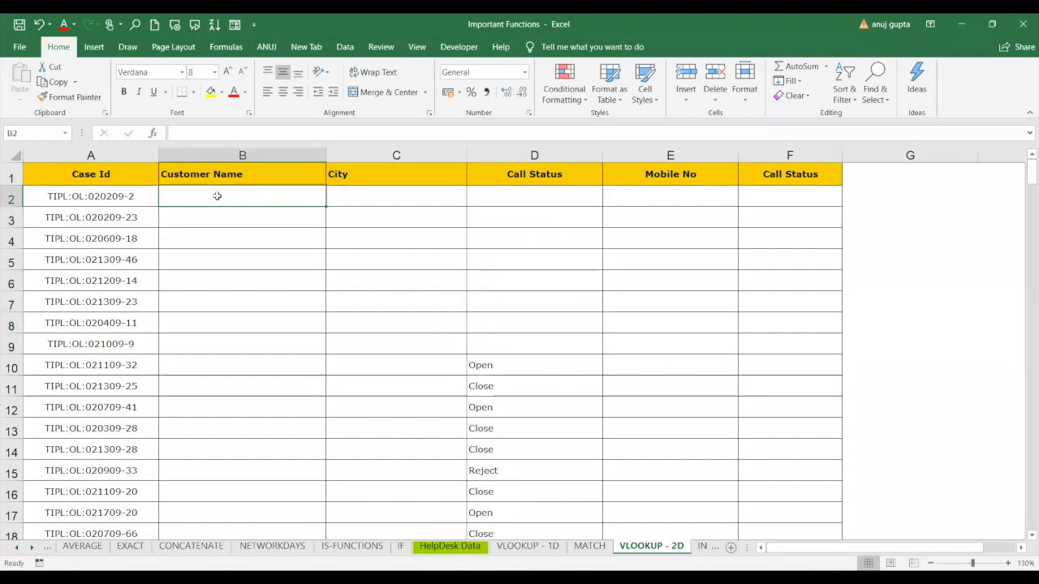
# Step: Examine the Case Ids in A2:A14 and the column headers B1:F1 as the two lookup dimensions
pyautogui.moveTo(73, 196); pyautogui.dragTo(77, 448)
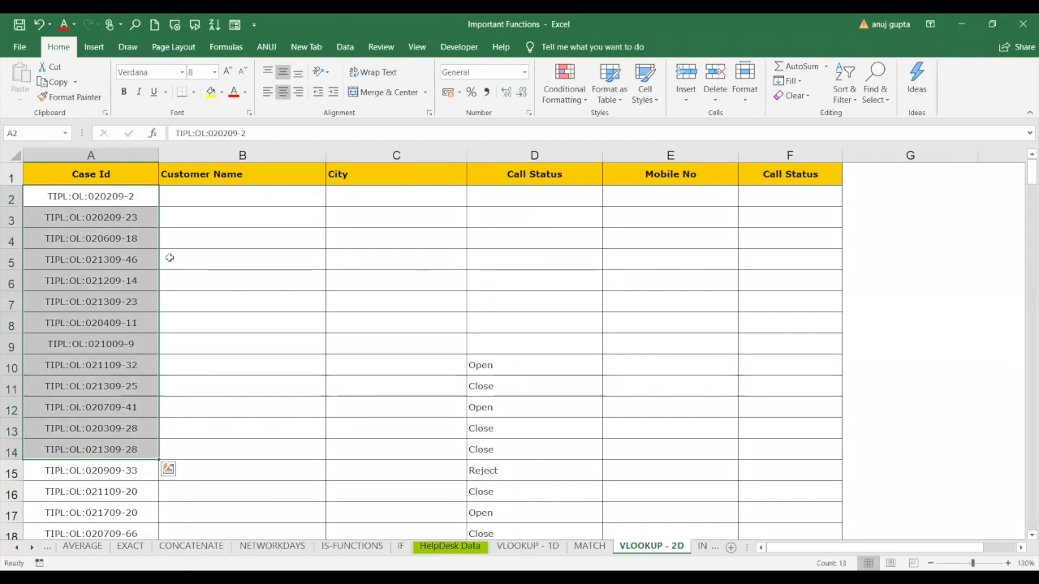
pyautogui.moveTo(259, 177); pyautogui.dragTo(759, 177)
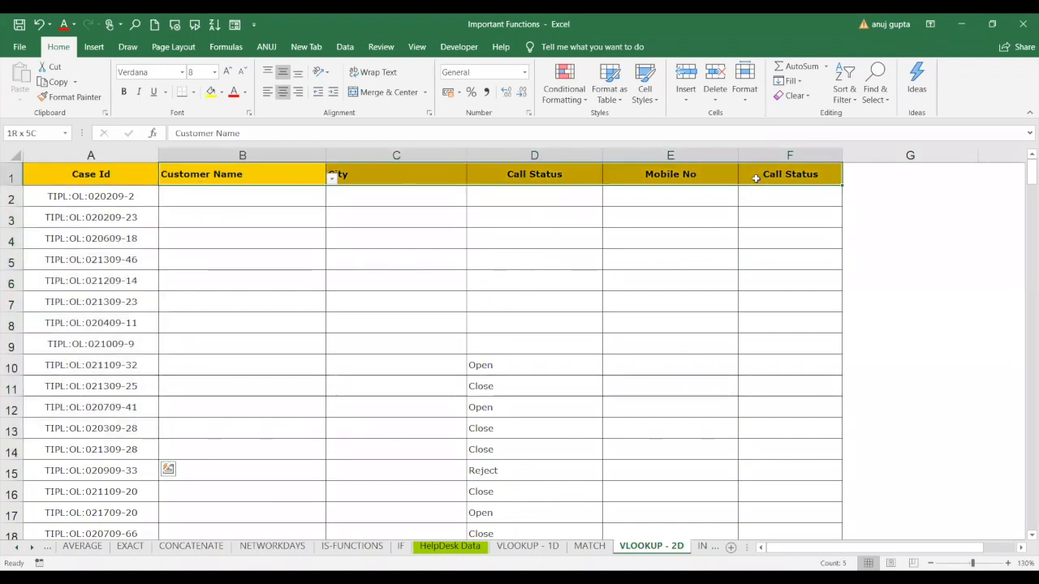
pyautogui.moveTo(328, 178); pyautogui.dragTo(633, 184)
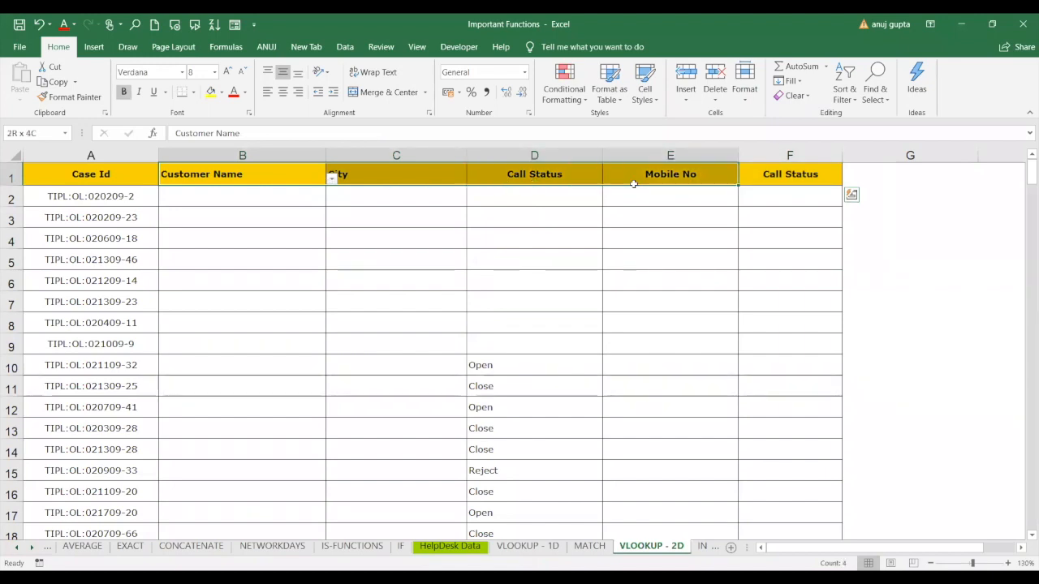
pyautogui.moveTo(733, 171); pyautogui.dragTo(762, 173)
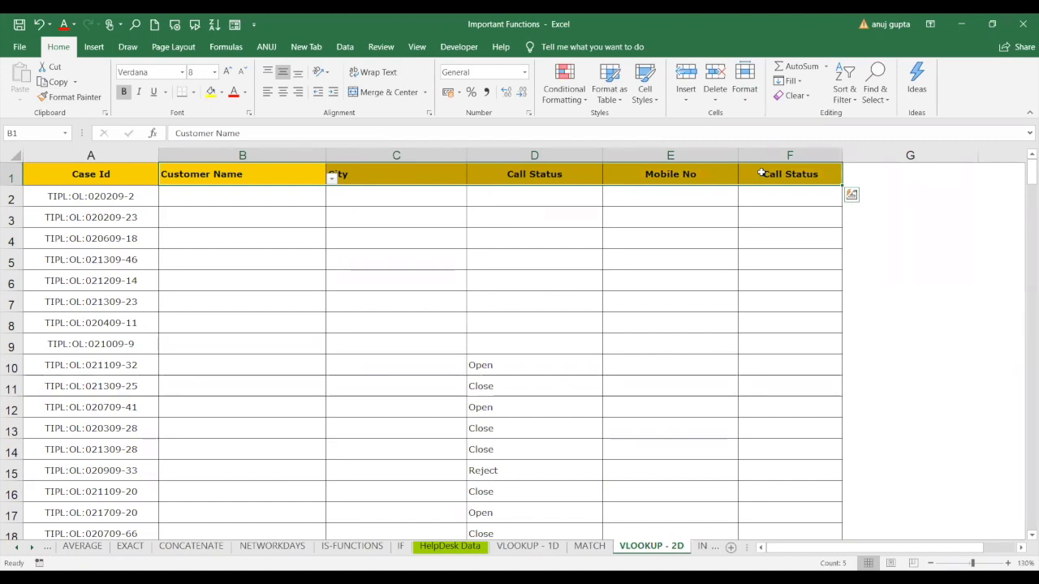
# Step: Start a VLOOKUP formula in B2 under Customer Name with the column-locked Case Id $A2 as the lookup value
pyautogui.click(272, 195)
pyautogui.write('=')
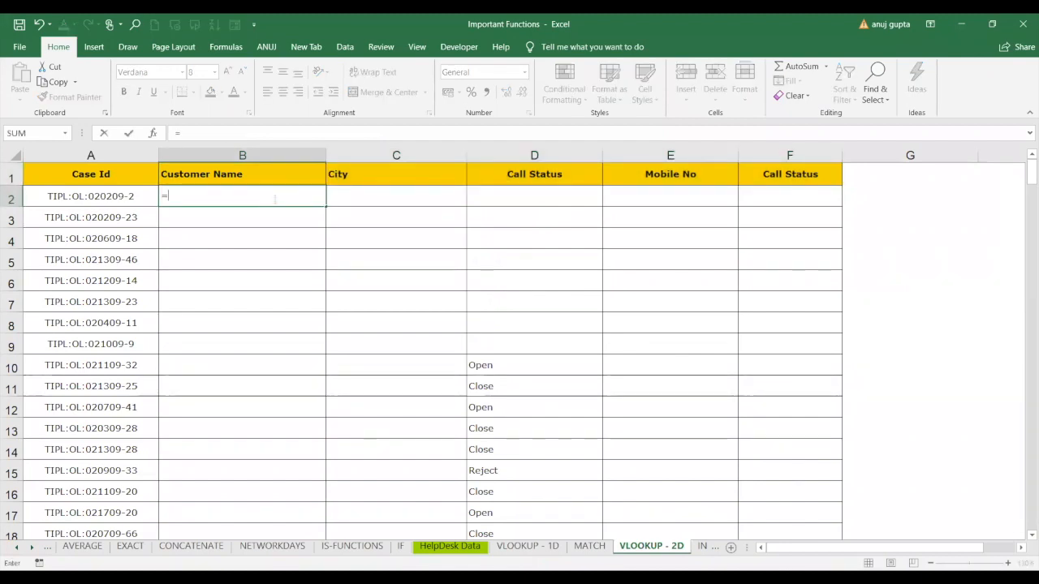
pyautogui.write('VLOOKUP(')
pyautogui.click(105, 199)
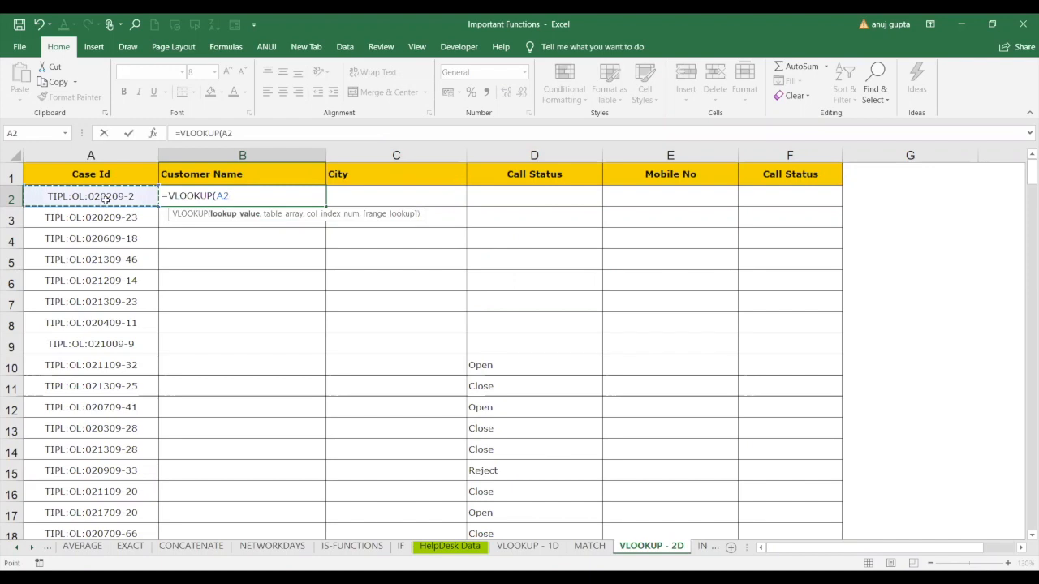
pyautogui.press('F4')
pyautogui.press('F4')
pyautogui.press('F4')
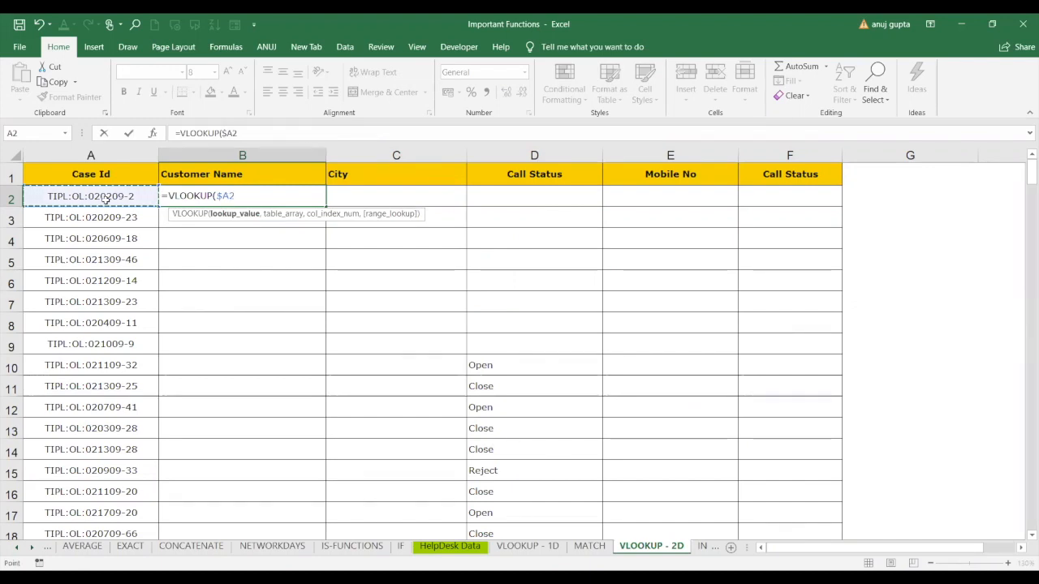
pyautogui.write(',')
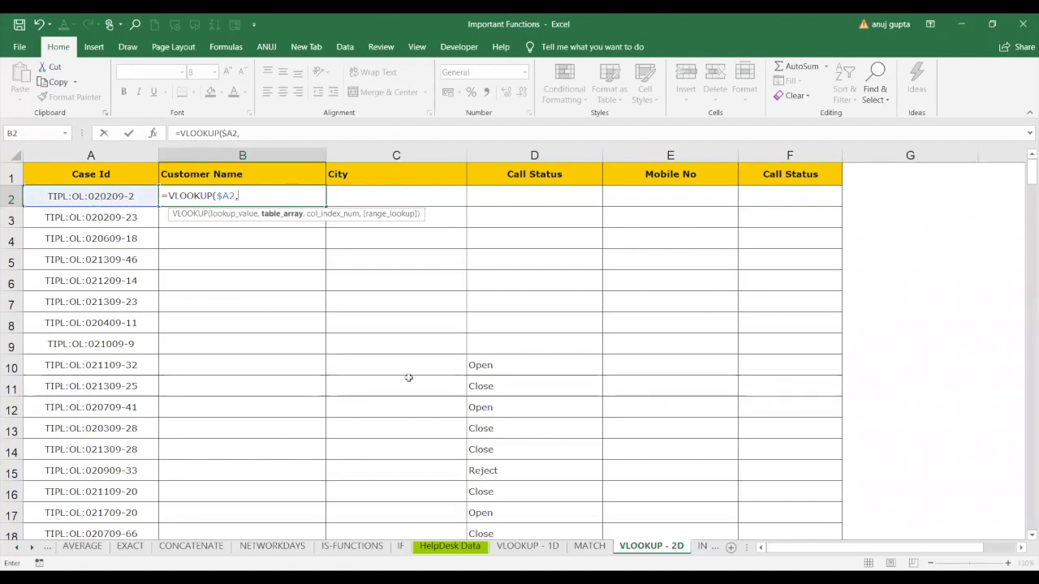
# Step: Set the VLOOKUP table array in B2 to the absolute range $B$2:$M$636 on the HelpDesk Data sheet
pyautogui.click(450, 546)
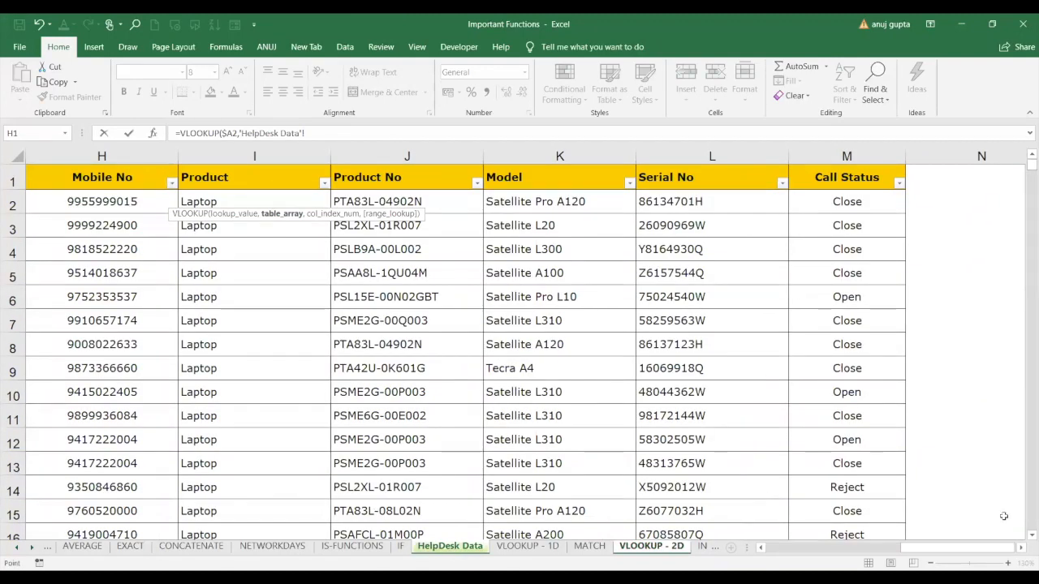
pyautogui.moveTo(974, 552); pyautogui.dragTo(839, 550)
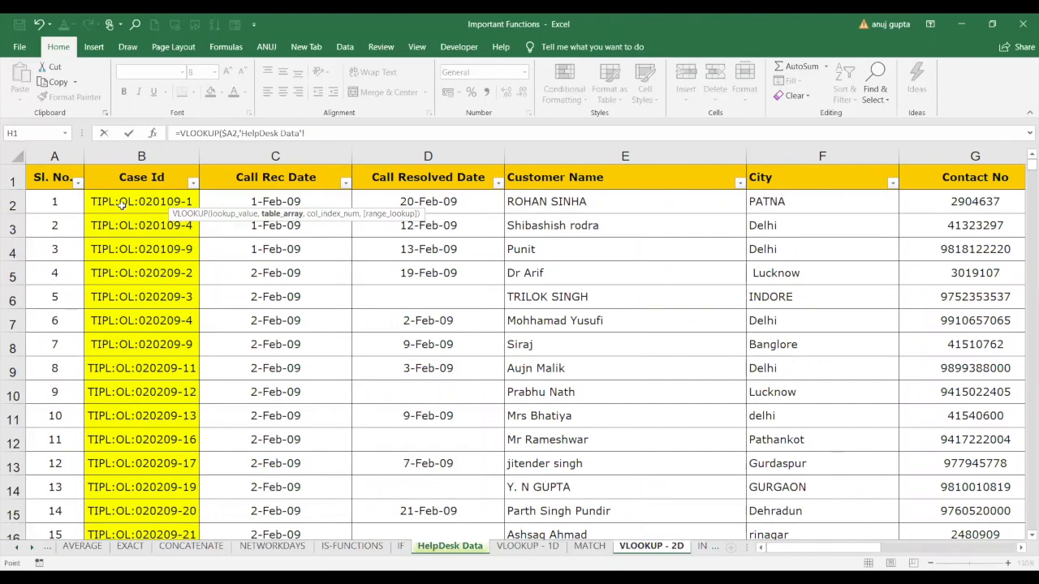
pyautogui.moveTo(122, 204); pyautogui.dragTo(601, 501)
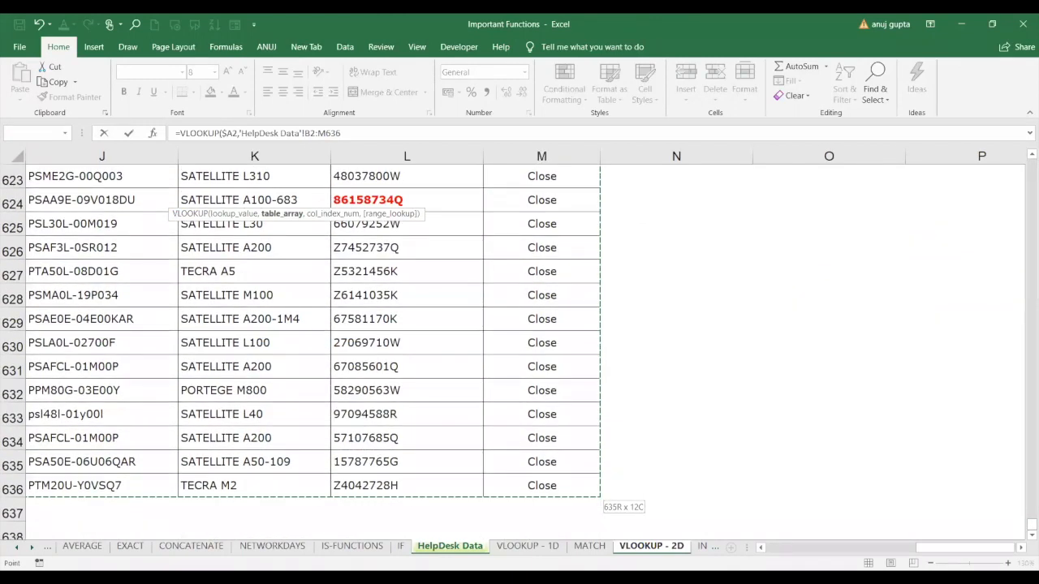
pyautogui.moveTo(539, 488); pyautogui.dragTo(539, 487)
pyautogui.press('F4')
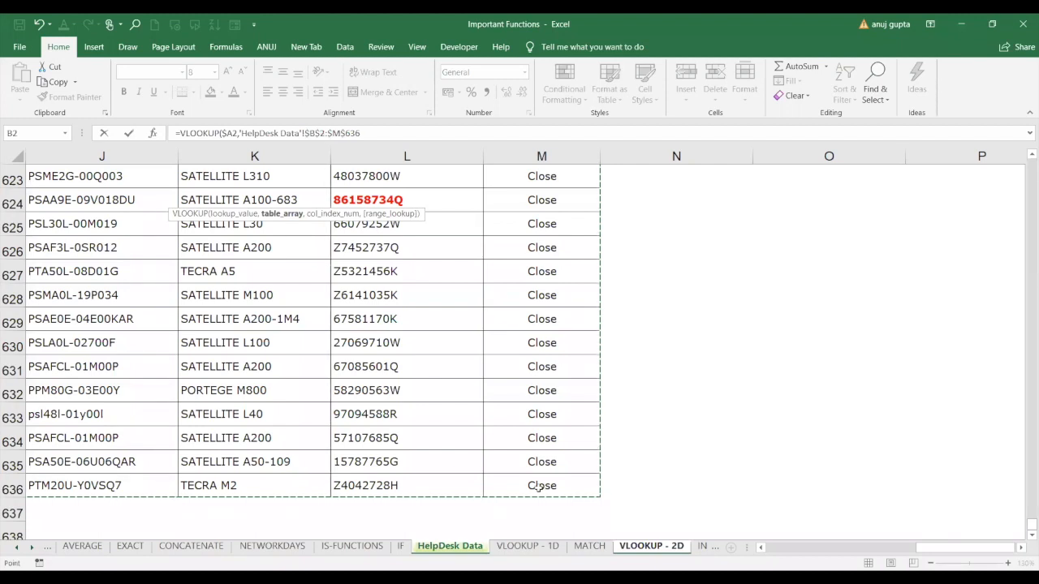
pyautogui.write(',')
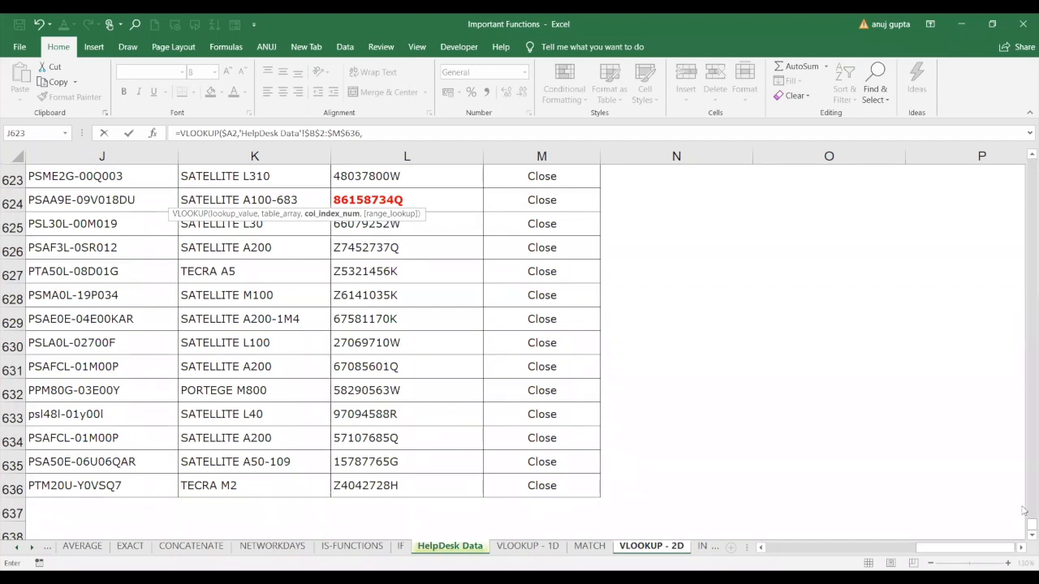
# Step: Return to the VLOOKUP - 2D sheet and remove the stray sheet reference from the formula's column index argument
pyautogui.click(665, 548)
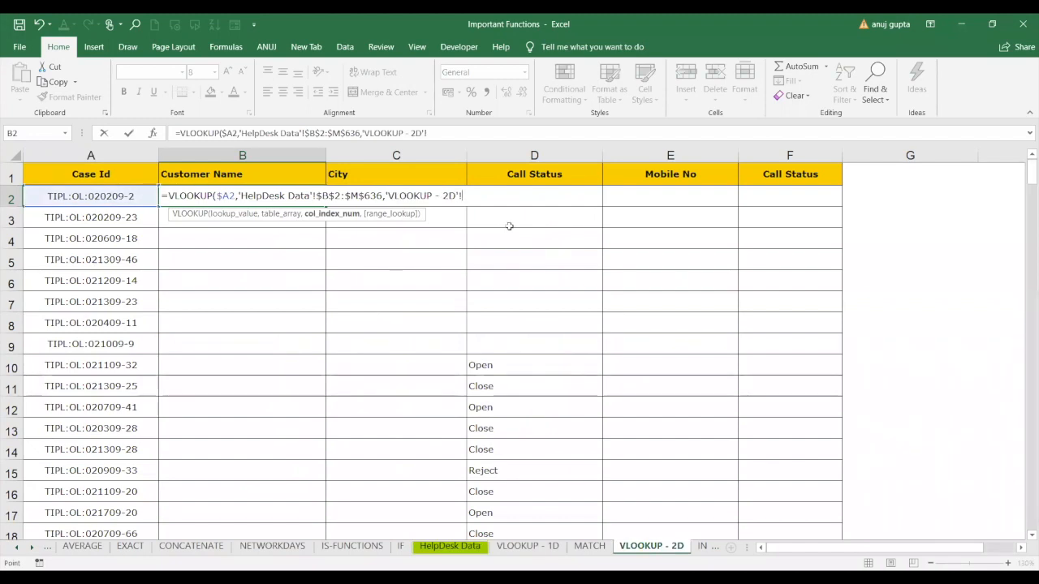
pyautogui.write(',')
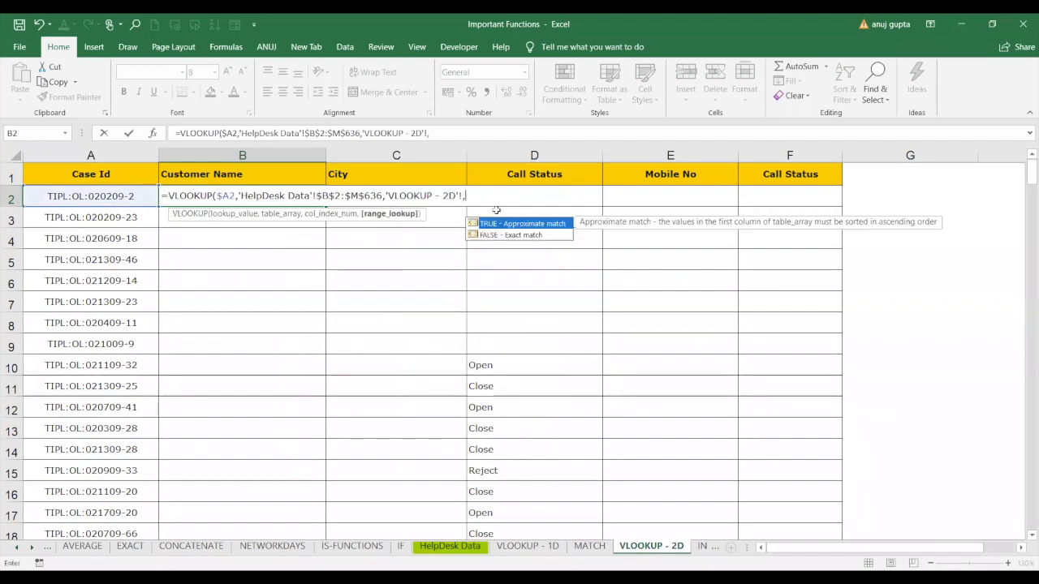
pyautogui.press('BackSpace')
pyautogui.press('BackSpace')
pyautogui.press('BackSpace')
pyautogui.press('BackSpace')
pyautogui.press('BackSpace')
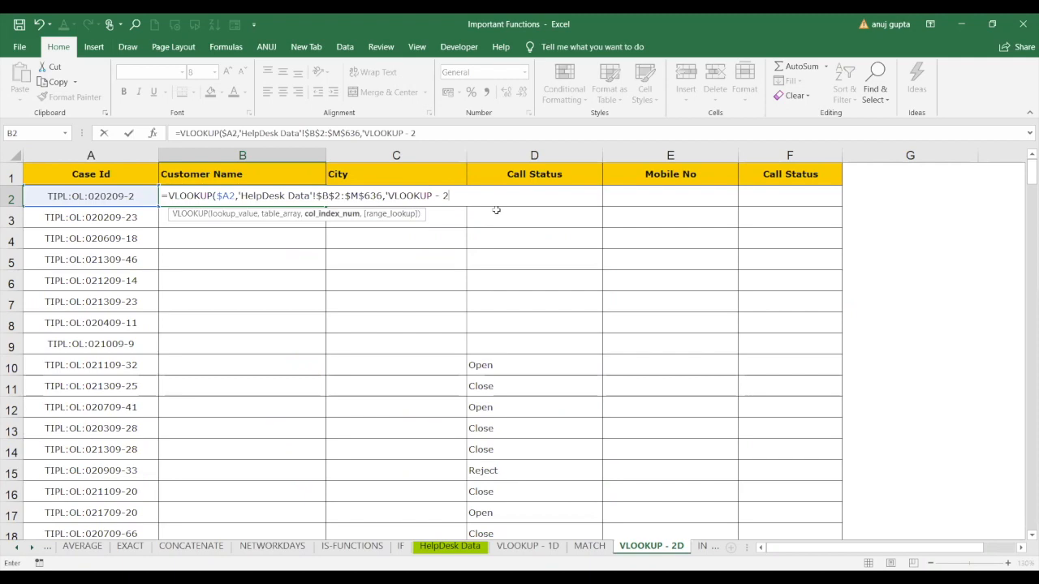
pyautogui.press('BackSpace')
pyautogui.press('BackSpace')
pyautogui.press('BackSpace')
pyautogui.press('BackSpace')
pyautogui.press('BackSpace')
pyautogui.press('BackSpace')
pyautogui.press('BackSpace')
pyautogui.press('BackSpace')
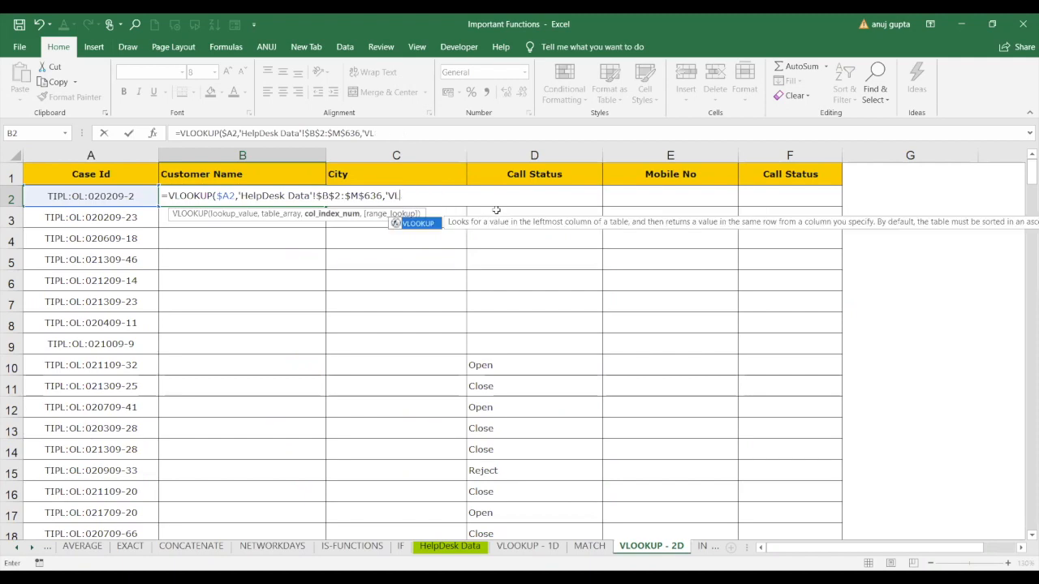
pyautogui.press('BackSpace')
pyautogui.press('BackSpace')
pyautogui.press('BackSpace')
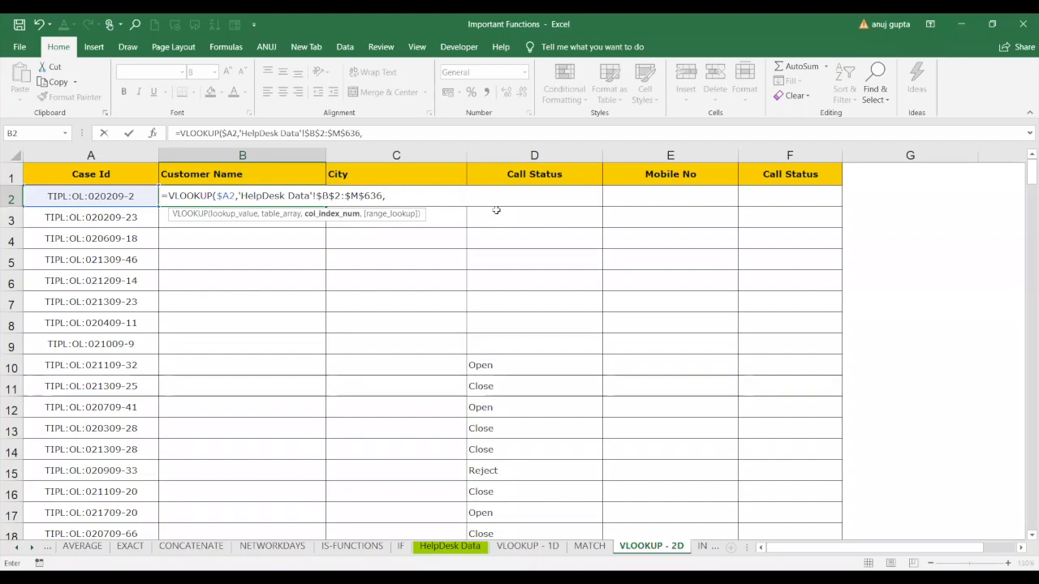
# Step: Nest a MATCH function as the column index, with the row-locked Customer Name header B$1 as its lookup value
pyautogui.write('MATCH')
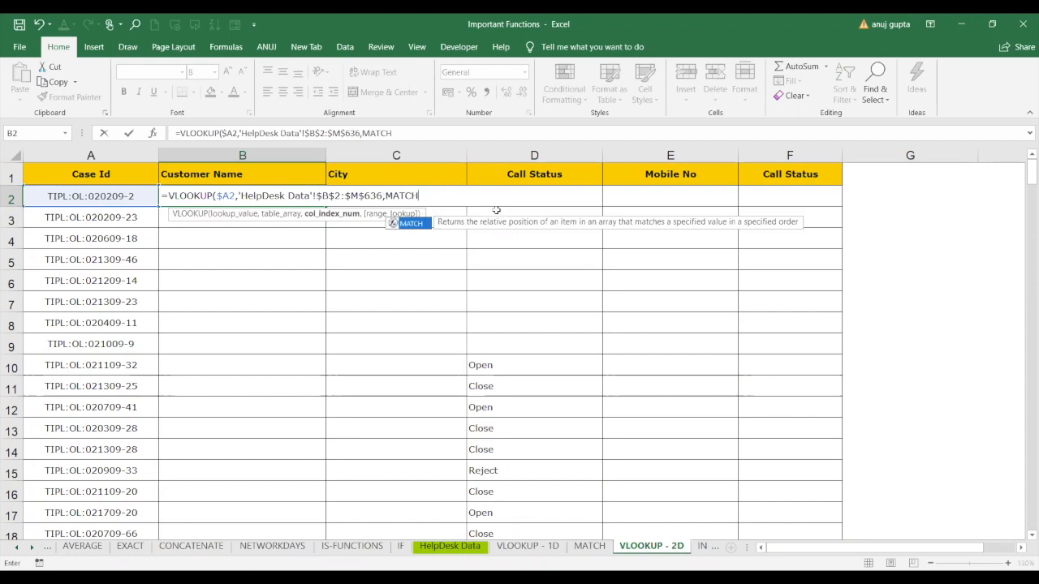
pyautogui.write('(')
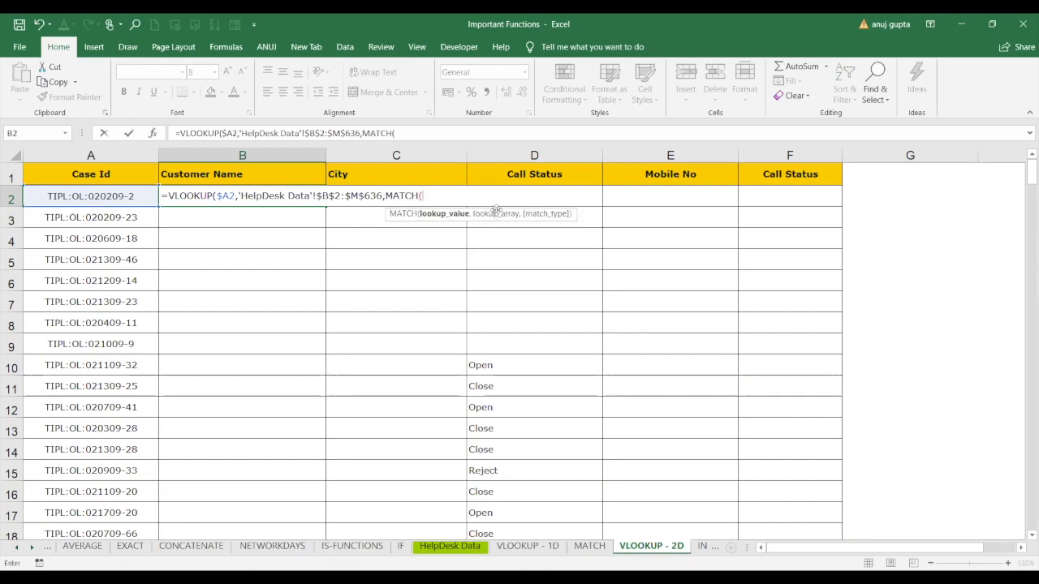
pyautogui.click(238, 174)
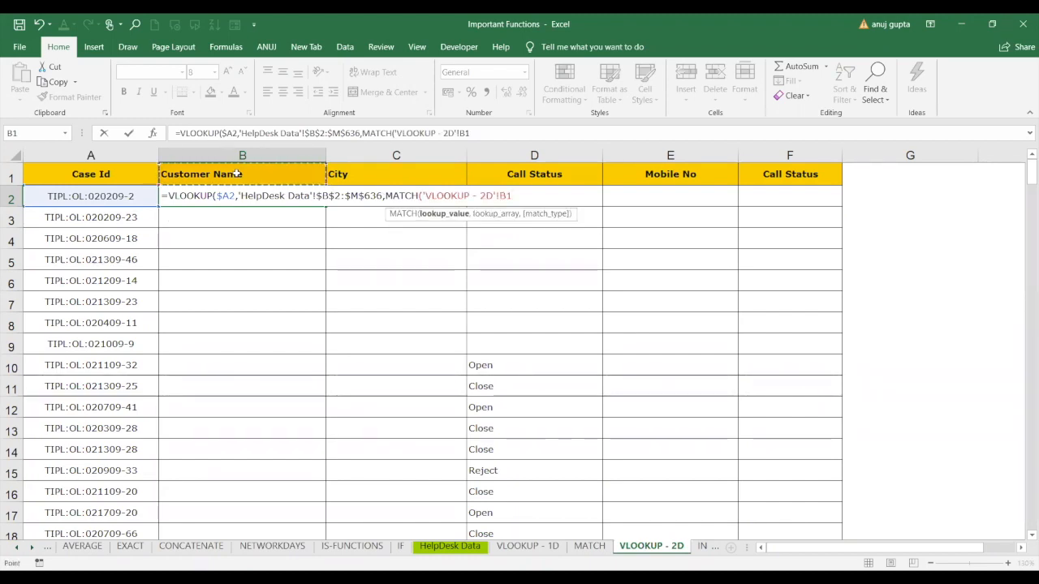
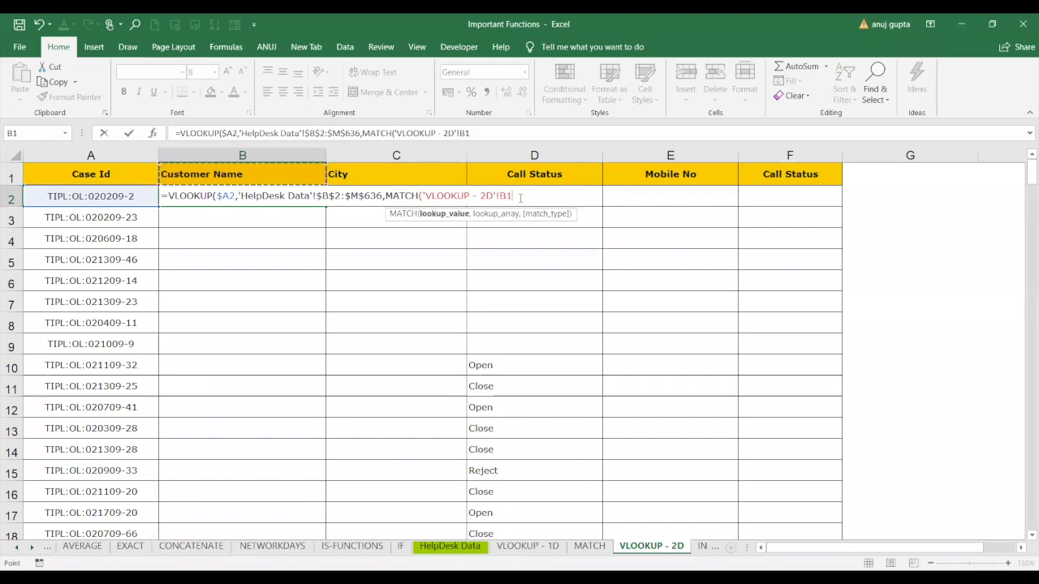
pyautogui.press('F4')
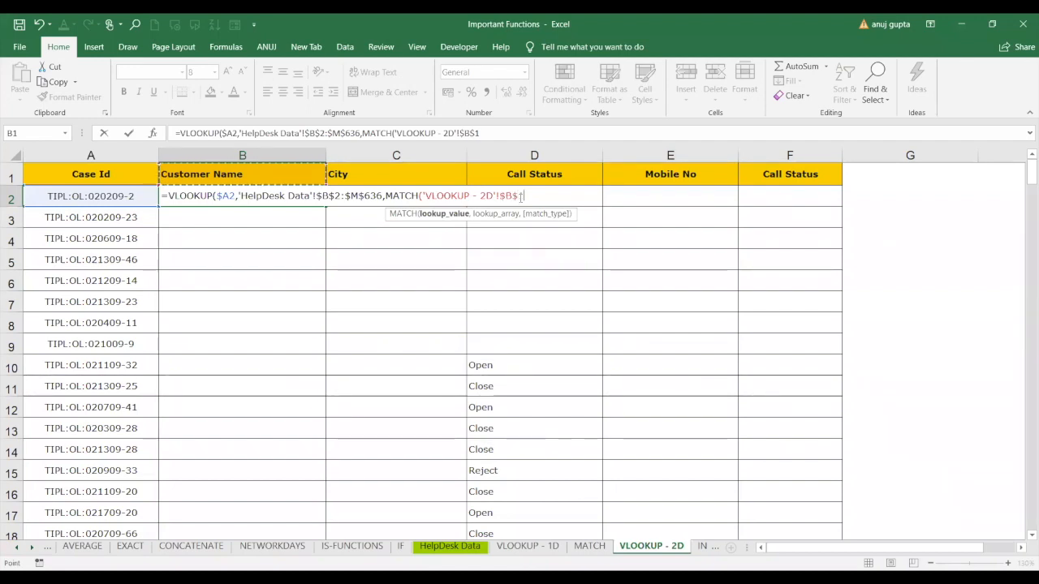
pyautogui.press('F4')
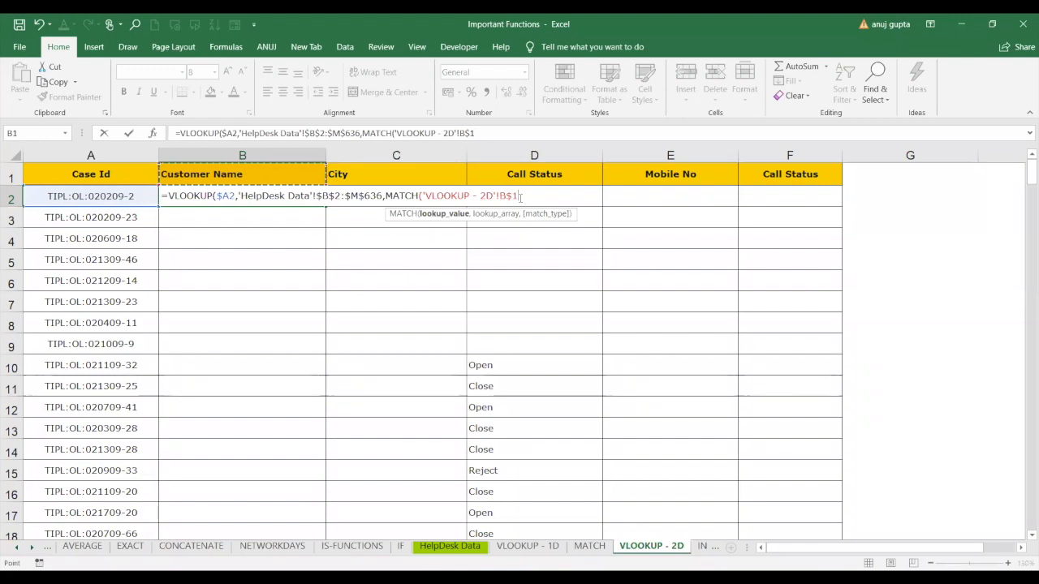
pyautogui.write(',')
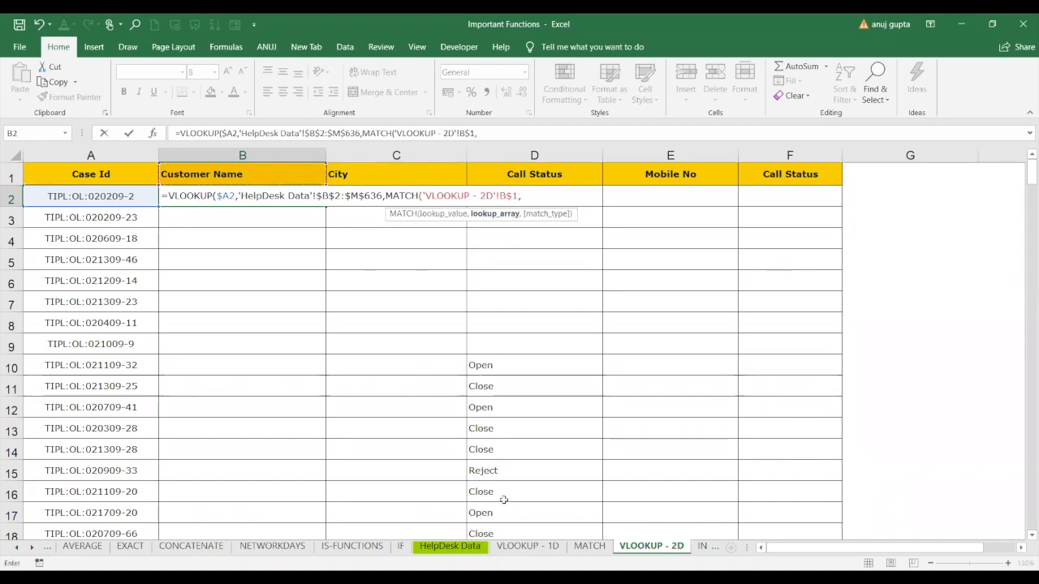
# Step: Set the MATCH lookup array to the absolute header range $B$1:$M$1 on the HelpDesk Data sheet
pyautogui.click(473, 548)
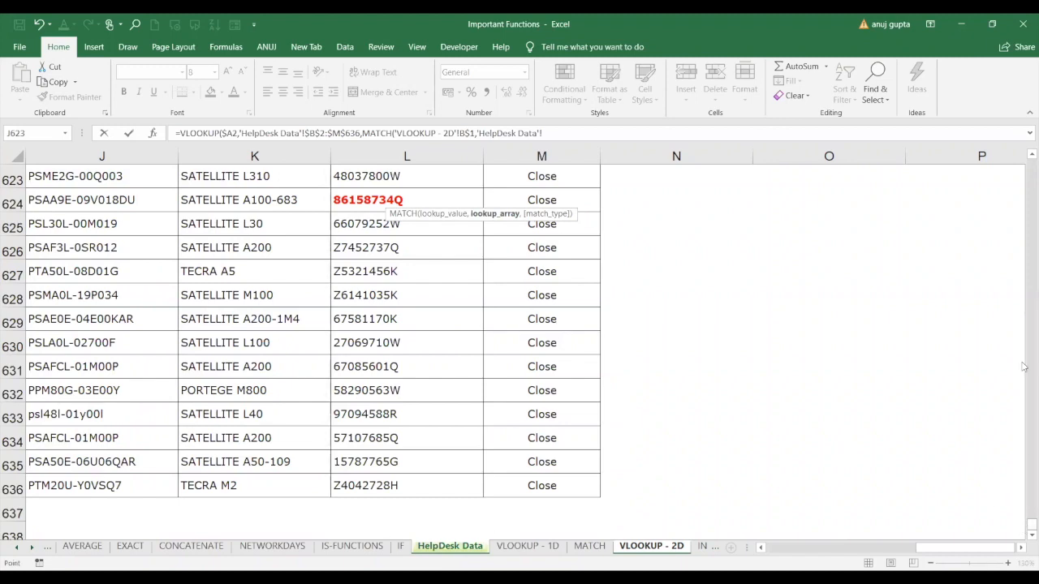
pyautogui.click(1024, 497)
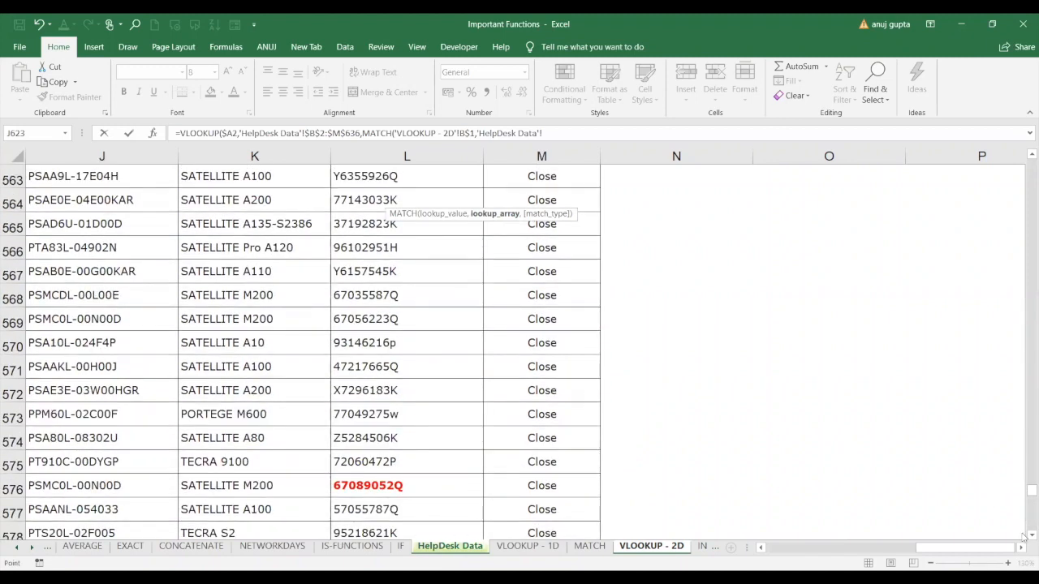
pyautogui.moveTo(1024, 497); pyautogui.dragTo(1022, 170)
pyautogui.moveTo(945, 550); pyautogui.dragTo(773, 552)
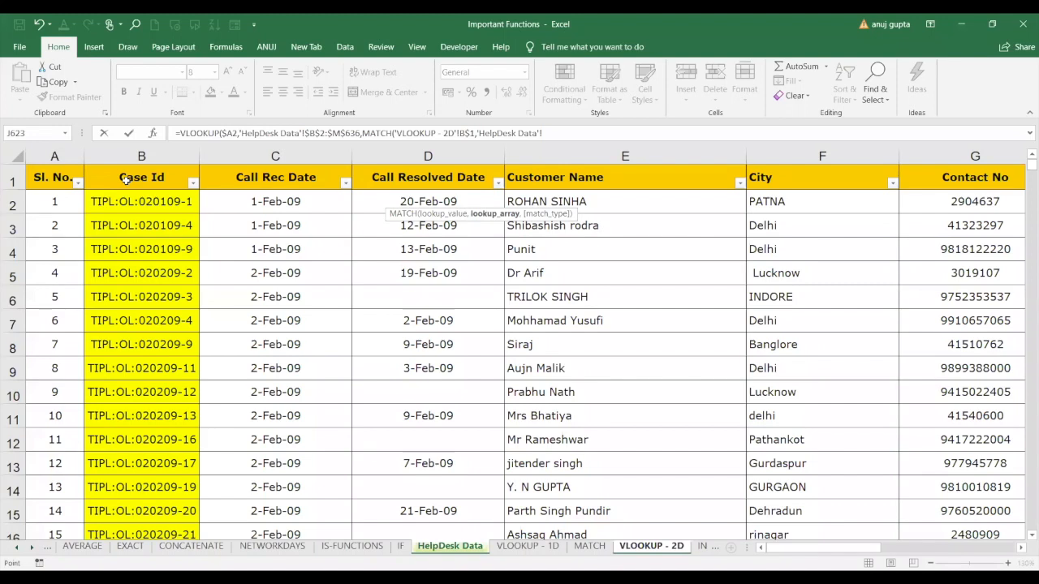
pyautogui.moveTo(125, 181); pyautogui.dragTo(748, 188)
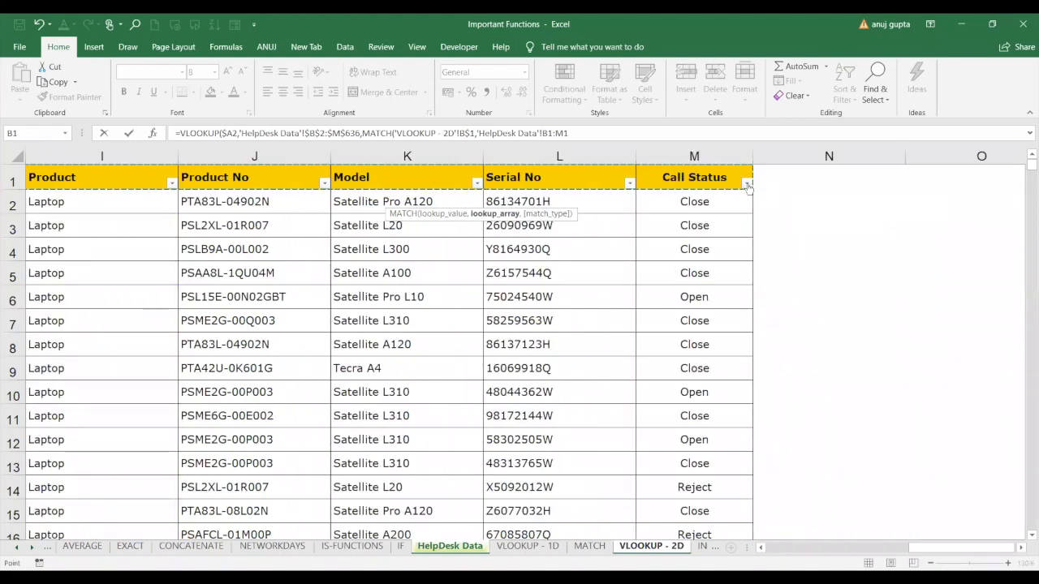
pyautogui.press('F4')
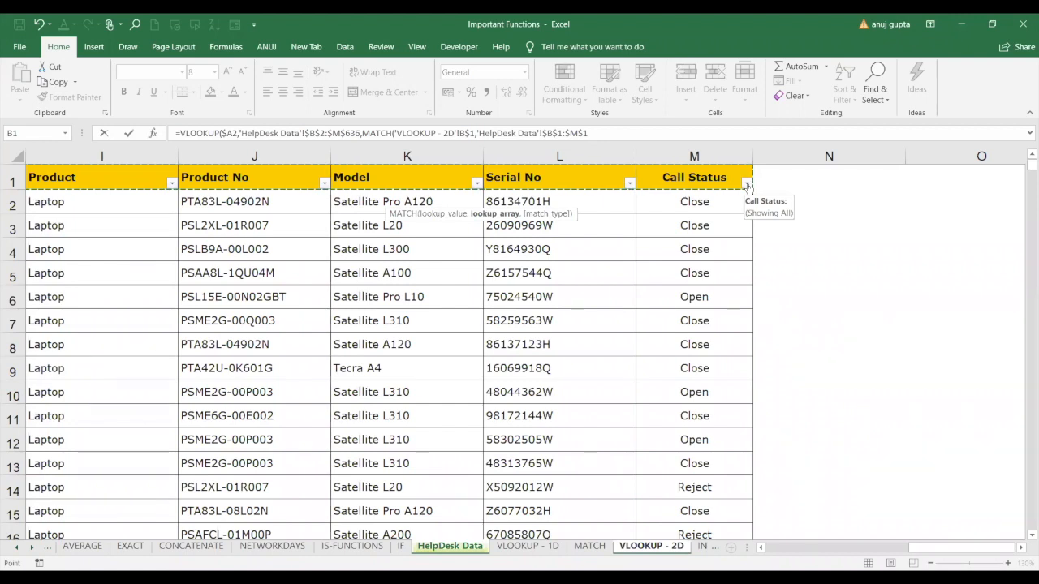
# Step: Complete the formula with match type 0 for MATCH and FALSE for an exact VLOOKUP match, and enter it in B2
pyautogui.write(',')
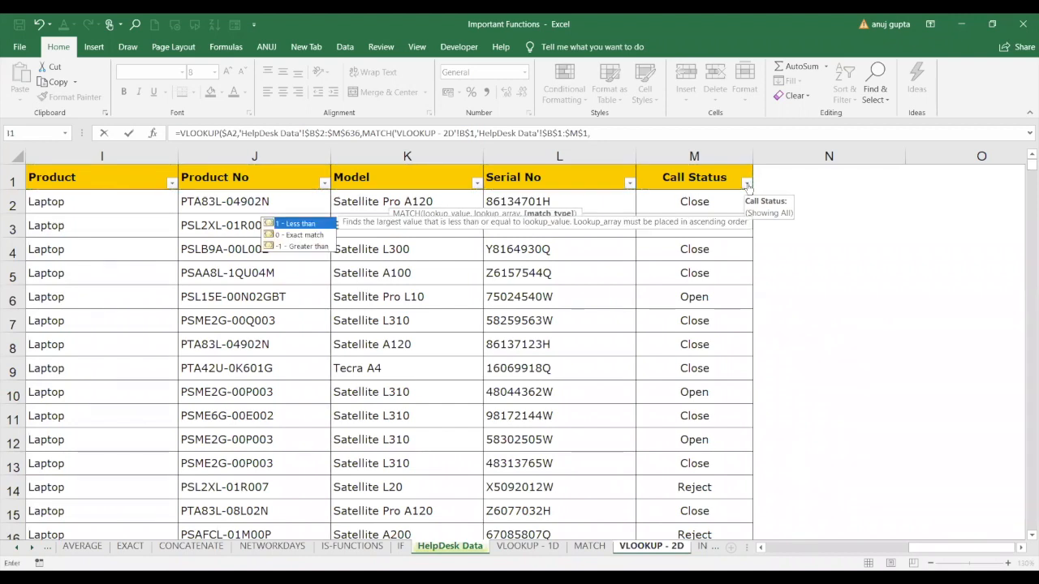
pyautogui.press('Down')
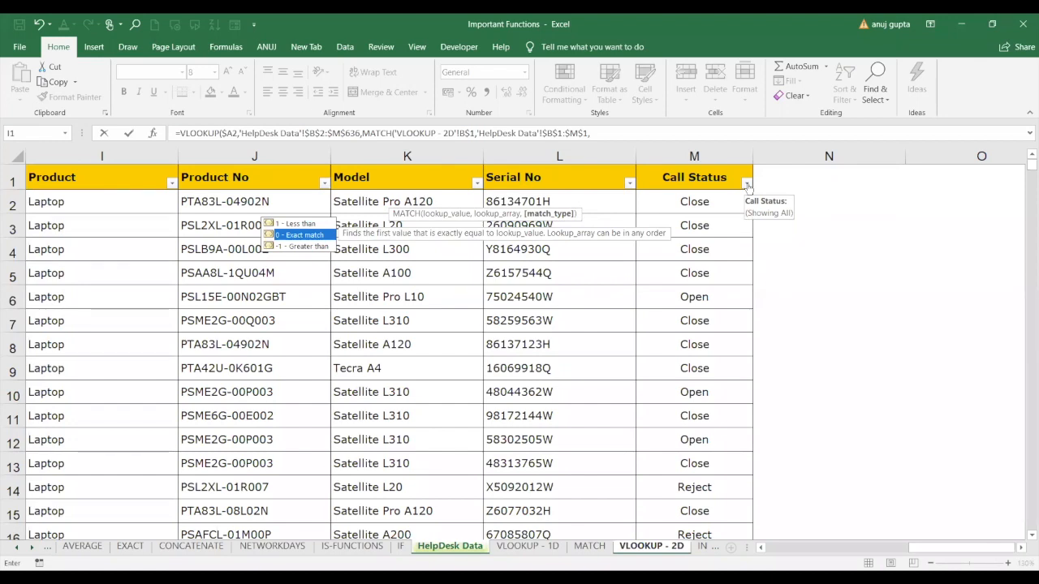
pyautogui.press('Tab')
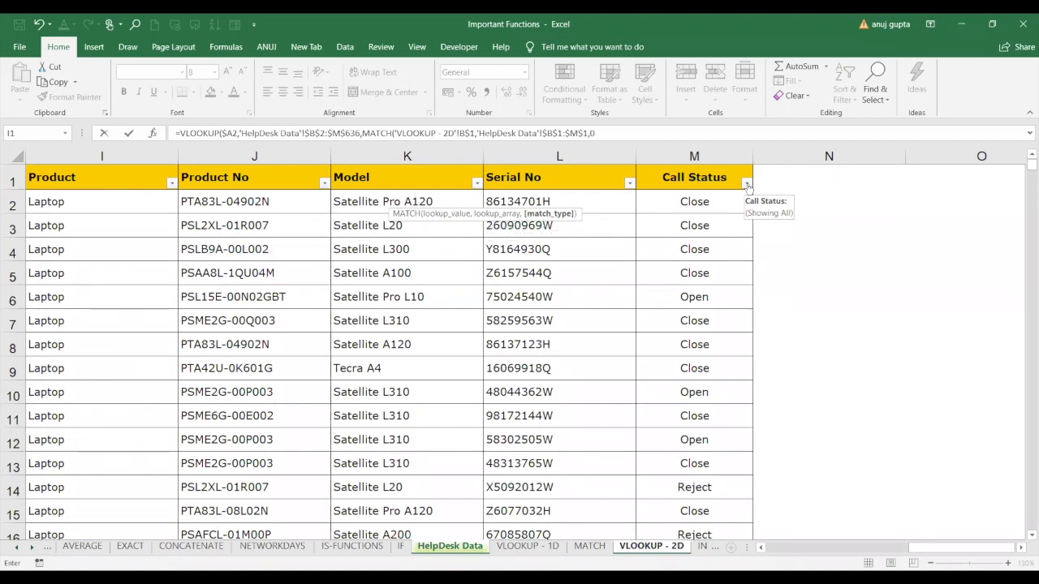
pyautogui.write(')')
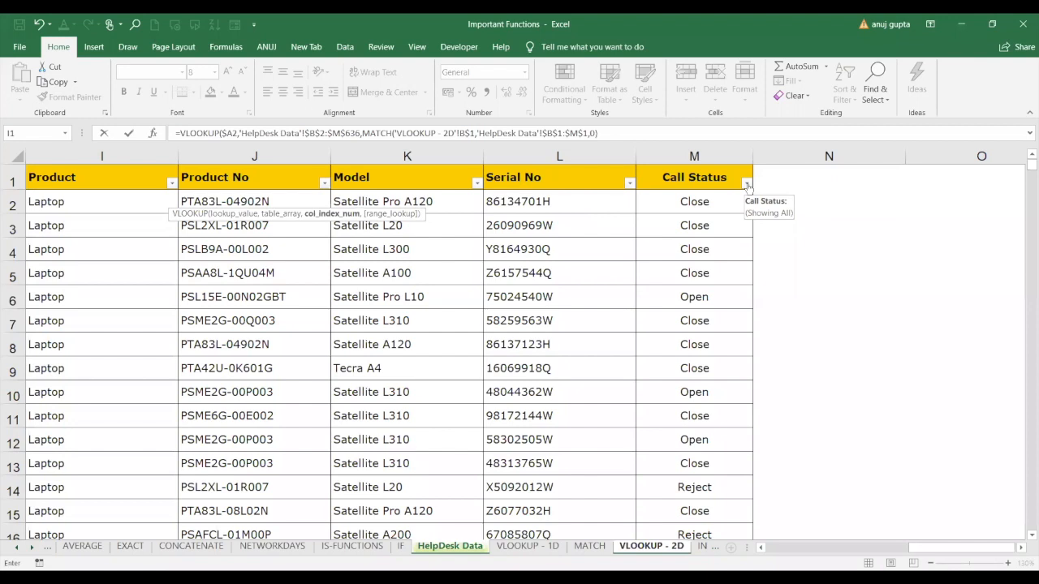
pyautogui.write(',')
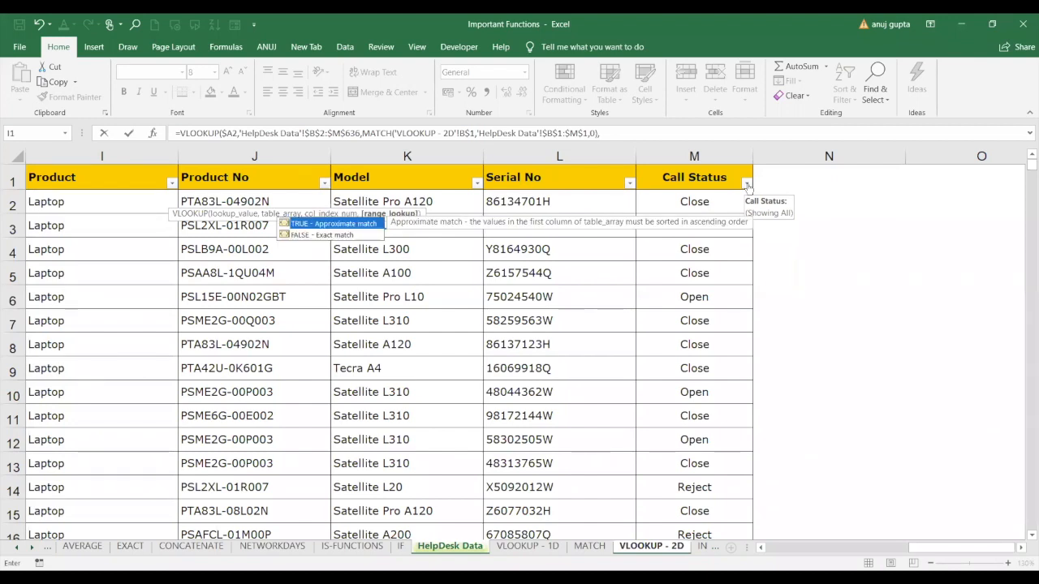
pyautogui.press('Down')
pyautogui.press('Tab')
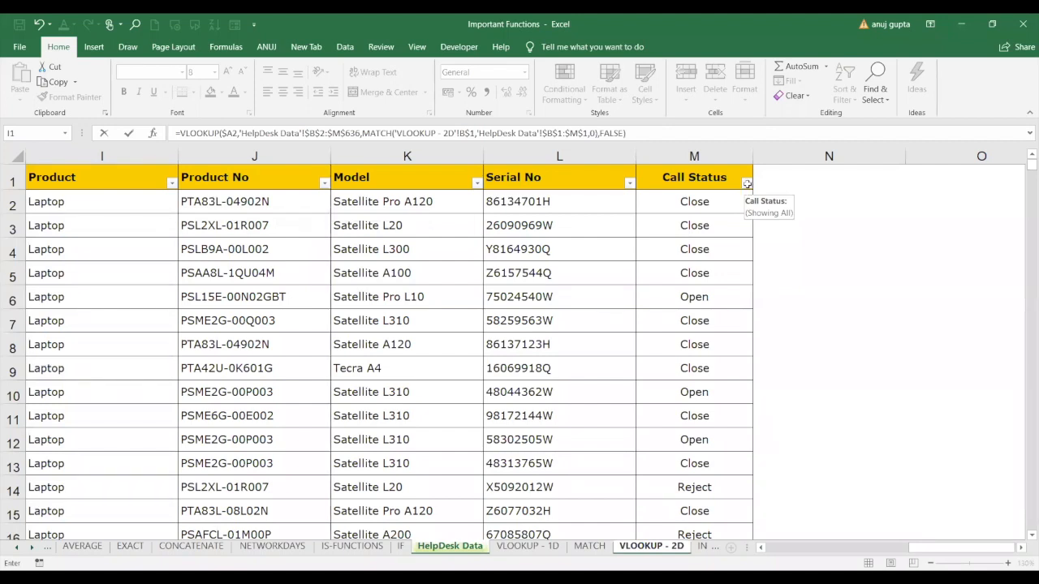
pyautogui.press('Return')
# Step: Copy the two-dimensional lookup formula from B2 into the whole range B2:F14
pyautogui.click(230, 195)
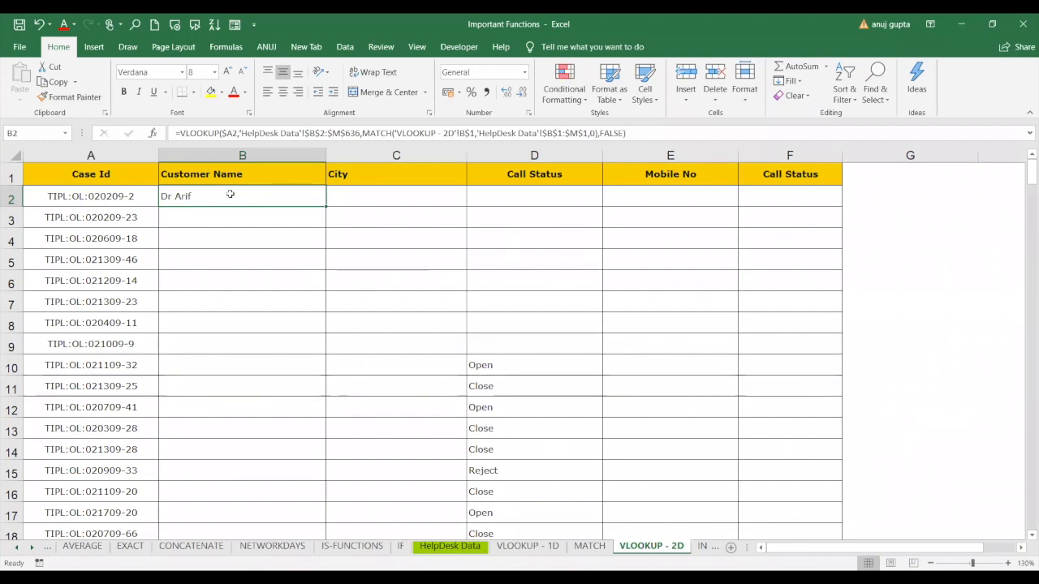
pyautogui.hotkey('ctrl', 'c')
pyautogui.moveTo(230, 195); pyautogui.dragTo(791, 450)
pyautogui.hotkey('ctrl', 'v')
# Step: Examine the copied formula in C10 against the Case Ids in A2:A14 and the column headers B1:F1
pyautogui.click(379, 364)
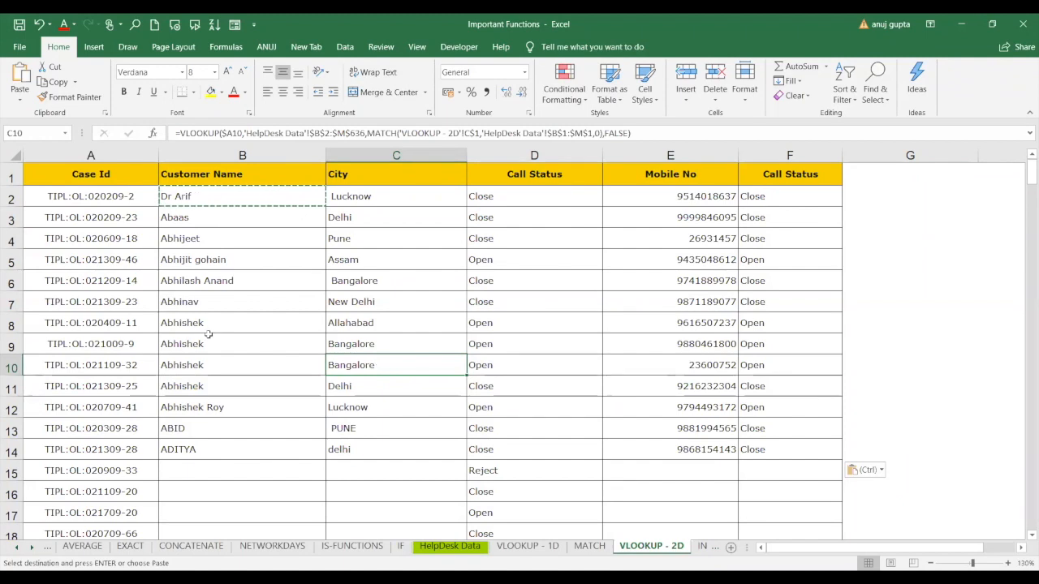
pyautogui.moveTo(121, 197); pyautogui.dragTo(109, 450)
pyautogui.moveTo(217, 185); pyautogui.dragTo(755, 177)
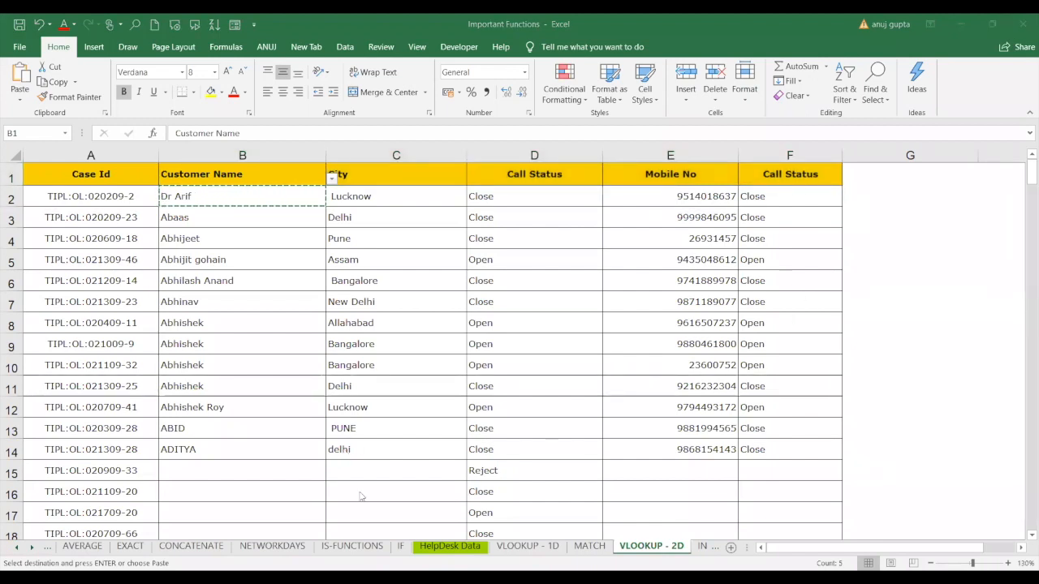
# Step: Replace the column index argument in B2's VLOOKUP with a new MATCH whose lookup value is B$1
pyautogui.click(242, 201)
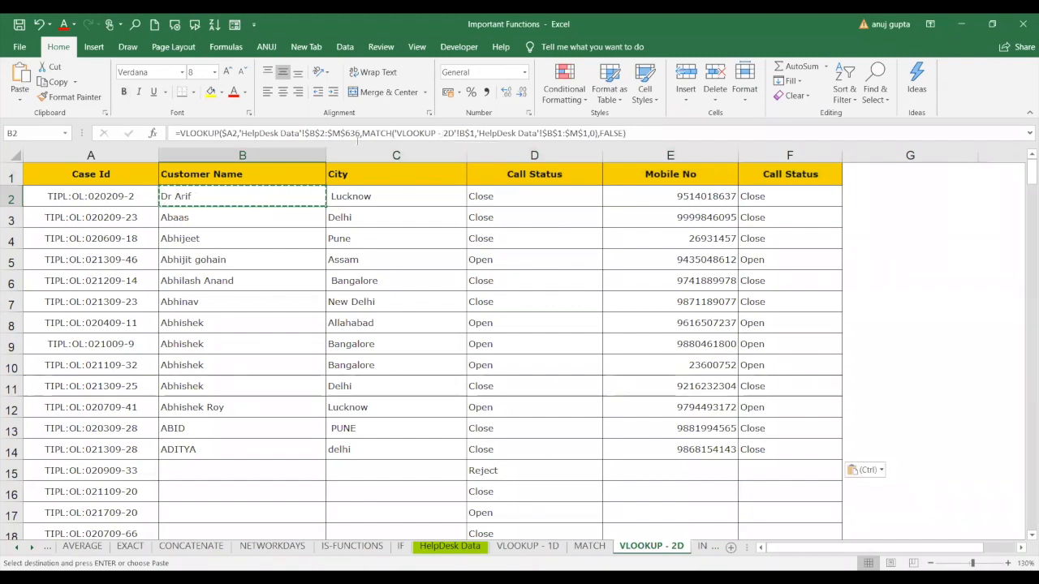
pyautogui.click(452, 135)
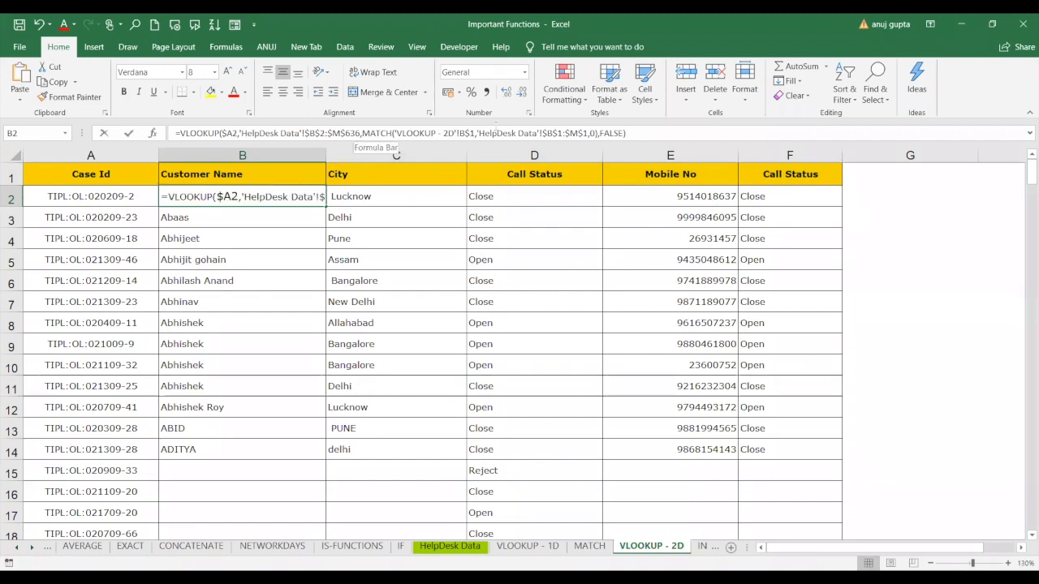
pyautogui.moveTo(494, 133); pyautogui.dragTo(428, 140)
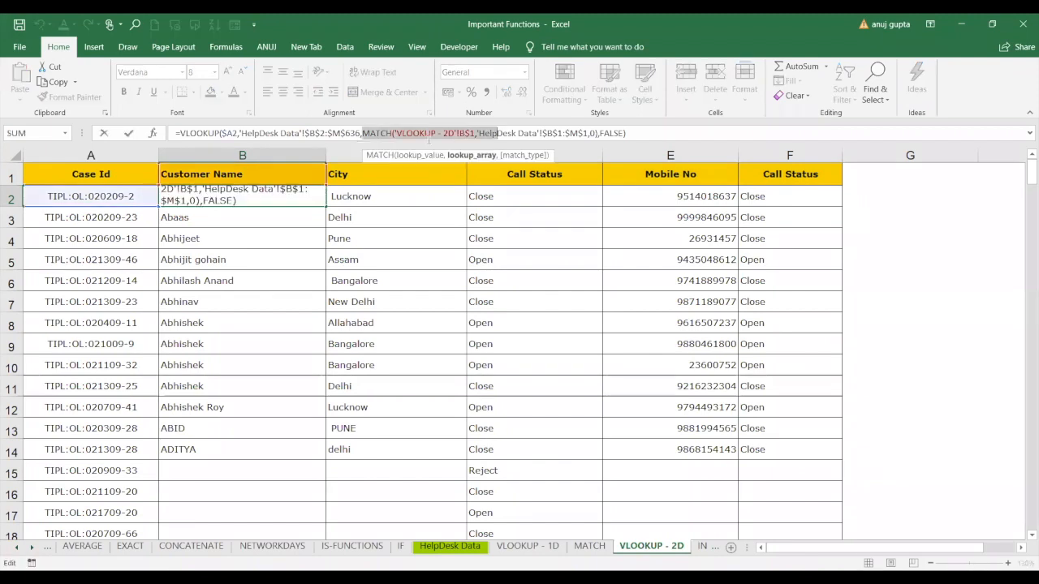
pyautogui.click(351, 151)
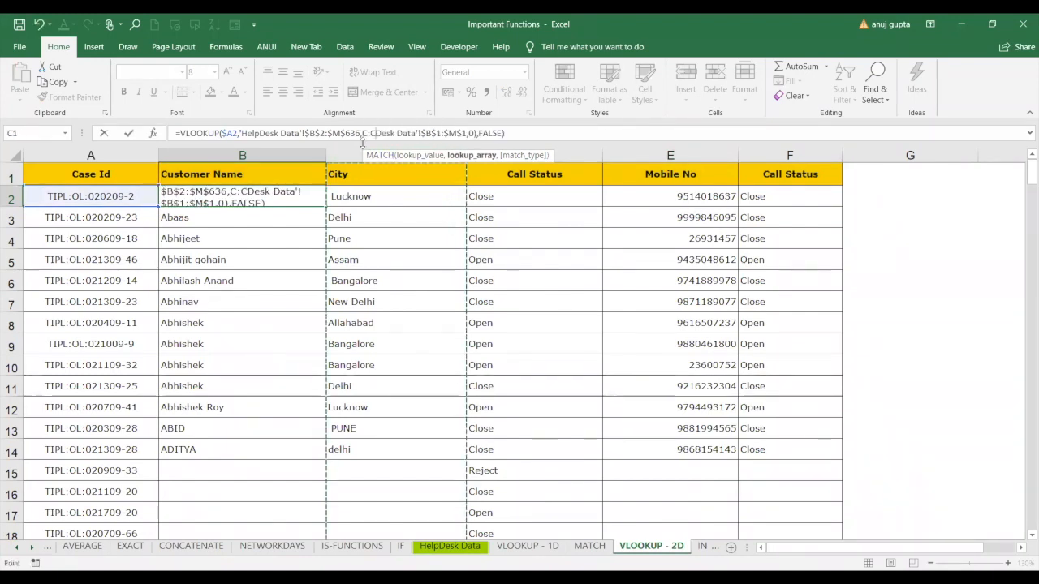
pyautogui.hotkey('ctrl', 'z')
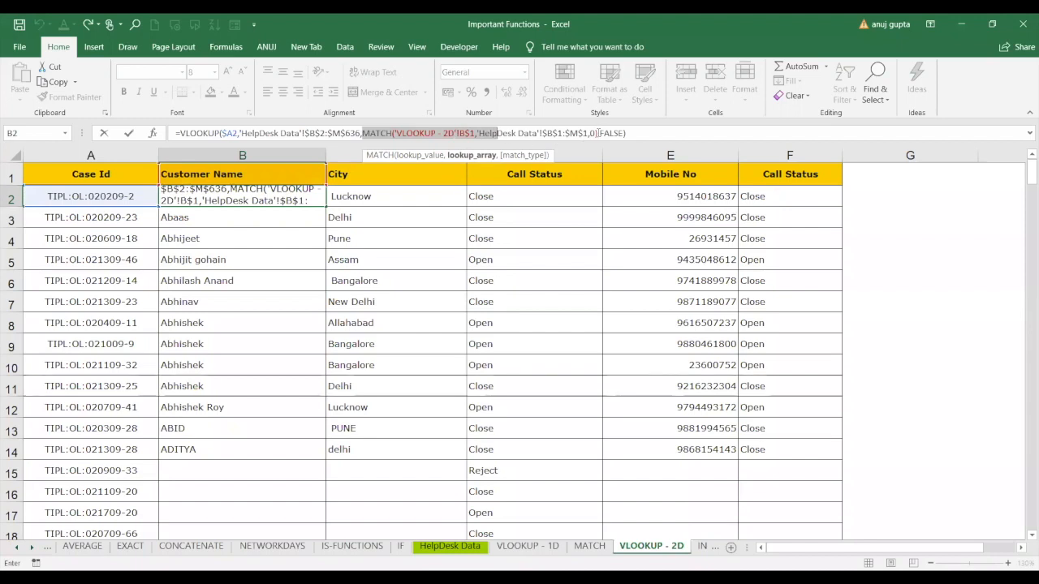
pyautogui.moveTo(598, 133); pyautogui.dragTo(363, 133)
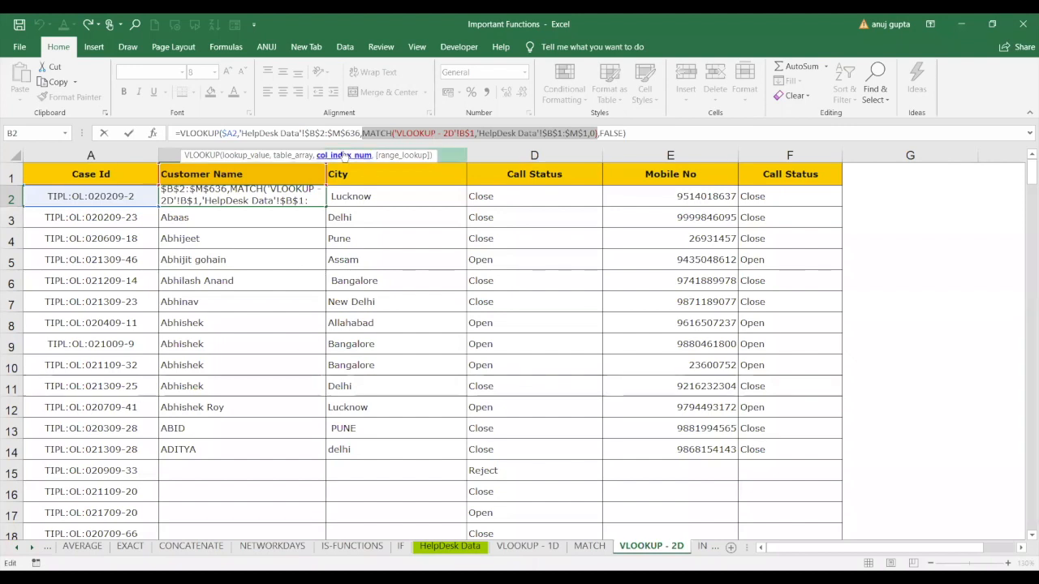
pyautogui.click(249, 177)
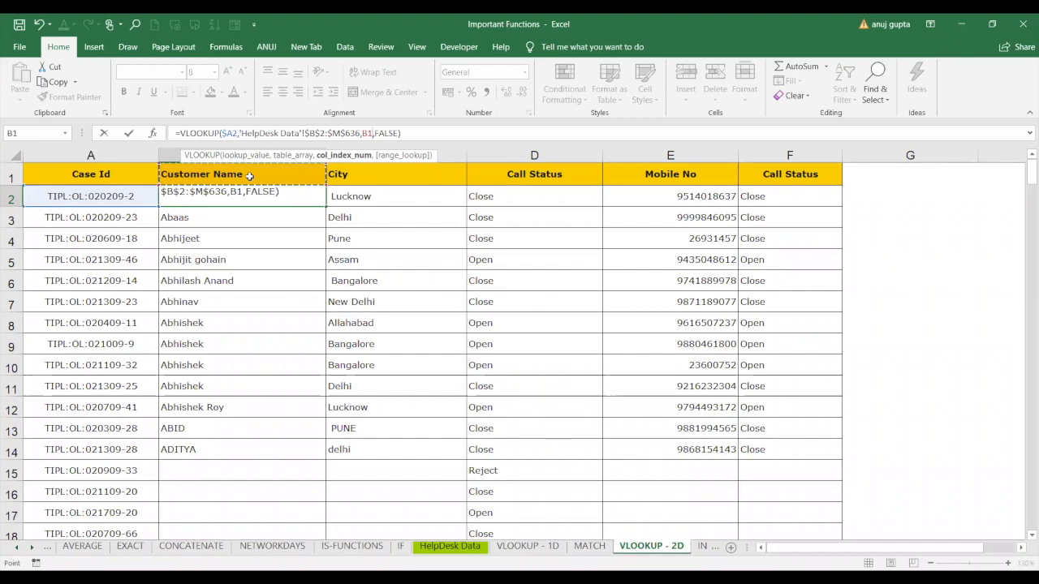
pyautogui.write('MATCH(')
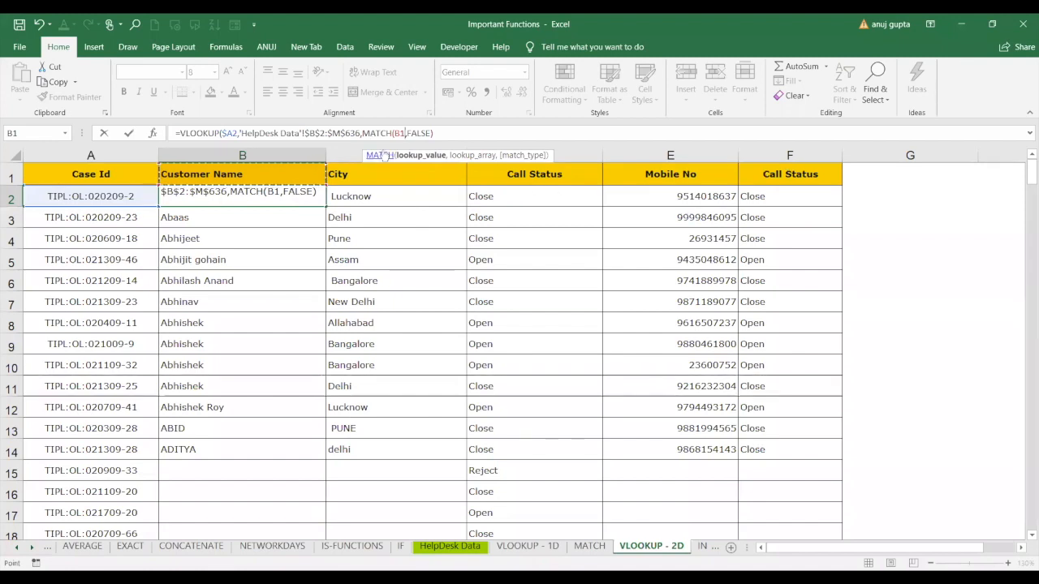
pyautogui.press('F4')
pyautogui.press('F4')
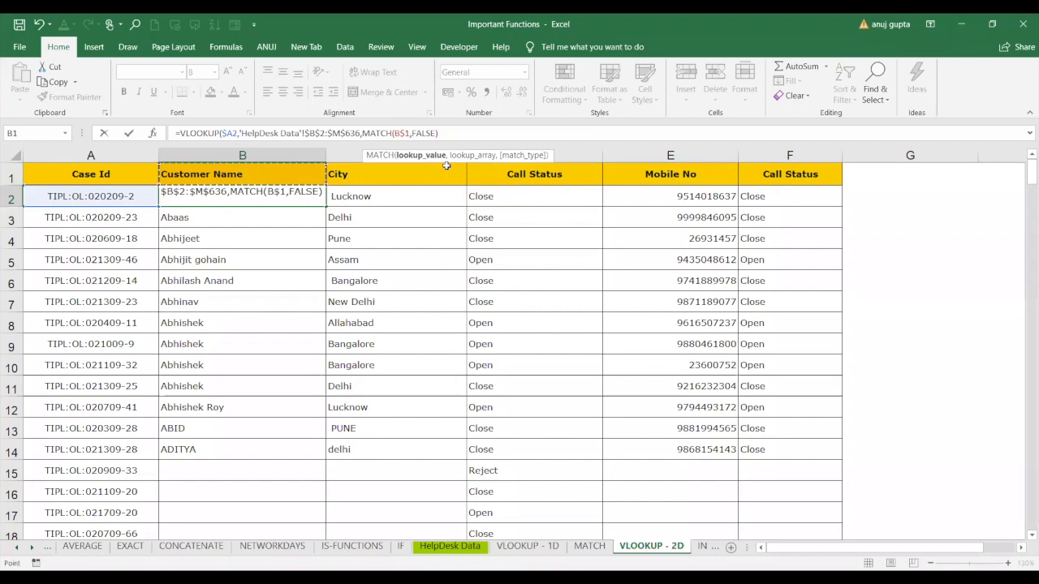
# Step: Use the absolute header range $B$1:$M$1 on the HelpDesk Data sheet as the new MATCH lookup array
pyautogui.write(',')
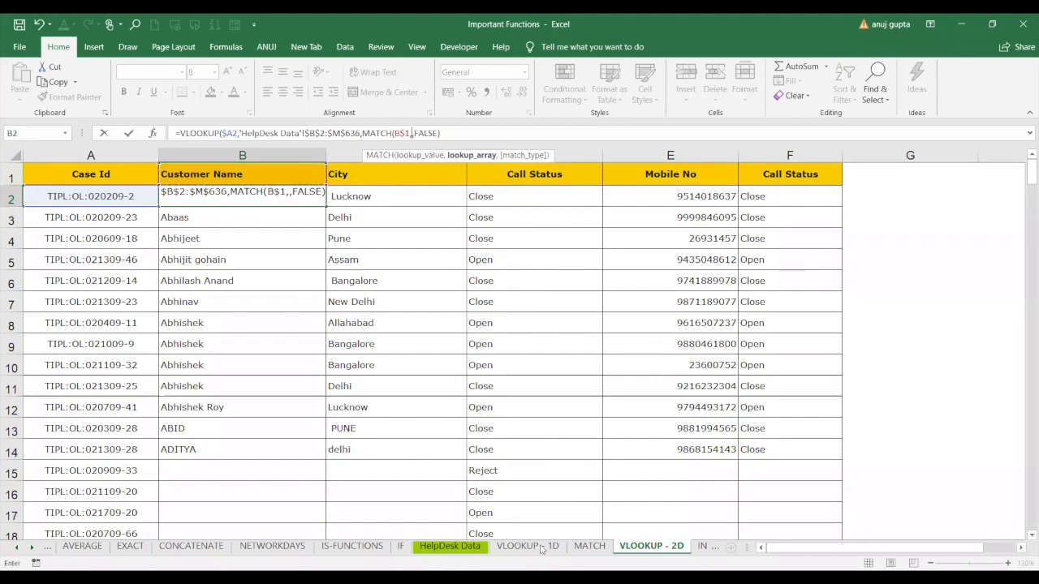
pyautogui.click(455, 550)
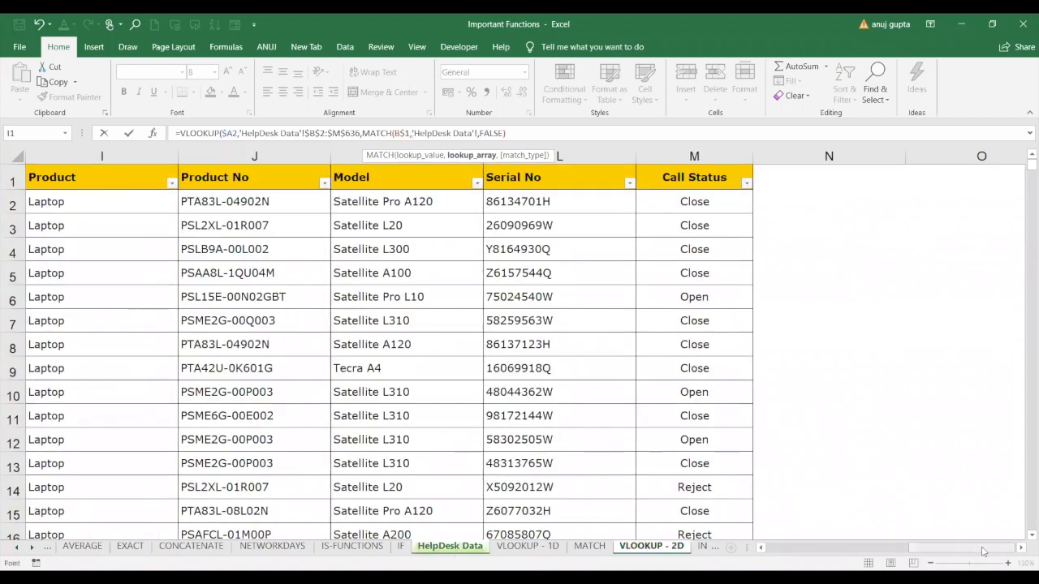
pyautogui.moveTo(984, 551); pyautogui.dragTo(800, 546)
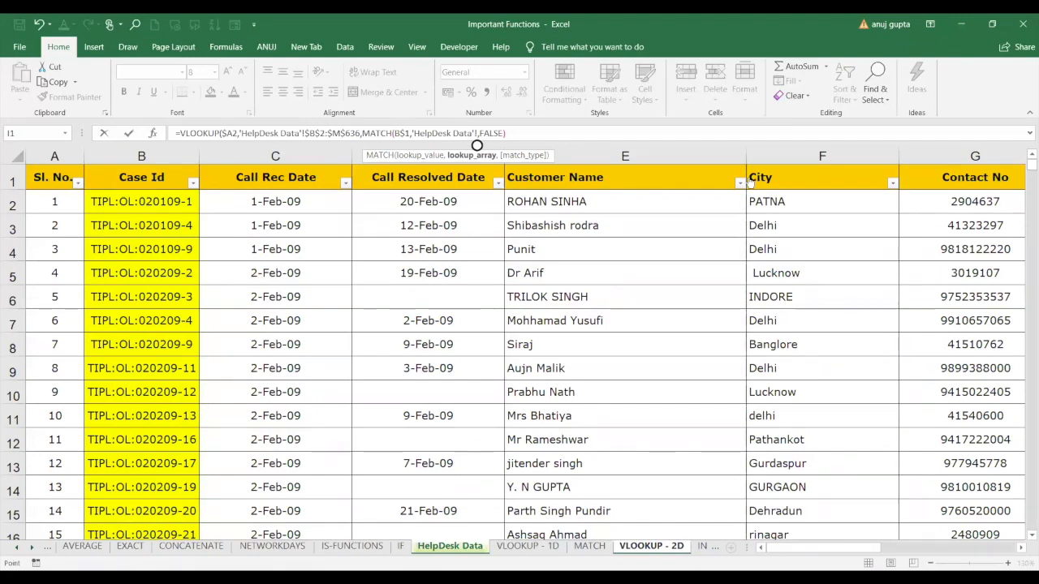
pyautogui.click(142, 177)
pyautogui.hotkey('ctrl', 'shift', 'Right')
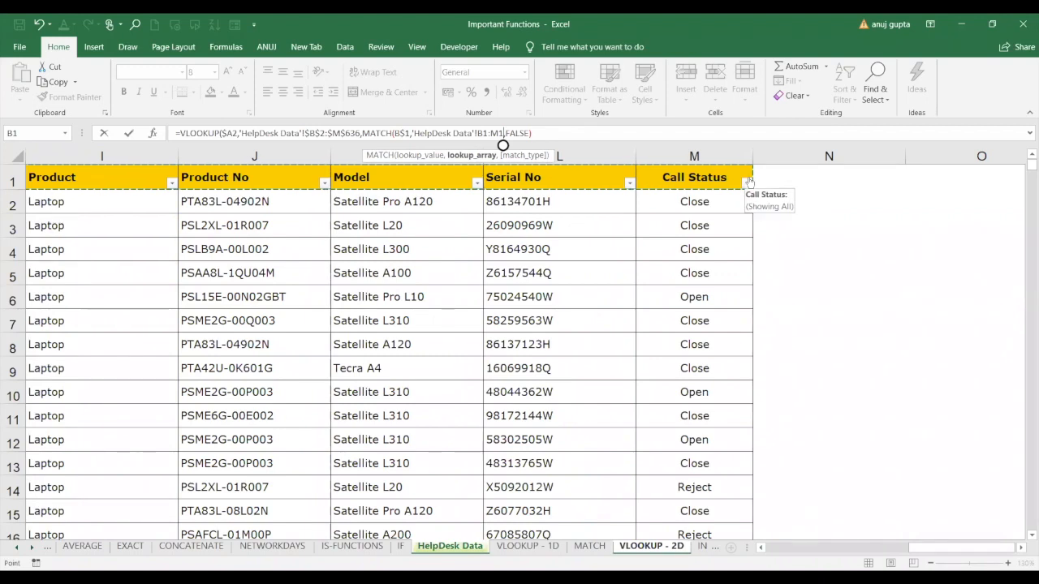
pyautogui.press('F4')
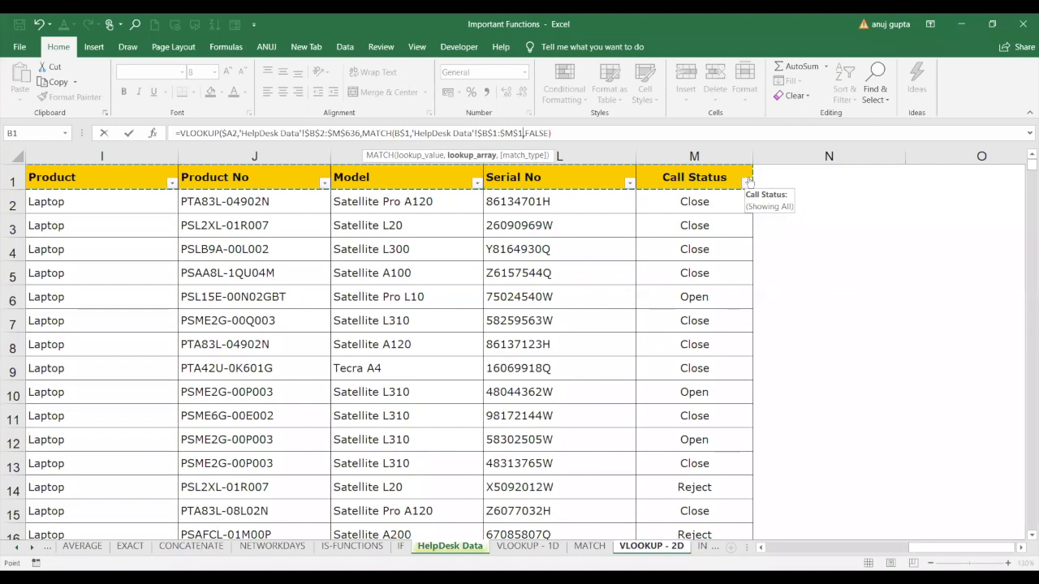
# Step: Close the MATCH with match type 0 ahead of the existing FALSE argument and enter the formula in B2
pyautogui.write(',0),')
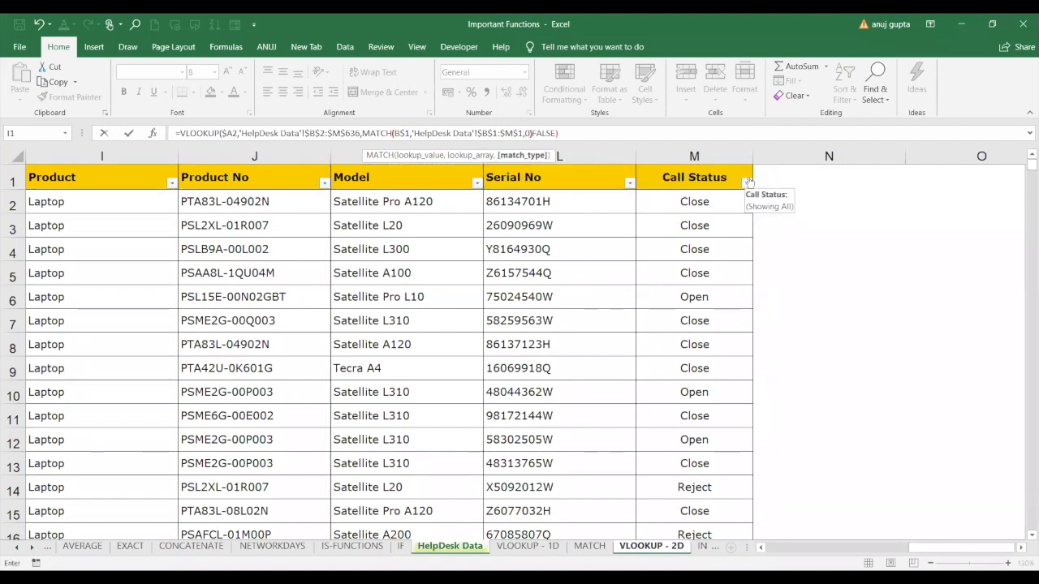
pyautogui.write(')')
pyautogui.press('Return')
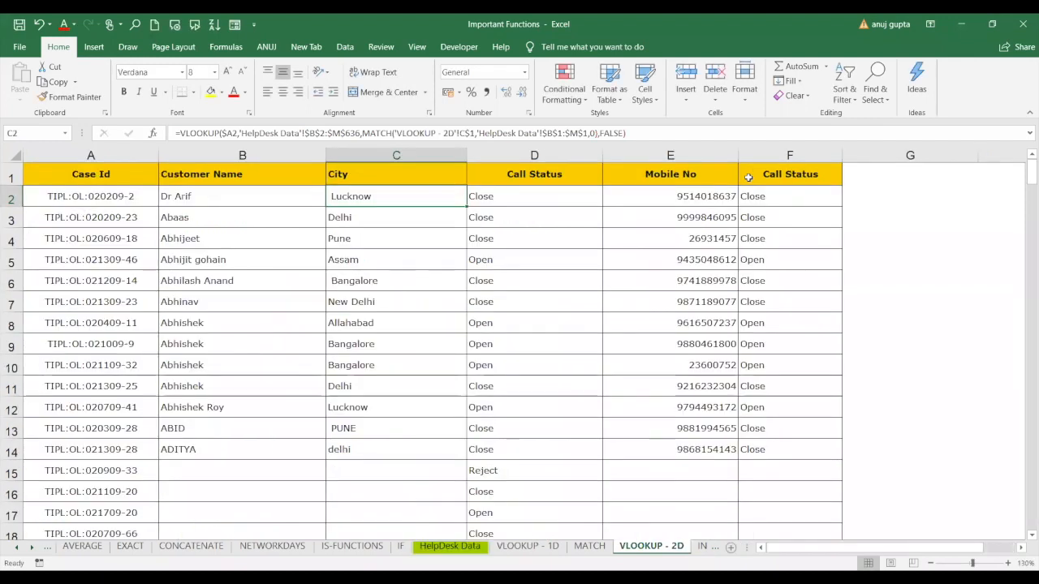
# Step: Copy the revised B2 formula across columns B to F for all Case Id rows, and check the copy in D10
pyautogui.click(198, 192)
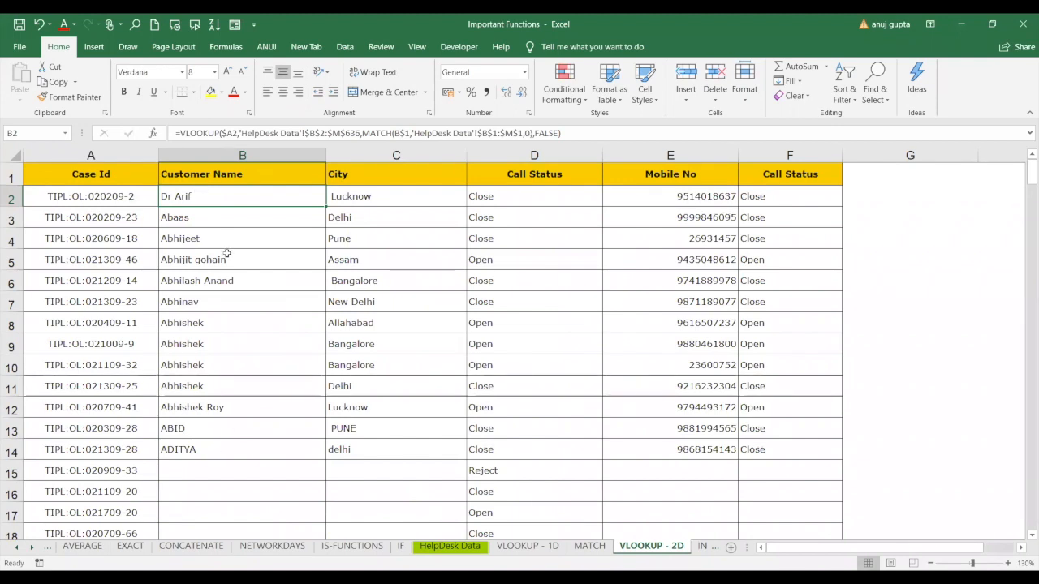
pyautogui.hotkey('ctrl', 'c')
pyautogui.moveTo(249, 197); pyautogui.dragTo(933, 475)
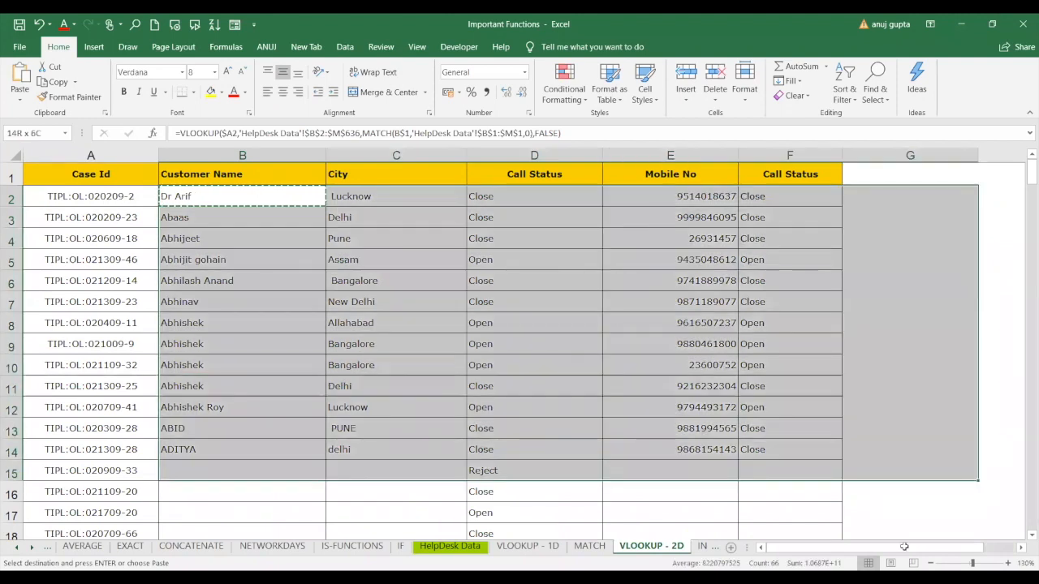
pyautogui.moveTo(905, 547); pyautogui.dragTo(763, 549)
pyautogui.moveTo(842, 503); pyautogui.dragTo(842, 501)
pyautogui.hotkey('ctrl', 'v')
pyautogui.hotkey('ctrl', 'BackSpace')
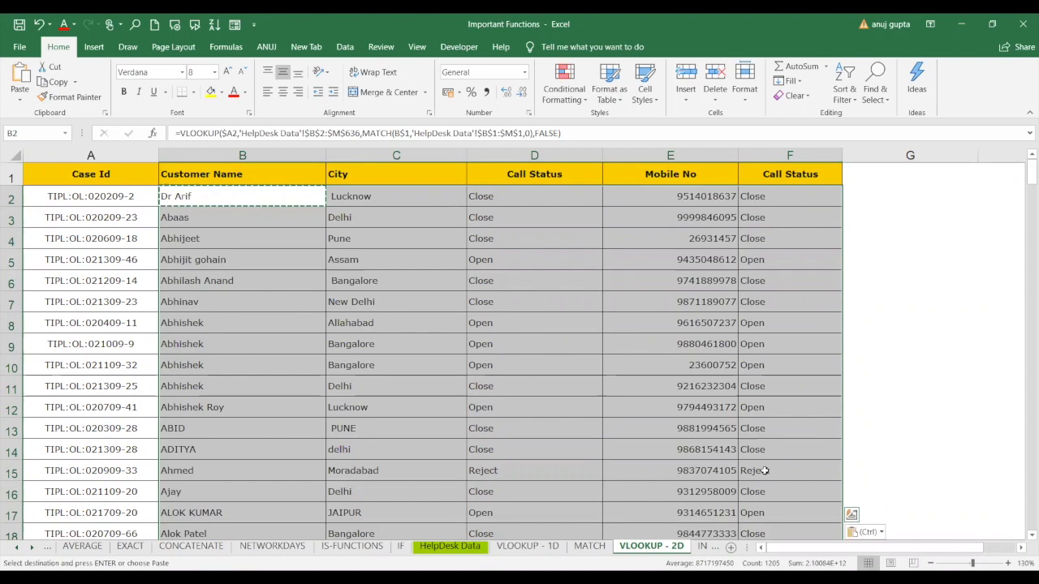
pyautogui.click(519, 361)
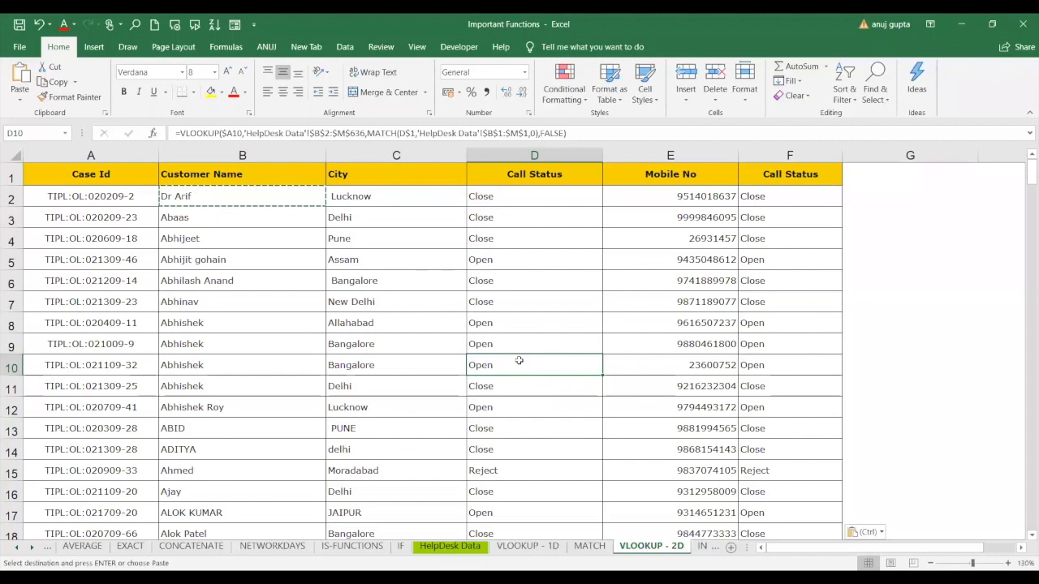
# Step: Start a formula in G8 referencing A8, switch the reference to $A$8 and A$8, and erase the reference
pyautogui.click(872, 316)
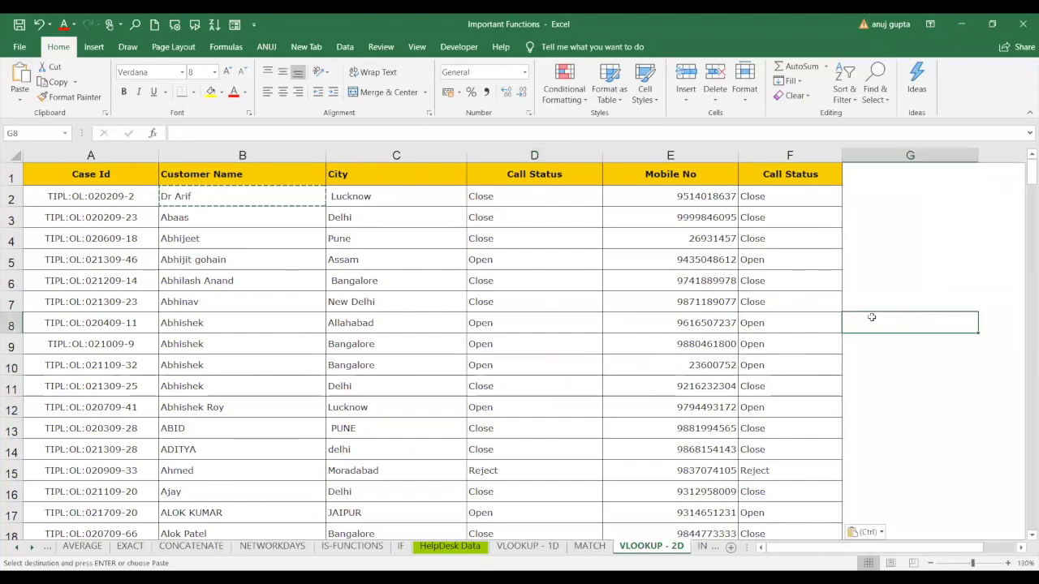
pyautogui.write('=')
pyautogui.click(52, 333)
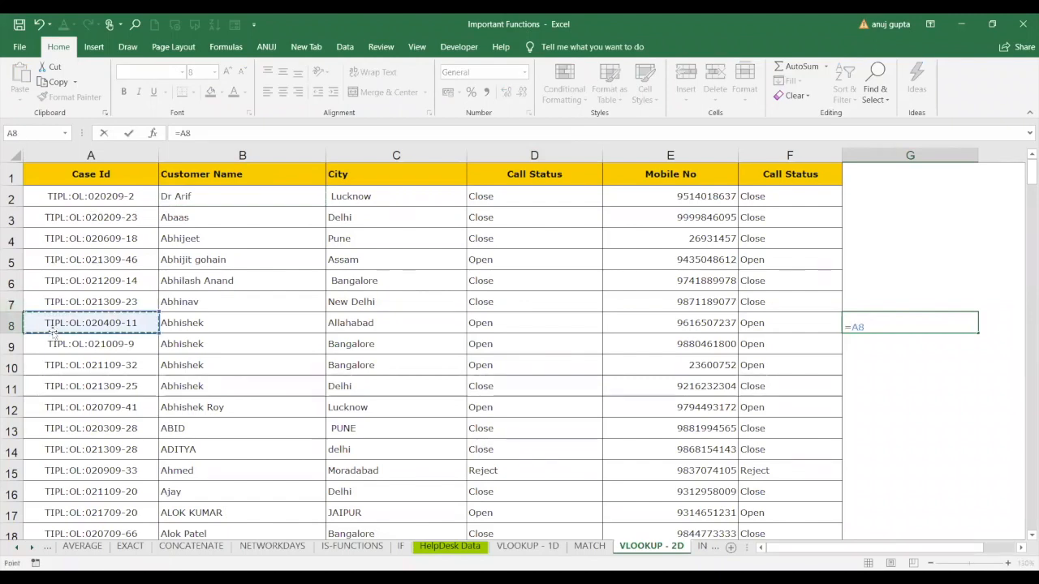
pyautogui.press('F4')
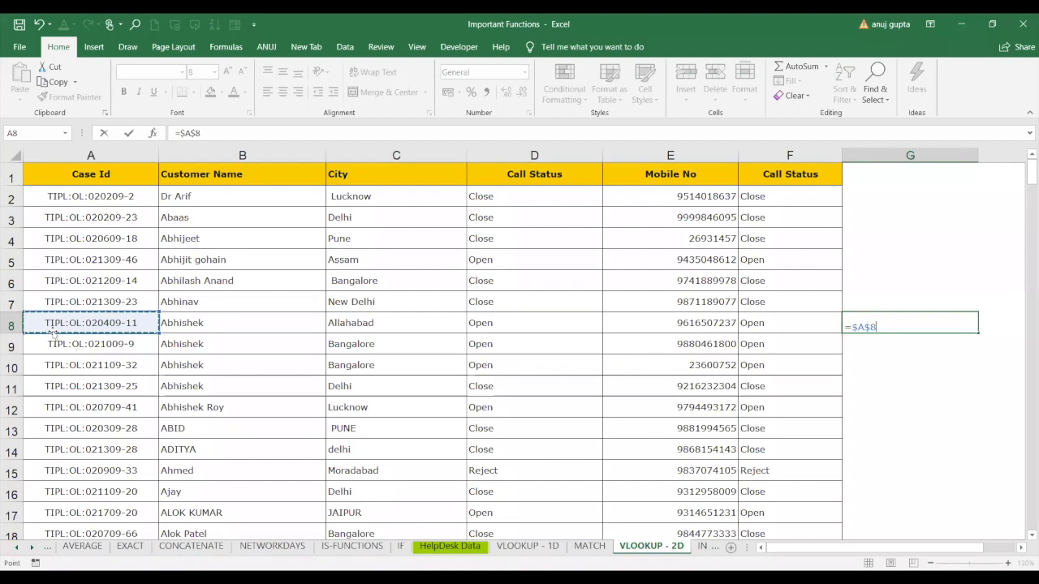
pyautogui.press('F4')
pyautogui.press('BackSpace')
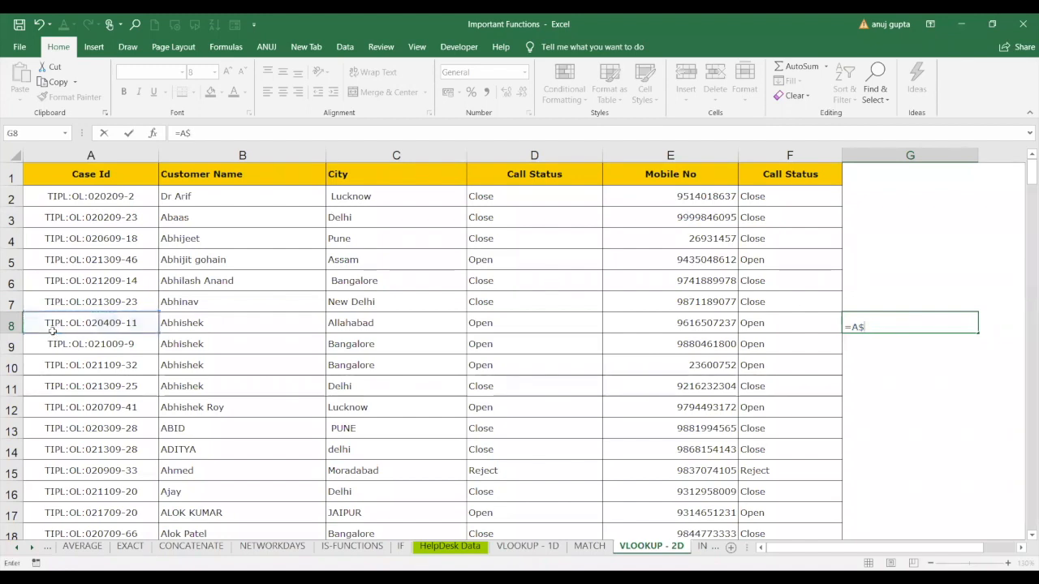
pyautogui.press('BackSpace')
pyautogui.press('BackSpace')
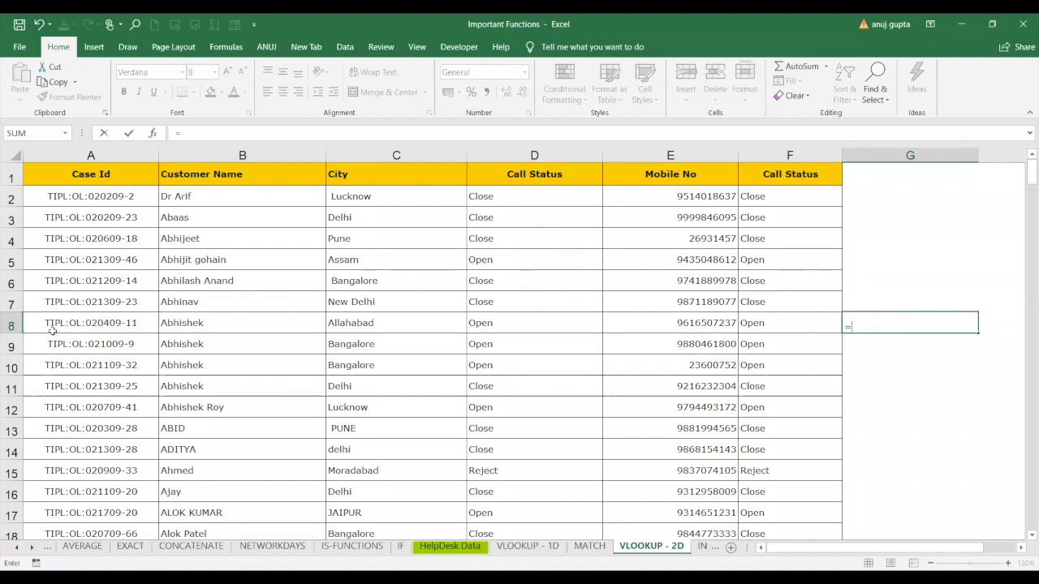
# Step: Enter the sample formula =VLOOKUP(A8,B3:C4,2,0) in G8 and clear the cell
pyautogui.write('VLOOKUP(')
pyautogui.click(52, 331)
pyautogui.write(',')
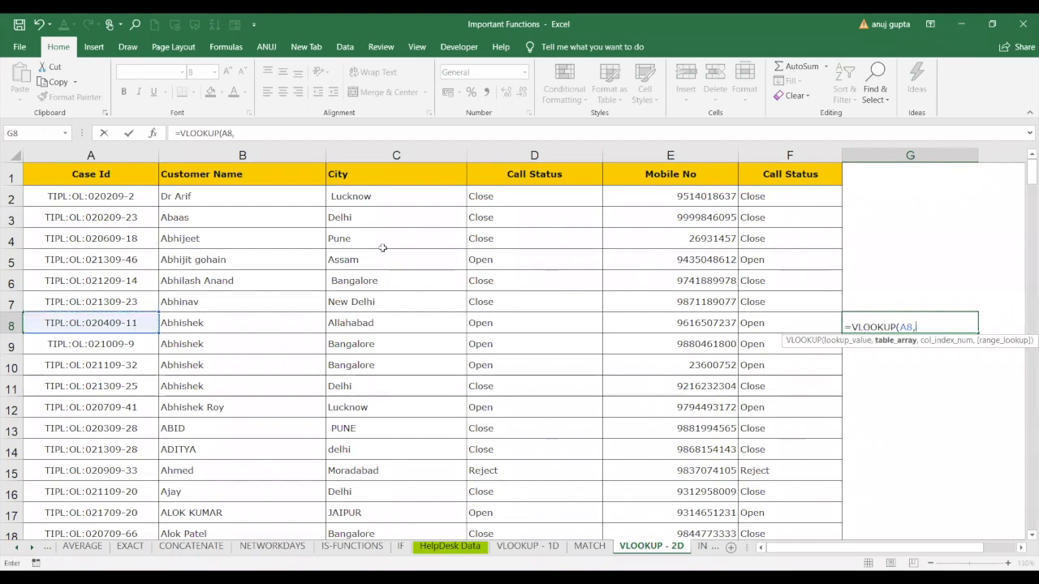
pyautogui.write('B3:C4,')
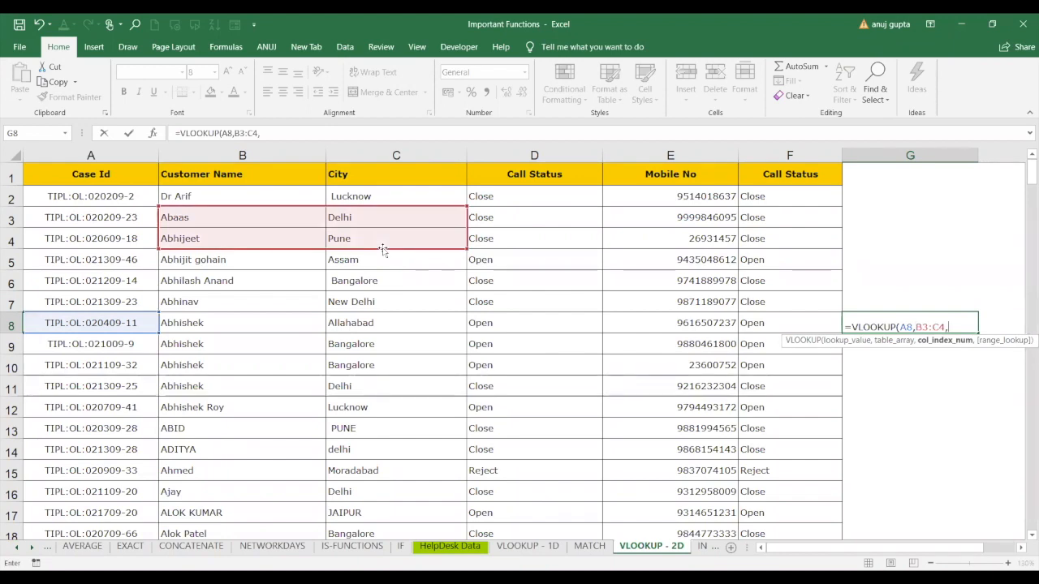
pyautogui.write('2,')
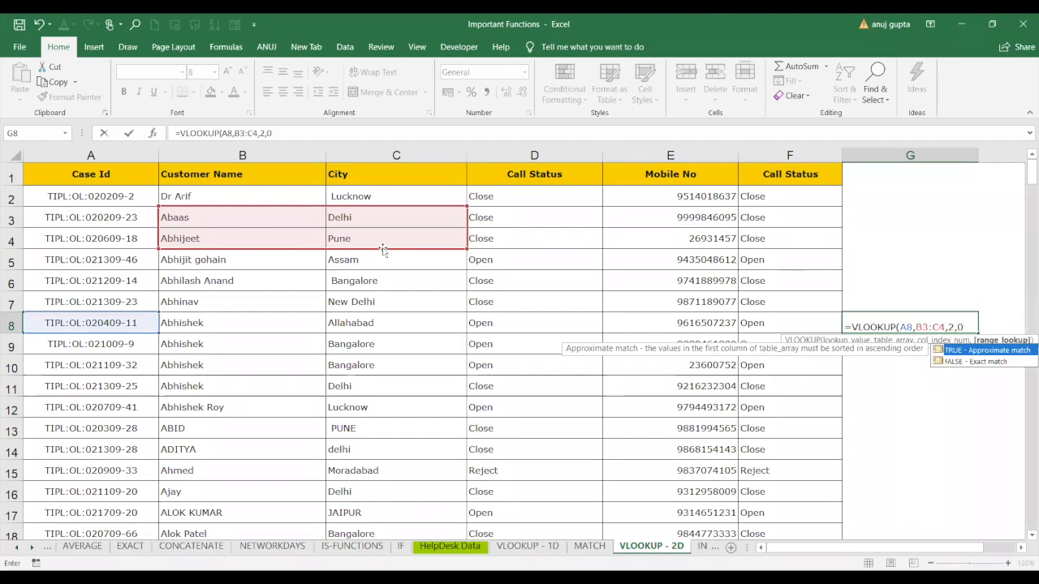
pyautogui.write('0)')
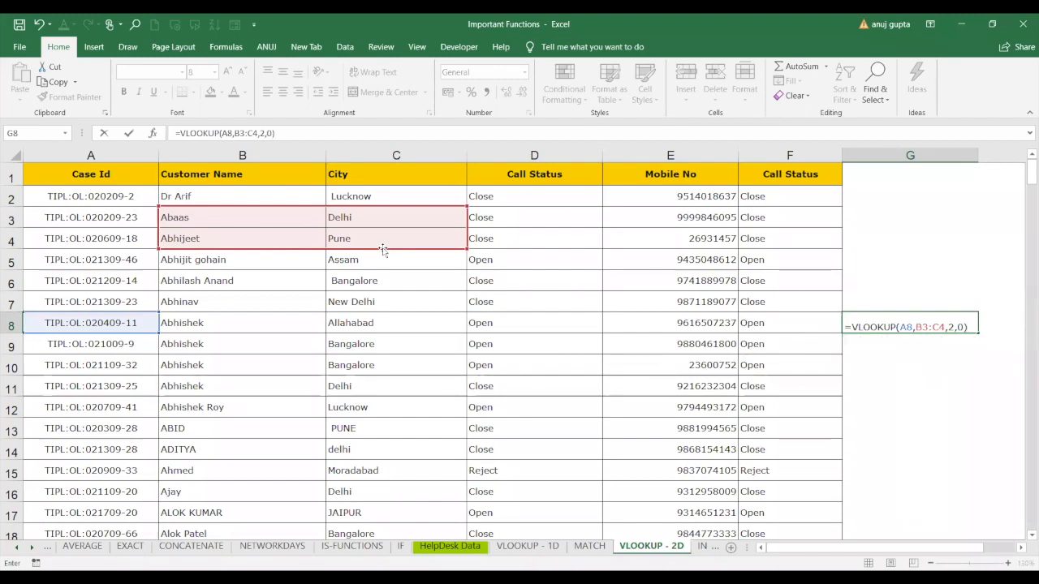
pyautogui.press('Return')
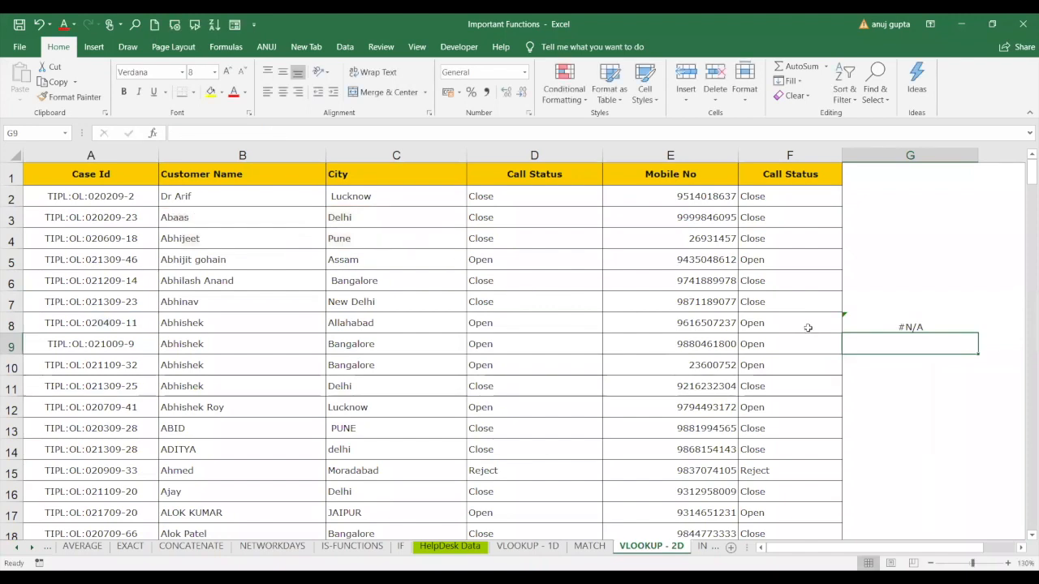
pyautogui.click(877, 325)
pyautogui.press('Delete')
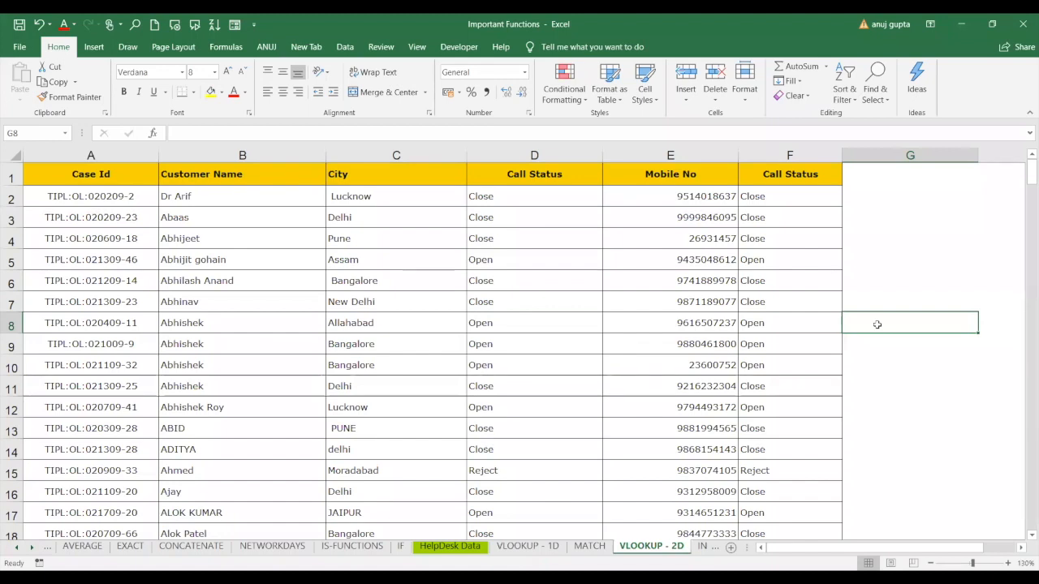
# Step: Open the formula in B2 for editing and erase everything after the equals sign
pyautogui.click(280, 212)
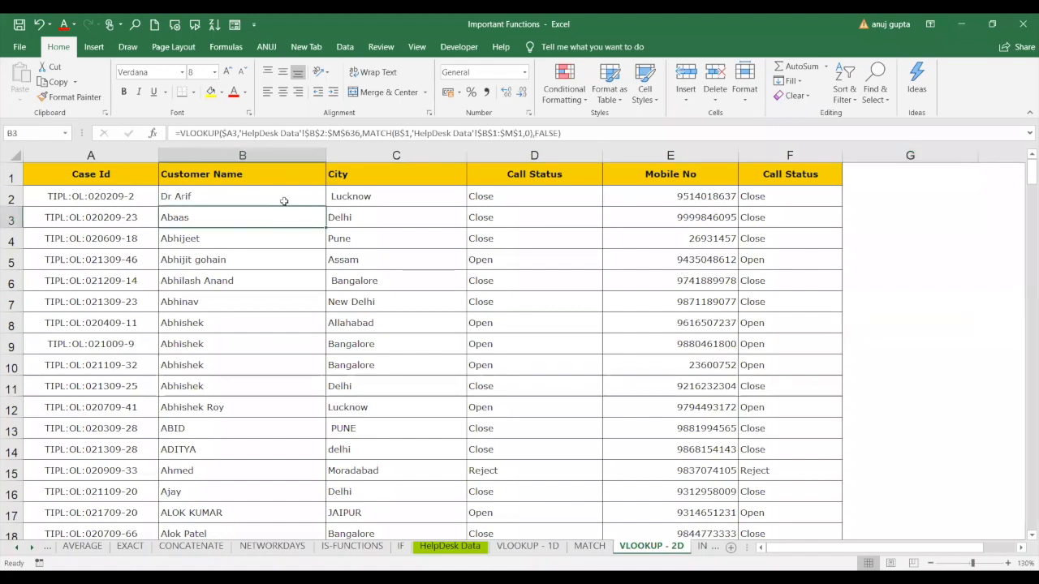
pyautogui.click(284, 201)
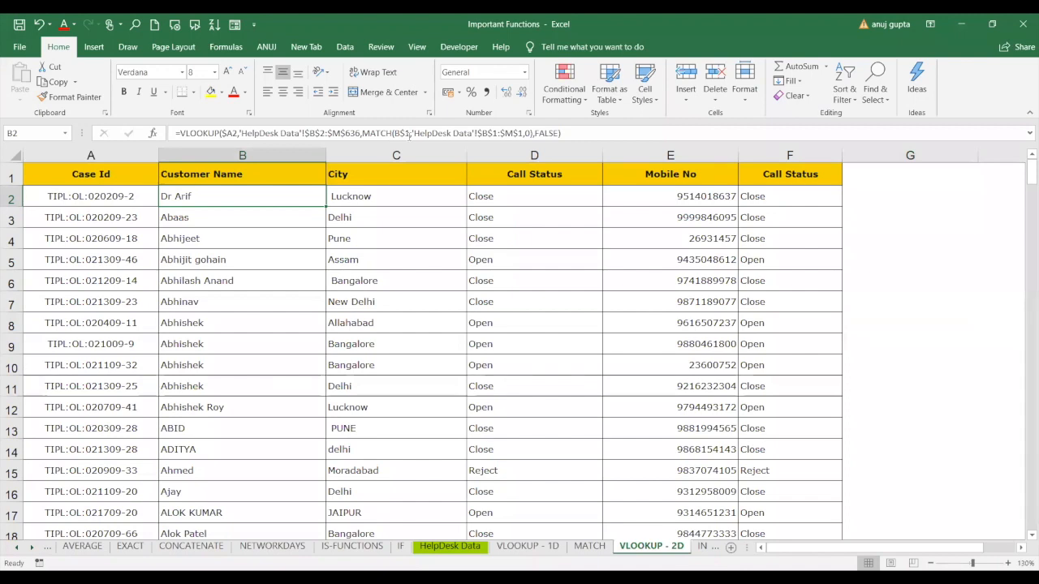
pyautogui.click(410, 136)
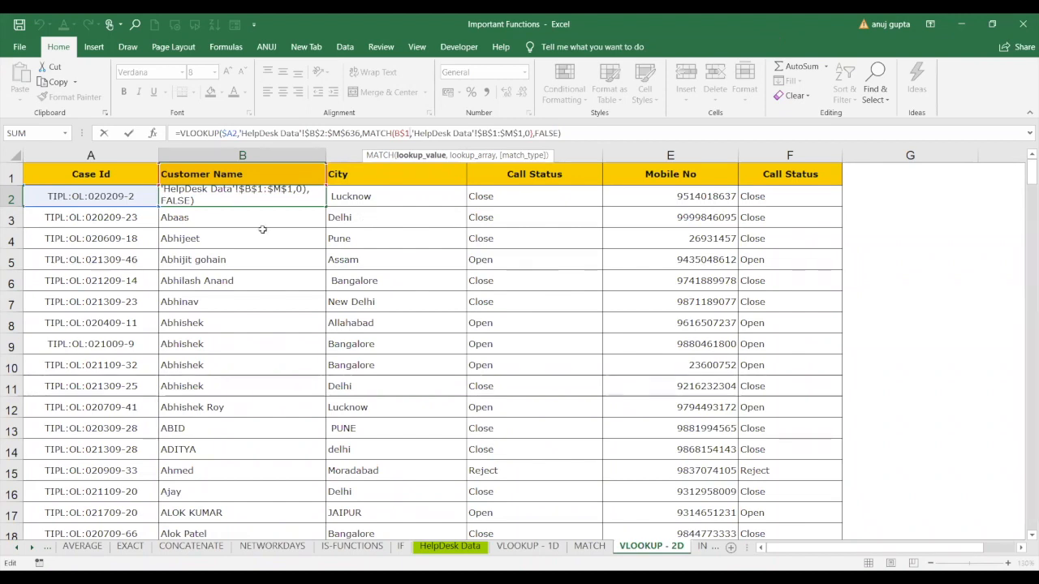
pyautogui.press('BackSpace')
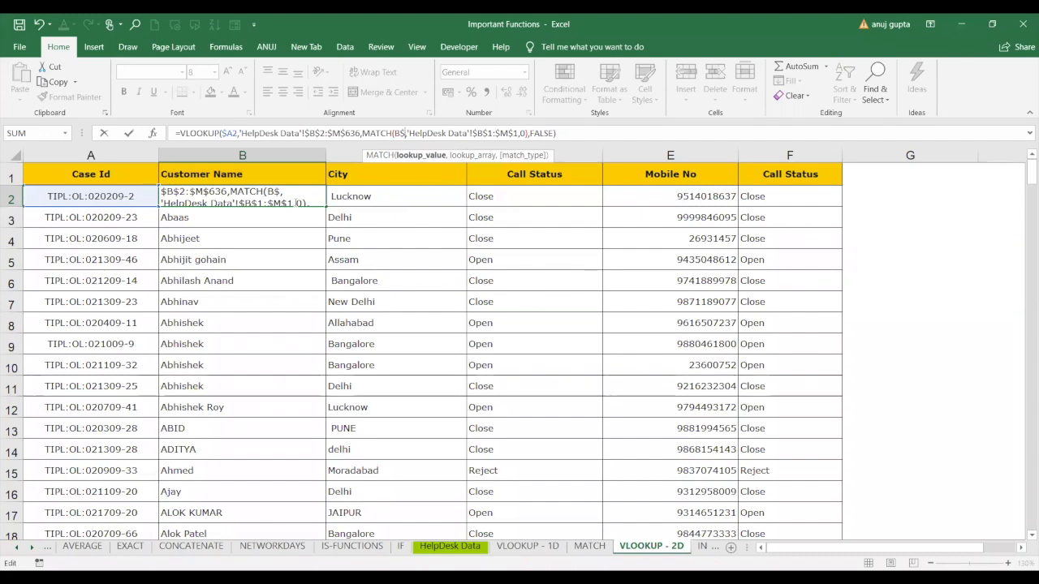
pyautogui.press('BackSpace')
pyautogui.press('BackSpace')
pyautogui.press('BackSpace')
pyautogui.press('BackSpace')
pyautogui.press('BackSpace')
pyautogui.press('BackSpace')
pyautogui.press('BackSpace')
pyautogui.press('BackSpace')
pyautogui.press('BackSpace')
pyautogui.press('BackSpace')
pyautogui.press('BackSpace')
pyautogui.press('BackSpace')
pyautogui.press('BackSpace')
pyautogui.press('BackSpace')
pyautogui.press('BackSpace')
pyautogui.press('BackSpace')
pyautogui.press('BackSpace')
pyautogui.press('BackSpace')
pyautogui.press('BackSpace')
pyautogui.press('BackSpace')
pyautogui.press('Delete')
pyautogui.press('Delete')
pyautogui.press('Delete')
pyautogui.press('Delete')
pyautogui.press('Delete')
pyautogui.press('Delete')
pyautogui.press('Delete')
pyautogui.press('Delete')
pyautogui.press('Delete')
pyautogui.press('Delete')
pyautogui.press('Delete')
pyautogui.press('Delete')
pyautogui.press('Delete')
pyautogui.press('Delete')
pyautogui.press('Delete')
pyautogui.press('Delete')
pyautogui.press('Delete')
pyautogui.press('Delete')
pyautogui.press('Delete')
pyautogui.press('Delete')
pyautogui.press('BackSpace')
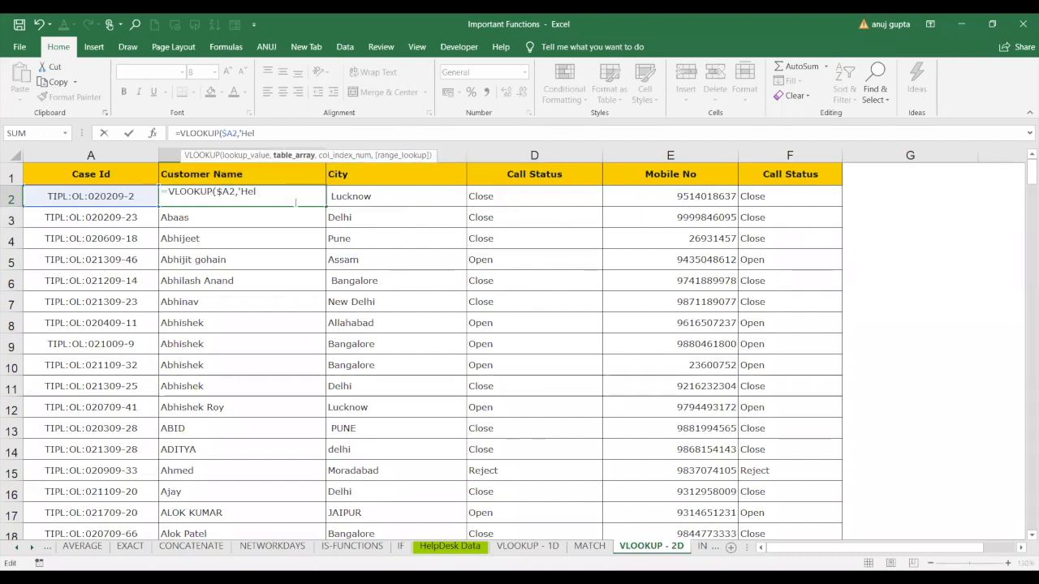
pyautogui.press('BackSpace')
pyautogui.press('BackSpace')
pyautogui.press('BackSpace')
pyautogui.press('BackSpace')
pyautogui.press('BackSpace')
pyautogui.press('BackSpace')
pyautogui.press('BackSpace')
pyautogui.press('BackSpace')
pyautogui.press('BackSpace')
pyautogui.press('BackSpace')
pyautogui.press('BackSpace')
pyautogui.press('BackSpace')
pyautogui.press('BackSpace')
pyautogui.press('BackSpace')
pyautogui.press('BackSpace')
pyautogui.press('BackSpace')
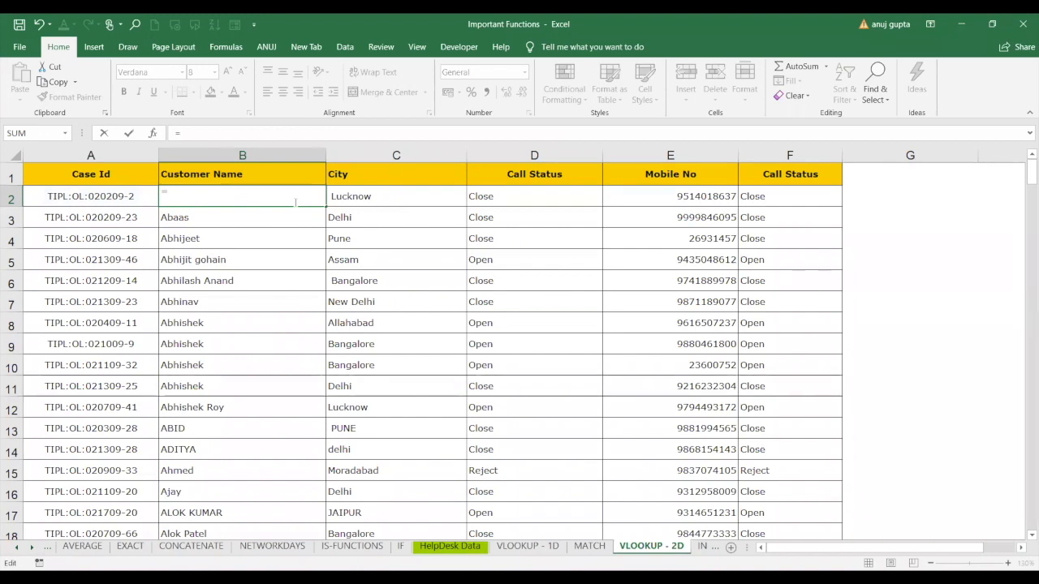
# Step: Start a VLOOKUP in B2 with the Case Id cell as lookup value, locked by column as $A2
pyautogui.write('VLOOKUP(')
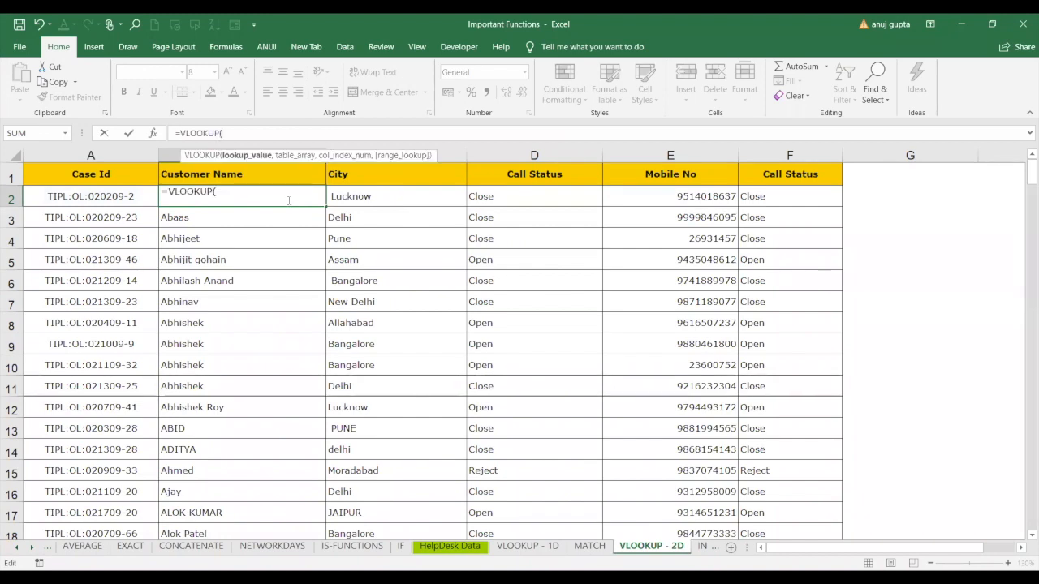
pyautogui.click(117, 197)
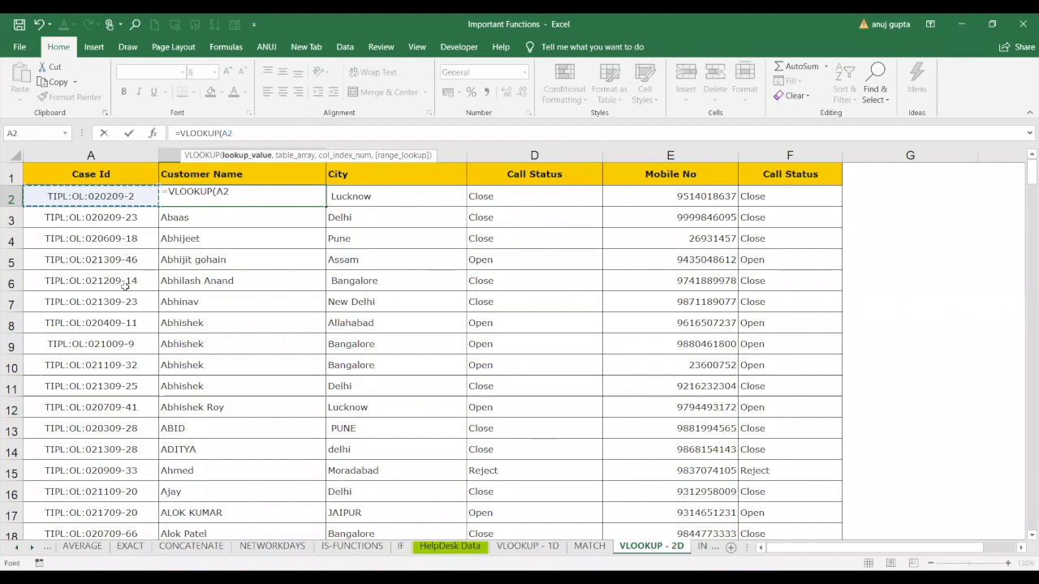
pyautogui.press('F4')
pyautogui.press('F4')
pyautogui.press('F4')
pyautogui.write(',')
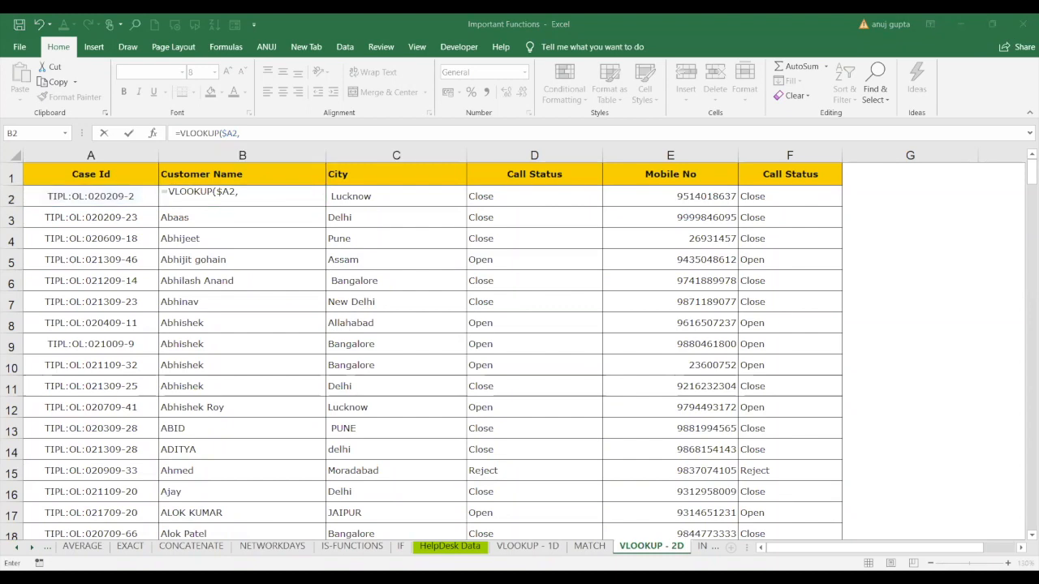
# Step: Set the VLOOKUP table array to the HelpDesk Data range B2:M636, locked as $B$2:$M$636
pyautogui.click(439, 548)
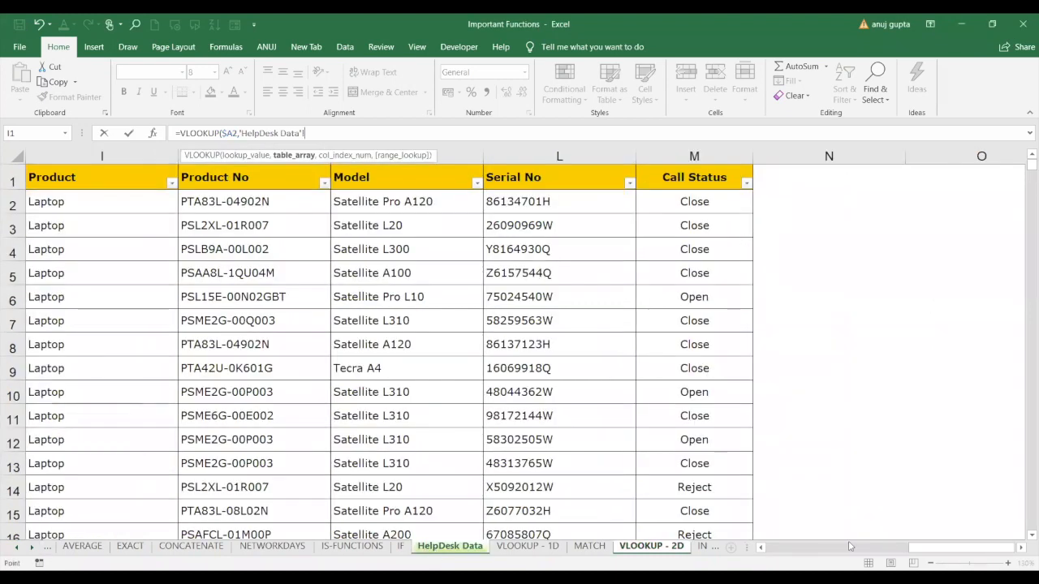
pyautogui.click(814, 551)
pyautogui.click(814, 550)
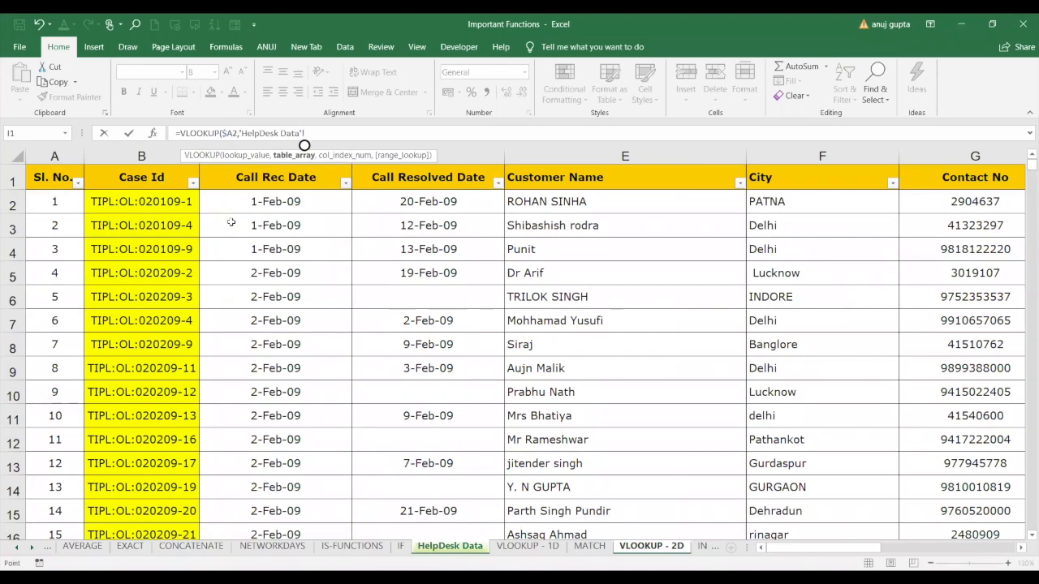
pyautogui.moveTo(141, 201); pyautogui.dragTo(994, 495)
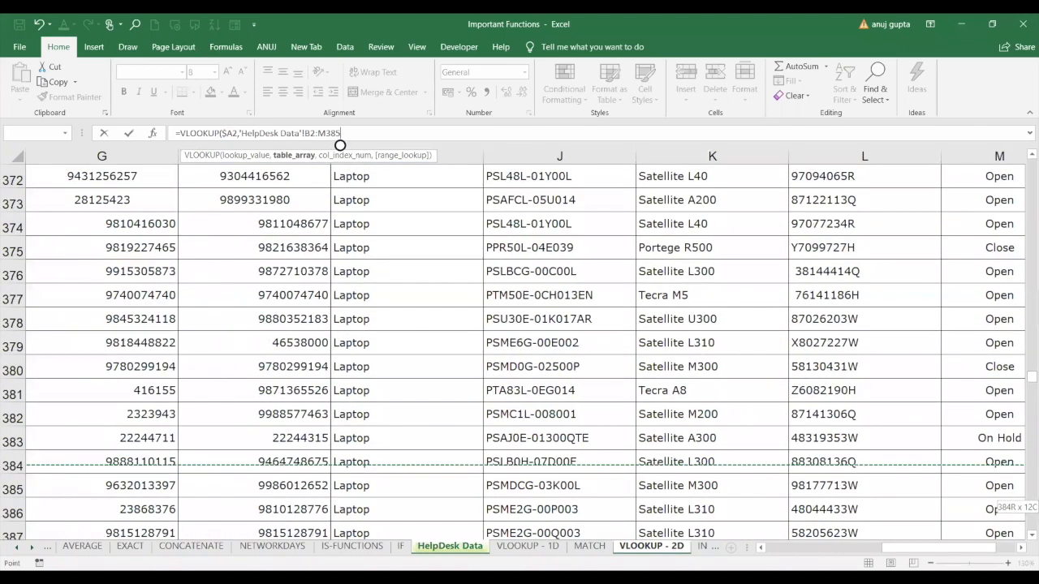
pyautogui.moveTo(994, 495); pyautogui.dragTo(236, 486)
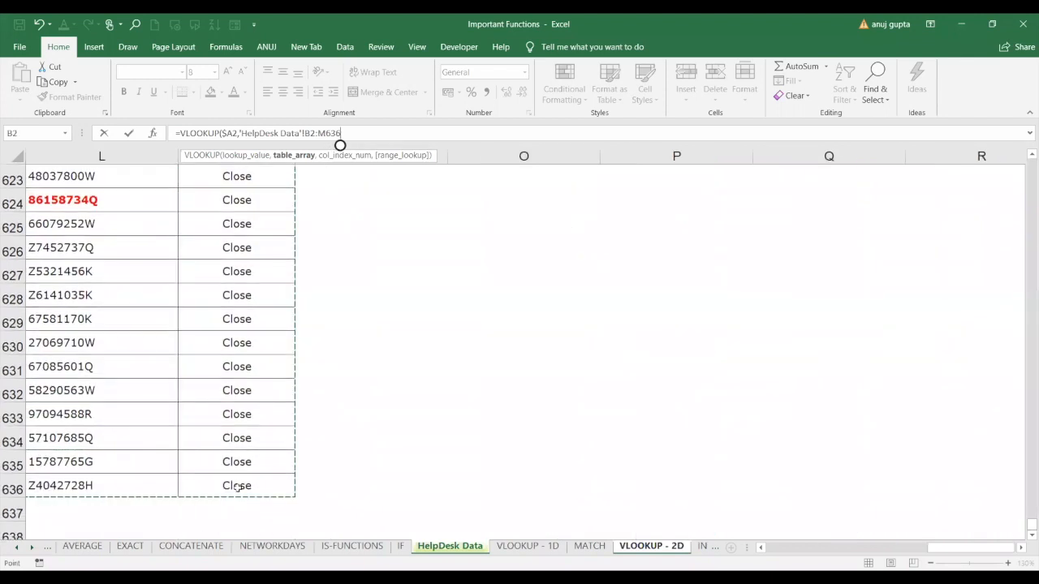
pyautogui.press('F4')
pyautogui.write(',')
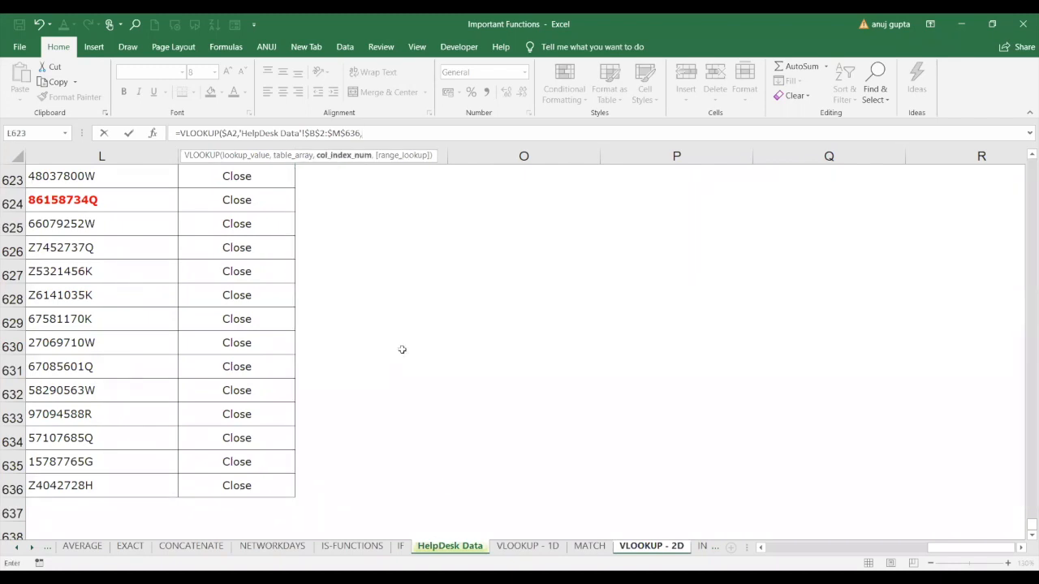
# Step: Nest a MATCH as the column index, with the Customer Name header on VLOOKUP - 2D as lookup value, row-locked as B$1
pyautogui.write('MATCH')
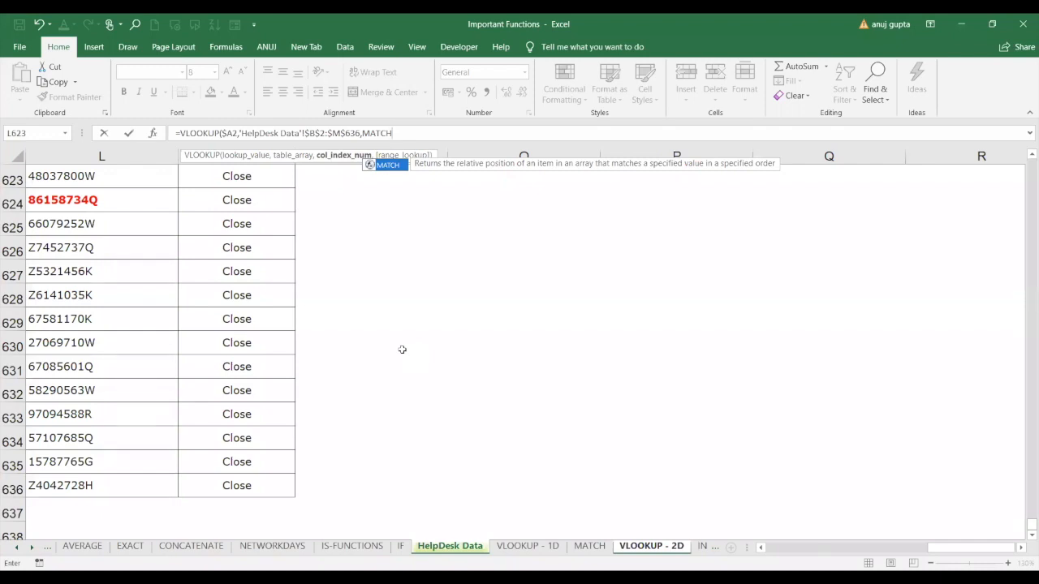
pyautogui.write('(')
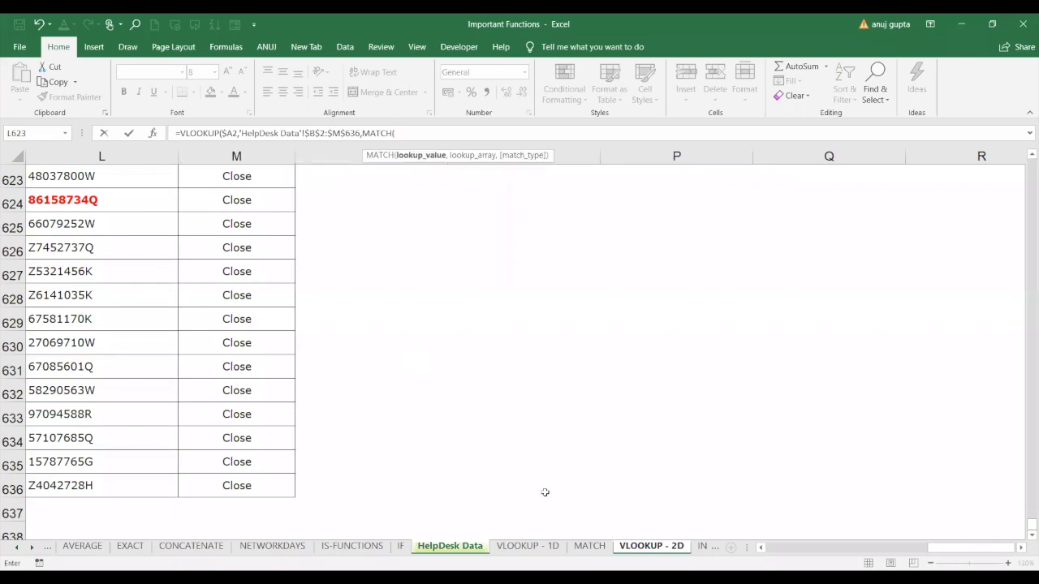
pyautogui.click(546, 549)
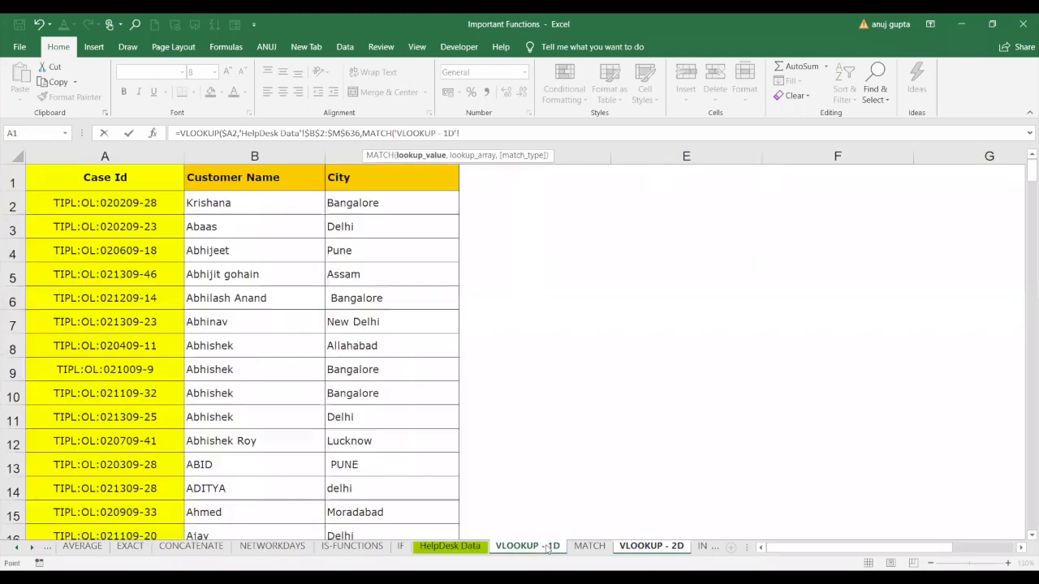
pyautogui.click(650, 549)
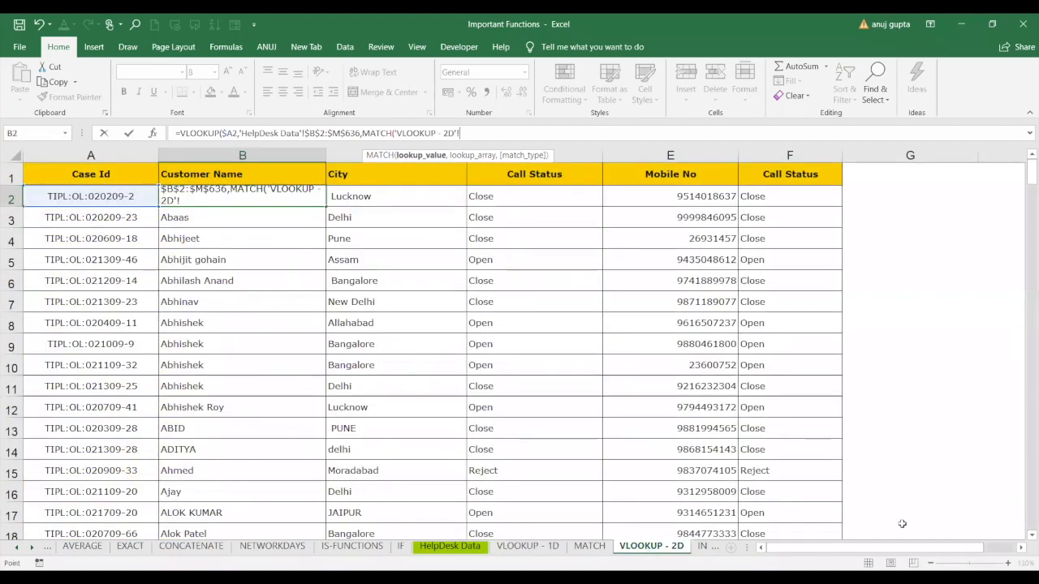
pyautogui.click(188, 175)
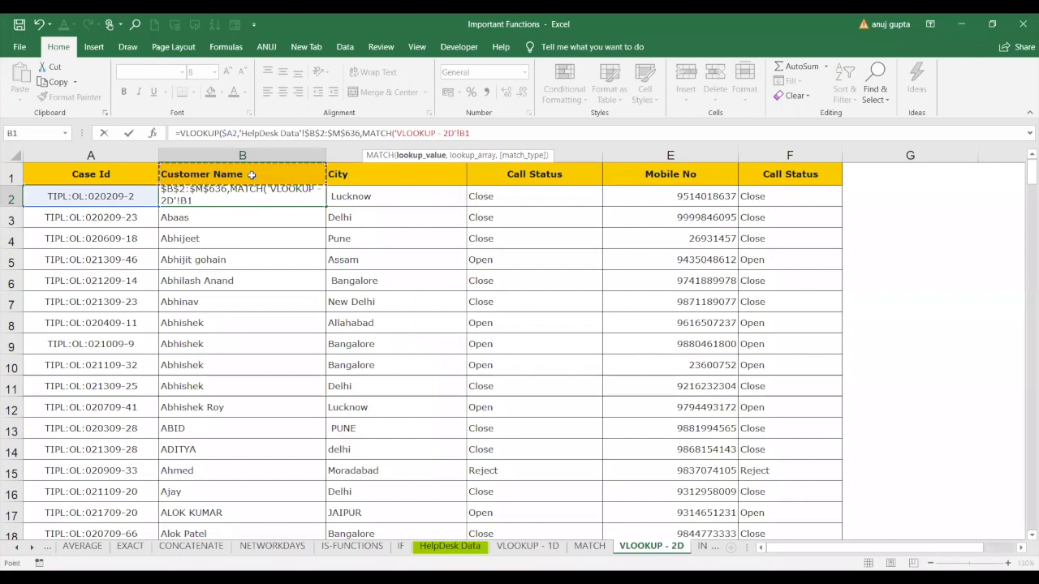
pyautogui.press('F4')
pyautogui.write(',')
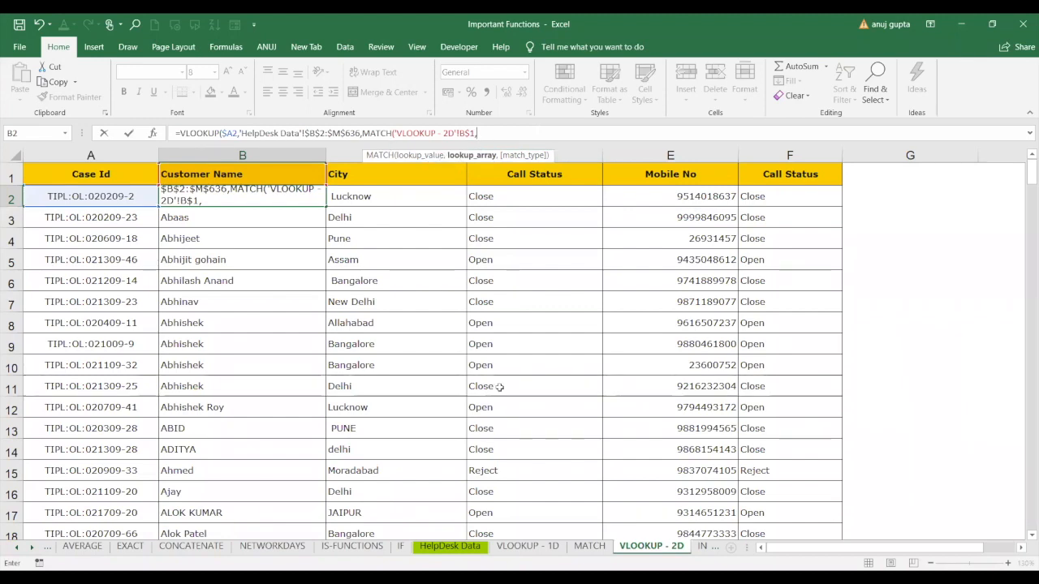
# Step: Set the MATCH lookup array to the HelpDesk Data header row from Case Id to Call Status, locked as $B$1:$M$1
pyautogui.click(450, 546)
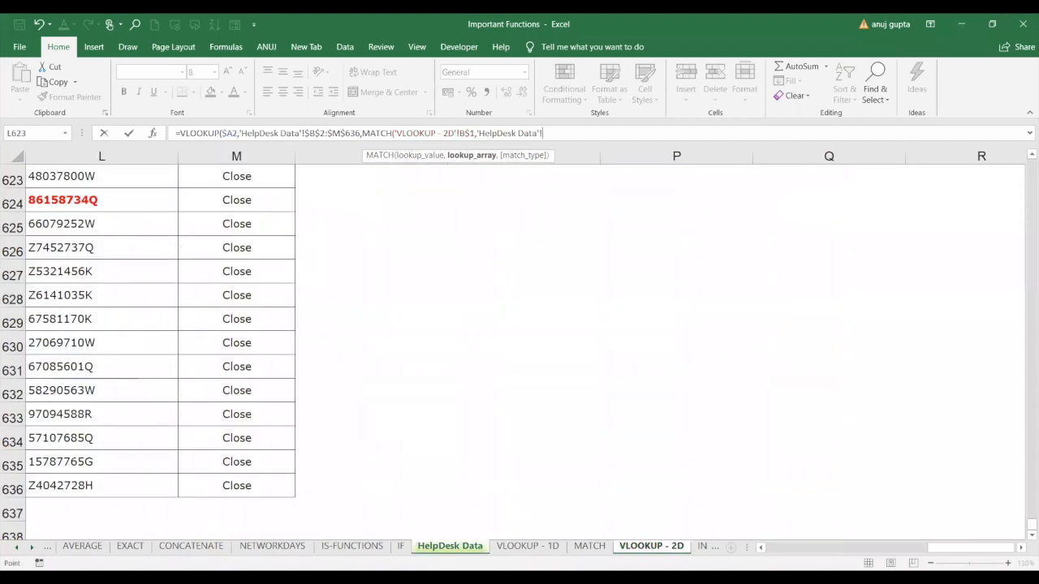
pyautogui.click(793, 548)
pyautogui.click(792, 549)
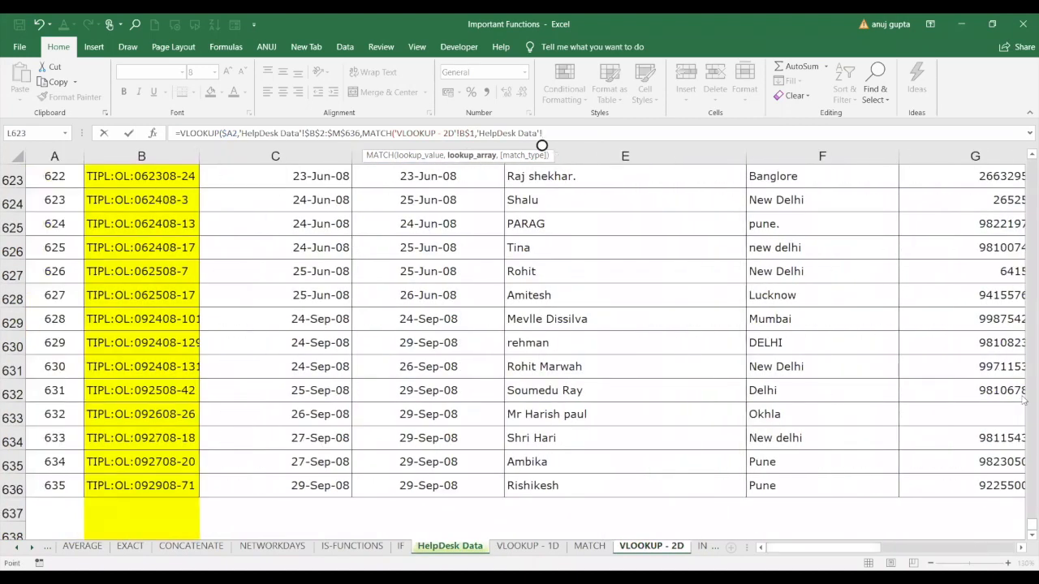
pyautogui.moveTo(1025, 527); pyautogui.dragTo(1024, 163)
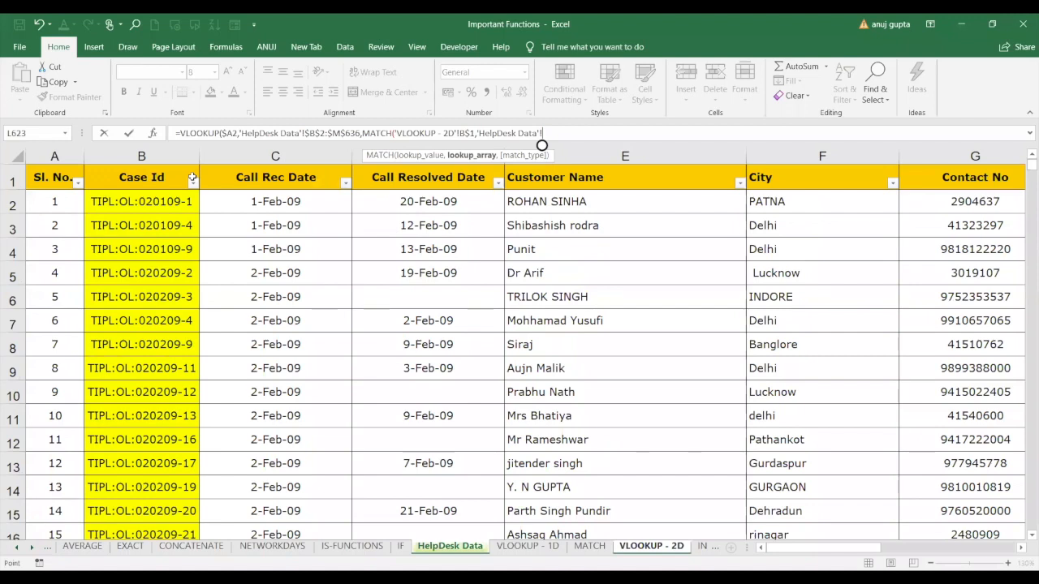
pyautogui.moveTo(192, 177); pyautogui.dragTo(1025, 176)
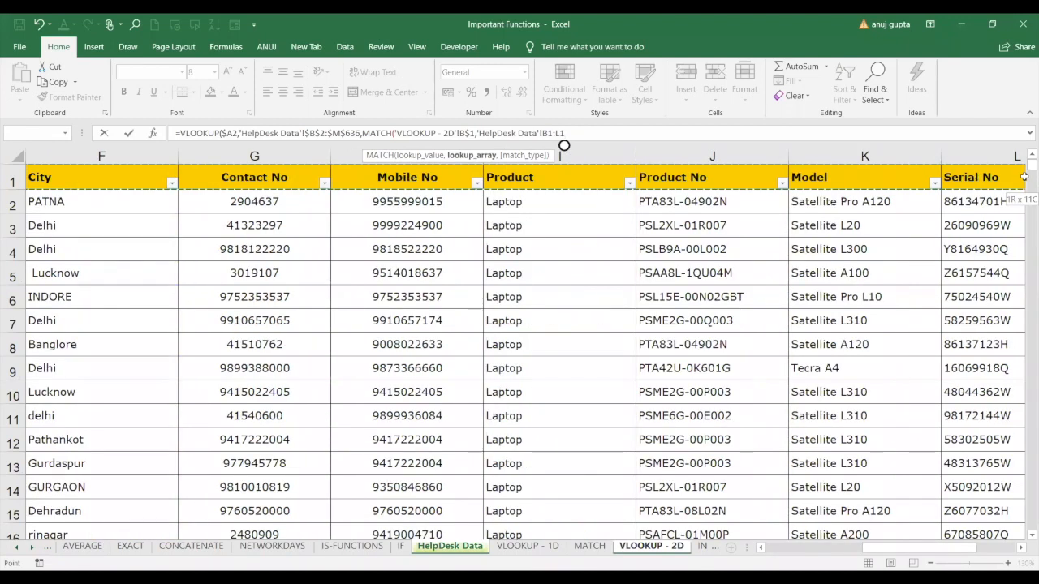
pyautogui.moveTo(1025, 176); pyautogui.dragTo(716, 185)
pyautogui.press('F4')
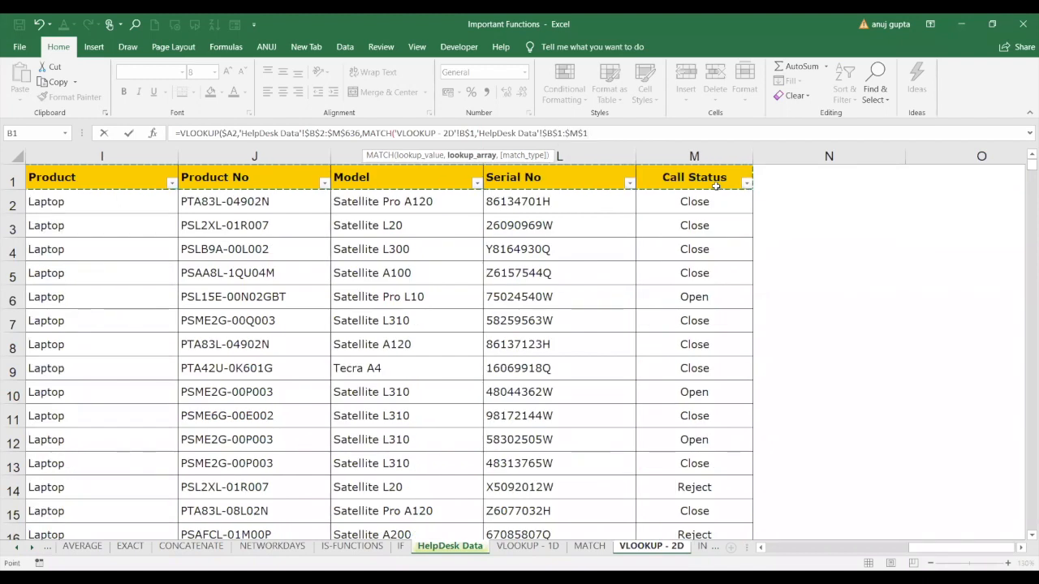
# Step: Close the MATCH with match type 0, set the VLOOKUP range lookup to 0 and enter the formula
pyautogui.write(',0')
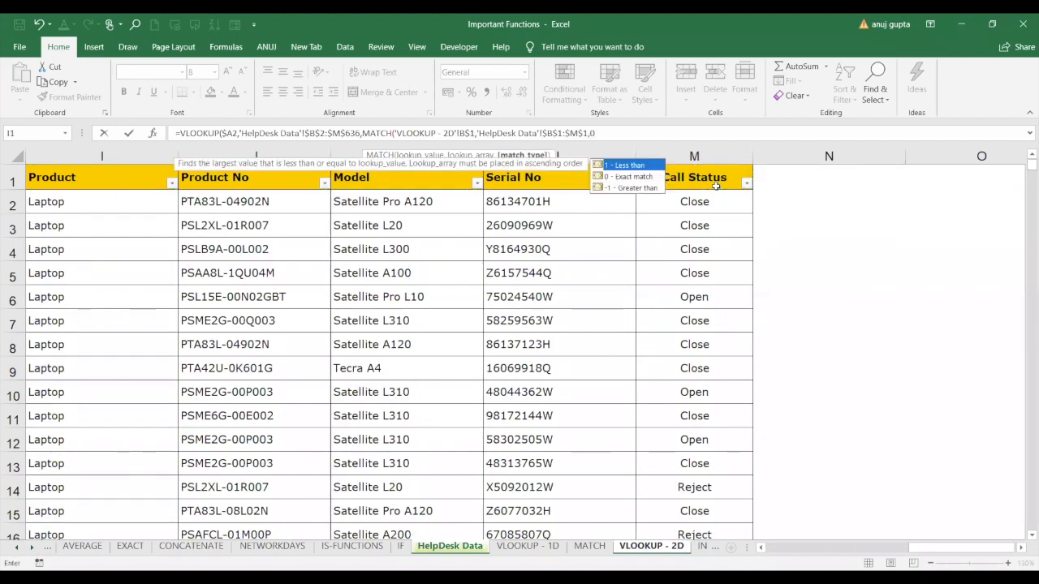
pyautogui.write(')')
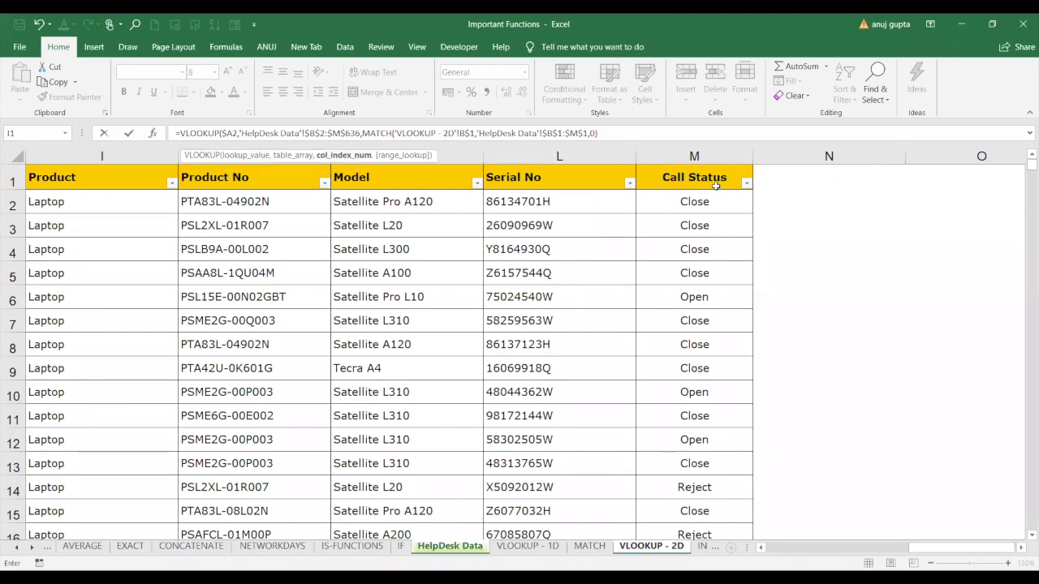
pyautogui.write(',)')
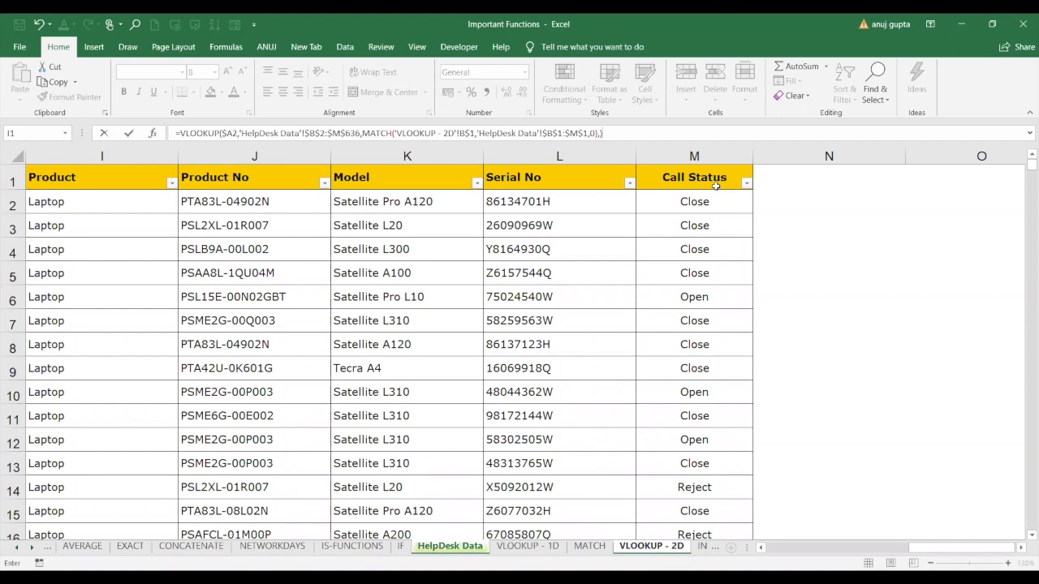
pyautogui.press('BackSpace')
pyautogui.write('0')
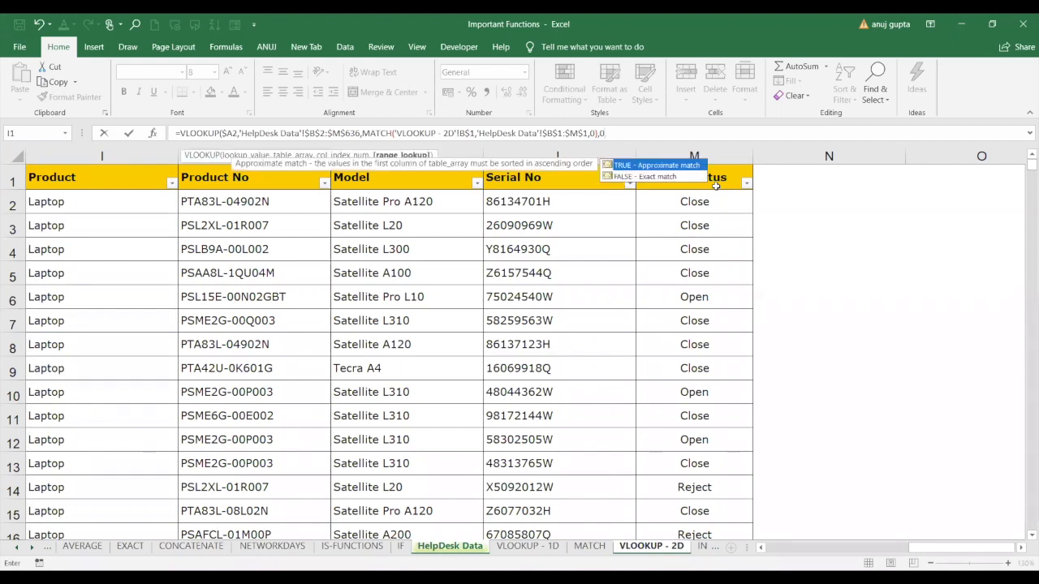
pyautogui.write(')')
pyautogui.press('Return')
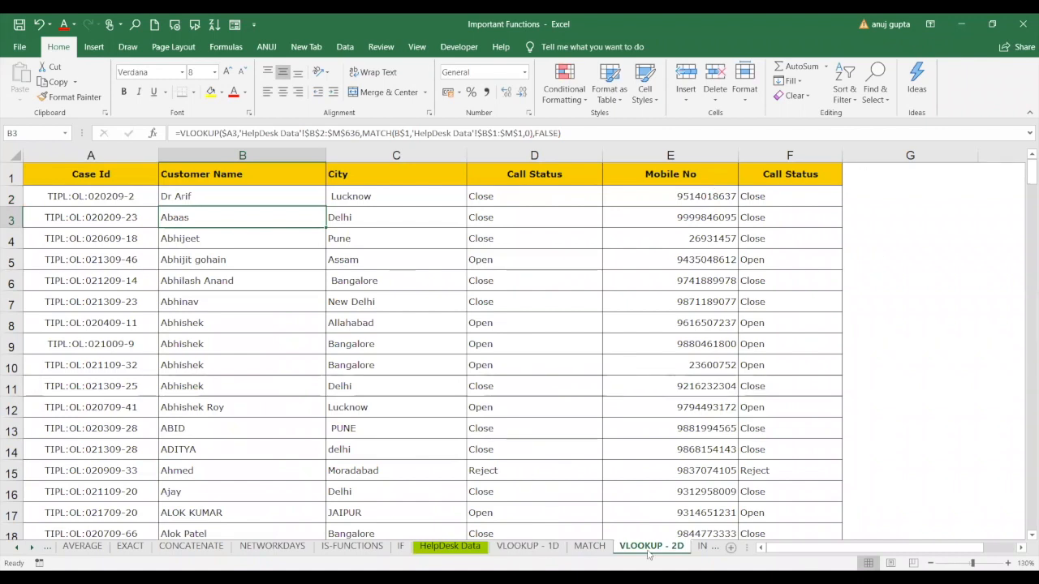
# Step: Review the VLOOKUP - 1D and VLOOKUP - 2D sheets and open the INDEX sheet
pyautogui.click(546, 550)
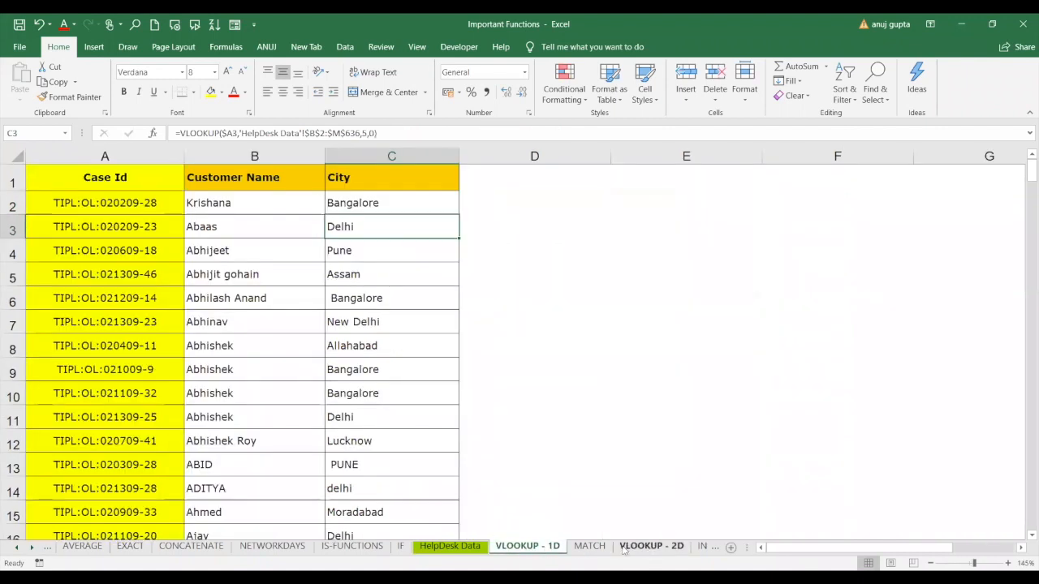
pyautogui.click(626, 550)
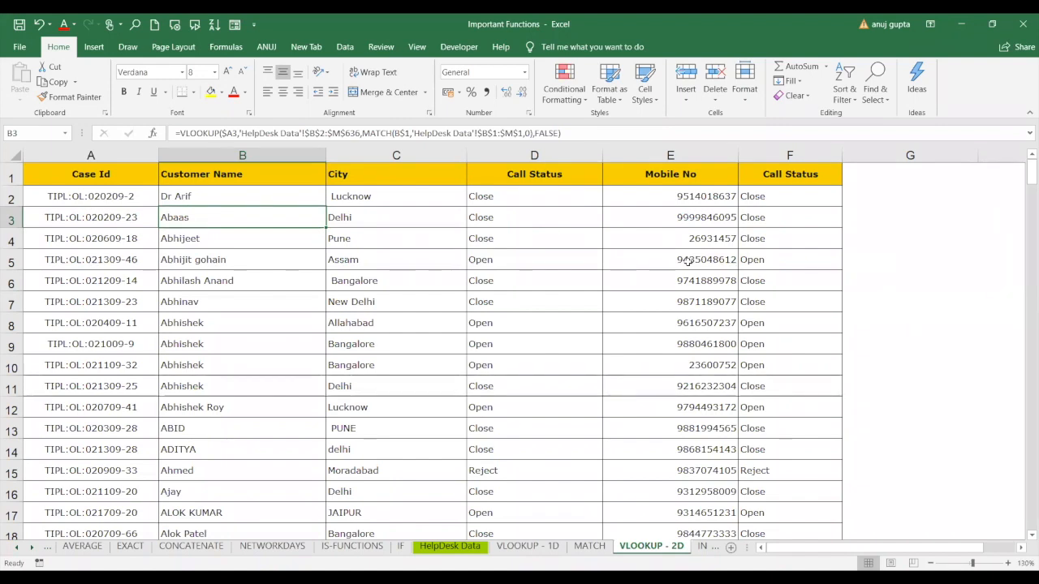
pyautogui.click(527, 546)
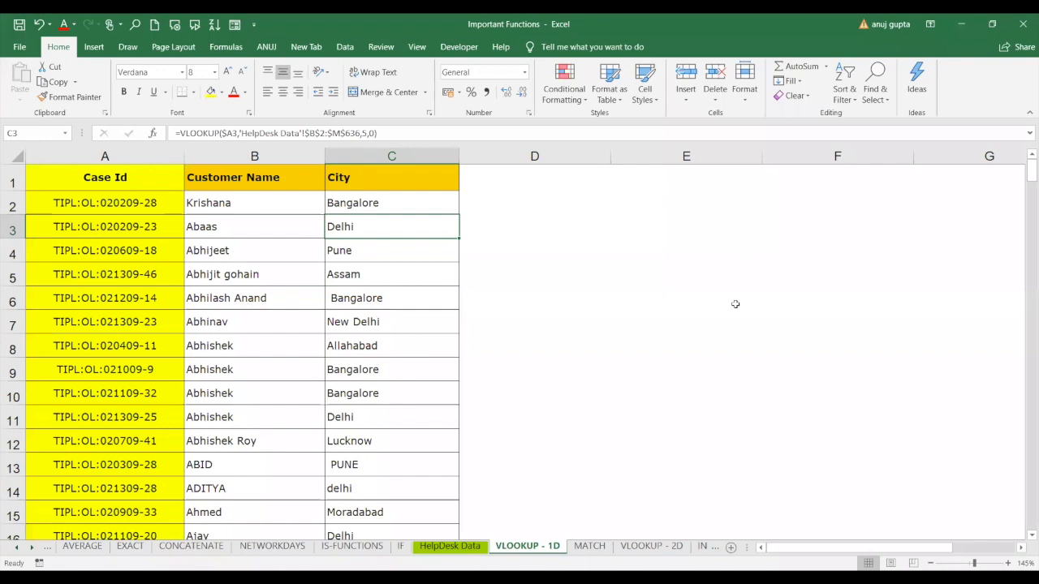
pyautogui.hotkey('alt', 'Tab')
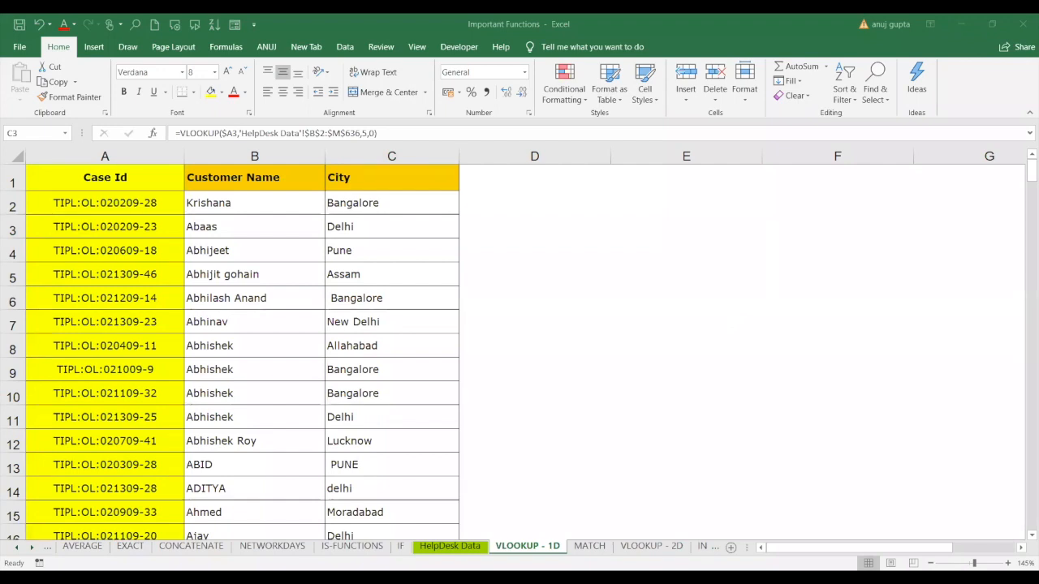
pyautogui.click(703, 546)
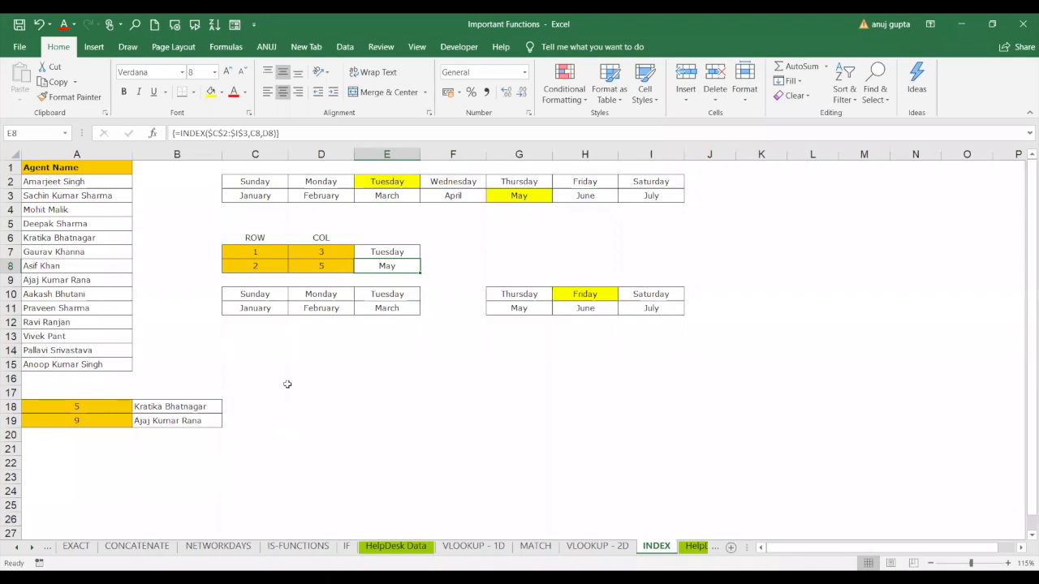
# Step: Clear the existing INDEX results in E7:E8 and B18:B19
pyautogui.moveTo(400, 260)
pyautogui.mouseDown()
pyautogui.moveTo(398, 278)
pyautogui.moveTo(402, 266)
pyautogui.mouseUp()
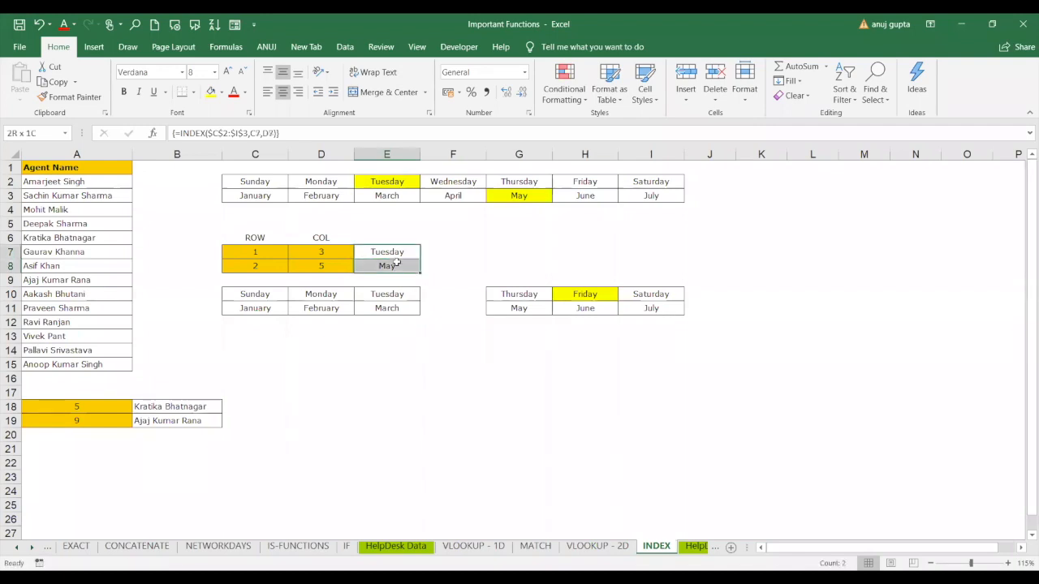
pyautogui.press('Delete')
pyautogui.moveTo(192, 410); pyautogui.dragTo(186, 415)
pyautogui.press('Delete')
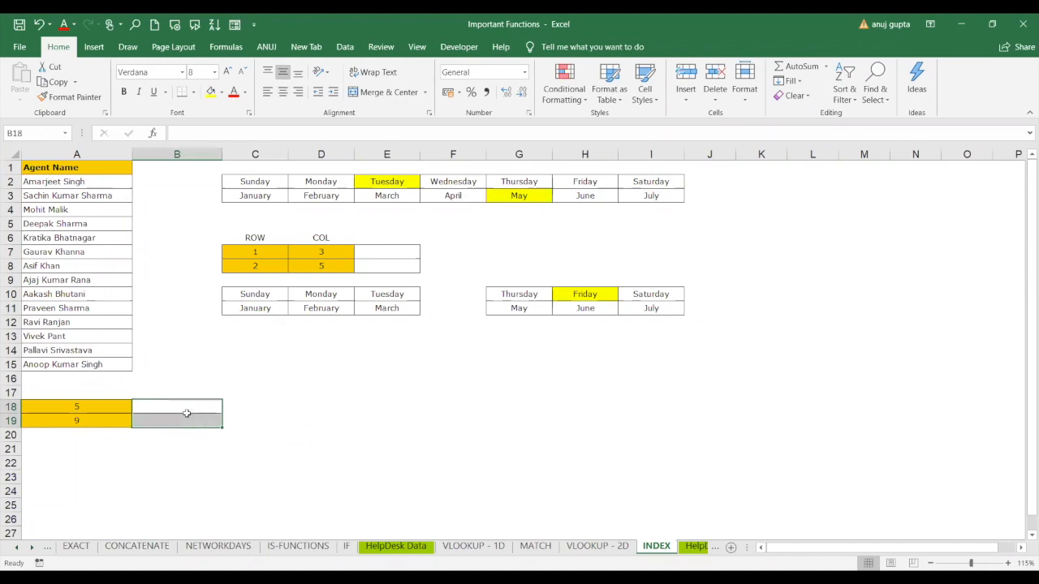
# Step: Number the two rows of the day and month table as 1 and 2 in B2:B3
pyautogui.click(389, 247)
pyautogui.moveTo(276, 189); pyautogui.dragTo(660, 204)
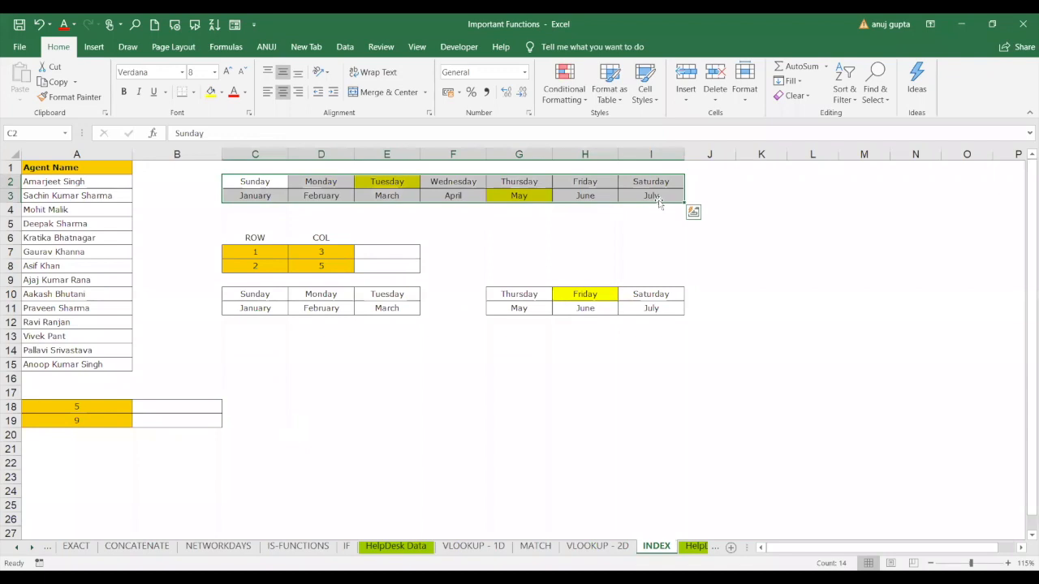
pyautogui.click(211, 183)
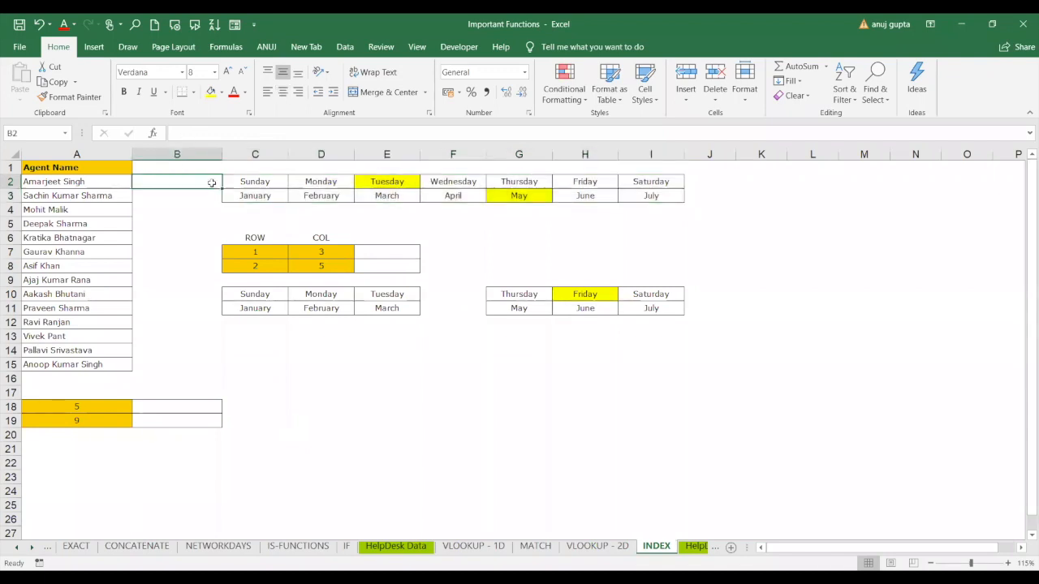
pyautogui.write('1')
pyautogui.press('Return')
pyautogui.write('2')
pyautogui.press('Up')
pyautogui.press('Up')
# Step: Number the seven columns of the day and month table from 1 to 7 in C1:I1
pyautogui.press('Right')
pyautogui.write('1')
pyautogui.hotkey('ctrl', 'Return')
pyautogui.press('Right')
pyautogui.press('Right')
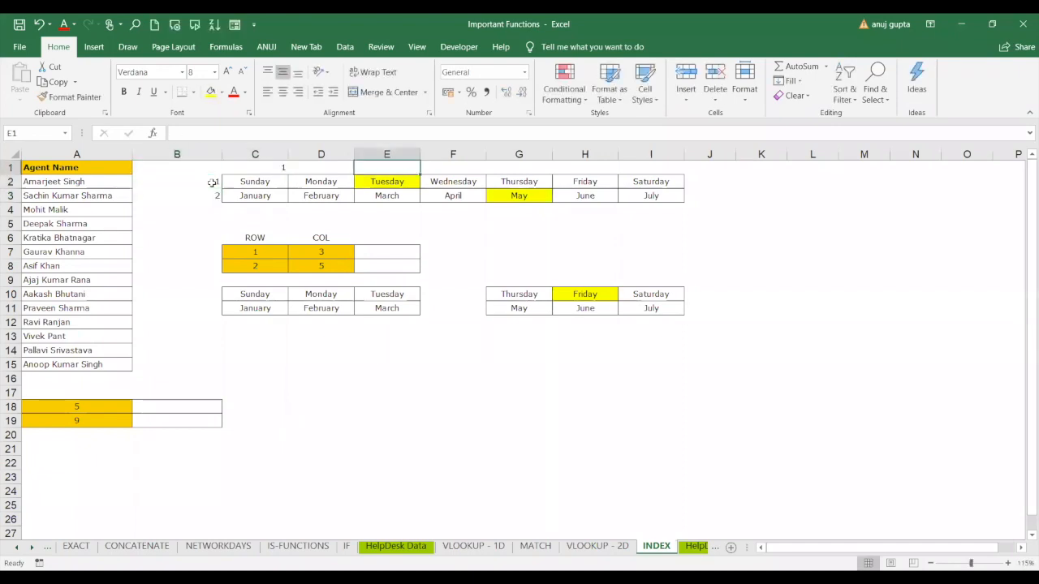
pyautogui.press('Left')
pyautogui.write('3')
pyautogui.press('Tab')
pyautogui.write('4')
pyautogui.press('Tab')
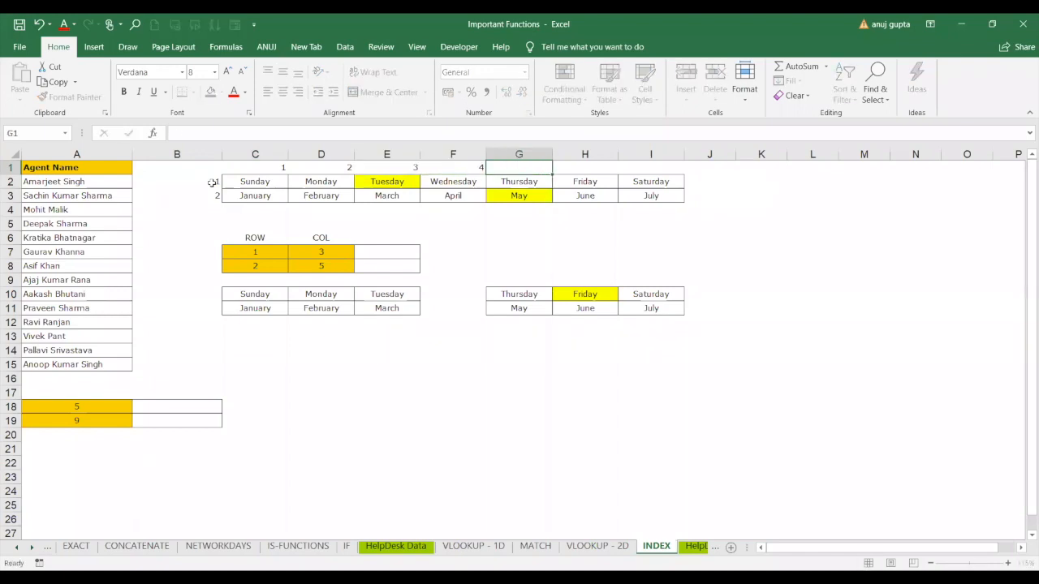
pyautogui.write('5')
pyautogui.press('Tab')
pyautogui.write('6')
pyautogui.press('Tab')
pyautogui.write('7')
pyautogui.press('Tab')
pyautogui.press('Down')
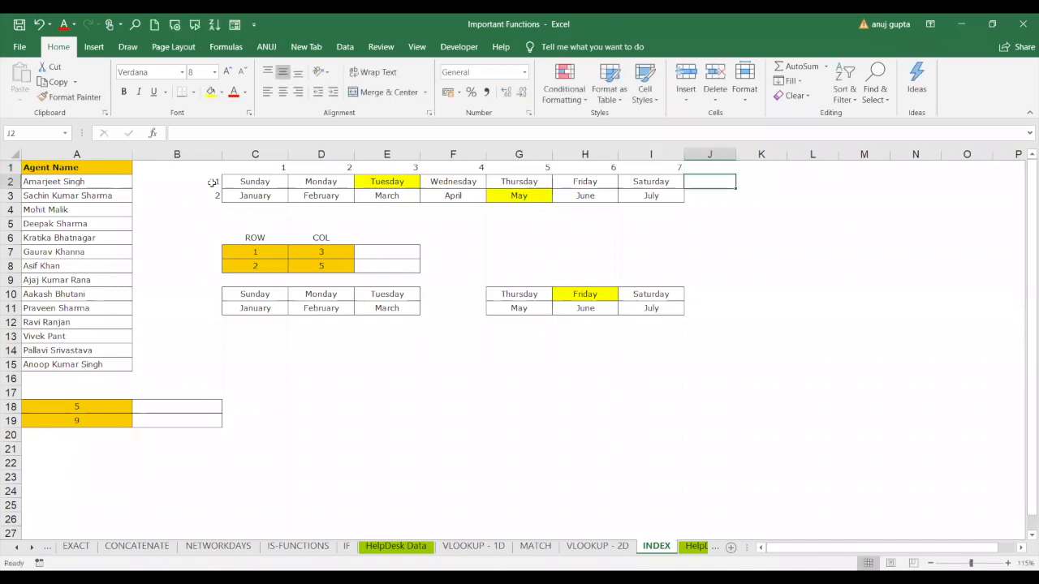
# Step: Examine the May cell in the day and month table and the ROW and COL inputs in C7:D7
pyautogui.press('Left')
pyautogui.press('Left')
pyautogui.press('Down')
pyautogui.press('Left')
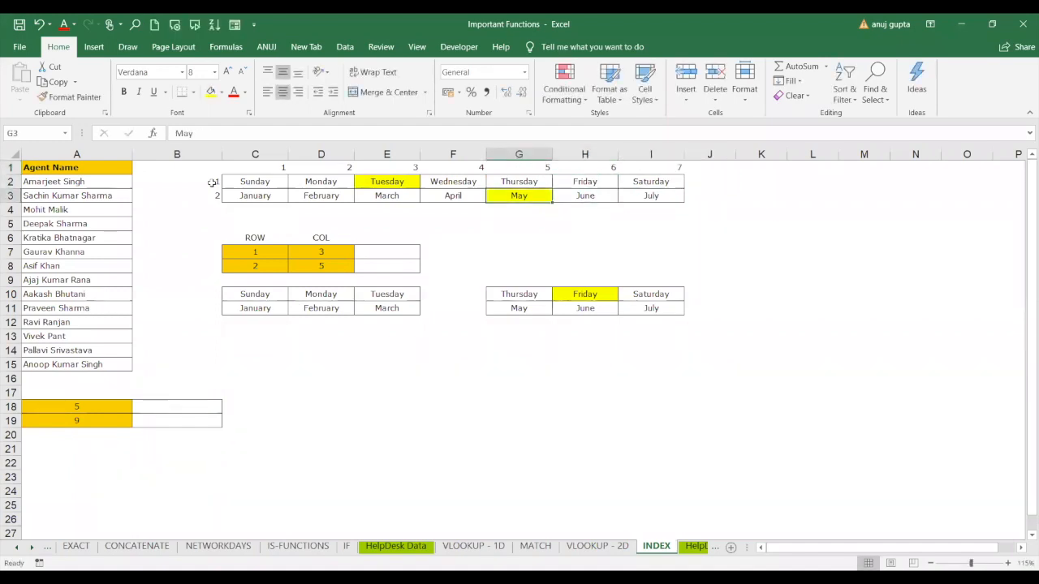
pyautogui.press('Down')
pyautogui.press('Left')
pyautogui.press('Left')
pyautogui.press('Left')
pyautogui.press('Down')
pyautogui.press('Down')
pyautogui.press('Left')
pyautogui.press('Down')
pyautogui.press('Right')
pyautogui.press('Left')
pyautogui.press('Right')
pyautogui.press('Left')
pyautogui.press('Right')
pyautogui.press('Left')
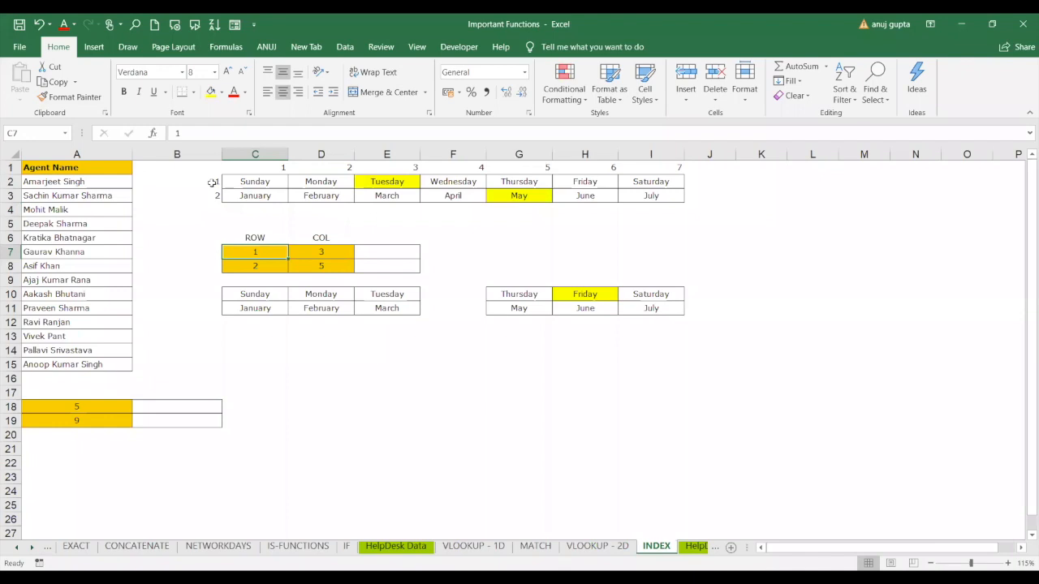
# Step: Start an INDEX formula in E7 with the day and month table as its array, locked as $C$2:$I$3
pyautogui.press('Right')
pyautogui.press('Right')
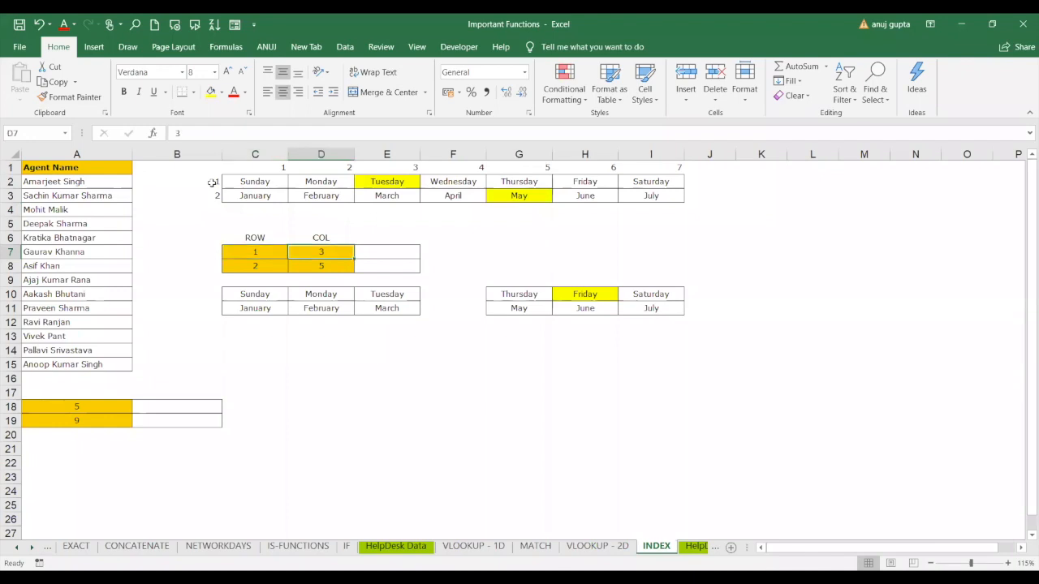
pyautogui.write('=')
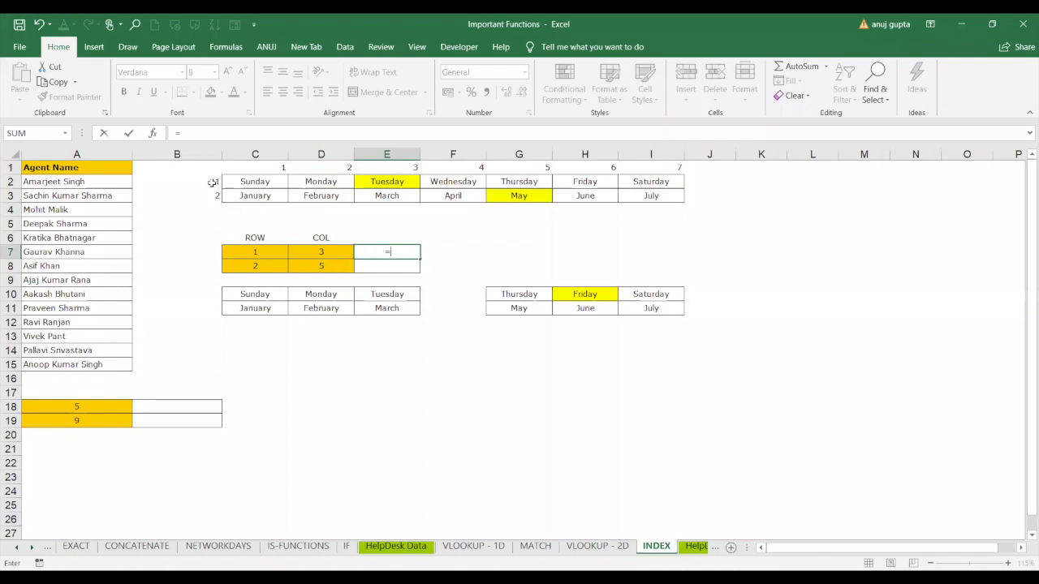
pyautogui.write('INDEX(')
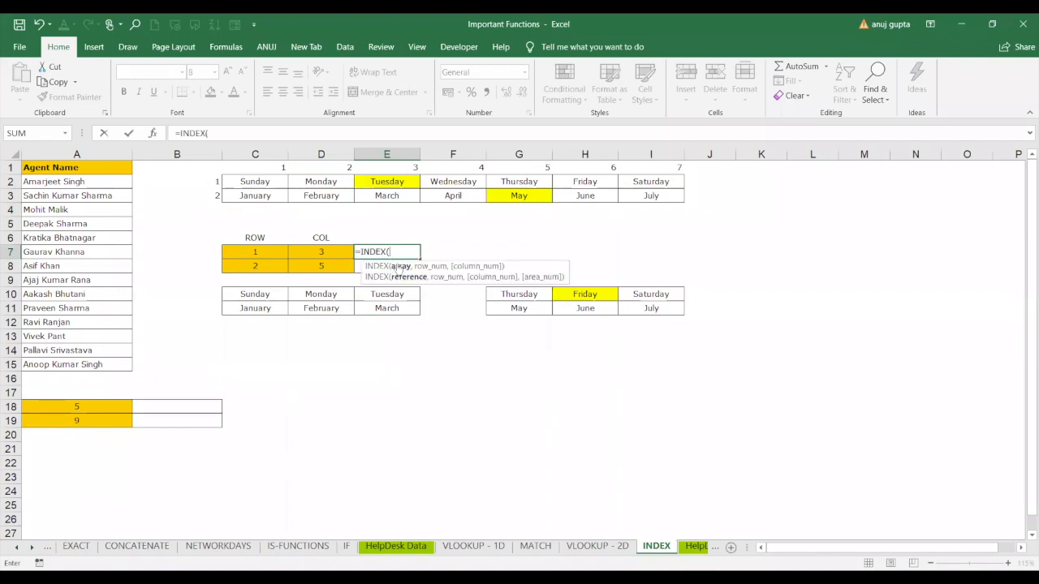
pyautogui.click(285, 182)
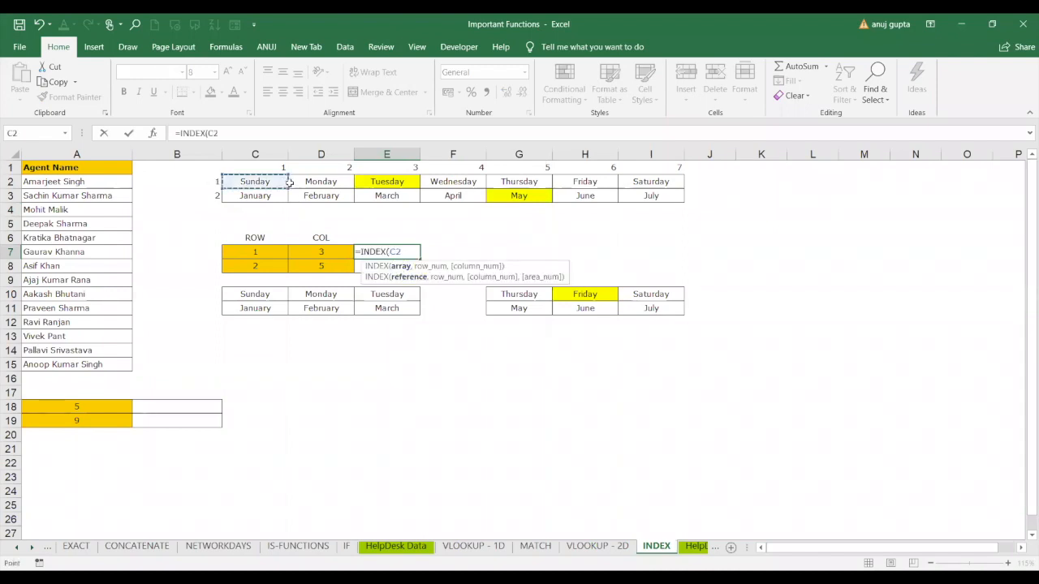
pyautogui.moveTo(289, 183); pyautogui.dragTo(630, 203)
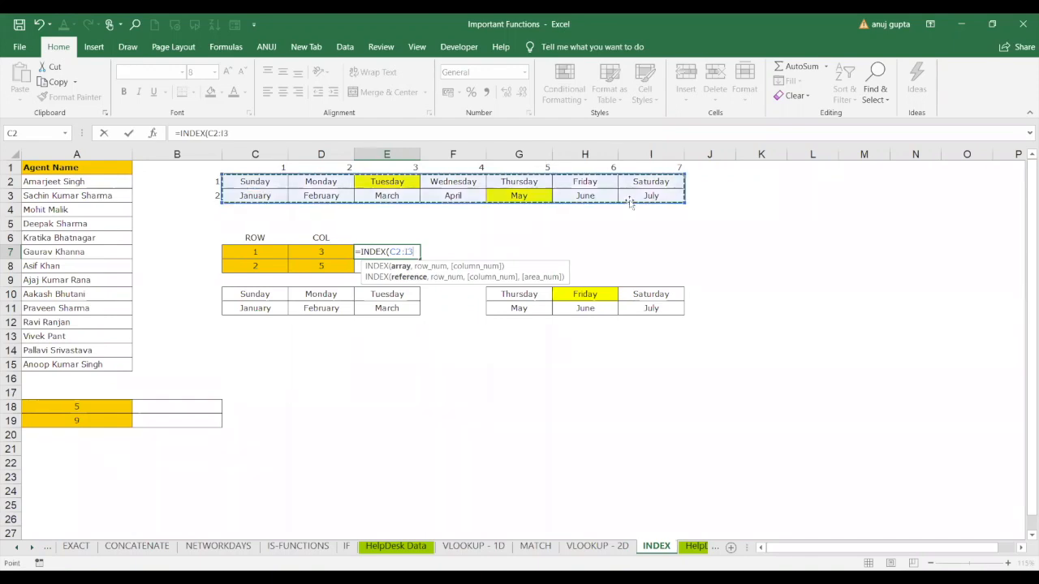
pyautogui.press('F4')
pyautogui.write(',')
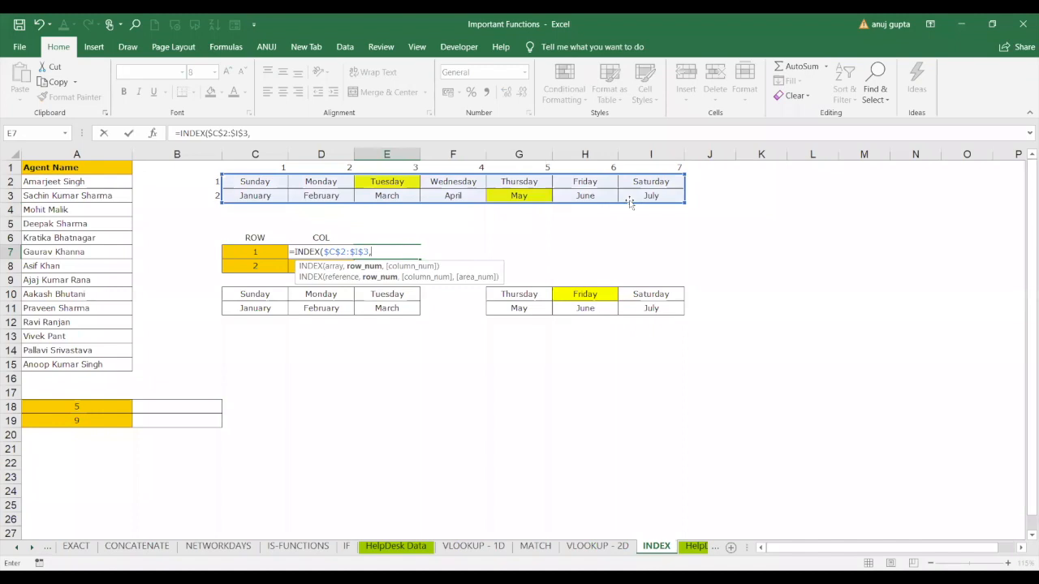
# Step: Use C7 as the row number and D7 as the column number, then enter the INDEX formula
pyautogui.click(254, 258)
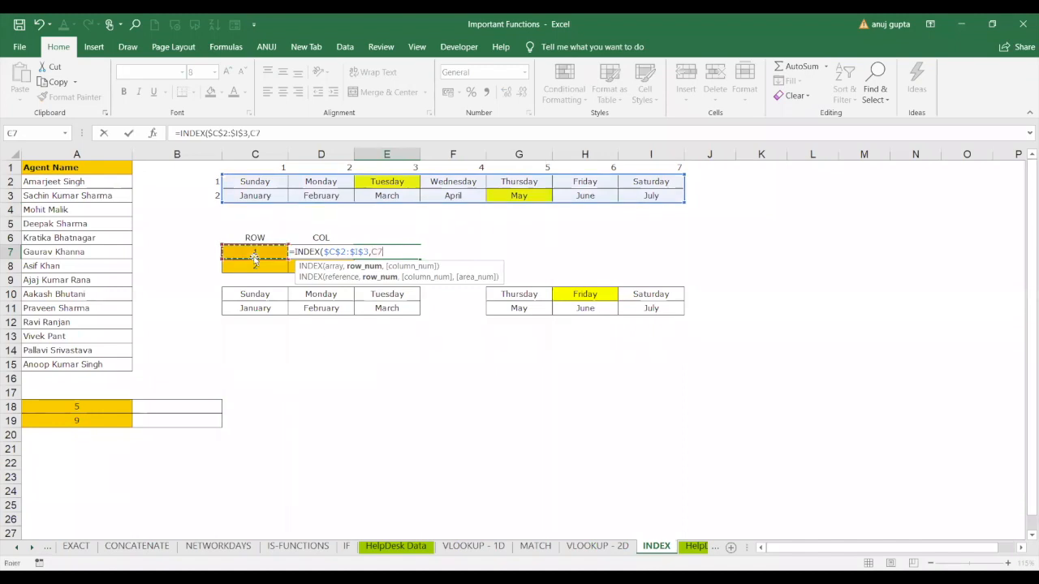
pyautogui.write(',')
pyautogui.press('Right')
pyautogui.press('Right')
pyautogui.press('Right')
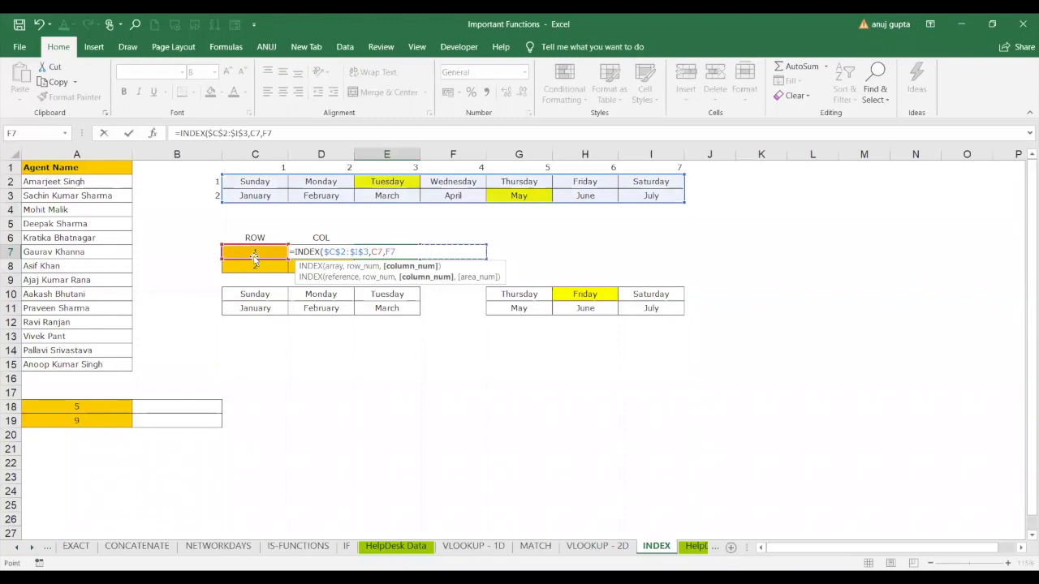
pyautogui.press('Left')
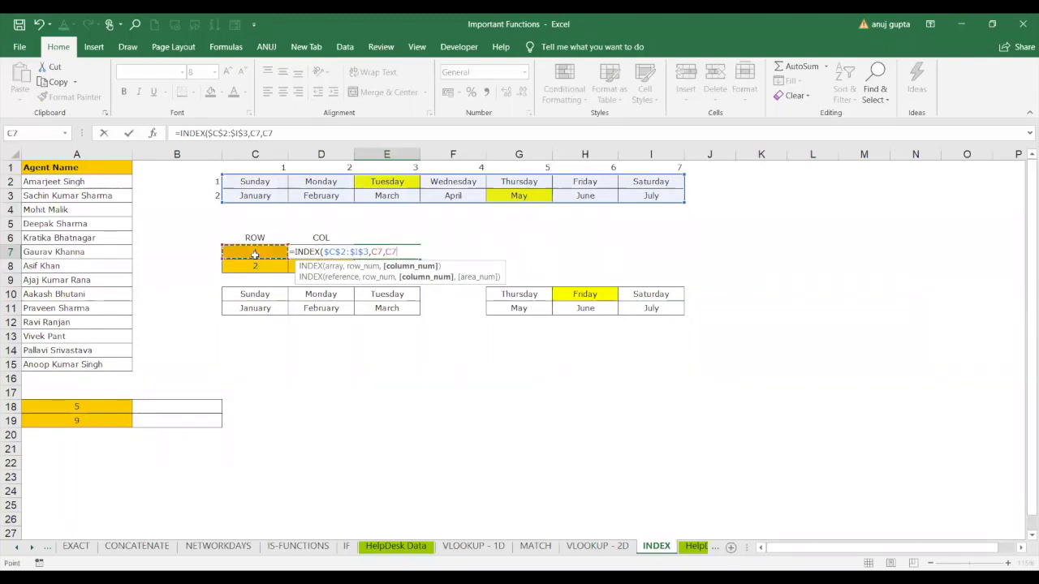
pyautogui.press('Left')
pyautogui.write(')')
pyautogui.press('Return')
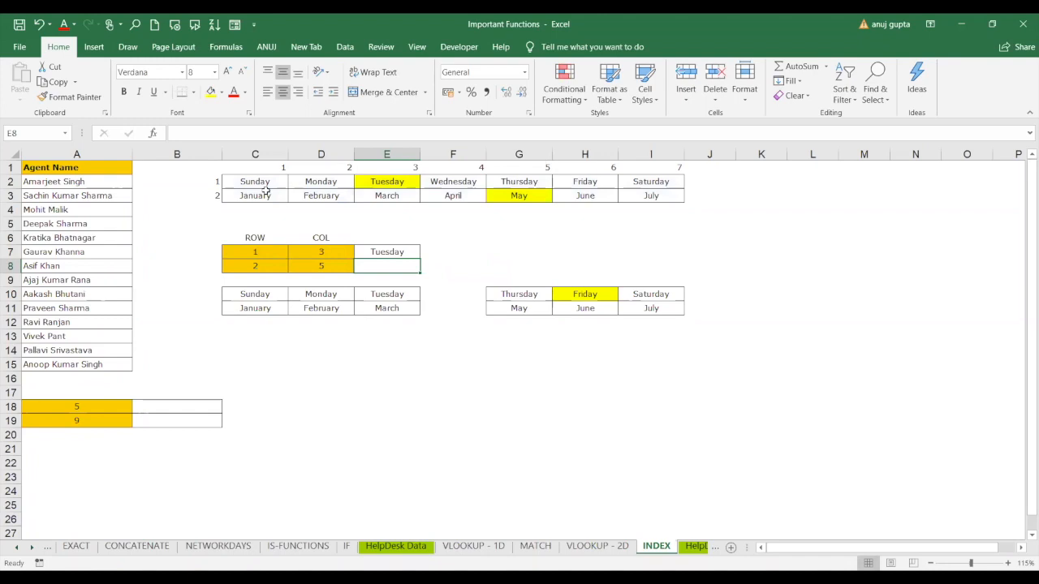
# Step: Trace the E7 result in the day and month table, then follow the ROW and COL inputs of row 8 to their cell
pyautogui.moveTo(260, 182); pyautogui.dragTo(394, 181)
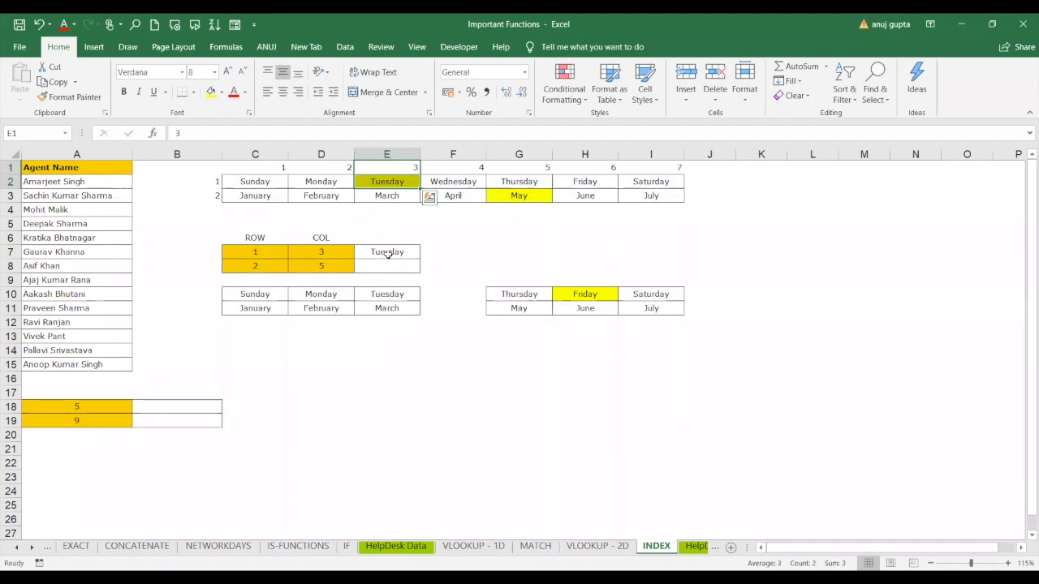
pyautogui.click(388, 253)
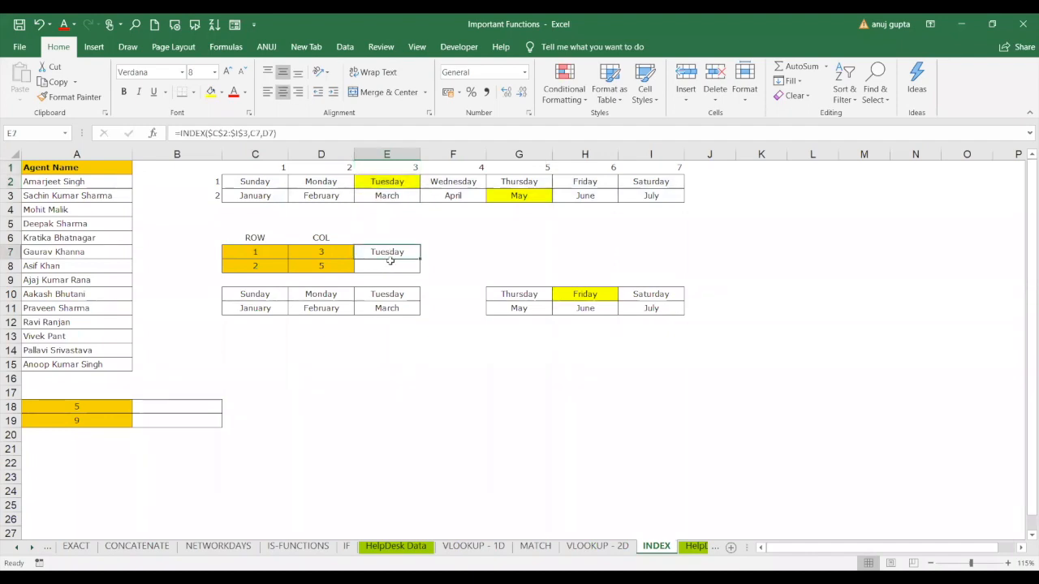
pyautogui.click(387, 273)
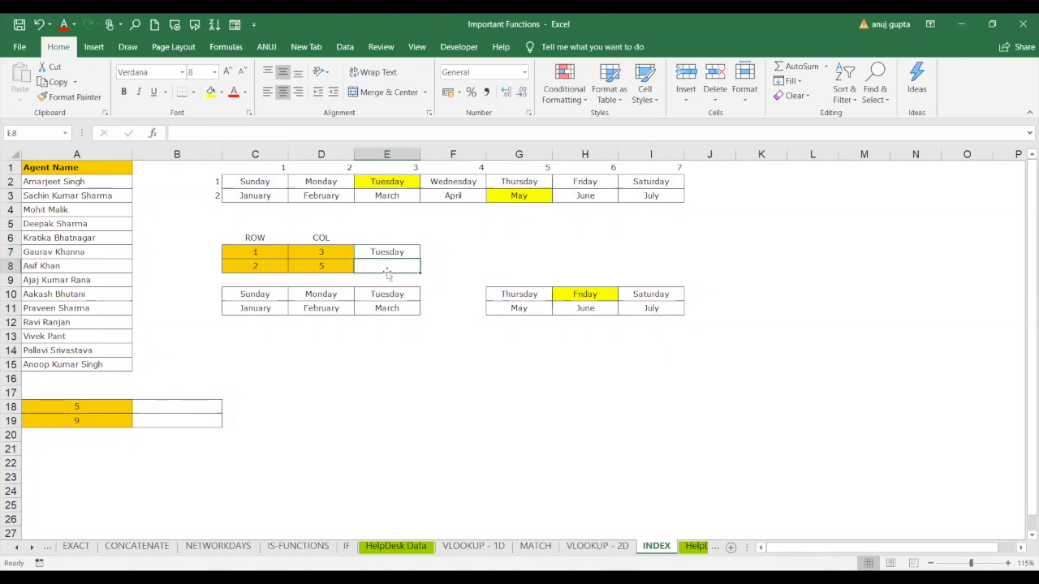
pyautogui.click(265, 265)
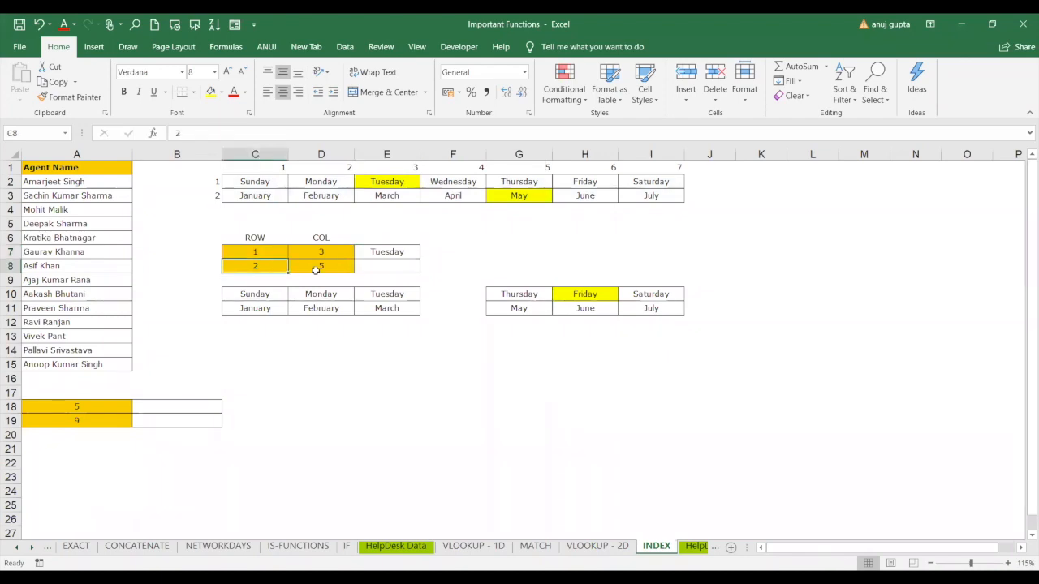
pyautogui.click(273, 276)
pyautogui.click(254, 207)
pyautogui.click(255, 198)
pyautogui.press('Right')
pyautogui.press('Right')
pyautogui.press('Right')
pyautogui.press('Right')
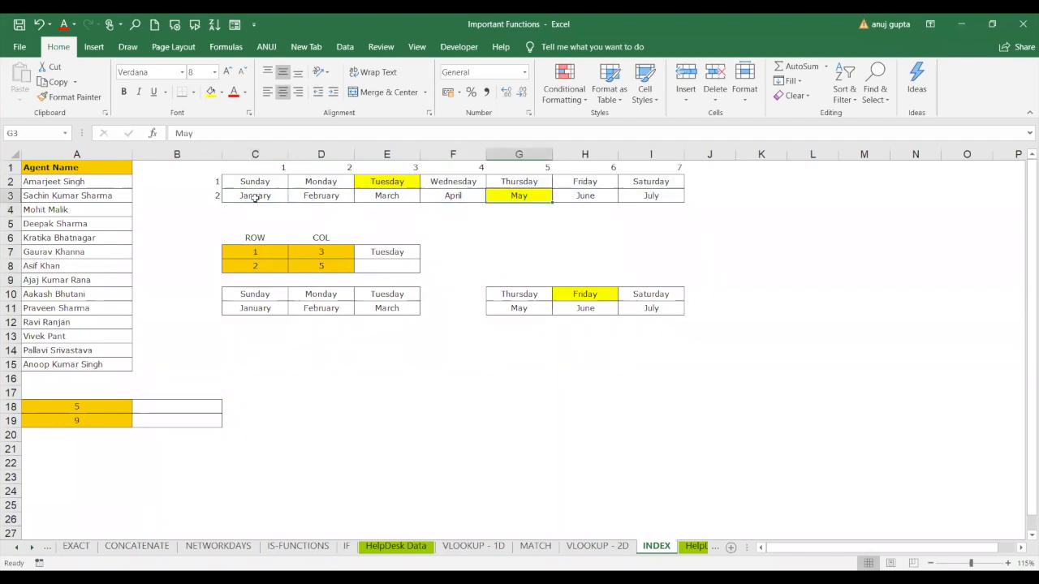
# Step: Start an INDEX formula in E8 with the locked array $C$2:$I$3
pyautogui.click(376, 264)
pyautogui.write('=')
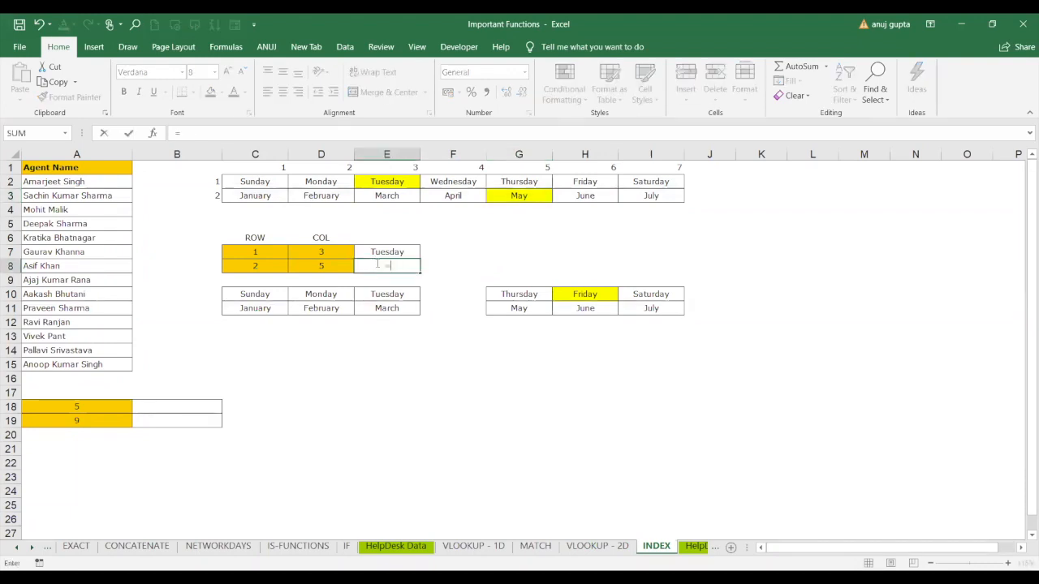
pyautogui.write('INDEX(')
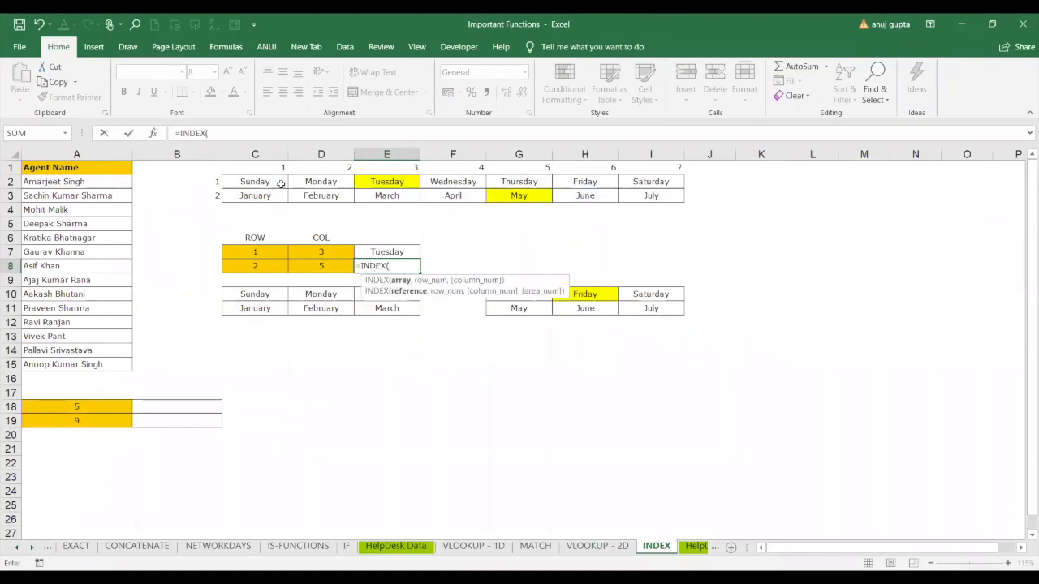
pyautogui.moveTo(281, 184); pyautogui.dragTo(627, 197)
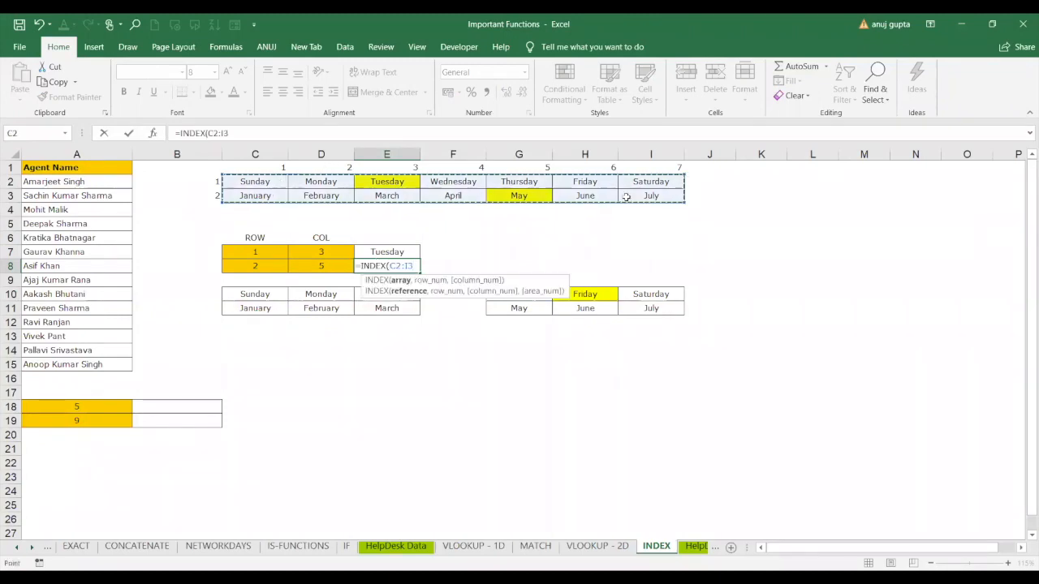
pyautogui.press('F4')
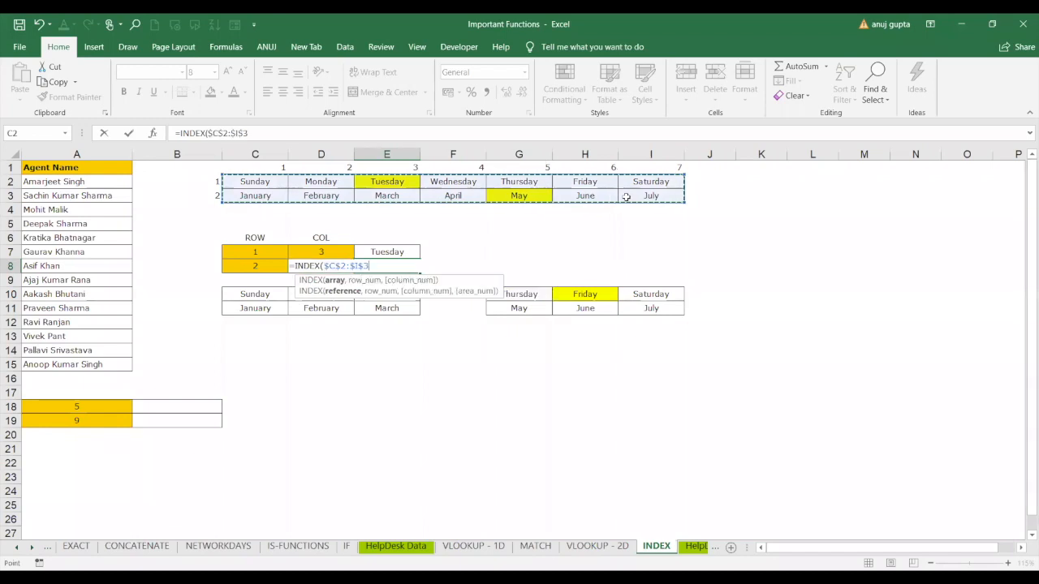
pyautogui.write(',')
# Step: Complete the E8 formula with C8 as the row number and D8 as the column number
pyautogui.click(257, 266)
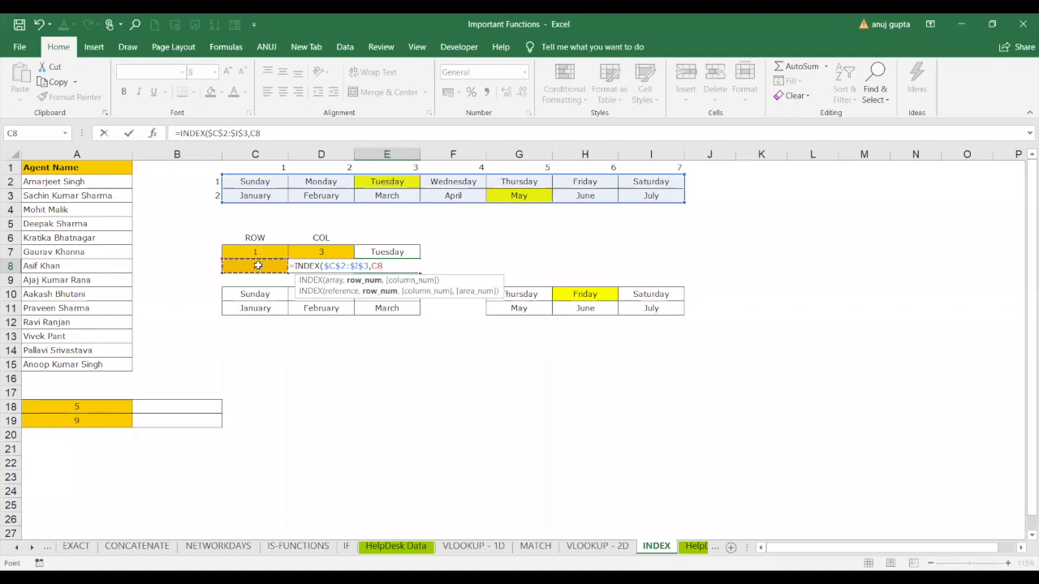
pyautogui.write(',')
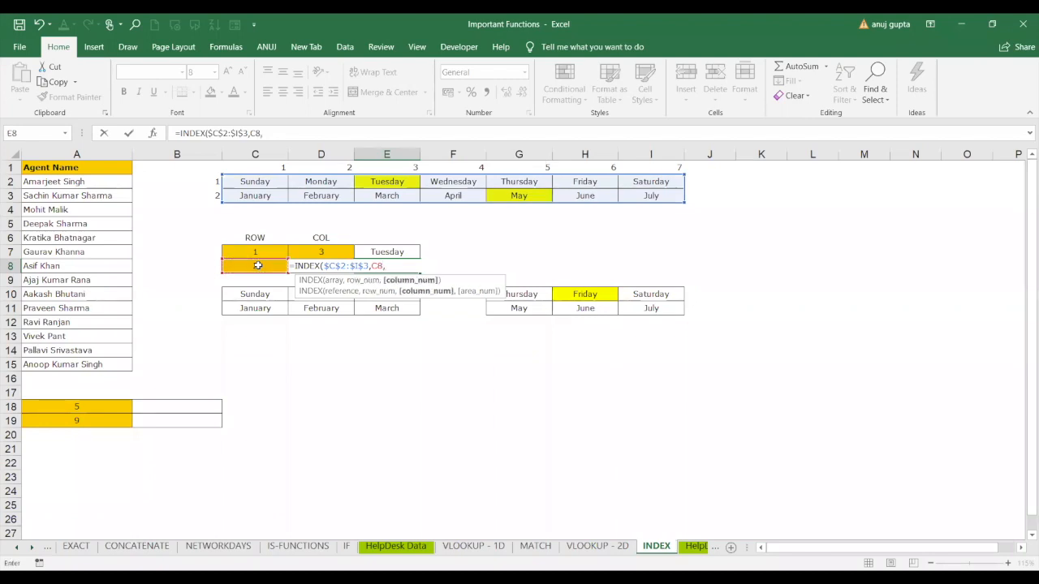
pyautogui.press('Right')
pyautogui.write(')')
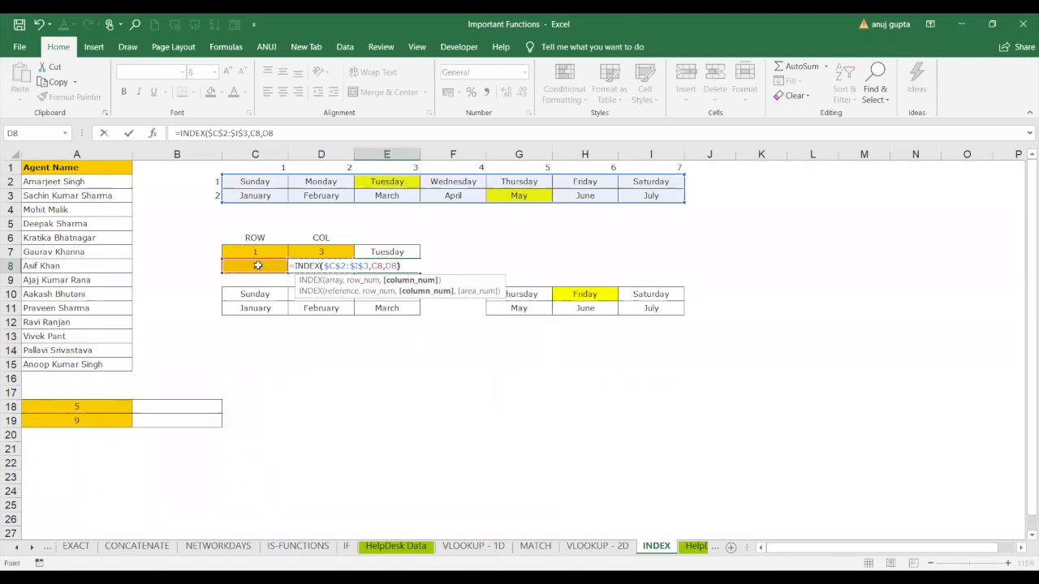
pyautogui.press('Return')
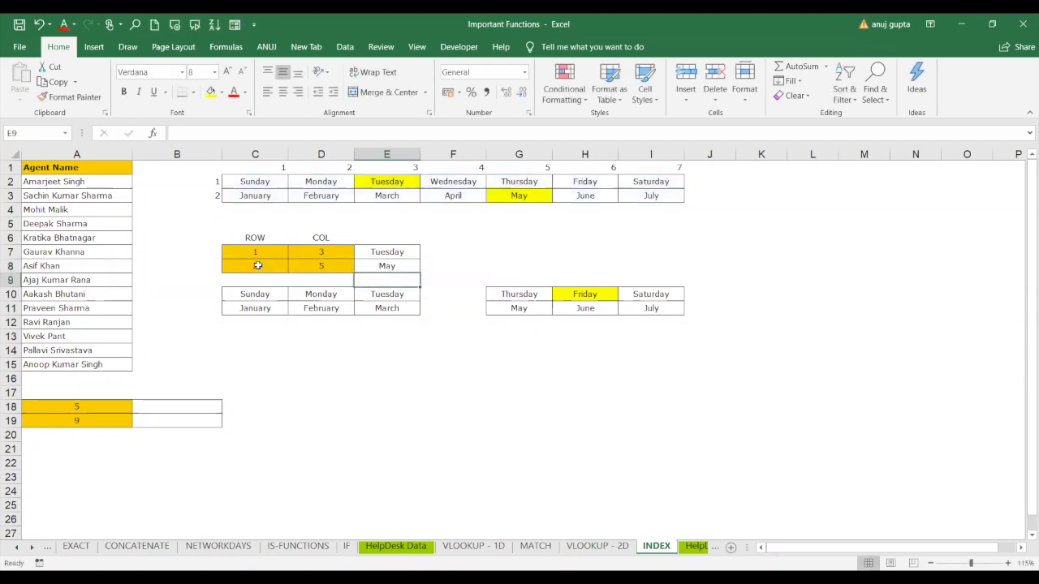
# Step: Change the COL input in D8 to 4 to test the INDEX formula
pyautogui.click(330, 266)
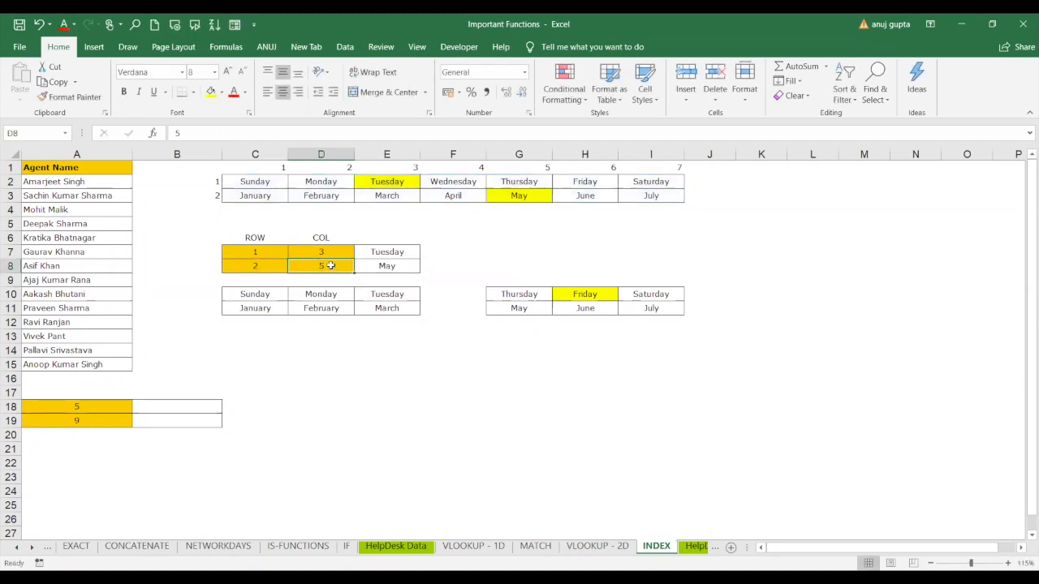
pyautogui.write('4')
pyautogui.hotkey('ctrl', 'Return')
pyautogui.press('Return')
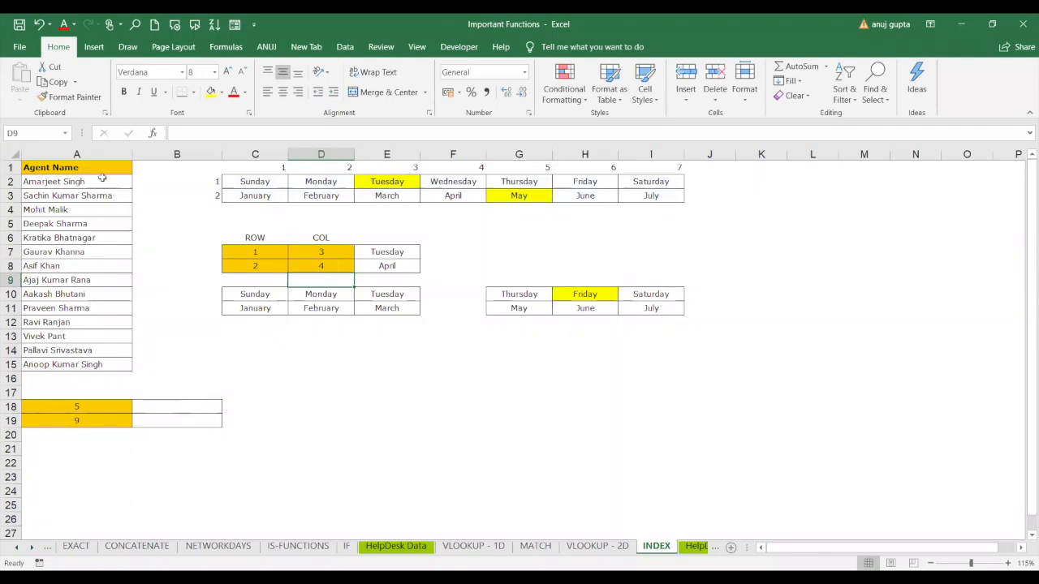
# Step: Start an INDEX formula in B18 with the locked Agent Name range $A$2:$A$15 as its array
pyautogui.moveTo(102, 180); pyautogui.dragTo(96, 362)
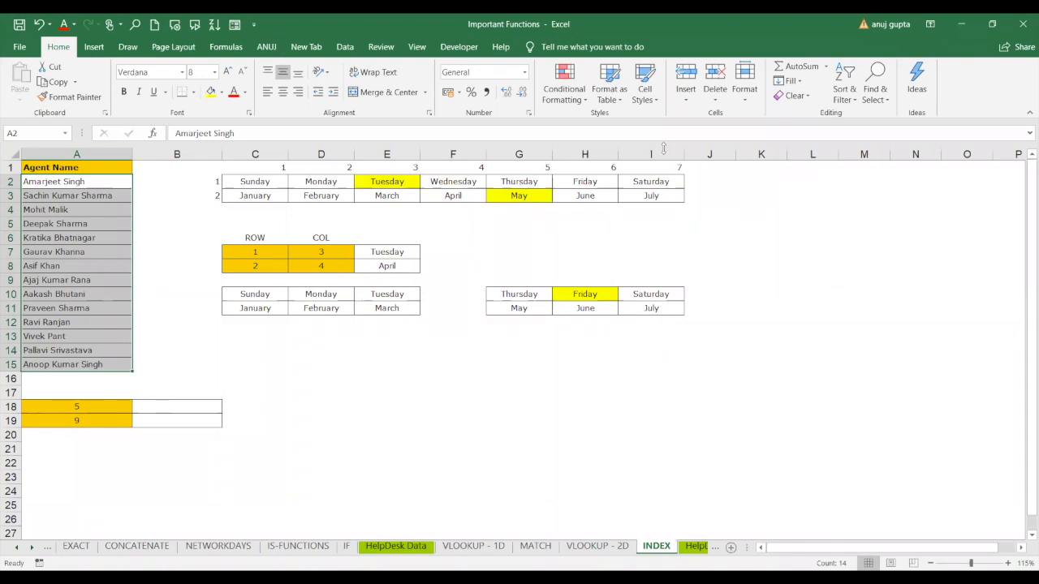
pyautogui.click(143, 403)
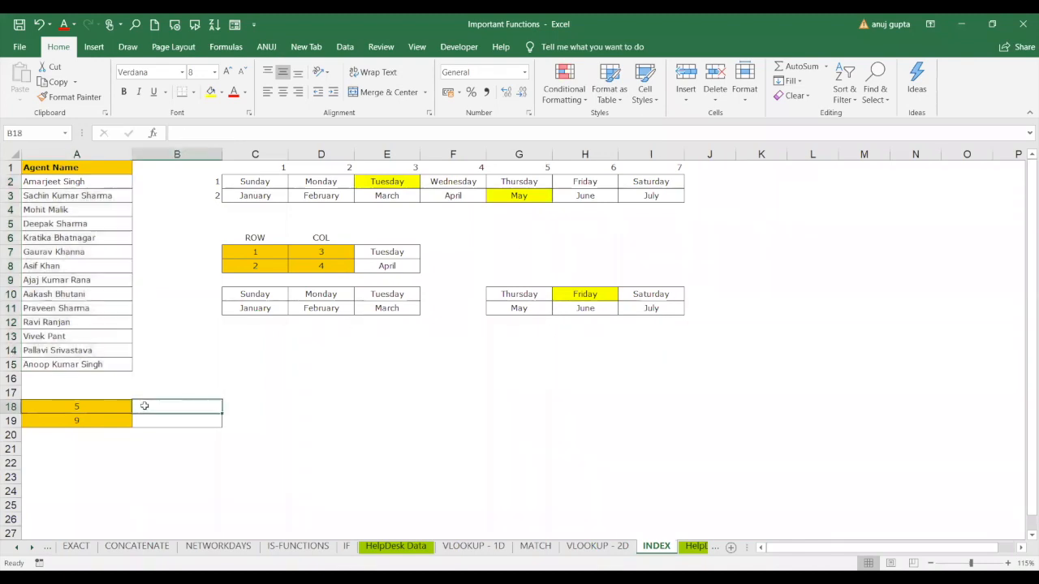
pyautogui.write('=')
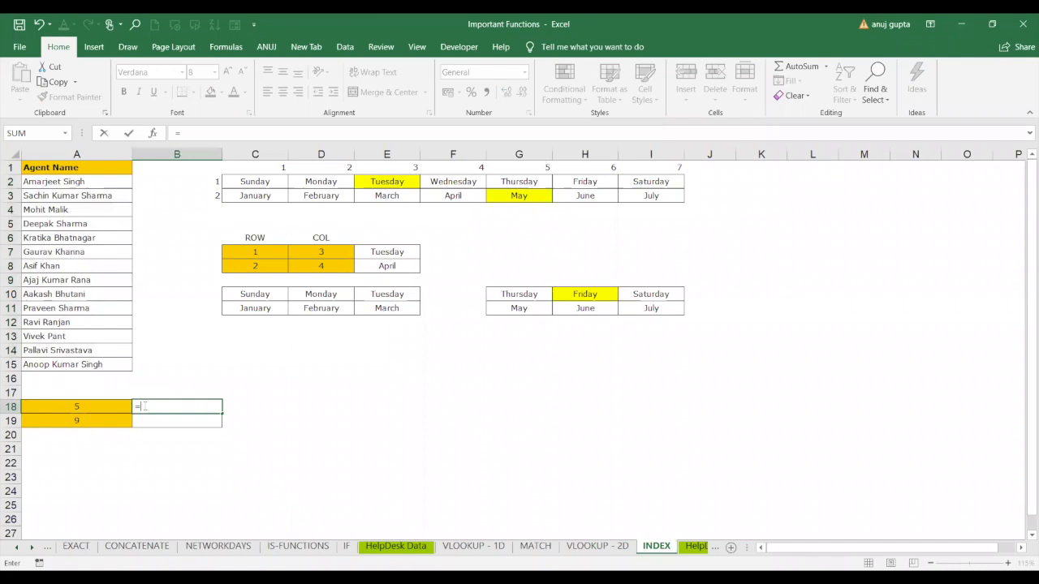
pyautogui.write('INDEX(')
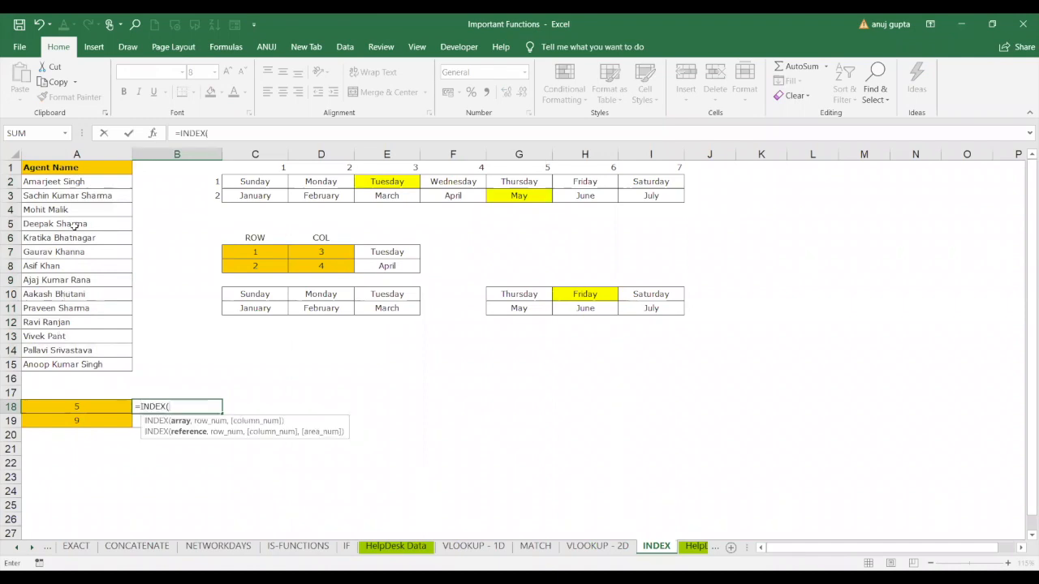
pyautogui.click(82, 185)
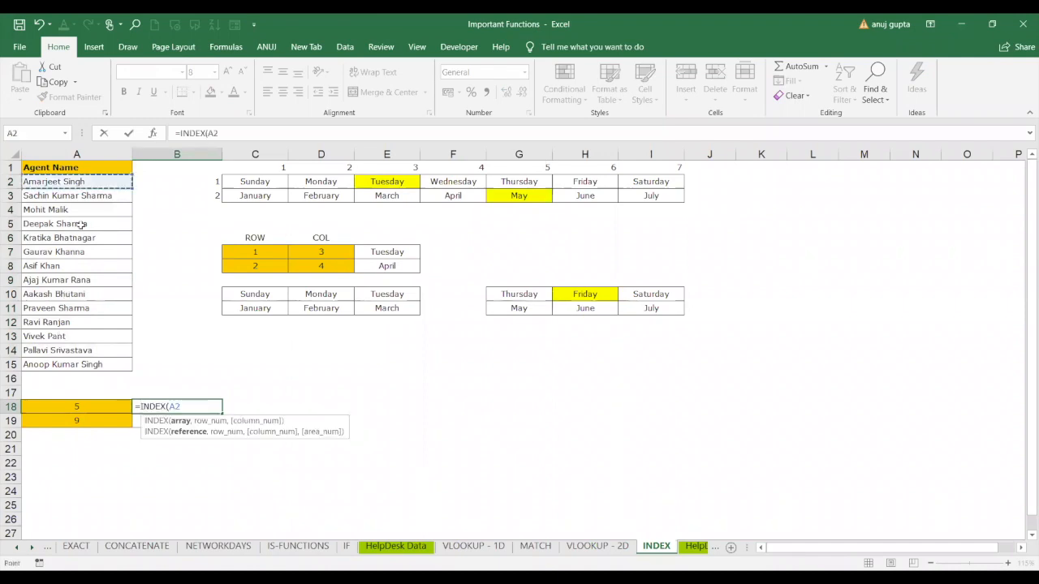
pyautogui.keyDown('shift'); pyautogui.click(76, 359); pyautogui.keyUp('shift')
pyautogui.press('F4')
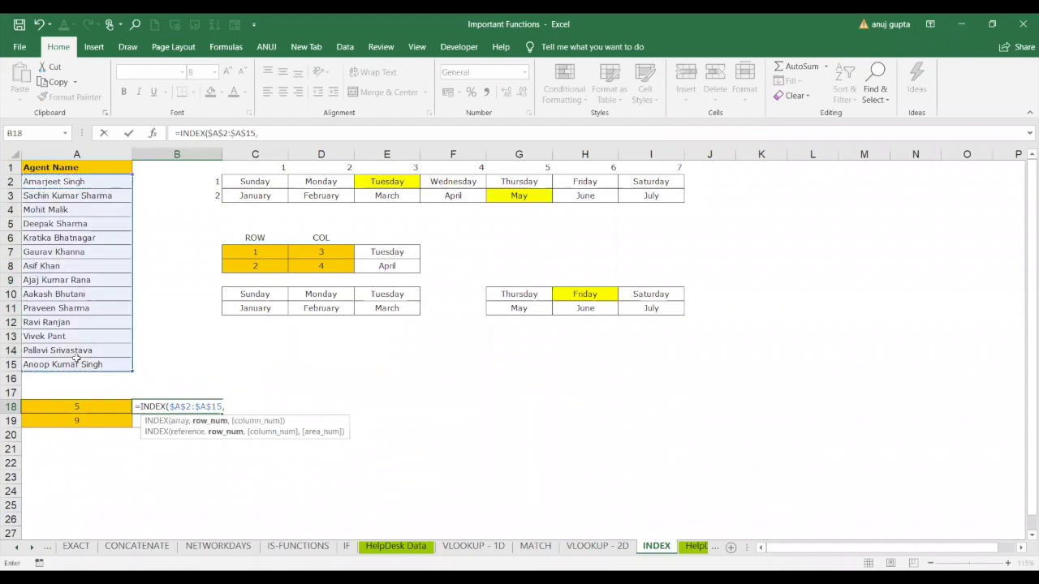
# Step: Complete the B18 INDEX formula with 5 as the row number and 1 as the column number
pyautogui.write(',5')
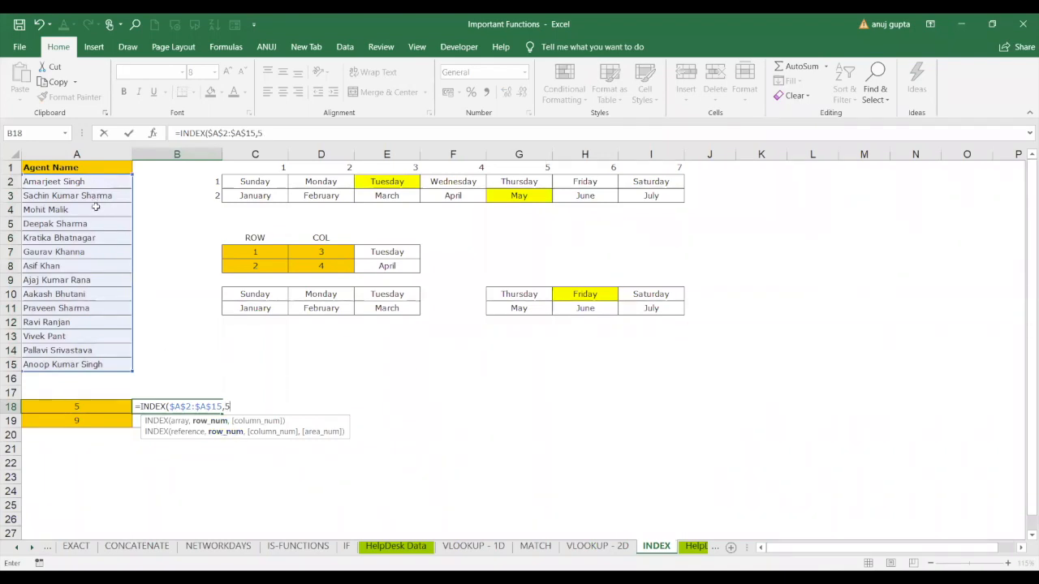
pyautogui.write(',')
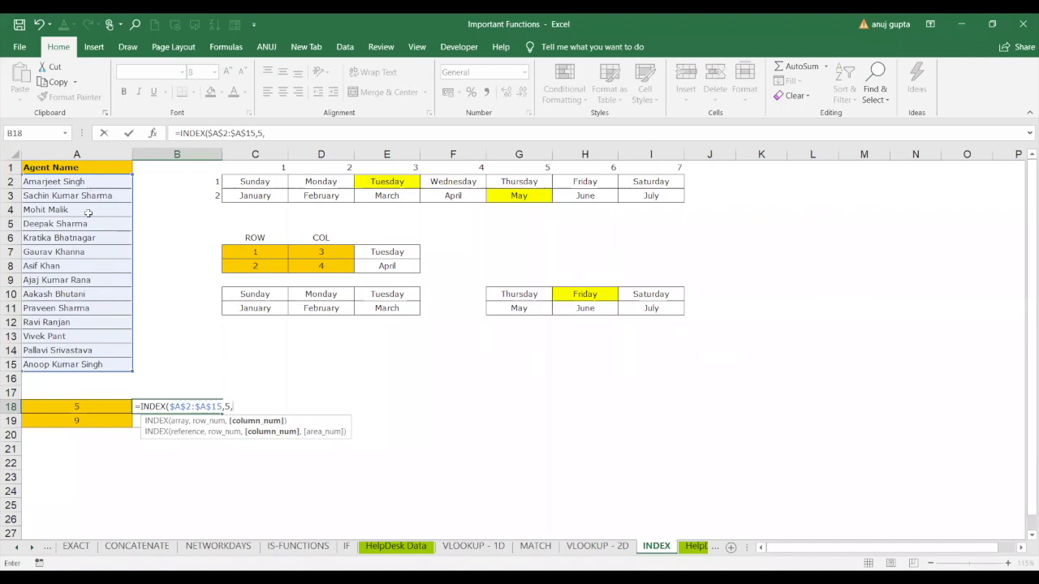
pyautogui.write('1)')
pyautogui.press('Return')
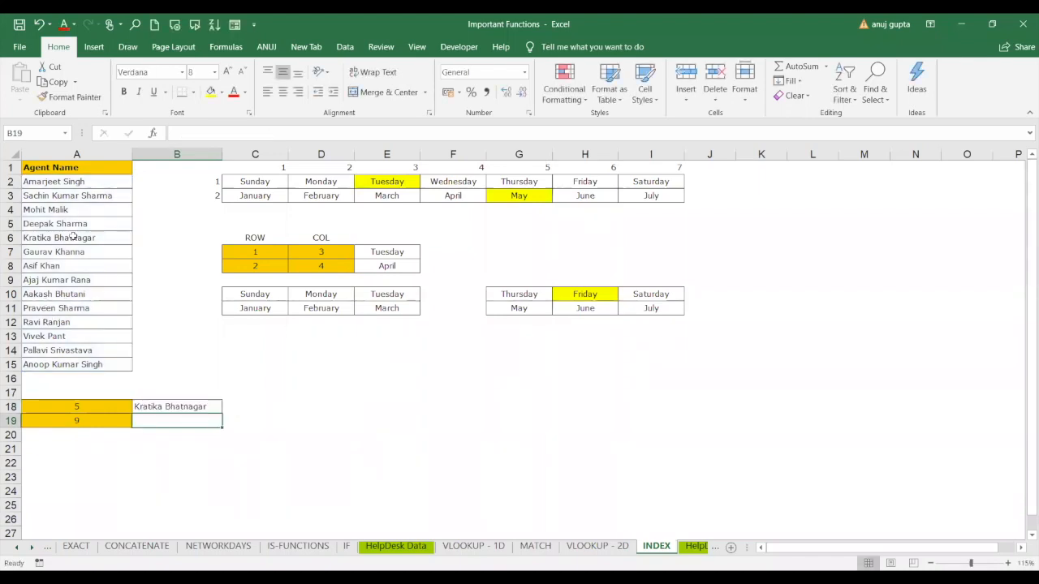
# Step: Count down the Agent Name list from A2 to its fifth entry to check the B18 result, and select B19
pyautogui.click(82, 180)
pyautogui.press('Down')
pyautogui.press('Down')
pyautogui.press('Down')
pyautogui.press('Down')
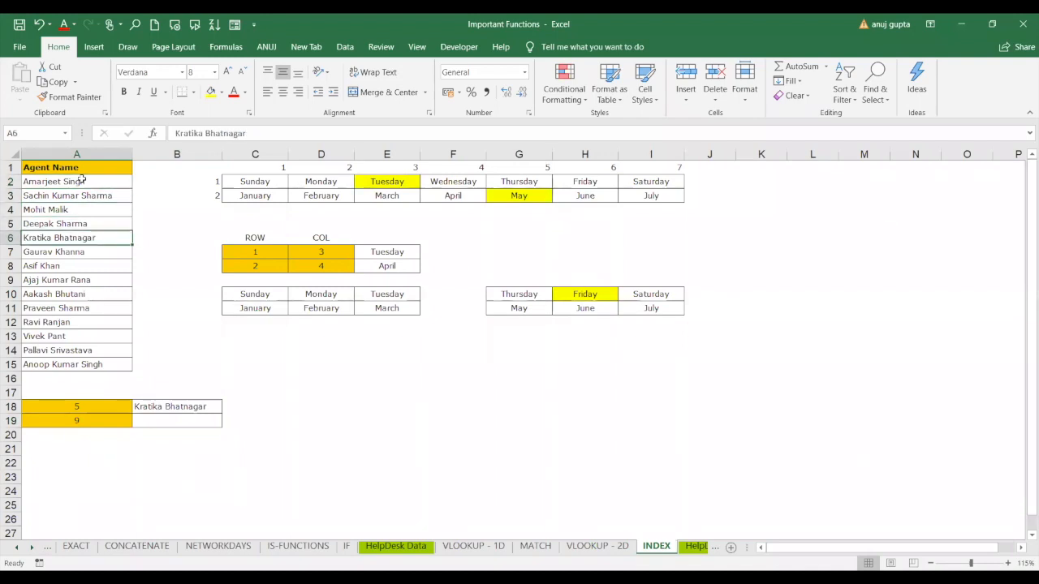
pyautogui.click(173, 422)
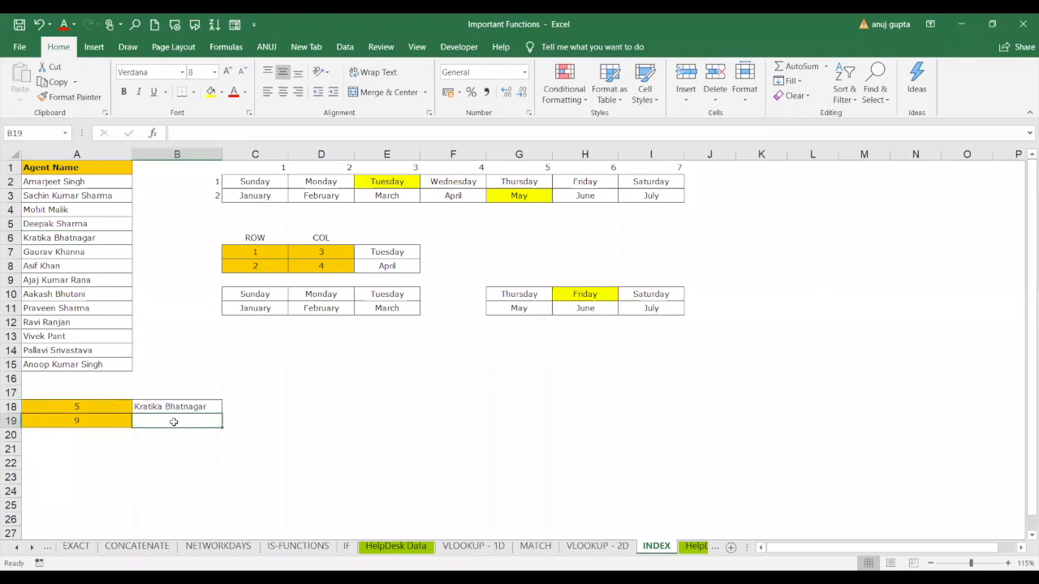
# Step: Enter =INDEX($A$2:$A$15,A19,1) in cell B19 to return the agent name at the position given in A19
pyautogui.write('=')
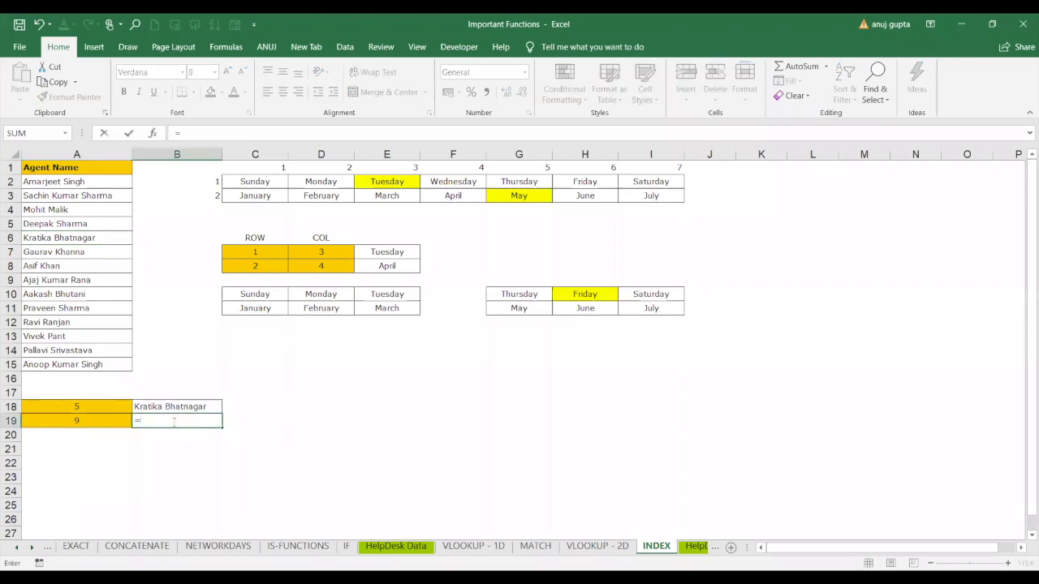
pyautogui.write('INDEX(')
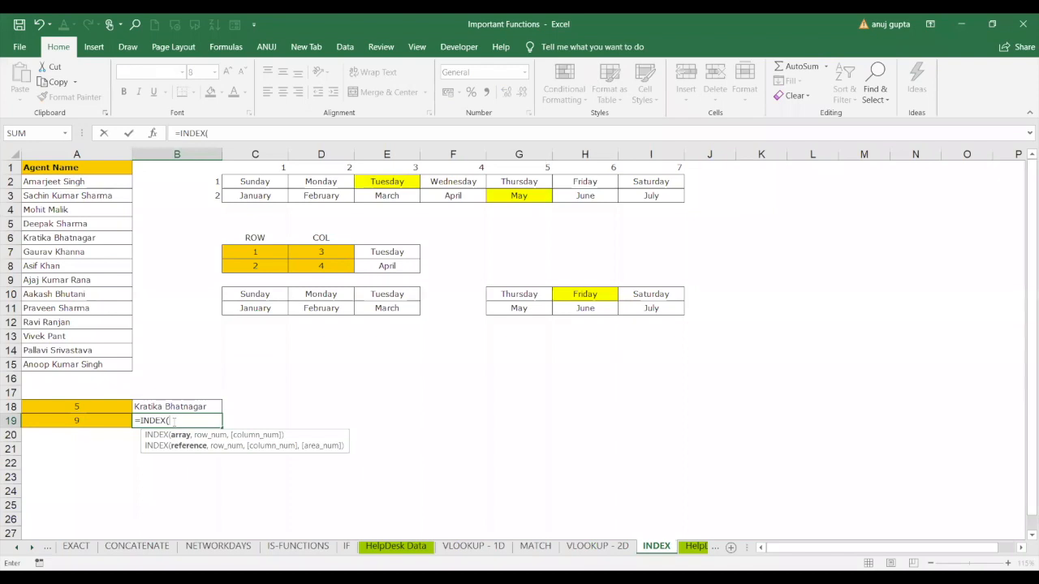
pyautogui.click(95, 186)
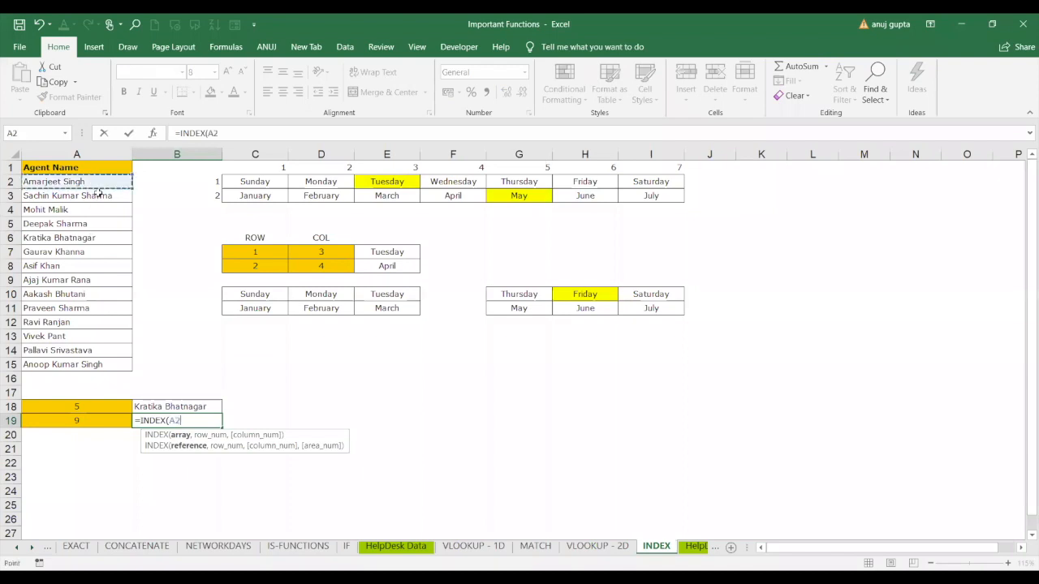
pyautogui.keyDown('shift'); pyautogui.click(92, 362); pyautogui.keyUp('shift')
pyautogui.press('F4')
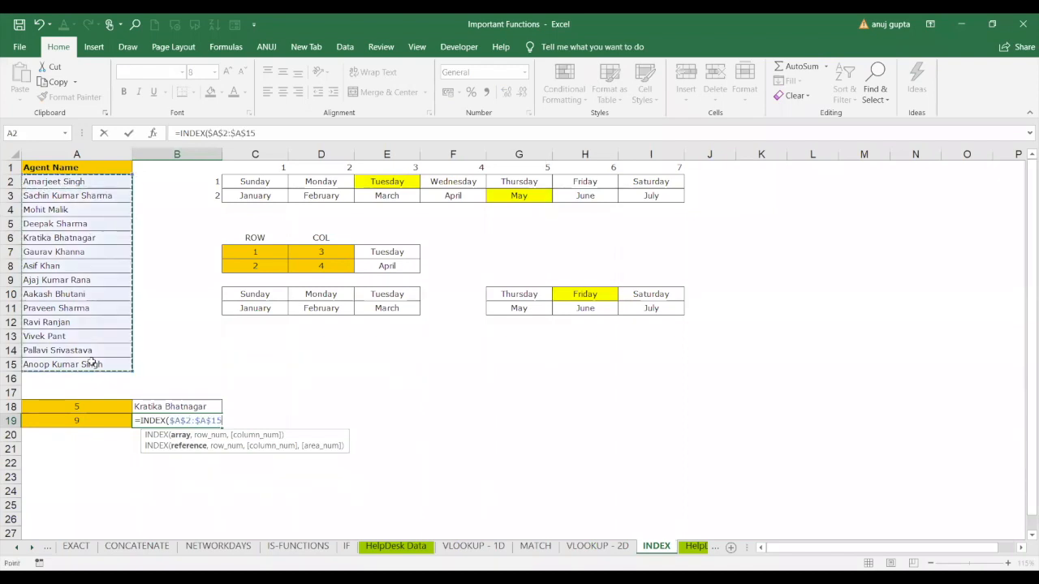
pyautogui.write(',')
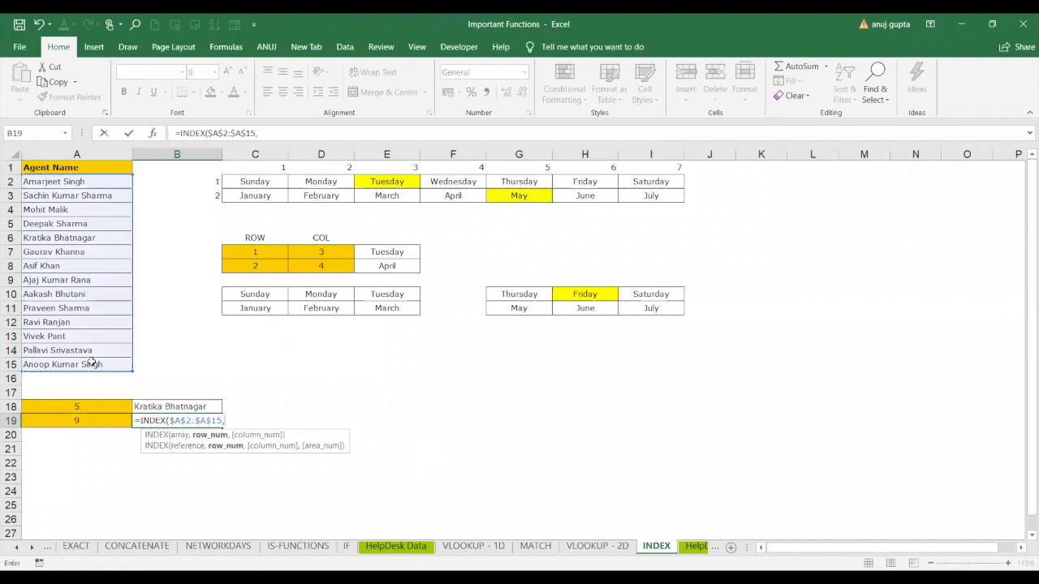
pyautogui.click(68, 419)
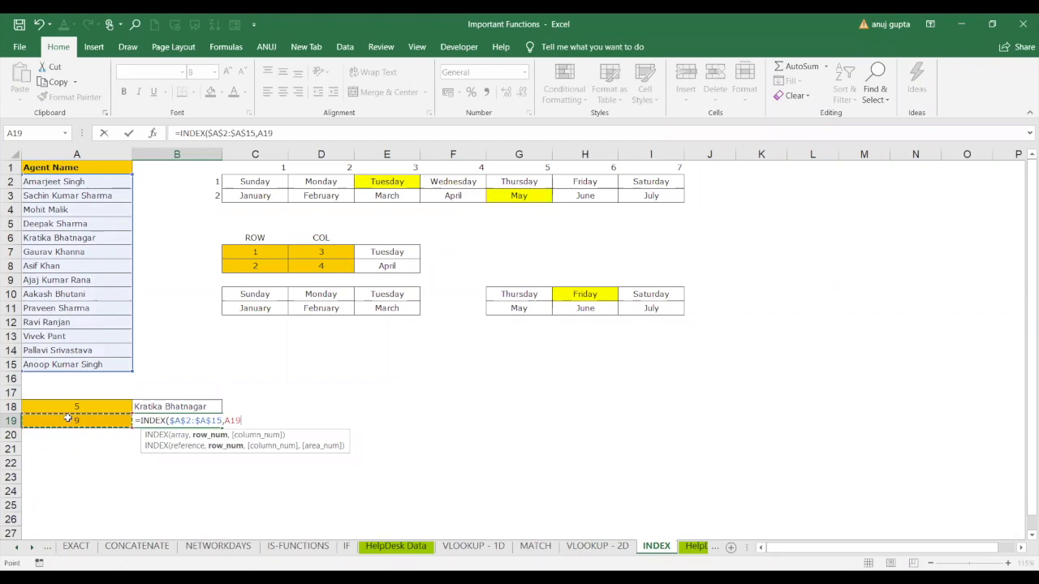
pyautogui.write(',')
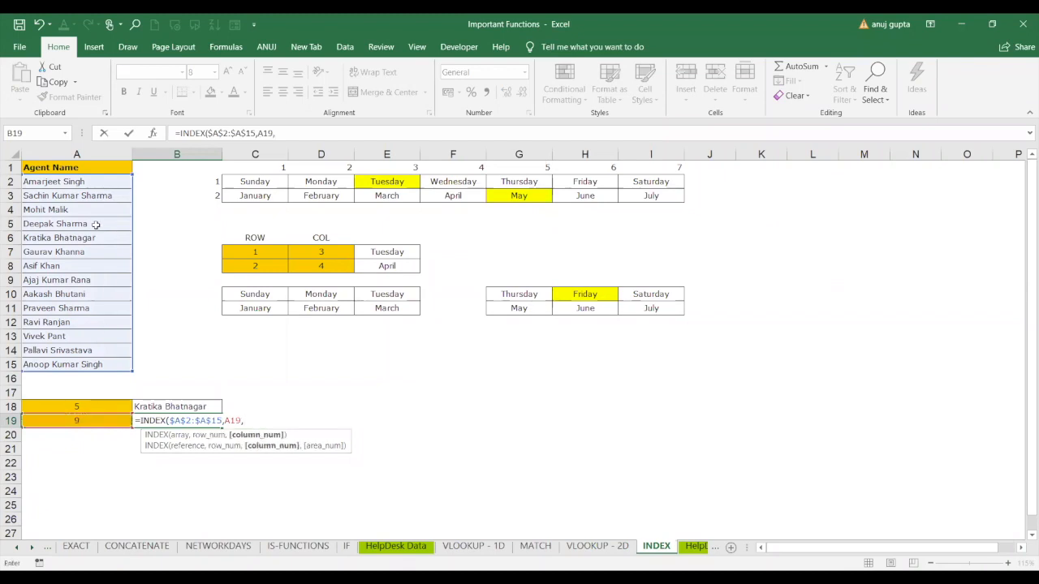
pyautogui.write('1)')
pyautogui.press('Return')
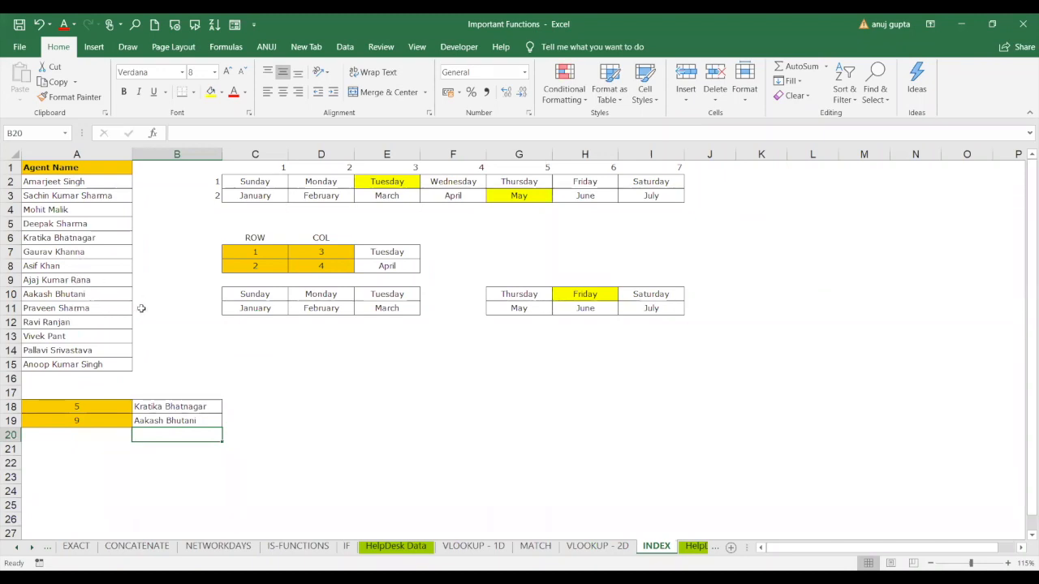
# Step: Change the row number in cell A19 to 4 to test the INDEX formula
pyautogui.click(109, 420)
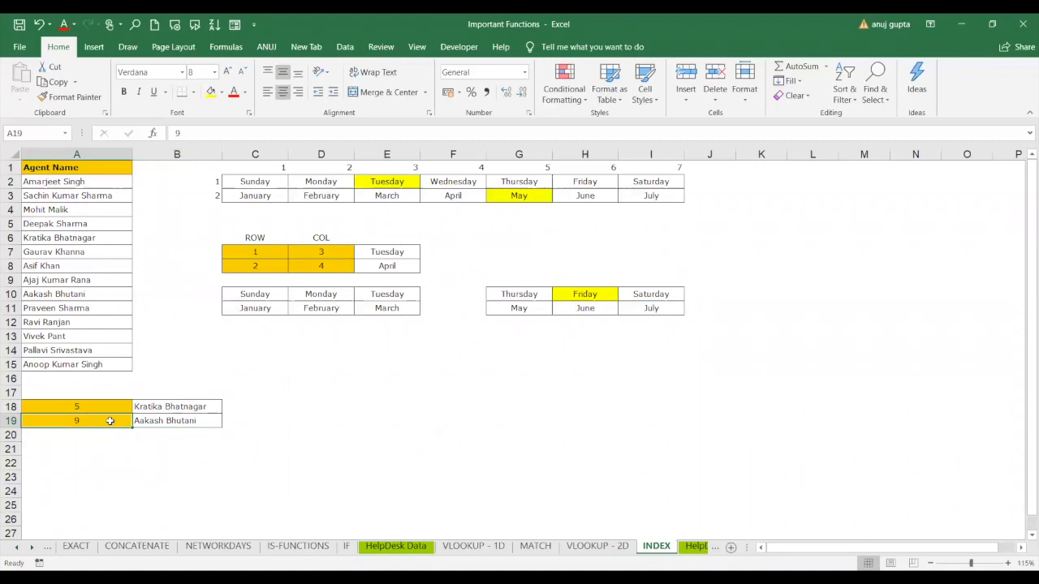
pyautogui.write('4')
pyautogui.press('Return')
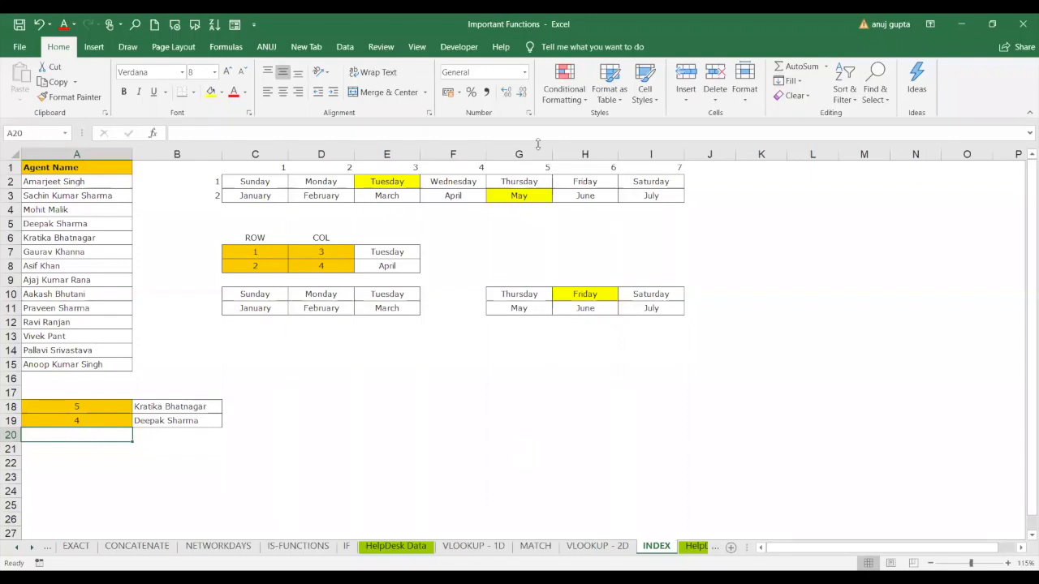
# Step: Review the MATCH examples on the MATCH sheet and return to the INDEX sheet
pyautogui.hotkey('alt', 'Tab')
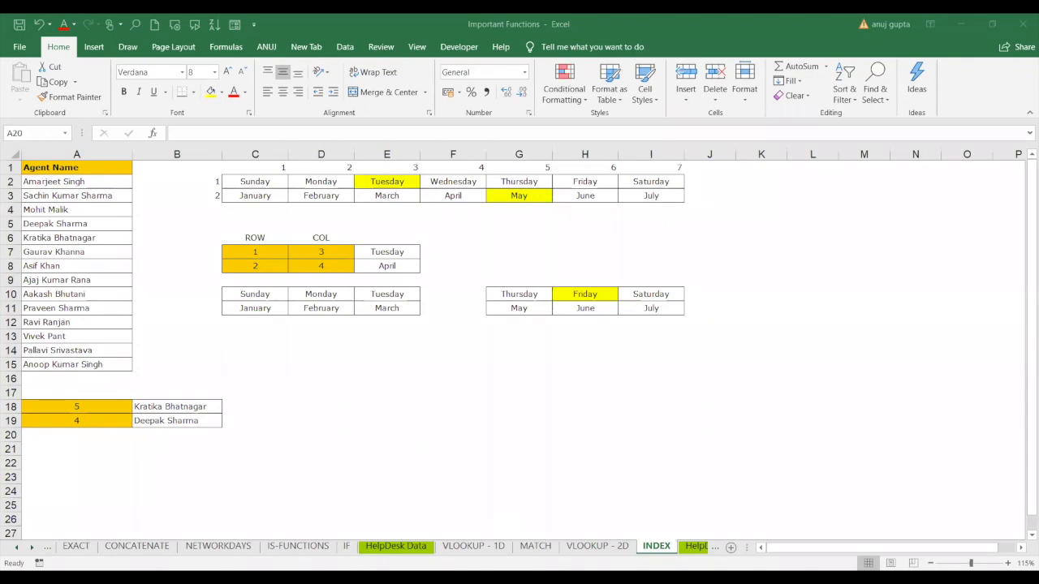
pyautogui.click(537, 550)
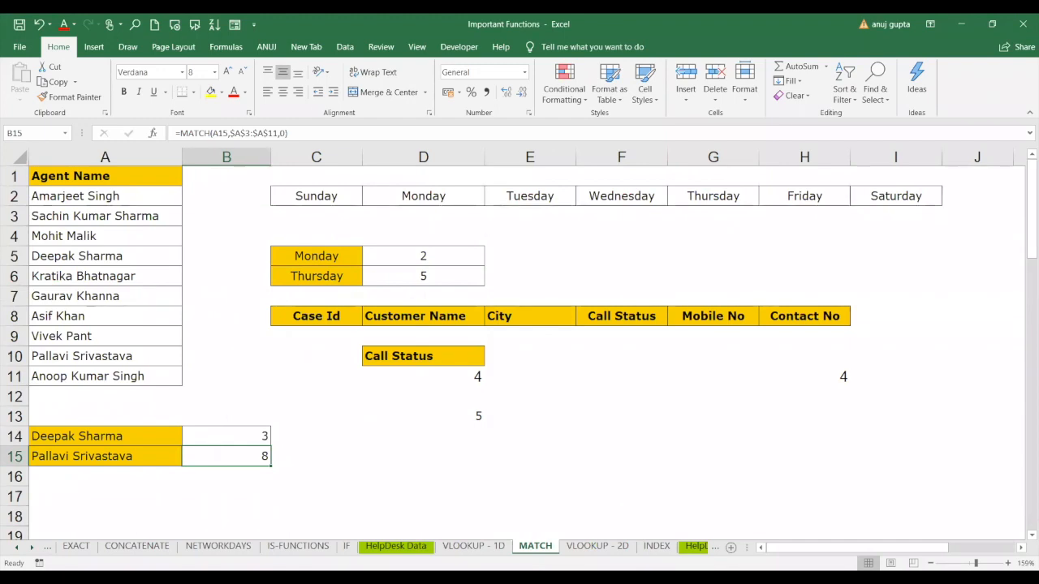
pyautogui.press('Right')
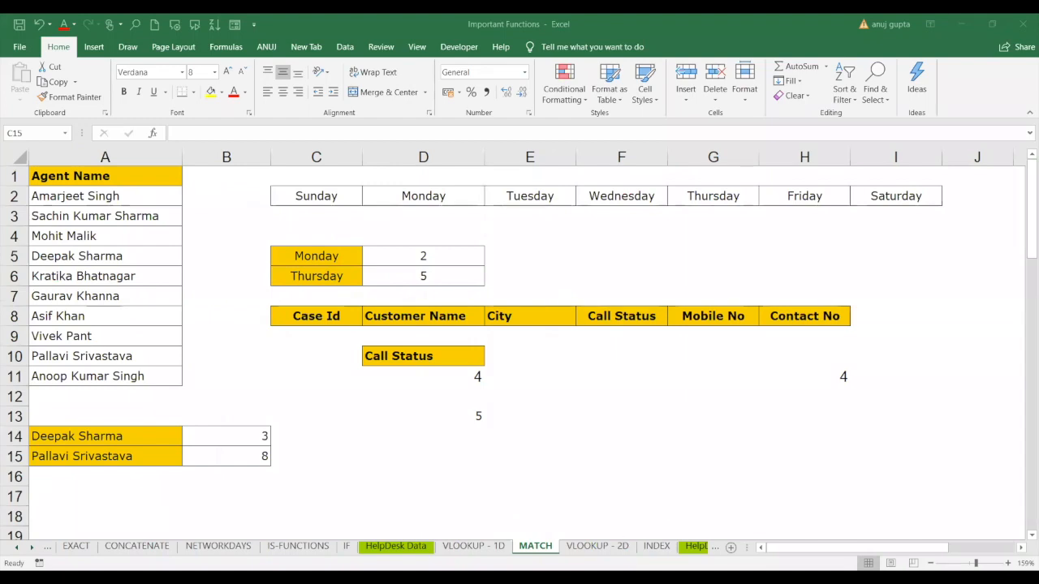
pyautogui.click(658, 547)
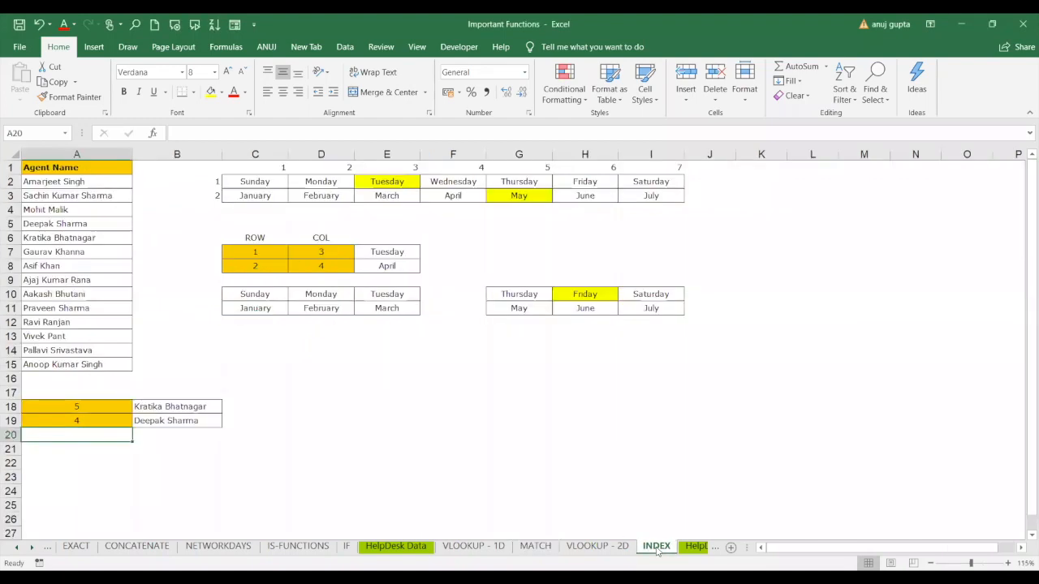
# Step: Clear the existing lookup formulas from B2:E10 on the Reverse LOOKUP sheet and select cell B2
pyautogui.click(696, 547)
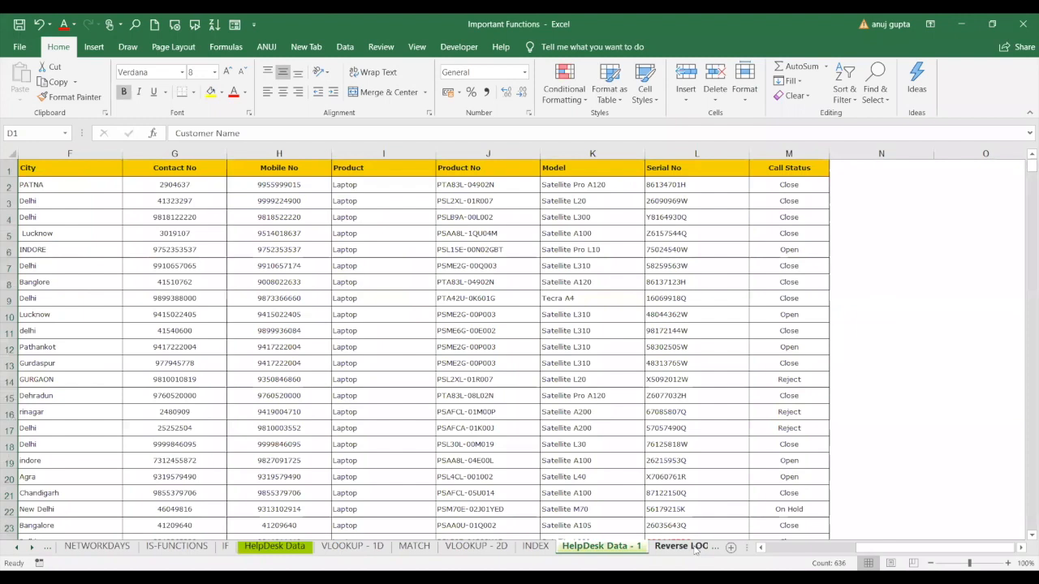
pyautogui.click(690, 548)
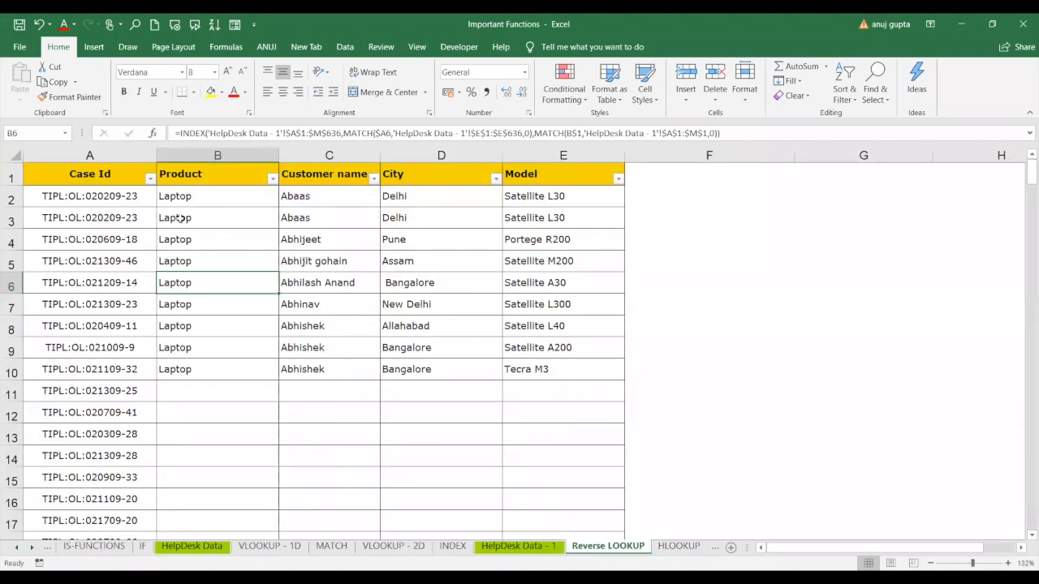
pyautogui.moveTo(204, 204); pyautogui.dragTo(537, 364)
pyautogui.press('Delete')
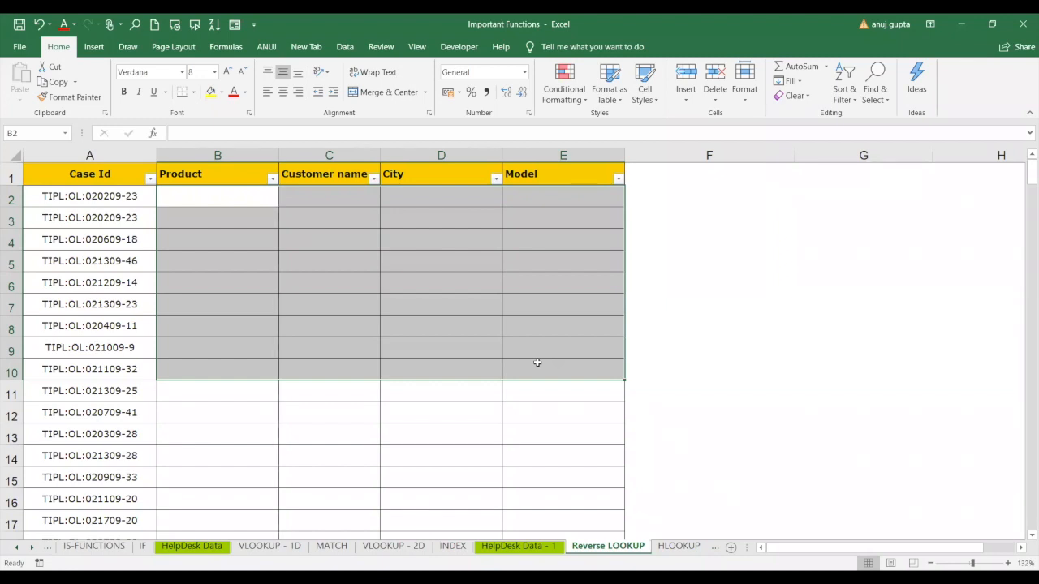
pyautogui.click(219, 258)
pyautogui.click(244, 201)
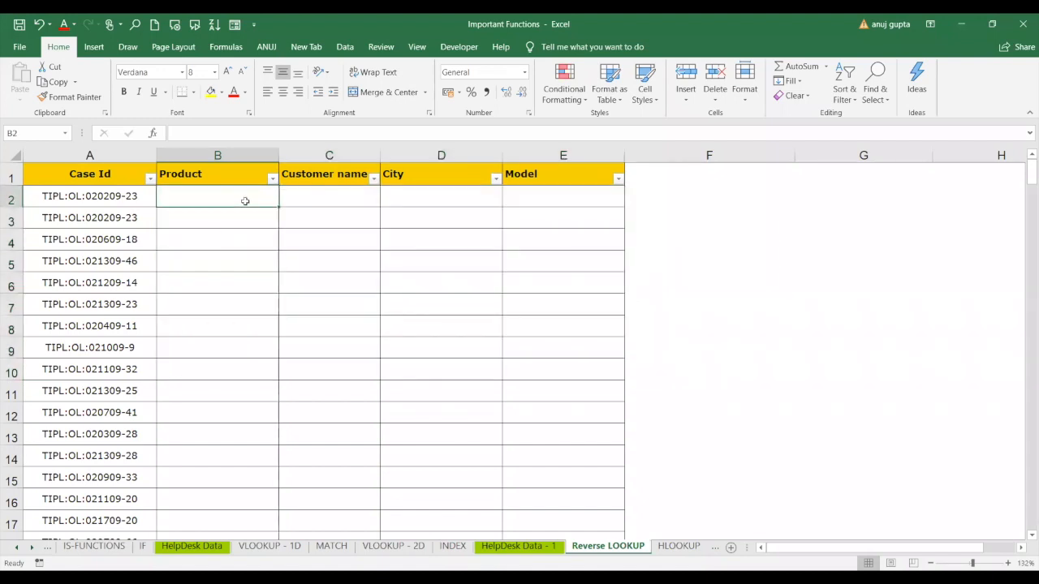
# Step: Examine the columns before and after Case ID on the HelpDesk Data - 1 sheet
pyautogui.click(518, 546)
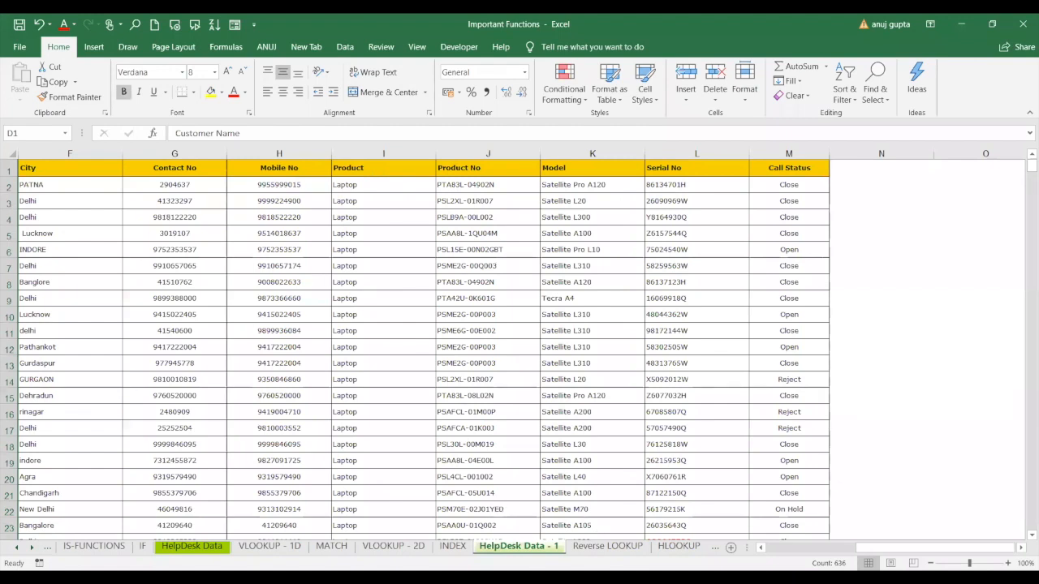
pyautogui.hscroll(-5, 427, 209)
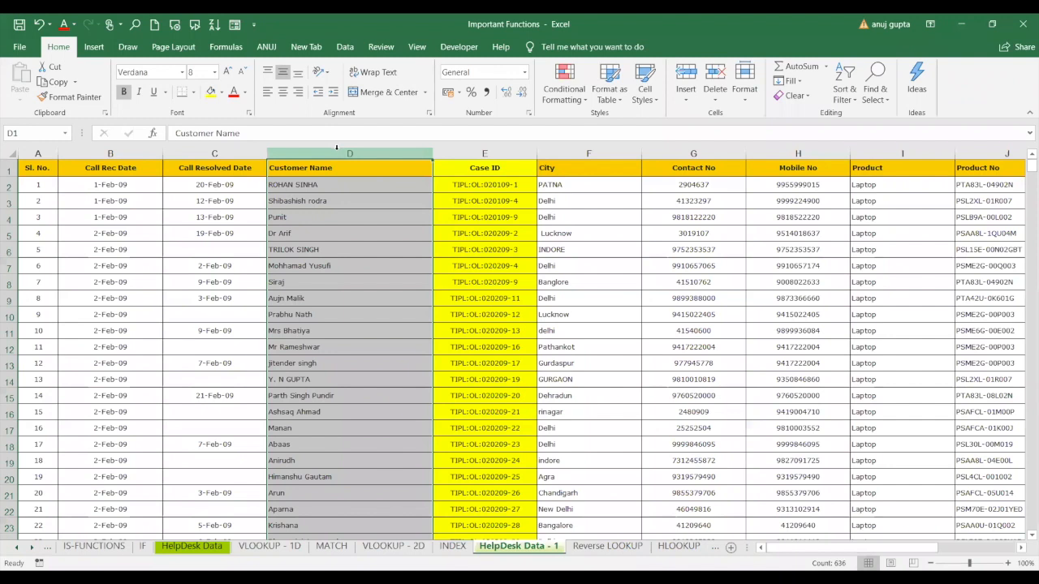
pyautogui.moveTo(337, 151); pyautogui.dragTo(61, 153)
pyautogui.keyDown('ctrl'); pyautogui.click(553, 153); pyautogui.keyUp('ctrl')
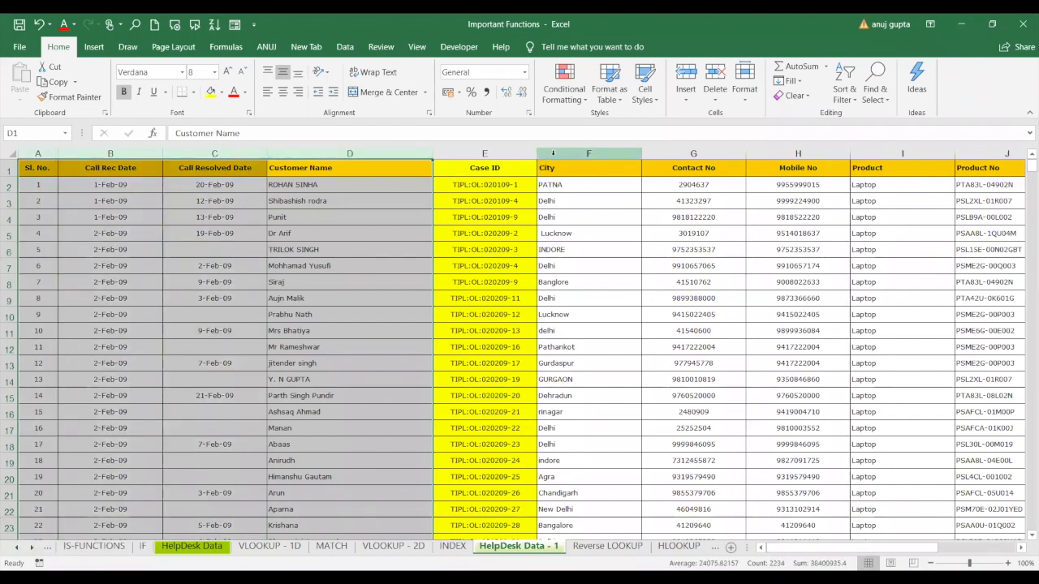
pyautogui.keyDown('shift'); pyautogui.click(796, 156); pyautogui.keyUp('shift')
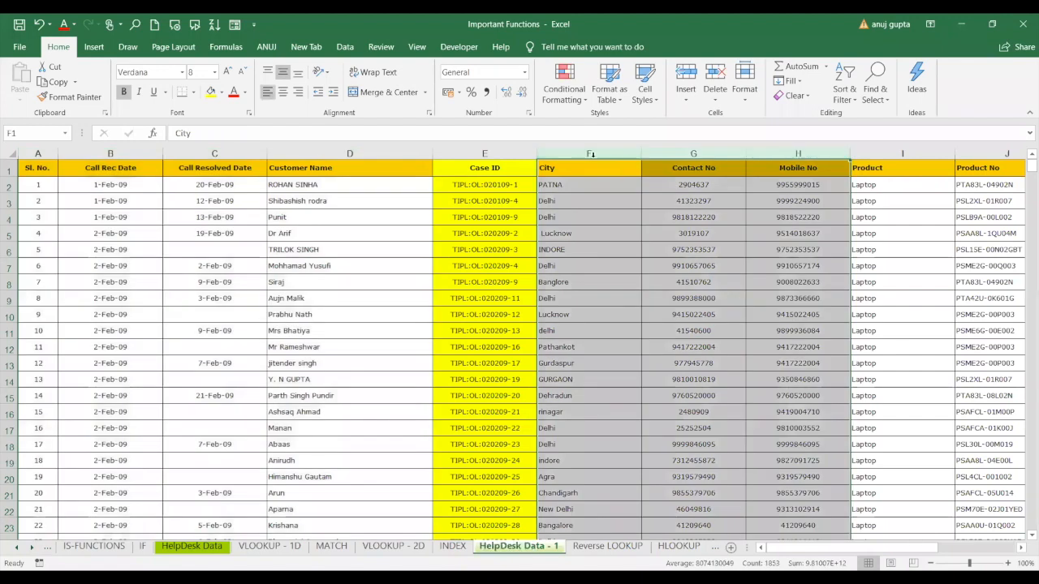
pyautogui.moveTo(523, 156); pyautogui.dragTo(806, 154)
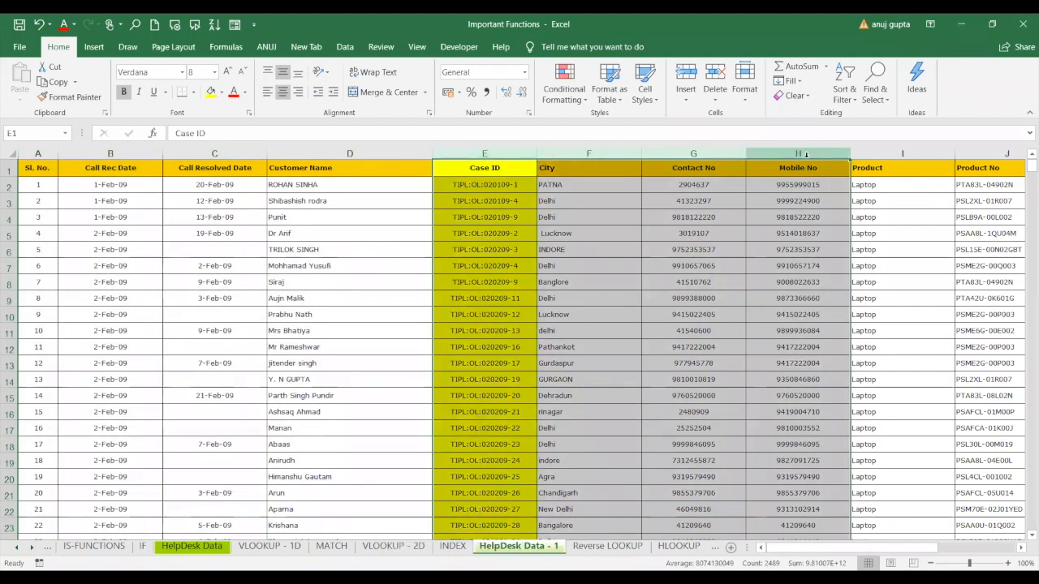
pyautogui.moveTo(283, 165); pyautogui.dragTo(57, 170)
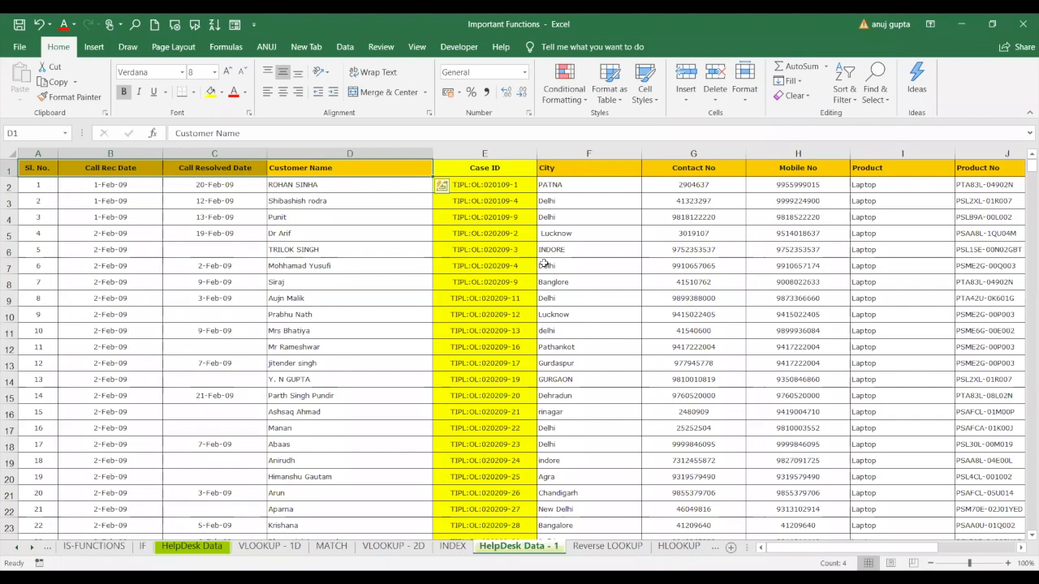
# Step: Examine the remaining HelpDesk Data - 1 columns from Mobile No through Call Status
pyautogui.click(800, 476)
pyautogui.press('Right')
pyautogui.press('Right')
pyautogui.press('Right')
pyautogui.press('Right')
pyautogui.press('Right')
pyautogui.press('Right')
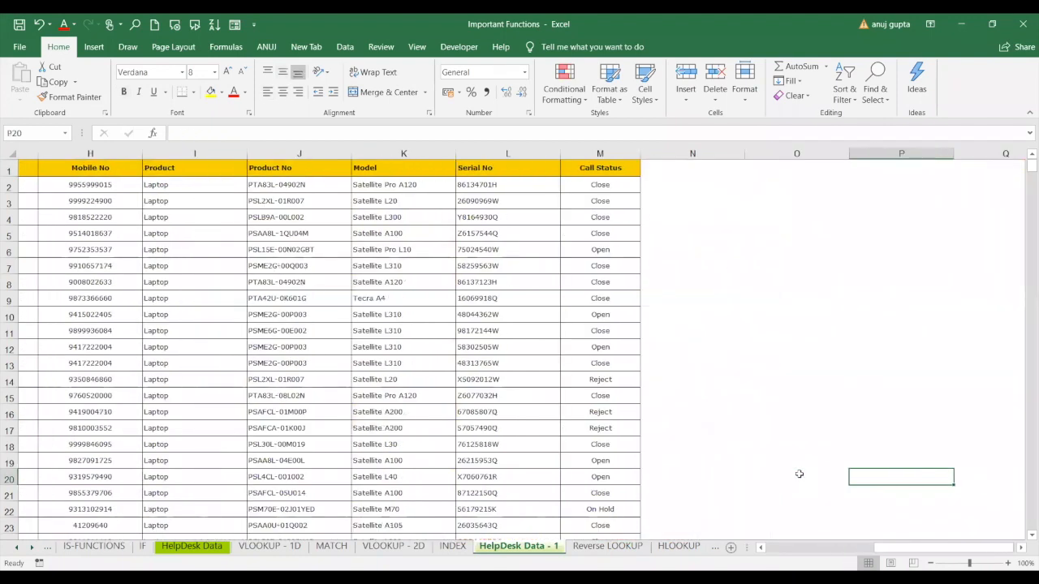
pyautogui.press('Up')
pyautogui.press('Up')
pyautogui.press('Up')
pyautogui.press('Up')
pyautogui.press('Up')
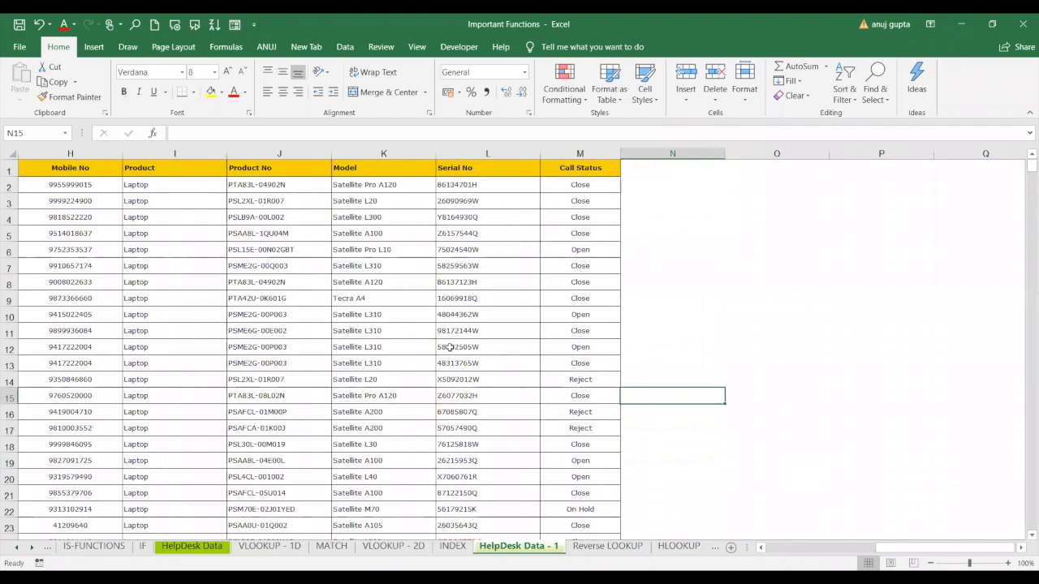
pyautogui.moveTo(96, 166); pyautogui.dragTo(581, 325)
# Step: Start an INDEX formula in cell N11 with the whole help desk table, $A$1:$M$636, as its absolute array
pyautogui.click(685, 326)
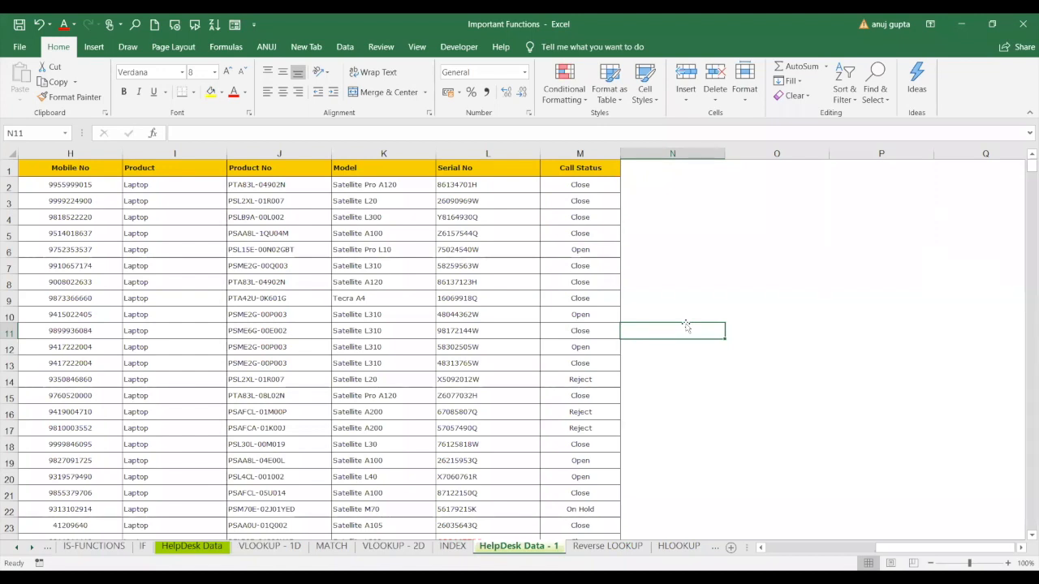
pyautogui.write('=')
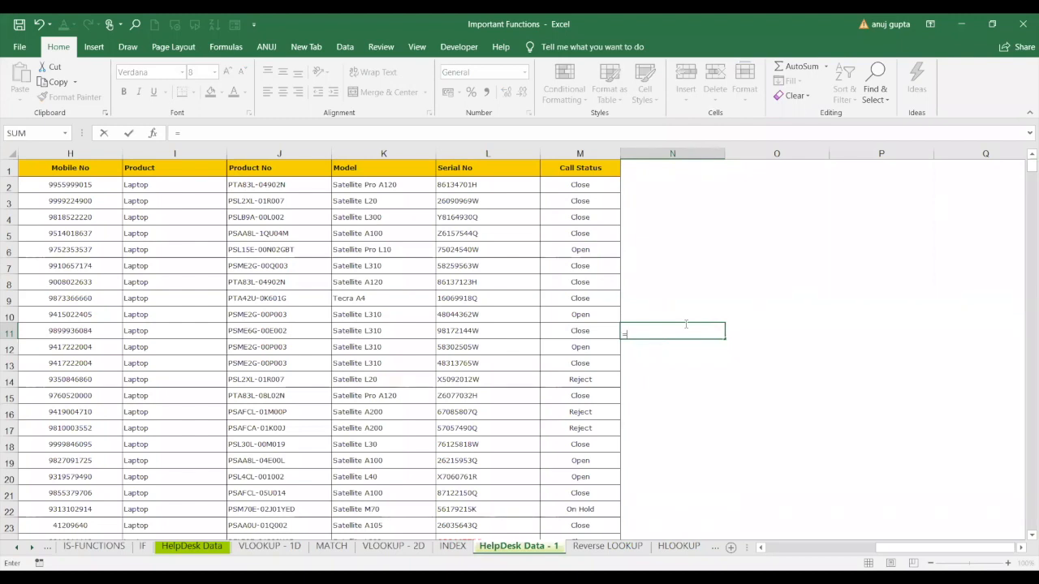
pyautogui.write('INDEX(')
pyautogui.click(41, 189)
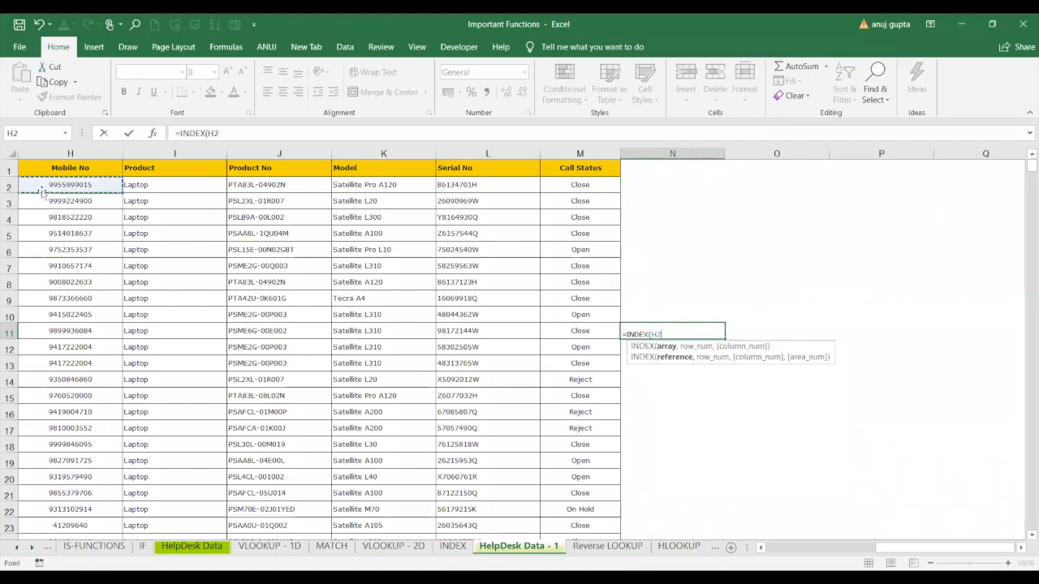
pyautogui.press('Left')
pyautogui.press('Left')
pyautogui.press('Left')
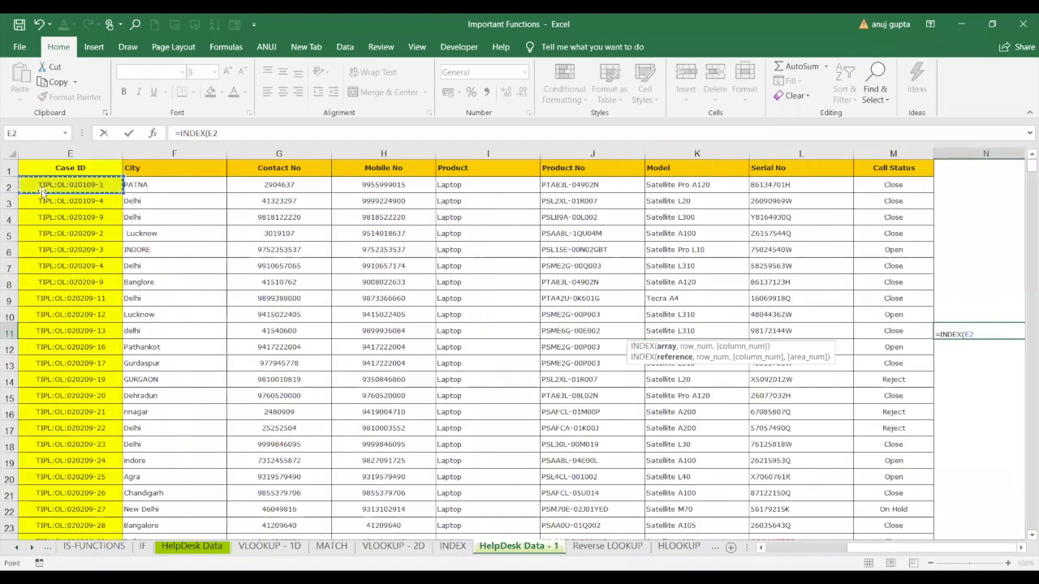
pyautogui.press('Left')
pyautogui.press('Left')
pyautogui.press('Left')
pyautogui.press('Left')
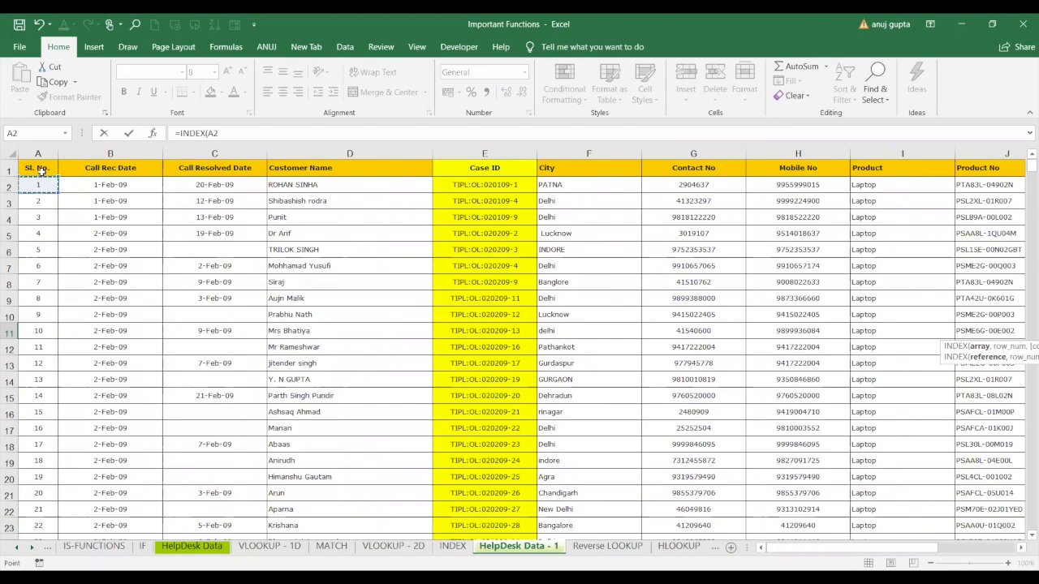
pyautogui.hotkey('ctrl', 'a')
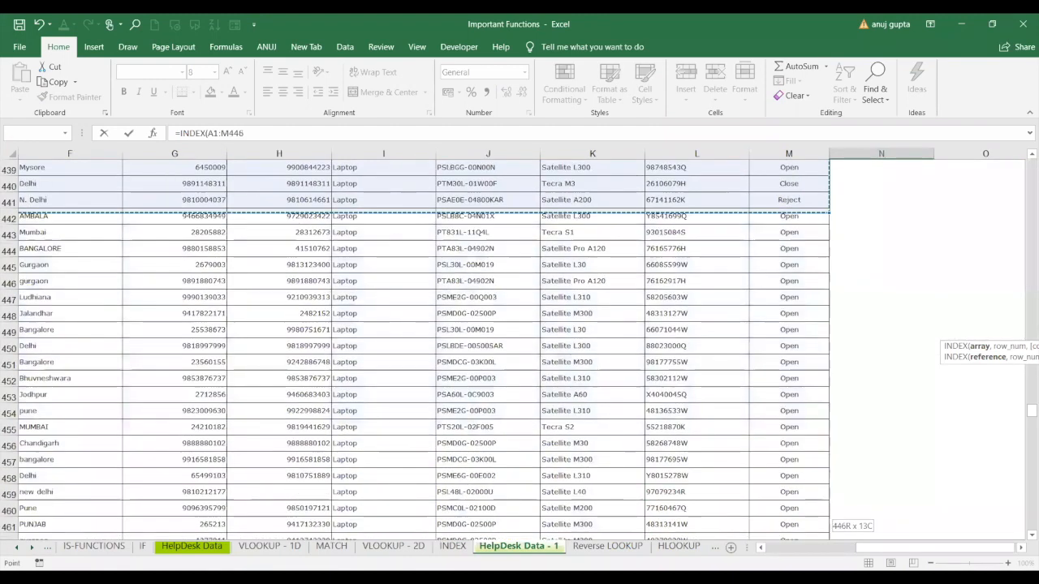
pyautogui.hotkey('shift', 'Down')
pyautogui.hotkey('shift', 'Down')
pyautogui.hotkey('shift', 'Down')
pyautogui.hotkey('shift', 'Down')
pyautogui.hotkey('shift', 'Down')
pyautogui.hotkey('shift', 'Down')
pyautogui.hotkey('shift', 'Down')
pyautogui.hotkey('shift', 'Down')
pyautogui.hotkey('shift', 'Down')
pyautogui.hotkey('shift', 'Down')
pyautogui.hotkey('shift', 'Down')
pyautogui.hotkey('shift', 'Down')
pyautogui.hotkey('shift', 'Down')
pyautogui.hotkey('shift', 'Down')
pyautogui.hotkey('shift', 'Down')
pyautogui.hotkey('shift', 'Down')
pyautogui.hotkey('shift', 'Down')
pyautogui.hotkey('shift', 'Down')
pyautogui.hotkey('shift', 'Down')
pyautogui.hotkey('shift', 'Down')
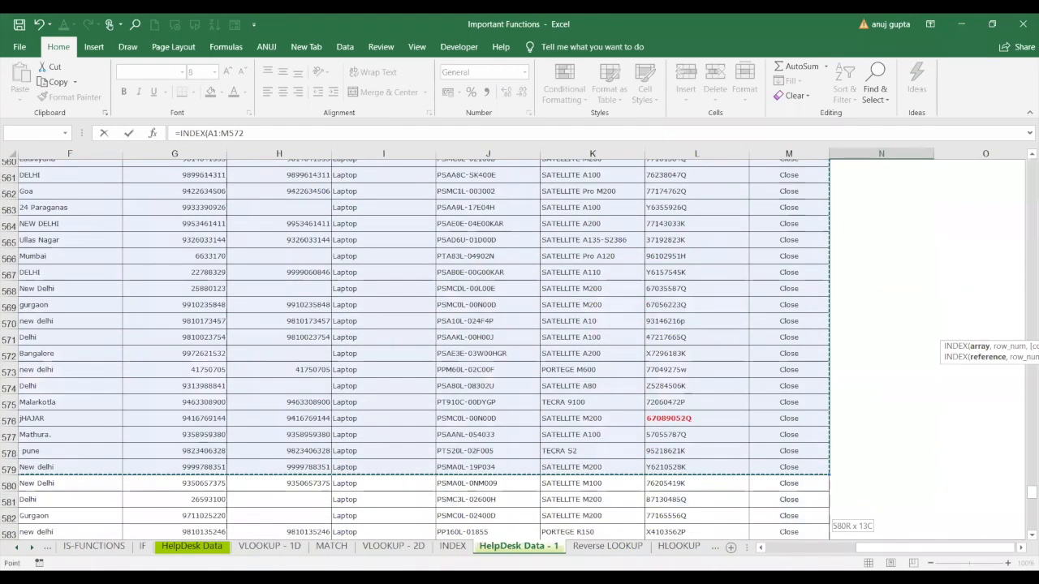
pyautogui.hotkey('shift', 'Down')
pyautogui.hotkey('shift', 'Down')
pyautogui.hotkey('shift', 'Down')
pyautogui.hotkey('shift', 'Down')
pyautogui.hotkey('shift', 'Down')
pyautogui.hotkey('shift', 'Down')
pyautogui.hotkey('shift', 'Down')
pyautogui.hotkey('shift', 'Down')
pyautogui.hotkey('shift', 'Down')
pyautogui.hotkey('shift', 'Down')
pyautogui.hotkey('shift', 'Down')
pyautogui.hotkey('shift', 'Down')
pyautogui.hotkey('shift', 'Down')
pyautogui.hotkey('shift', 'Down')
pyautogui.hotkey('shift', 'Down')
pyautogui.hotkey('shift', 'Down')
pyautogui.hotkey('shift', 'Down')
pyautogui.hotkey('shift', 'Down')
pyautogui.hotkey('shift', 'Down')
pyautogui.hotkey('shift', 'Down')
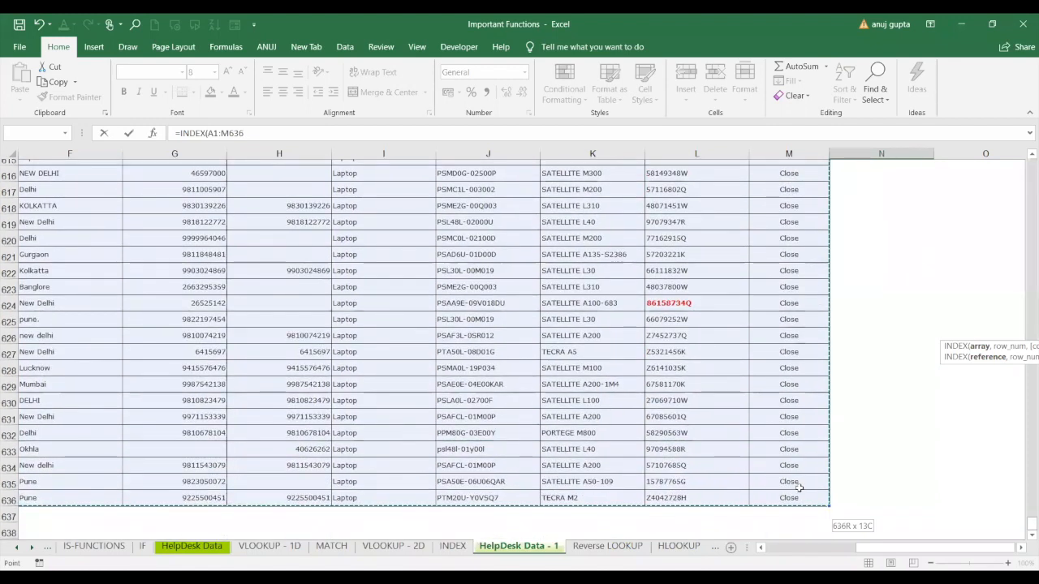
pyautogui.press('F4')
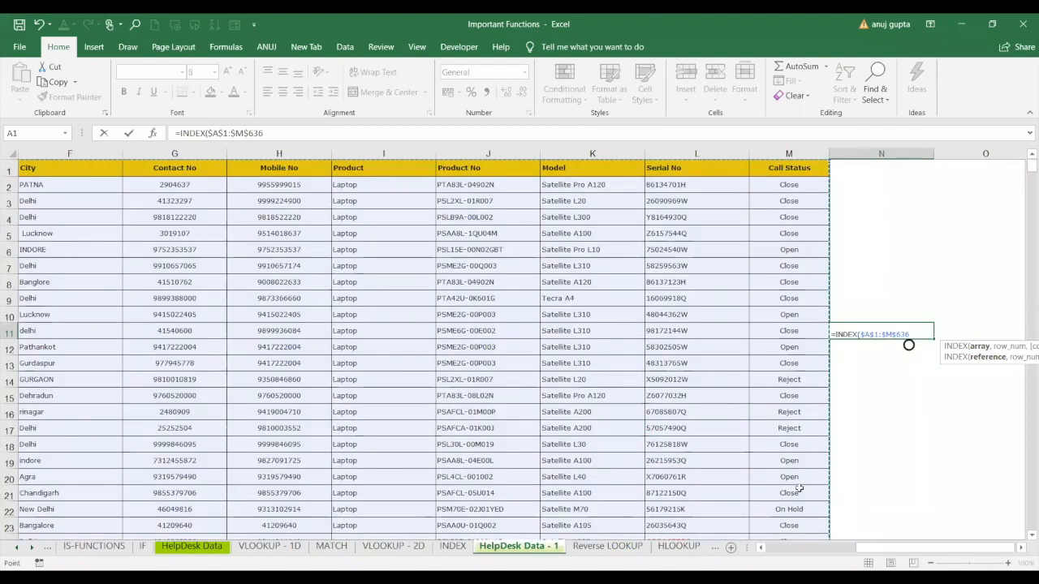
pyautogui.write(',')
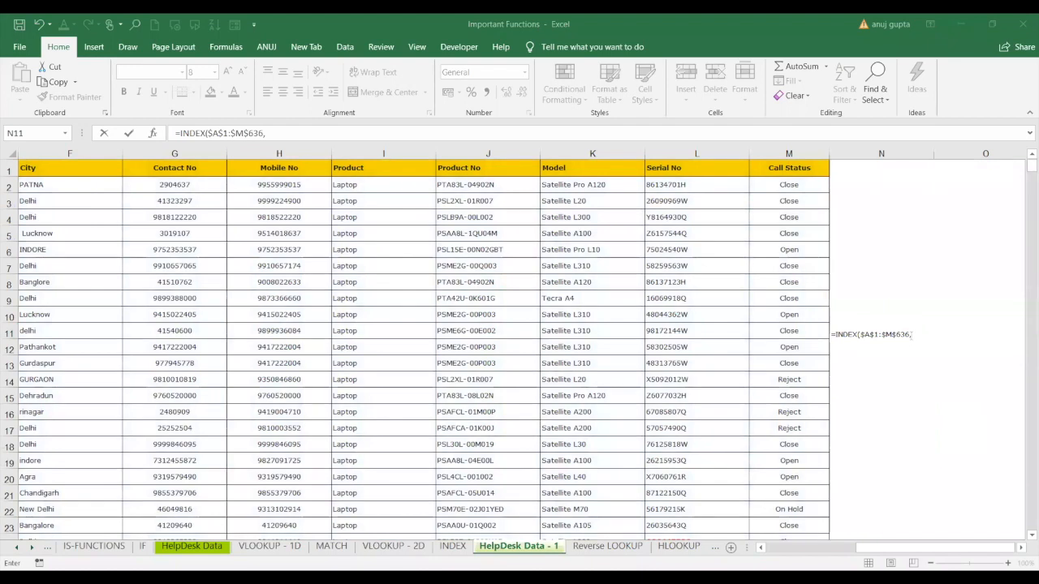
# Step: Complete the INDEX formula in N11 with row number 1 and column number 1, and select the cell to check it
pyautogui.click(911, 335)
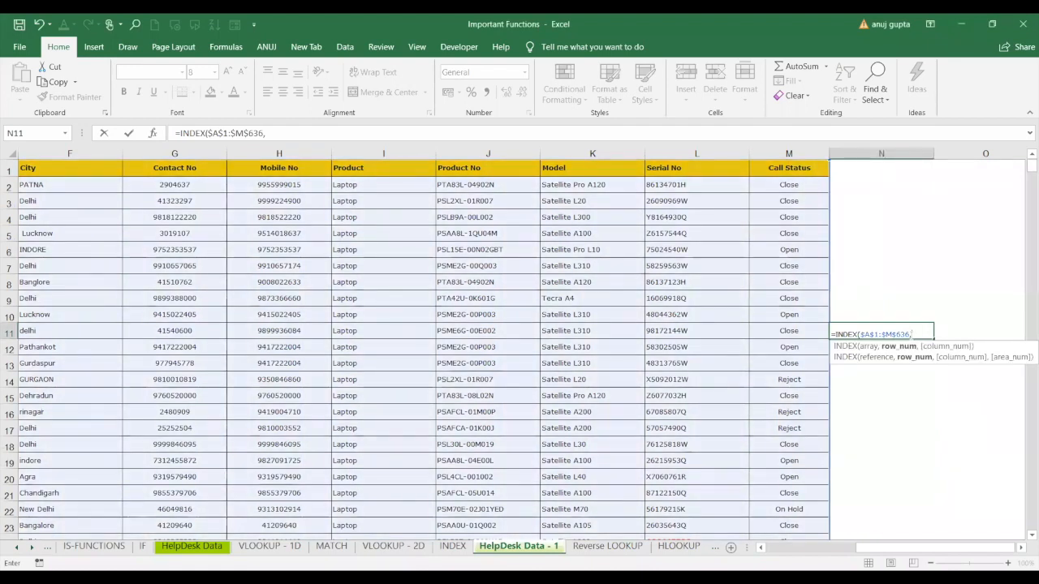
pyautogui.write('1,1)')
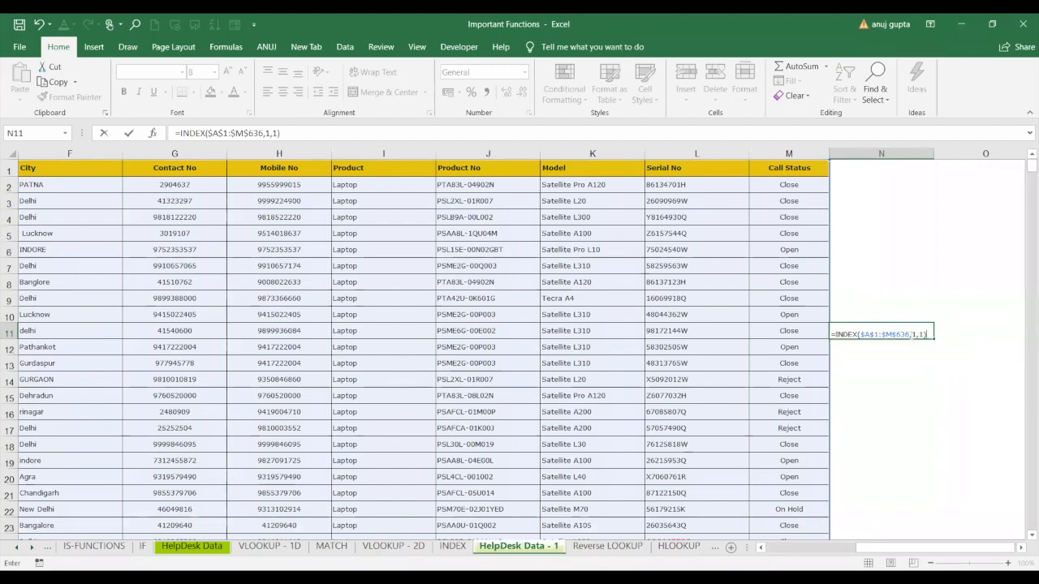
pyautogui.press('Return')
pyautogui.click(858, 334)
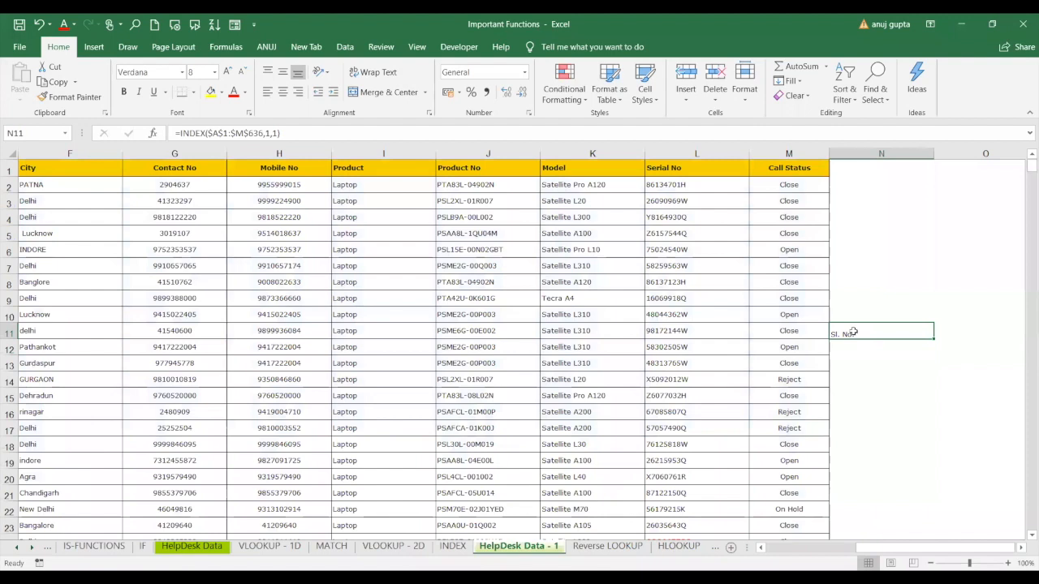
# Step: Examine where row 1 and column A of the help desk table intersect by highlighting each in turn
pyautogui.click(806, 551)
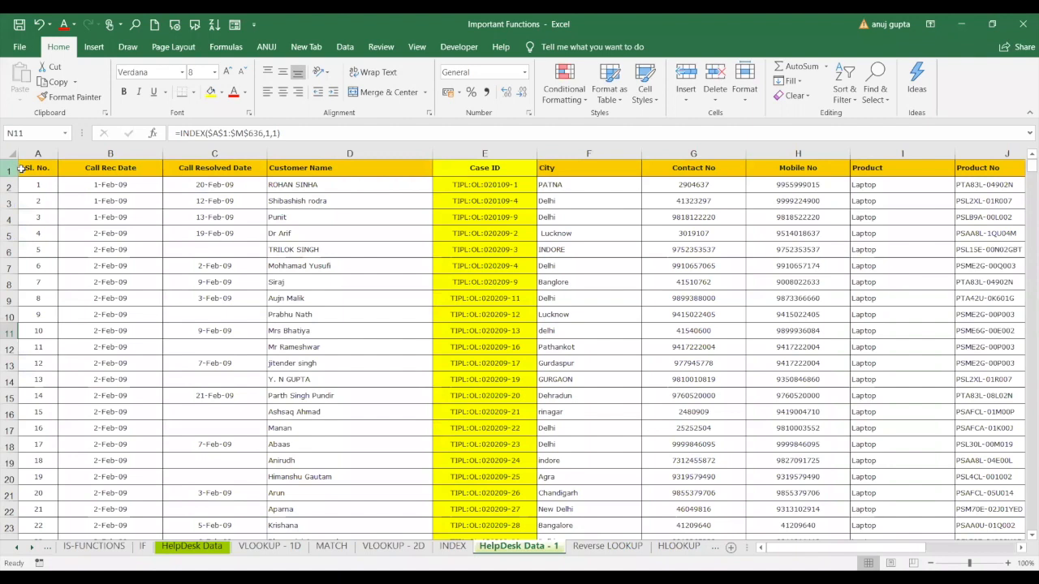
pyautogui.click(10, 170)
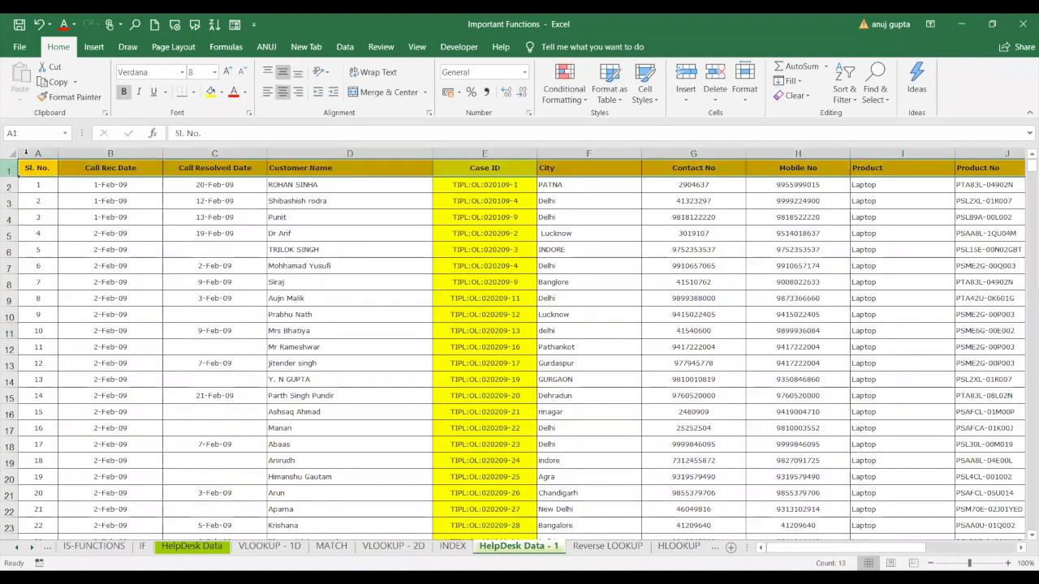
pyautogui.click(26, 152)
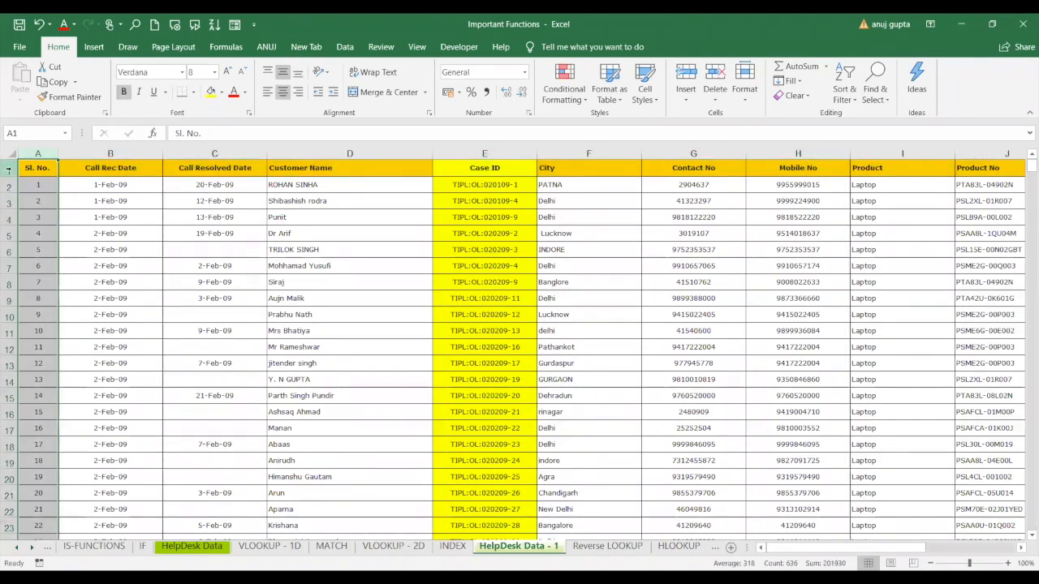
pyautogui.click(9, 171)
pyautogui.click(31, 155)
pyautogui.click(10, 168)
pyautogui.click(32, 154)
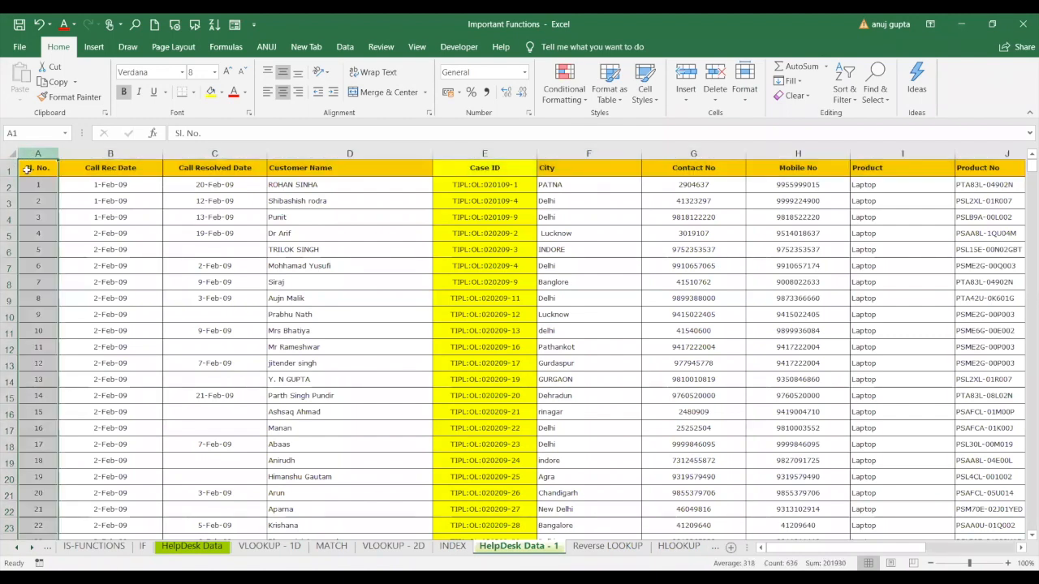
pyautogui.click(9, 168)
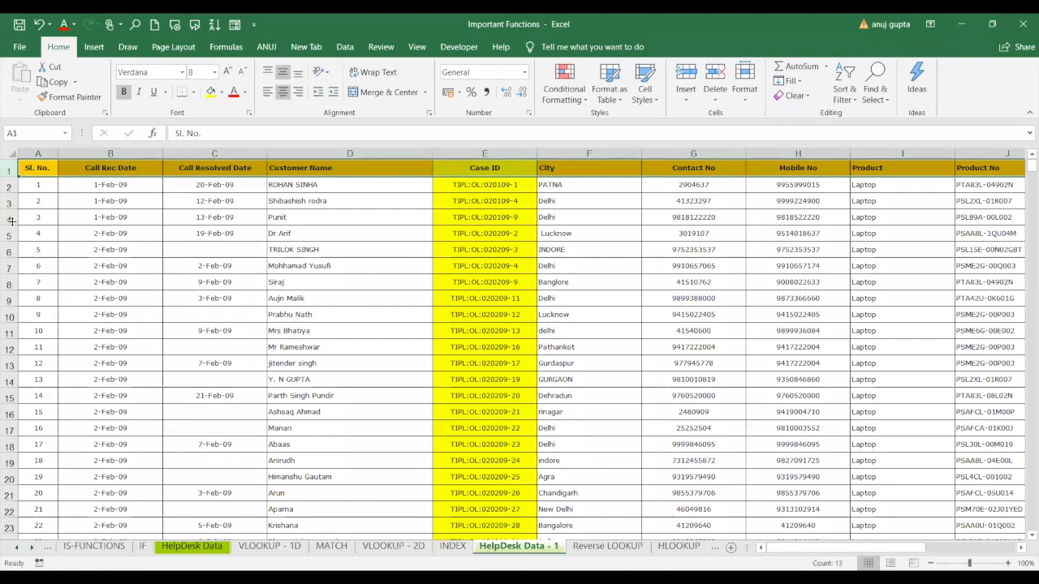
# Step: Examine how row 17 and the Case ID column intersect at cell E17
pyautogui.click(482, 430)
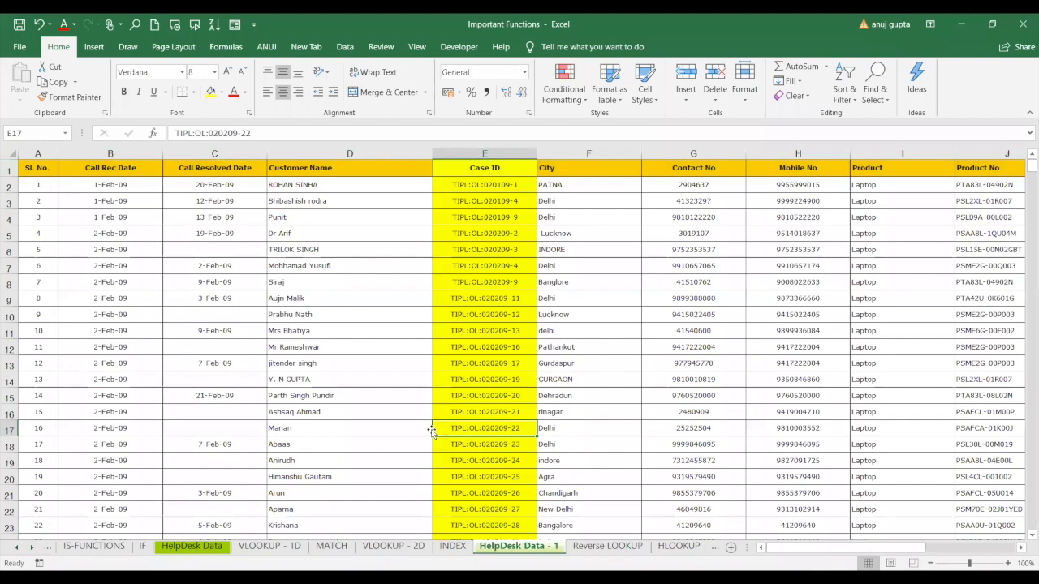
pyautogui.click(10, 430)
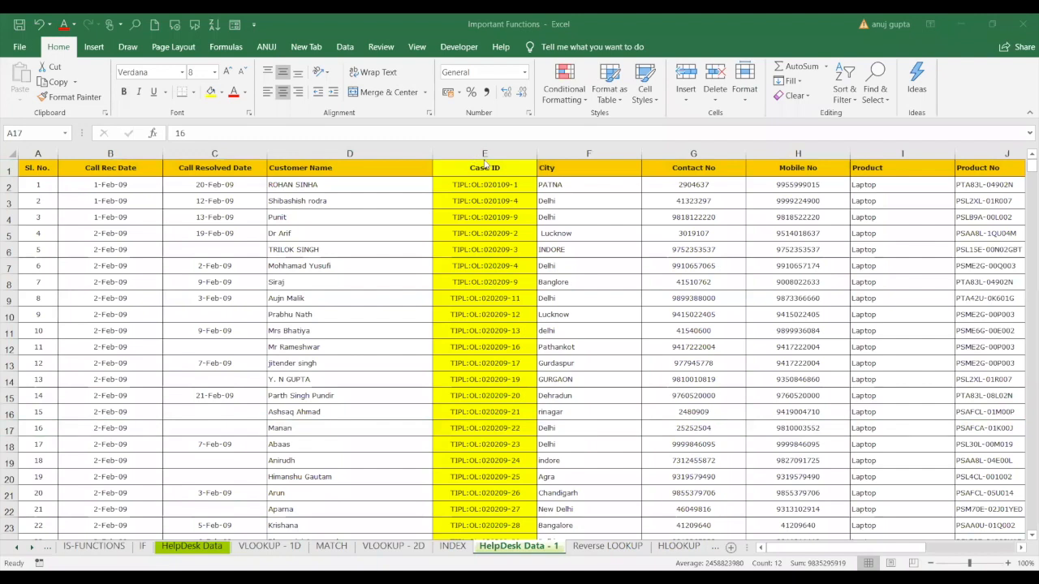
pyautogui.click(487, 153)
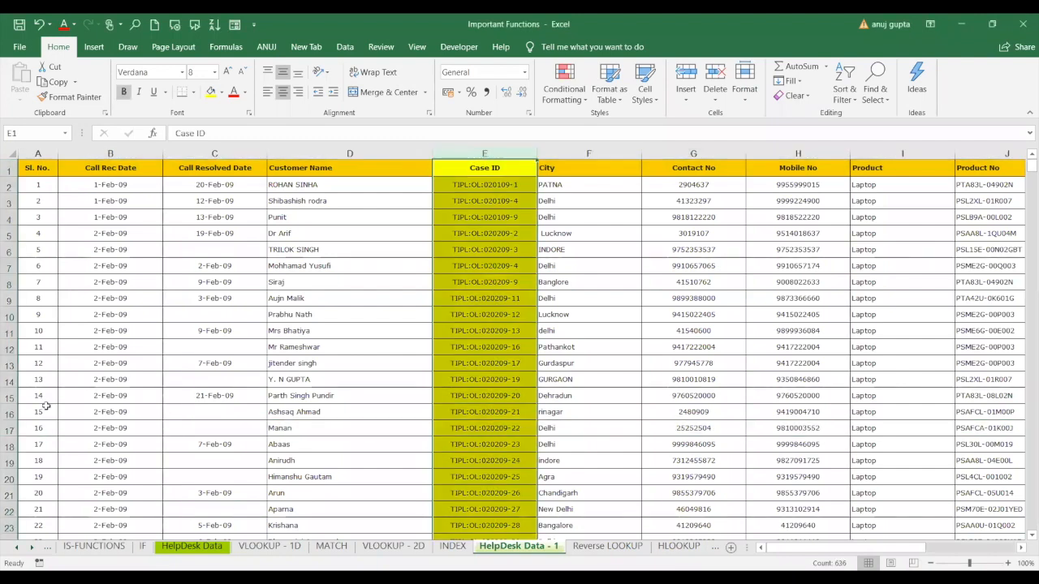
pyautogui.click(461, 428)
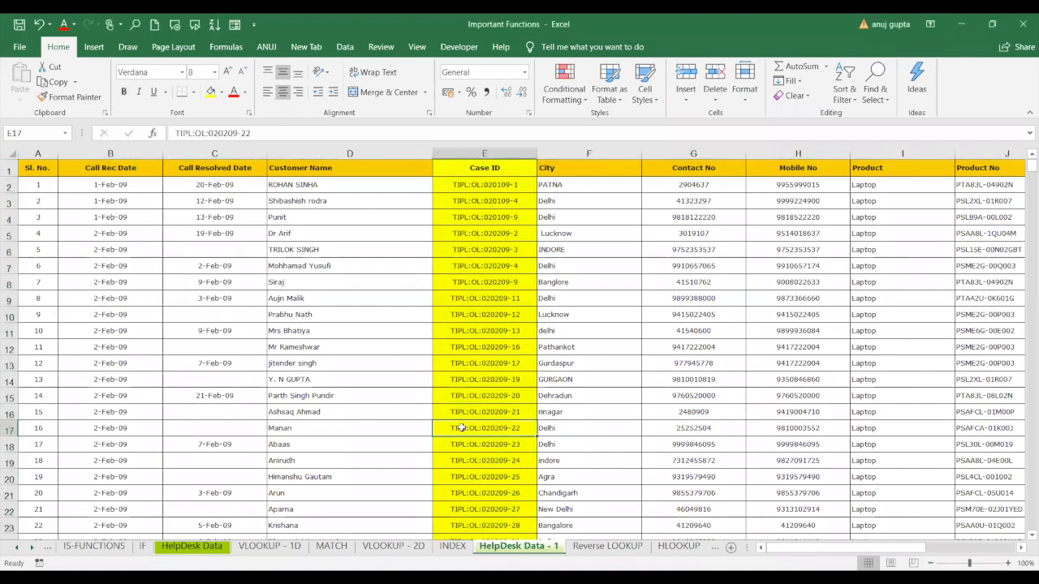
pyautogui.click(499, 147)
pyautogui.click(451, 426)
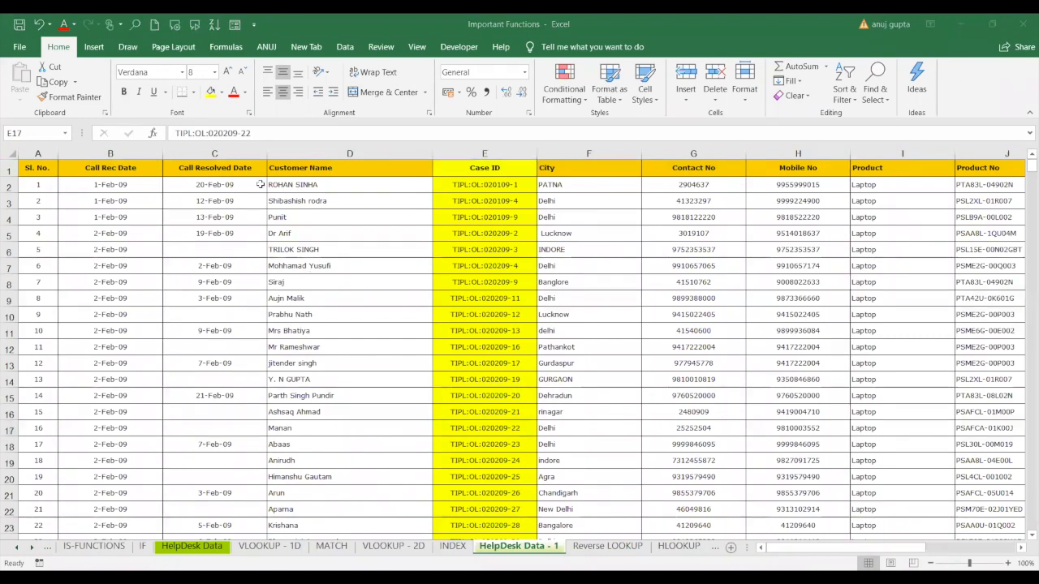
# Step: Go past the table's last column and review the INDEX formula in cell N11
pyautogui.press('Right')
pyautogui.press('Right')
pyautogui.press('Right')
pyautogui.press('Right')
pyautogui.press('Right')
pyautogui.press('Right')
pyautogui.press('Right')
pyautogui.press('Right')
pyautogui.press('Right')
pyautogui.press('Right')
pyautogui.press('Right')
pyautogui.press('Right')
pyautogui.press('Right')
pyautogui.press('Right')
pyautogui.press('Right')
pyautogui.press('Right')
pyautogui.press('Right')
pyautogui.press('Right')
pyautogui.press('Right')
pyautogui.press('Right')
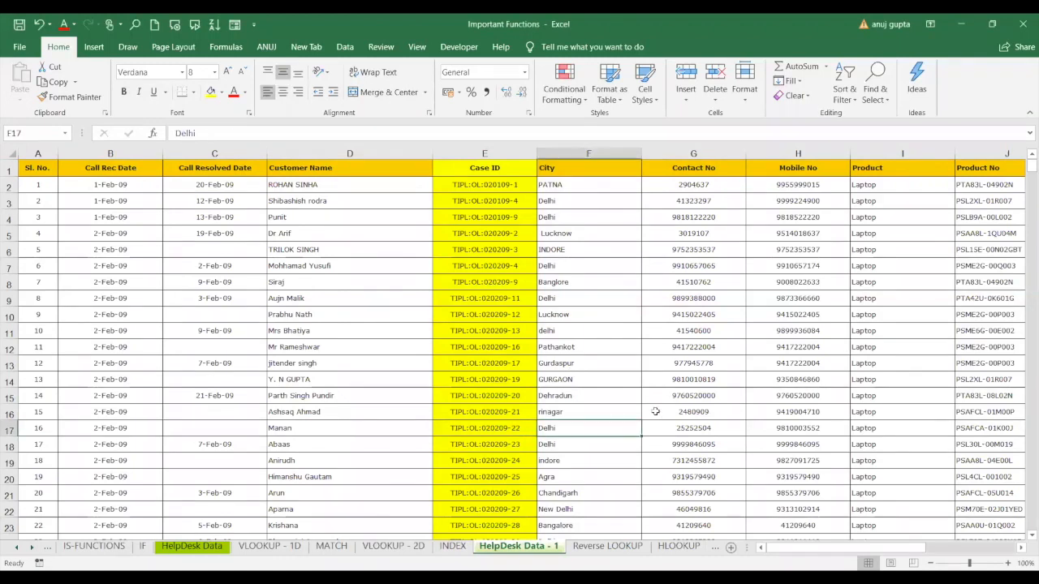
pyautogui.press('Left')
pyautogui.press('Left')
pyautogui.press('Left')
pyautogui.press('Left')
pyautogui.press('Left')
pyautogui.press('Left')
pyautogui.press('Left')
pyautogui.press('Left')
pyautogui.press('Left')
pyautogui.press('Left')
pyautogui.press('Left')
pyautogui.press('Left')
pyautogui.press('Left')
pyautogui.press('Left')
pyautogui.press('Left')
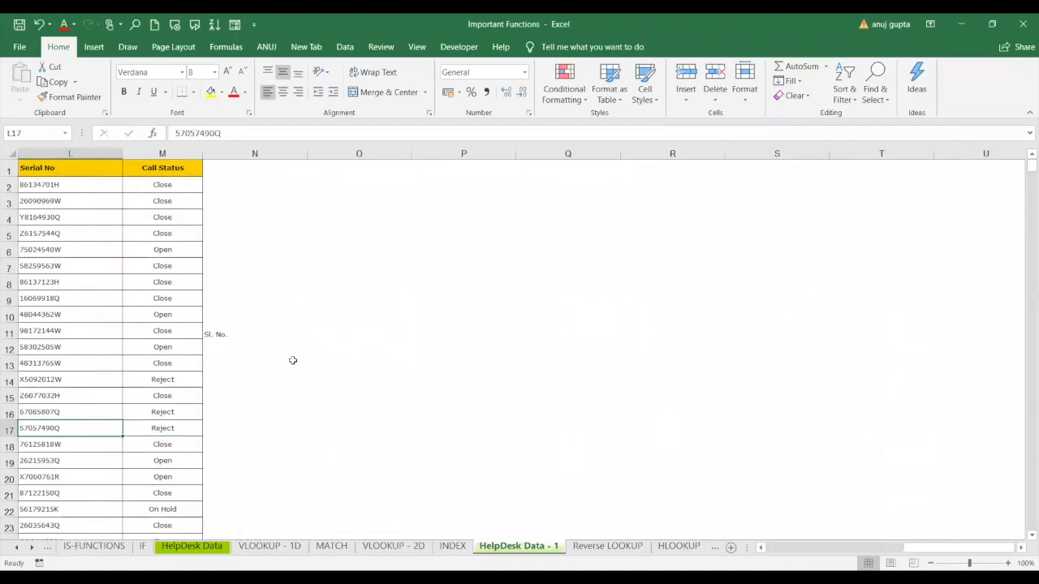
pyautogui.click(213, 334)
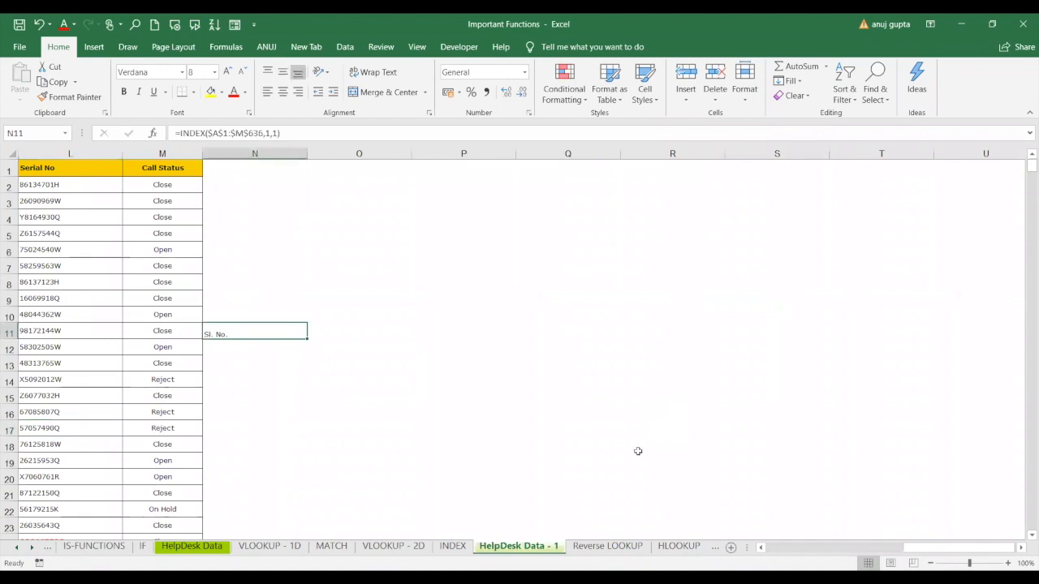
# Step: Start an INDEX formula in B2 of the Reverse LOOKUP sheet with 'HelpDesk Data - 1'!$A$1:$M$636 as its absolute array
pyautogui.click(600, 548)
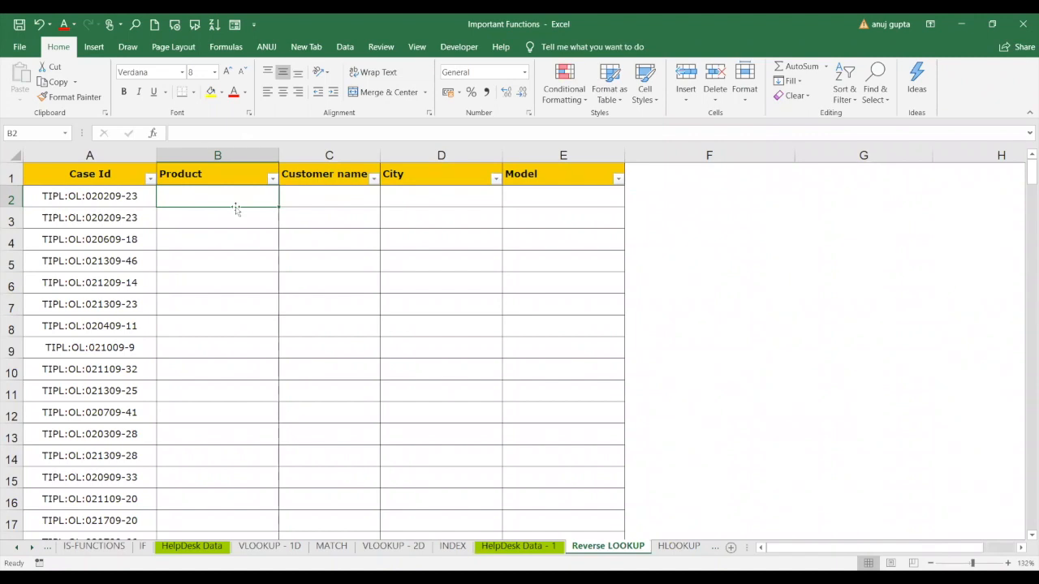
pyautogui.write('=')
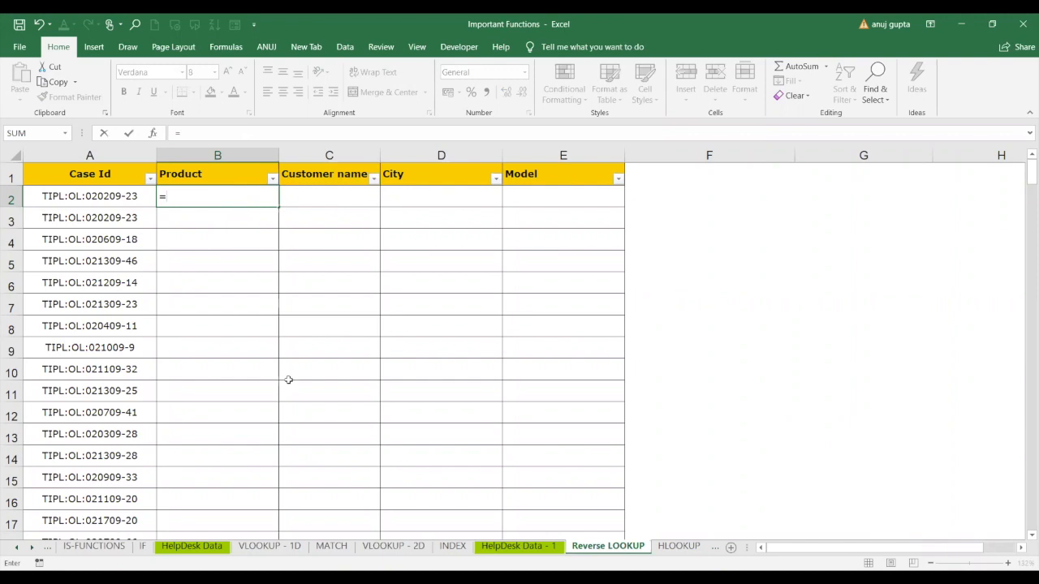
pyautogui.write('INDEX(')
pyautogui.click(520, 549)
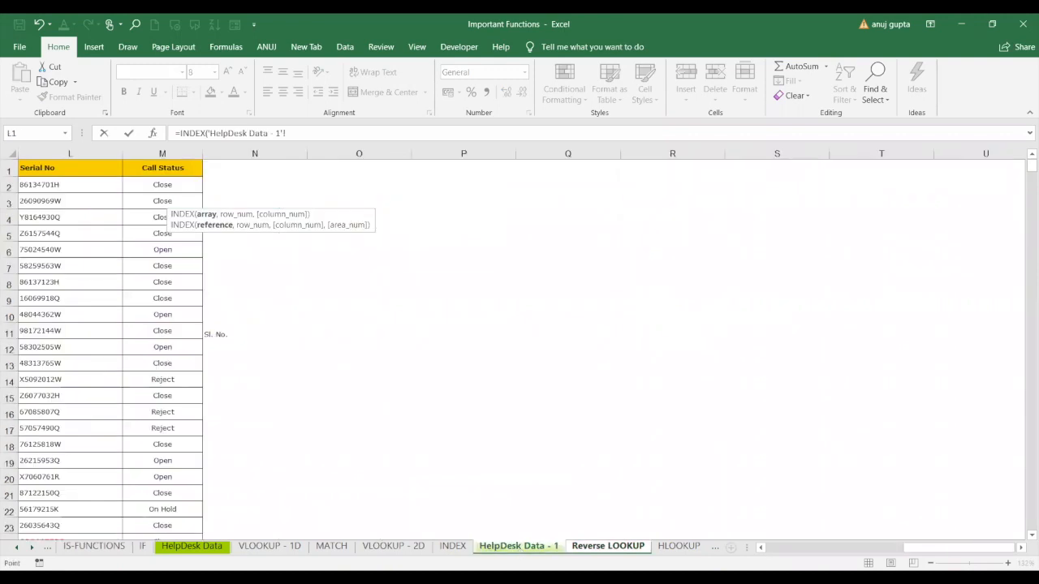
pyautogui.click(775, 550)
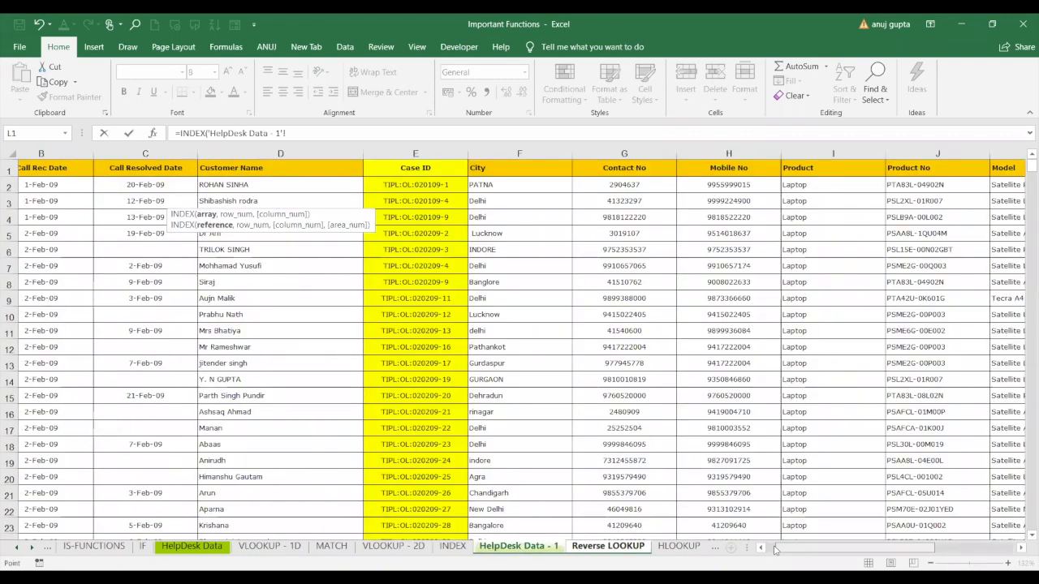
pyautogui.click(761, 549)
pyautogui.click(33, 168)
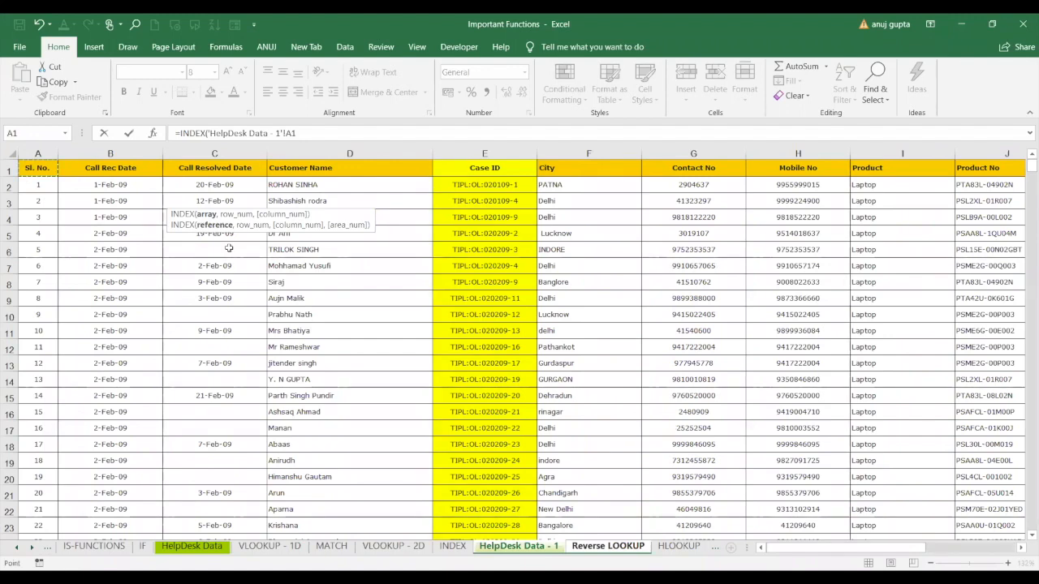
pyautogui.moveTo(37, 168); pyautogui.dragTo(694, 535)
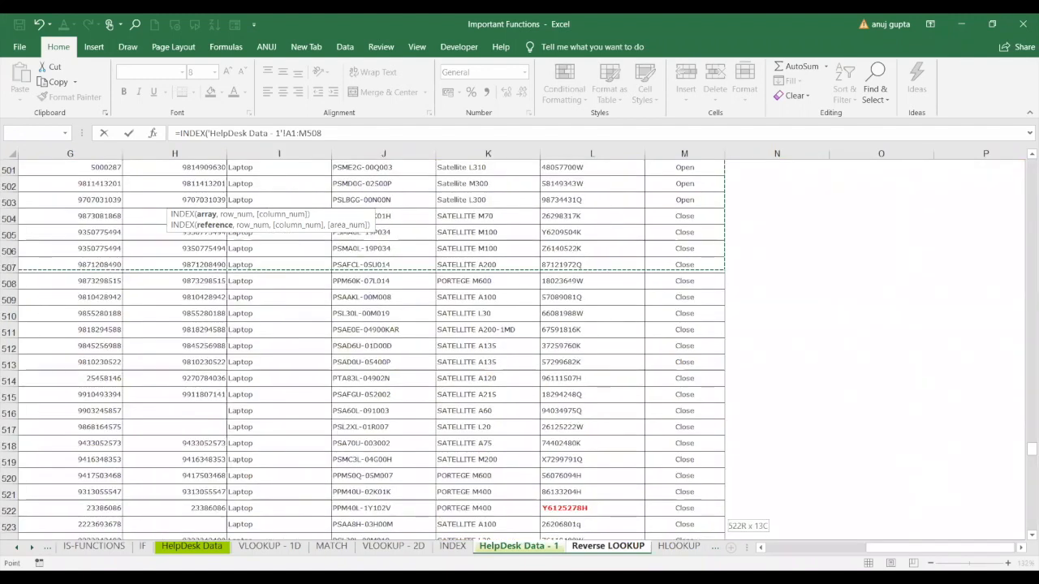
pyautogui.moveTo(694, 535); pyautogui.dragTo(696, 503)
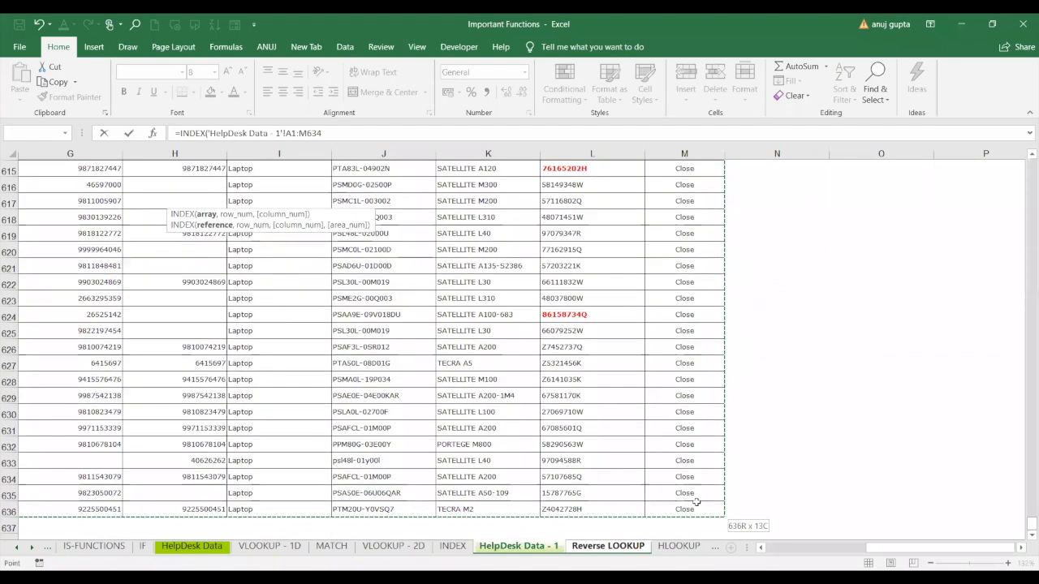
pyautogui.press('F4')
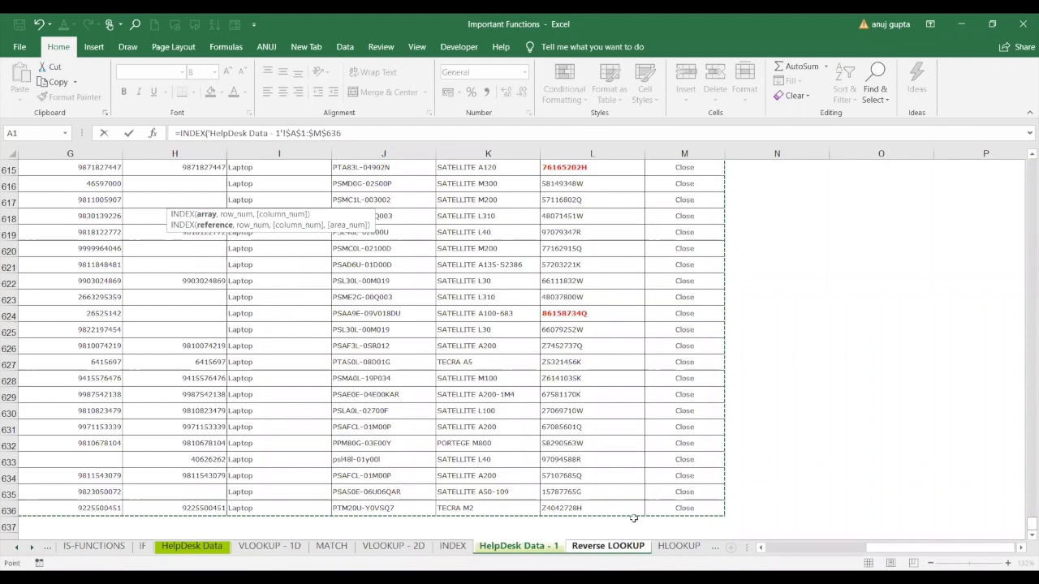
pyautogui.write(',')
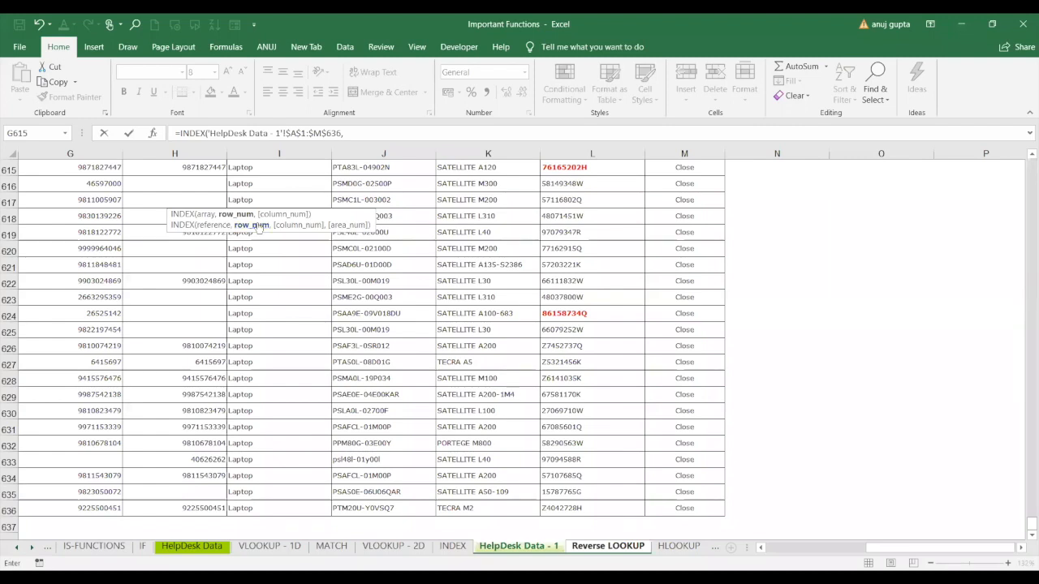
# Step: Nest a MATCH function as the INDEX row number, with 'Reverse LOOKUP'!$A2 as its lookup value
pyautogui.write('MATCH')
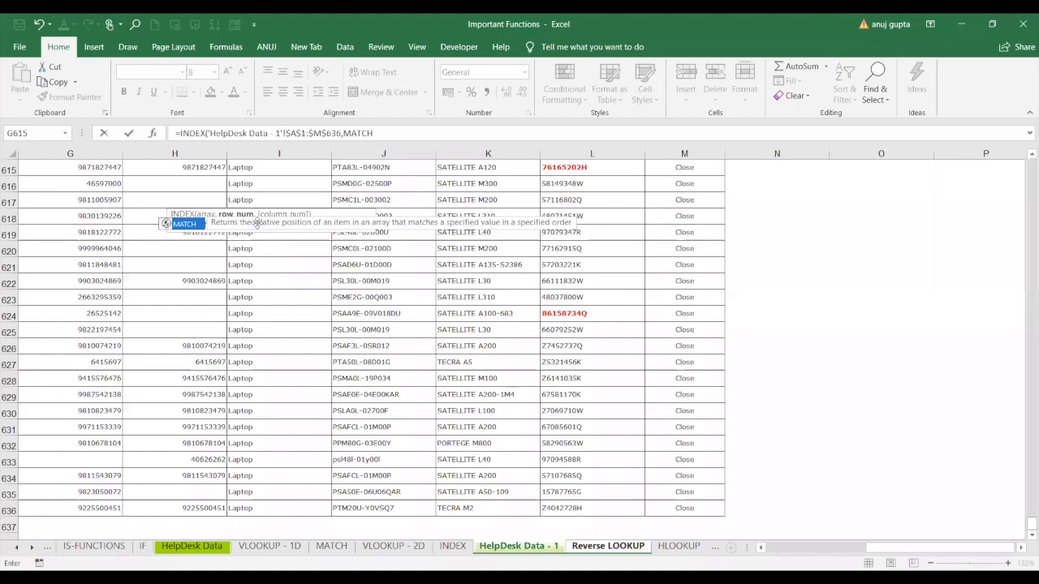
pyautogui.write('(')
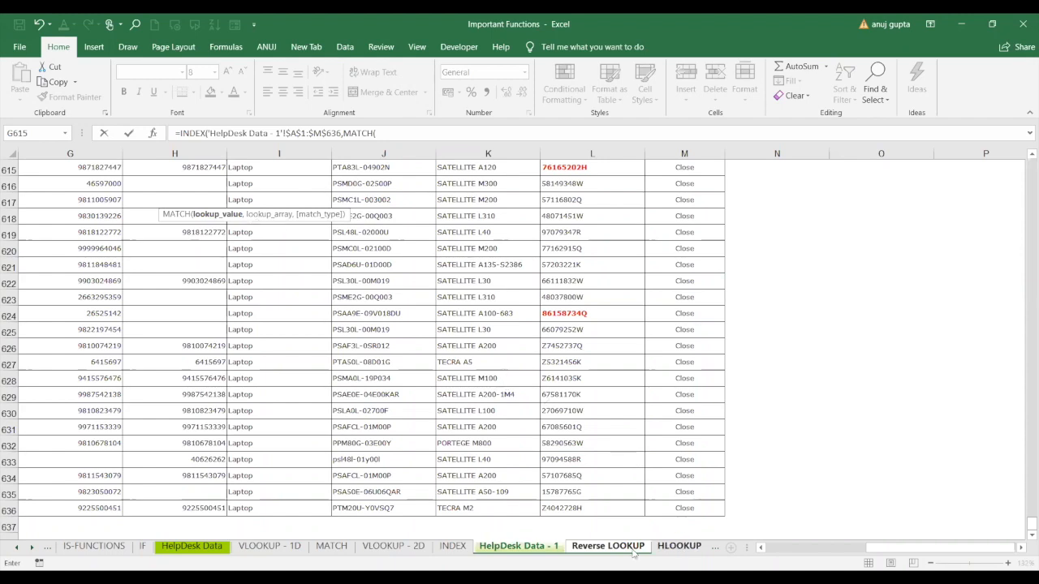
pyautogui.click(604, 549)
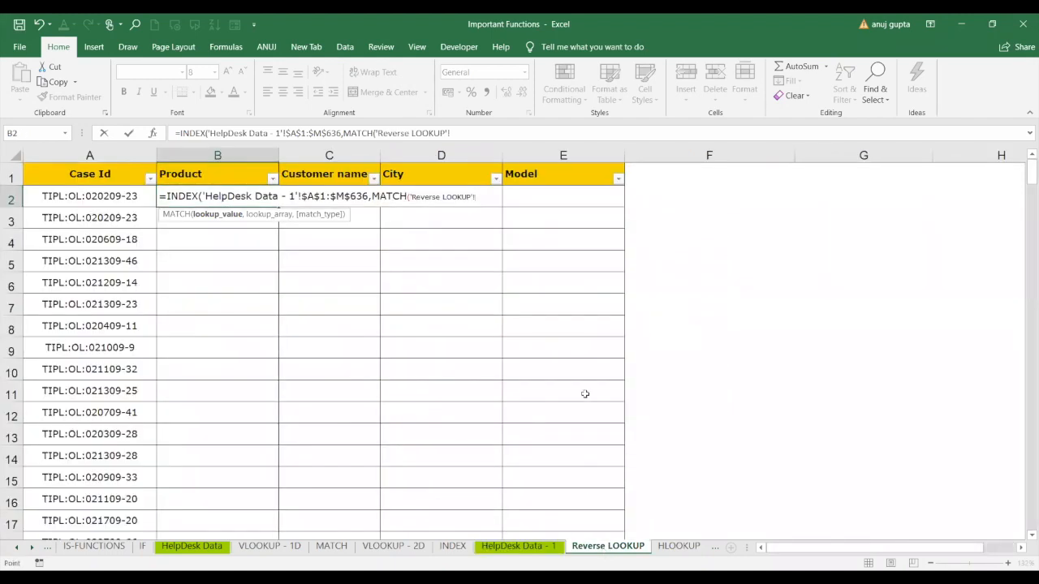
pyautogui.press('BackSpace')
pyautogui.press('BackSpace')
pyautogui.press('BackSpace')
pyautogui.press('BackSpace')
pyautogui.press('BackSpace')
pyautogui.press('BackSpace')
pyautogui.press('BackSpace')
pyautogui.press('BackSpace')
pyautogui.press('BackSpace')
pyautogui.press('BackSpace')
pyautogui.press('BackSpace')
pyautogui.press('BackSpace')
pyautogui.press('BackSpace')
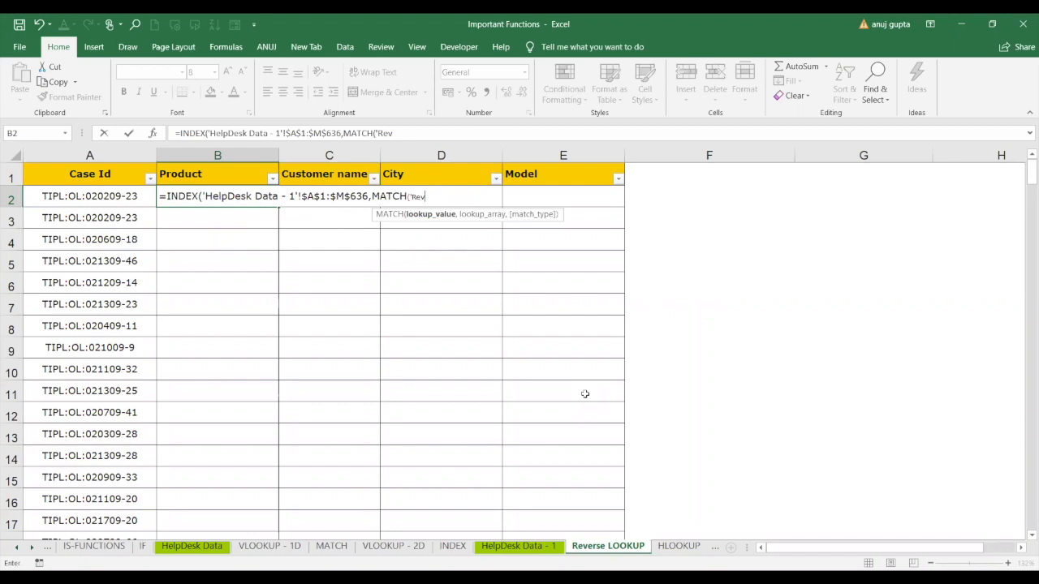
pyautogui.press('BackSpace')
pyautogui.press('BackSpace')
pyautogui.press('BackSpace')
pyautogui.press('BackSpace')
pyautogui.click(92, 199)
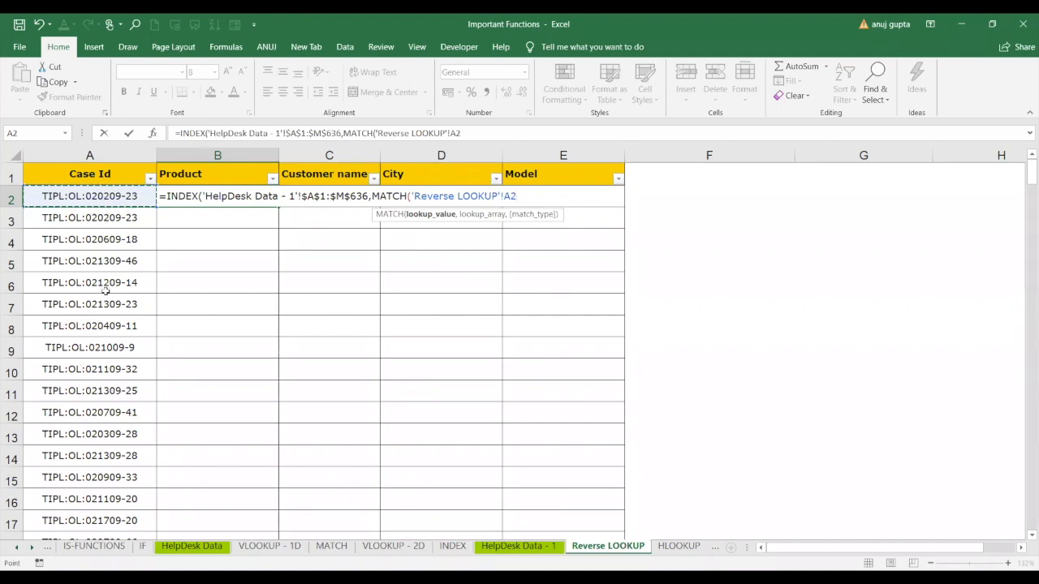
pyautogui.press('F4')
pyautogui.press('F4')
pyautogui.press('F4')
pyautogui.write(',')
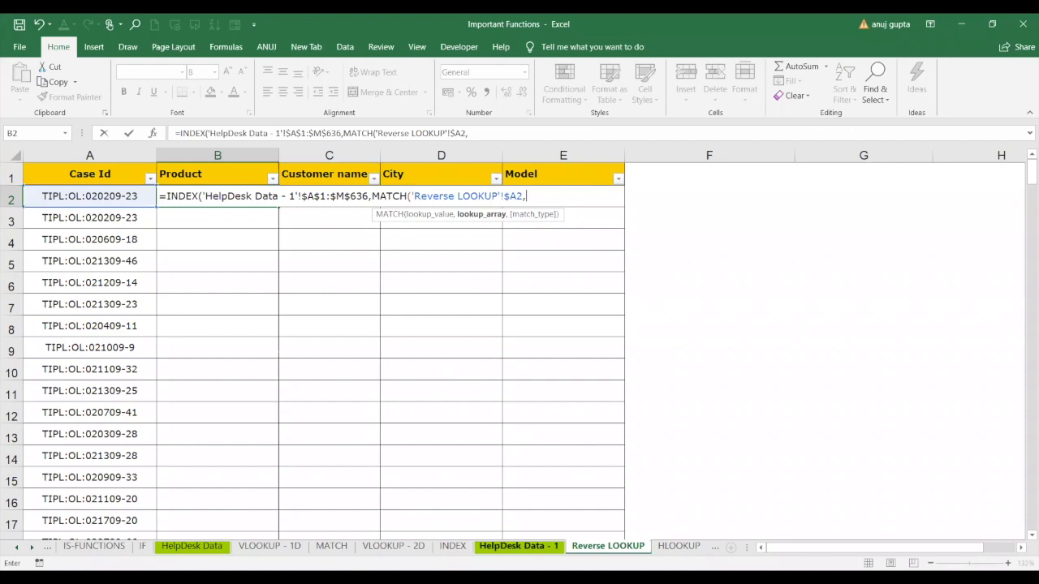
# Step: Set the MATCH lookup array to the Case ID column on HelpDesk Data - 1, as the absolute range $E$1:$E$636
pyautogui.click(518, 550)
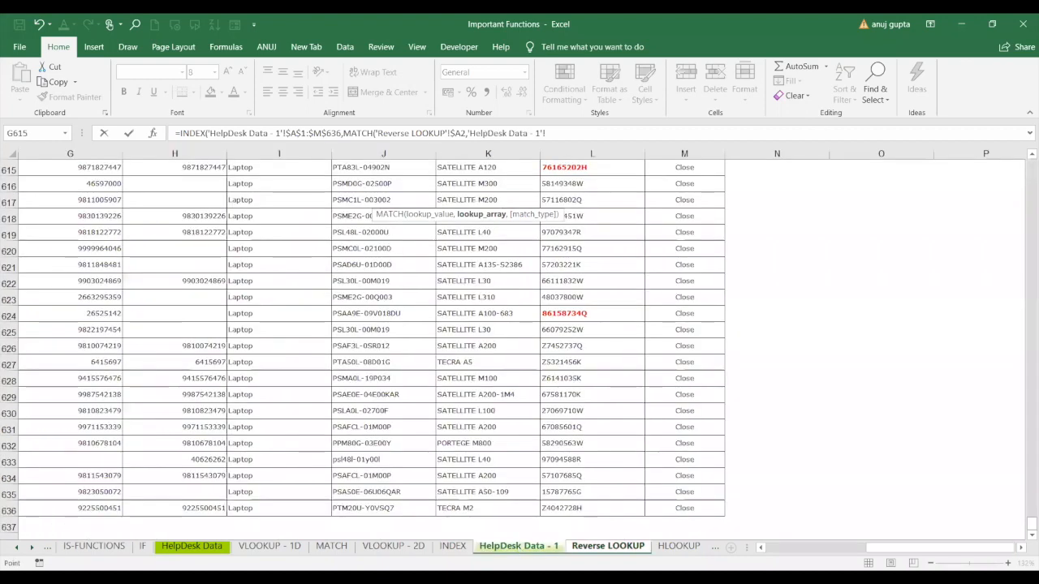
pyautogui.click(773, 551)
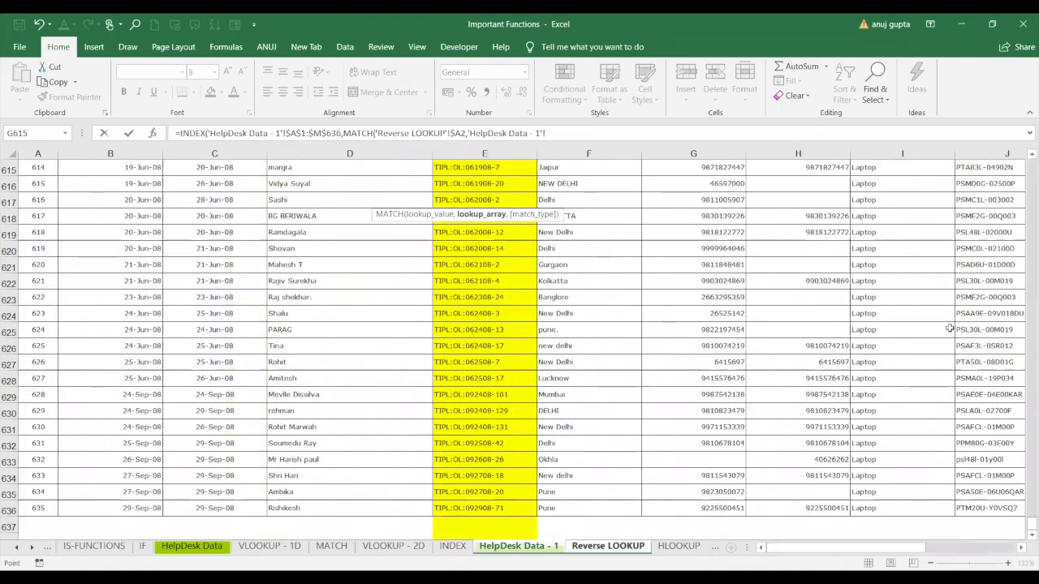
pyautogui.scroll(2, 1025, 487)
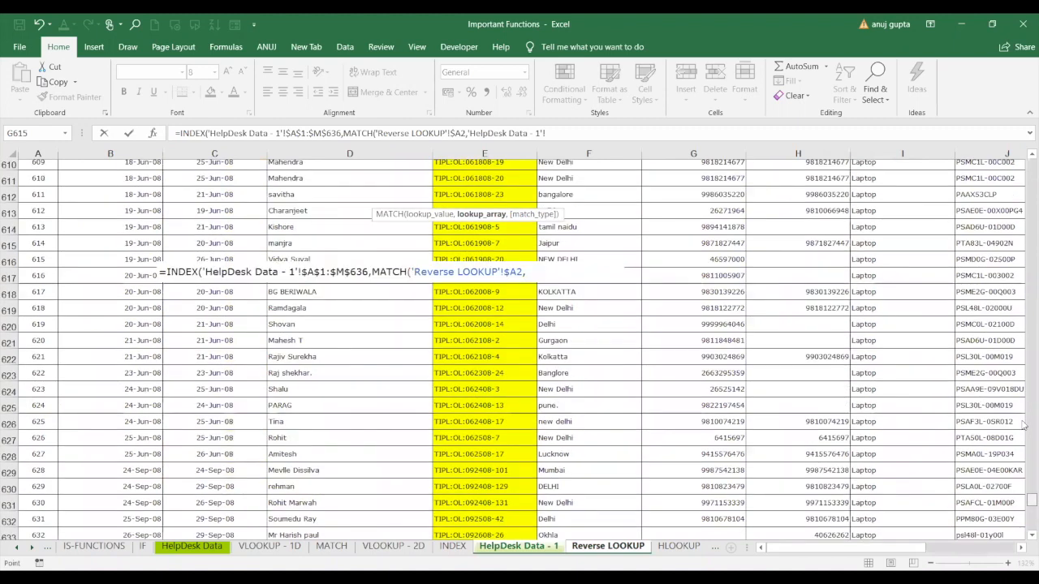
pyautogui.moveTo(1025, 380); pyautogui.dragTo(1025, 160)
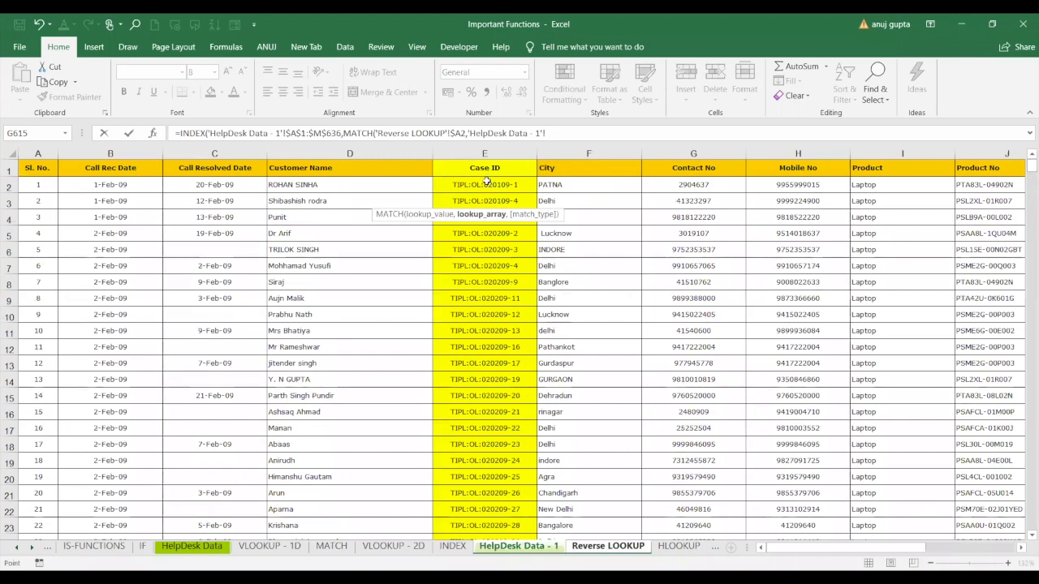
pyautogui.moveTo(485, 185); pyautogui.dragTo(501, 512)
pyautogui.moveTo(1024, 198); pyautogui.dragTo(1024, 161)
pyautogui.click(507, 167)
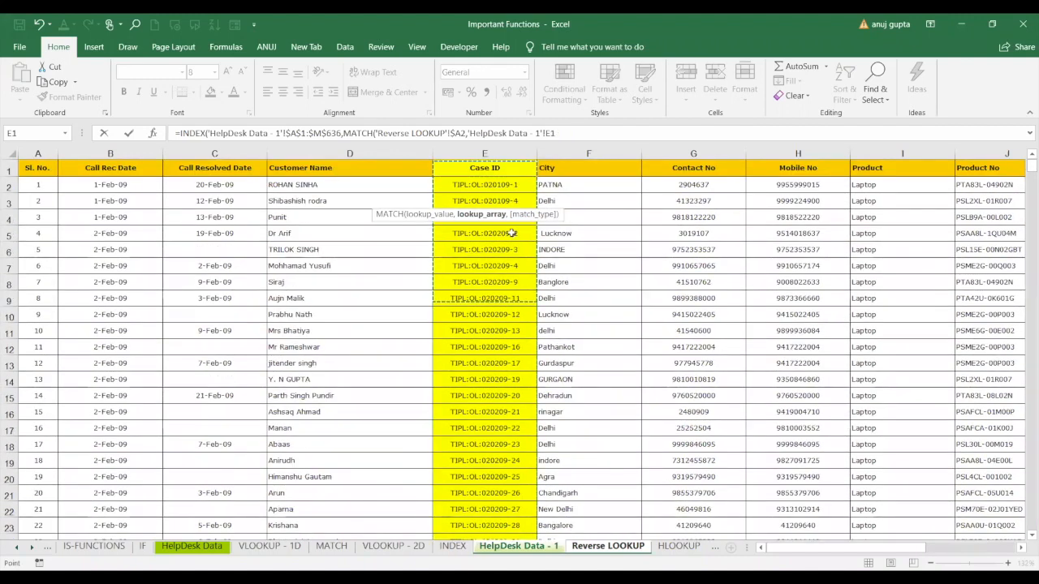
pyautogui.moveTo(486, 299); pyautogui.dragTo(482, 511)
pyautogui.press('F4')
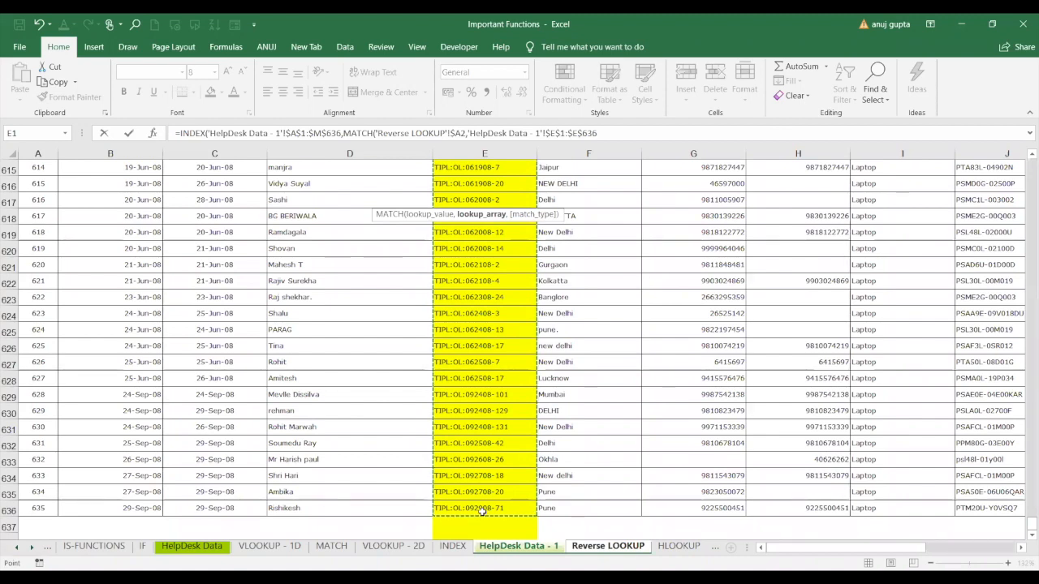
# Step: Set the row MATCH to exact match (0), close its parenthesis and review its arguments
pyautogui.write(',')
pyautogui.press('Down')
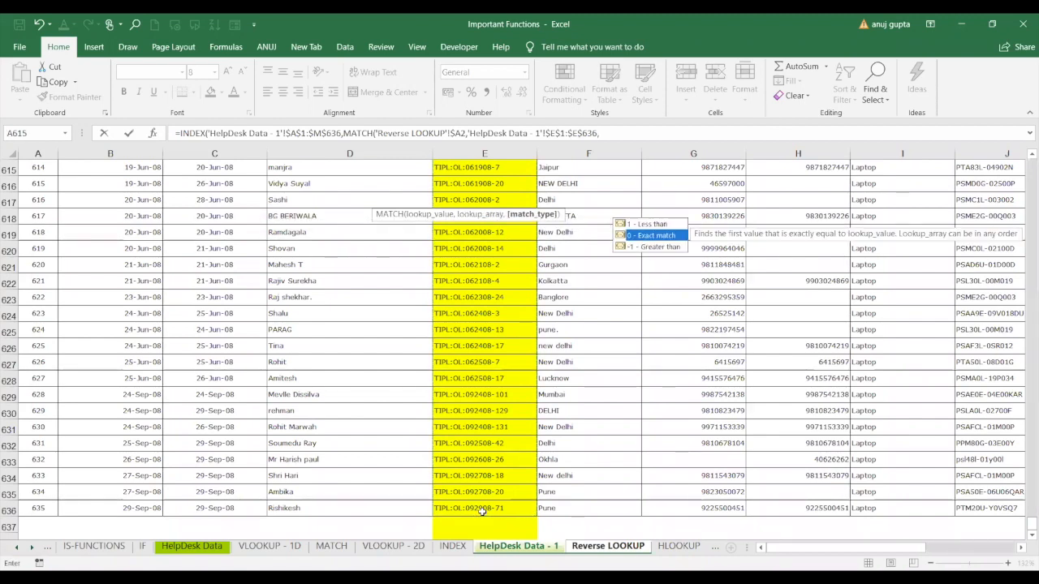
pyautogui.press('Tab')
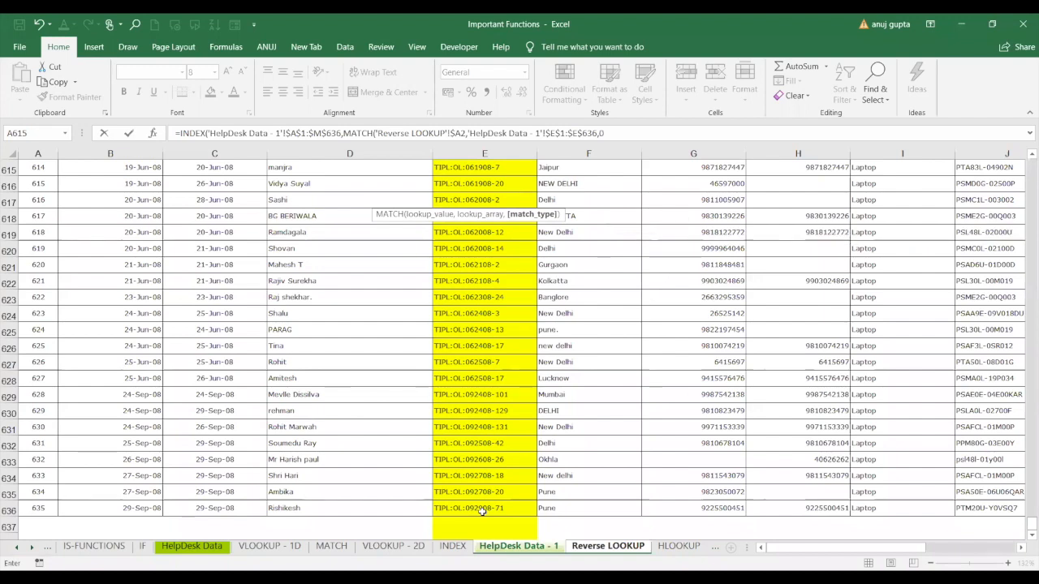
pyautogui.write(')')
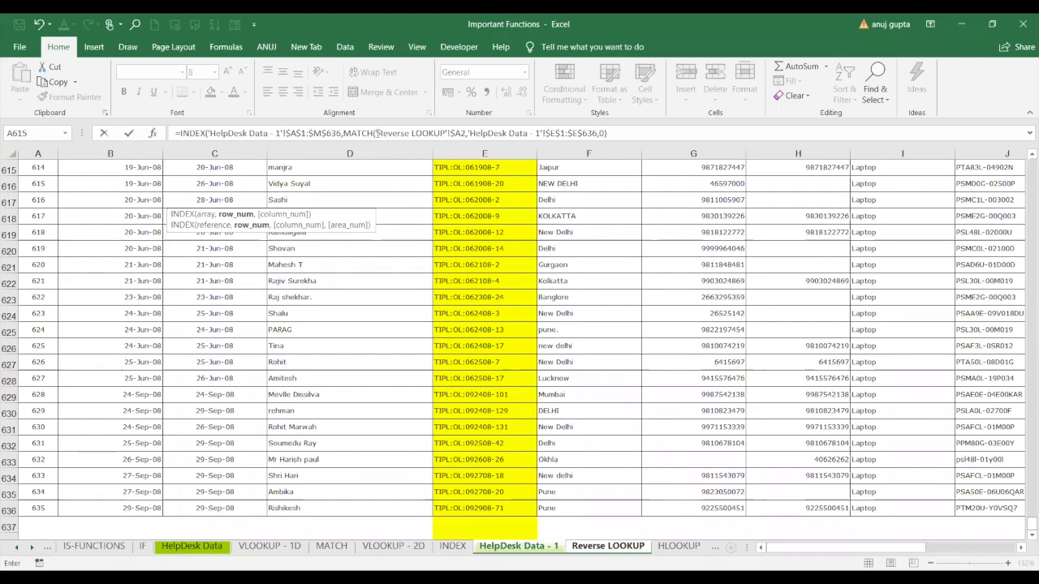
pyautogui.moveTo(380, 133); pyautogui.dragTo(598, 133)
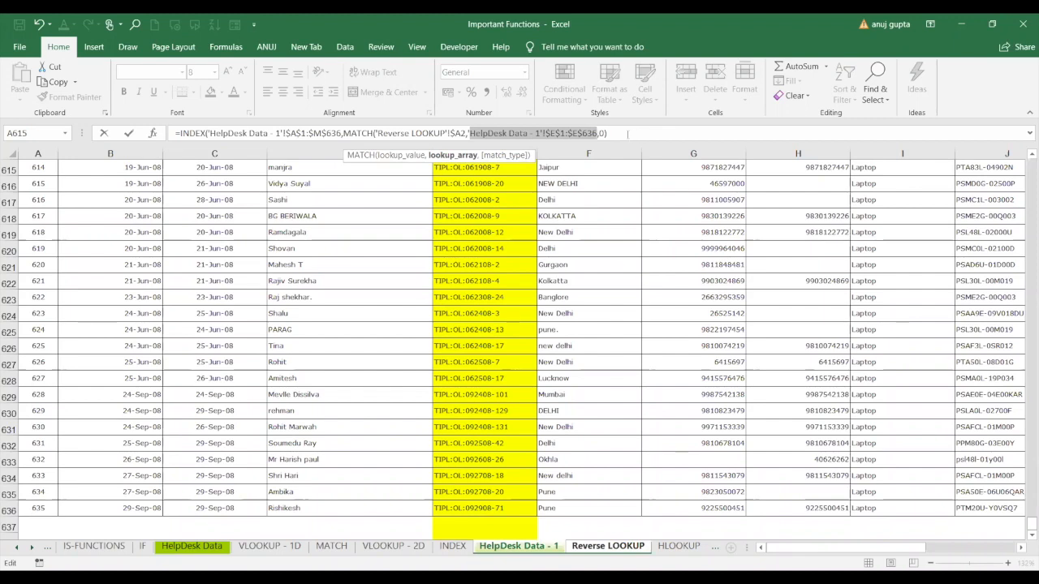
# Step: Add a second MATCH as the INDEX column number, with the Product header 'Reverse LOOKUP'!B$1 as its lookup value
pyautogui.click(628, 133)
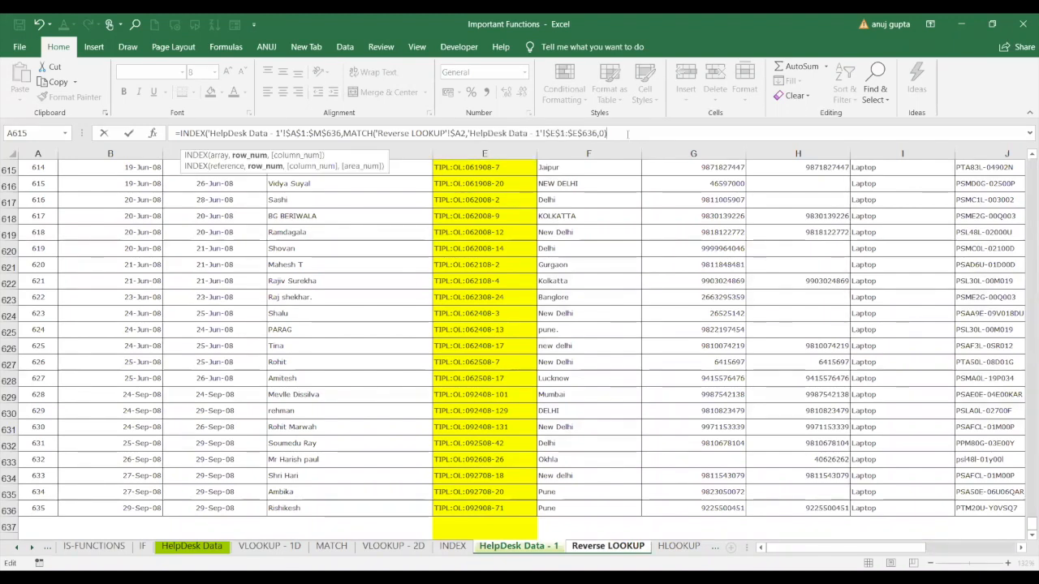
pyautogui.write(',')
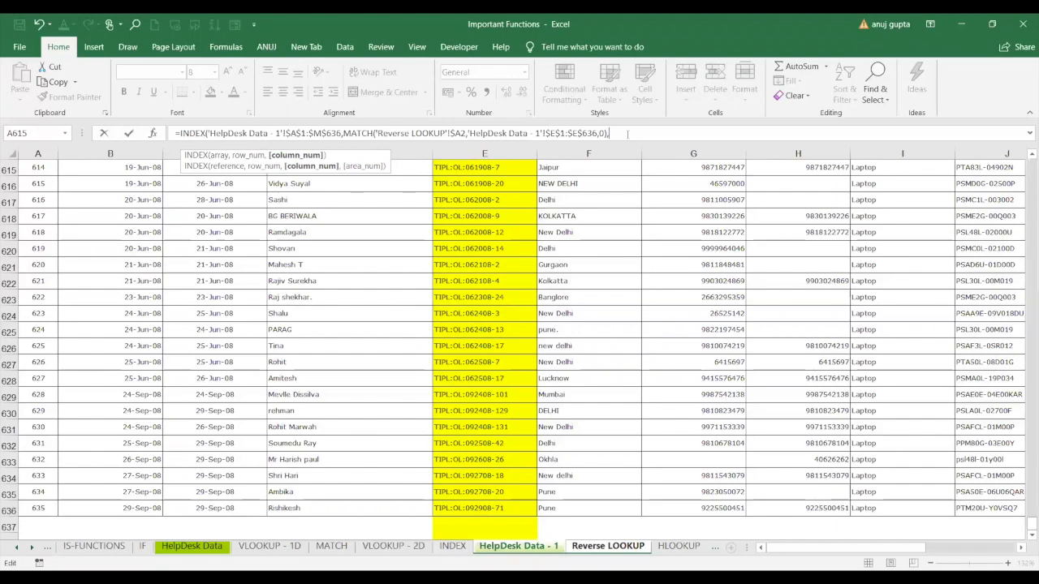
pyautogui.write('MATCH')
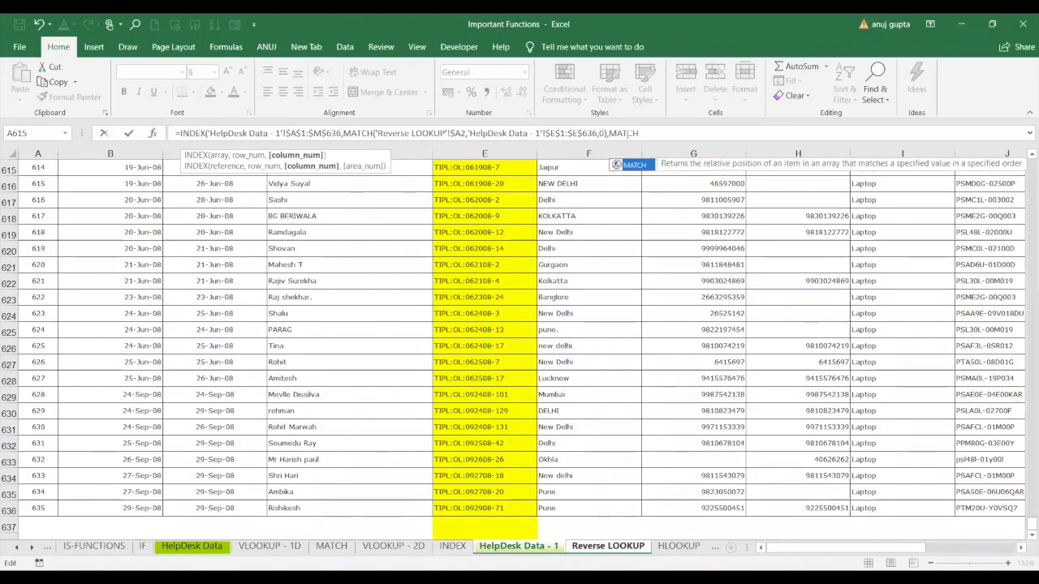
pyautogui.write('(')
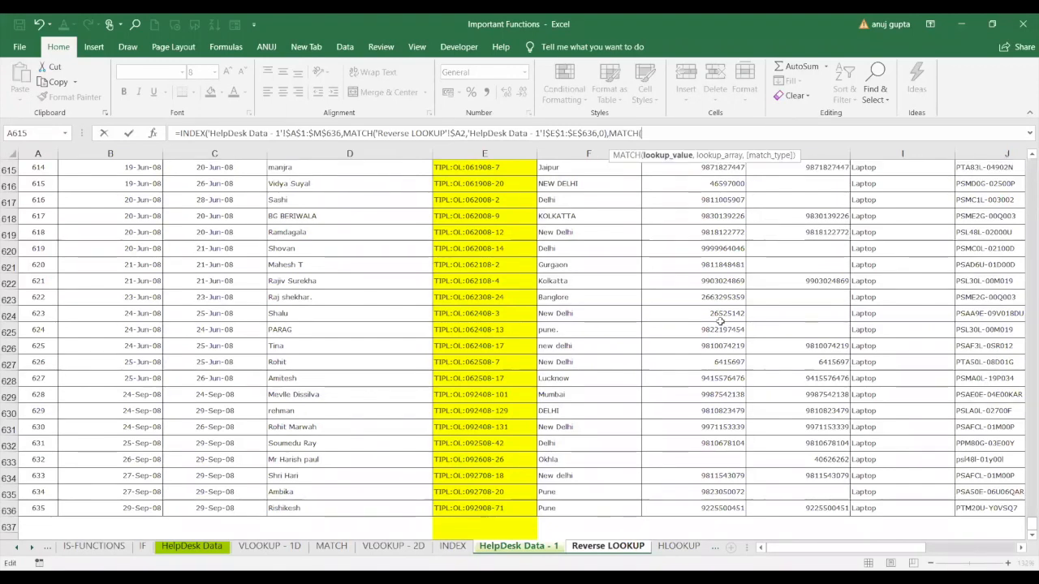
pyautogui.click(633, 550)
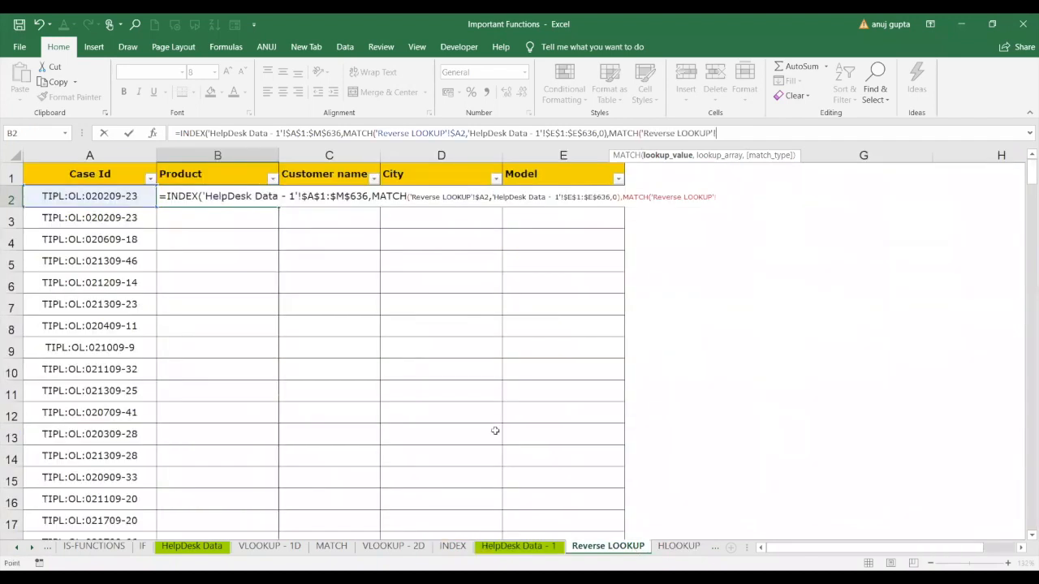
pyautogui.click(216, 172)
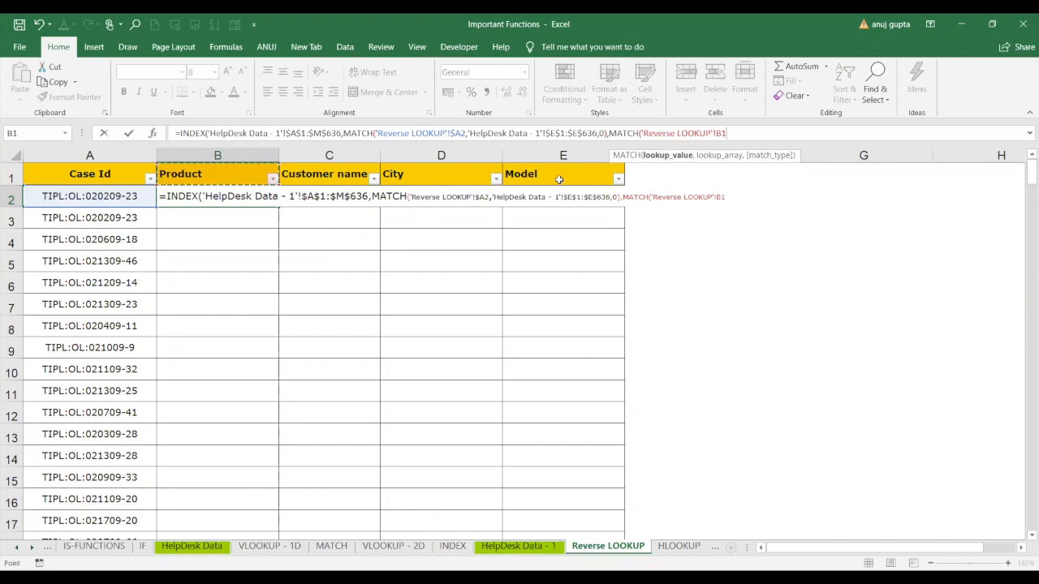
pyautogui.press('F4')
pyautogui.press('F4')
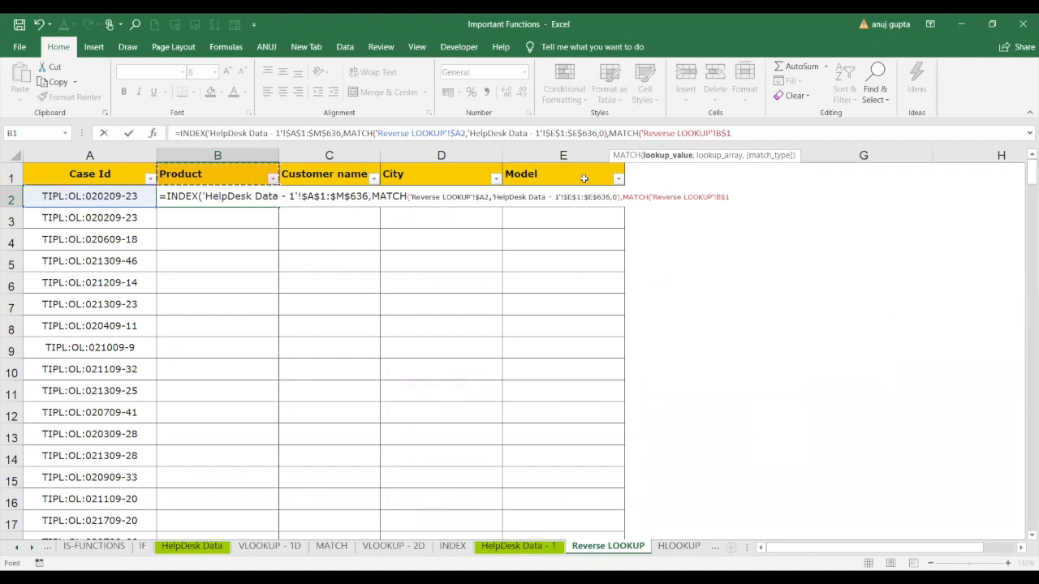
pyautogui.write(',')
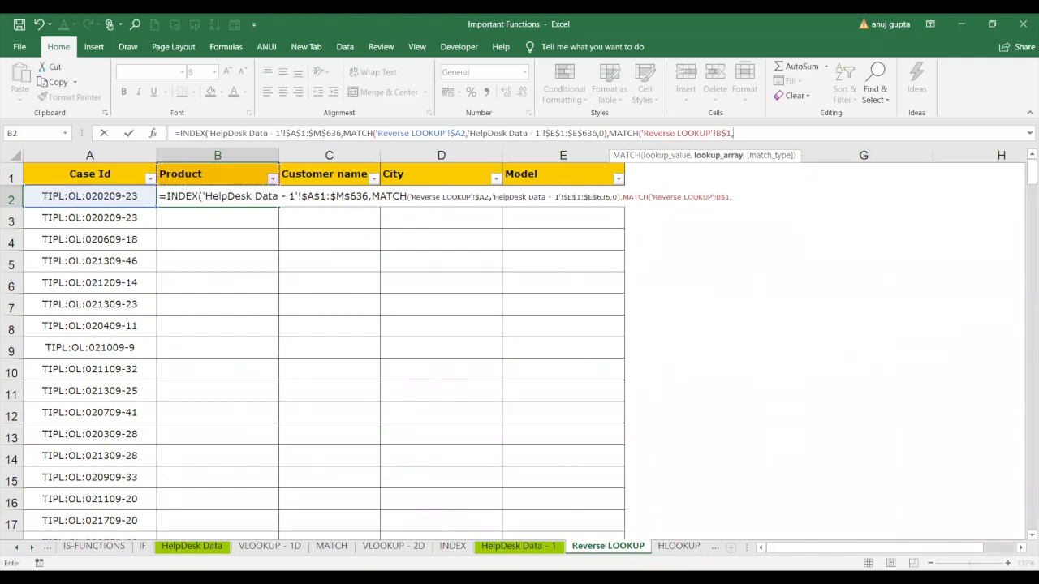
# Step: Set the column MATCH lookup array to the header row on HelpDesk Data - 1, as the absolute range $A$1:$M$1
pyautogui.click(518, 546)
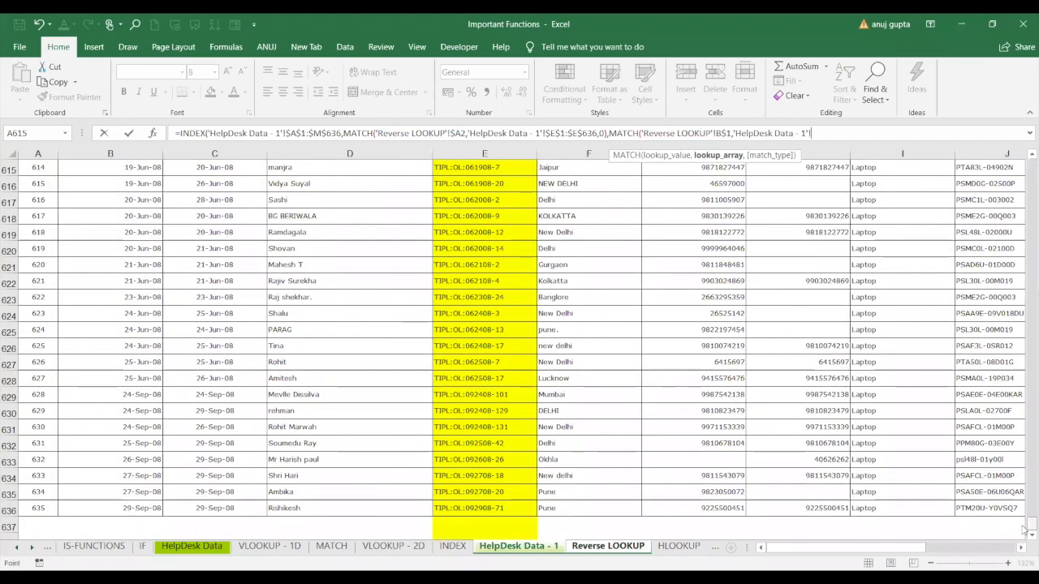
pyautogui.moveTo(1024, 455); pyautogui.dragTo(1025, 149)
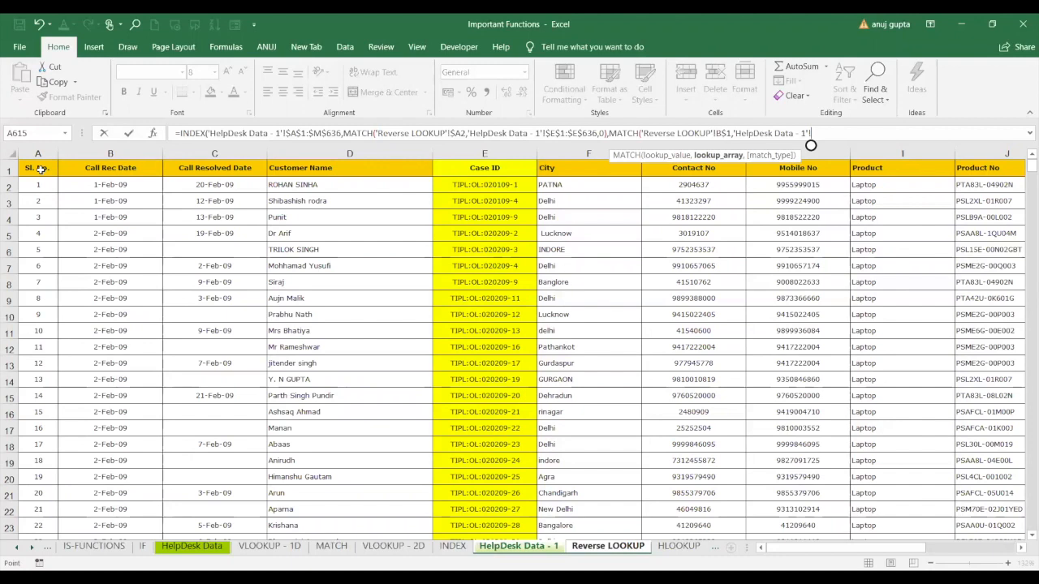
pyautogui.moveTo(41, 168); pyautogui.dragTo(709, 168)
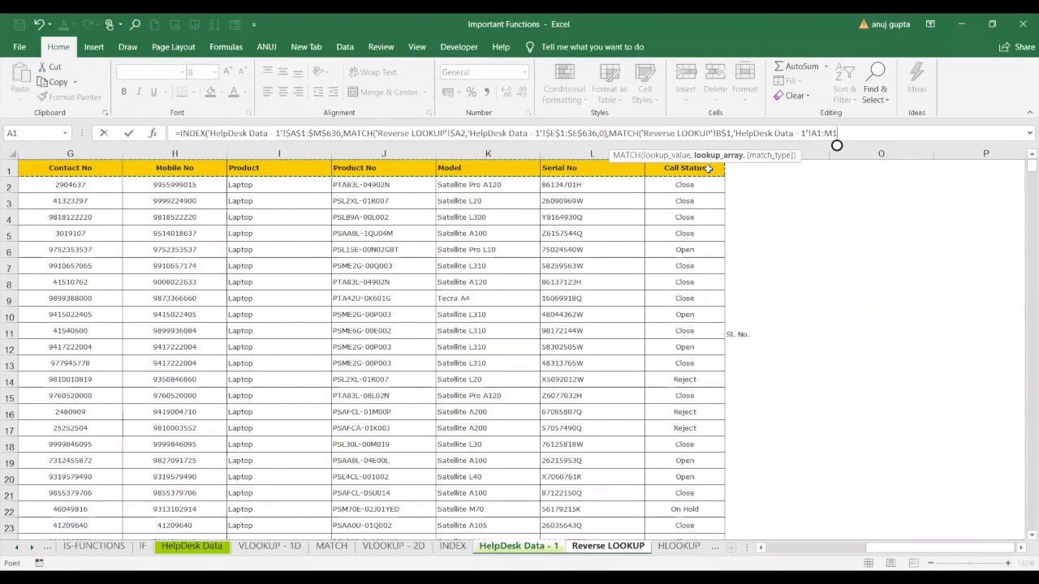
pyautogui.press('F4')
# Step: Set the column MATCH to exact match (0), close both parentheses and enter the completed INDEX formula in B2
pyautogui.write(',')
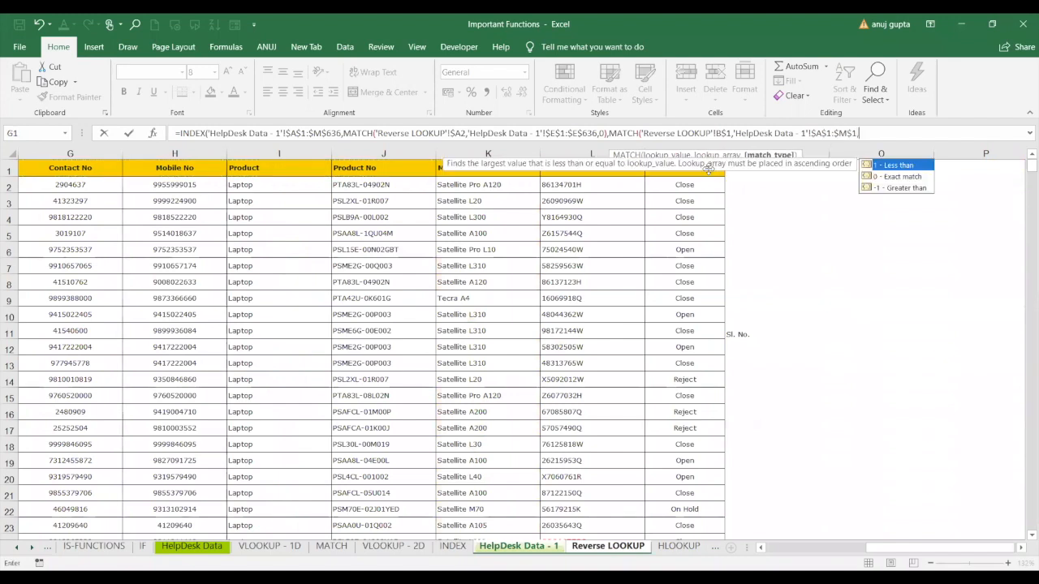
pyautogui.press('Down')
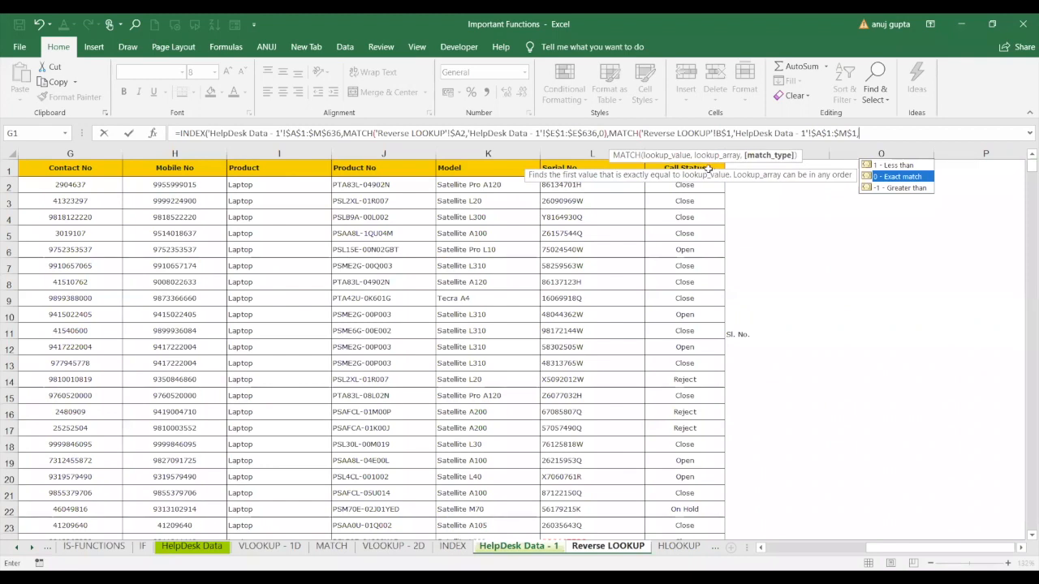
pyautogui.write('0')
pyautogui.press('Return')
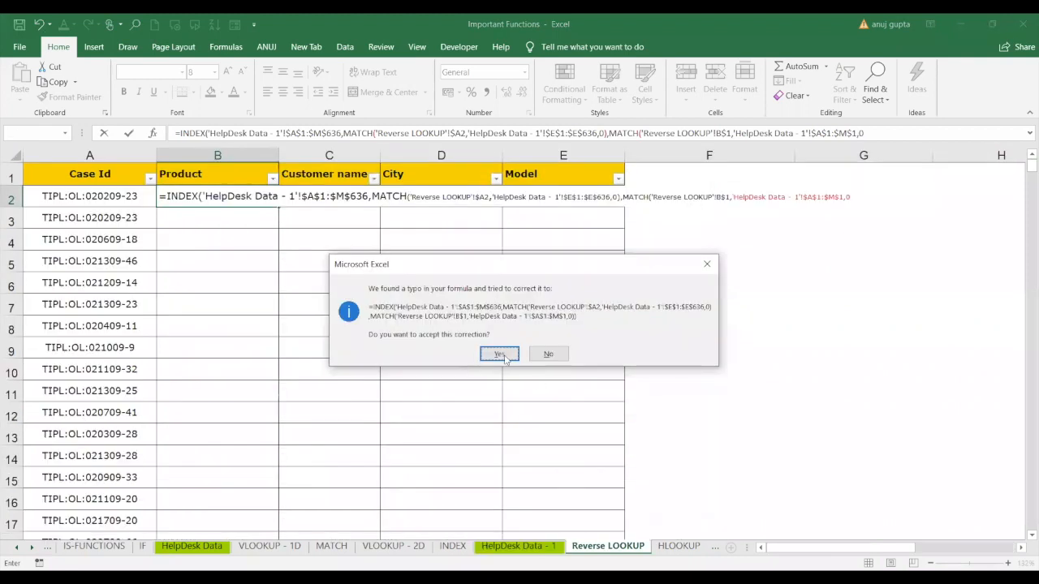
pyautogui.click(716, 265)
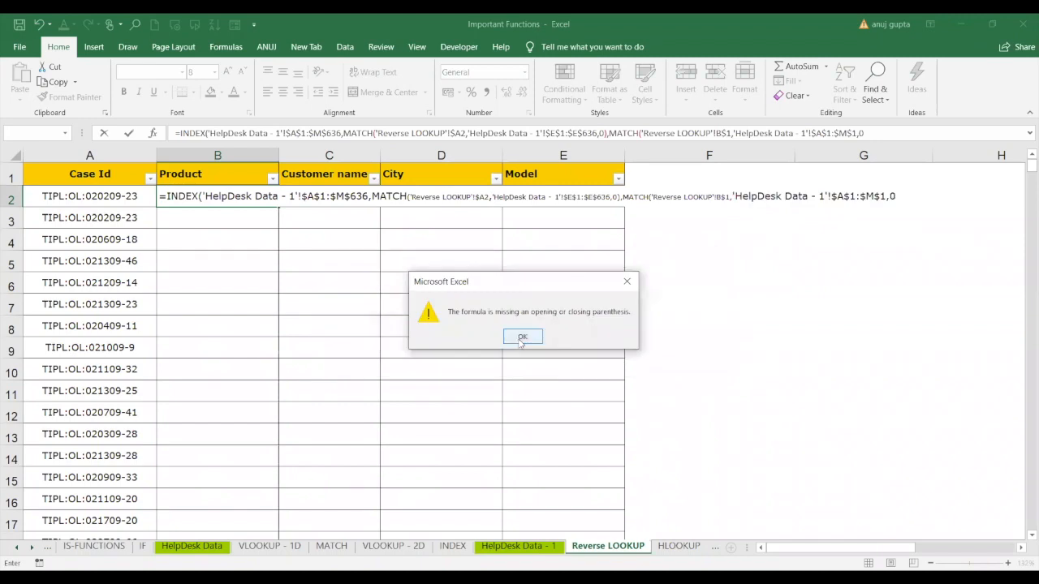
pyautogui.press('Return')
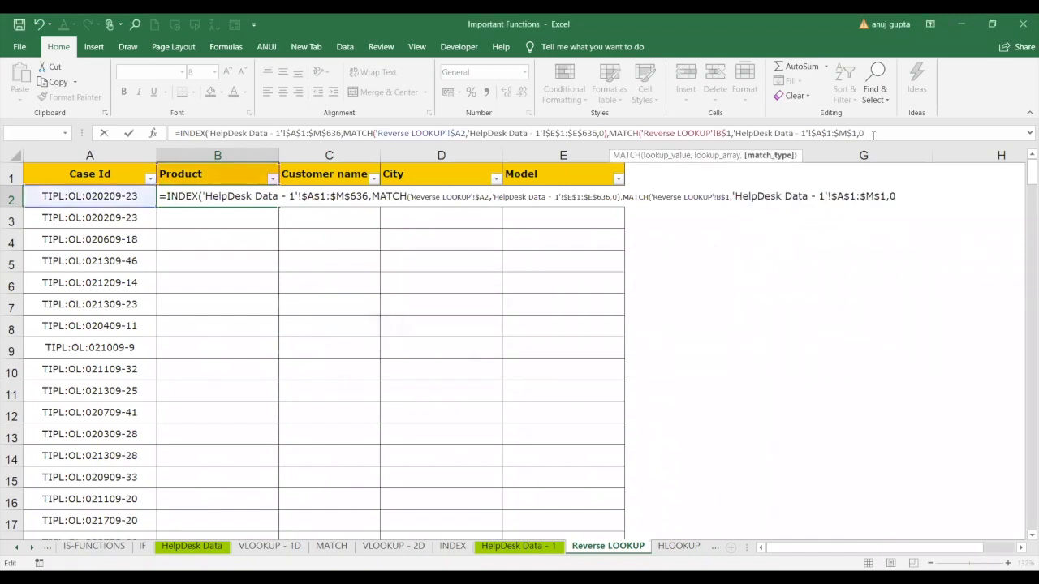
pyautogui.write(')')
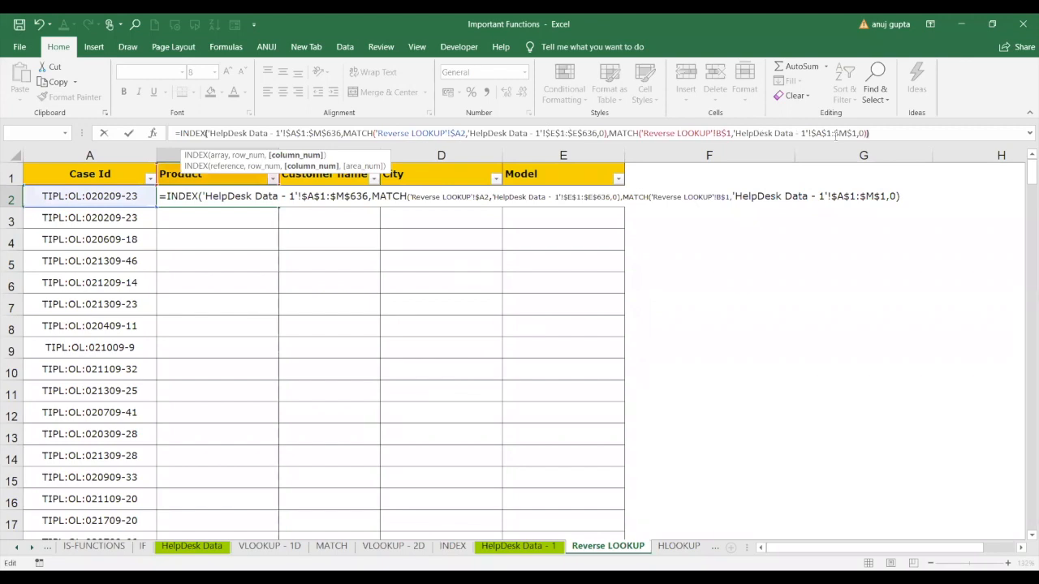
pyautogui.write(')')
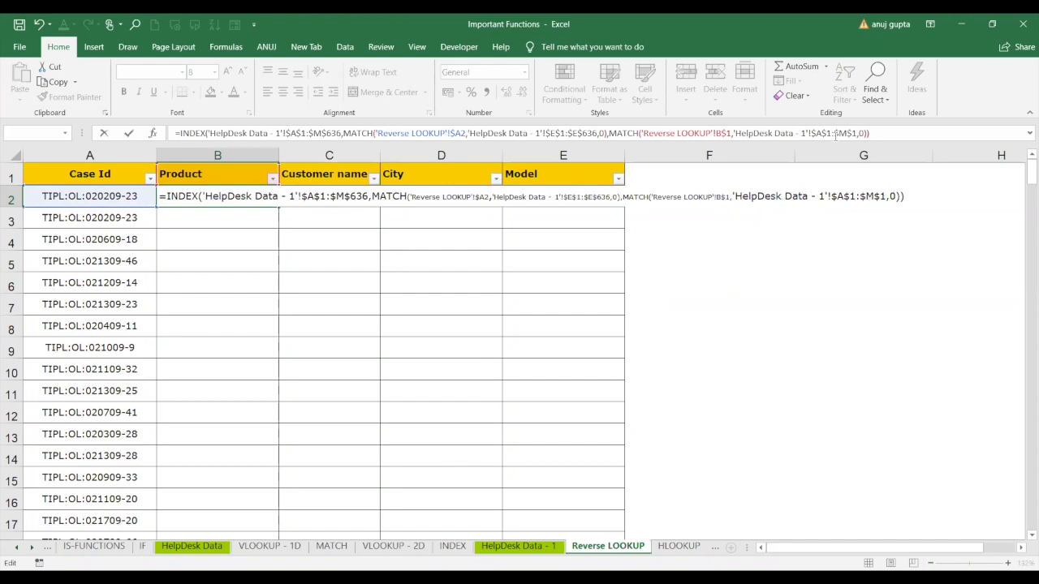
pyautogui.press('Return')
pyautogui.click(253, 197)
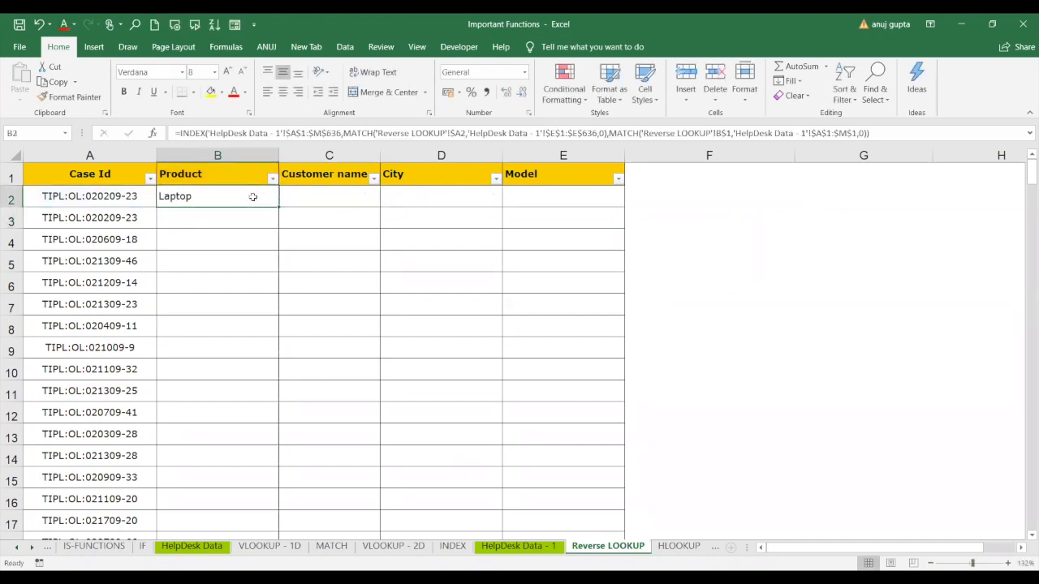
# Step: Copy the INDEX formula from B2 into the Customer name, City and Model cells of row 2
pyautogui.hotkey('ctrl', 'c')
pyautogui.click(309, 200)
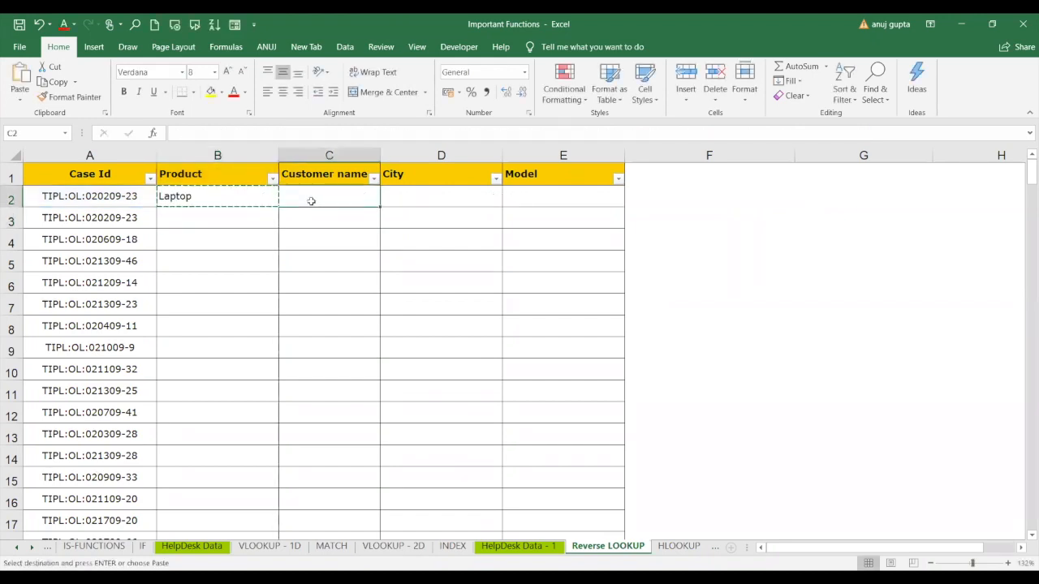
pyautogui.hotkey('ctrl', 'v')
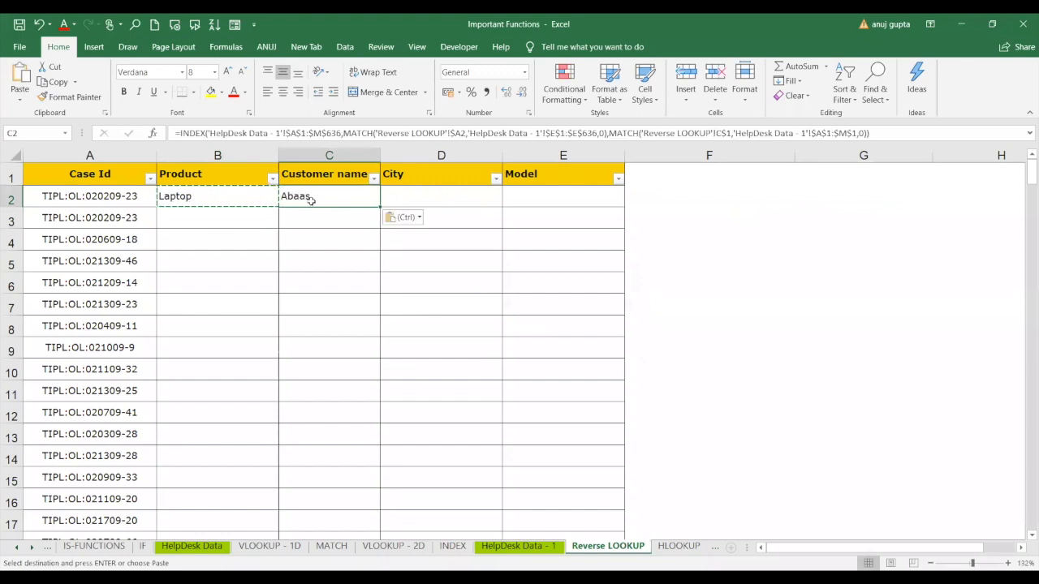
pyautogui.click(415, 195)
pyautogui.hotkey('ctrl', 'v')
pyautogui.click(520, 195)
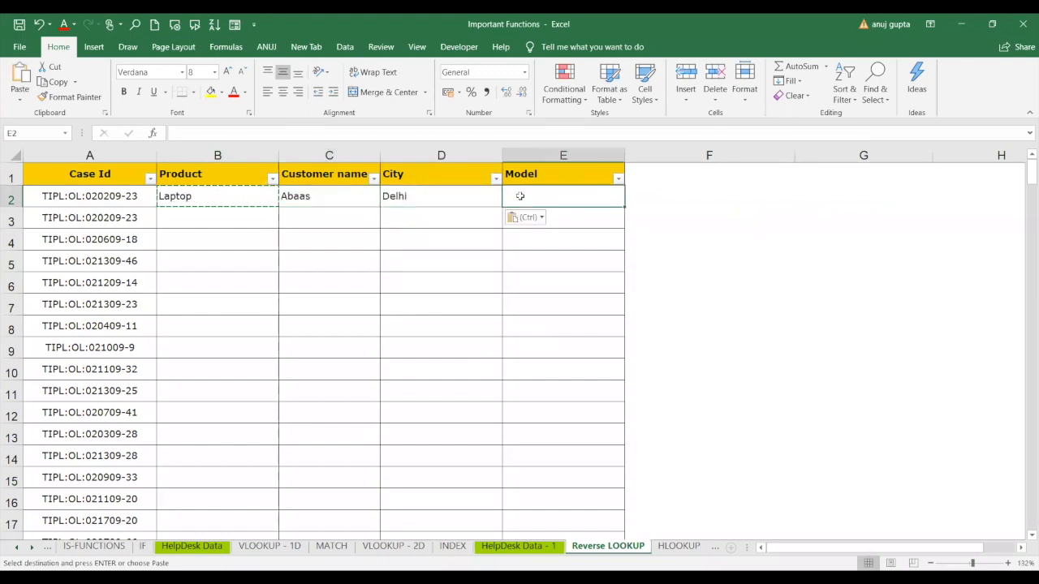
pyautogui.hotkey('ctrl', 'v')
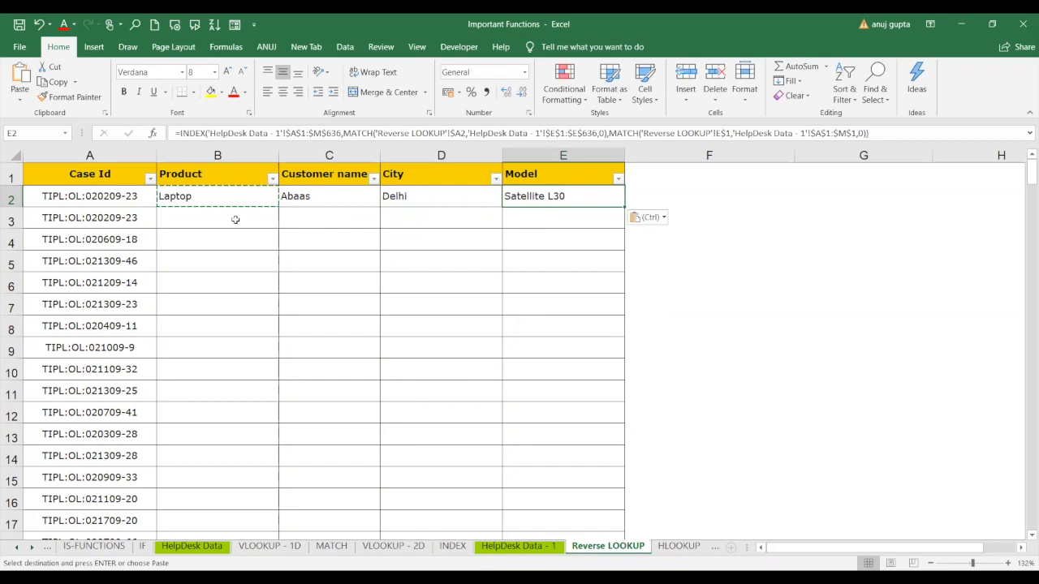
# Step: Paste the copied formula into each of the cells B3, C3, D3 and E3
pyautogui.click(236, 219)
pyautogui.hotkey('ctrl', 'v')
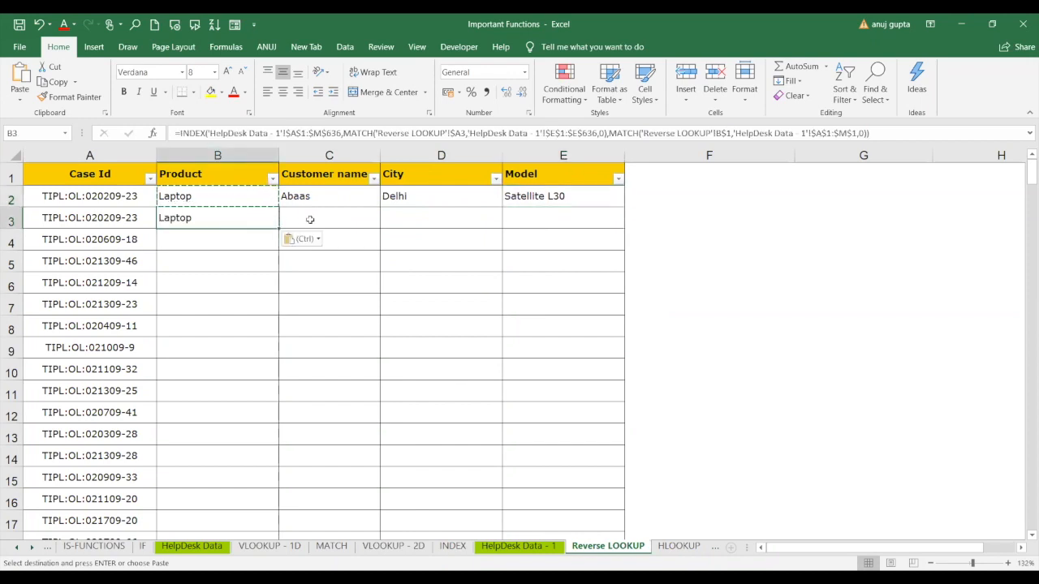
pyautogui.click(310, 219)
pyautogui.hotkey('ctrl', 'v')
pyautogui.click(425, 218)
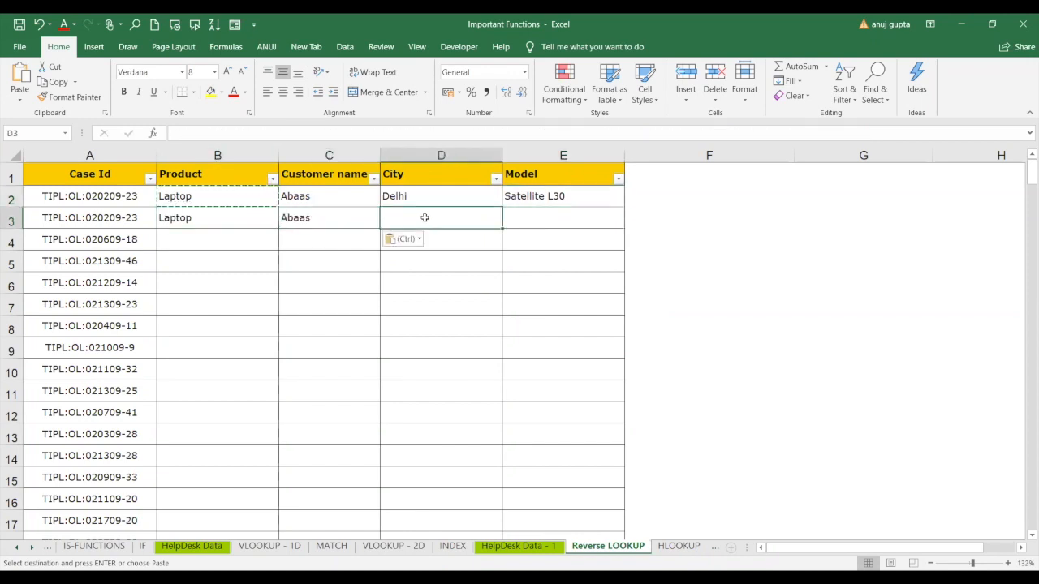
pyautogui.hotkey('ctrl', 'v')
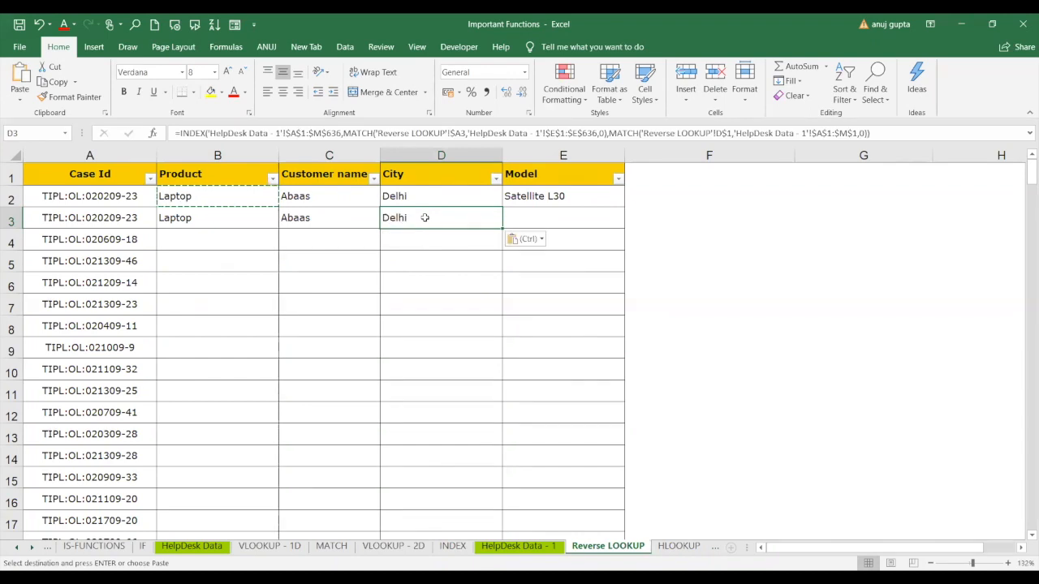
pyautogui.click(552, 210)
pyautogui.hotkey('ctrl', 'v')
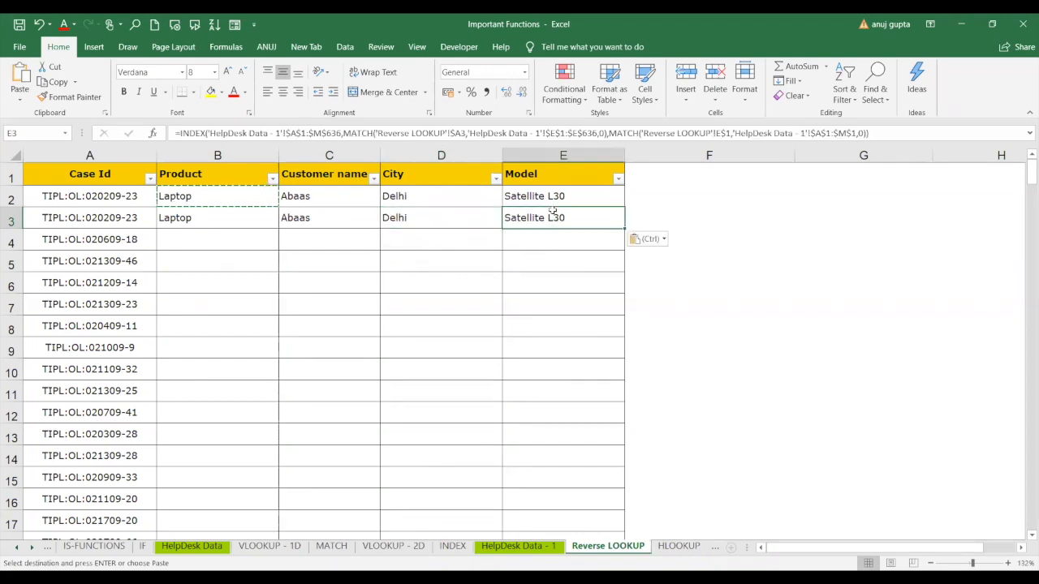
# Step: Clear the pasted formulas from C2:E3 and B3, keeping only the formula in B2
pyautogui.click(227, 201)
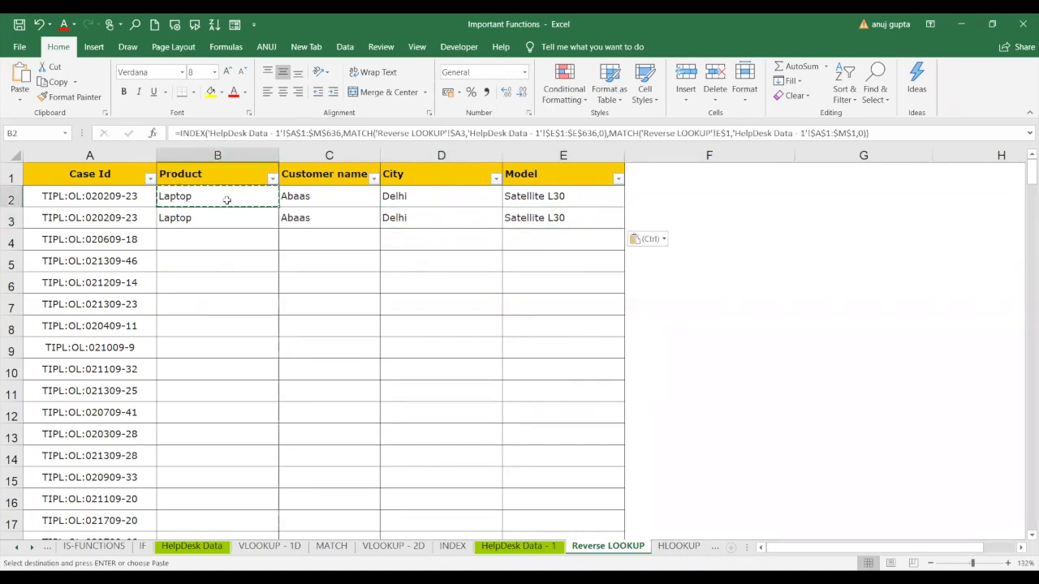
pyautogui.rightClick(324, 197)
pyautogui.moveTo(325, 198); pyautogui.dragTo(528, 224)
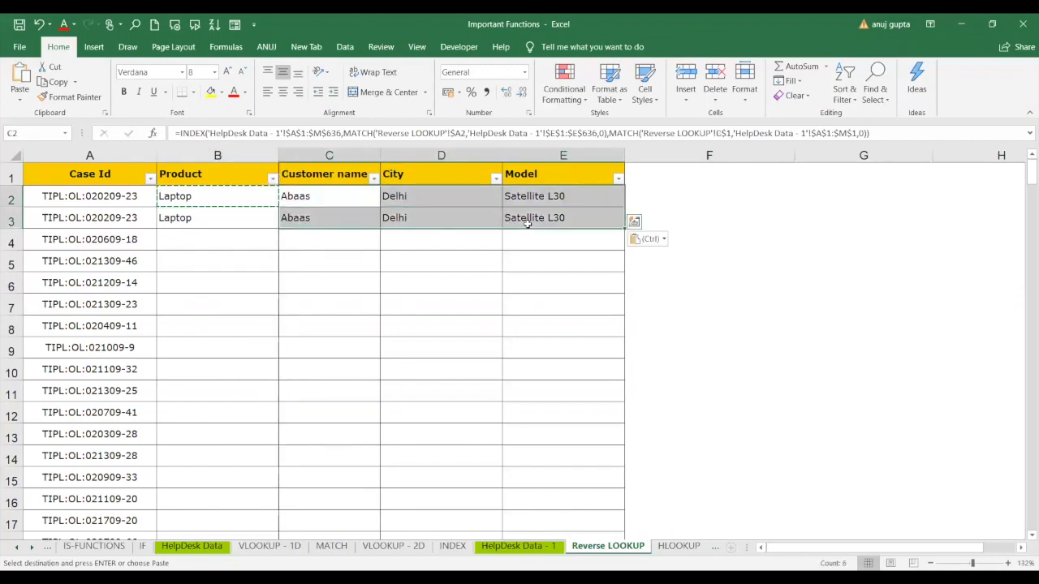
pyautogui.press('Delete')
pyautogui.click(229, 213)
pyautogui.press('Delete')
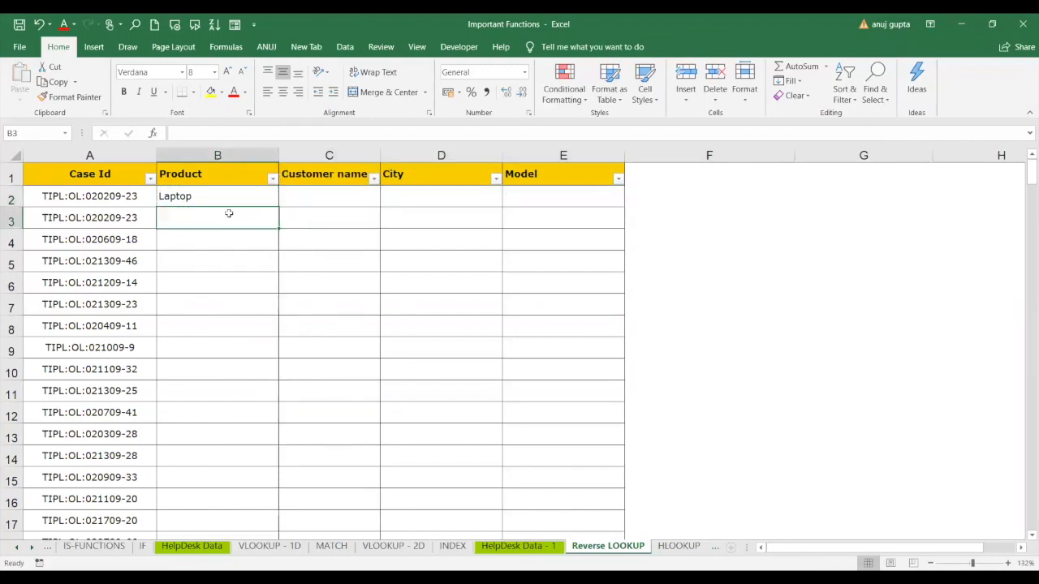
# Step: Copy the B2 formula across the Product to Model columns in rows 2 to 12 and the visible rows from 13 down
pyautogui.click(233, 197)
pyautogui.hotkey('ctrl', 'c')
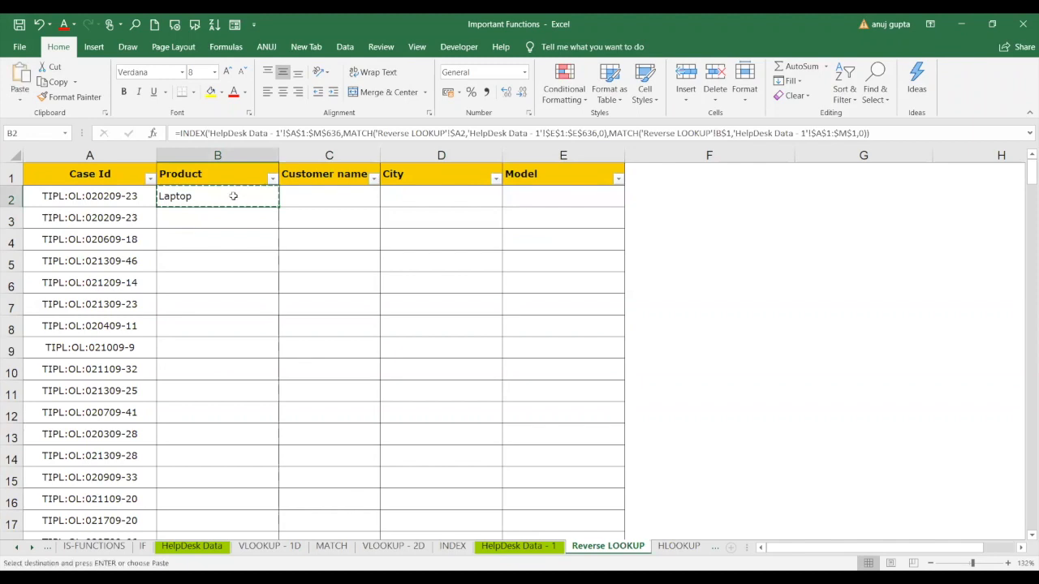
pyautogui.moveTo(268, 205); pyautogui.dragTo(556, 422)
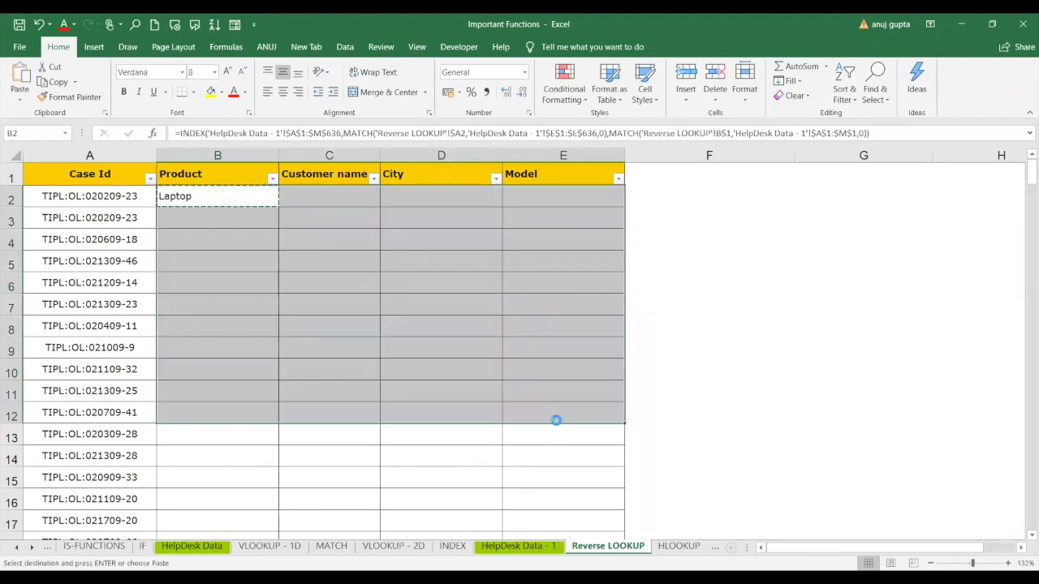
pyautogui.hotkey('ctrl', 'v')
pyautogui.click(419, 478)
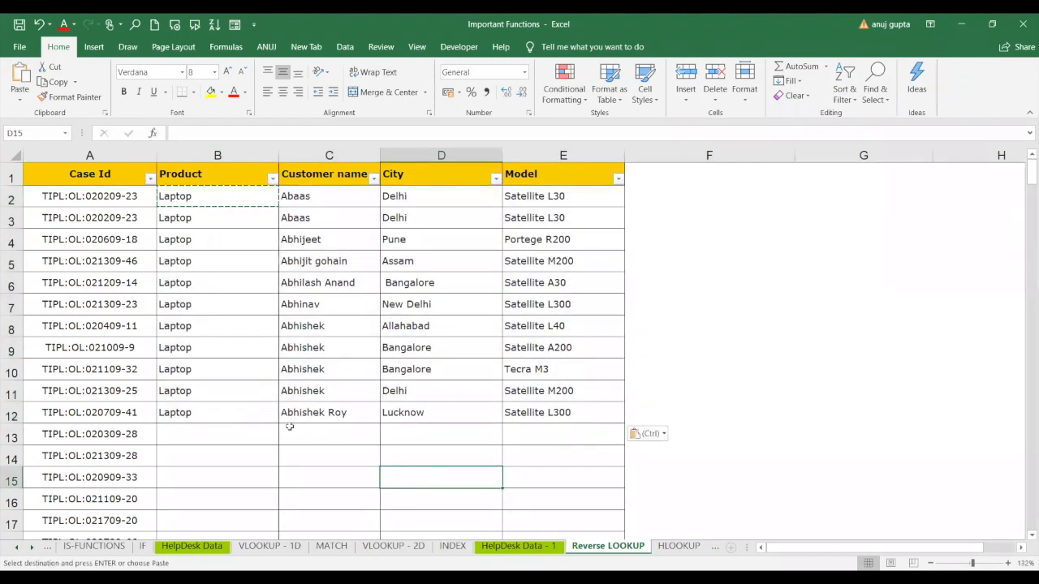
pyautogui.moveTo(210, 433); pyautogui.dragTo(574, 533)
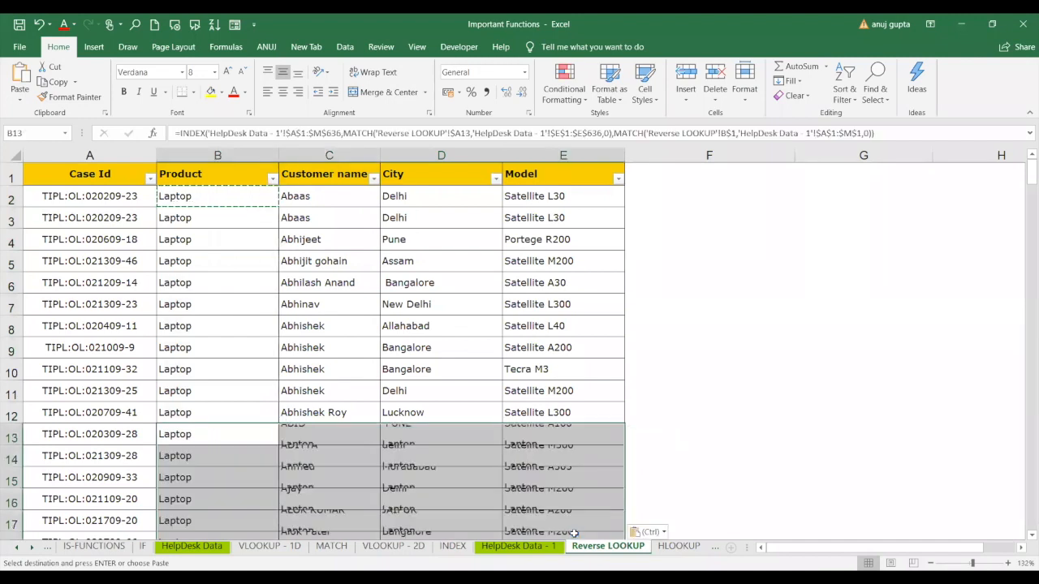
pyautogui.hotkey('ctrl', 'v')
pyautogui.click(574, 416)
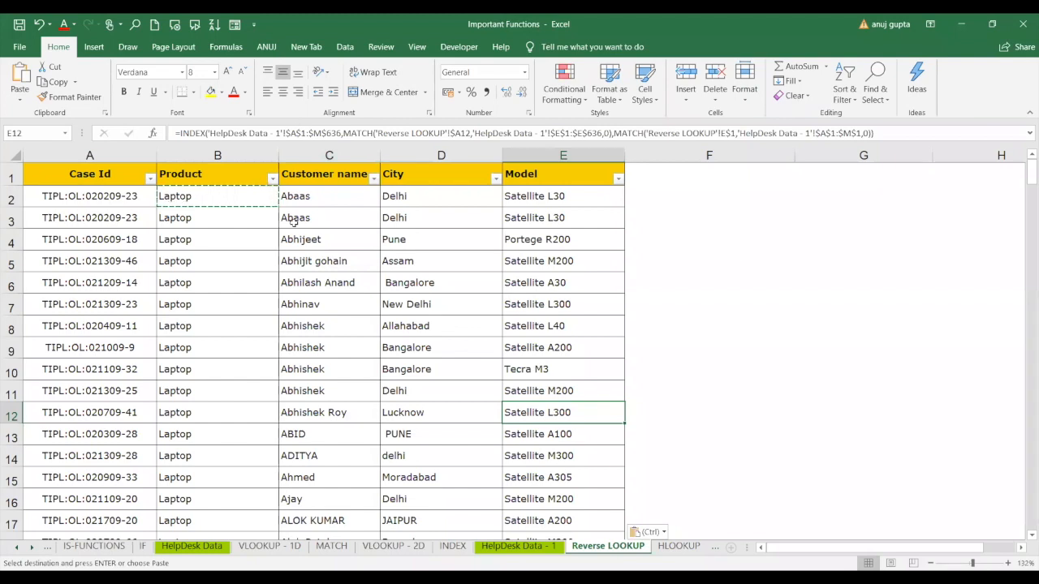
# Step: Clear the lookup formulas from B2:E12 and select B2
pyautogui.click(251, 215)
pyautogui.moveTo(254, 202); pyautogui.dragTo(598, 406)
pyautogui.press('Delete')
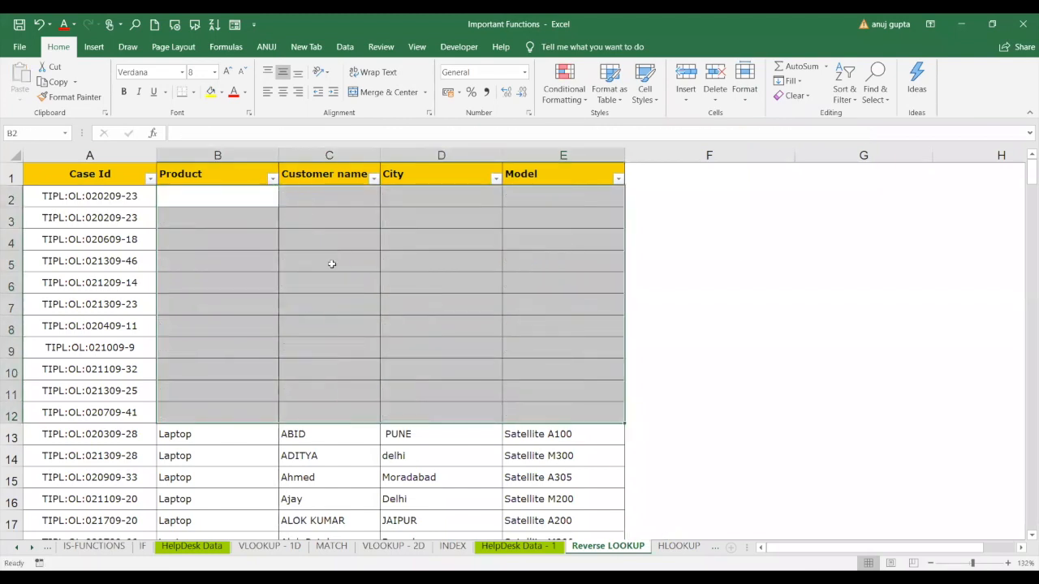
pyautogui.click(254, 197)
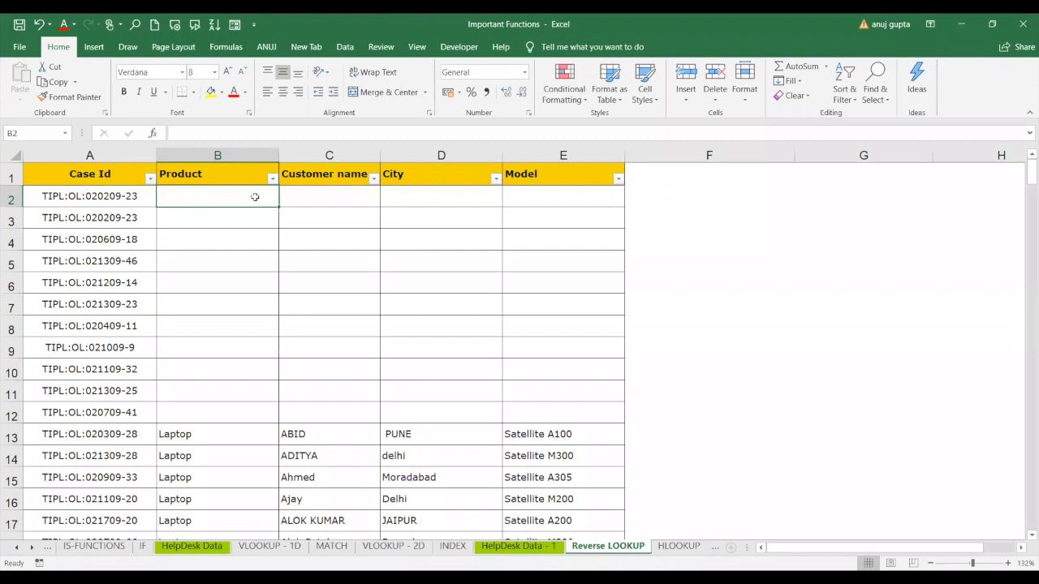
# Step: On HelpDesk Data - 1, examine the Case ID column and the data columns on both sides of it
pyautogui.click(538, 547)
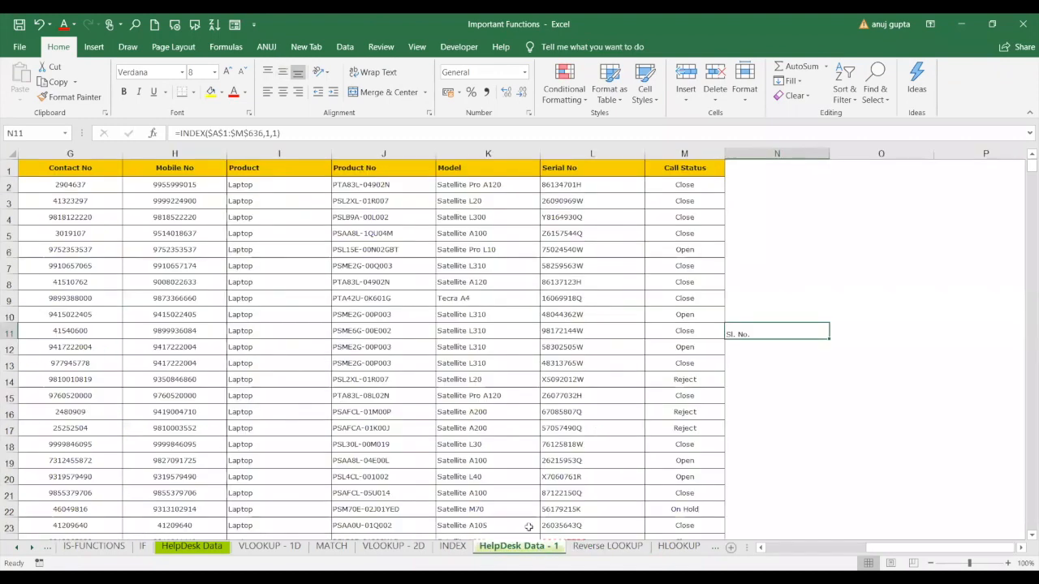
pyautogui.click(777, 552)
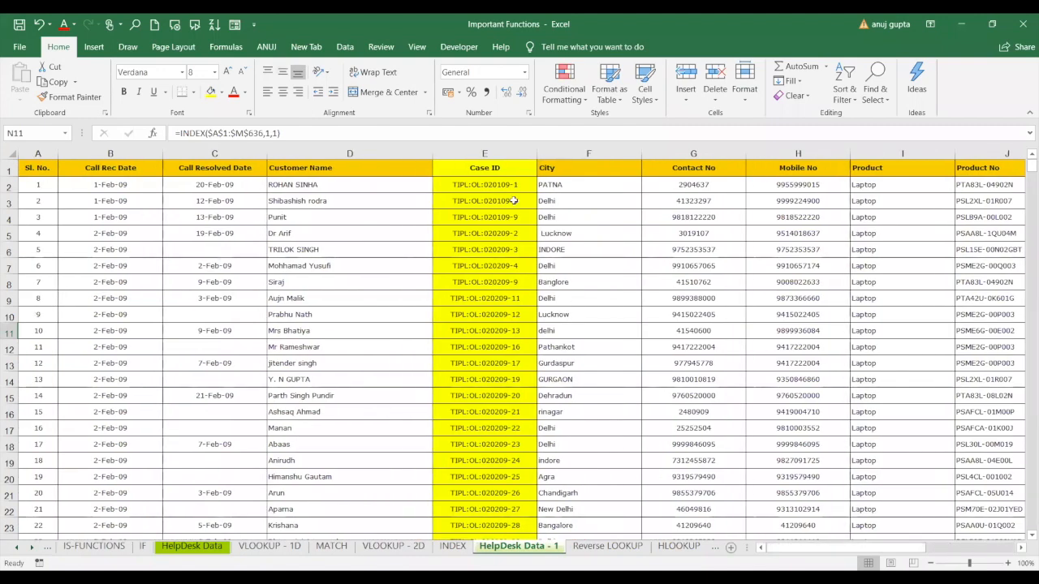
pyautogui.click(514, 200)
pyautogui.moveTo(507, 404); pyautogui.dragTo(507, 406)
pyautogui.moveTo(568, 185); pyautogui.dragTo(991, 444)
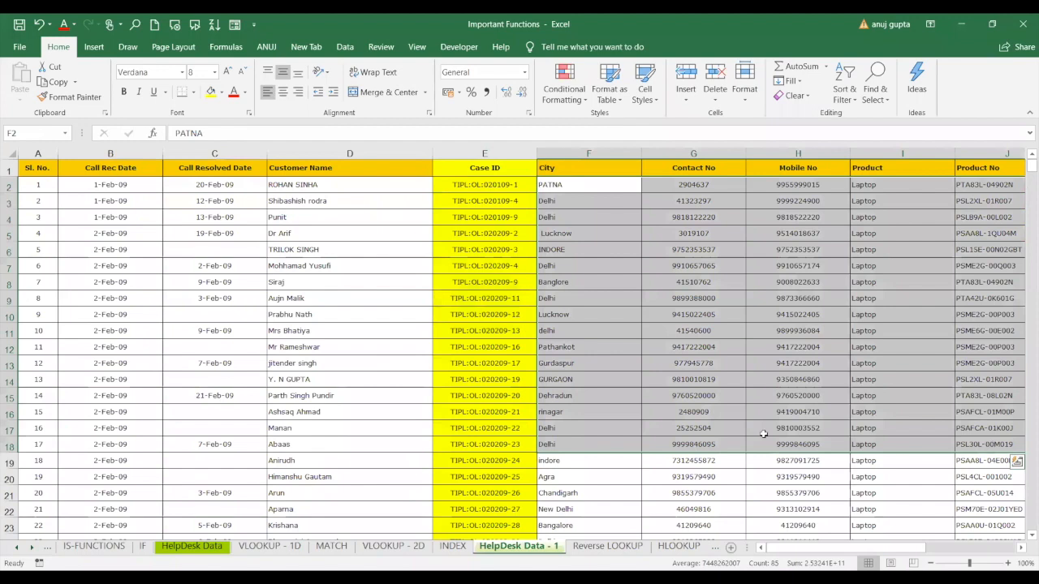
pyautogui.moveTo(424, 430); pyautogui.dragTo(53, 444)
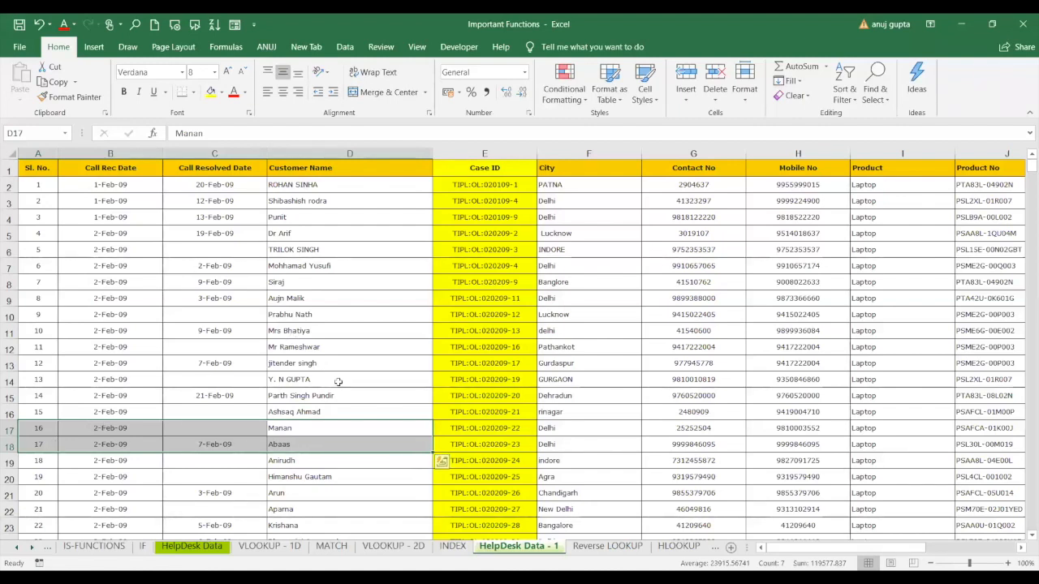
# Step: Go to cell N11 beside the data and review its existing INDEX formula
pyautogui.click(819, 422)
pyautogui.press('Right')
pyautogui.press('Right')
pyautogui.press('Right')
pyautogui.press('Right')
pyautogui.press('Right')
pyautogui.press('Right')
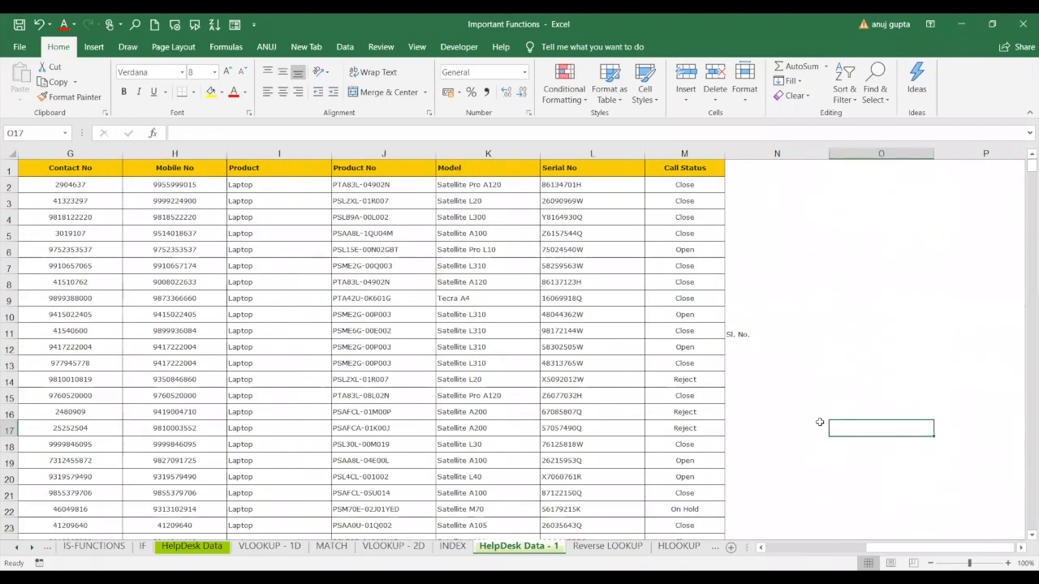
pyautogui.press('Up')
pyautogui.press('Up')
pyautogui.press('Up')
pyautogui.press('Up')
pyautogui.press('Up')
pyautogui.press('Up')
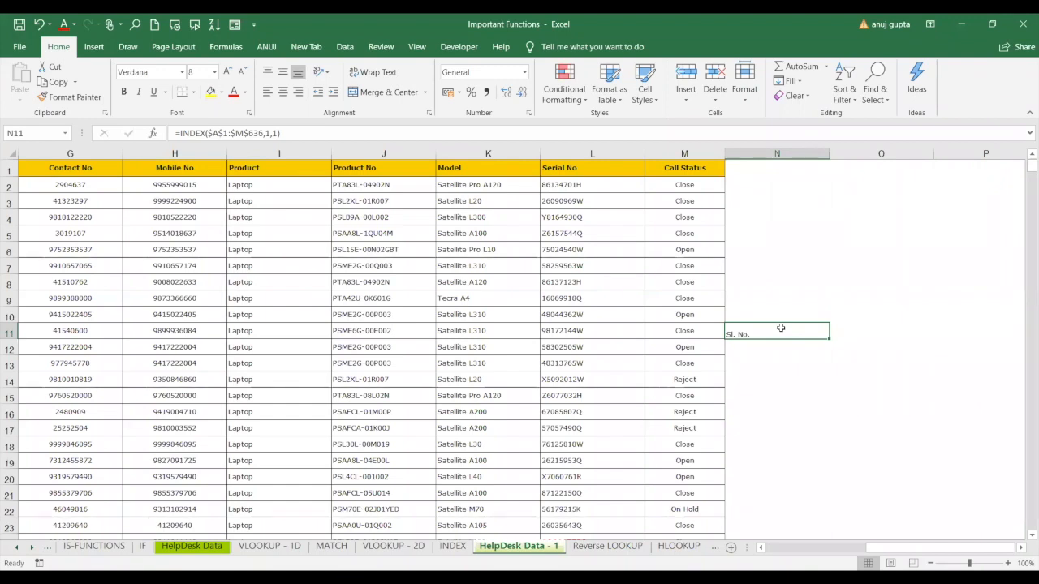
# Step: Try to enter an INDEX formula in N13 with only the array L2:M5
pyautogui.click(752, 358)
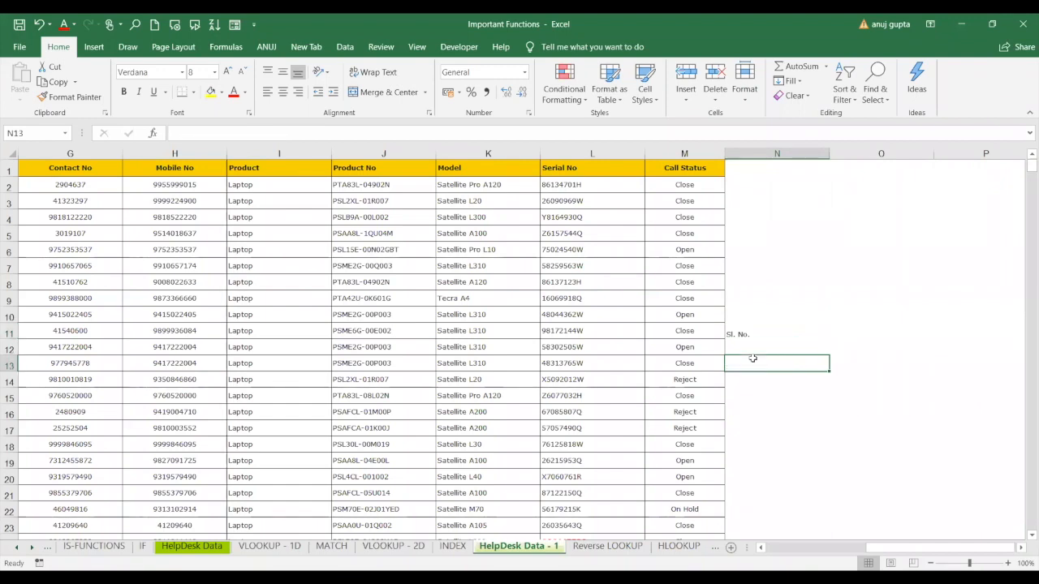
pyautogui.write('=')
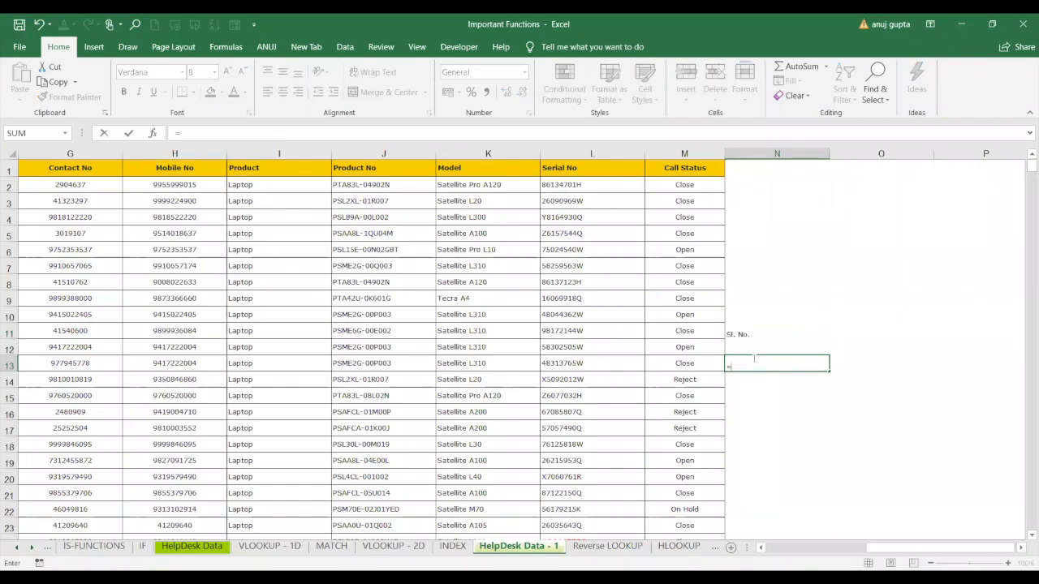
pyautogui.write('INDEX(')
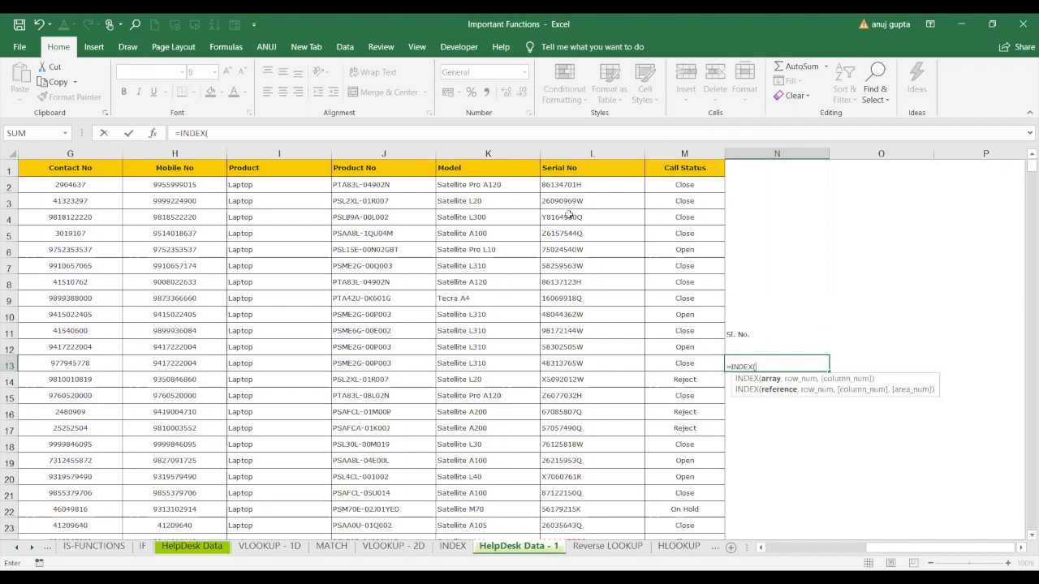
pyautogui.click(566, 186)
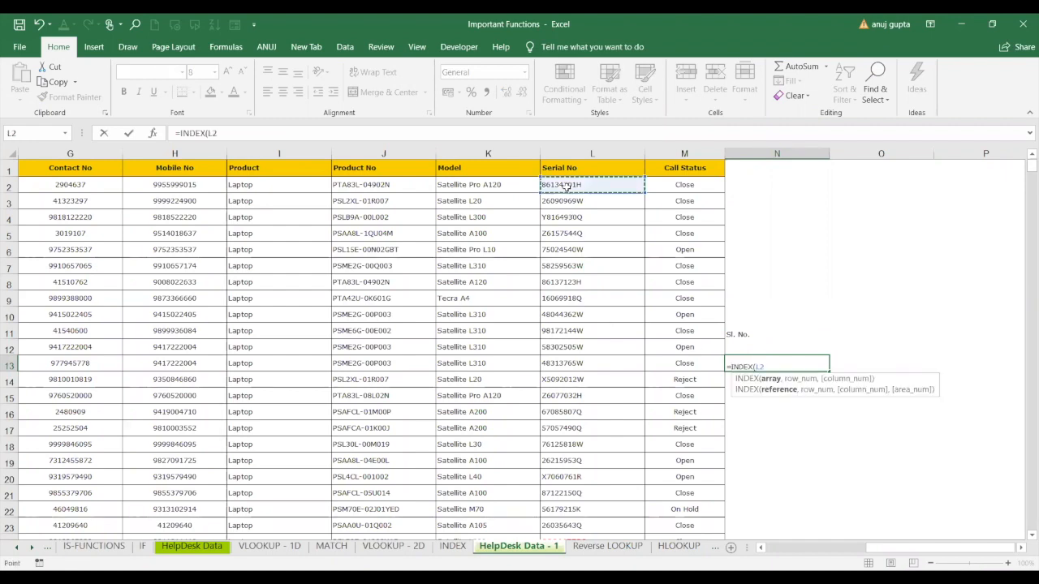
pyautogui.moveTo(566, 185); pyautogui.dragTo(673, 241)
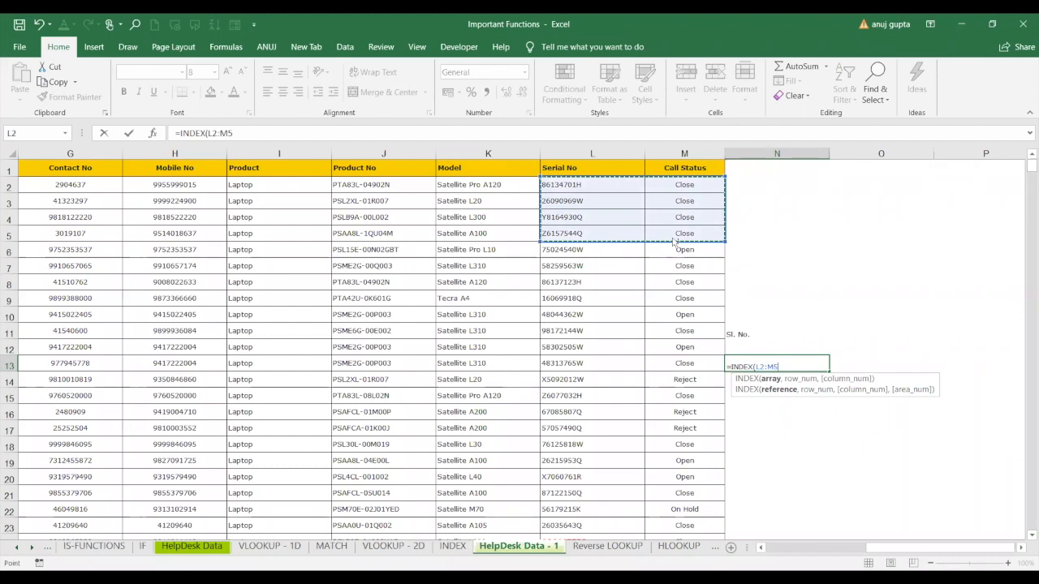
pyautogui.press('Return')
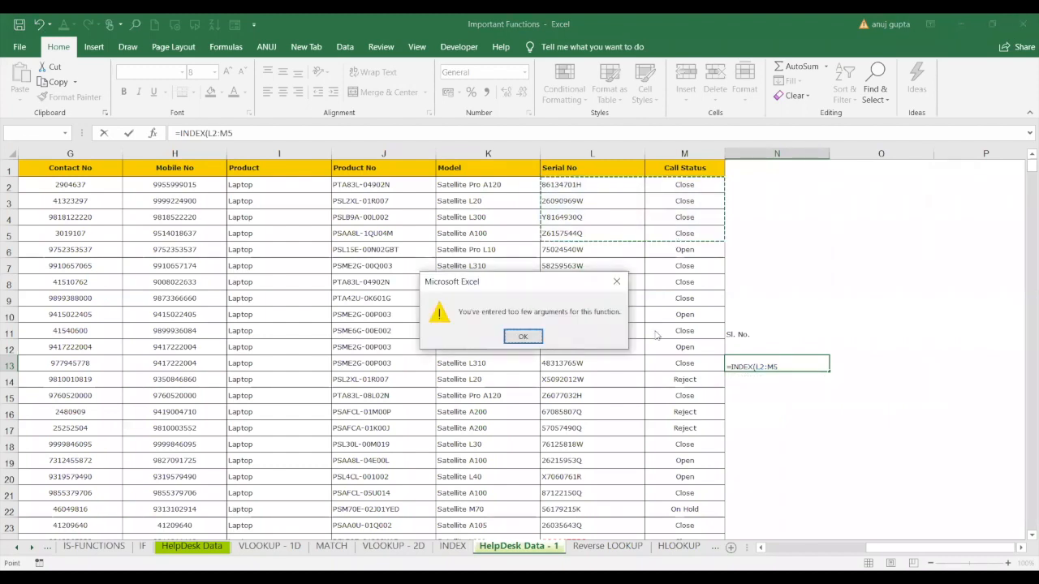
pyautogui.click(524, 337)
pyautogui.click(525, 333)
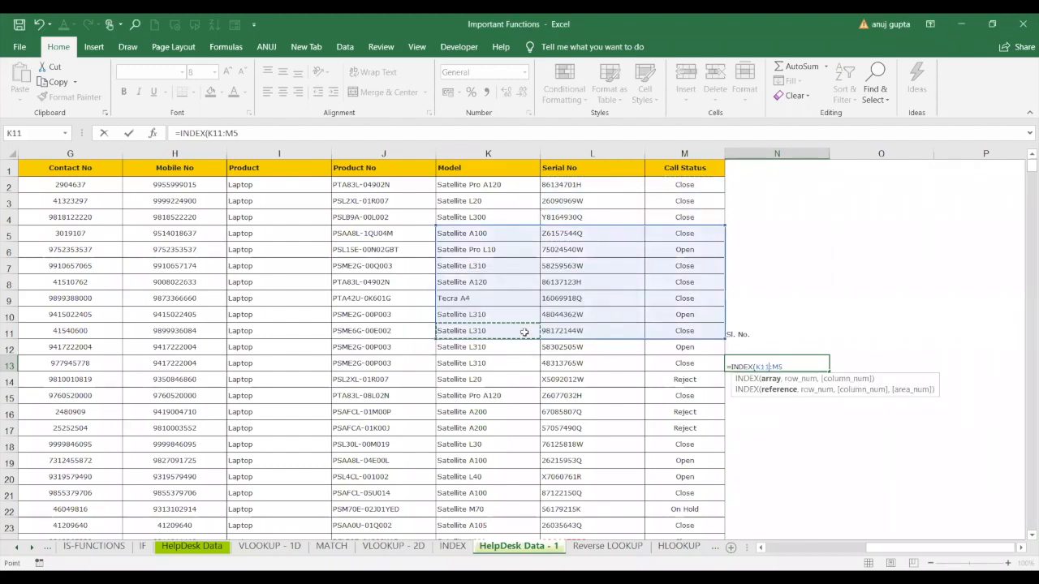
pyautogui.press('F4')
pyautogui.press('Right')
pyautogui.press('Right')
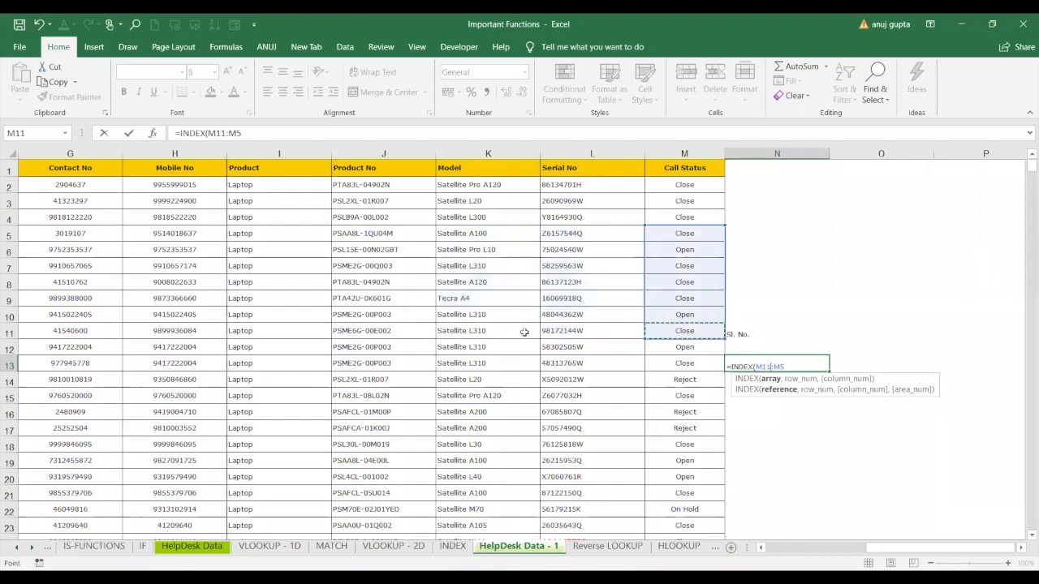
pyautogui.press('Right')
pyautogui.press('Left')
pyautogui.press('Right')
pyautogui.press('Left')
pyautogui.press('Right')
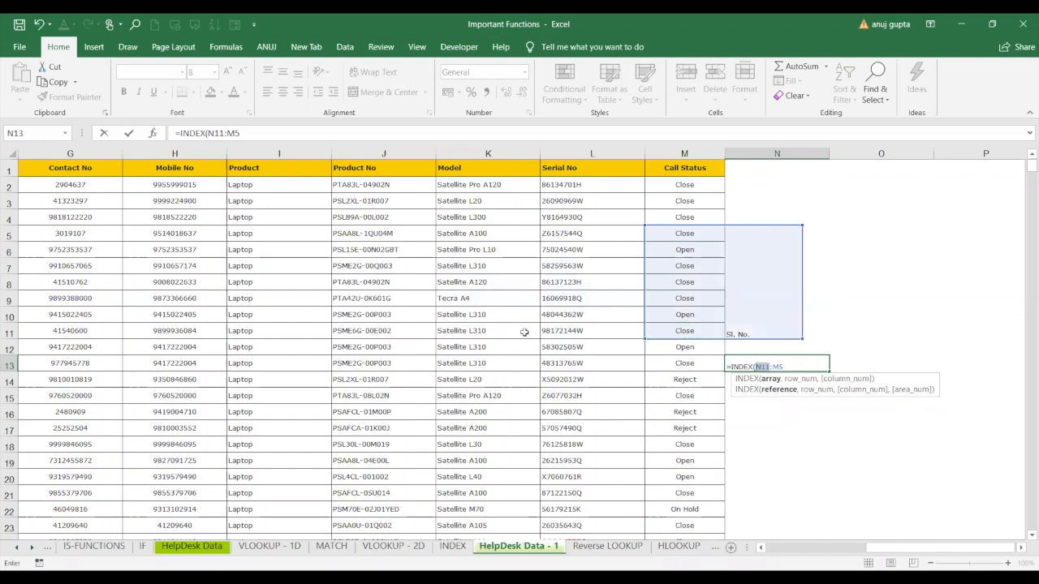
pyautogui.press('Left')
pyautogui.press('Right')
pyautogui.press('Left')
pyautogui.press('Right')
pyautogui.press('Left')
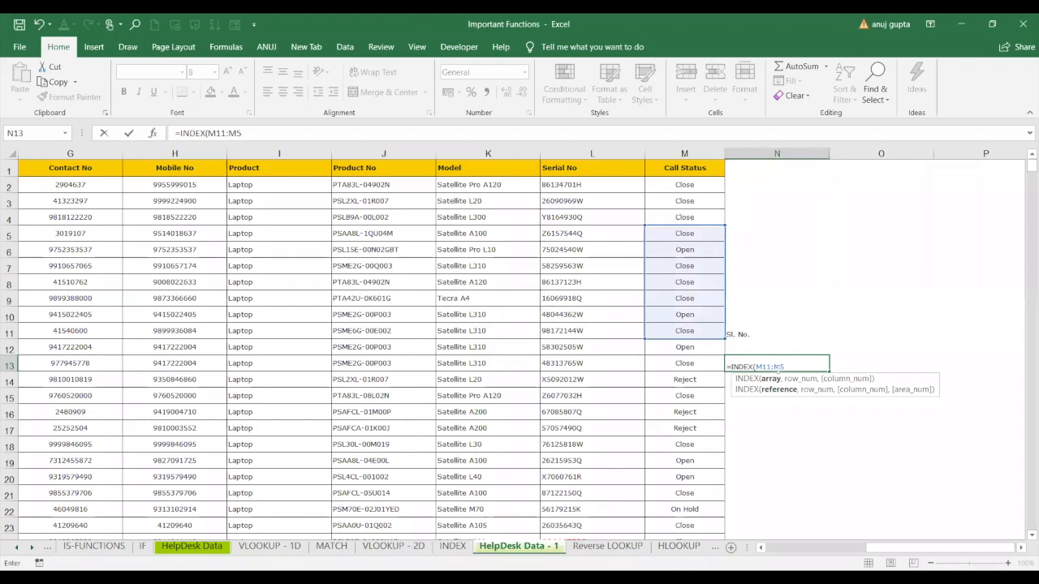
# Step: Replace the unfinished formula in N13 with =INDEX($L$2:$M$7,2,1)
pyautogui.moveTo(786, 366); pyautogui.dragTo(726, 366)
pyautogui.press('BackSpace')
pyautogui.write('=')
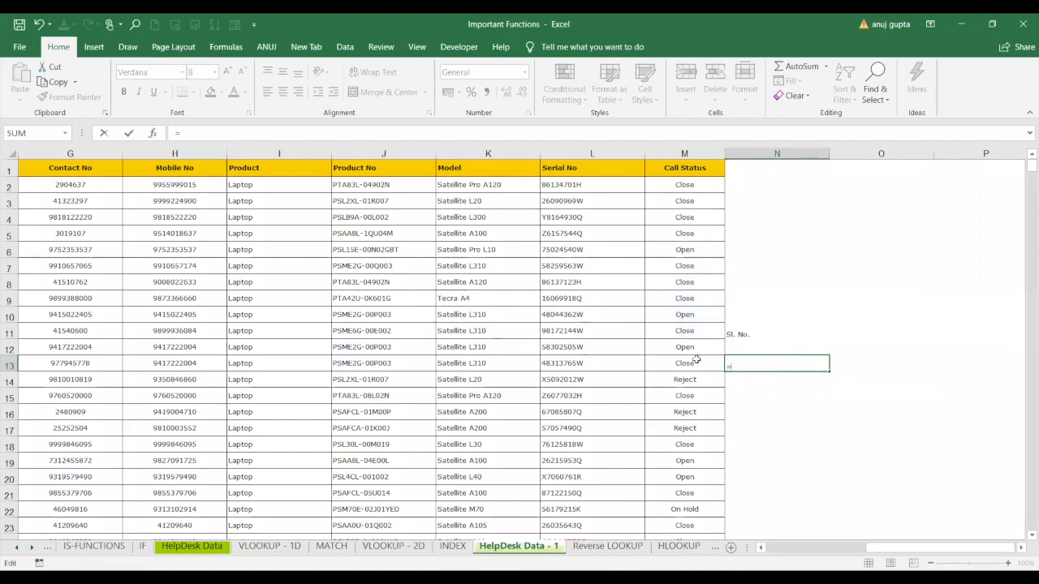
pyautogui.write('INDEX(')
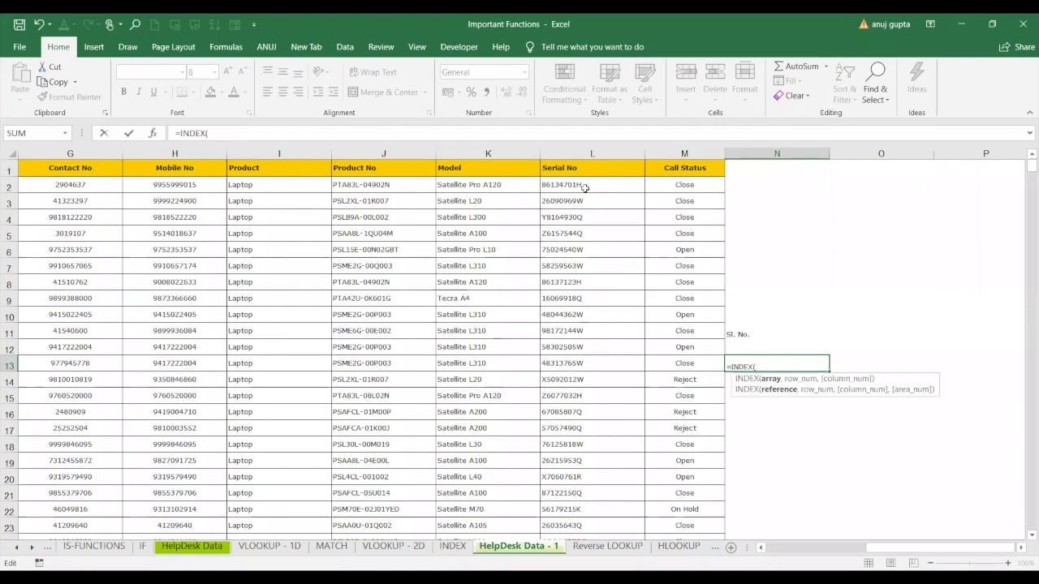
pyautogui.moveTo(585, 188); pyautogui.dragTo(687, 267)
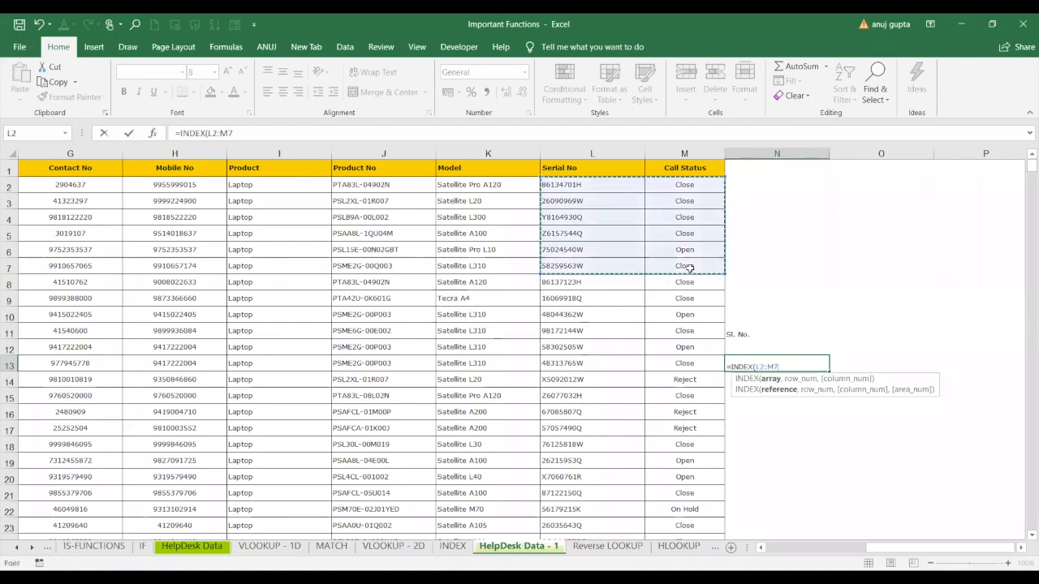
pyautogui.press('F4')
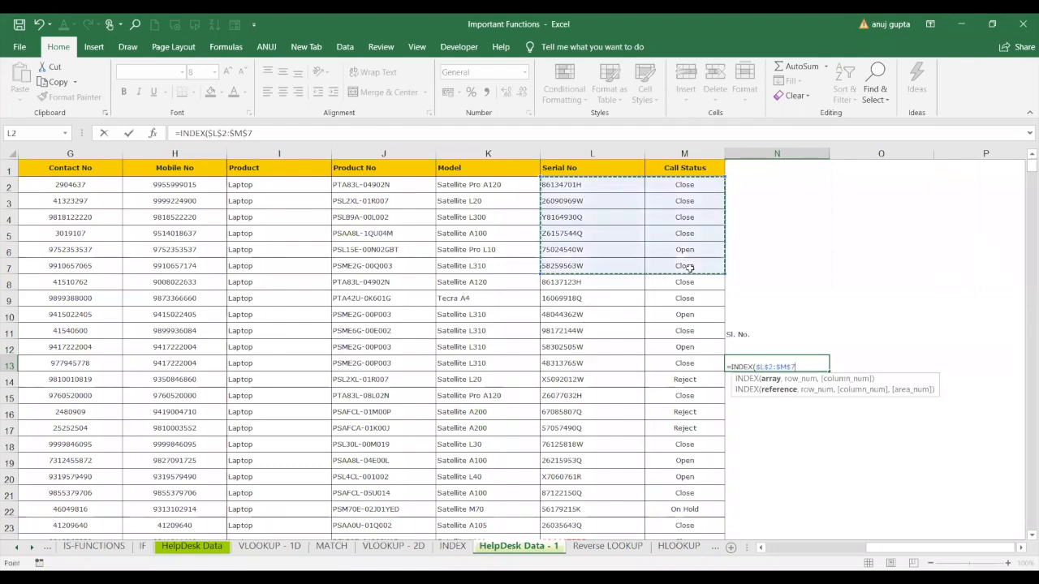
pyautogui.write(',')
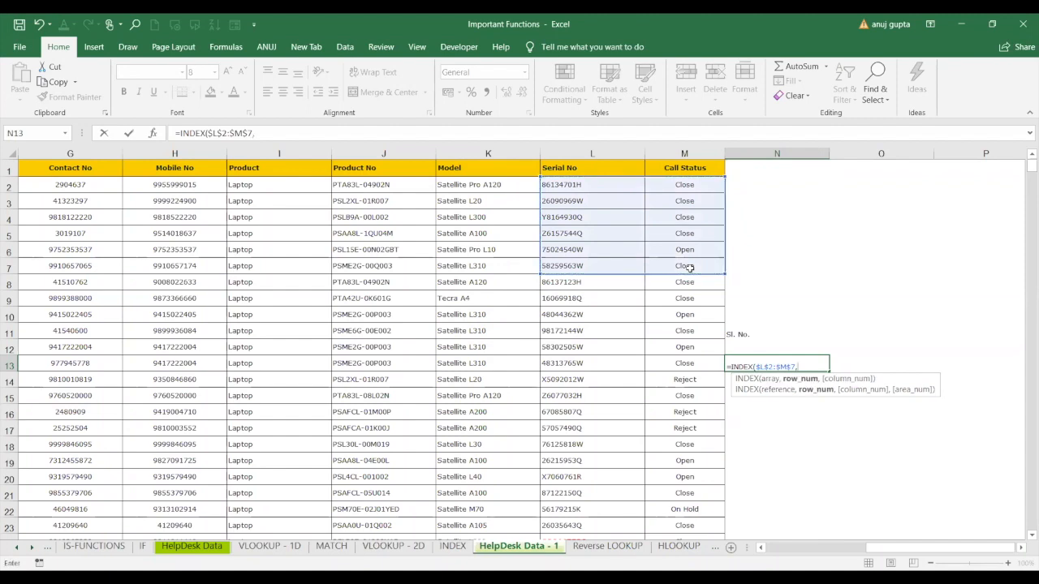
pyautogui.write('2,')
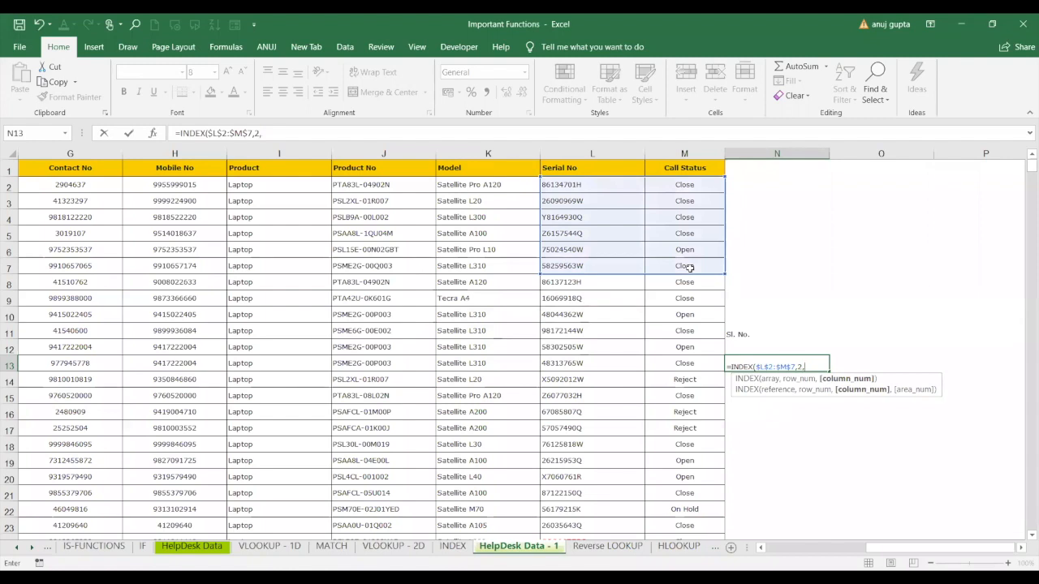
pyautogui.write('1')
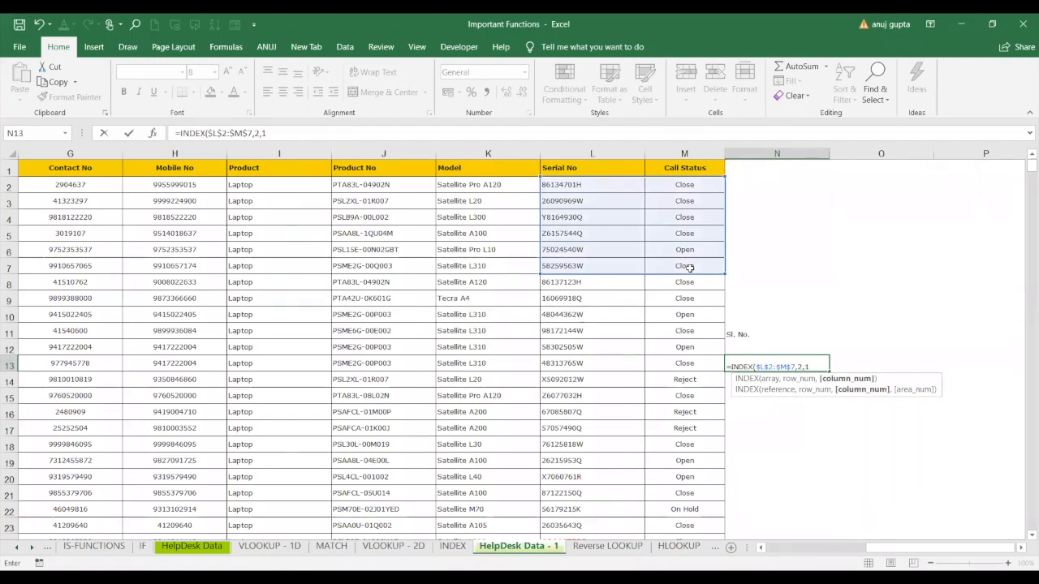
pyautogui.press('Return')
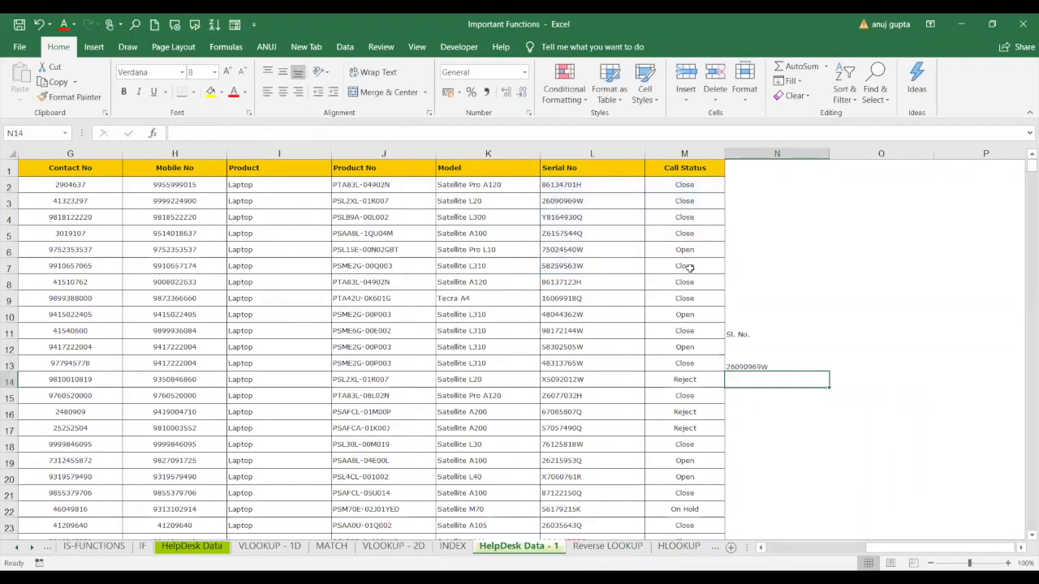
# Step: Compare the INDEX result in N13 with the serial number in L3, the second row of the array
pyautogui.moveTo(581, 185); pyautogui.dragTo(581, 200)
pyautogui.click(581, 200)
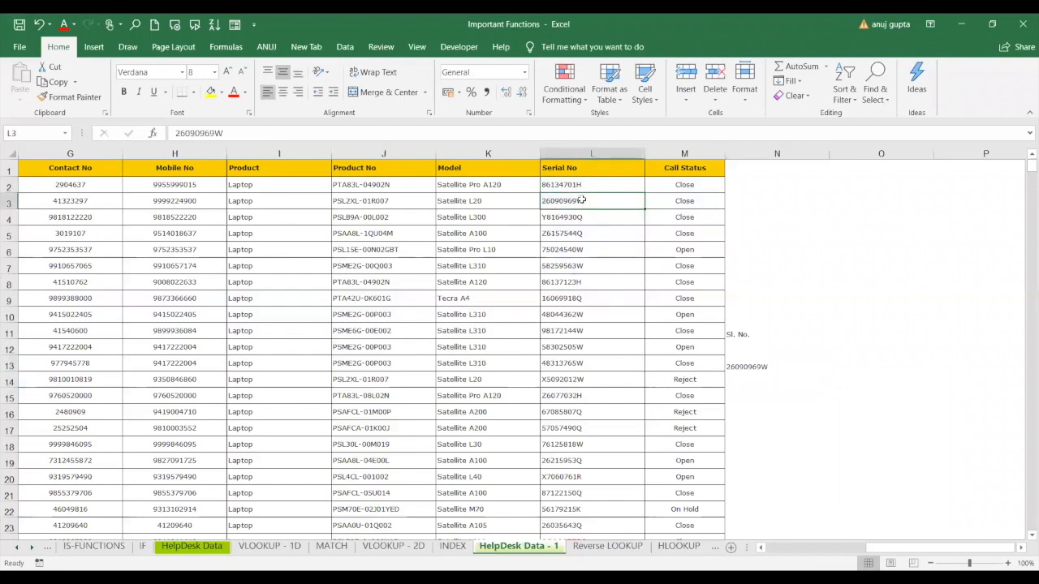
pyautogui.doubleClick(581, 199)
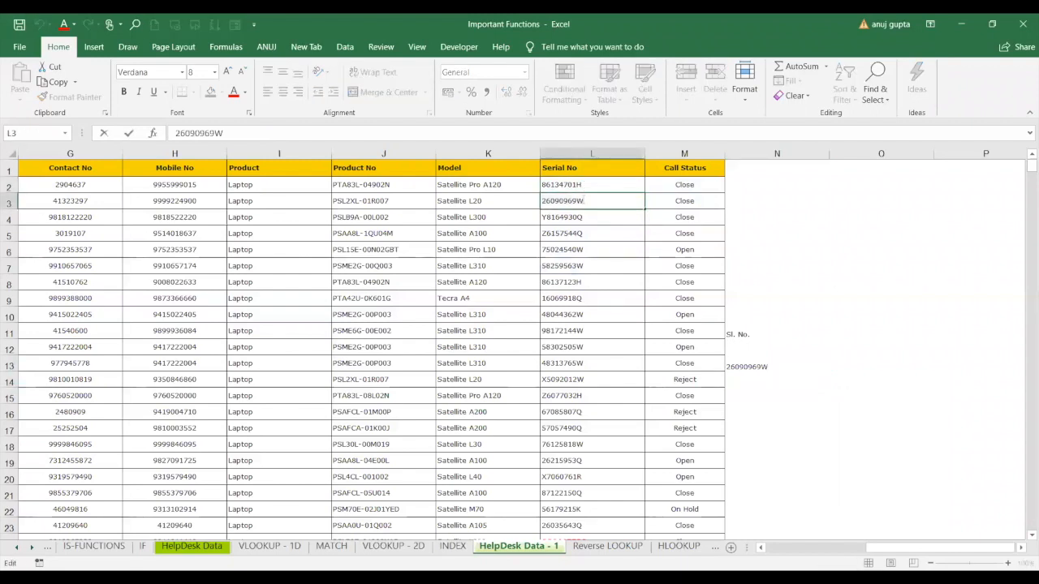
pyautogui.click(752, 365)
pyautogui.click(580, 207)
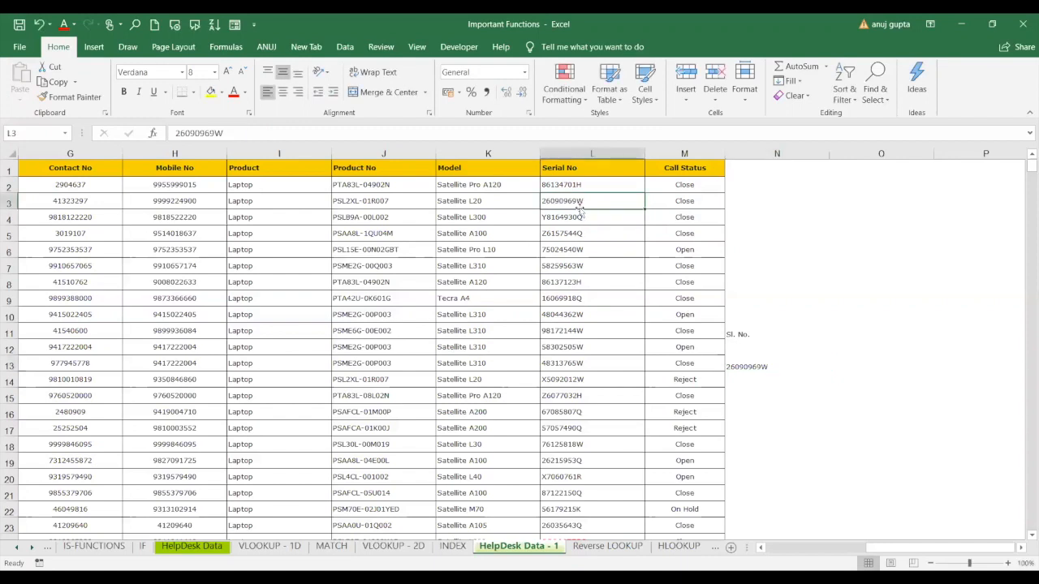
pyautogui.click(754, 374)
pyautogui.click(581, 205)
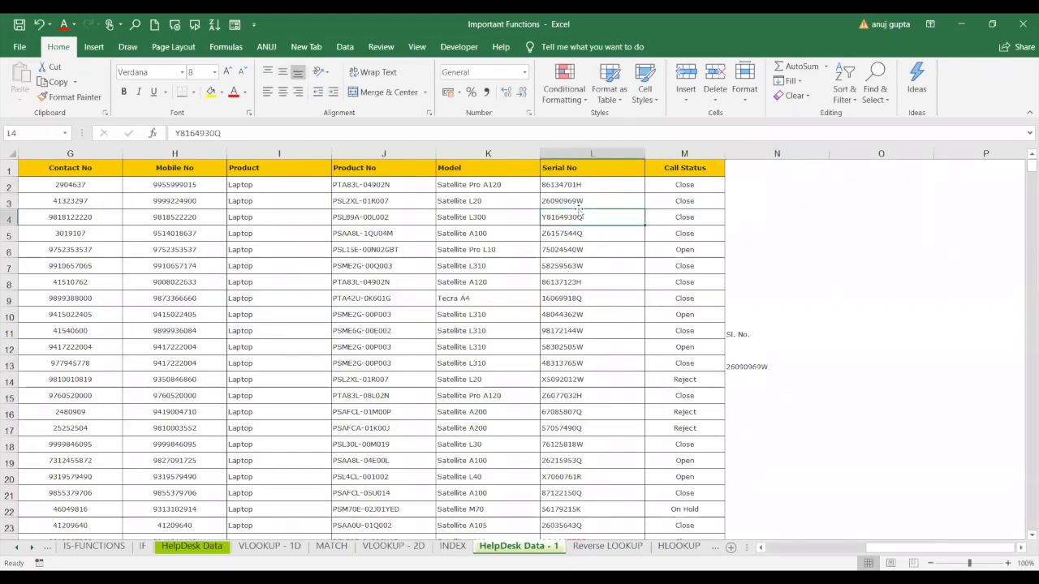
pyautogui.click(740, 366)
pyautogui.click(589, 201)
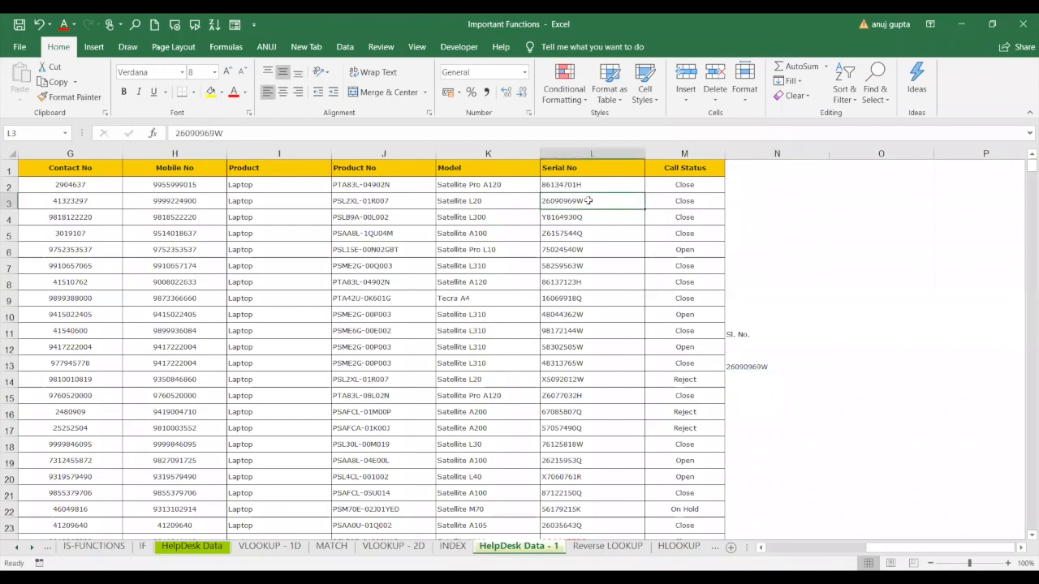
pyautogui.click(742, 366)
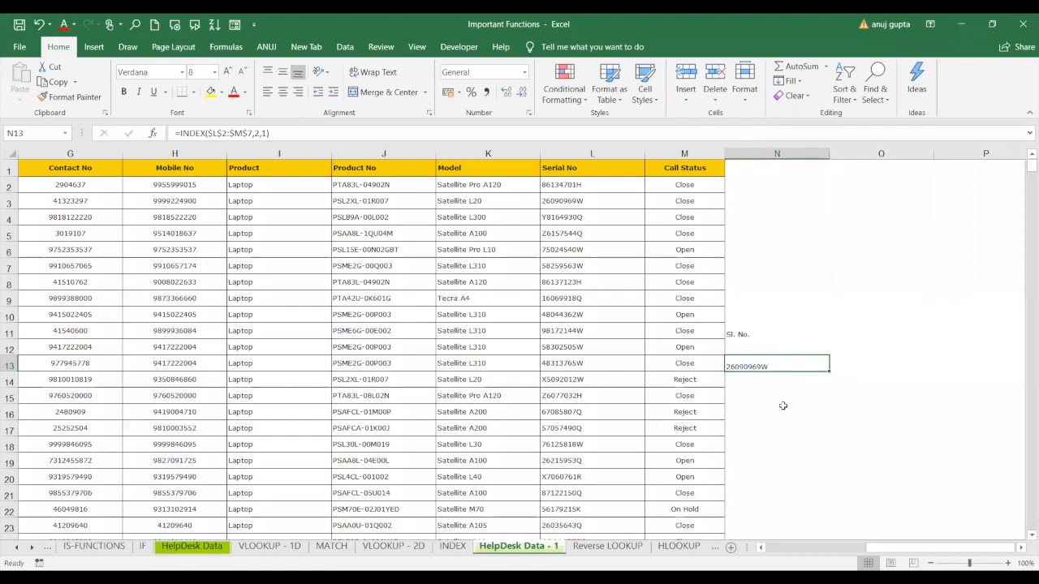
# Step: In B2 of Reverse LOOKUP, start an INDEX formula with the array $A$1:$M$636 from HelpDesk Data - 1
pyautogui.click(609, 546)
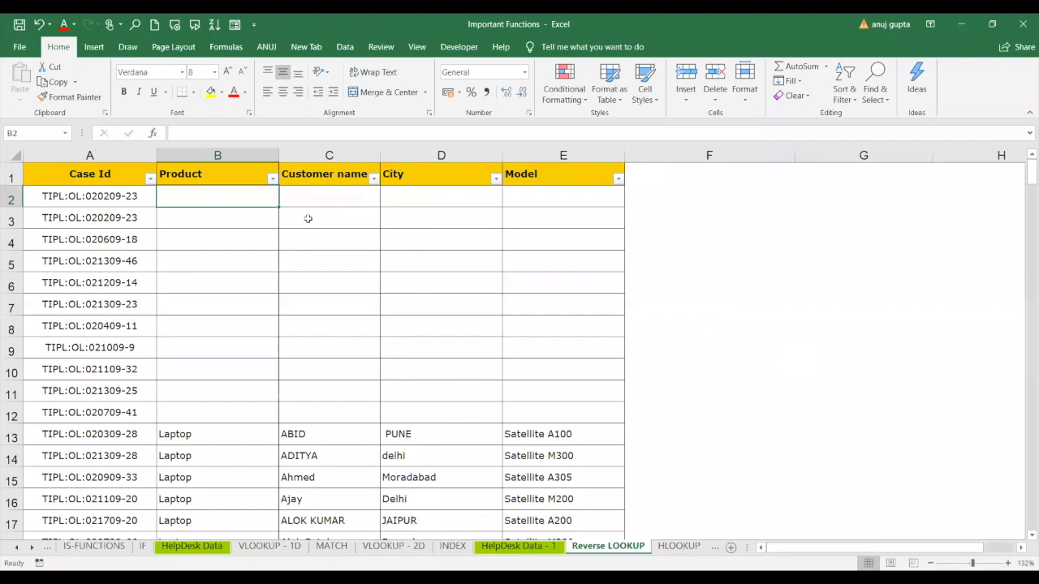
pyautogui.hotkey('alt', 'Tab')
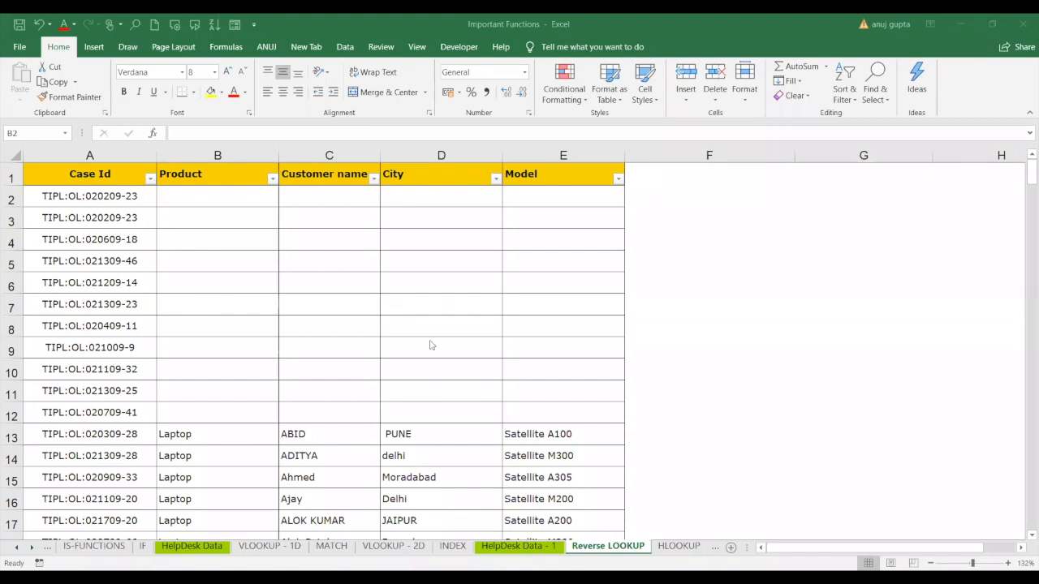
pyautogui.click(207, 208)
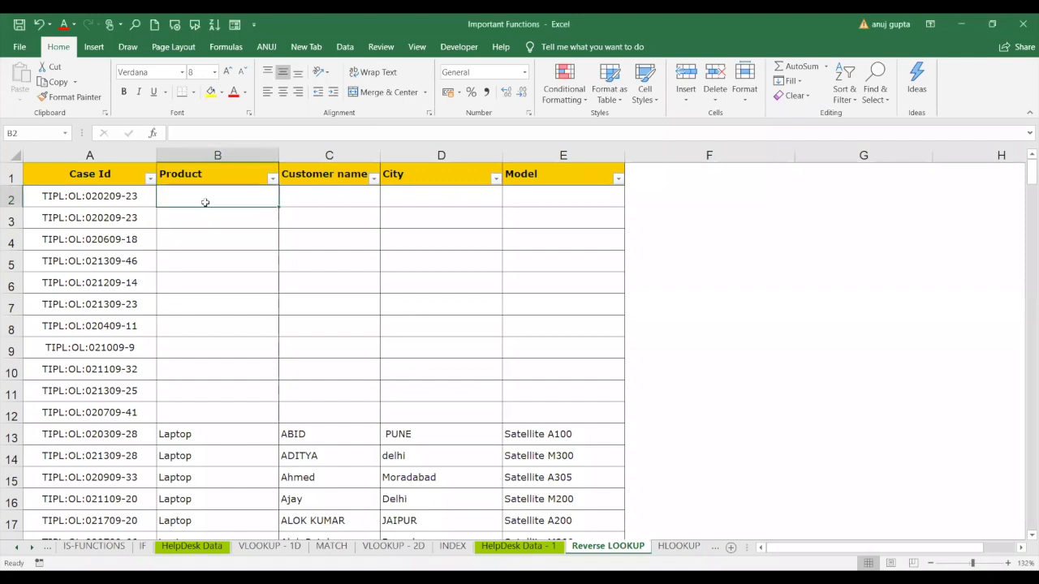
pyautogui.write('=')
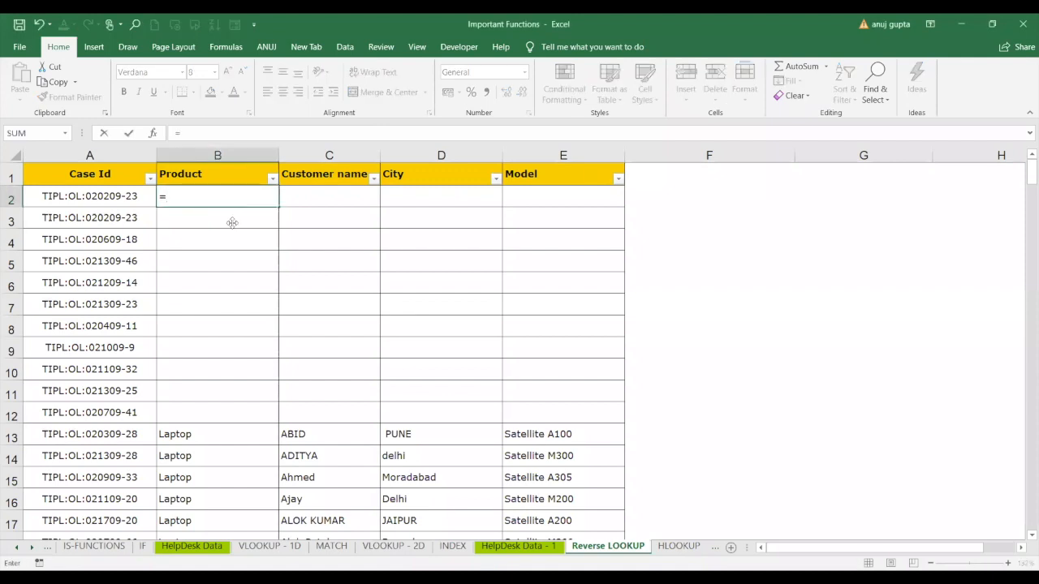
pyautogui.write('INDEX(')
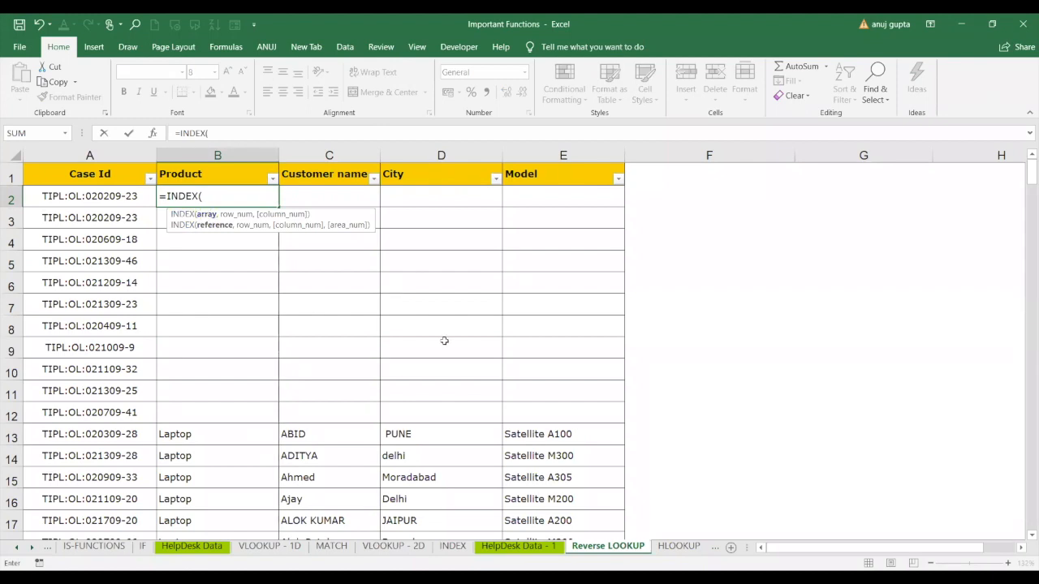
pyautogui.click(521, 547)
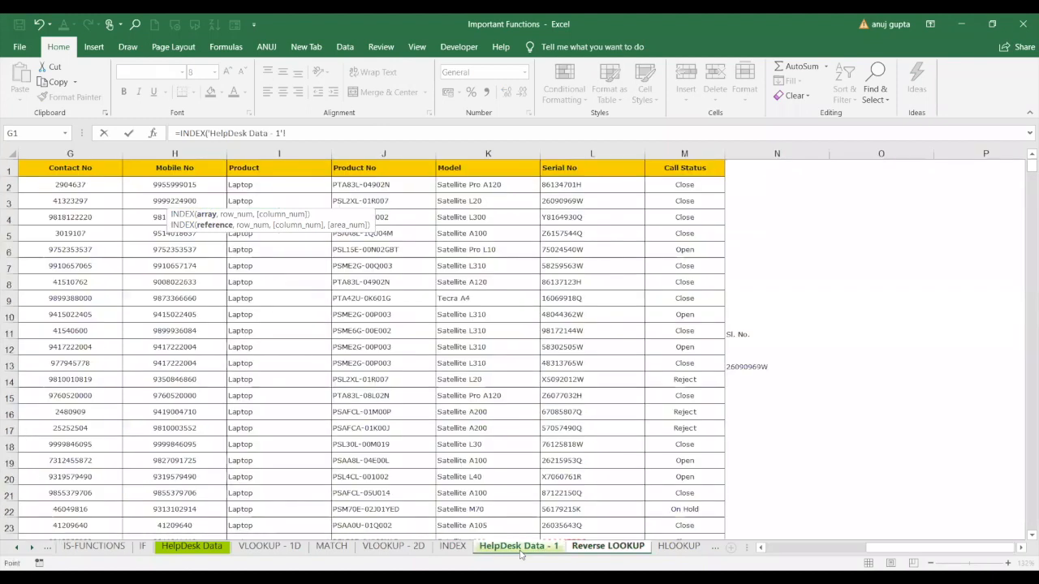
pyautogui.click(788, 551)
pyautogui.click(28, 169)
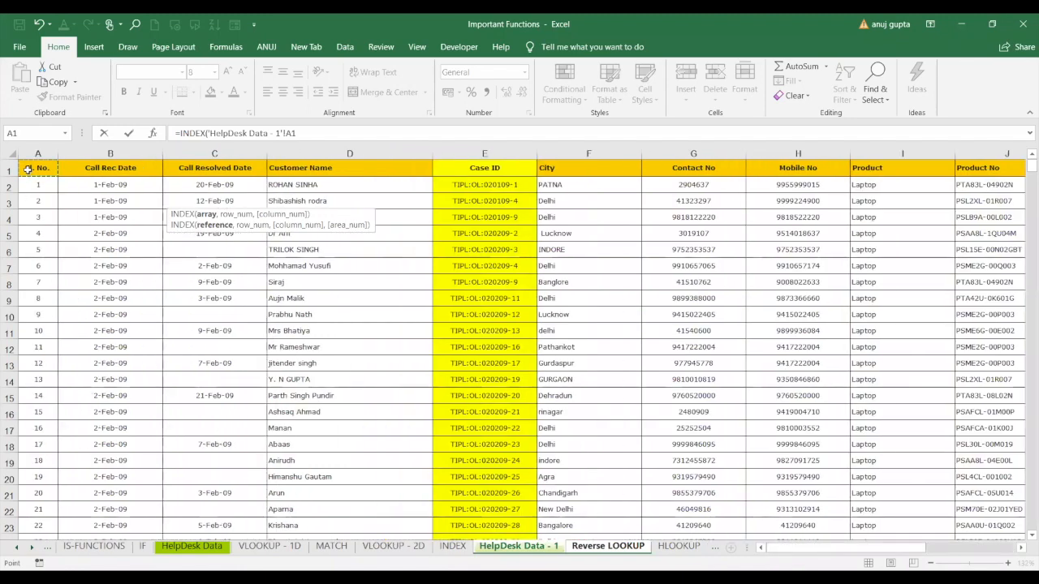
pyautogui.hotkey('ctrl', 'shift', 'End')
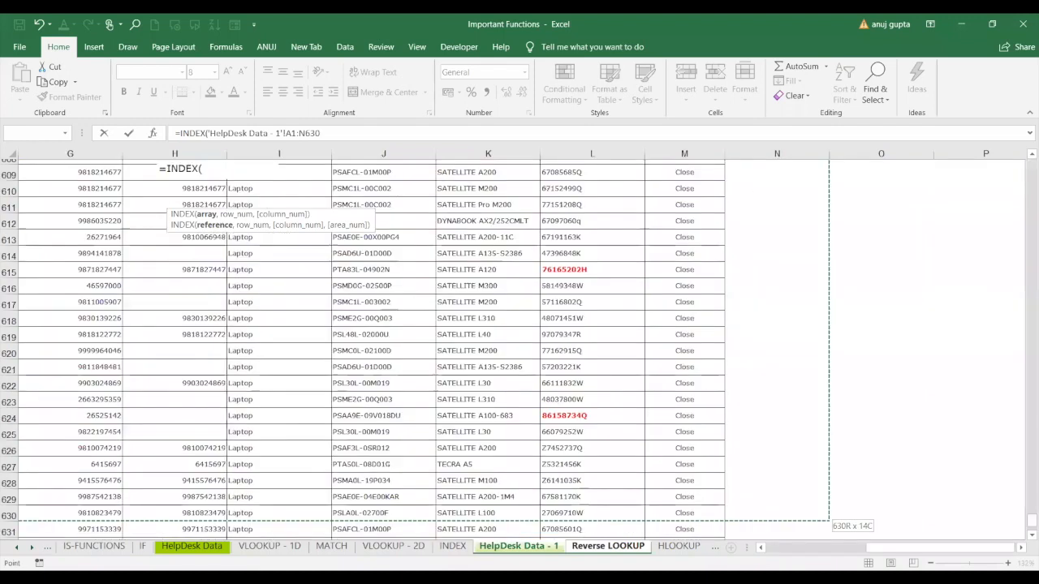
pyautogui.moveTo(777, 513); pyautogui.dragTo(682, 427)
pyautogui.press('F4')
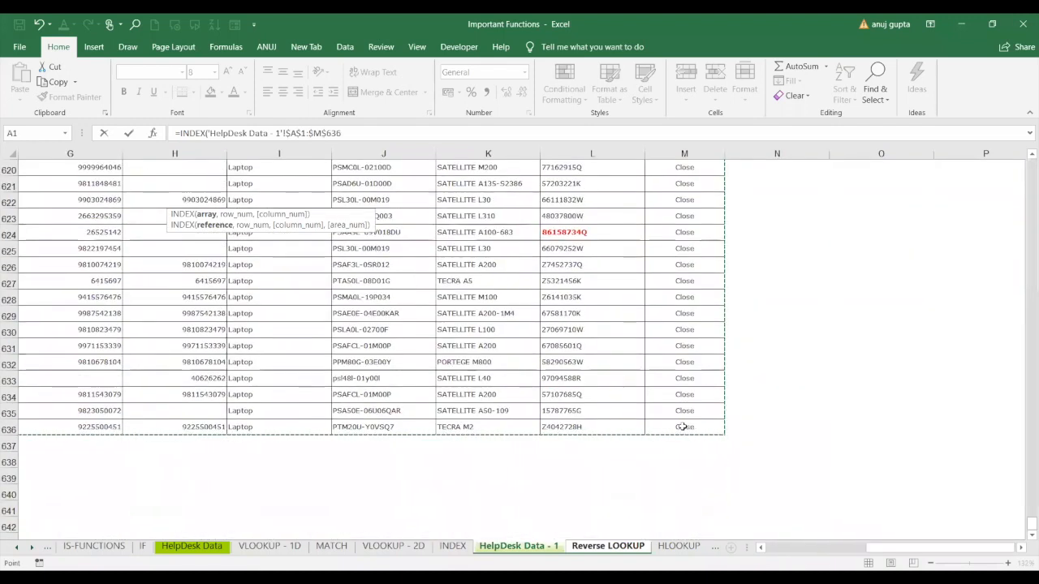
# Step: Add MATCH as the formula's row number, with the Case Id in 'Reverse LOOKUP'!$A2 as its column-locked lookup value
pyautogui.write(',')
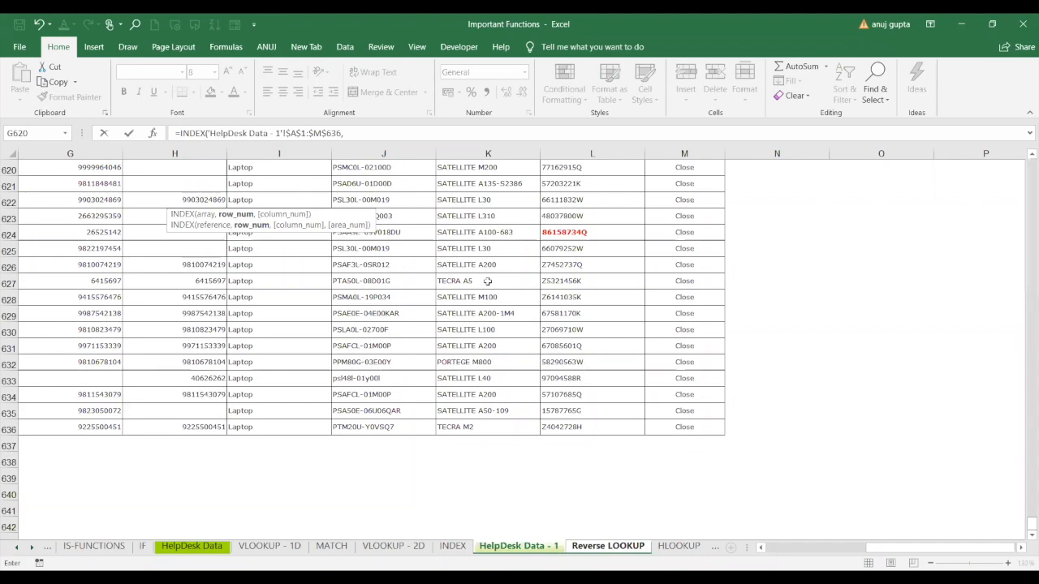
pyautogui.write('MATCH')
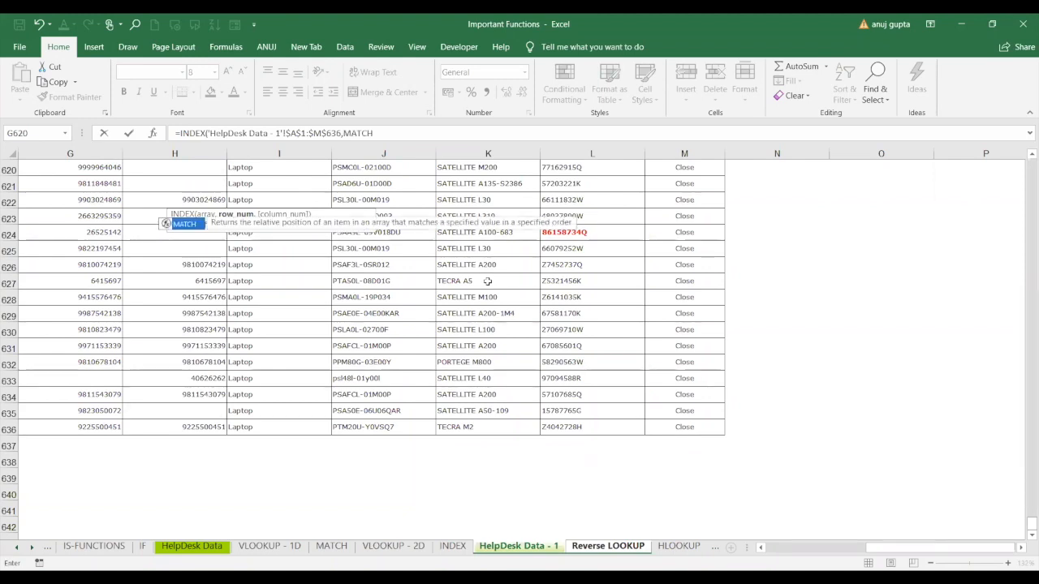
pyautogui.write('(')
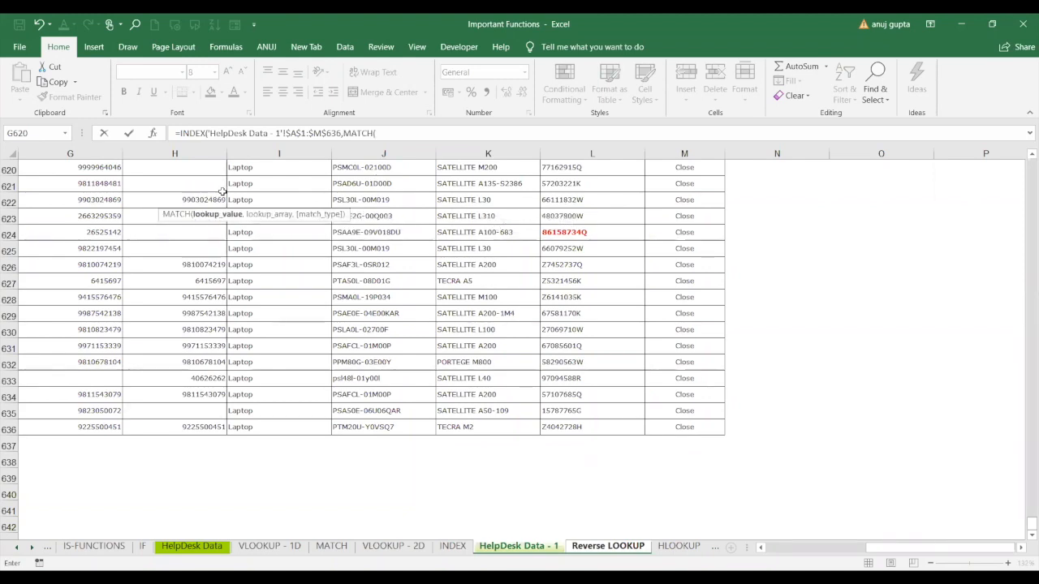
pyautogui.click(629, 548)
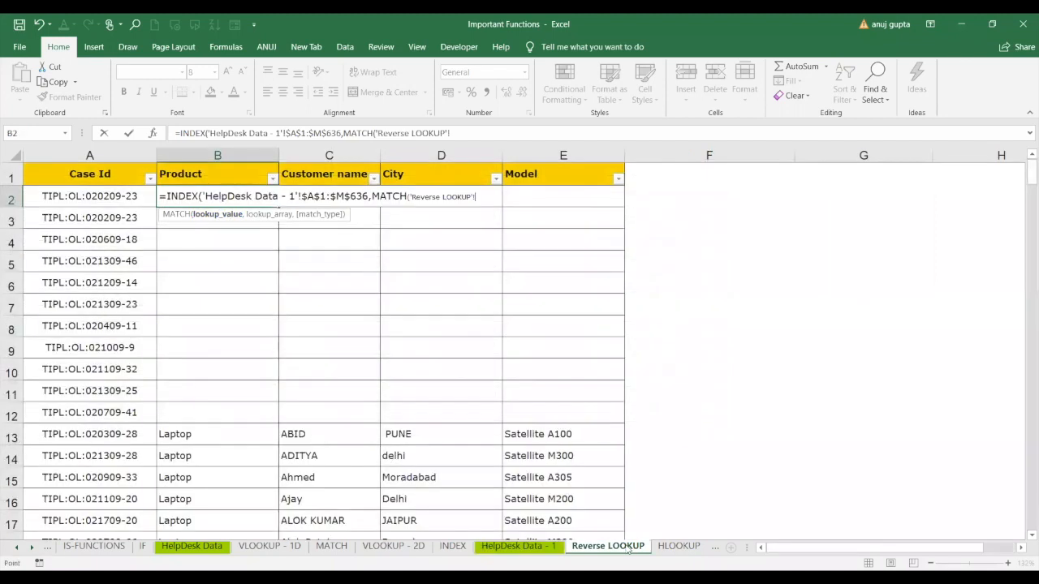
pyautogui.click(72, 196)
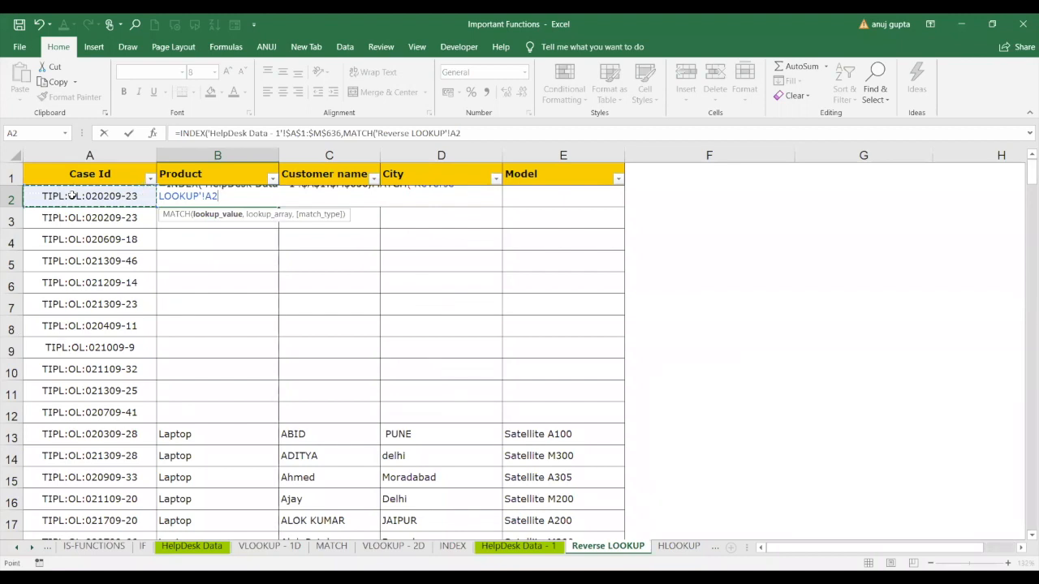
pyautogui.press('F4')
pyautogui.press('F4')
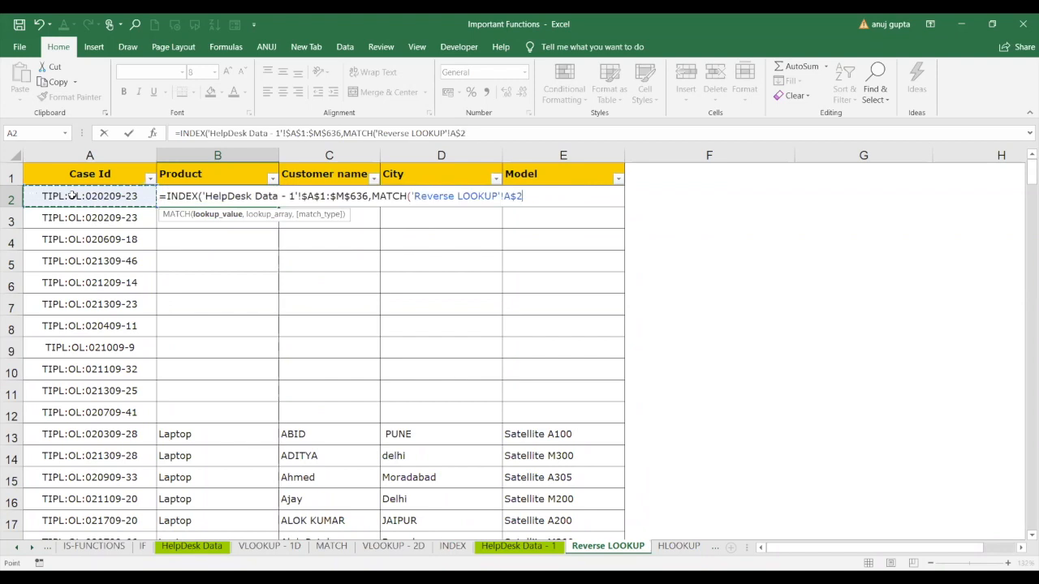
pyautogui.press('F4')
pyautogui.write(',')
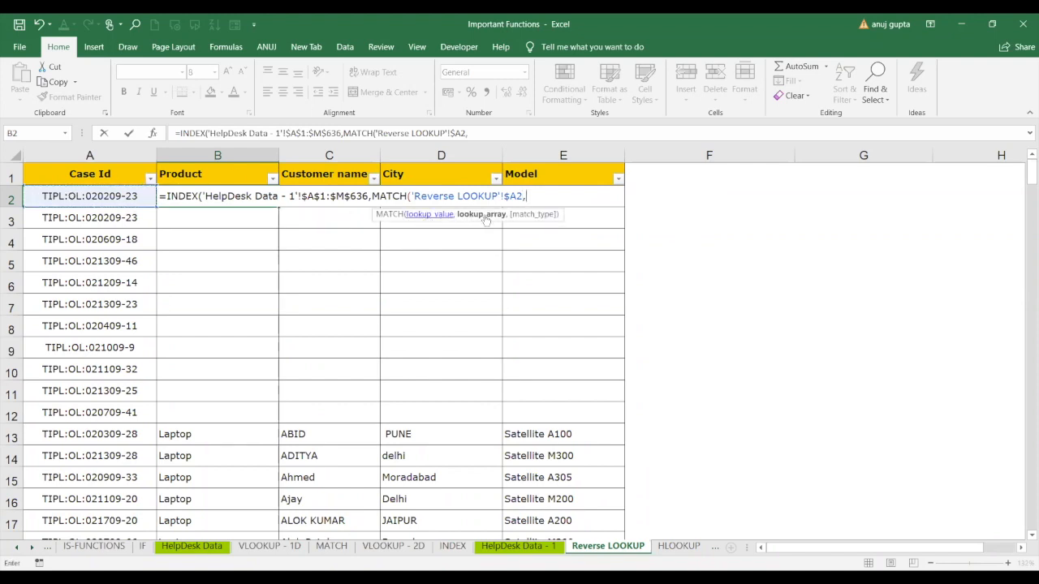
# Step: Set the MATCH lookup array to the Case ID column range E1:E636 on HelpDesk Data - 1
pyautogui.click(520, 548)
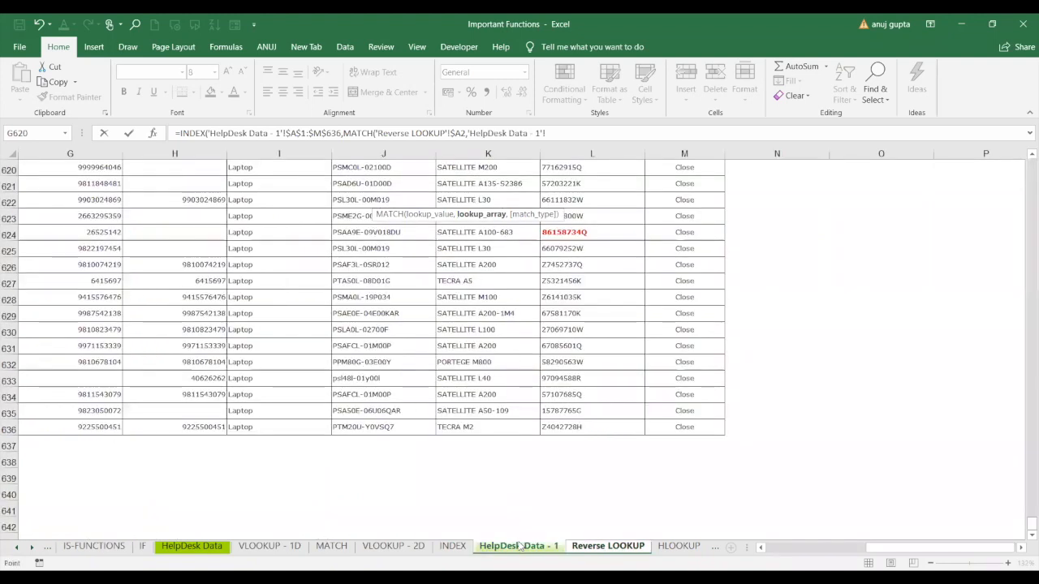
pyautogui.click(779, 551)
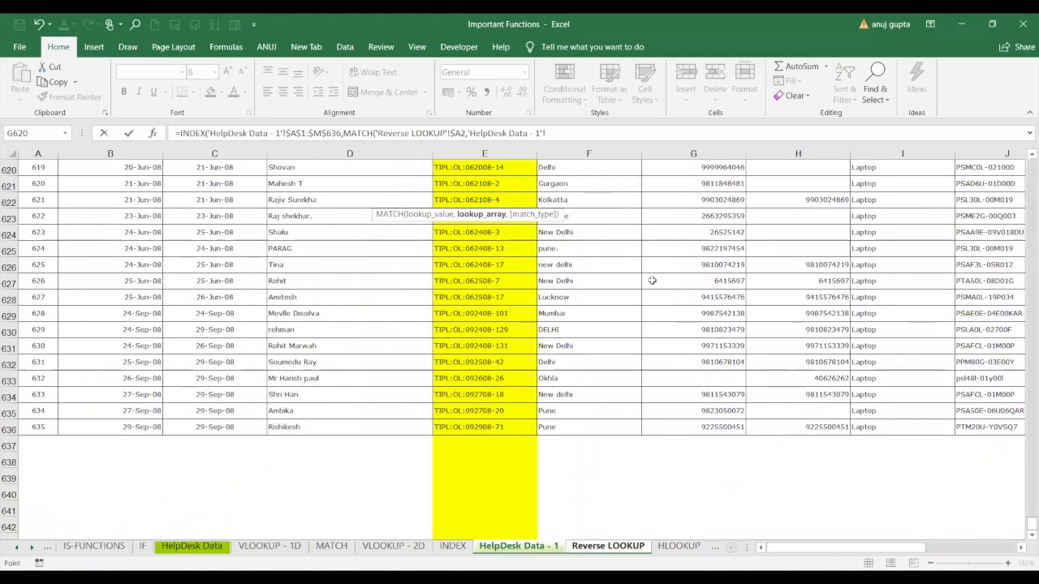
pyautogui.click(1029, 166)
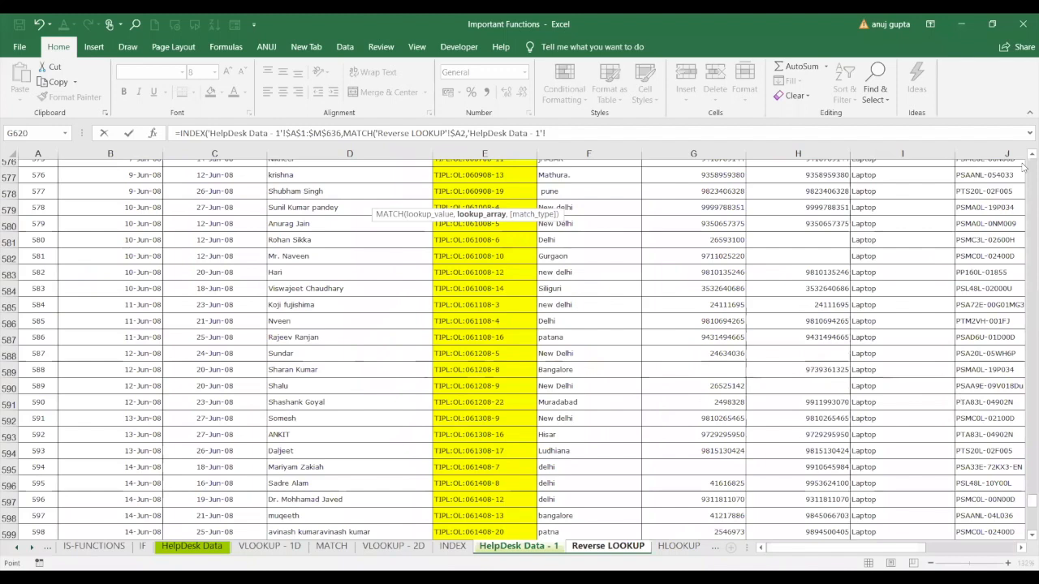
pyautogui.moveTo(1024, 167); pyautogui.dragTo(1024, 167)
pyautogui.click(473, 168)
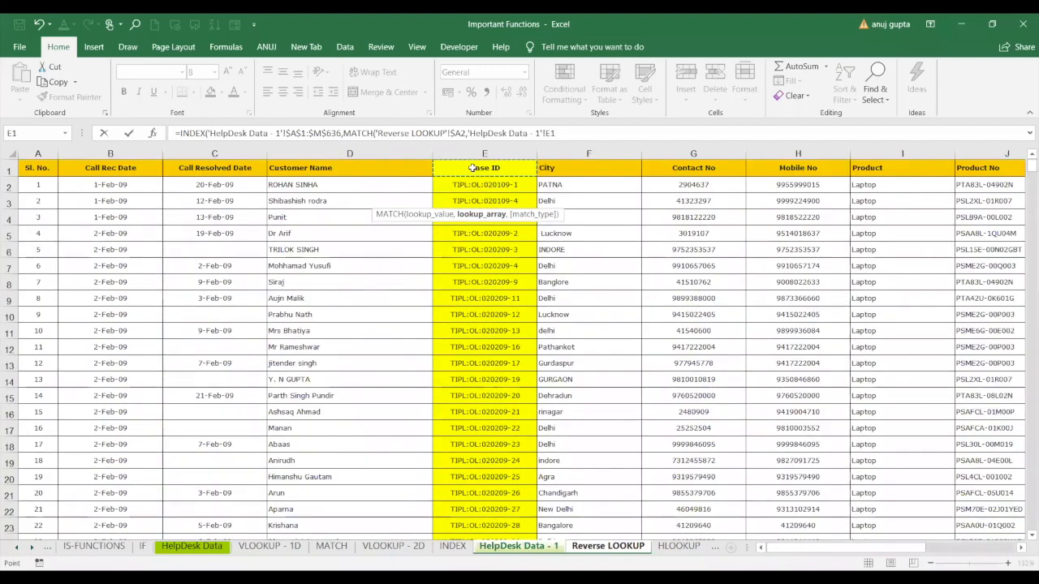
pyautogui.moveTo(472, 168); pyautogui.dragTo(469, 493)
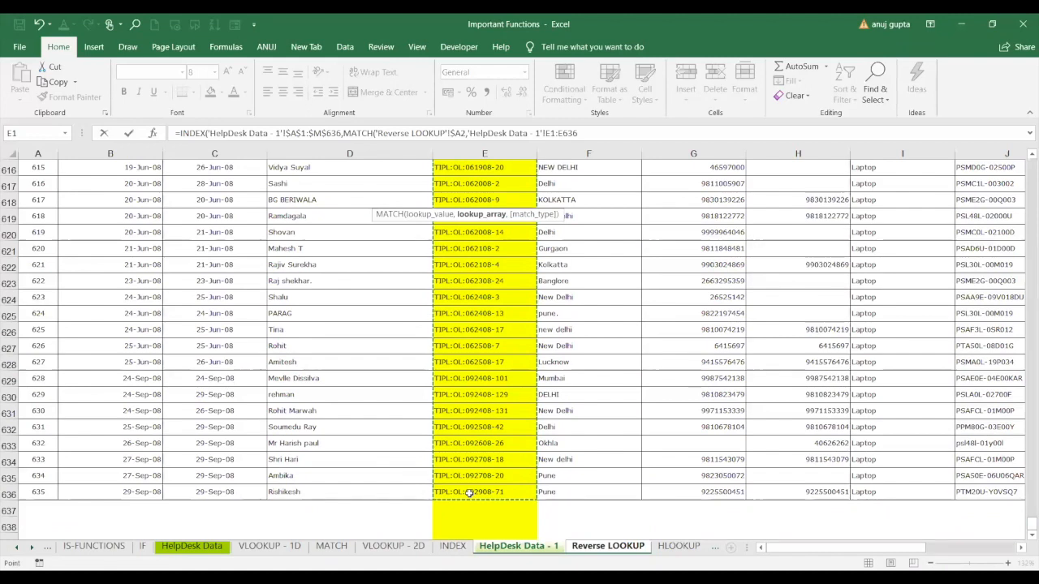
# Step: Make the Case ID lookup array absolute as $E$1:$E$636 and complete the row MATCH with exact match type 0
pyautogui.press('F4')
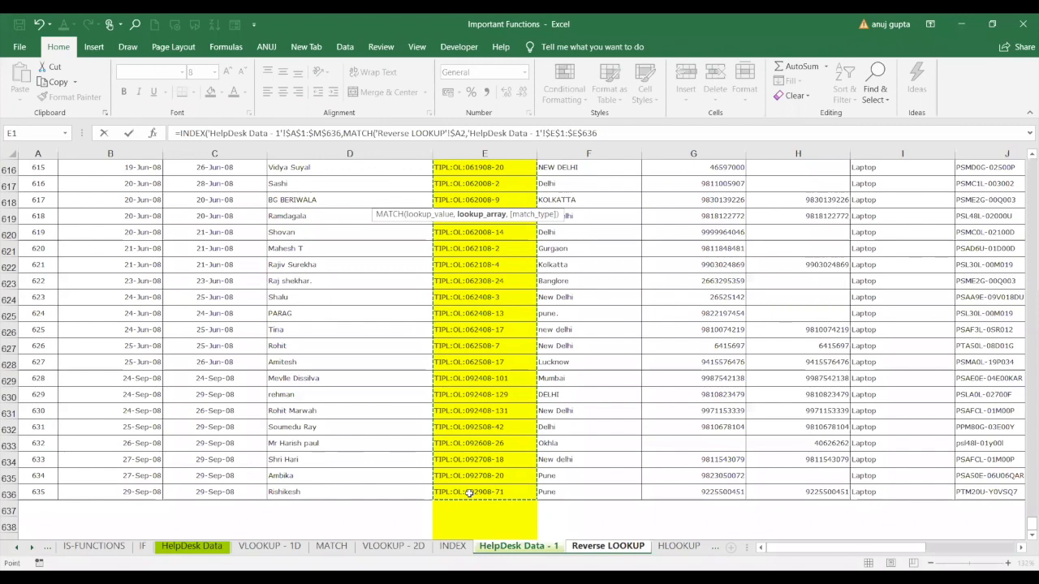
pyautogui.write(',')
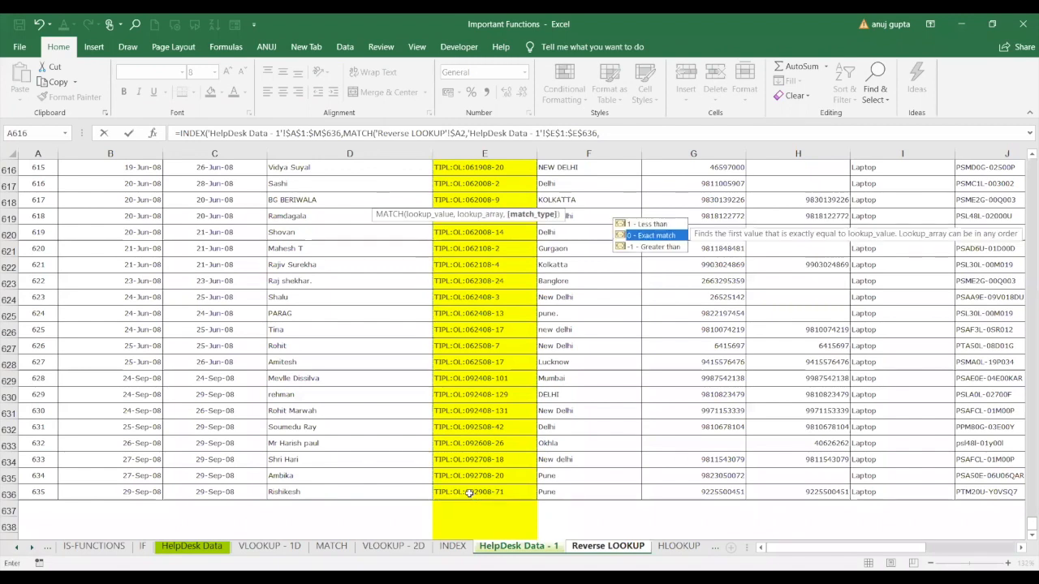
pyautogui.write('0')
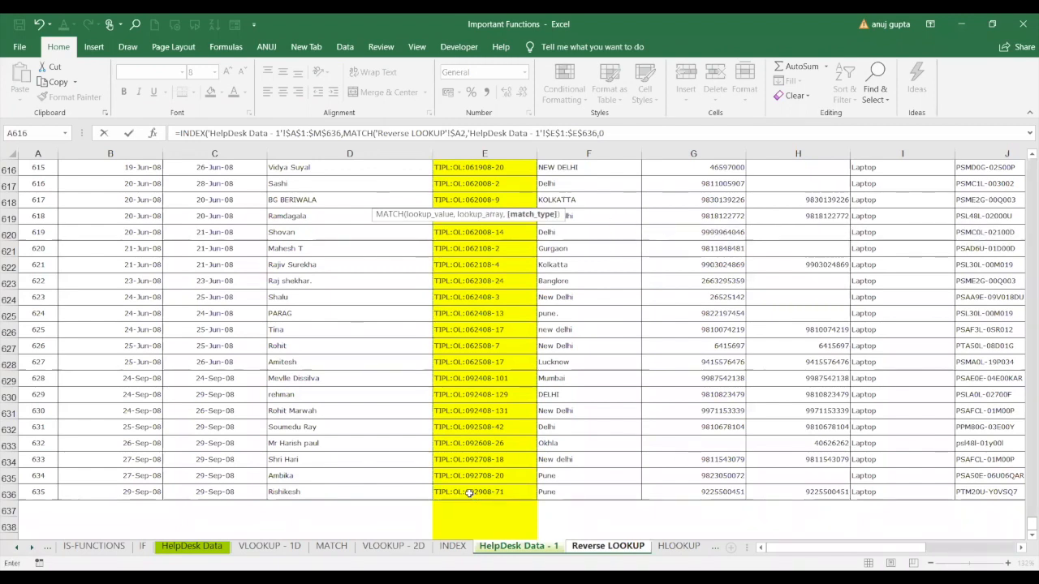
pyautogui.write(')')
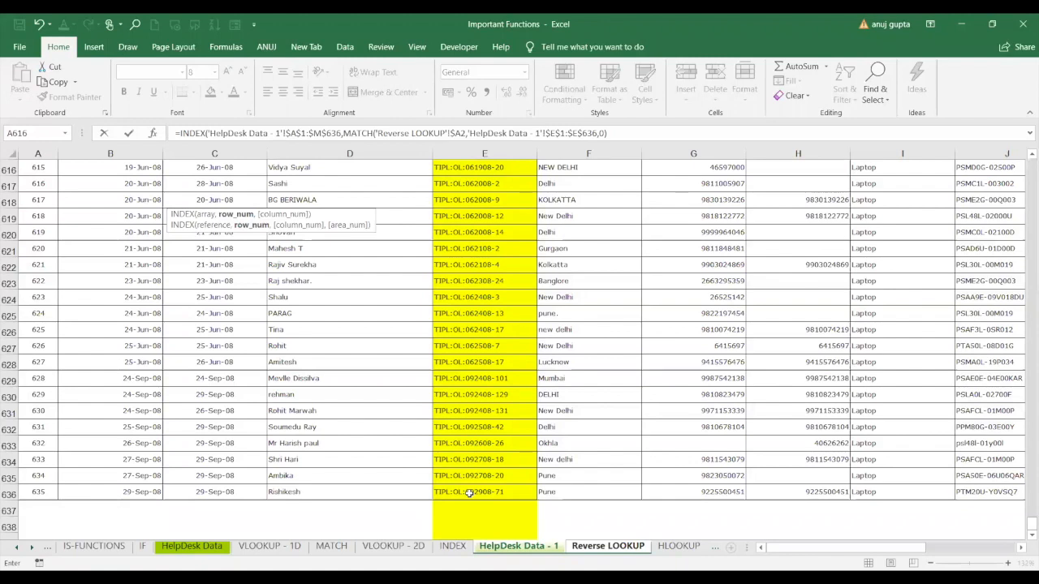
pyautogui.write(',')
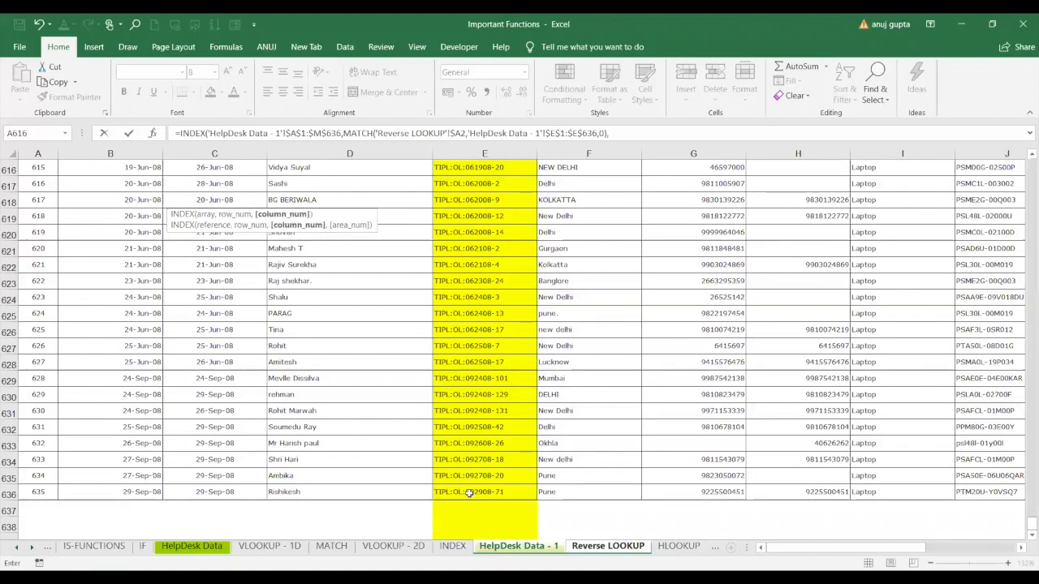
# Step: Add a second MATCH as the INDEX column number, with the row-locked Product header 'Reverse LOOKUP'!B$1 as its lookup value
pyautogui.write('MATCH(')
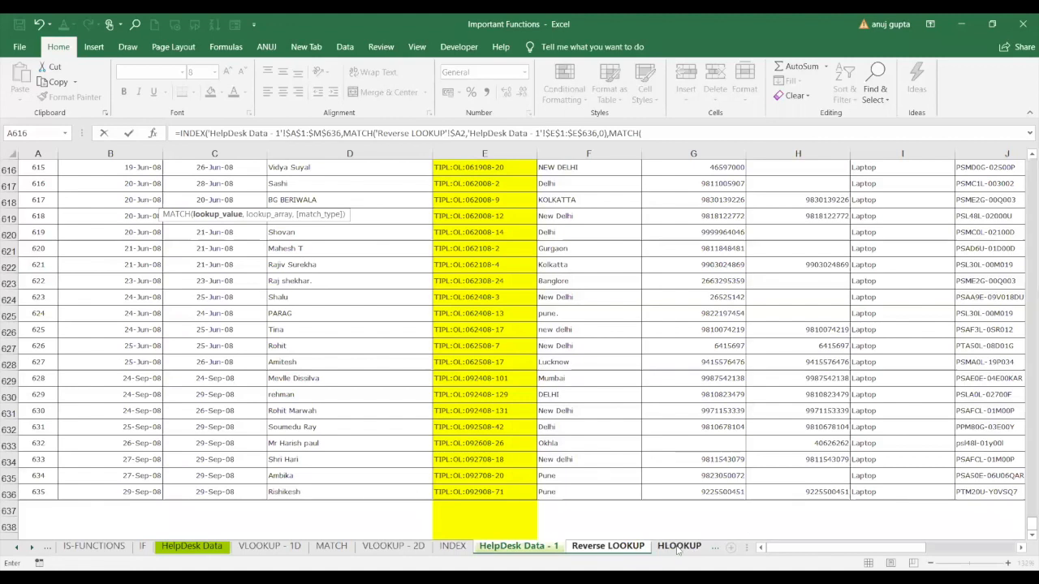
pyautogui.click(642, 549)
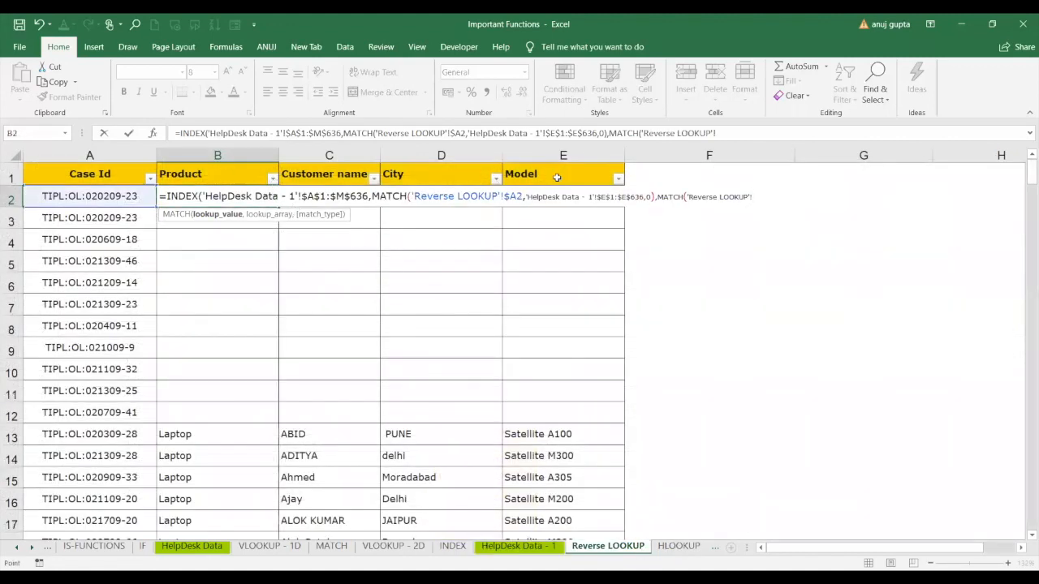
pyautogui.click(244, 168)
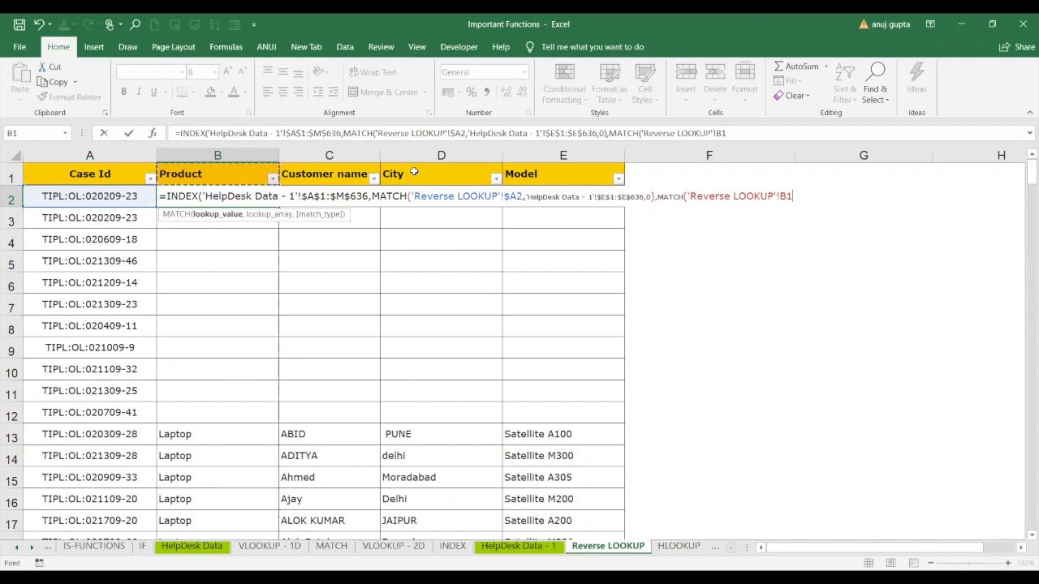
pyautogui.press('Left')
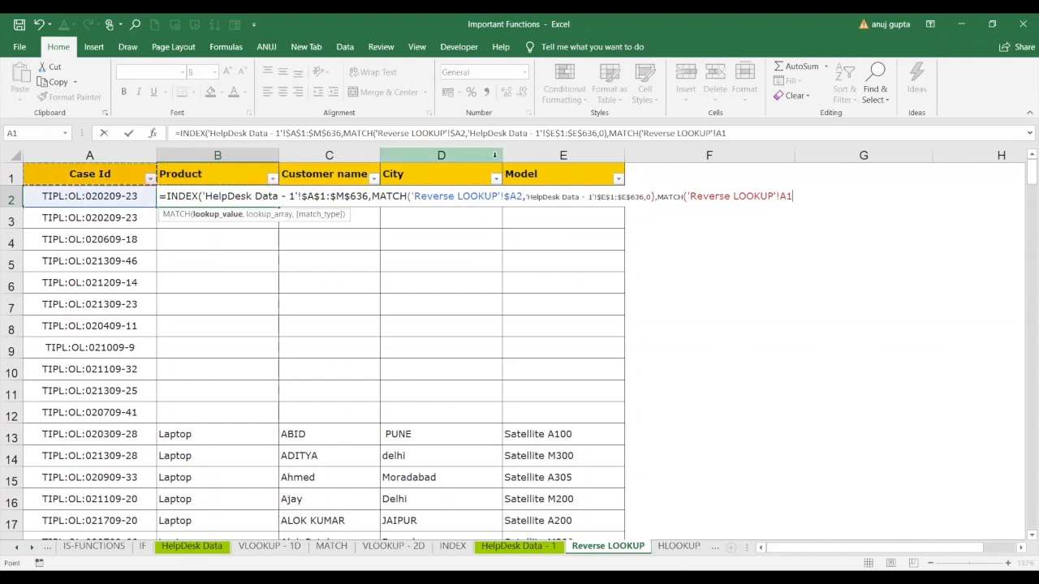
pyautogui.click(221, 175)
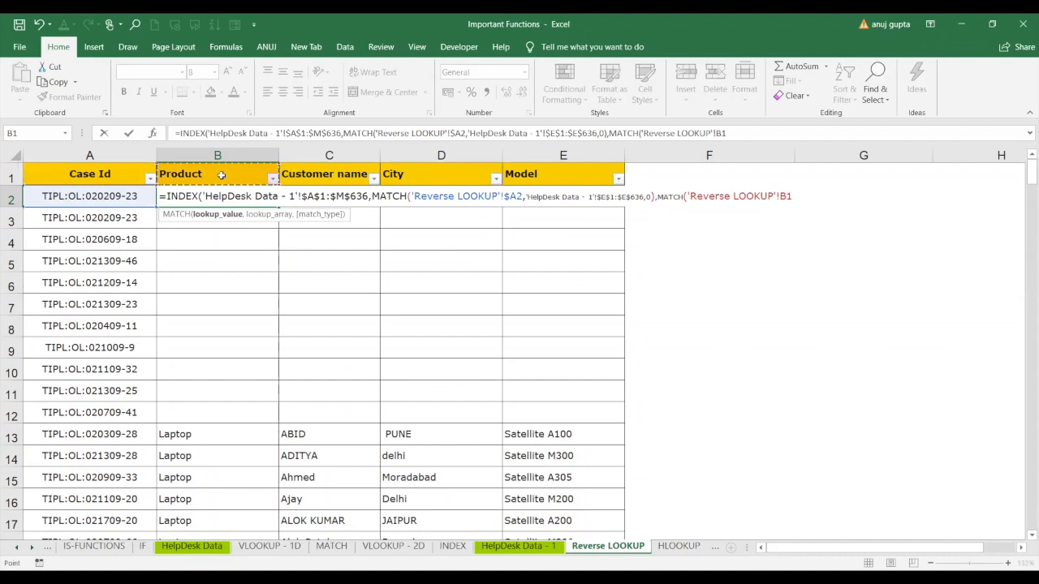
pyautogui.press('F4')
pyautogui.press('F4')
pyautogui.write(',')
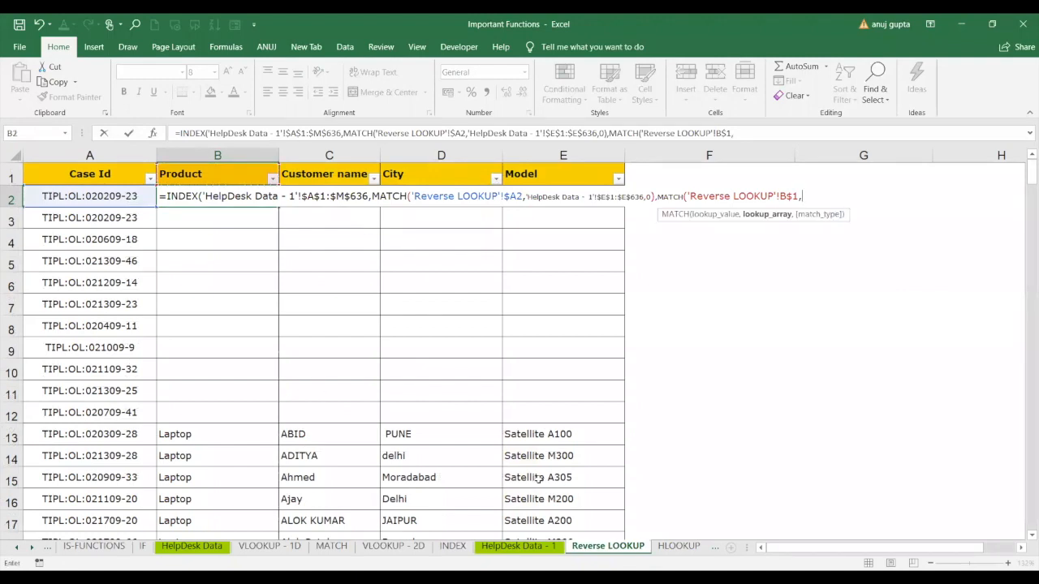
# Step: Set the second MATCH's lookup array to the header row $A$1:$M$1 on HelpDesk Data - 1, as an absolute reference
pyautogui.click(520, 548)
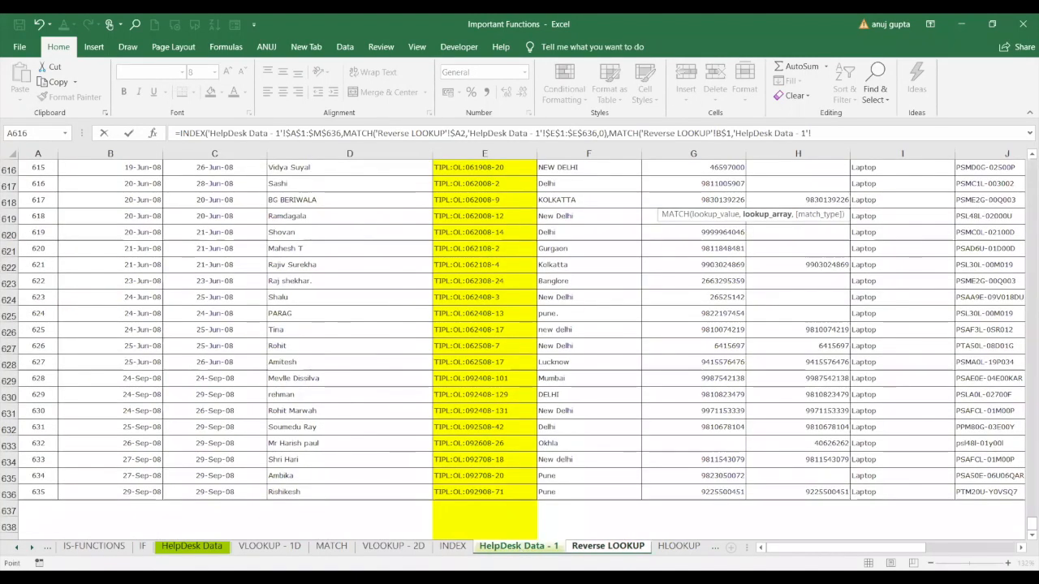
pyautogui.scroll(20, 1025, 195)
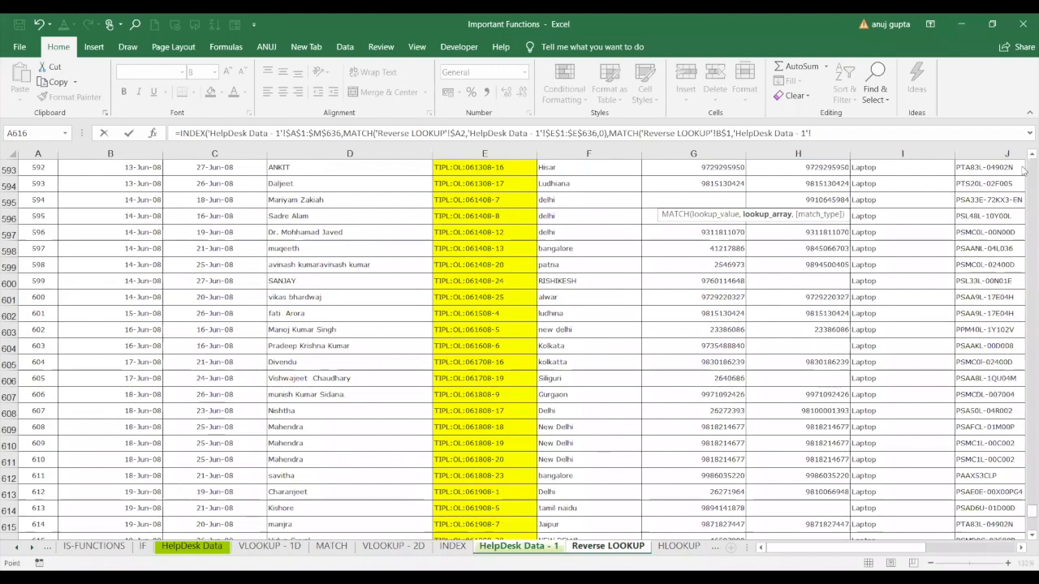
pyautogui.scroll(20, 1024, 170)
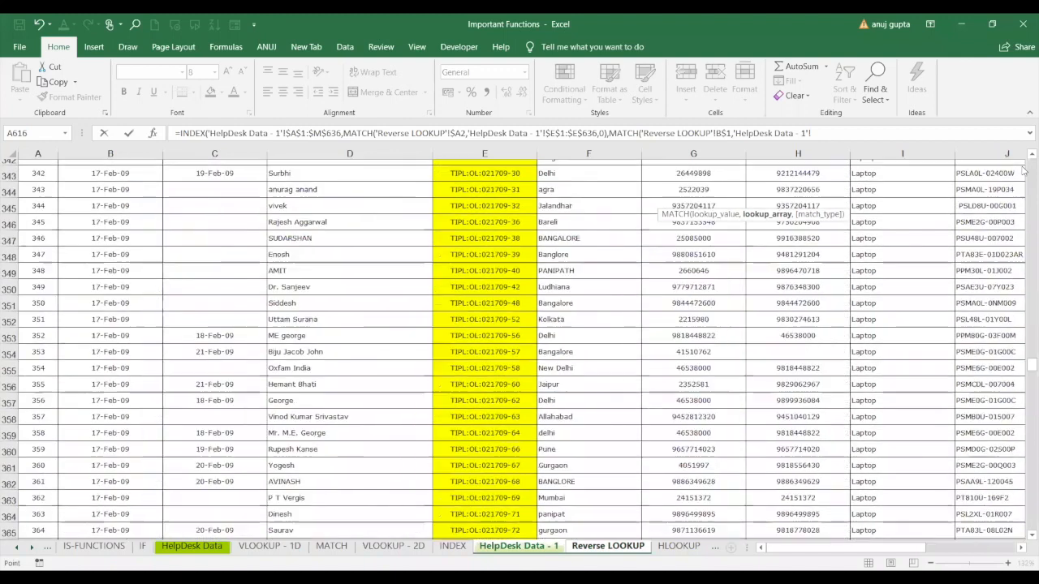
pyautogui.scroll(20, 1025, 170)
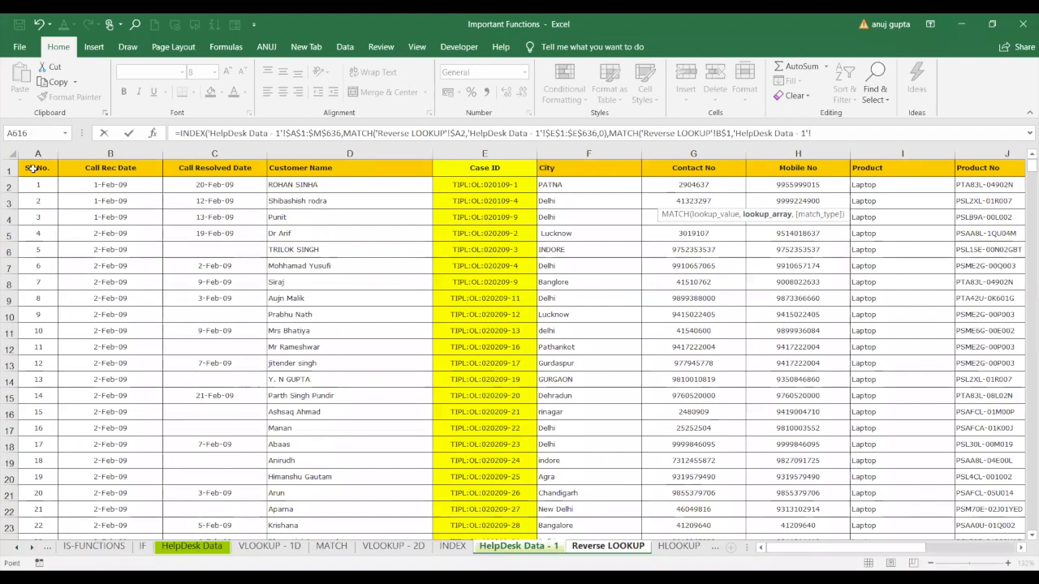
pyautogui.moveTo(31, 168); pyautogui.dragTo(713, 171)
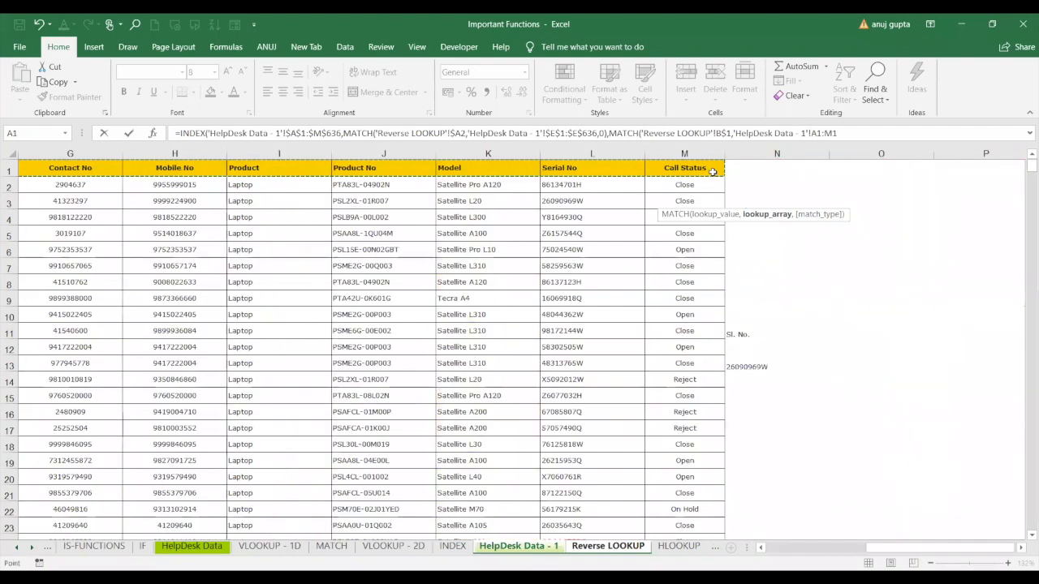
pyautogui.press('F4')
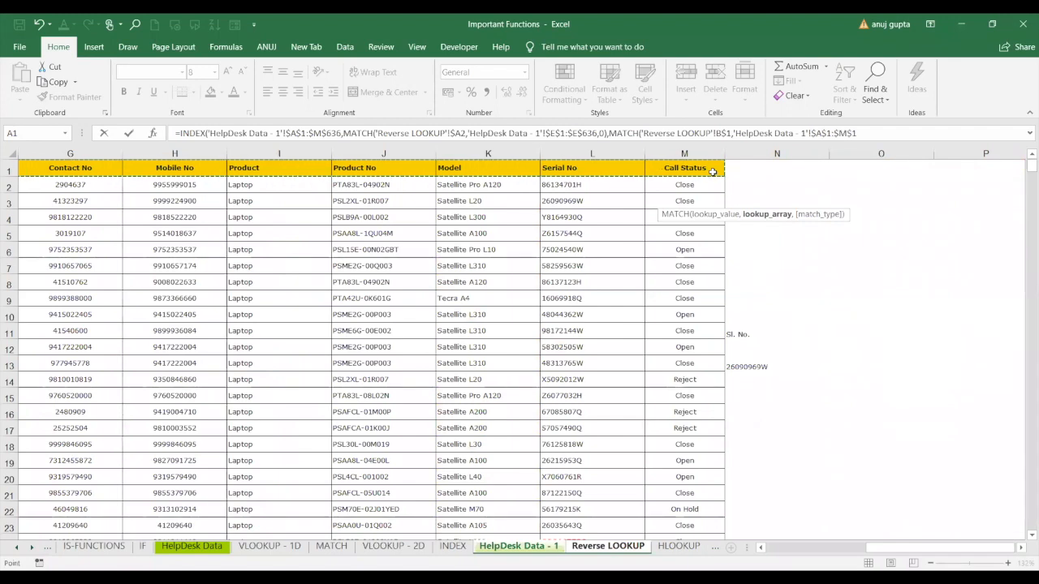
# Step: Give the second MATCH exact match type 0, close the INDEX formula and enter it in B2 of Reverse LOOKUP
pyautogui.write(',0')
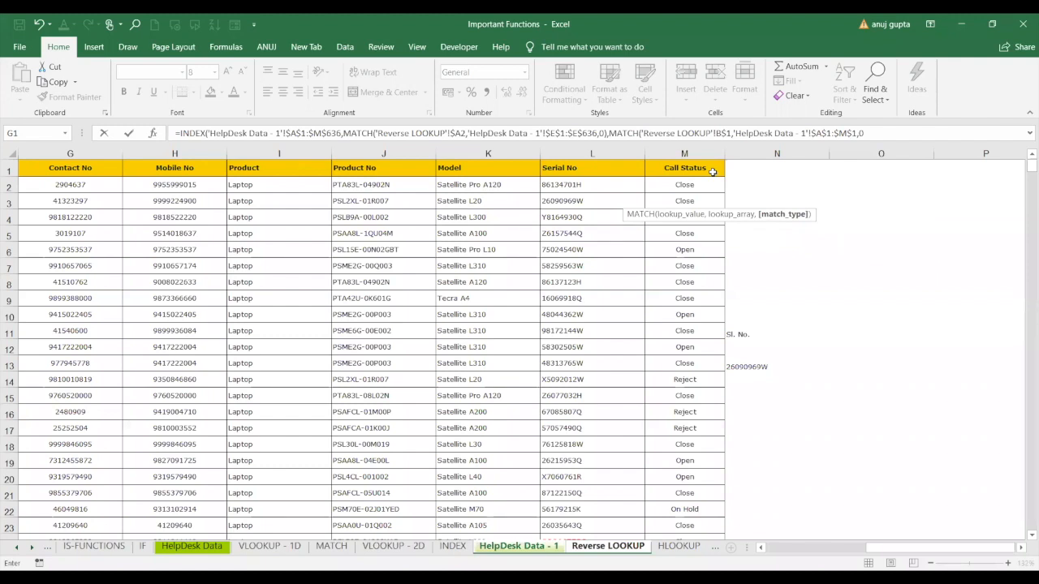
pyautogui.write('))')
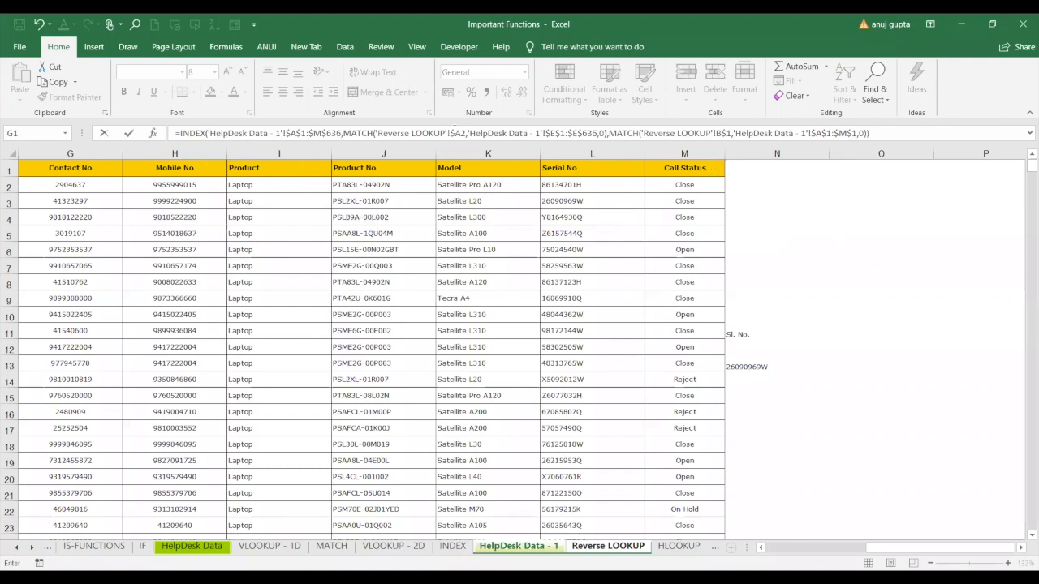
pyautogui.moveTo(210, 133); pyautogui.dragTo(454, 134)
pyautogui.moveTo(343, 133); pyautogui.dragTo(867, 136)
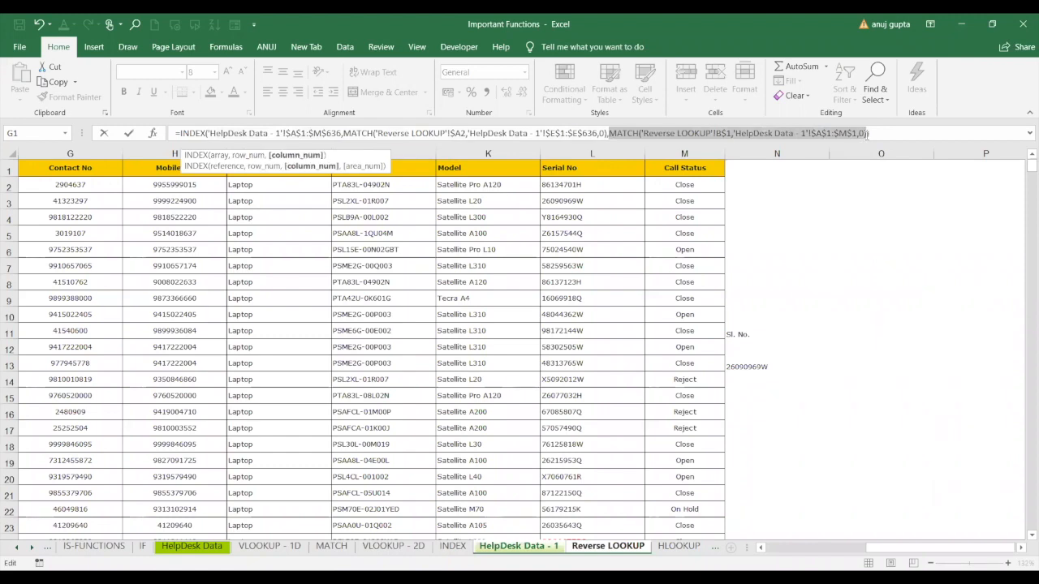
pyautogui.click(875, 134)
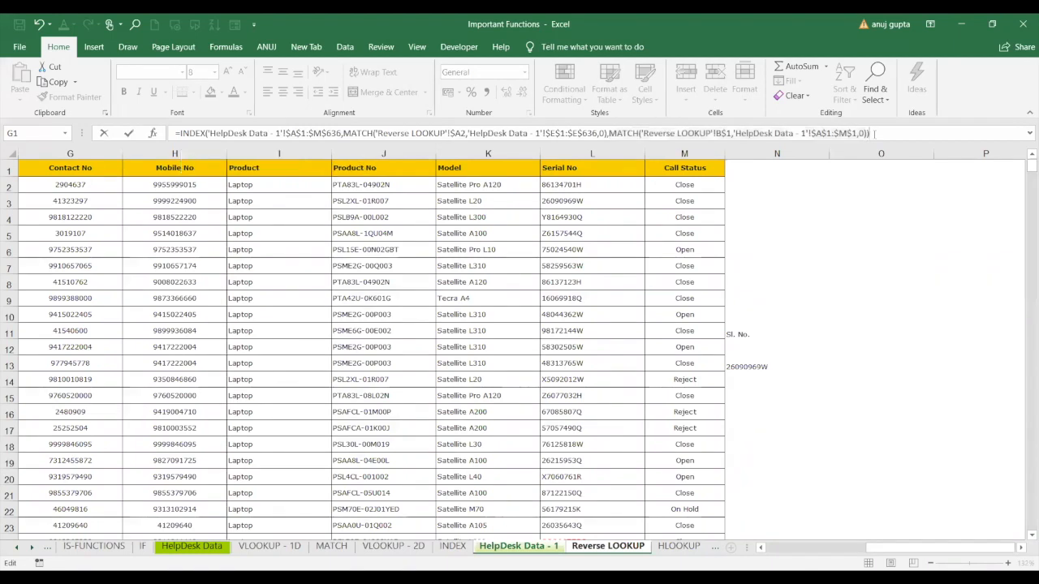
pyautogui.press('Return')
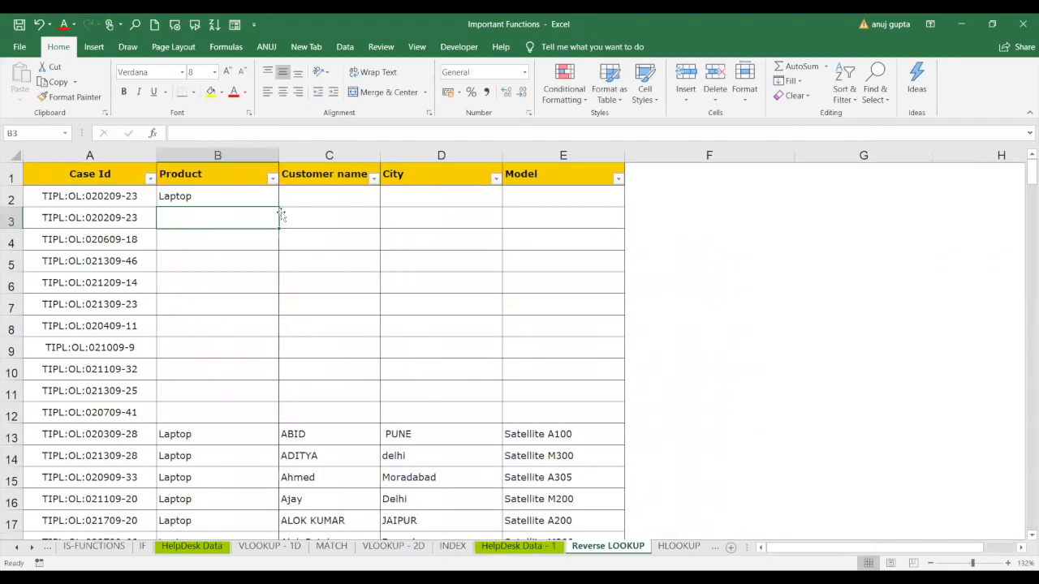
# Step: Check the INDEX result in B2 against its Case Id in A2 and the Product header in B1
pyautogui.click(257, 197)
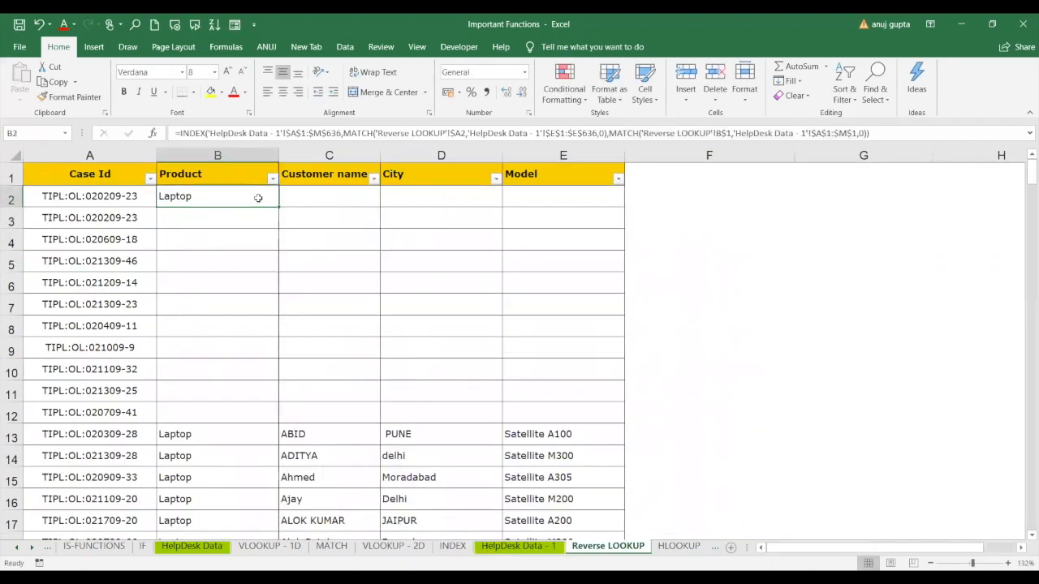
pyautogui.click(111, 199)
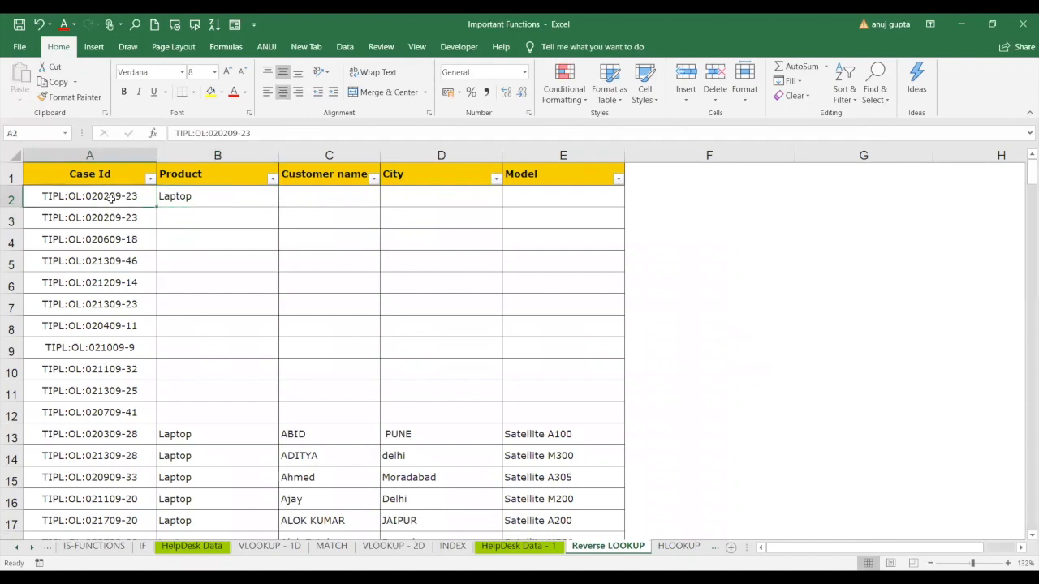
pyautogui.click(203, 177)
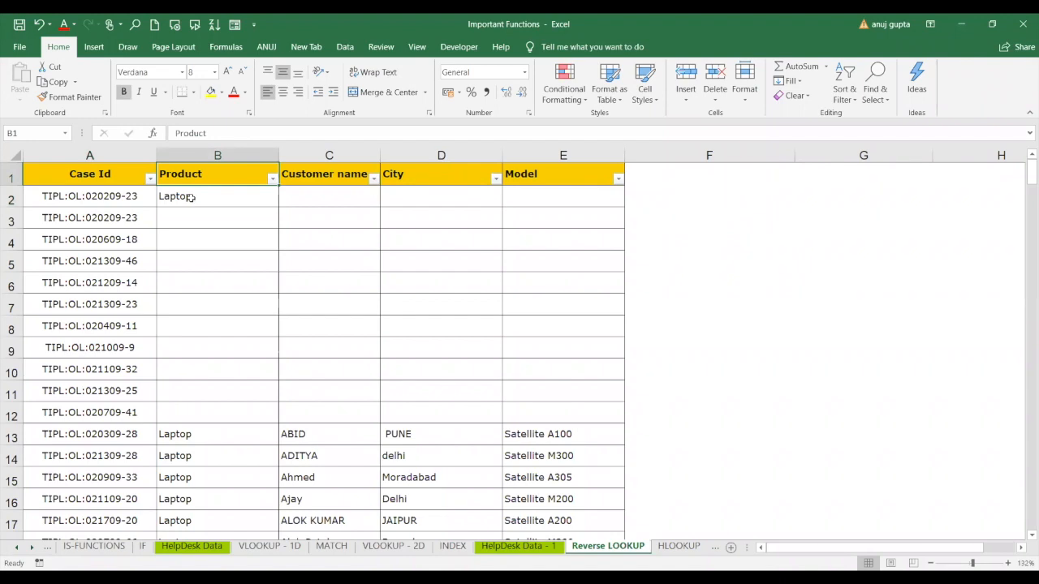
# Step: Copy the INDEX and MATCH formula from B2 into the range B2:E11
pyautogui.click(192, 197)
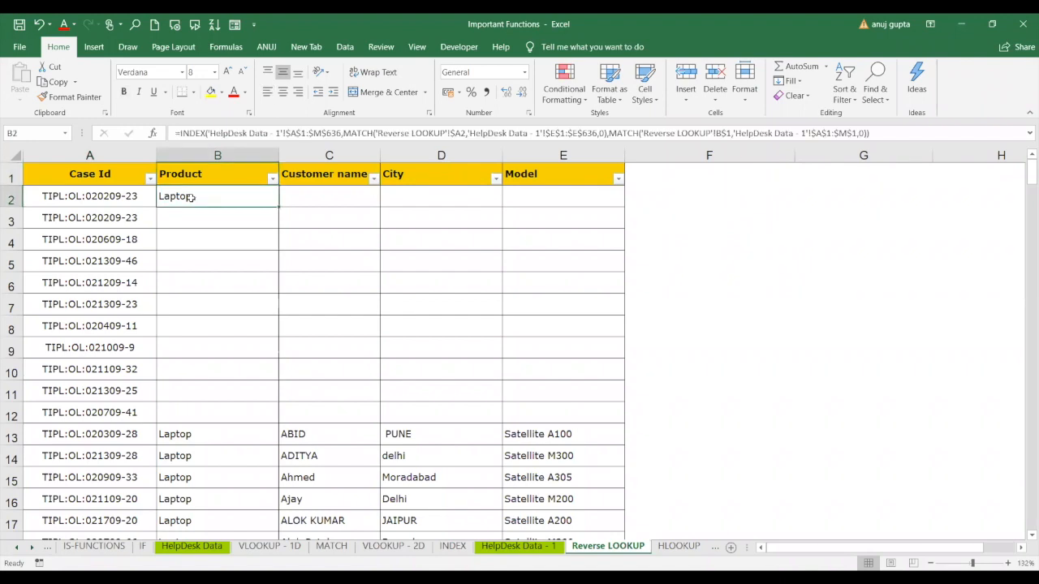
pyautogui.hotkey('ctrl', 'c')
pyautogui.moveTo(192, 196); pyautogui.dragTo(561, 384)
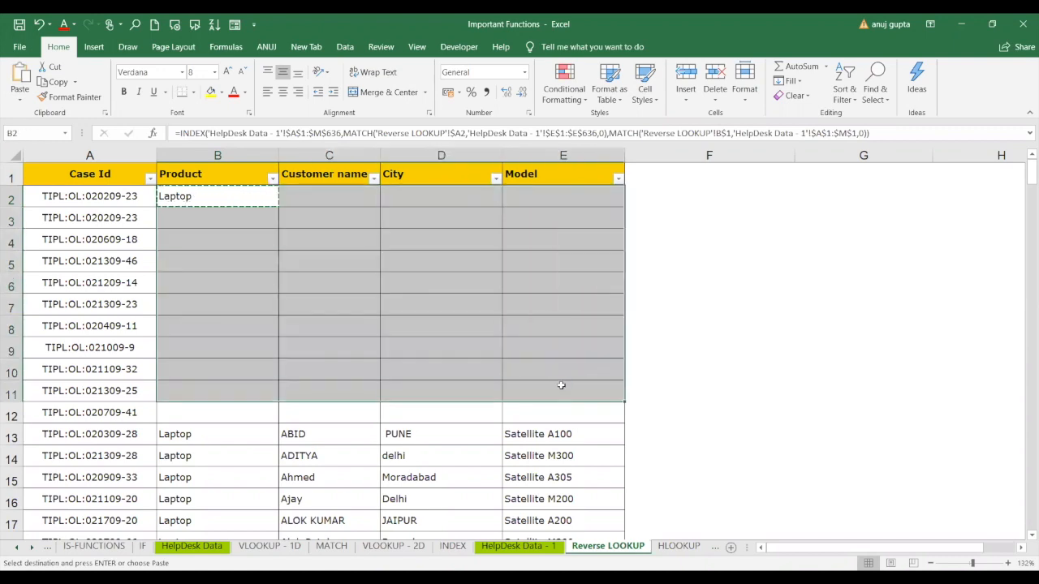
pyautogui.hotkey('ctrl', 'v')
pyautogui.click(389, 420)
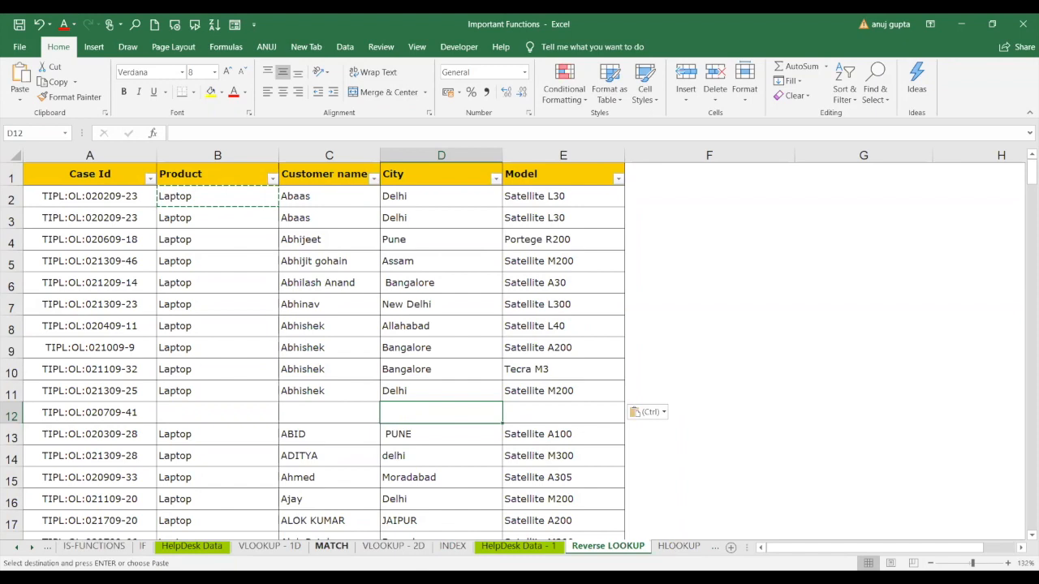
# Step: Examine the horizontal table of Product ID, Name and Units Sold in rows 1 to 3 of the HLOOKUP sheet
pyautogui.click(547, 549)
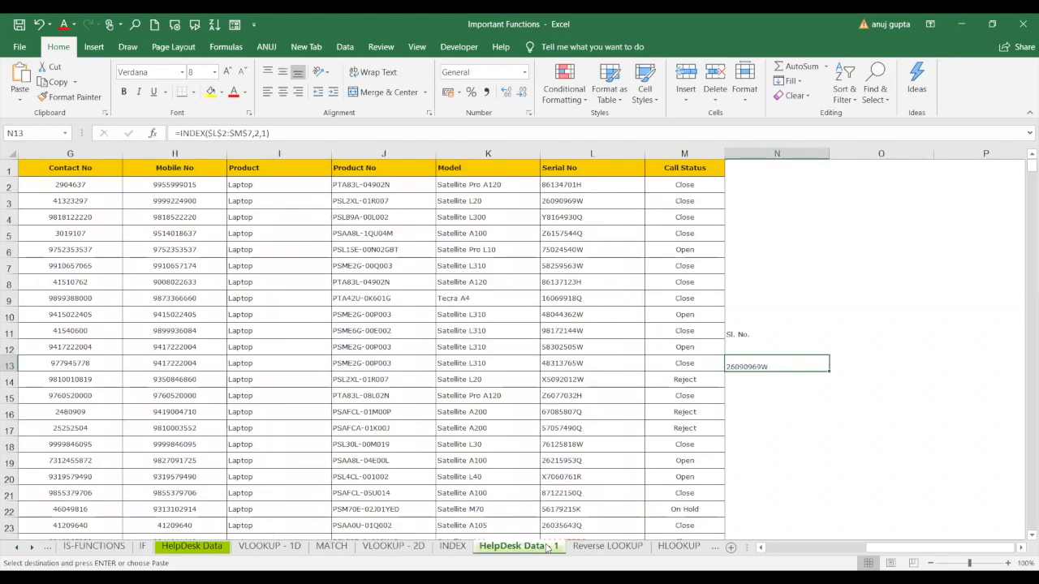
pyautogui.click(678, 547)
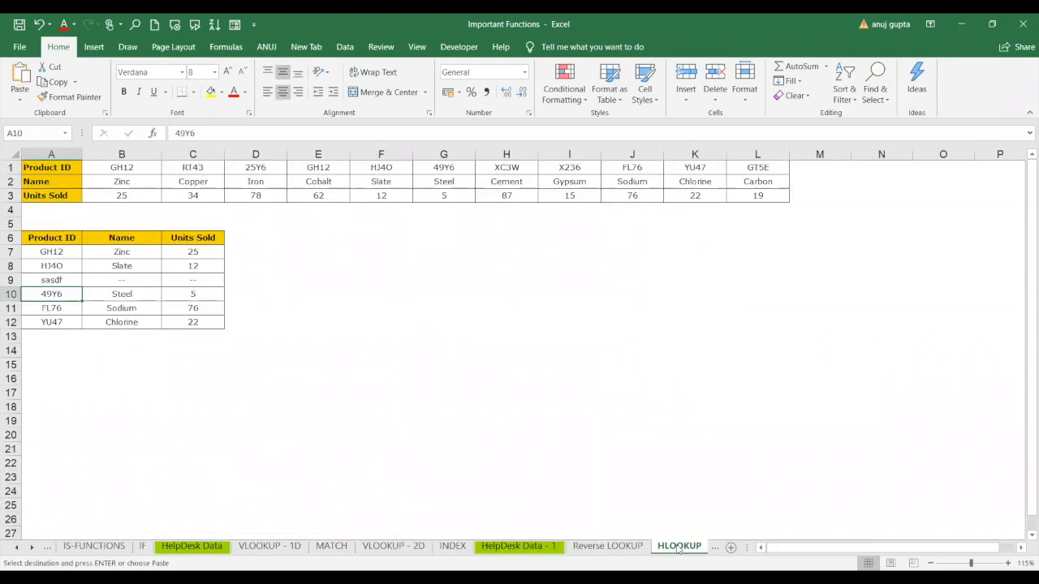
pyautogui.click(572, 334)
pyautogui.press('Up')
pyautogui.press('Up')
pyautogui.press('Up')
pyautogui.press('Up')
pyautogui.press('Up')
pyautogui.press('Up')
pyautogui.press('Up')
pyautogui.press('Up')
pyautogui.press('Up')
pyautogui.press('Up')
pyautogui.press('Up')
pyautogui.press('Up')
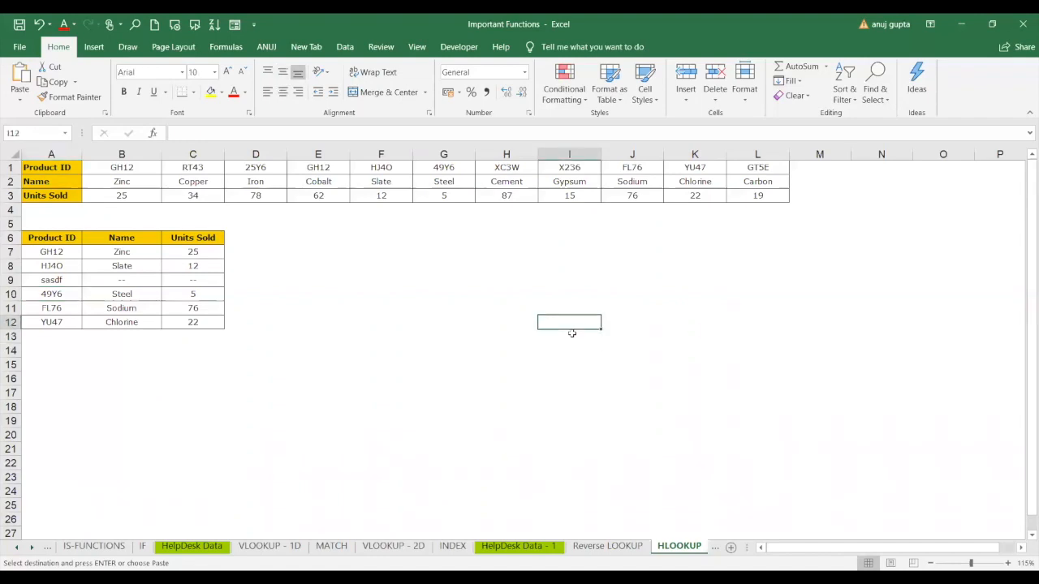
pyautogui.press('Down')
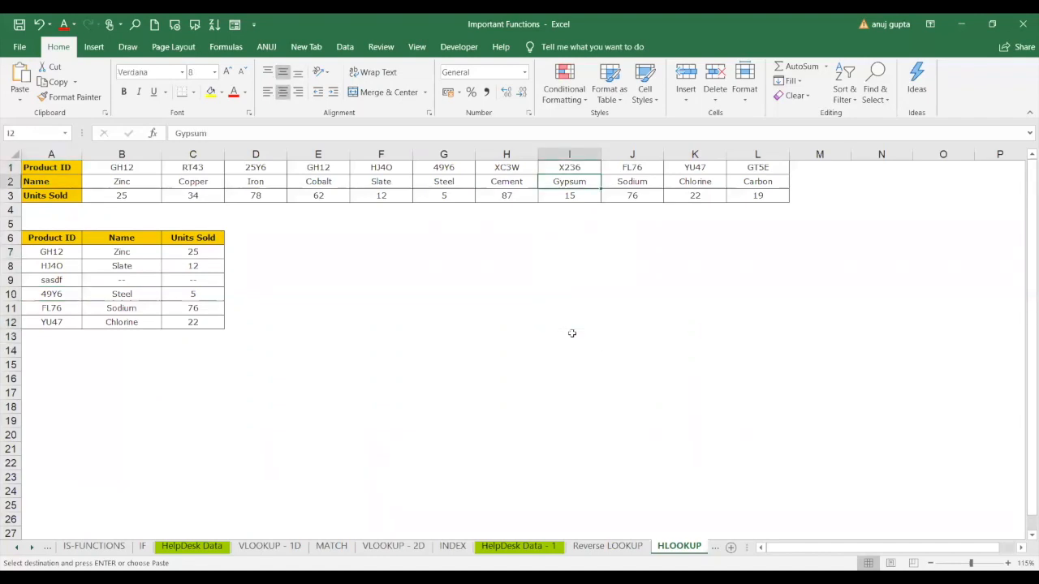
# Step: On the VLOOKUP - 2D sheet, examine the VLOOKUP with MATCH formula in B3 and the column headers in B1:E1
pyautogui.click(513, 549)
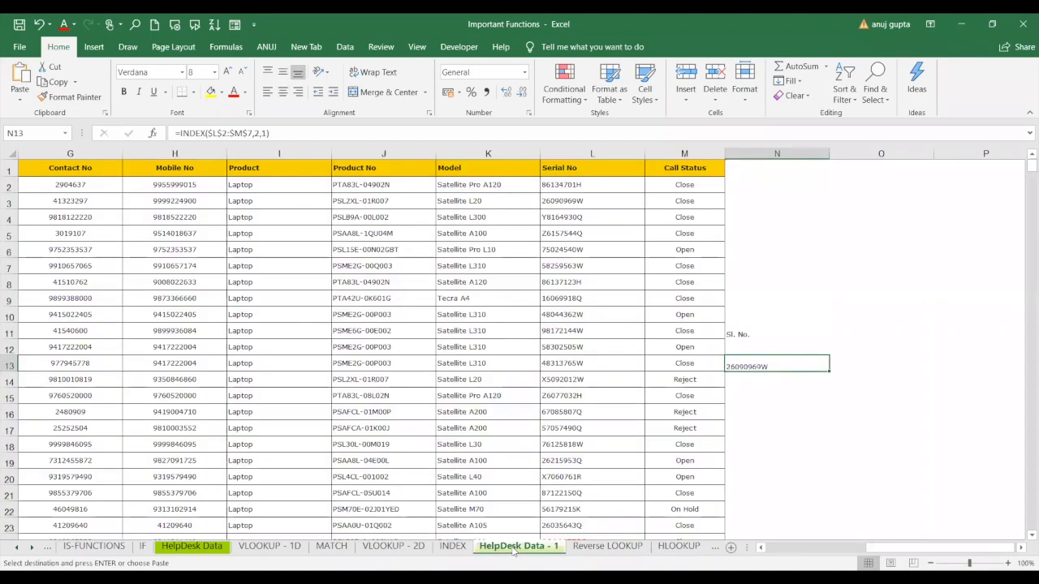
pyautogui.click(403, 551)
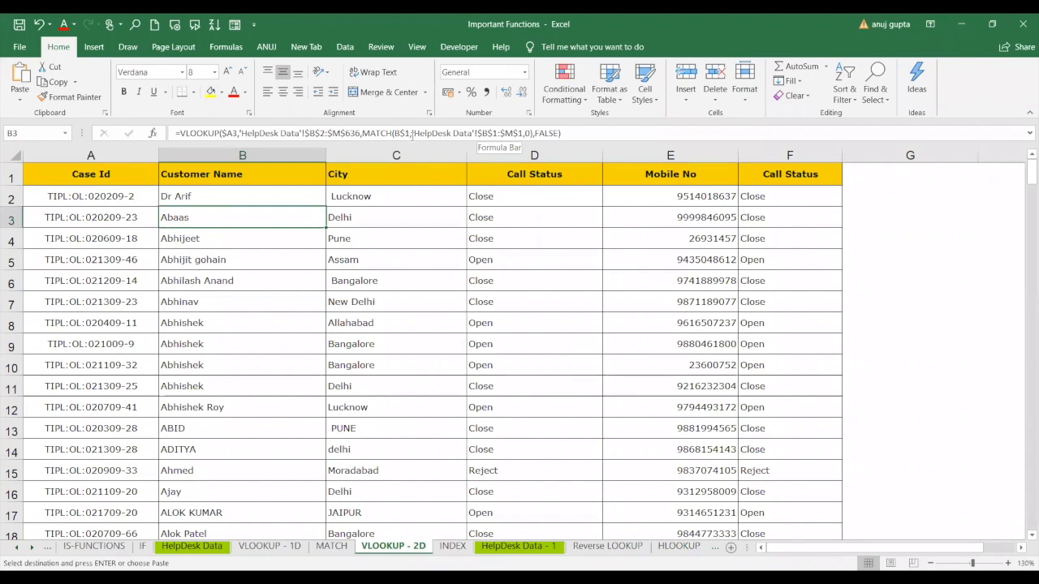
pyautogui.moveTo(258, 177); pyautogui.dragTo(677, 180)
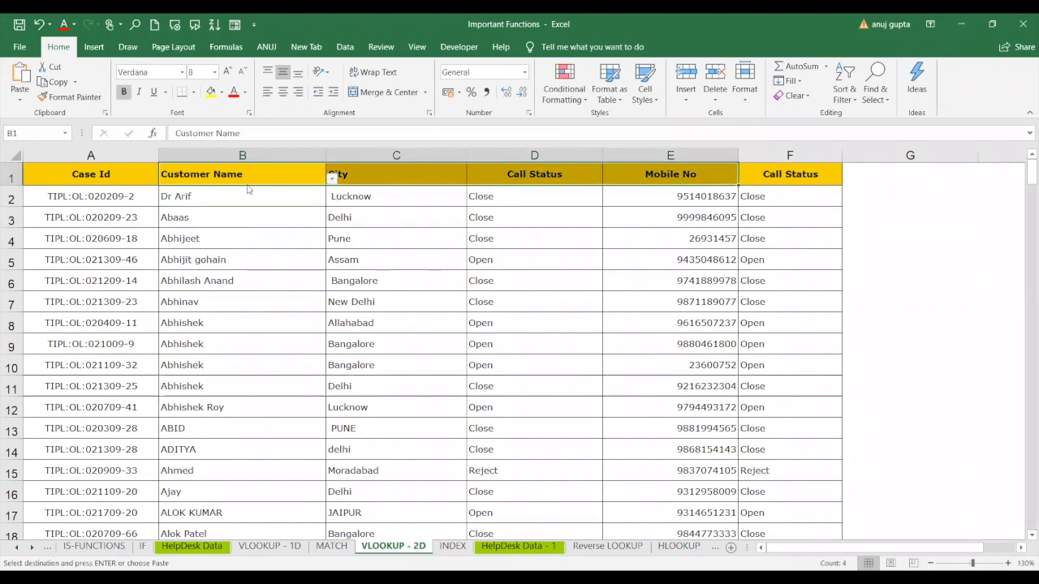
# Step: Examine the MATCH lookup value B$1 in the VLOOKUP formula of B2 against the header in B1
pyautogui.click(276, 169)
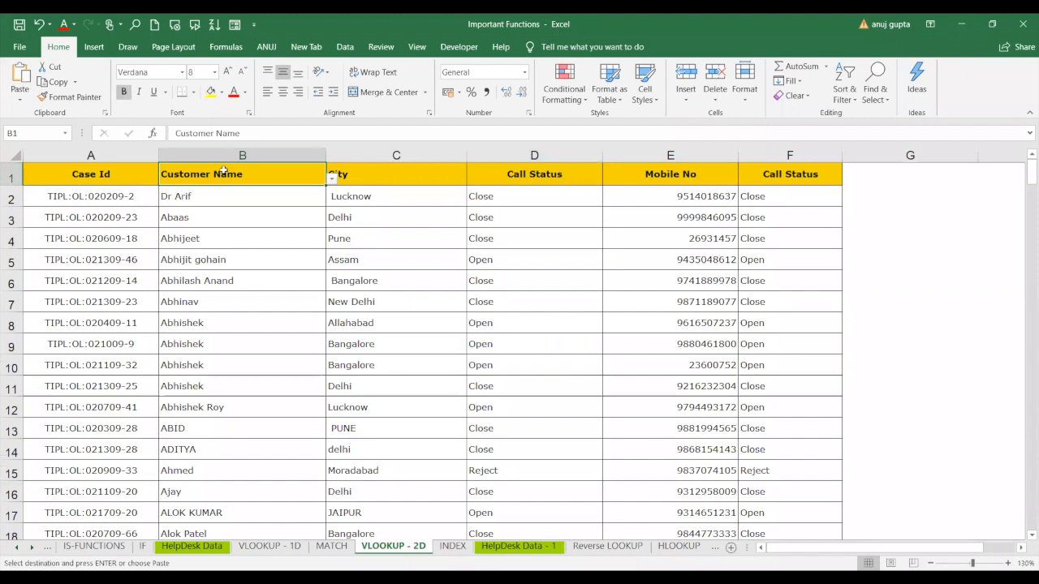
pyautogui.click(229, 202)
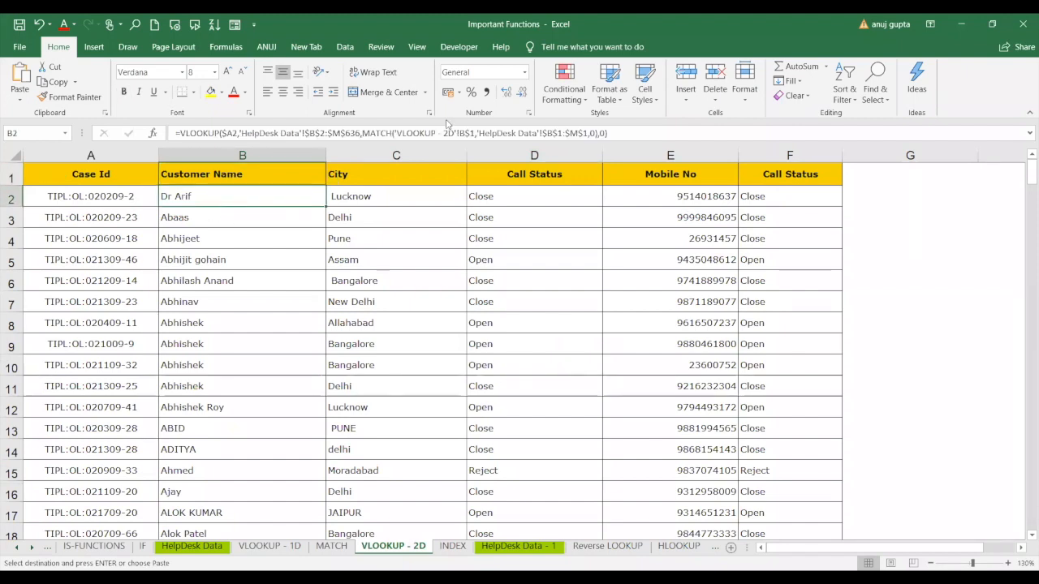
pyautogui.moveTo(479, 133)
pyautogui.mouseDown()
pyautogui.moveTo(443, 133)
pyautogui.moveTo(477, 133)
pyautogui.mouseUp()
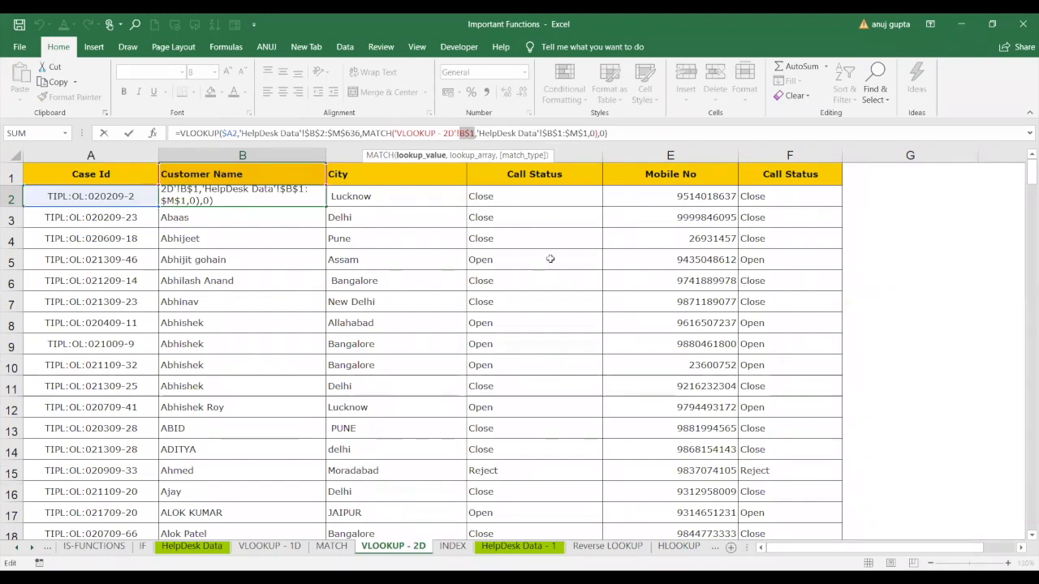
pyautogui.click(608, 546)
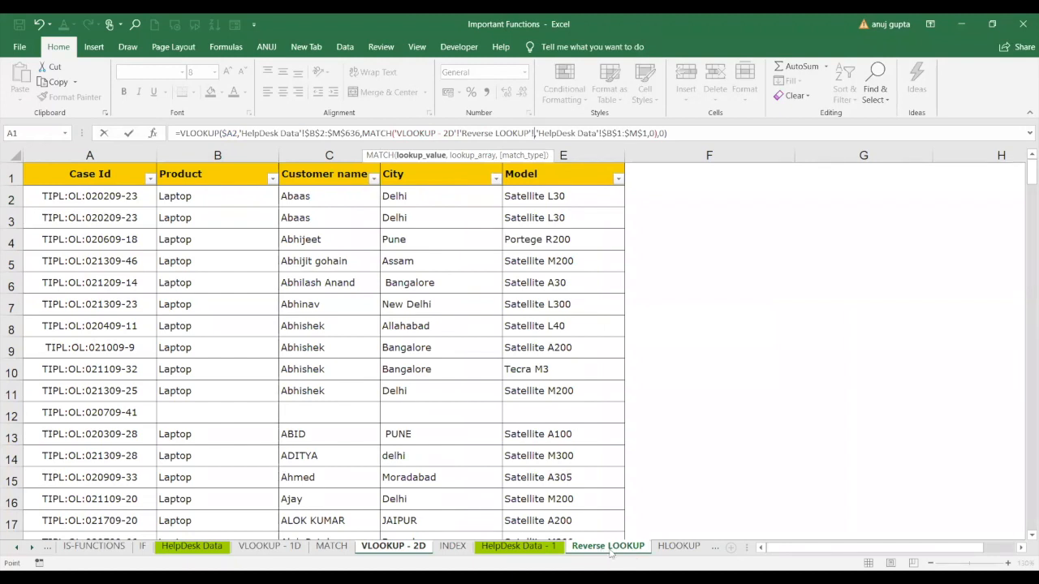
pyautogui.click(667, 549)
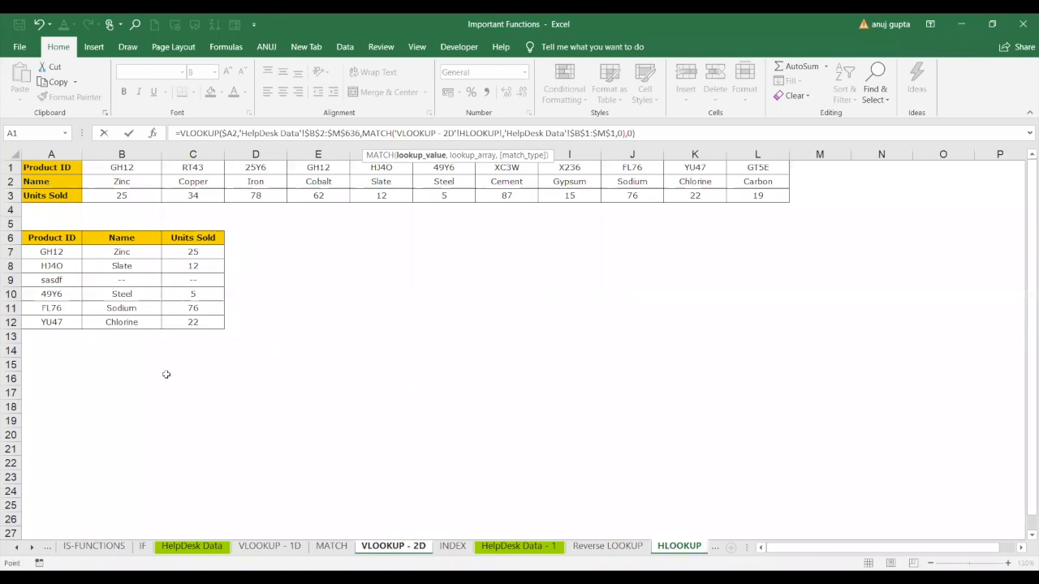
pyautogui.click(108, 171)
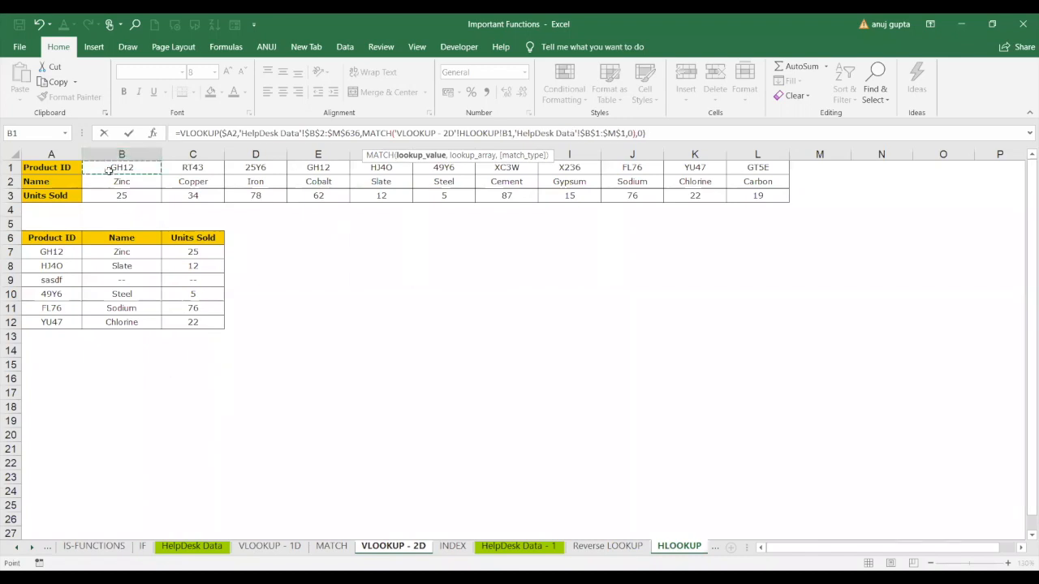
pyautogui.moveTo(108, 171); pyautogui.dragTo(944, 195)
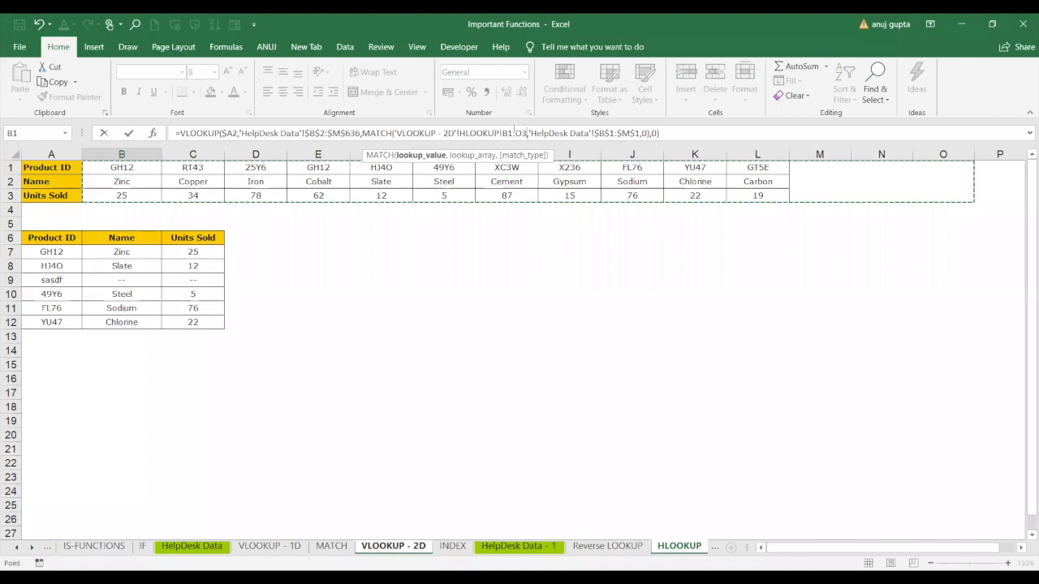
pyautogui.press('Return')
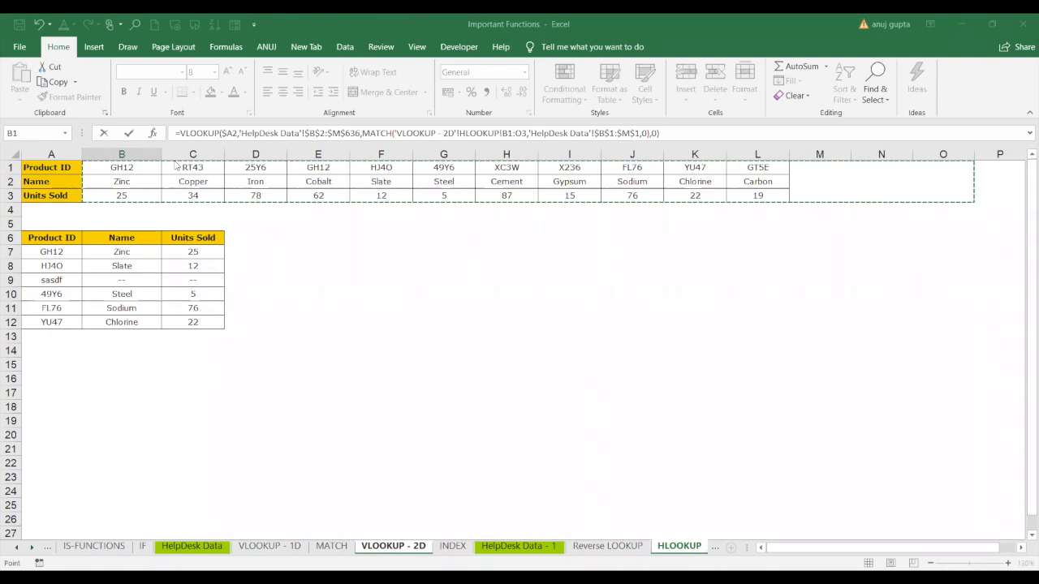
pyautogui.moveTo(159, 167); pyautogui.dragTo(986, 199)
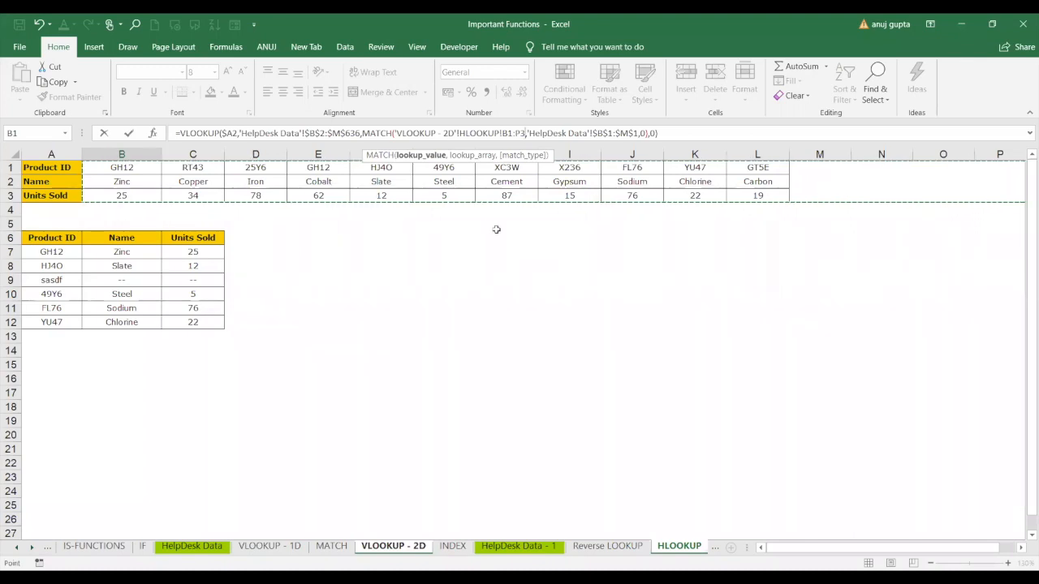
pyautogui.click(148, 250)
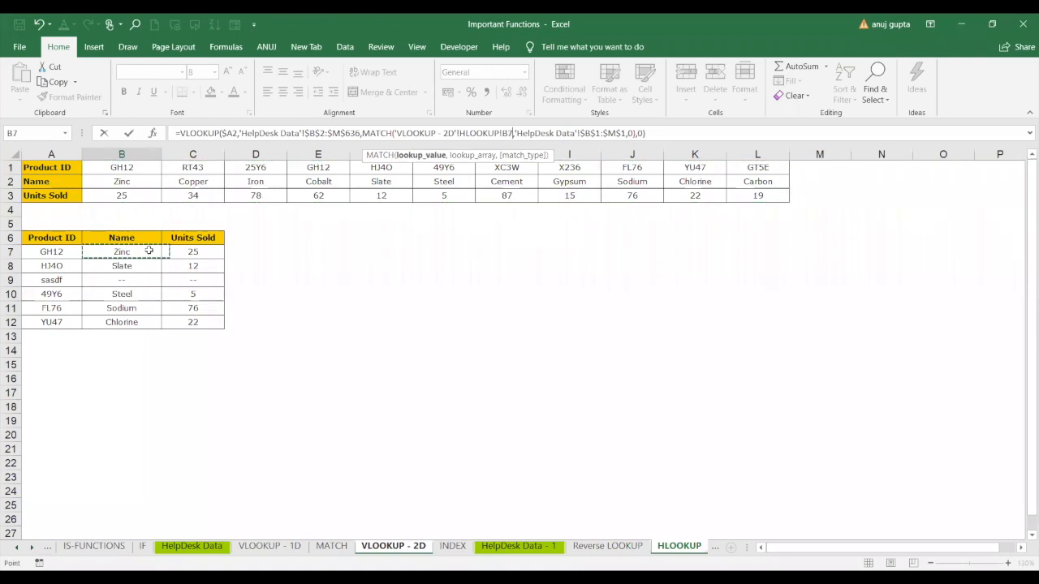
pyautogui.write(':C12')
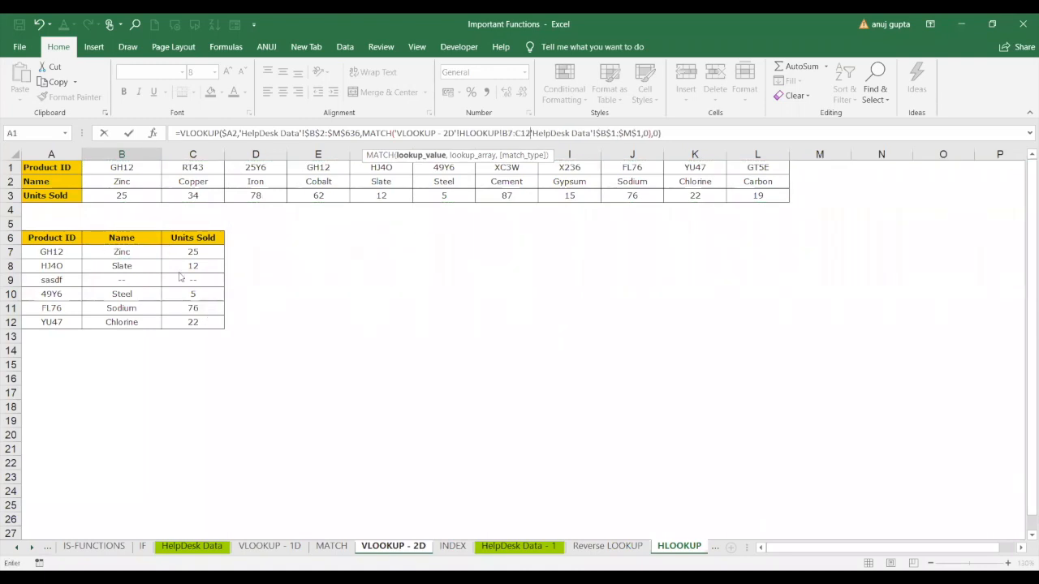
pyautogui.press('Return')
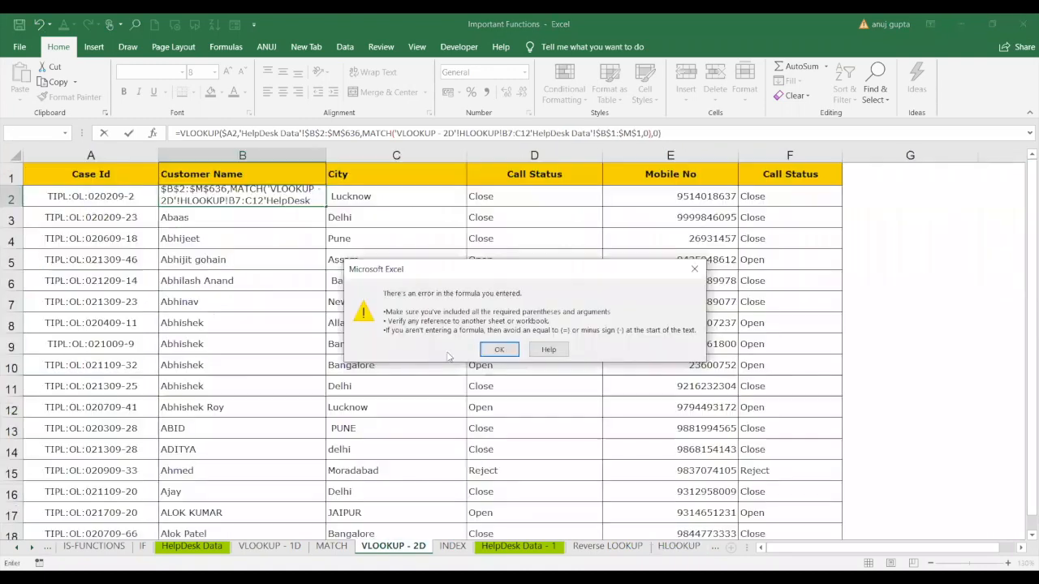
pyautogui.click(504, 351)
pyautogui.moveTo(660, 133); pyautogui.dragTo(177, 133)
pyautogui.press('BackSpace')
pyautogui.press('Escape')
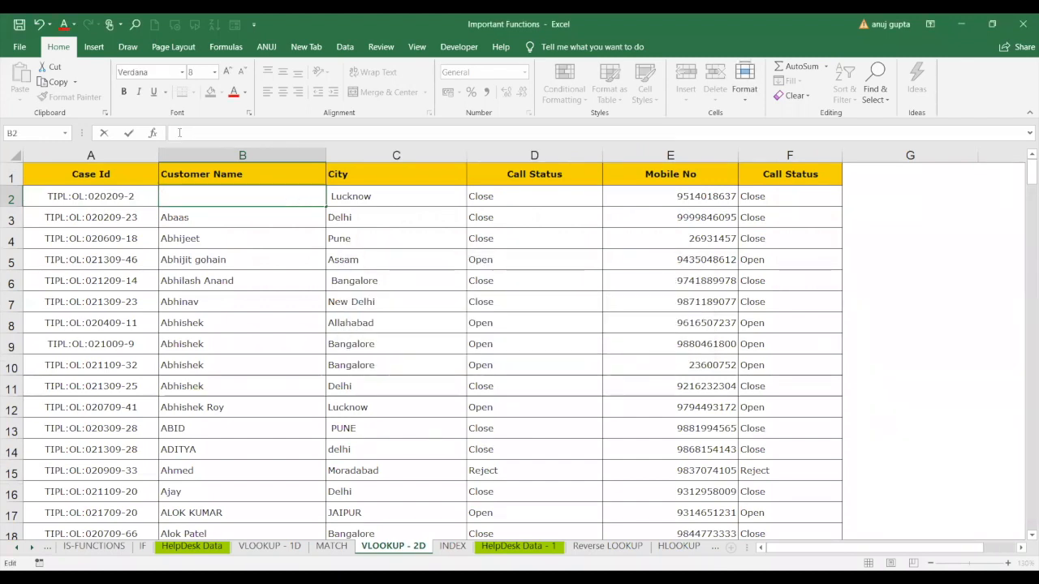
# Step: On the HLOOKUP sheet, clear the Name and Units Sold results in B7:C12
pyautogui.click(678, 547)
pyautogui.moveTo(130, 256); pyautogui.dragTo(215, 321)
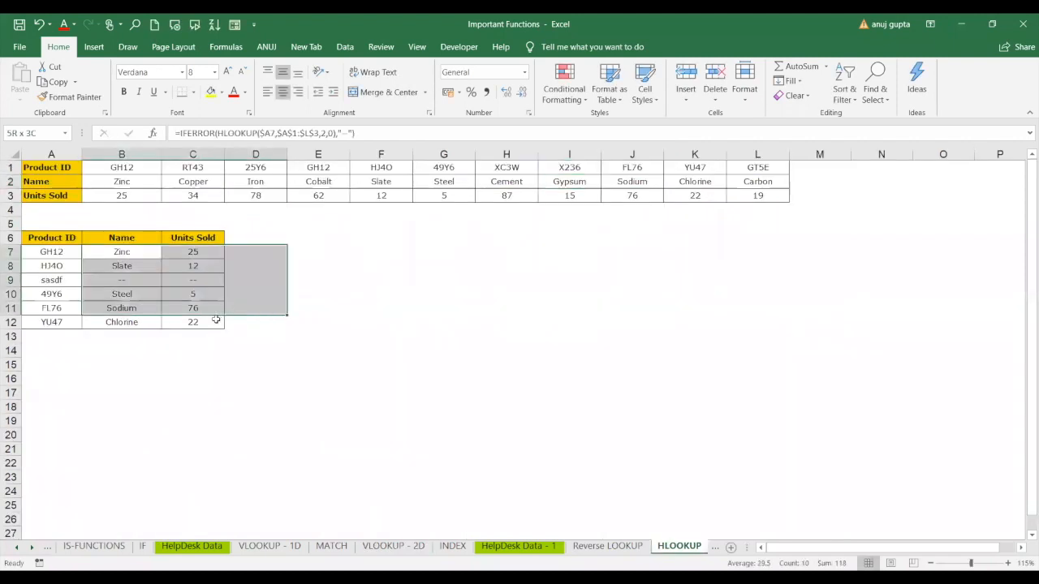
pyautogui.press('Delete')
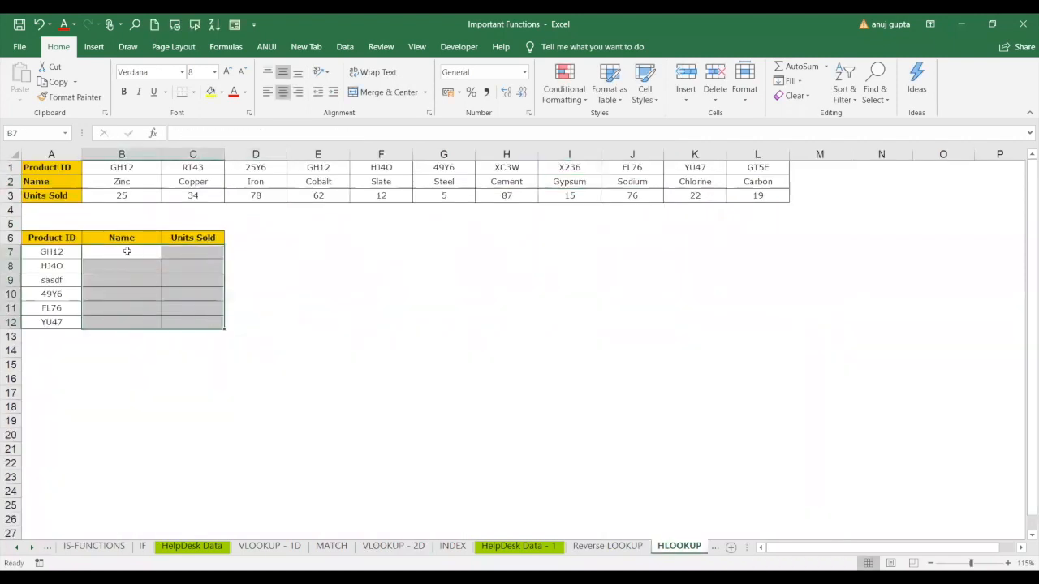
# Step: Begin an HLOOKUP formula in B7 with the column-locked Product ID reference $A7 as lookup value
pyautogui.click(127, 252)
pyautogui.write('=')
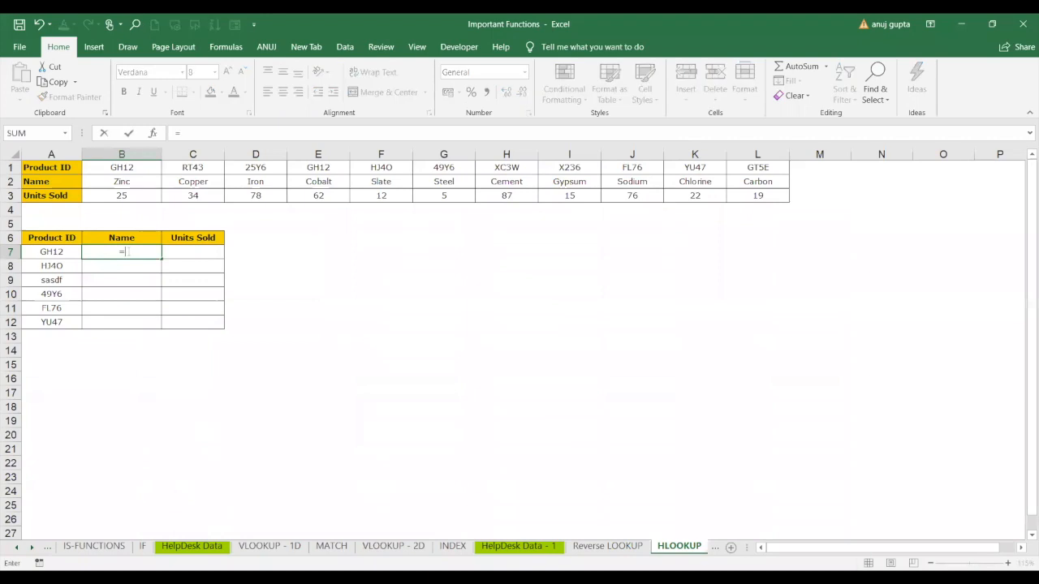
pyautogui.write('H')
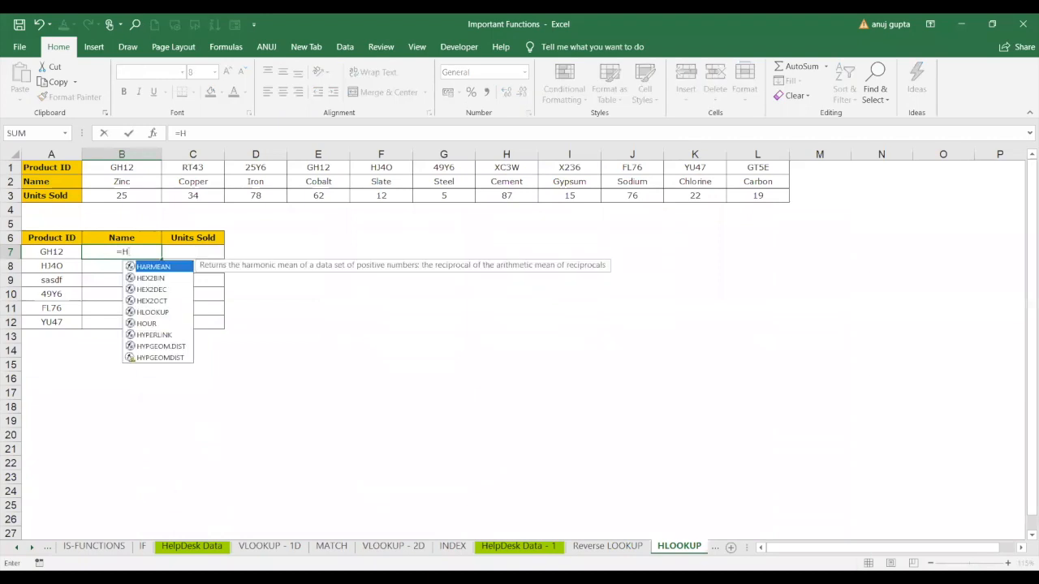
pyautogui.write('LOOKUP(')
pyautogui.click(51, 252)
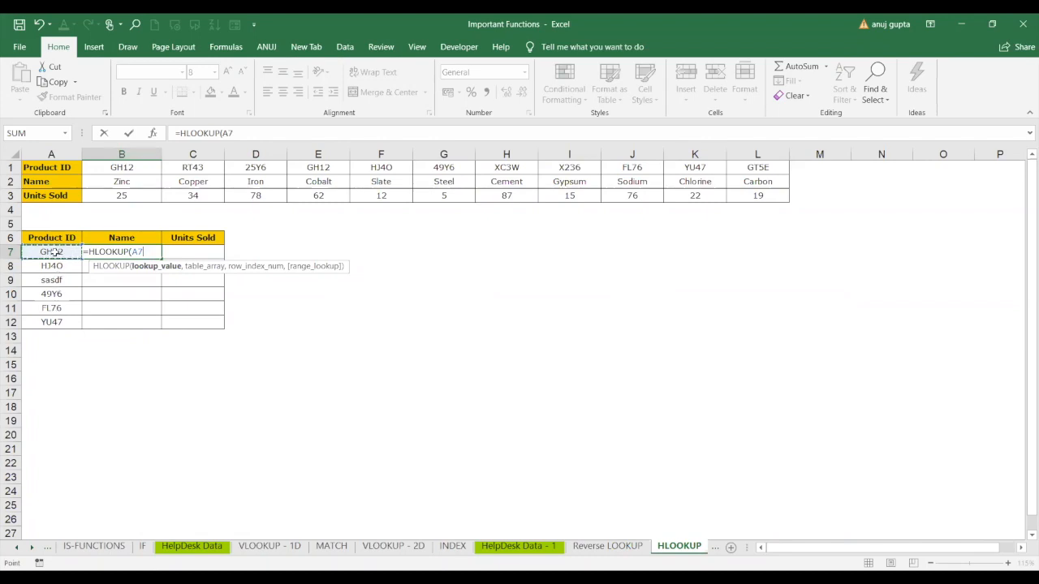
pyautogui.press('F4')
pyautogui.press('F4')
pyautogui.press('F4')
pyautogui.write(',')
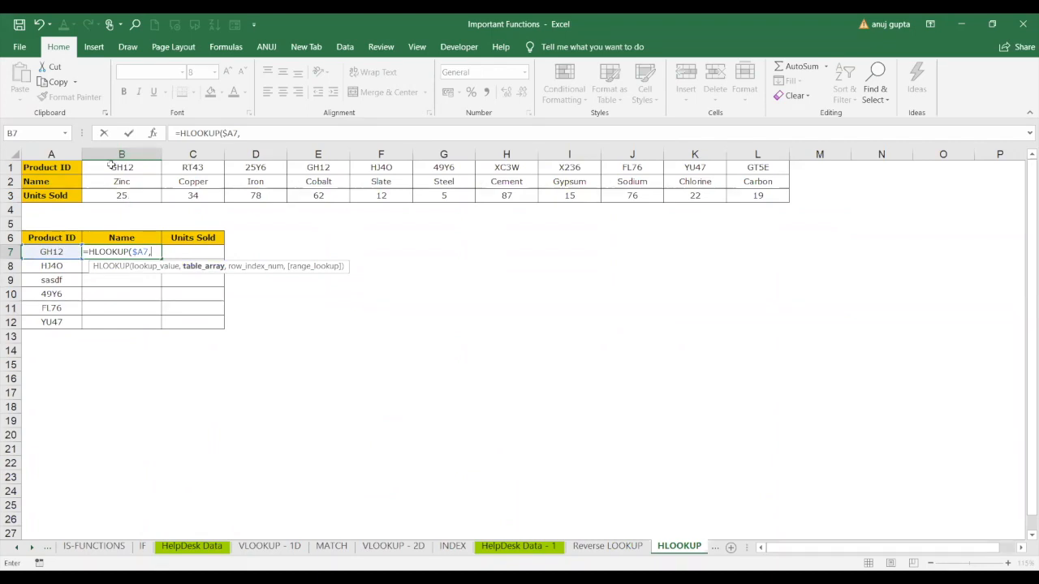
# Step: Complete the HLOOKUP in B7 with table array $B$1:$L$3, row index 2 and FALSE for an exact match
pyautogui.moveTo(112, 165); pyautogui.dragTo(732, 195)
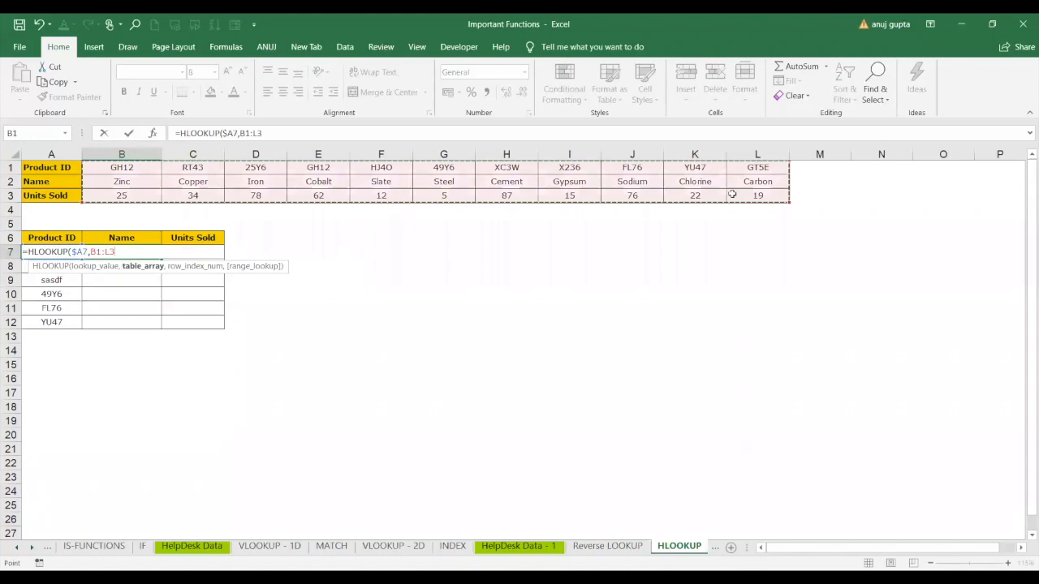
pyautogui.press('F4')
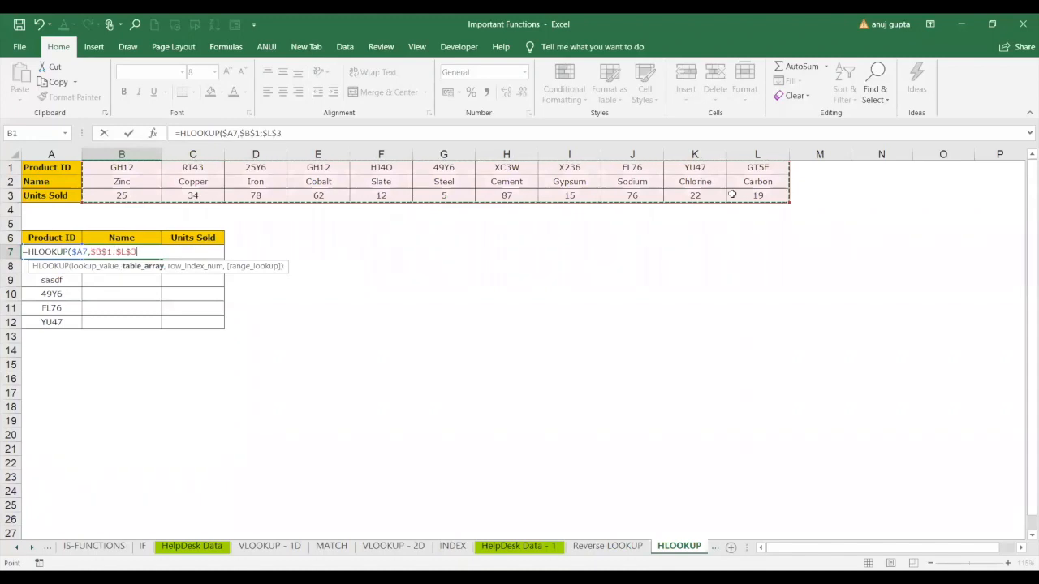
pyautogui.write(',')
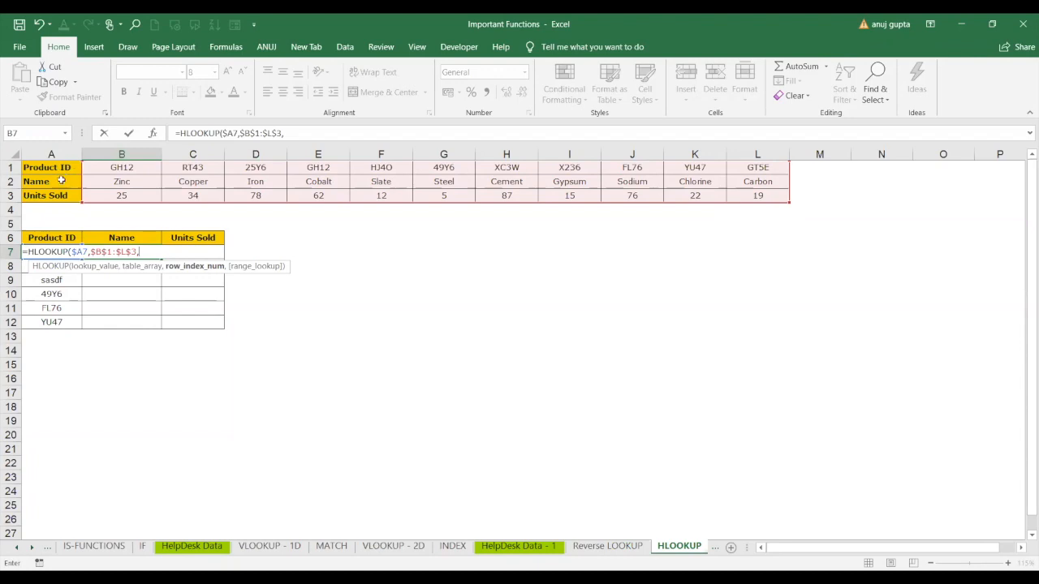
pyautogui.write('2')
pyautogui.write(',')
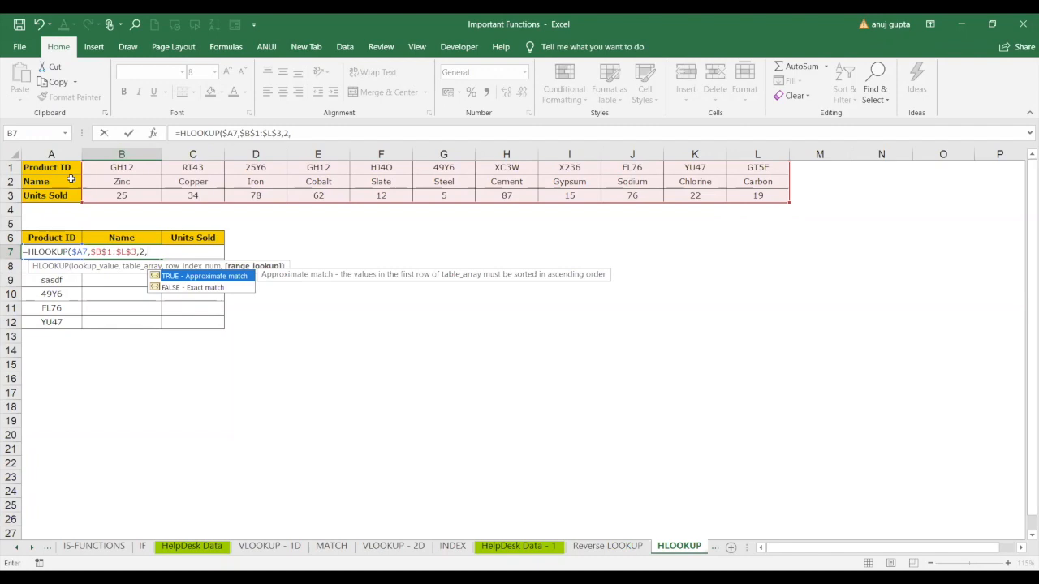
pyautogui.press('Down')
pyautogui.press('Tab')
pyautogui.write(')')
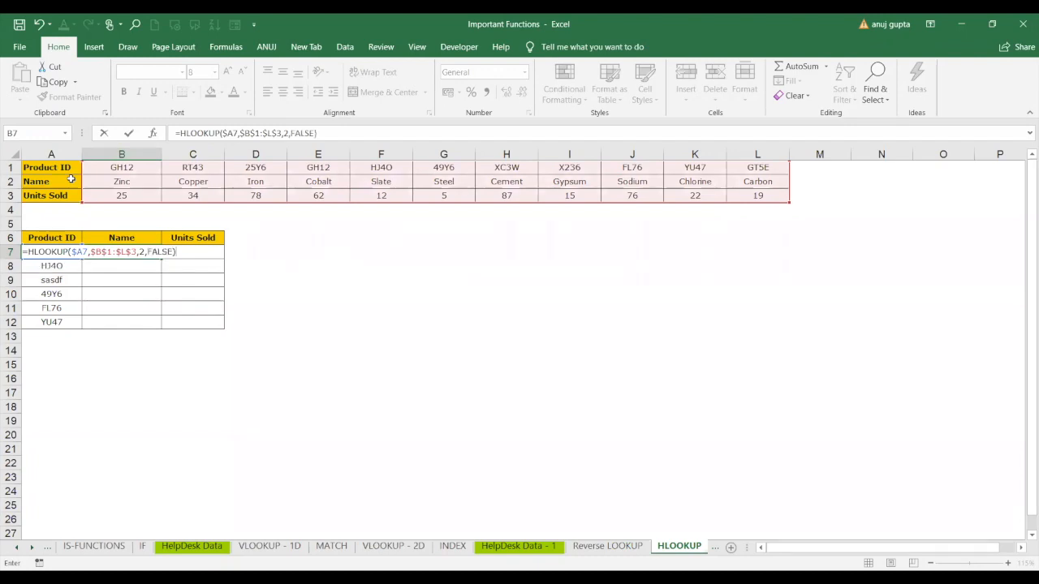
pyautogui.press('Return')
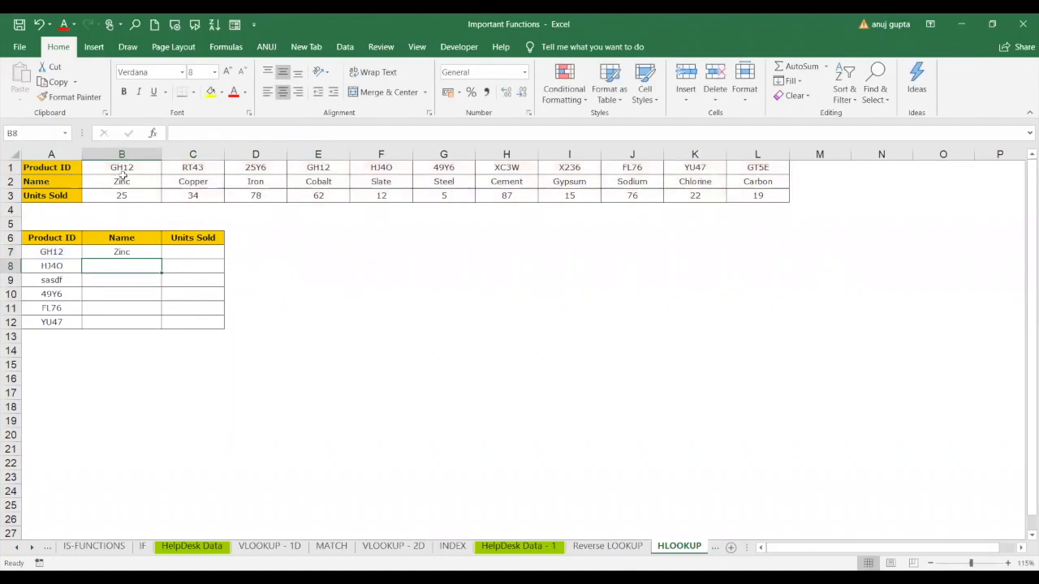
# Step: Fill the HLOOKUP formula from B7 down to B12 and check the result in B9
pyautogui.click(138, 252)
pyautogui.doubleClick(162, 258)
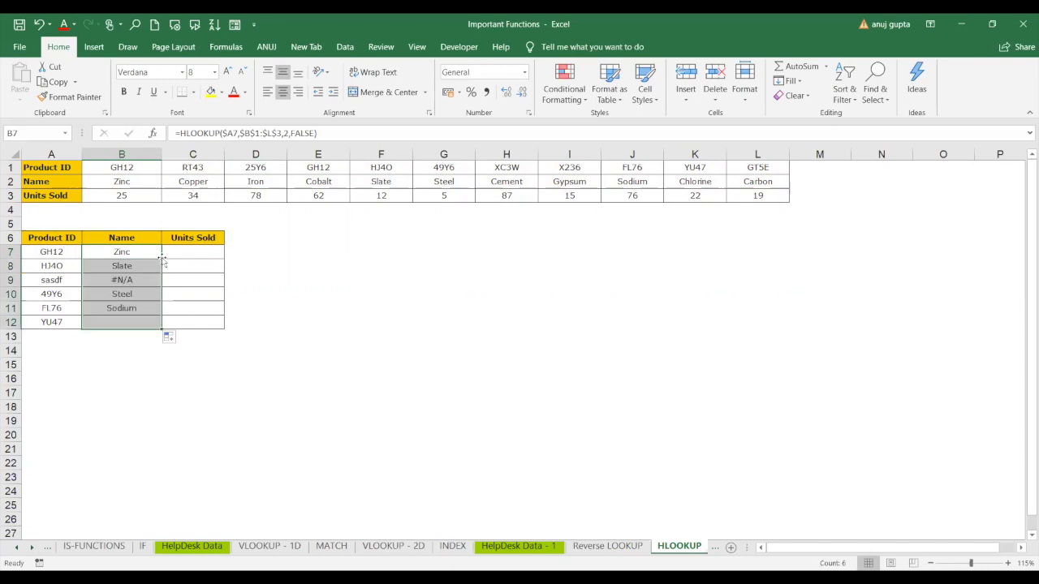
pyautogui.click(128, 280)
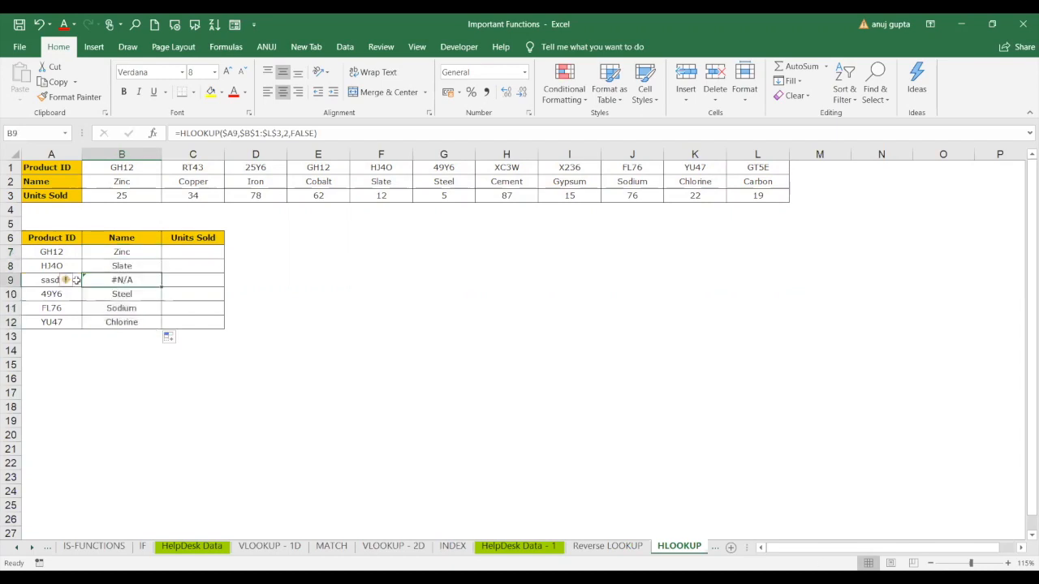
# Step: Replace the Product ID in A9 with a reference to the Product ID in H1
pyautogui.click(42, 280)
pyautogui.press('Delete')
pyautogui.write('=')
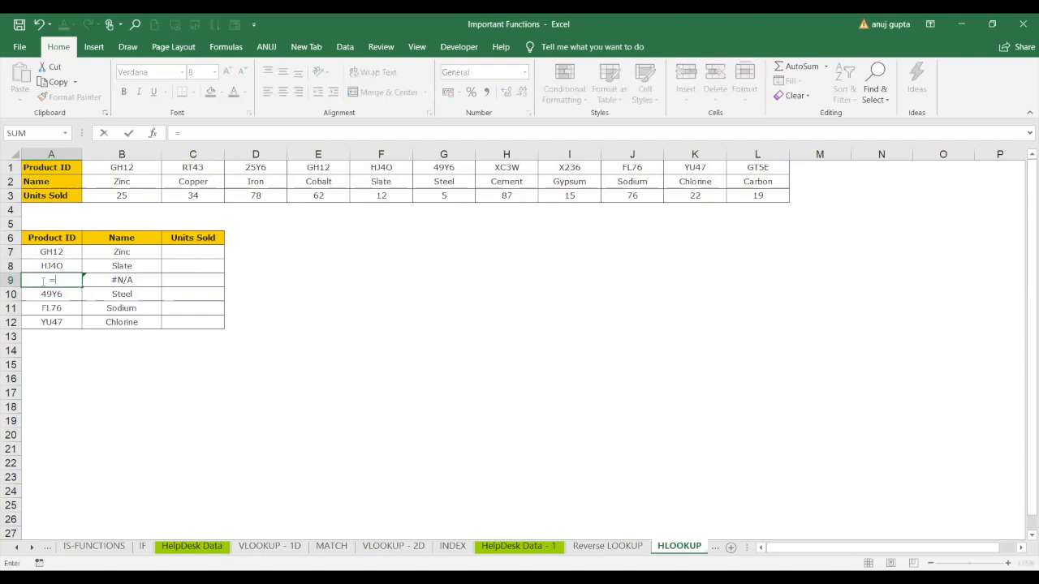
pyautogui.click(500, 167)
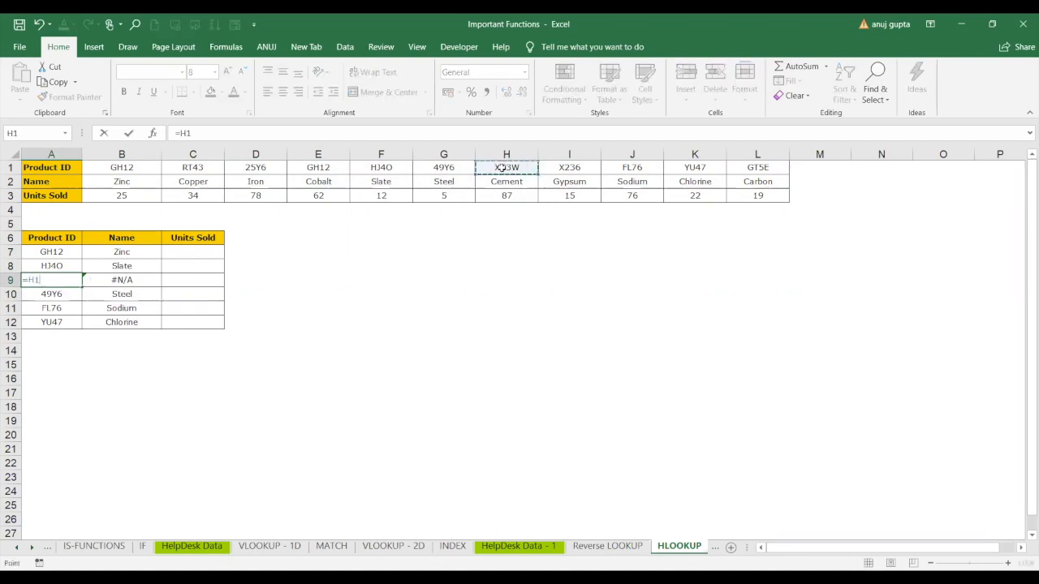
pyautogui.press('Return')
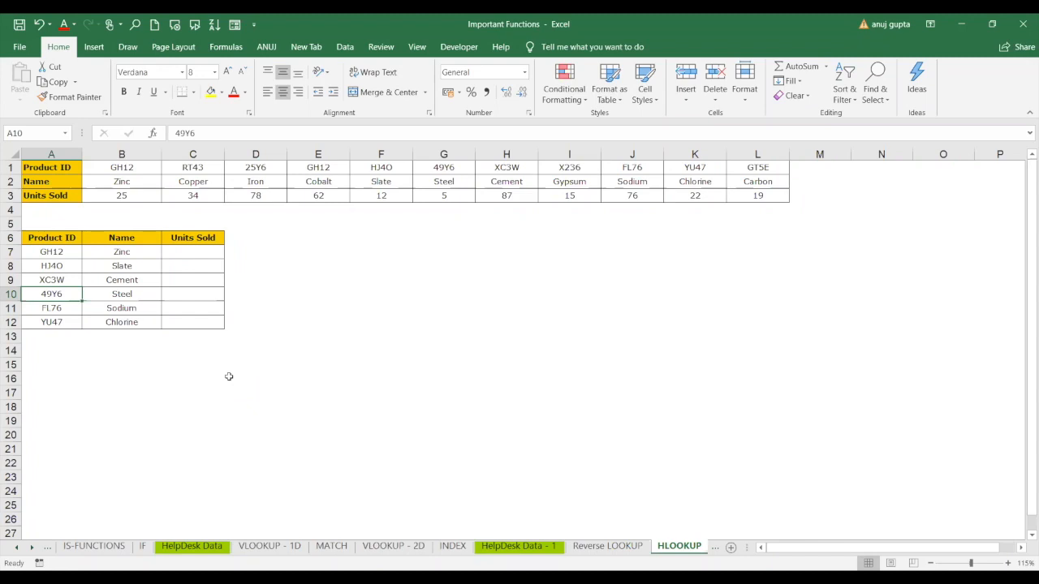
# Step: Try copying the HLOOKUP formula from B7 into the Units Sold cell C7
pyautogui.click(195, 253)
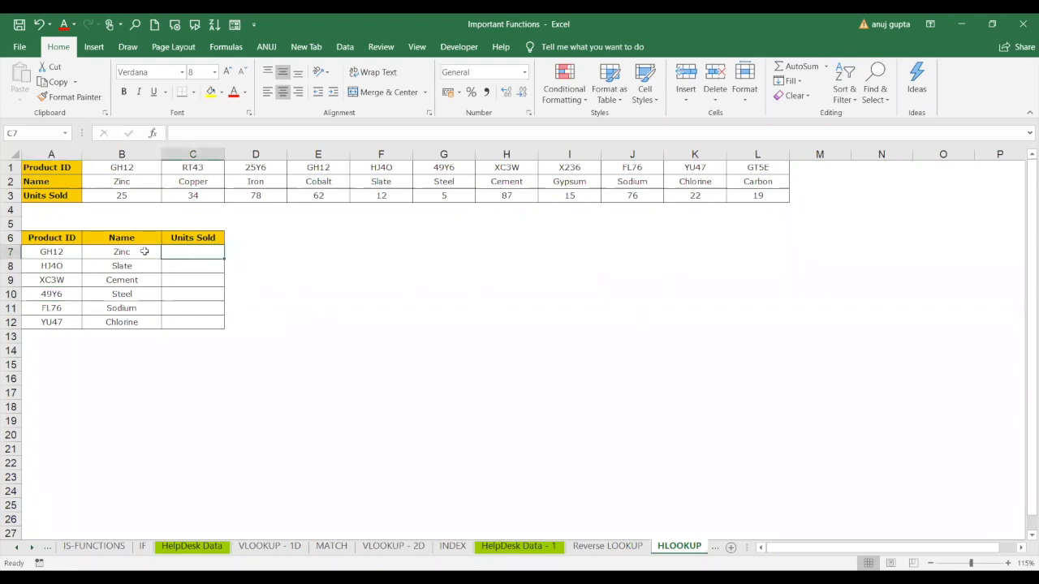
pyautogui.click(145, 251)
pyautogui.hotkey('ctrl', 'c')
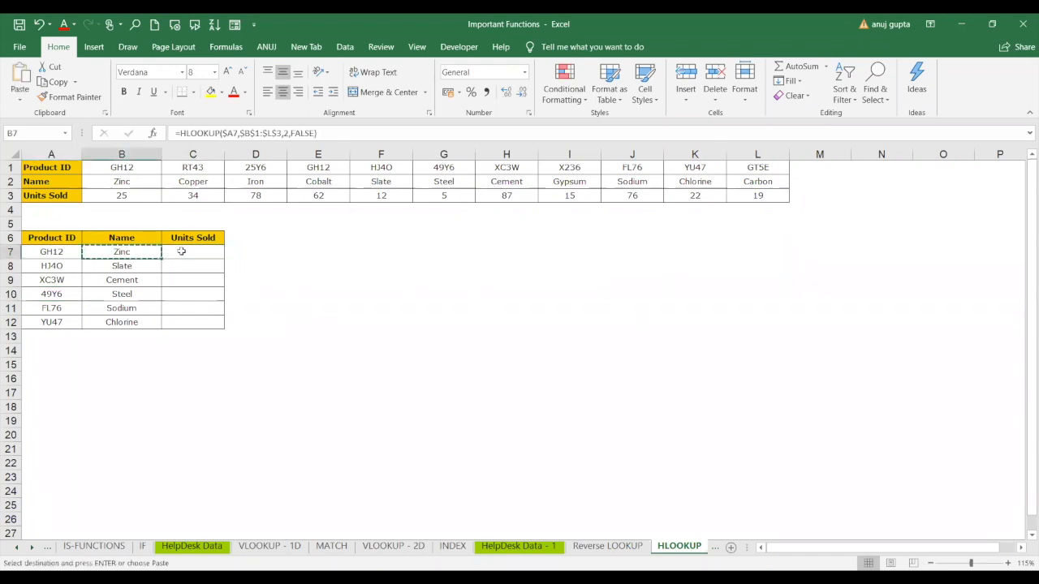
pyautogui.click(181, 252)
pyautogui.hotkey('ctrl', 'v')
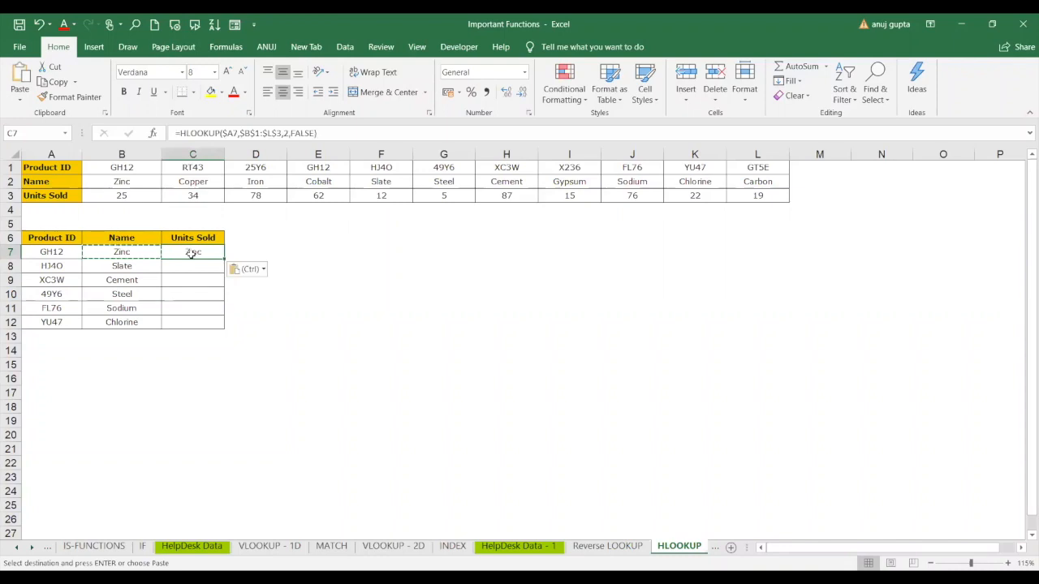
pyautogui.press('Delete')
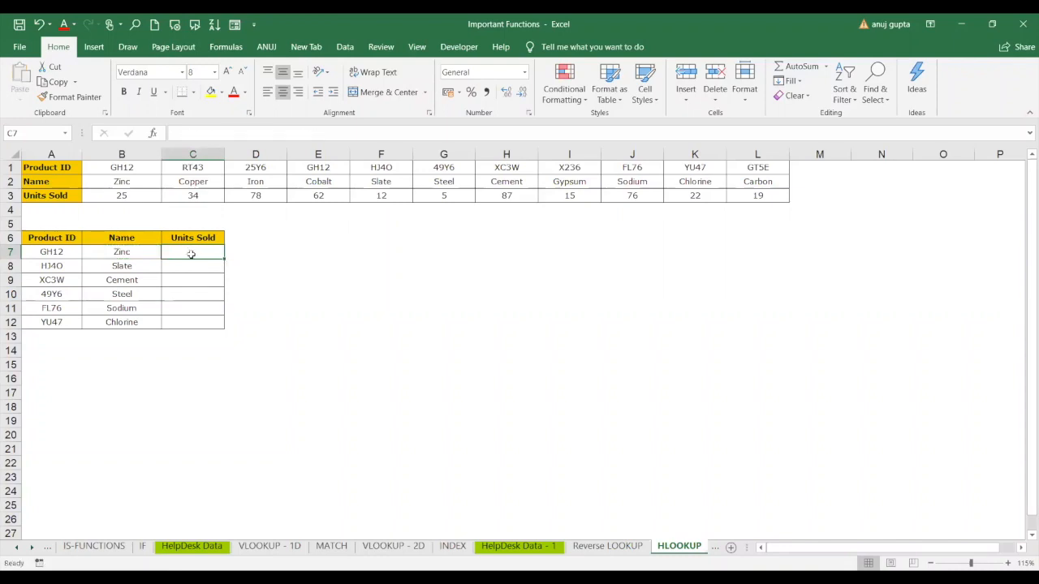
# Step: Start an HLOOKUP formula in C7 with lookup value $A7 and the absolute table array $B$1:$L$3
pyautogui.write('=')
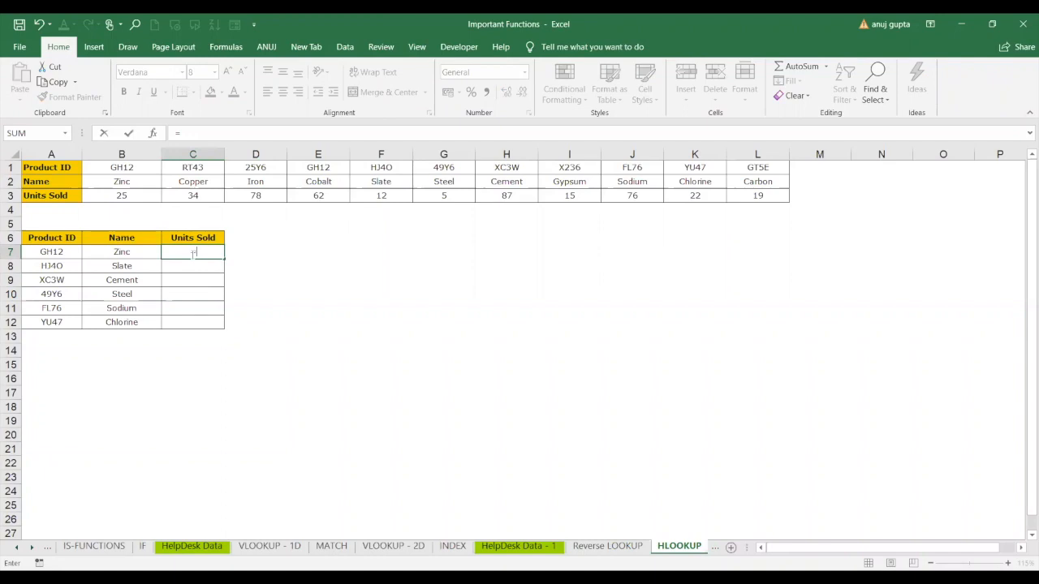
pyautogui.write('HLOOKUP(')
pyautogui.click(61, 252)
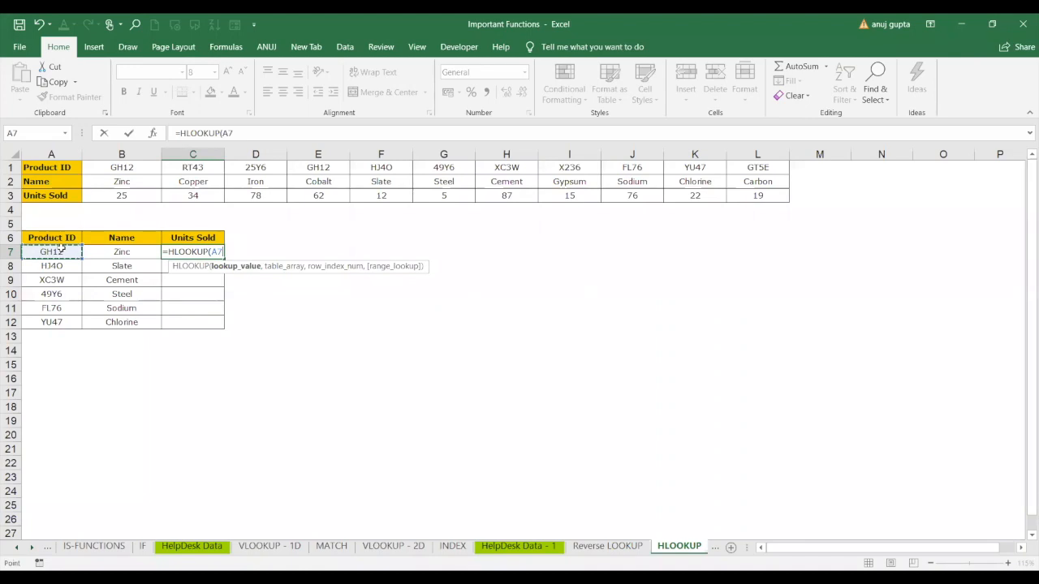
pyautogui.press('F4')
pyautogui.press('F4')
pyautogui.press('F4')
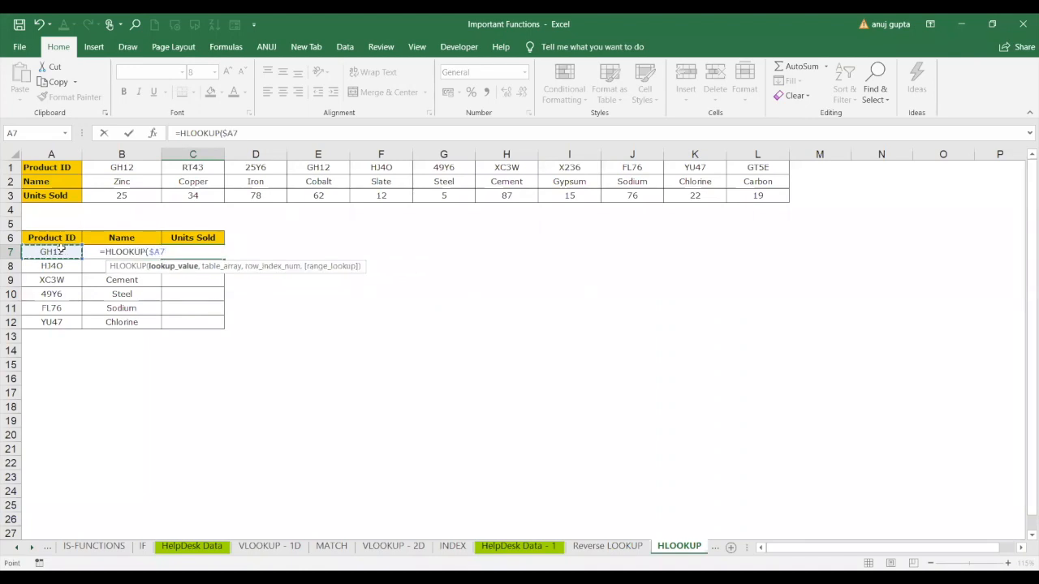
pyautogui.write(',')
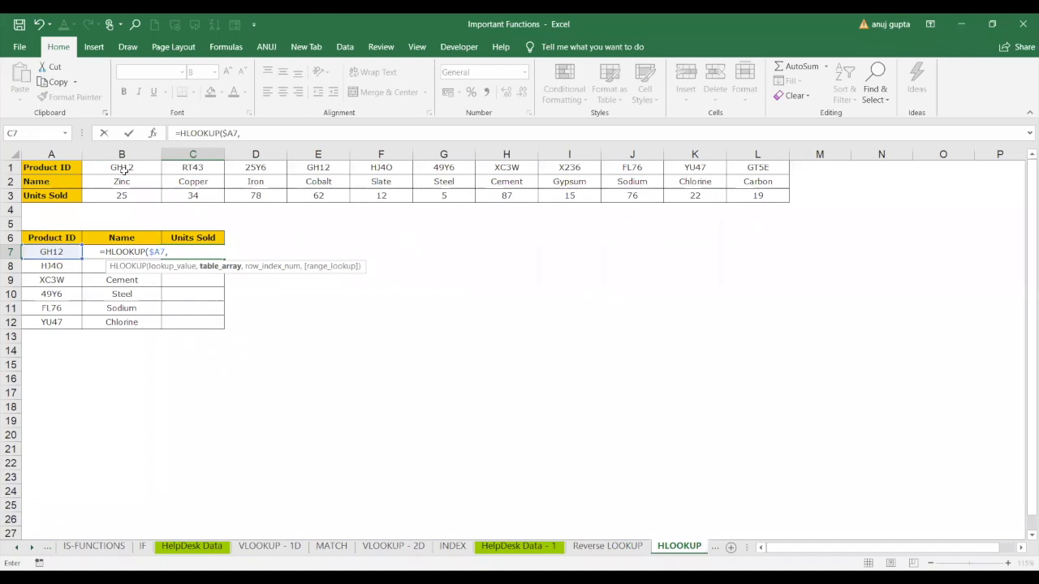
pyautogui.moveTo(124, 169); pyautogui.dragTo(741, 194)
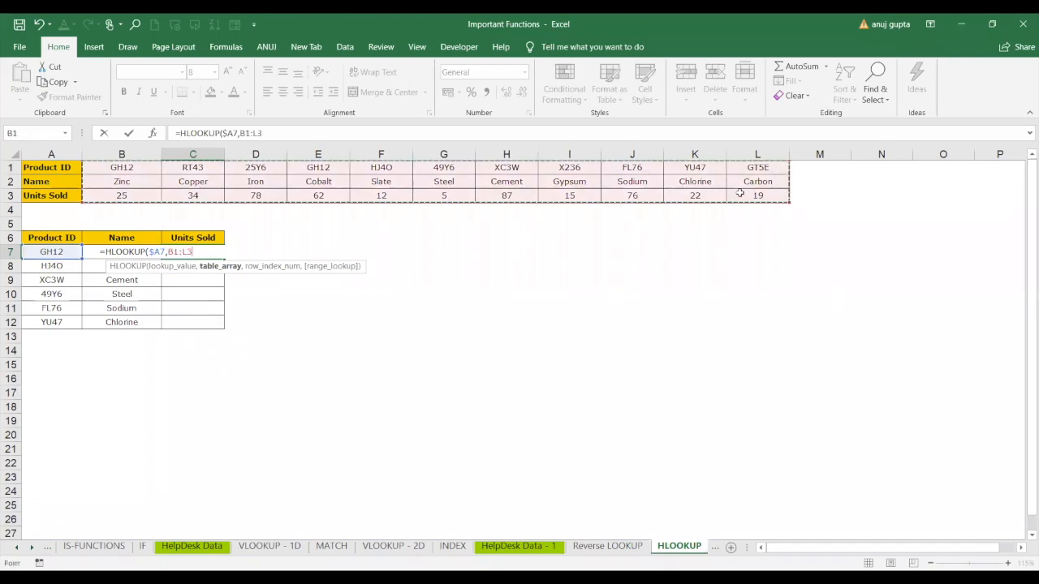
pyautogui.press('F4')
pyautogui.write(',')
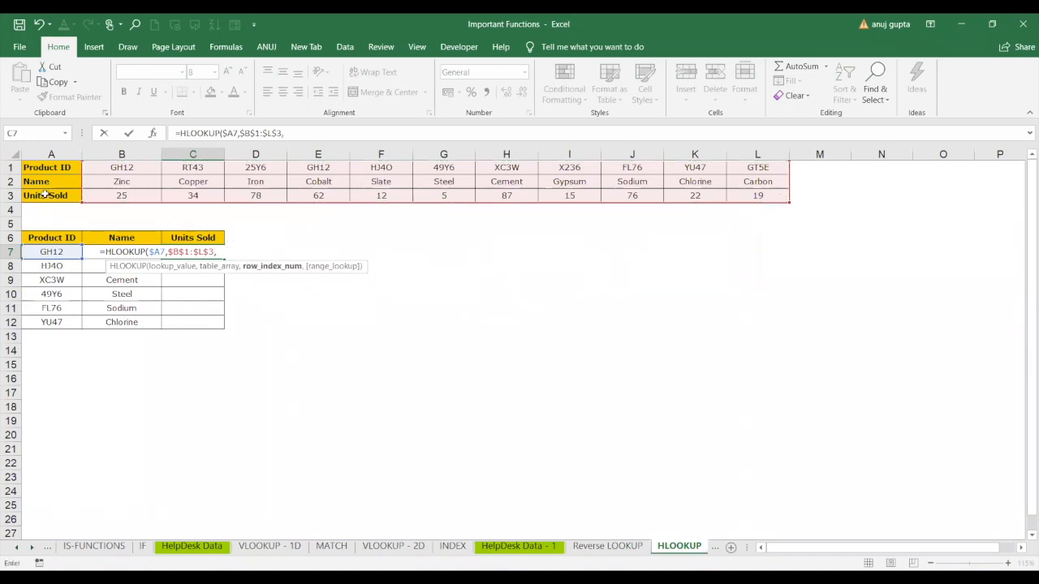
# Step: Complete the C7 HLOOKUP with row index 3 and FALSE for an exact match, and fill it down to C12
pyautogui.write('3,')
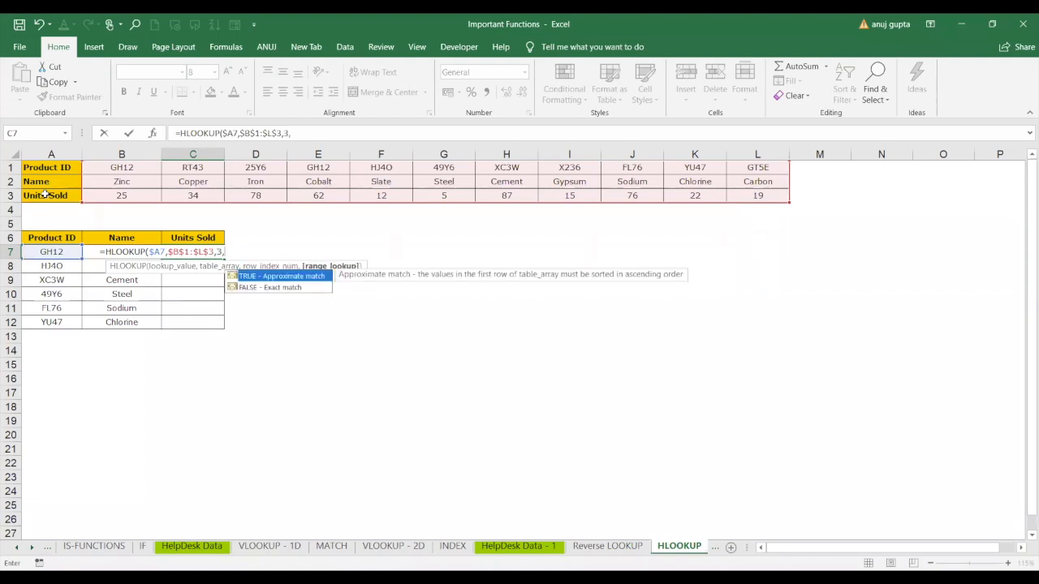
pyautogui.press('Down')
pyautogui.press('Tab')
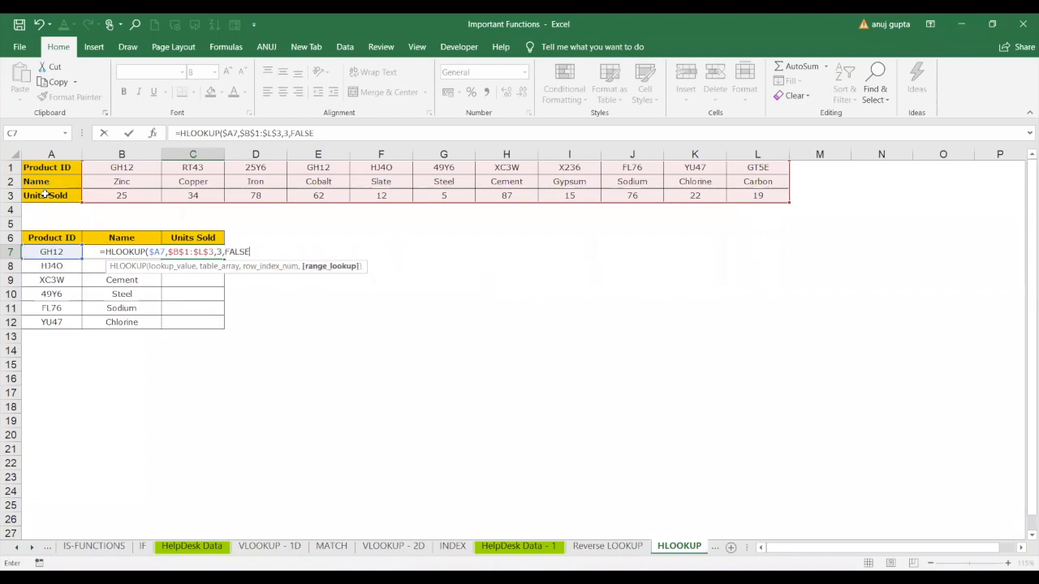
pyautogui.write(')')
pyautogui.press('Return')
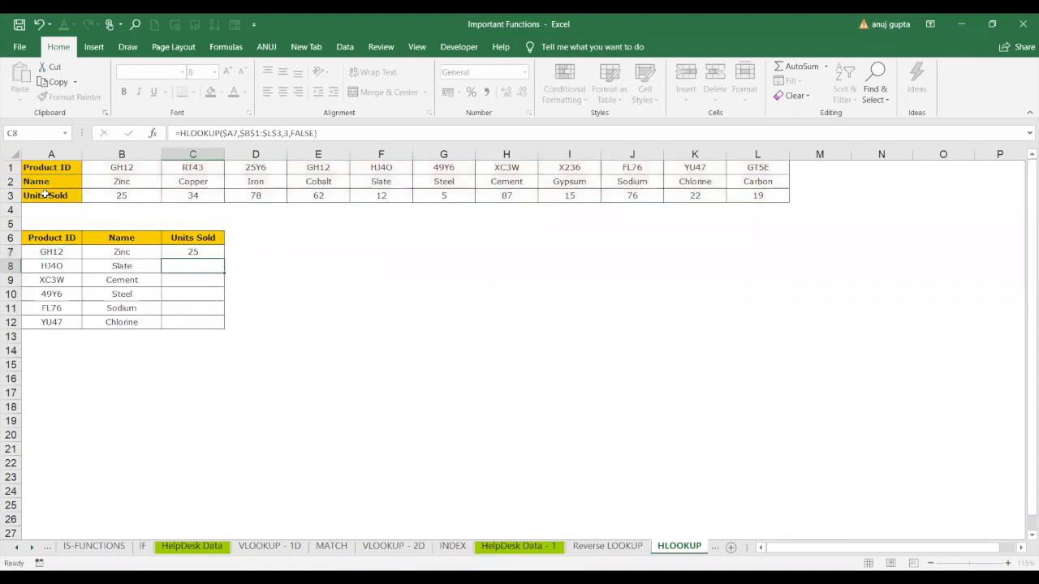
pyautogui.click(209, 250)
pyautogui.doubleClick(225, 259)
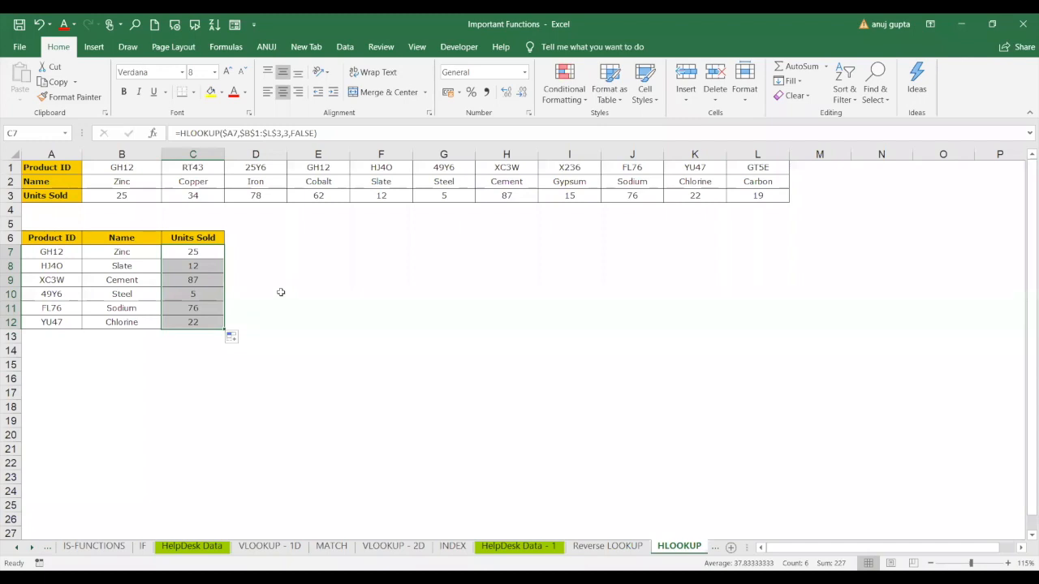
# Step: Examine the Product ID row of the horizontal product table, and the Name and Units Sold rows below it
pyautogui.click(70, 167)
pyautogui.moveTo(70, 167); pyautogui.dragTo(796, 186)
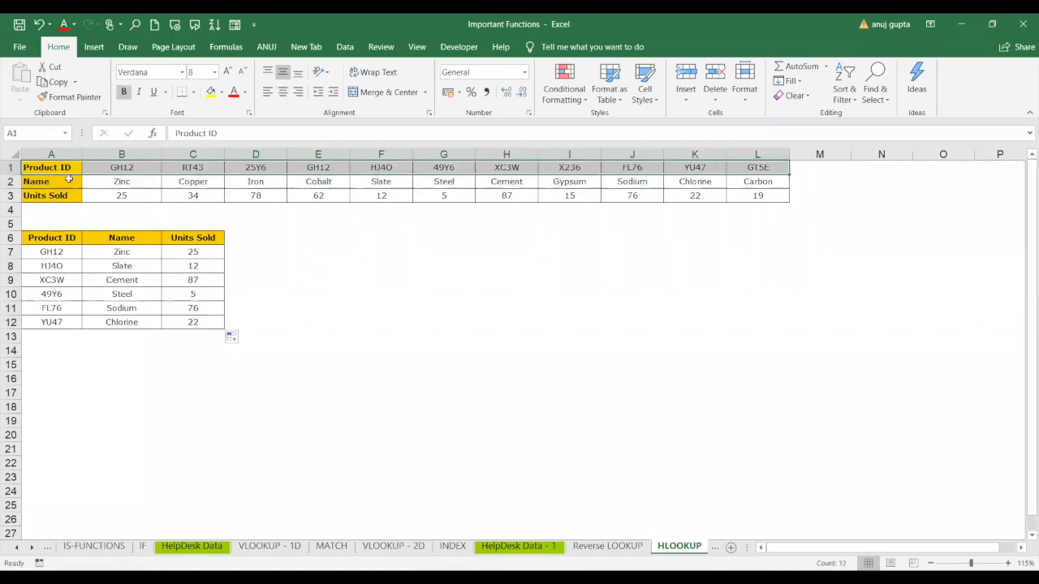
pyautogui.click(55, 183)
pyautogui.moveTo(168, 199); pyautogui.dragTo(760, 196)
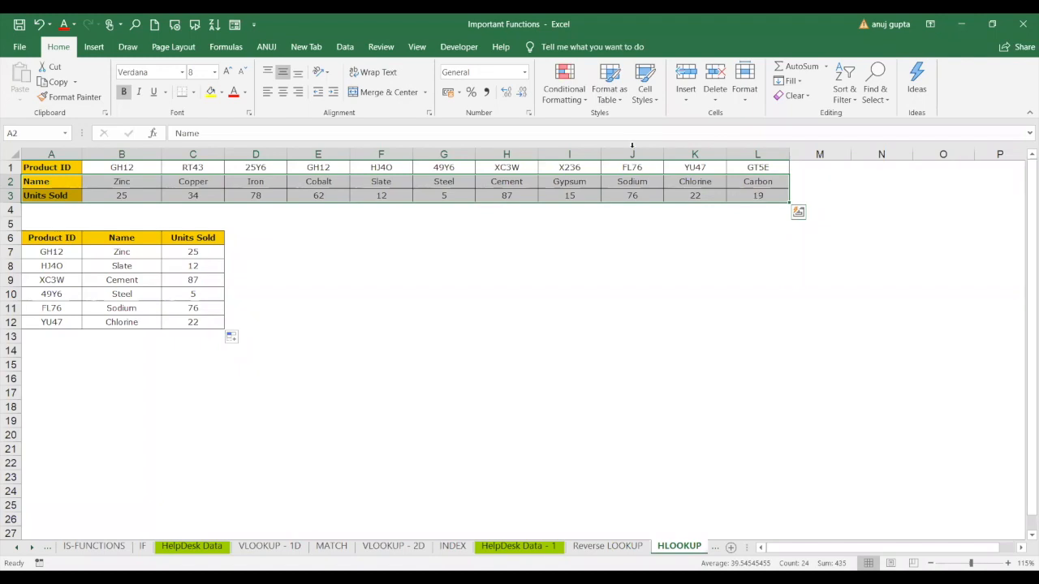
# Step: Replace the Product ID in A9 with 1234 and compare it with the Product IDs in B1:L1 and the lookup in B9
pyautogui.click(60, 280)
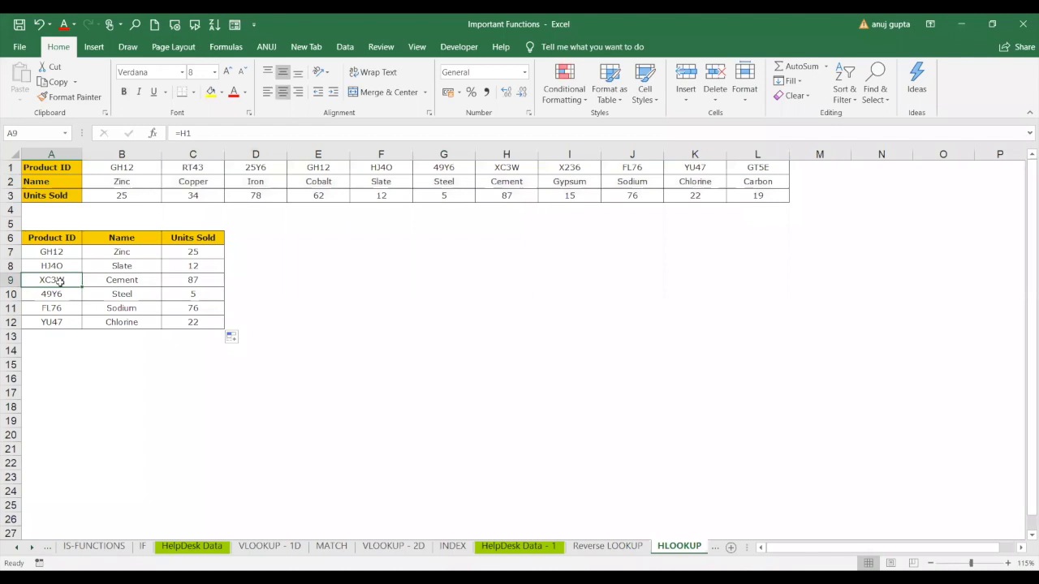
pyautogui.write('1234')
pyautogui.press('Return')
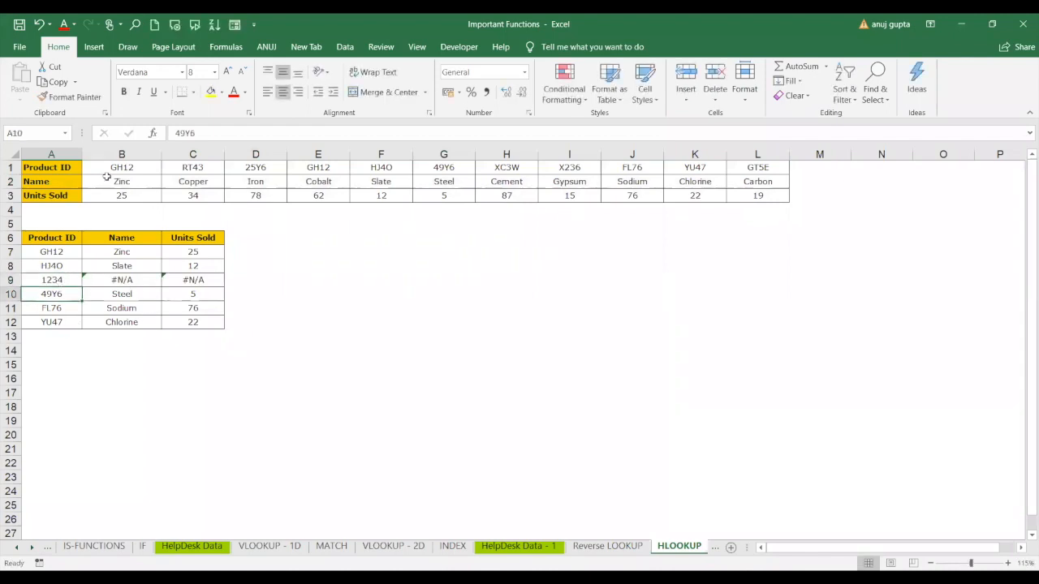
pyautogui.moveTo(118, 168); pyautogui.dragTo(738, 172)
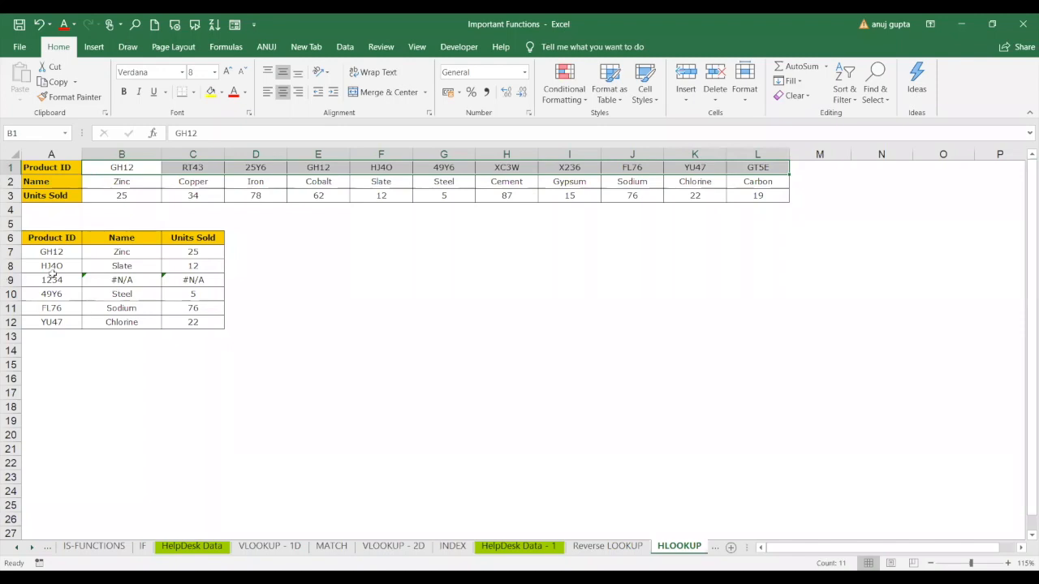
pyautogui.click(94, 279)
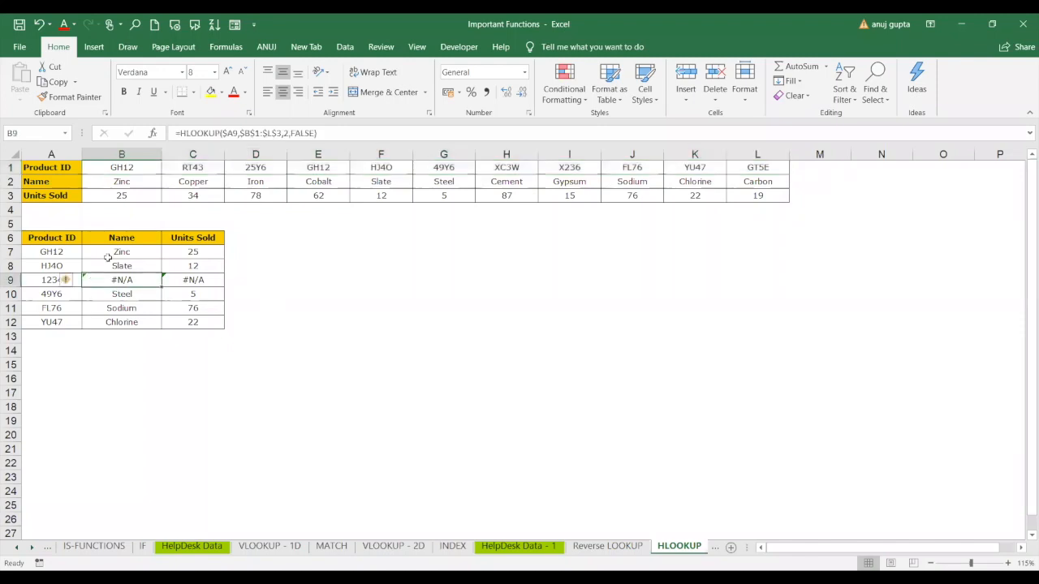
# Step: Wrap the HLOOKUP in B7 in IFERROR so that it returns "WRONG ID" on an error
pyautogui.click(107, 255)
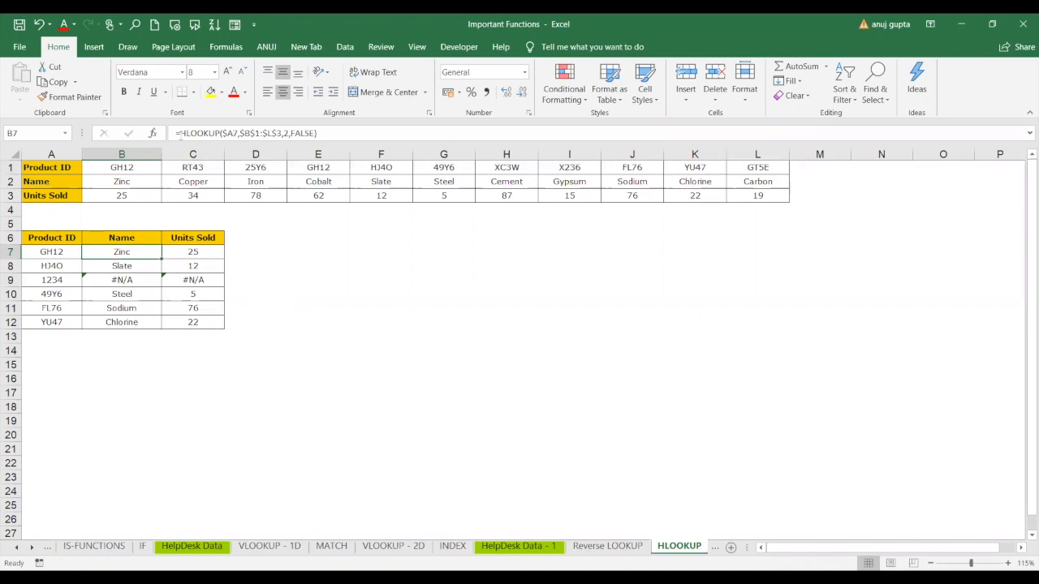
pyautogui.click(180, 134)
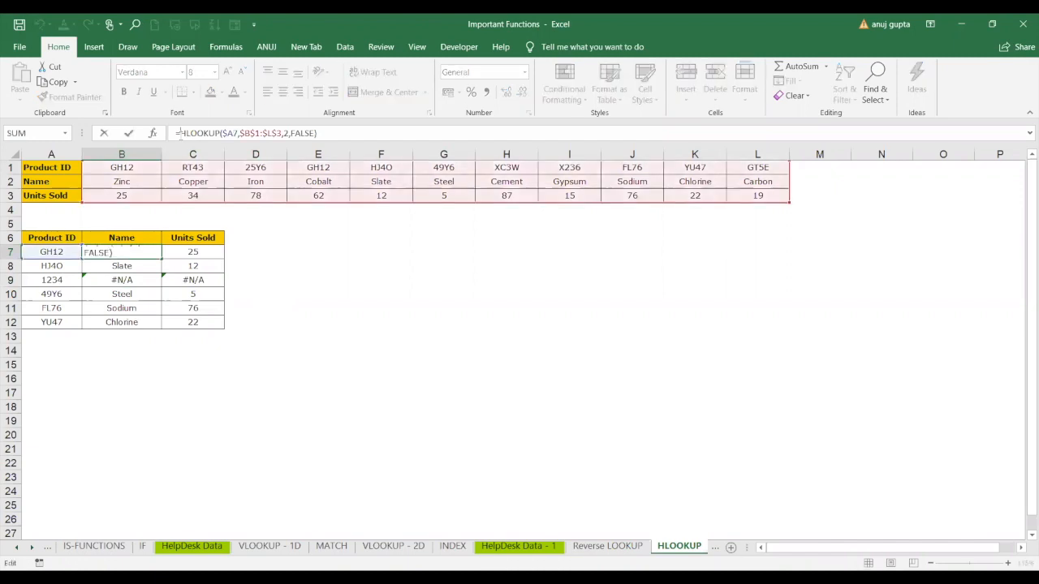
pyautogui.write('IF')
pyautogui.press('Down')
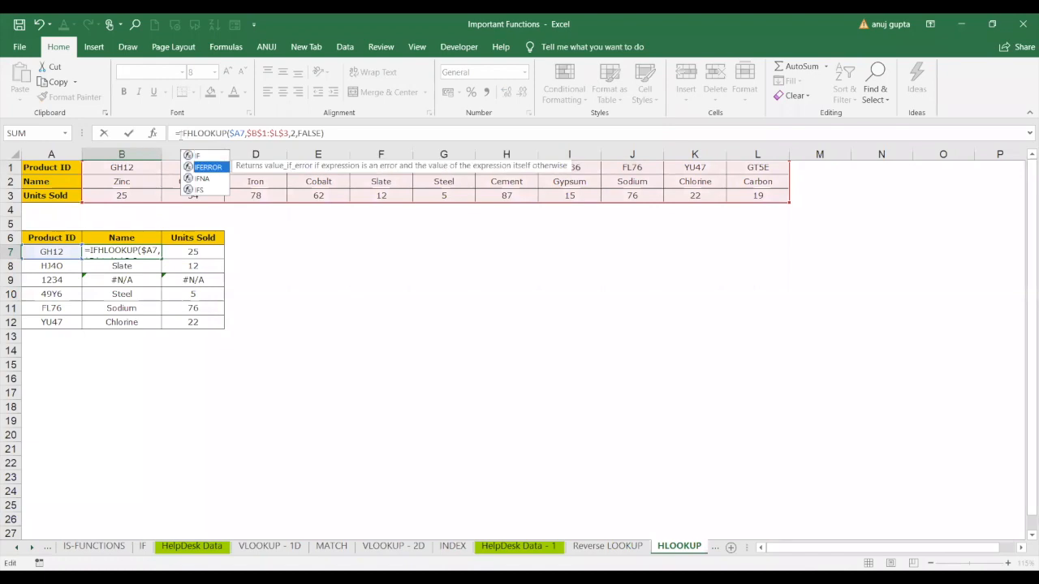
pyautogui.press('Tab')
pyautogui.click(358, 133)
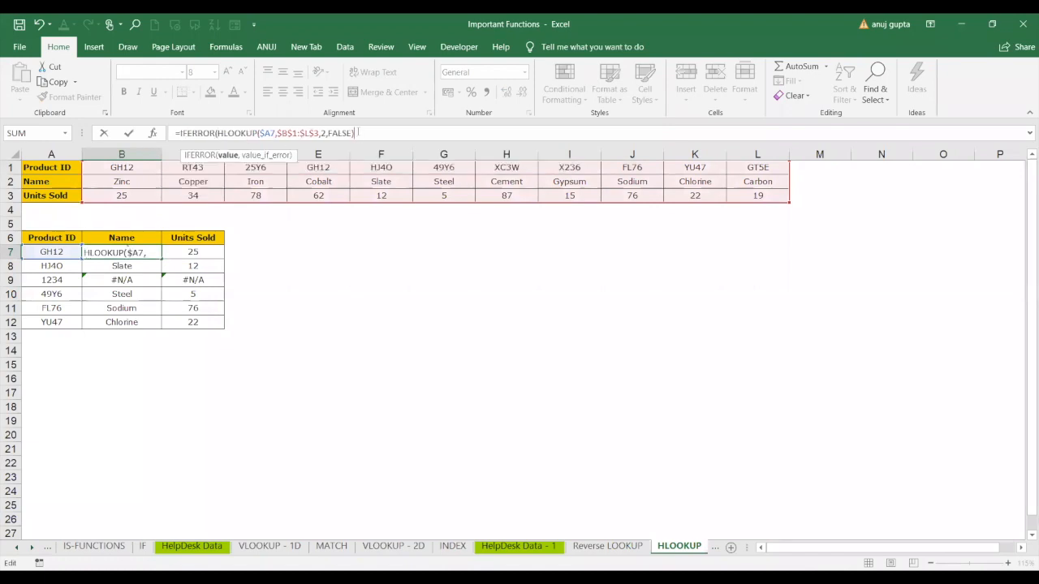
pyautogui.write('),')
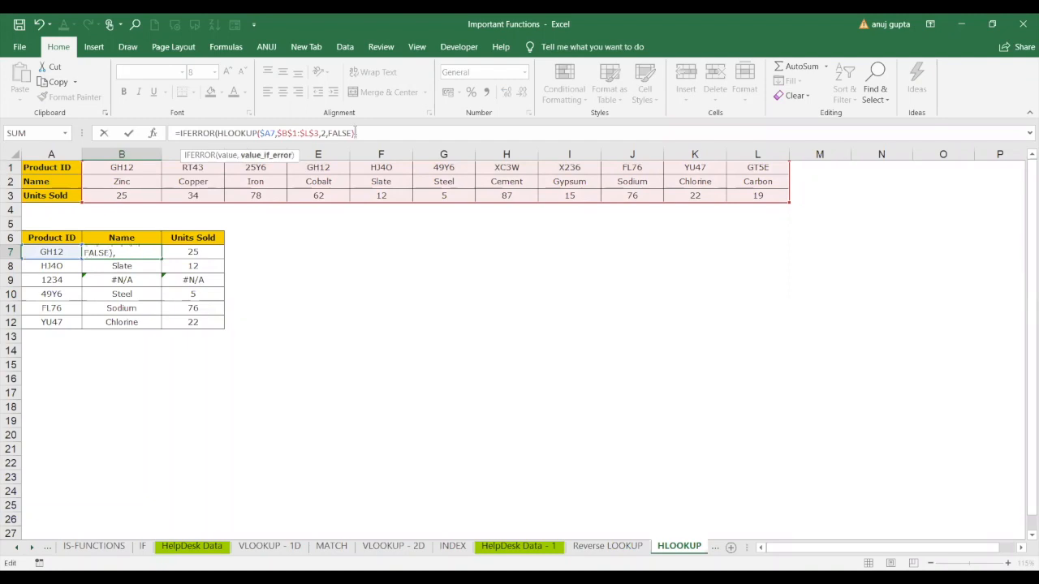
pyautogui.write('"WRONG ID")')
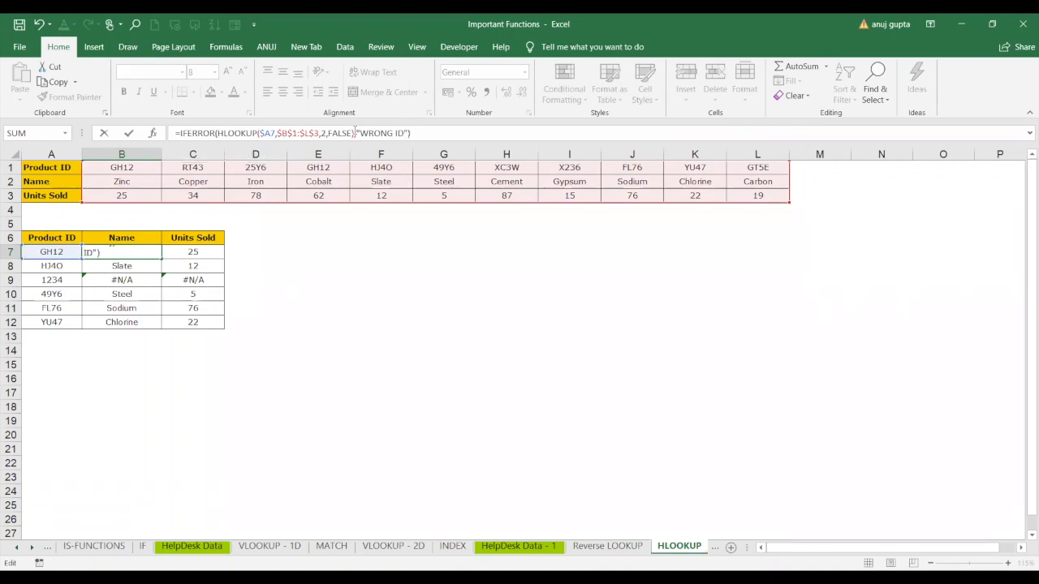
pyautogui.press('Return')
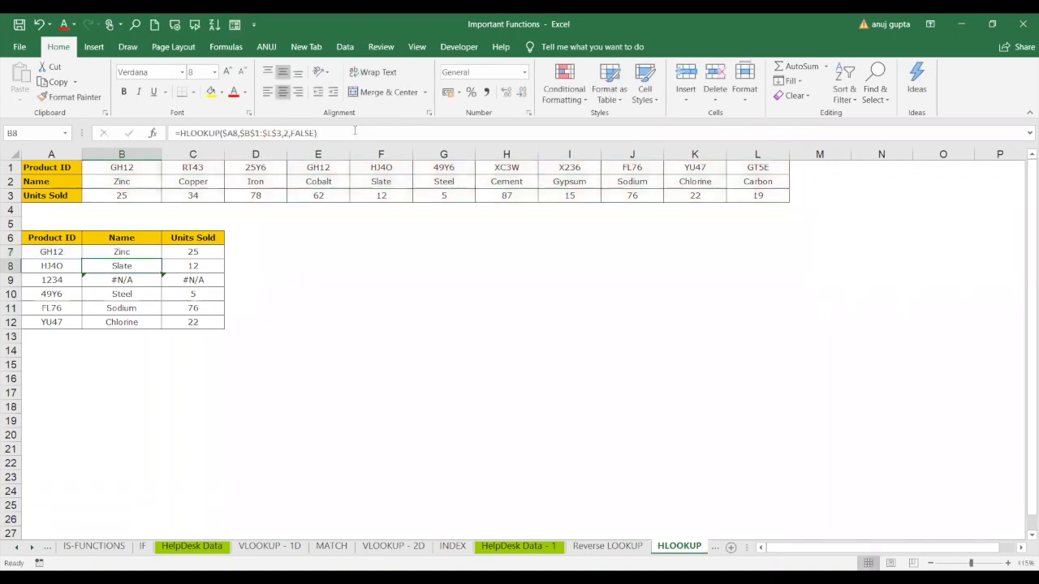
# Step: Fill the IFERROR formula from B7 down to B12 and check the results in the Name and Units Sold columns
pyautogui.click(136, 252)
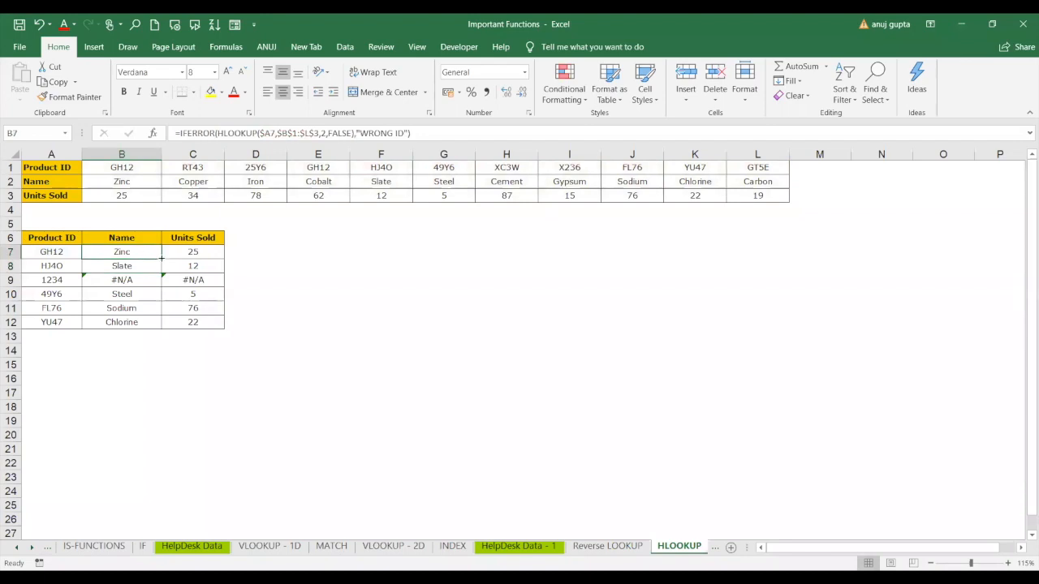
pyautogui.doubleClick(162, 258)
pyautogui.click(212, 251)
pyautogui.click(128, 278)
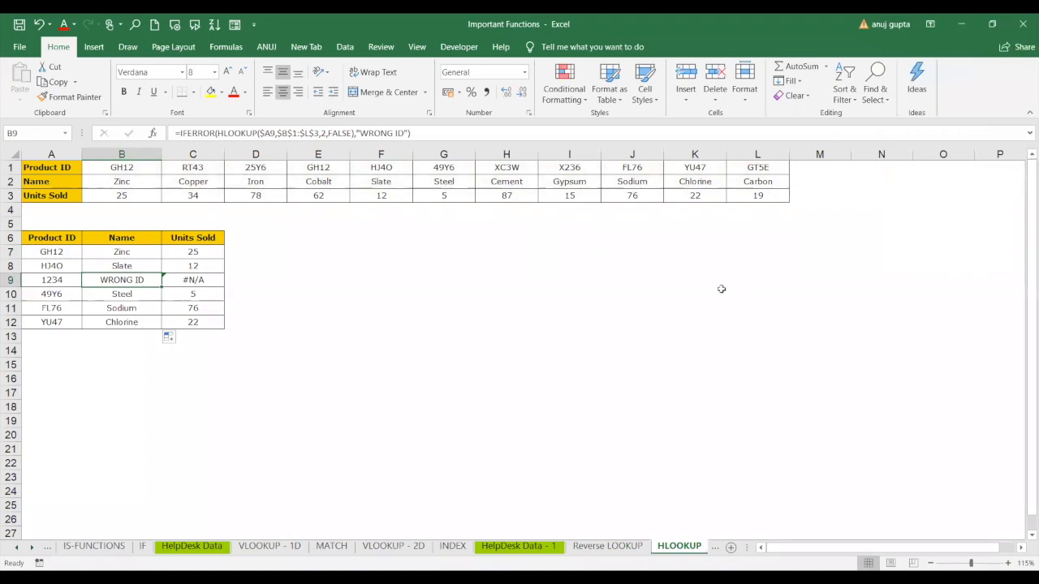
pyautogui.moveTo(144, 253); pyautogui.dragTo(209, 313)
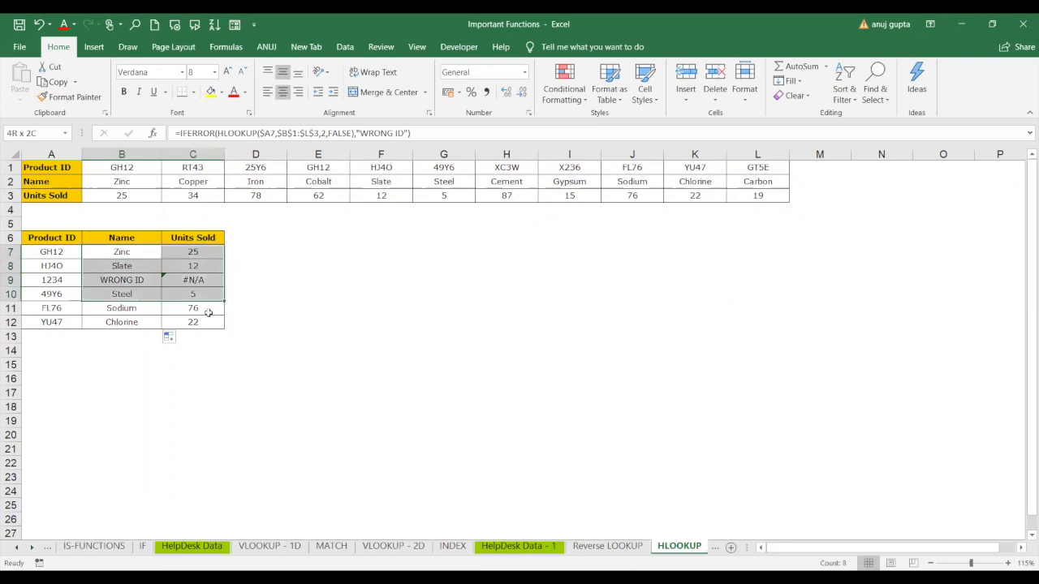
# Step: Enter the notes "HLOOK 2D" in C17 and "REVERSE HLOOKUP" in C18
pyautogui.click(207, 395)
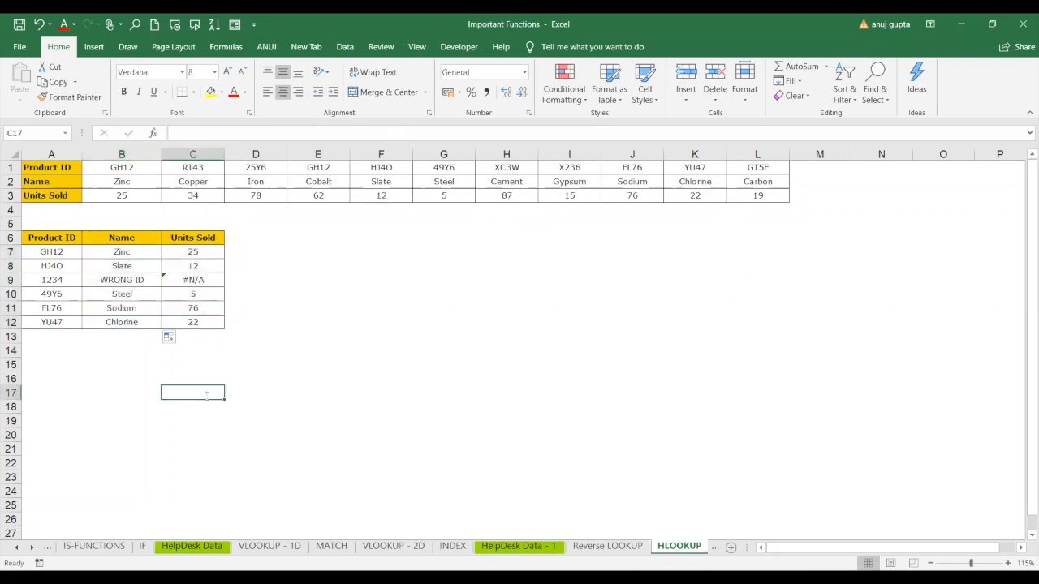
pyautogui.write('HLOOK 2D')
pyautogui.press('Return')
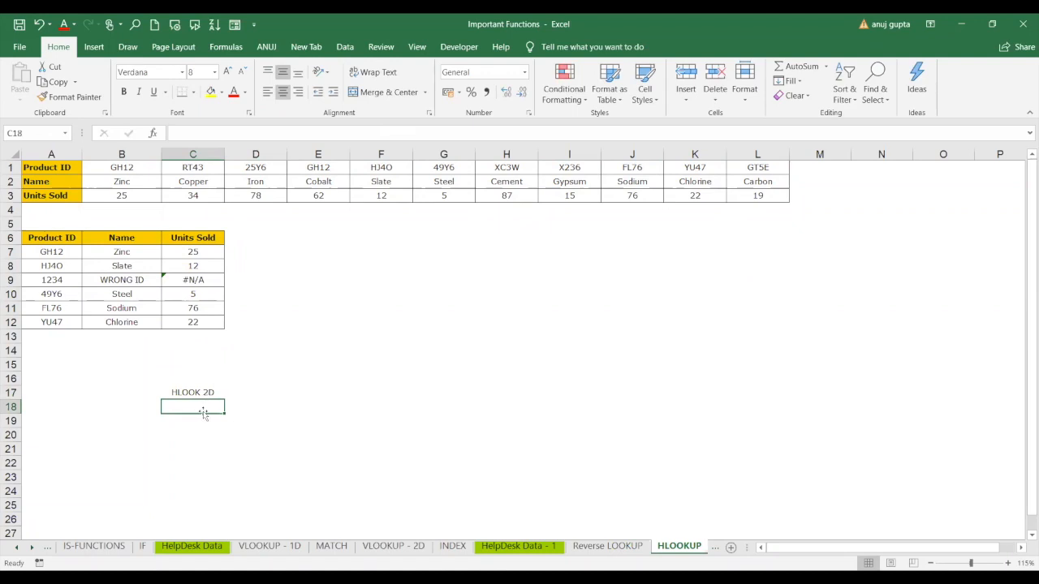
pyautogui.write('RE')
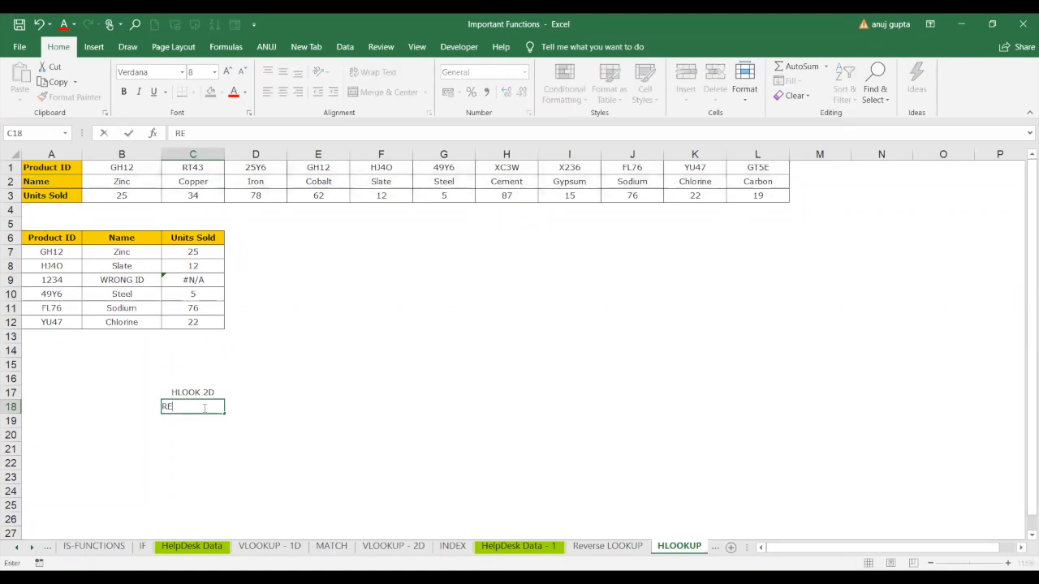
pyautogui.write('VERSE HLOOKUP')
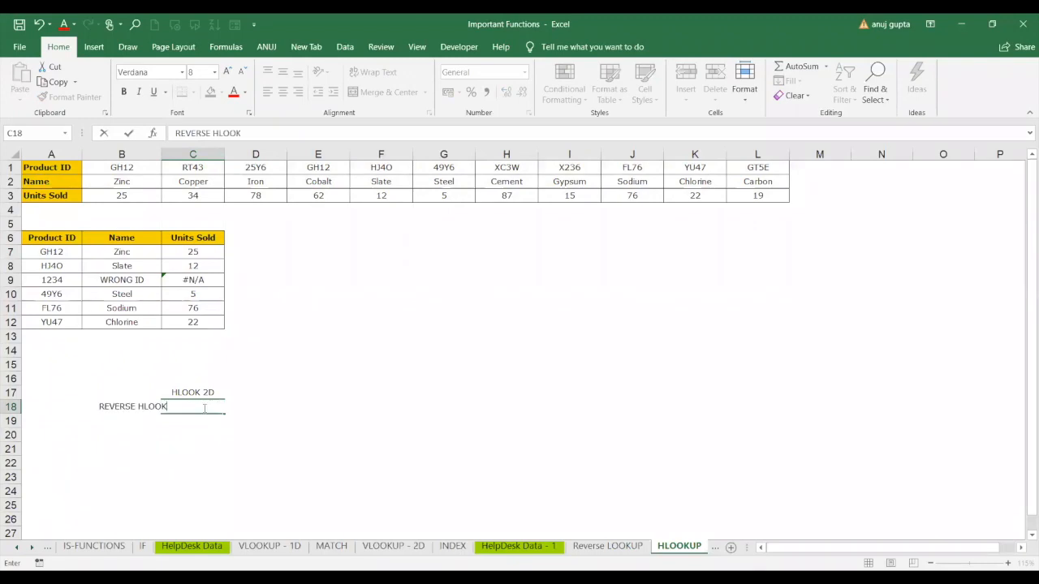
pyautogui.click(209, 446)
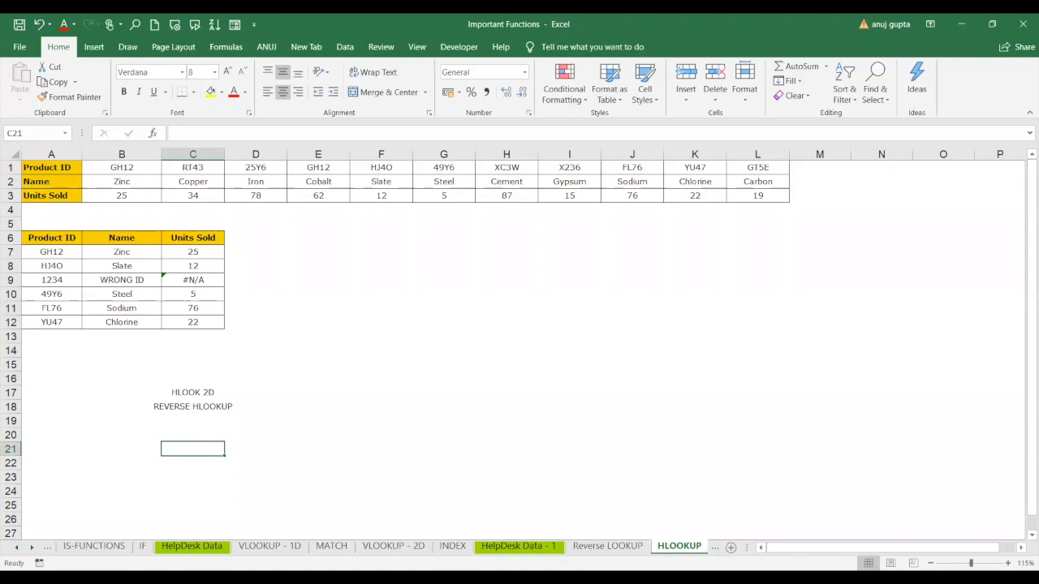
# Step: Open the SUBTOTAL sheet and go to the first rows of its sales data table
pyautogui.click(713, 547)
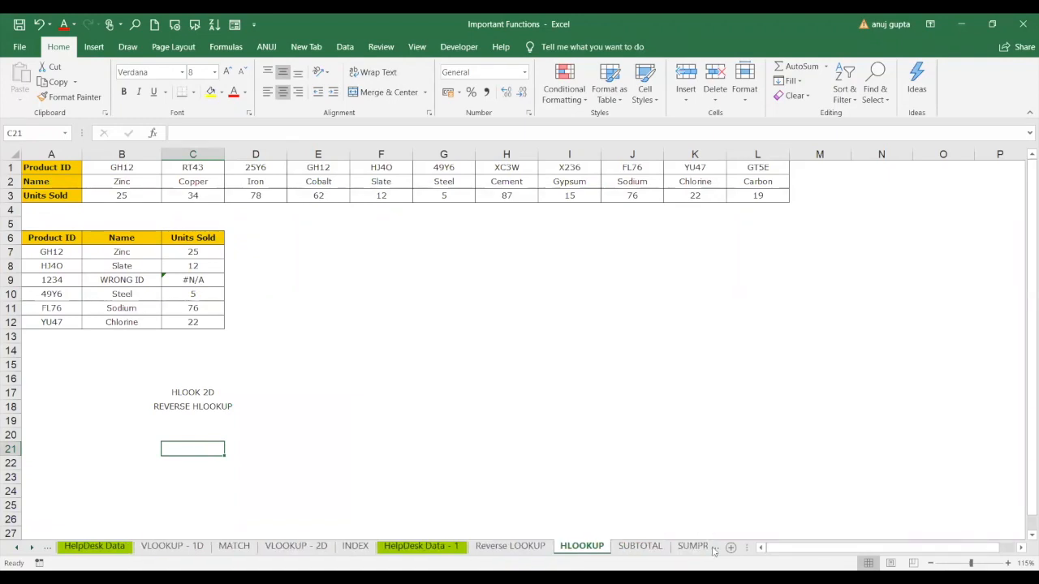
pyautogui.click(639, 546)
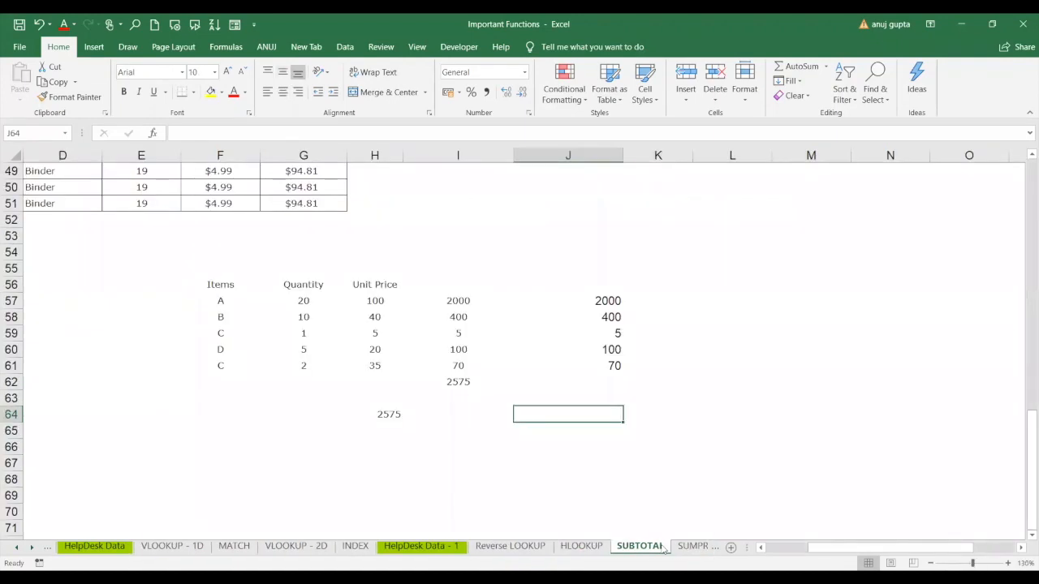
pyautogui.click(471, 452)
pyautogui.press('Left')
pyautogui.press('Home')
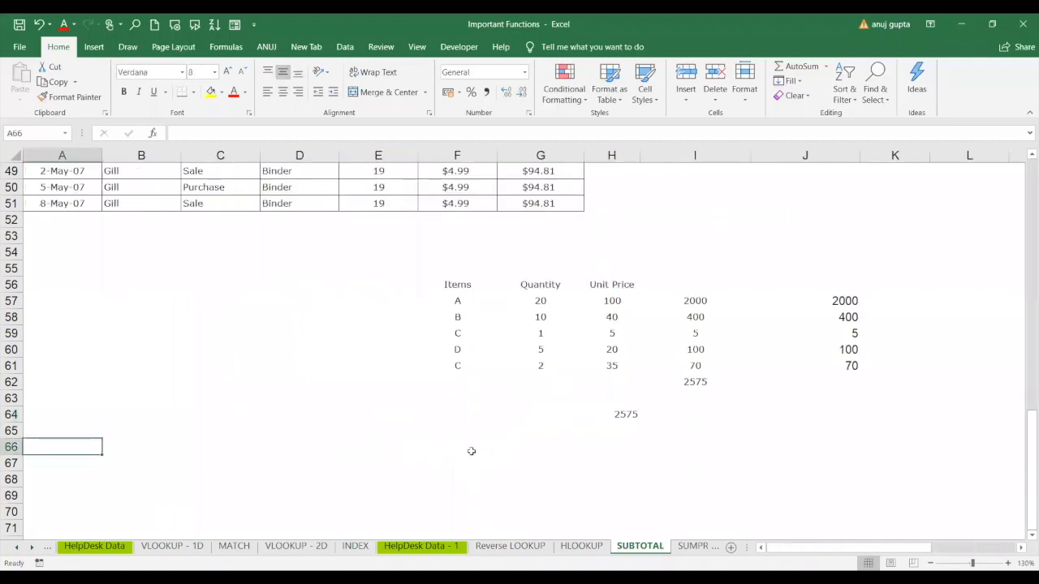
pyautogui.press('Up')
pyautogui.press('Up')
pyautogui.press('Up')
pyautogui.press('Up')
pyautogui.press('Up')
pyautogui.press('Up')
pyautogui.press('Up')
pyautogui.press('Up')
pyautogui.press('Up')
pyautogui.press('Up')
pyautogui.press('Up')
pyautogui.press('Up')
pyautogui.press('Up')
pyautogui.press('Up')
pyautogui.press('Up')
pyautogui.press('Up')
pyautogui.press('Up')
pyautogui.press('Up')
pyautogui.press('Up')
pyautogui.press('Up')
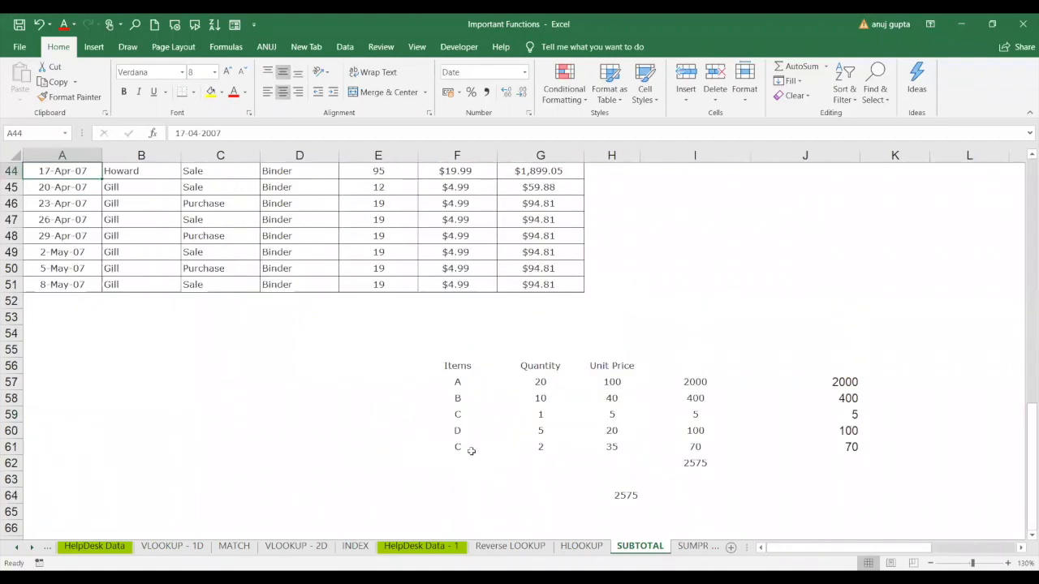
pyautogui.press('Up')
pyautogui.press('Up')
pyautogui.press('Up')
pyautogui.press('Up')
pyautogui.press('Up')
pyautogui.press('Up')
pyautogui.press('Up')
pyautogui.press('Up')
pyautogui.press('Up')
pyautogui.press('Up')
pyautogui.press('Up')
pyautogui.press('Up')
pyautogui.press('Up')
pyautogui.press('Up')
pyautogui.press('Up')
pyautogui.press('Up')
pyautogui.press('Up')
pyautogui.press('Up')
pyautogui.press('Up')
pyautogui.press('Up')
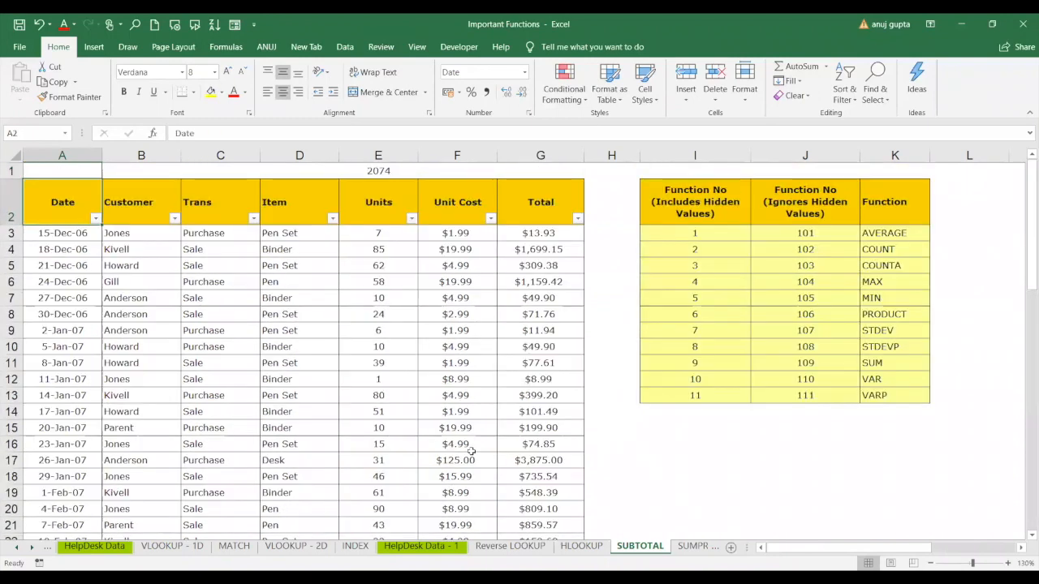
pyautogui.press('Down')
pyautogui.press('Right')
pyautogui.press('Right')
pyautogui.press('Right')
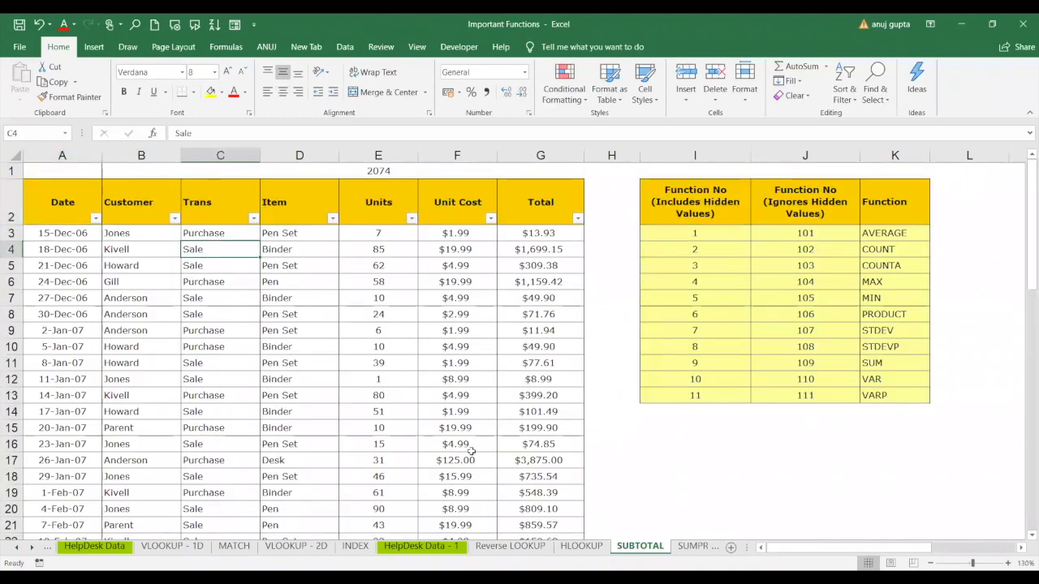
pyautogui.press('Up')
pyautogui.press('Up')
pyautogui.press('Up')
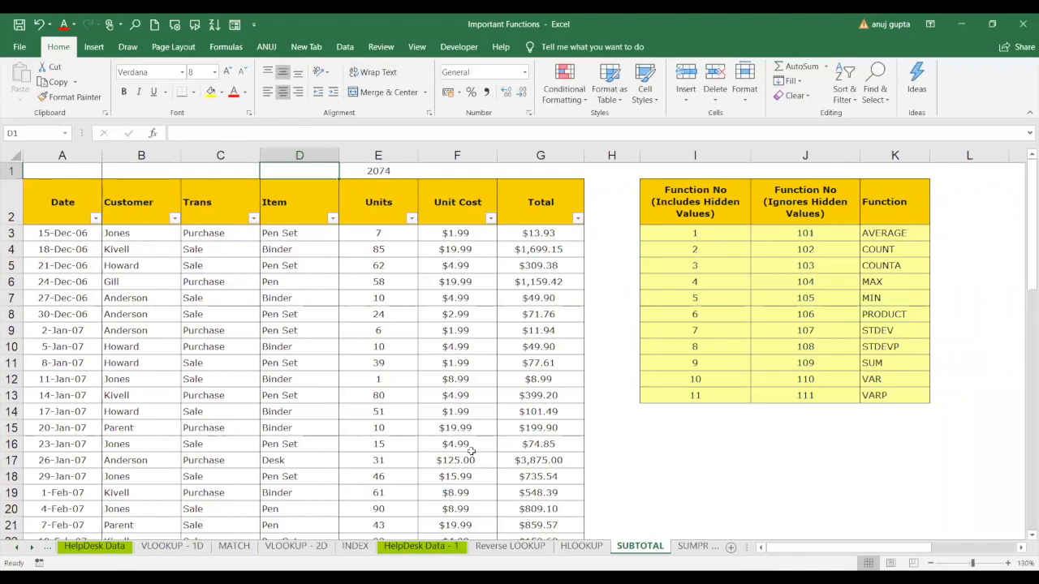
pyautogui.write('=')
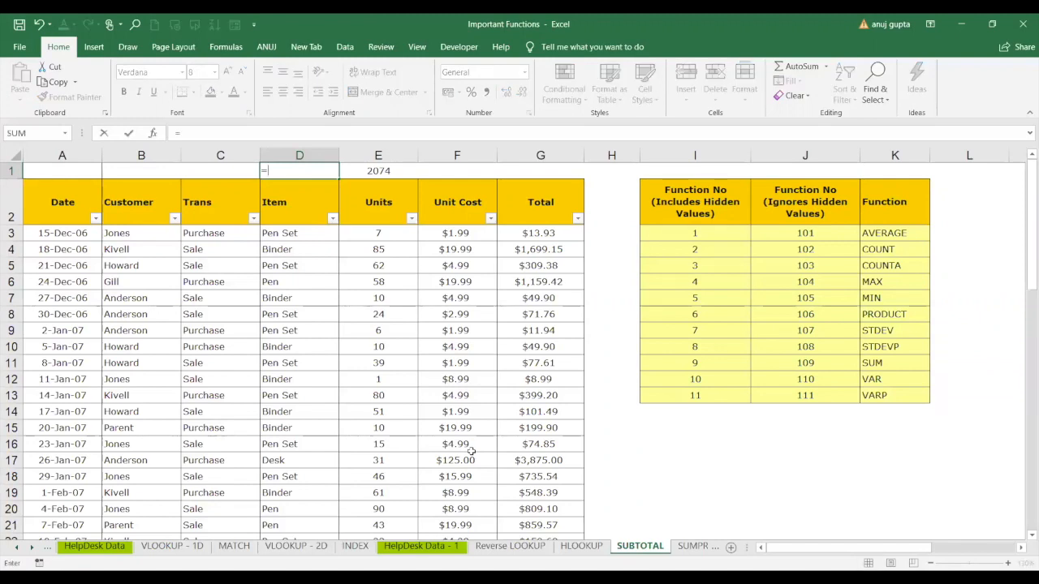
pyautogui.write('SUB')
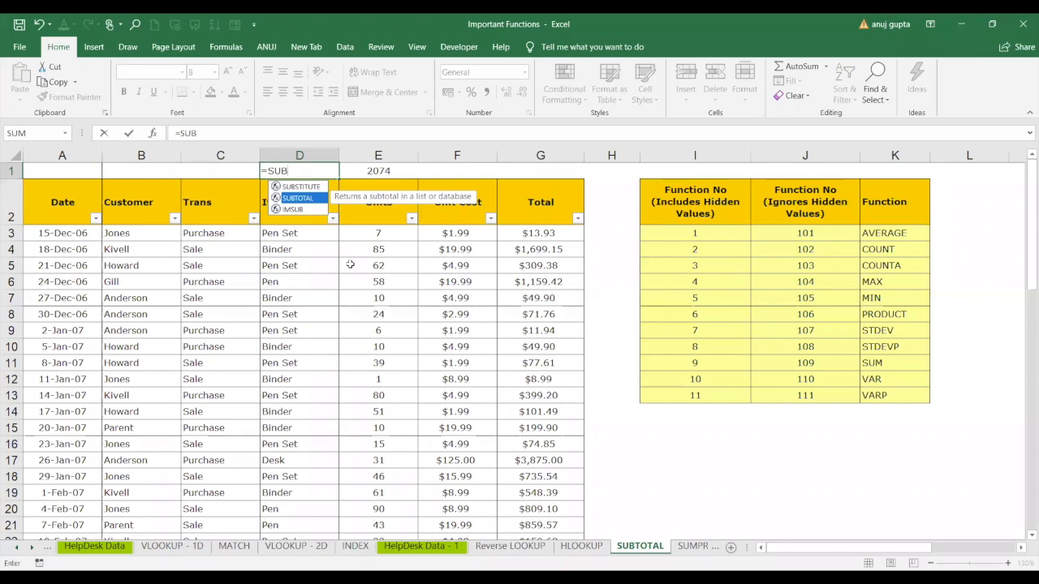
pyautogui.press('Tab')
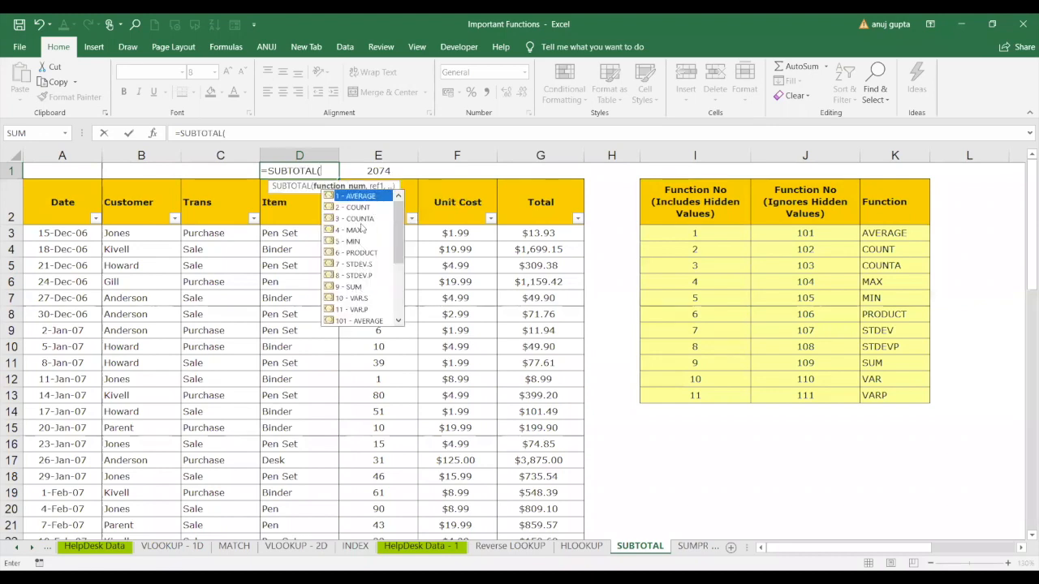
pyautogui.press('Down')
pyautogui.press('Down')
pyautogui.press('Down')
pyautogui.press('Down')
pyautogui.press('Down')
pyautogui.press('Down')
pyautogui.press('Down')
pyautogui.press('Down')
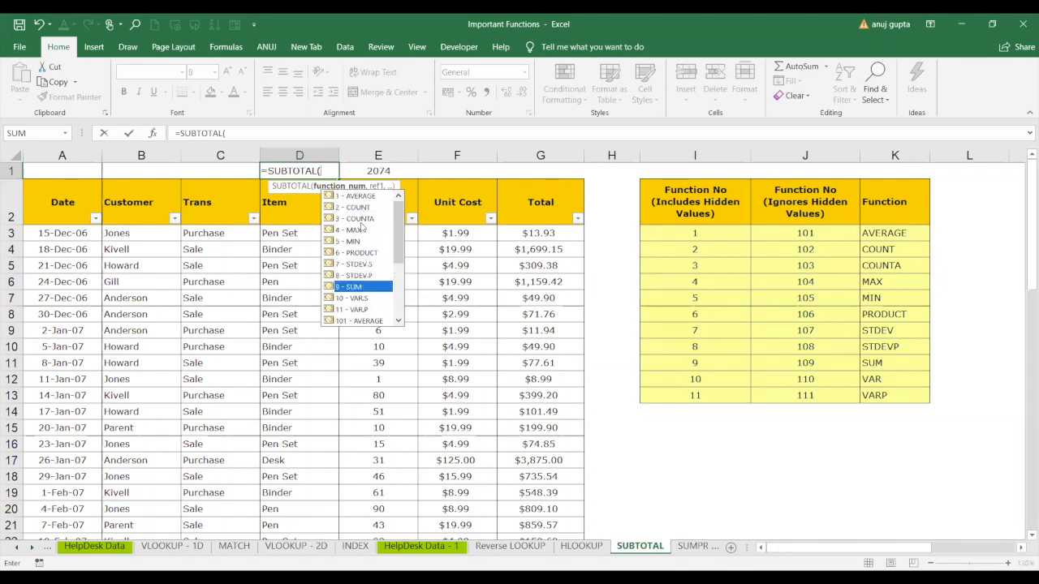
pyautogui.press('Tab')
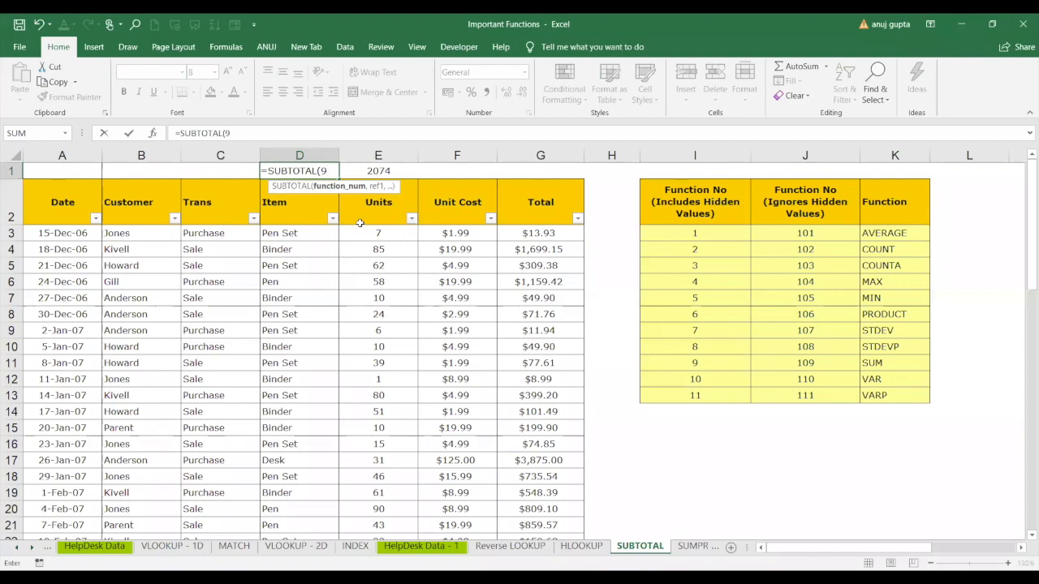
pyautogui.write(',')
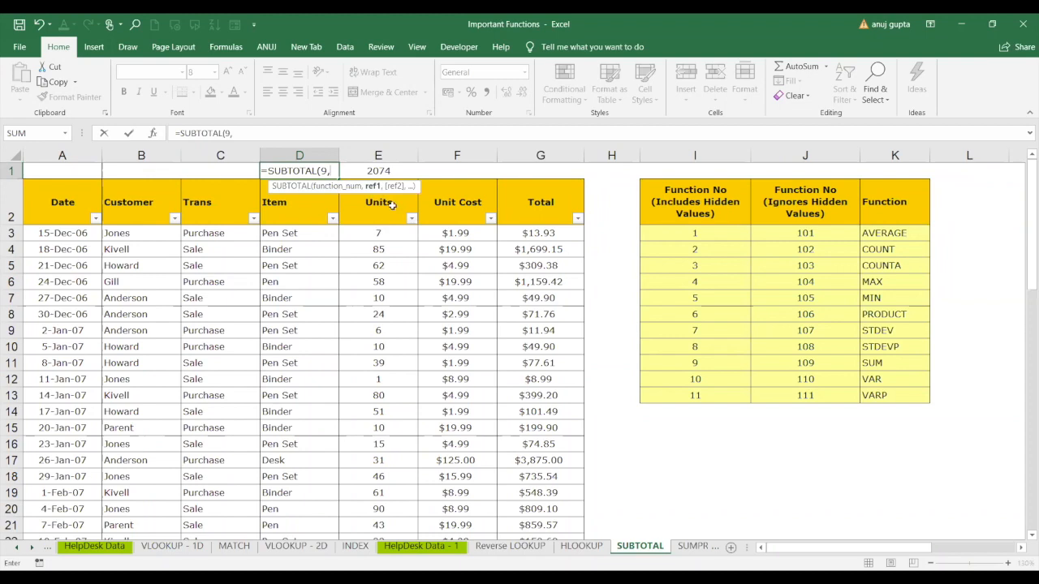
pyautogui.write('E:')
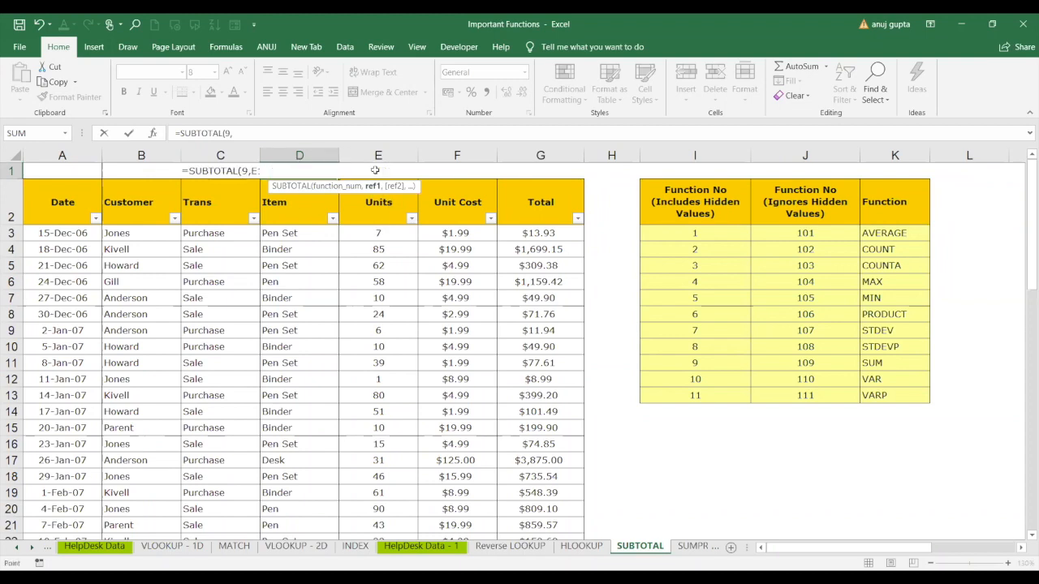
pyautogui.press('BackSpace')
pyautogui.press('BackSpace')
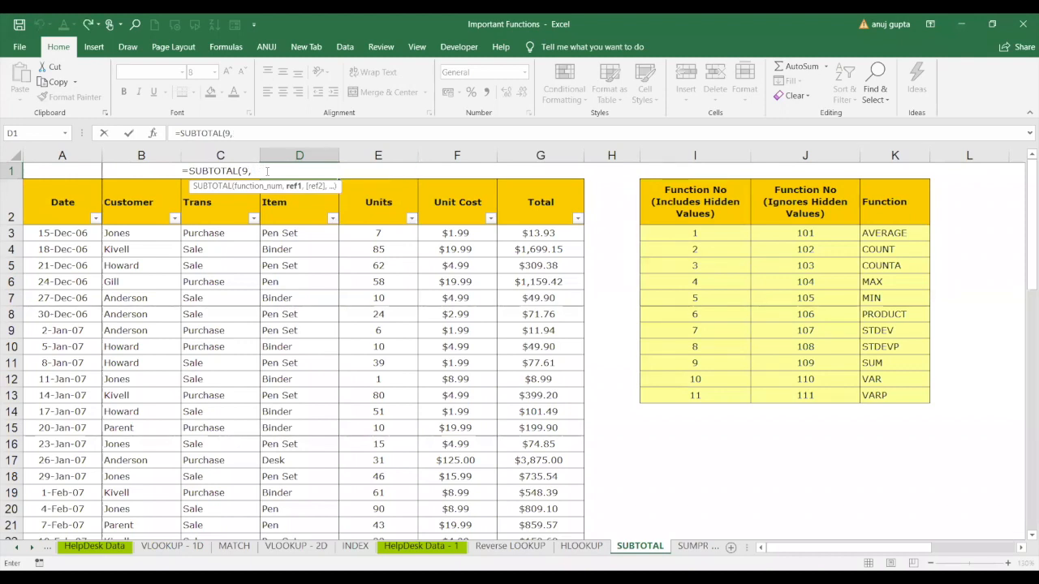
pyautogui.press('Escape')
# Step: Check the SUBTOTAL formula in E1, and total the Units in E3:E51 with SUM in E52
pyautogui.click(314, 234)
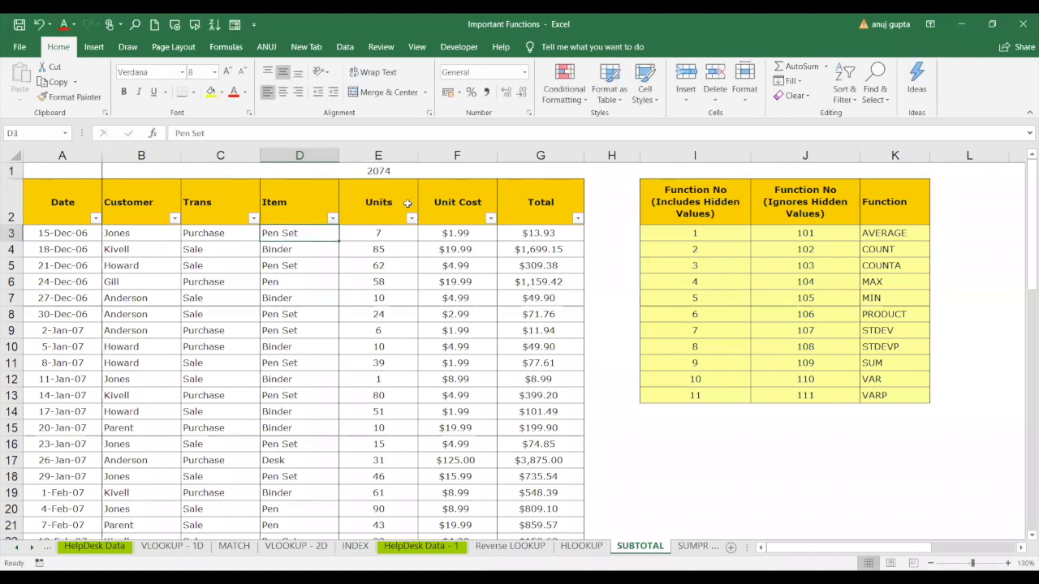
pyautogui.click(381, 172)
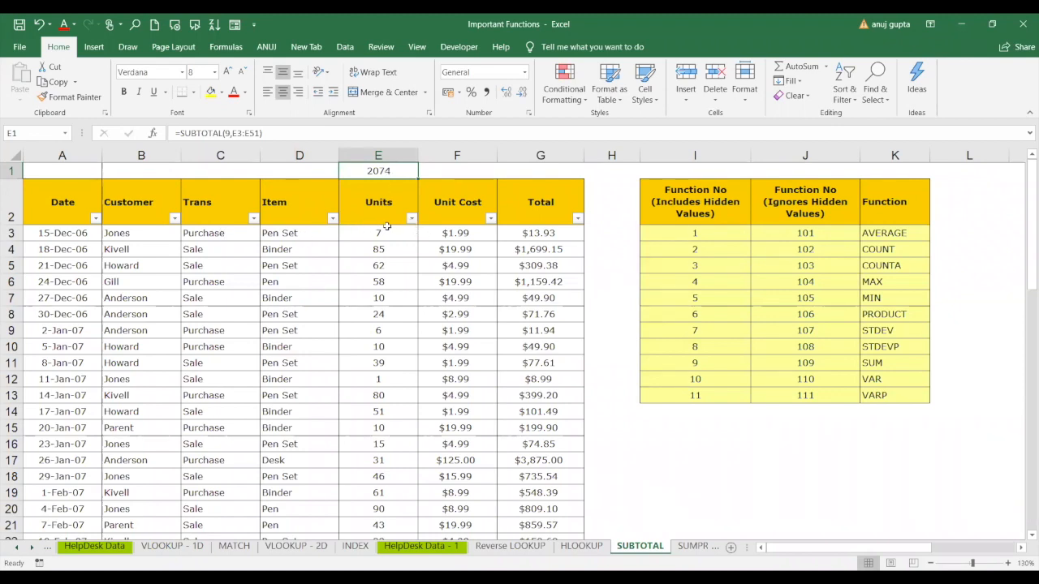
pyautogui.moveTo(388, 231); pyautogui.dragTo(381, 479)
pyautogui.click(381, 478)
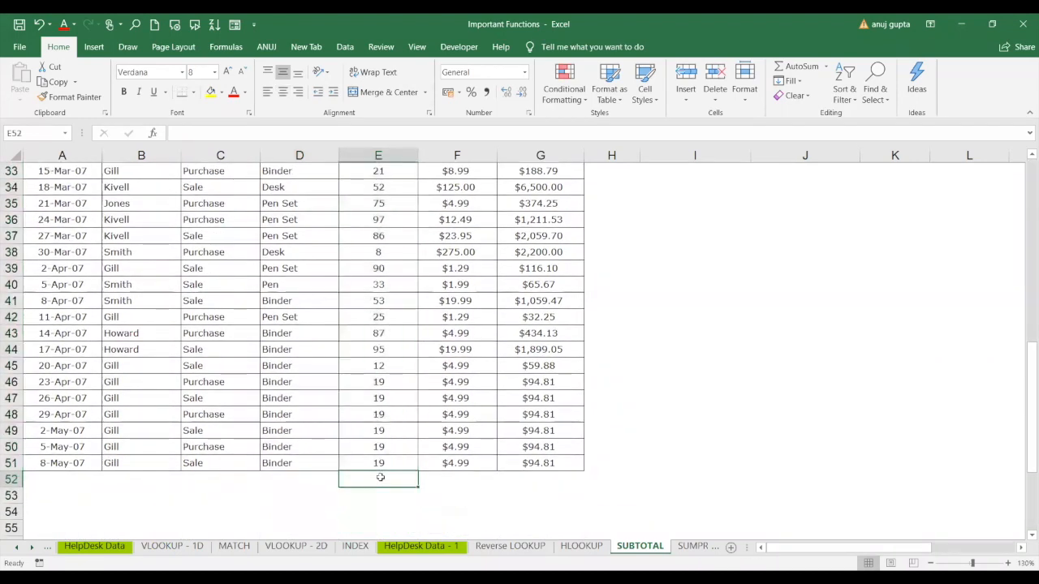
pyautogui.write('=')
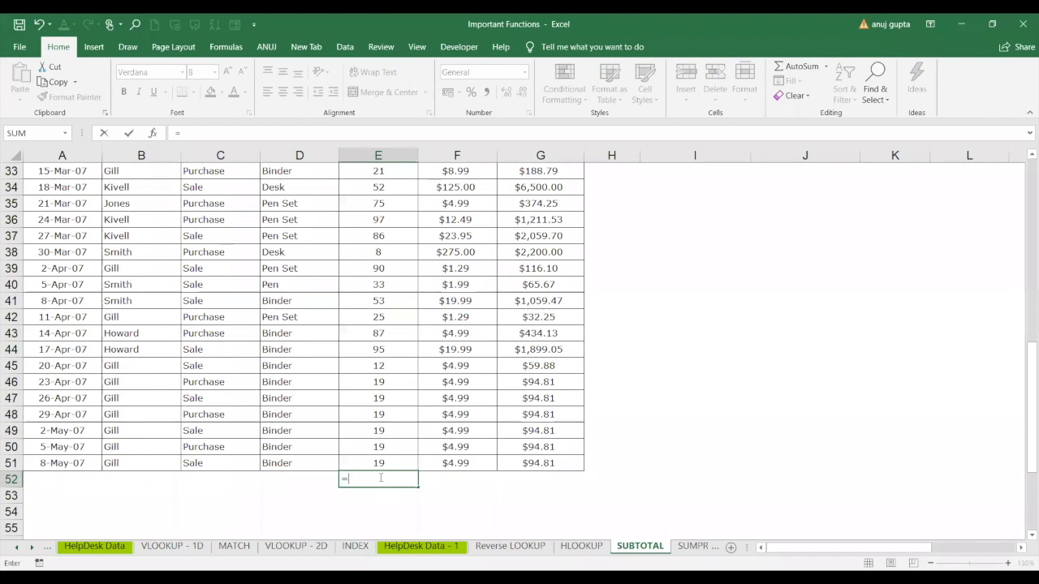
pyautogui.write('SUM(')
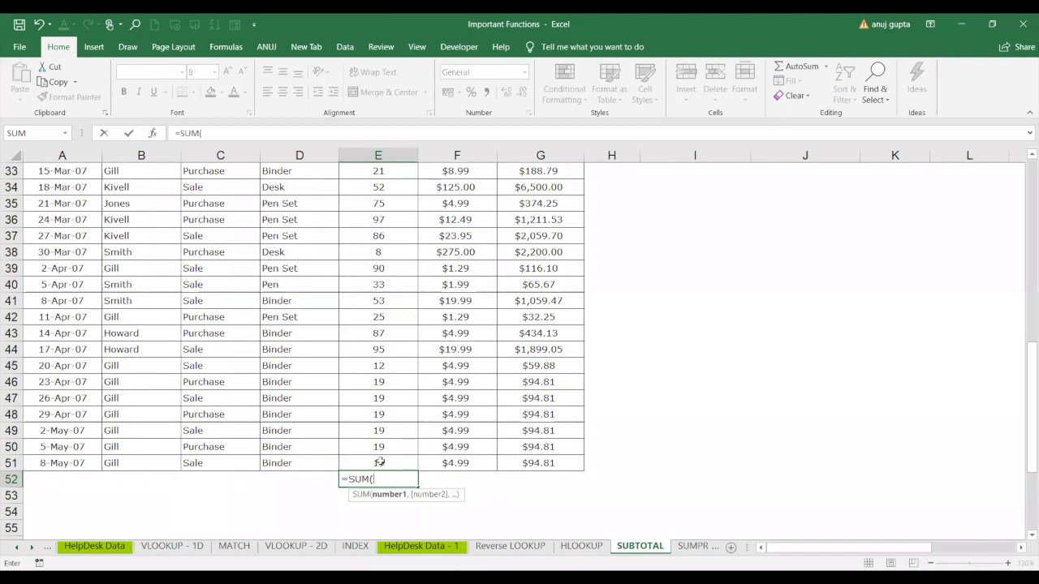
pyautogui.scroll(11, 365, 232)
pyautogui.click(365, 232)
pyautogui.hotkey('ctrl', 'shift', 'Down')
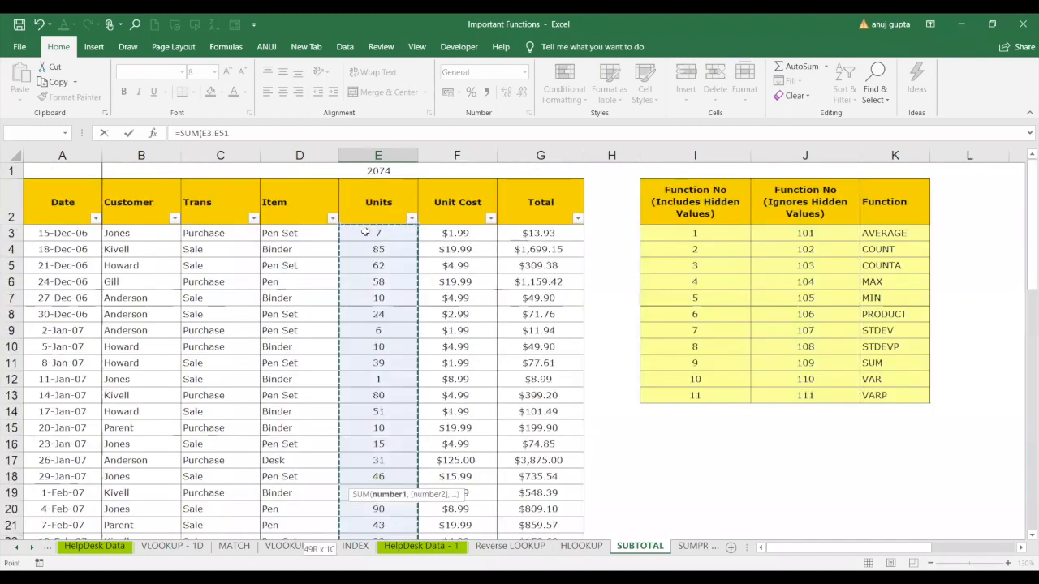
pyautogui.press('Return')
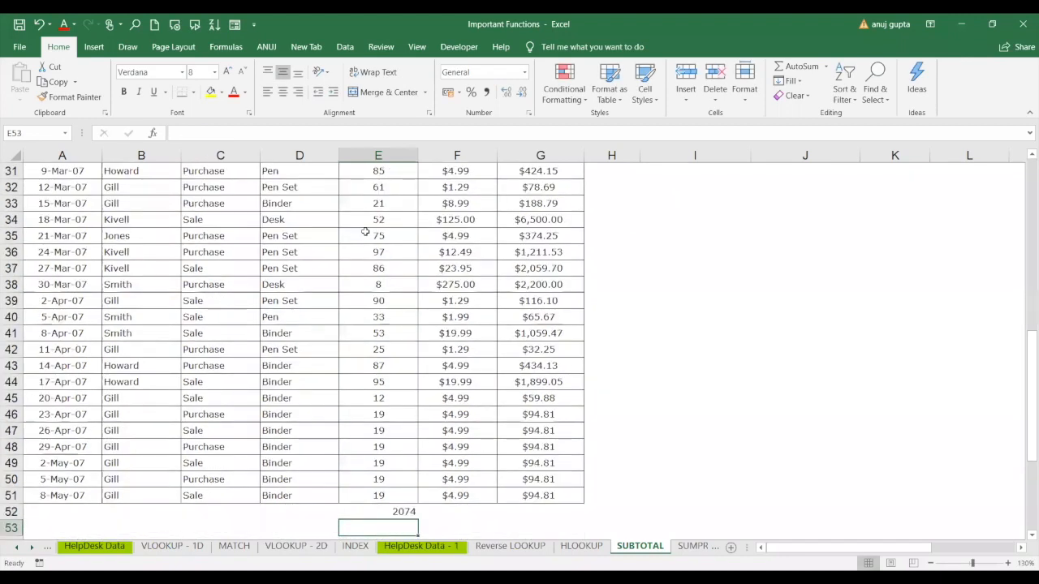
# Step: Filter the Customer column to show only the first customer in the list
pyautogui.press('Up')
pyautogui.press('Up')
pyautogui.press('Up')
pyautogui.press('Up')
pyautogui.press('Up')
pyautogui.press('Up')
pyautogui.press('Up')
pyautogui.press('Up')
pyautogui.press('Up')
pyautogui.press('Up')
pyautogui.press('Up')
pyautogui.press('Up')
pyautogui.press('Up')
pyautogui.press('Up')
pyautogui.press('Up')
pyautogui.press('Up')
pyautogui.press('Up')
pyautogui.press('Up')
pyautogui.press('Up')
pyautogui.press('Up')
pyautogui.press('Up')
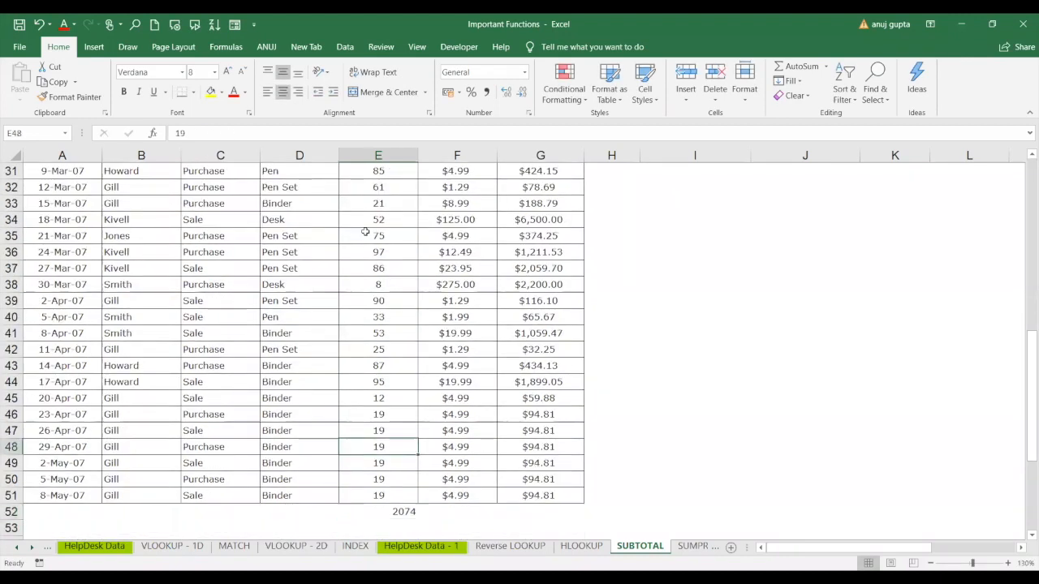
pyautogui.press('Up')
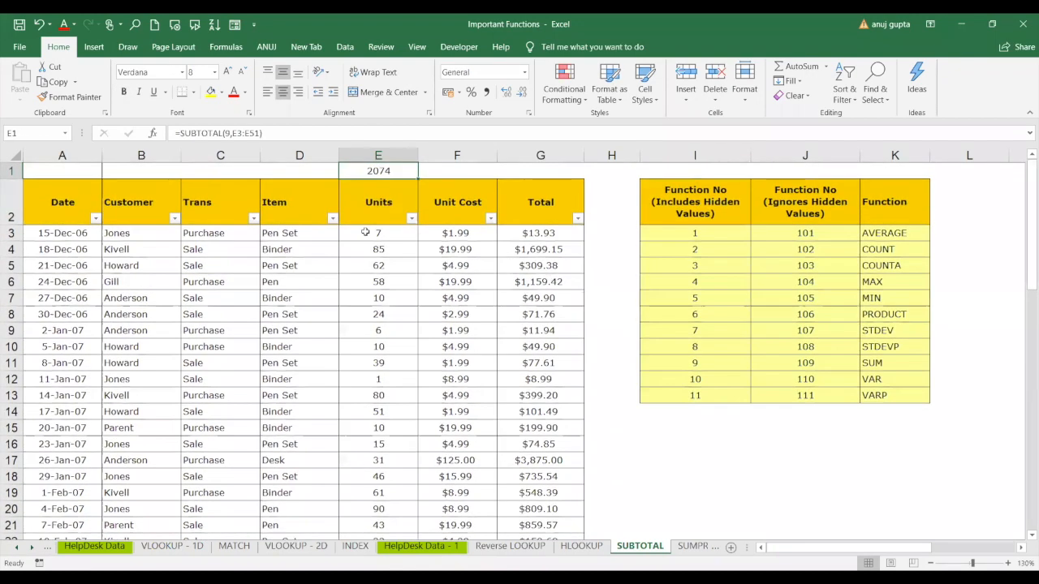
pyautogui.click(174, 218)
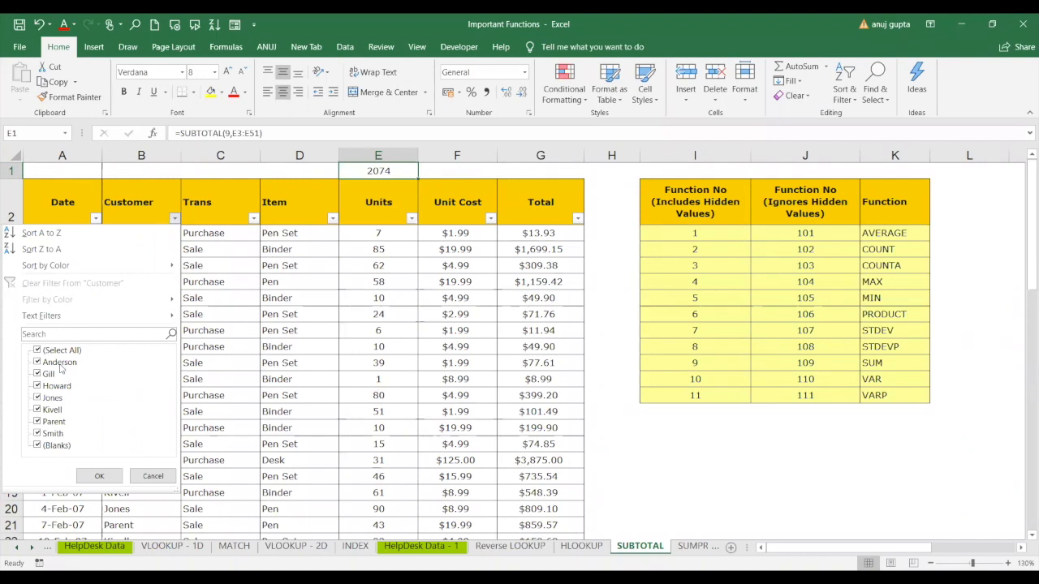
pyautogui.click(60, 365)
pyautogui.click(38, 351)
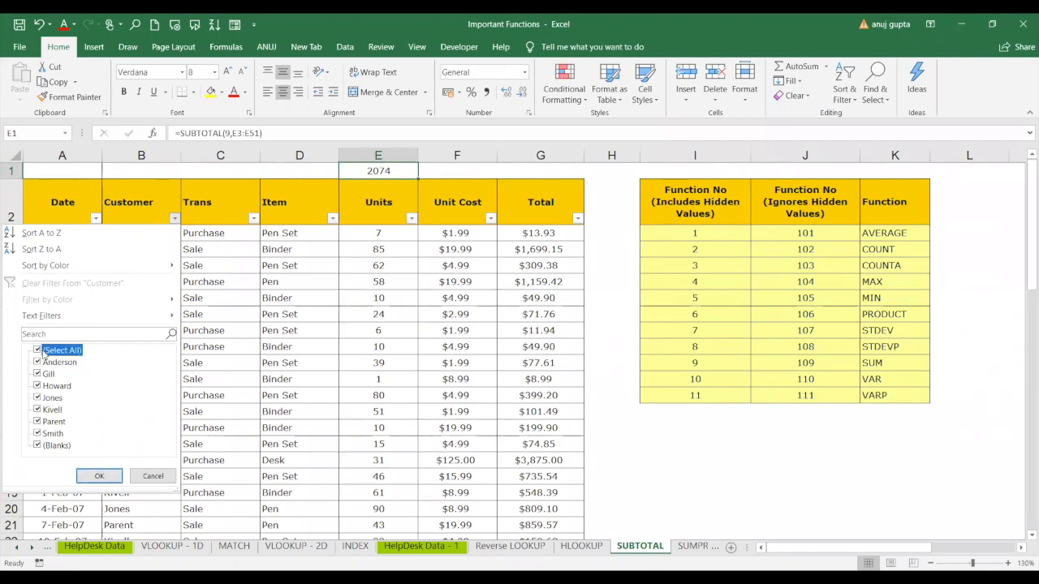
pyautogui.click(37, 351)
pyautogui.click(37, 362)
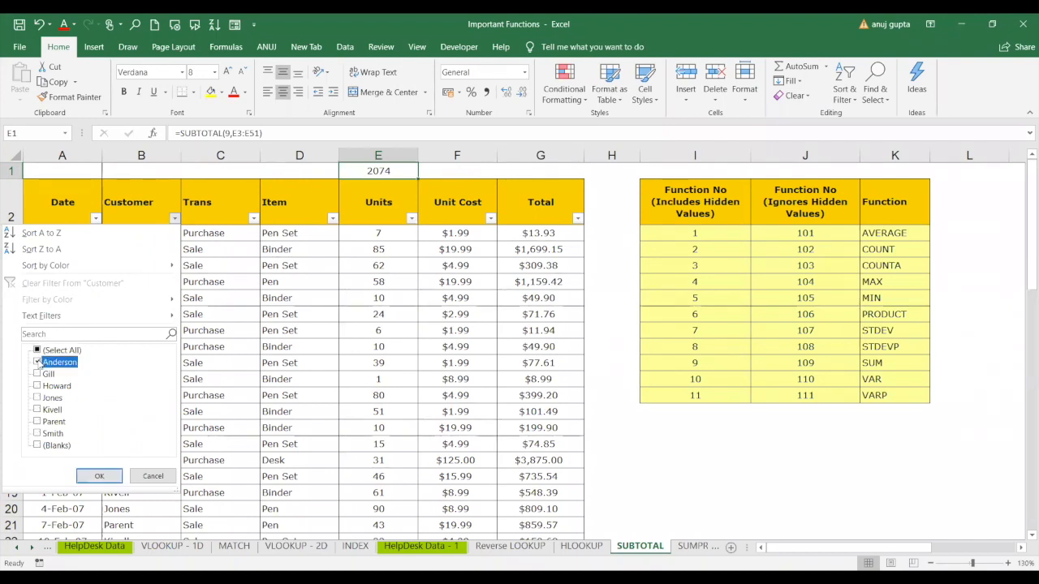
pyautogui.click(99, 475)
# Step: Compare the sum of the filtered Units cells with the SUBTOTAL formula in E1
pyautogui.click(372, 283)
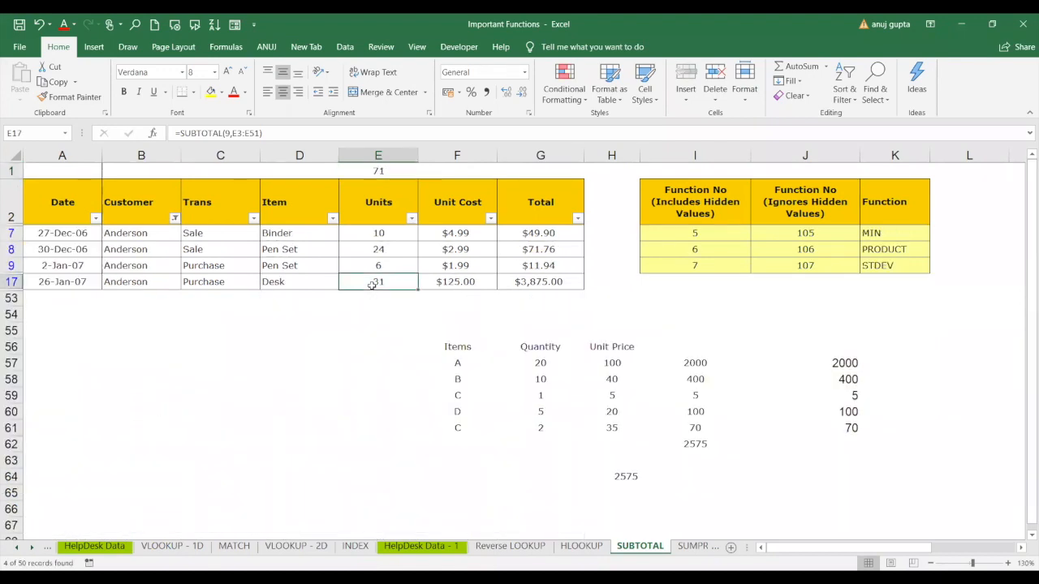
pyautogui.moveTo(372, 249); pyautogui.dragTo(373, 234)
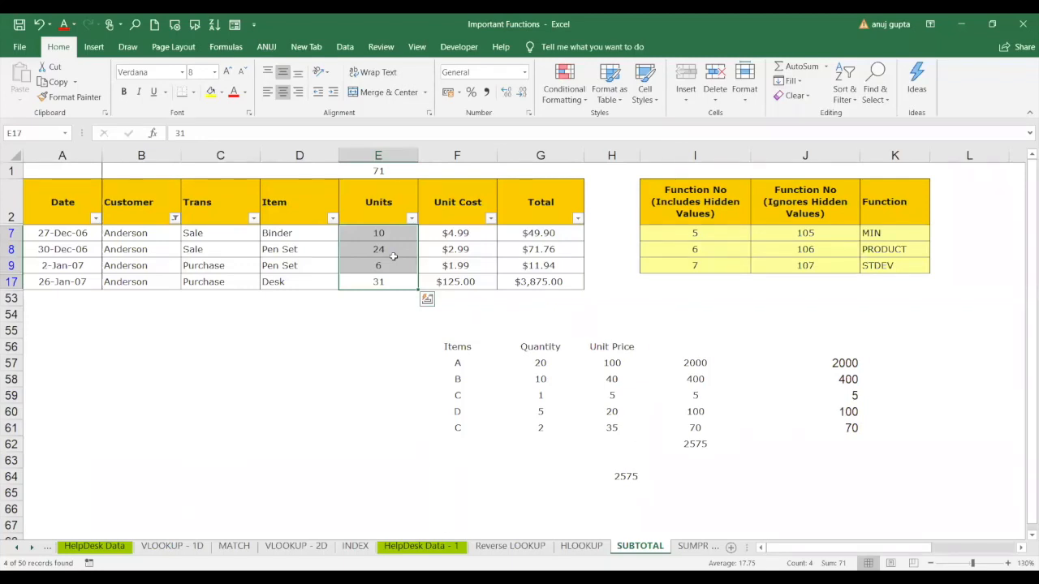
pyautogui.click(378, 169)
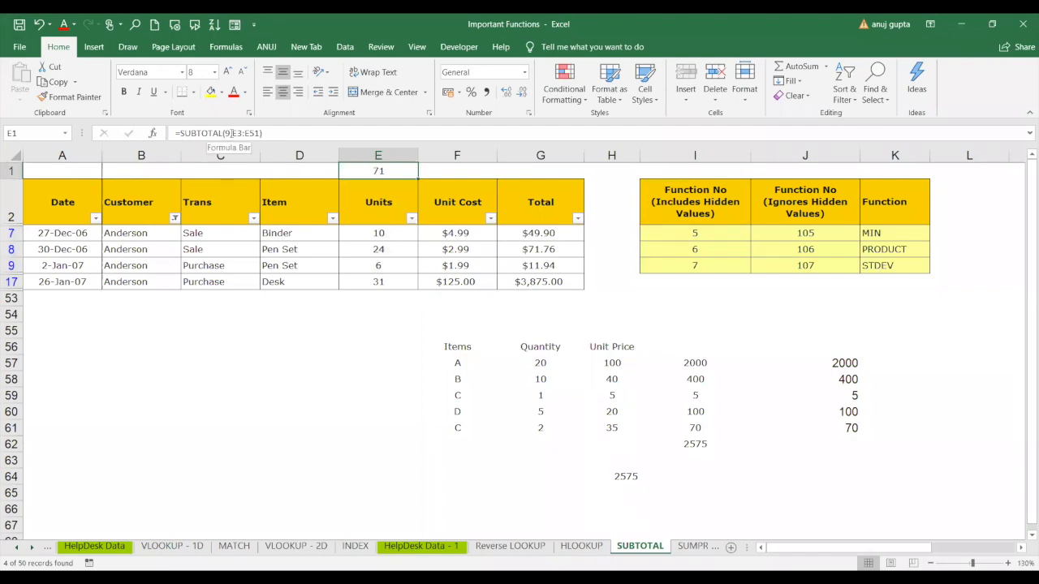
pyautogui.click(297, 170)
# Step: Begin a SUBTOTAL formula in F1 with the text =SUB
pyautogui.click(470, 173)
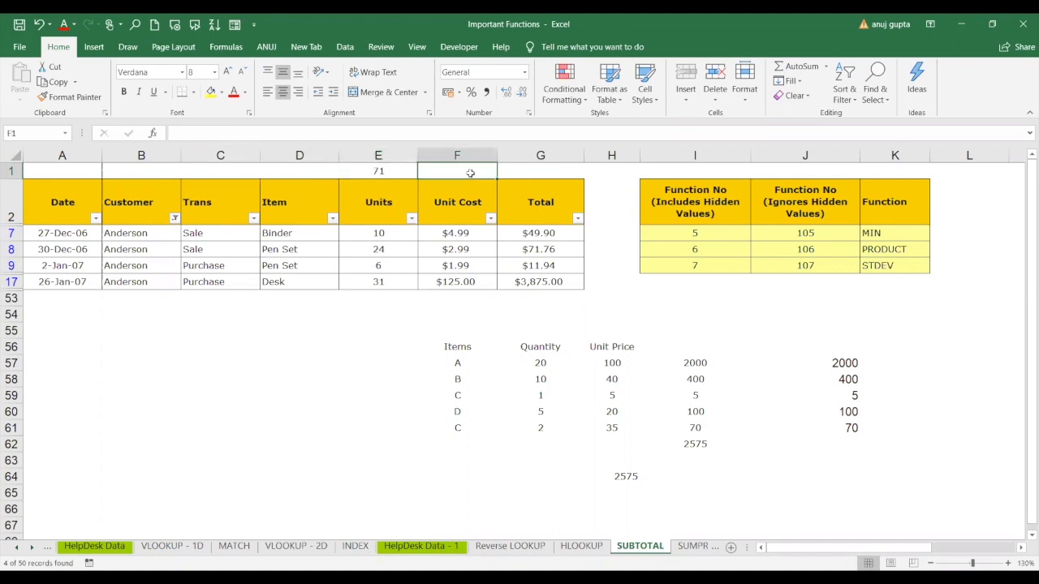
pyautogui.write('=')
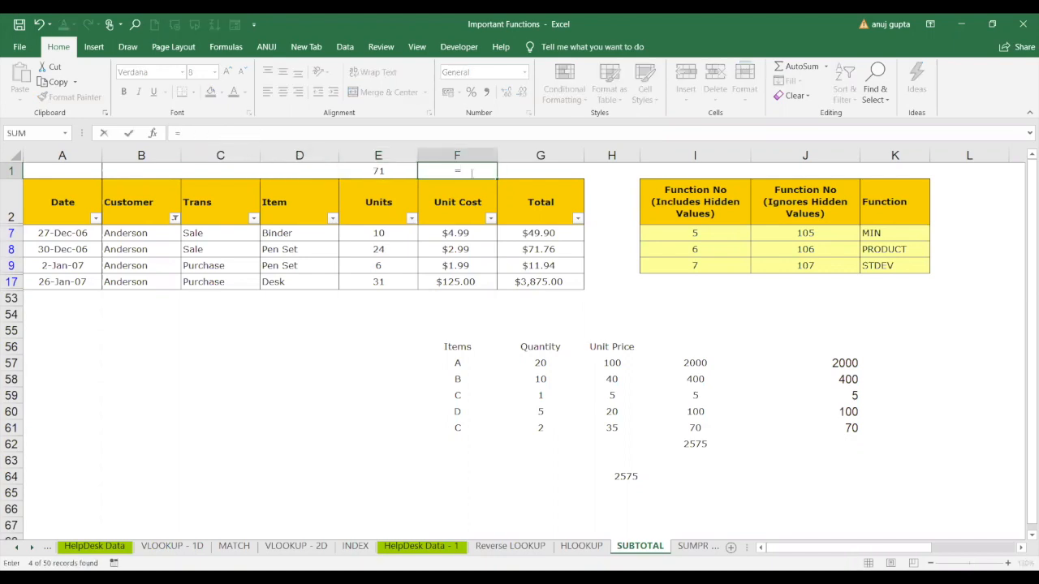
pyautogui.write('SUB')
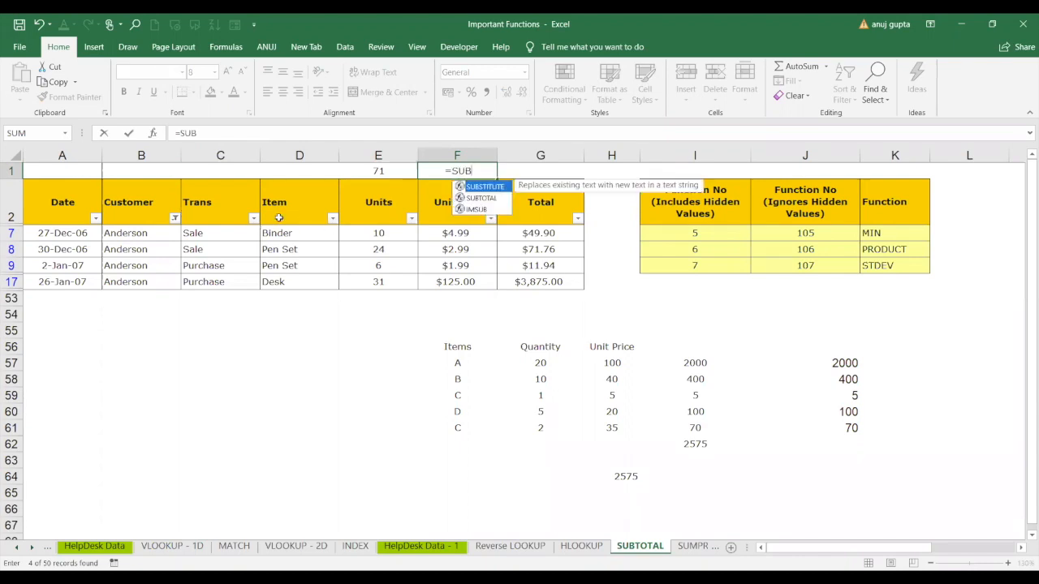
# Step: Reset the Customer column's filter to include all customers
pyautogui.click(175, 218)
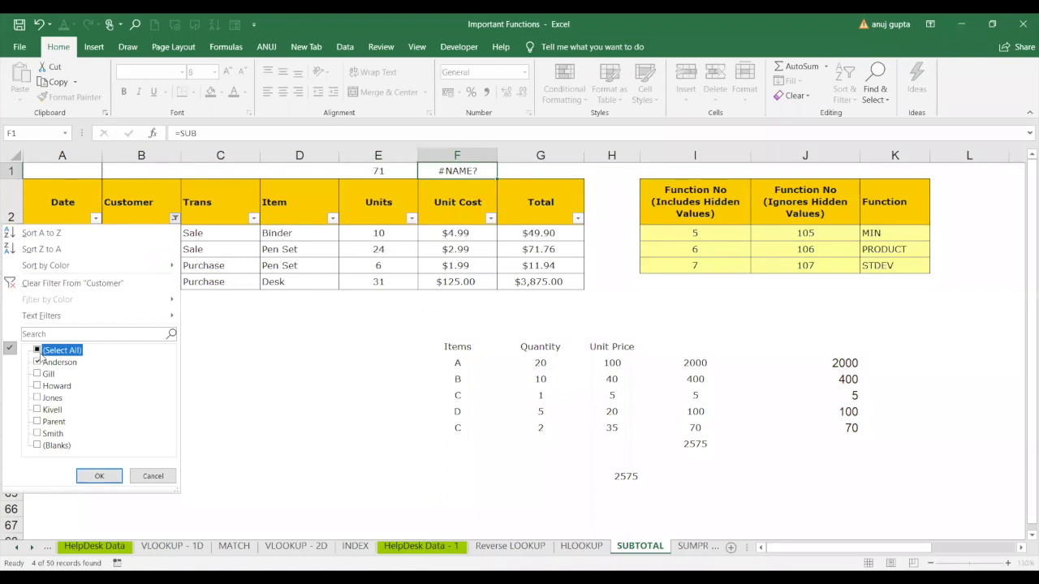
pyautogui.click(108, 479)
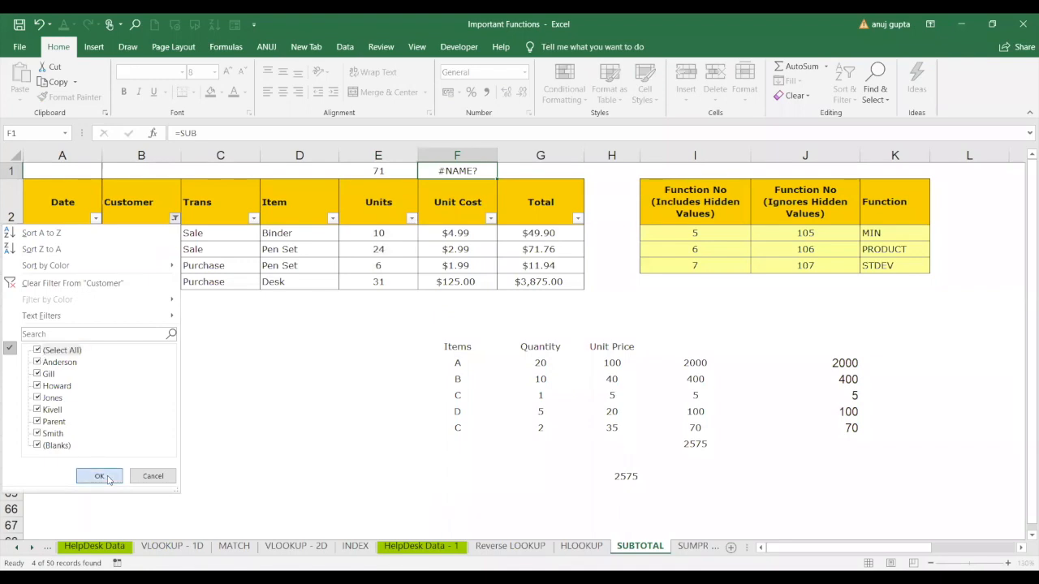
# Step: Replace the entry in F1 with a SUBTOTAL formula summing the Unit Cost range, =SUBTOTAL(9,F3:F51)
pyautogui.press('Delete')
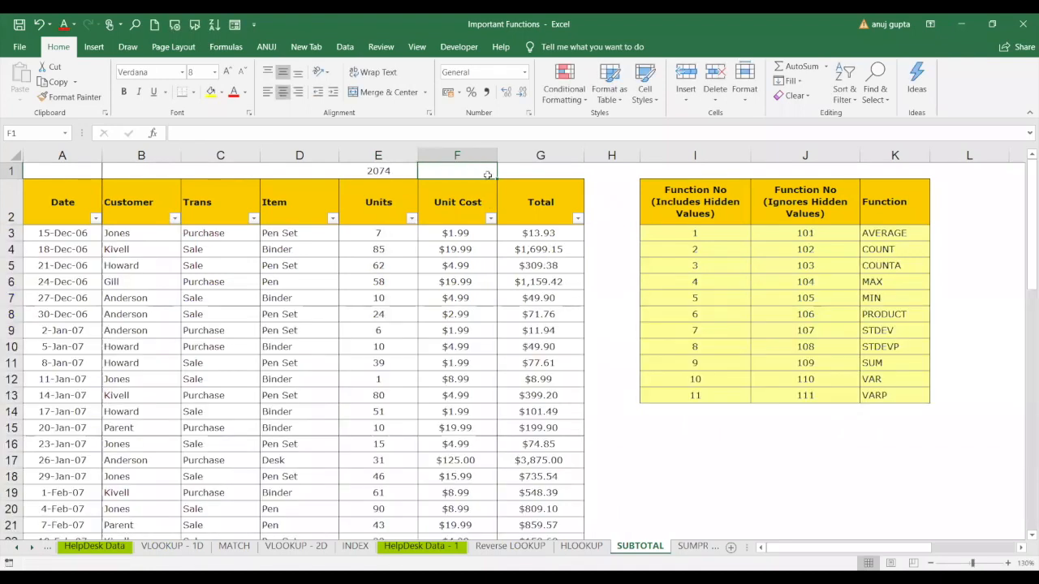
pyautogui.write('=')
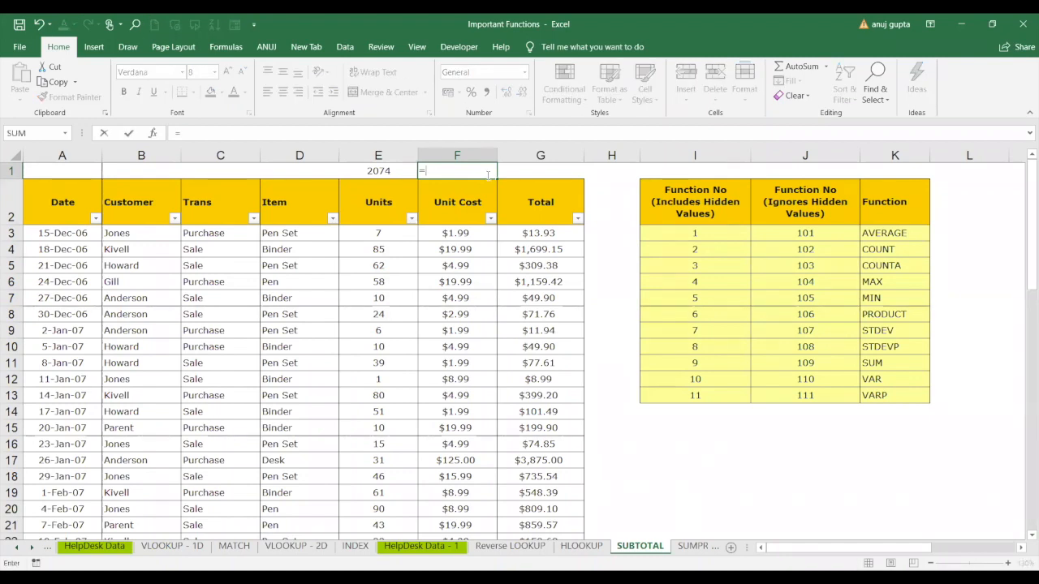
pyautogui.write('SUBTOTAL(')
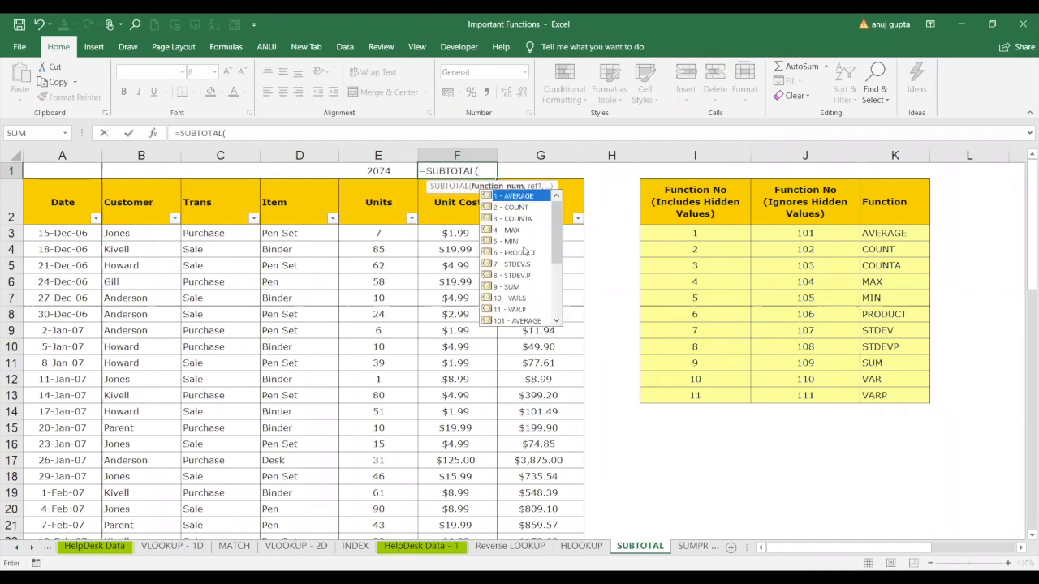
pyautogui.click(517, 288)
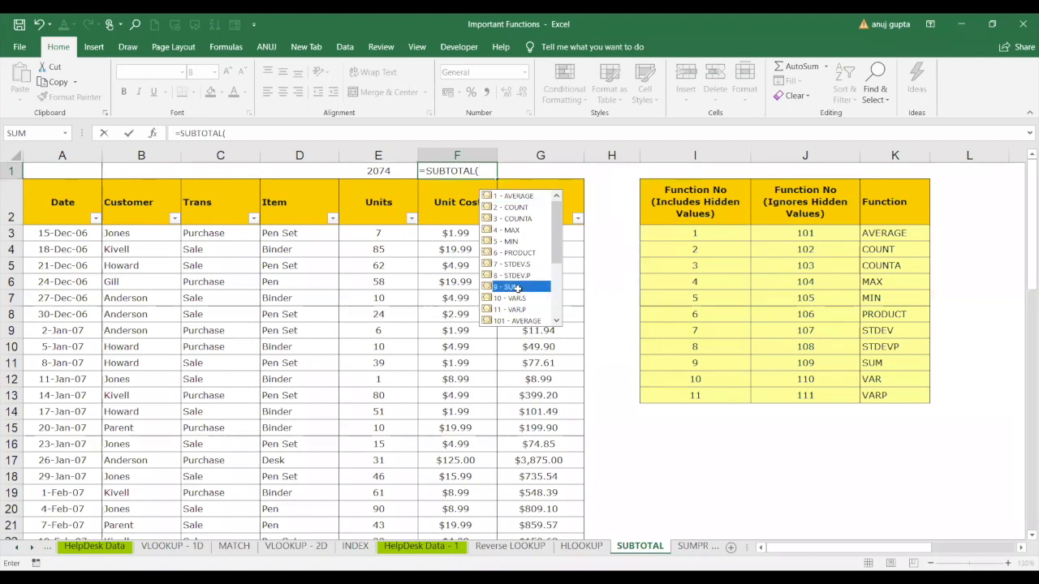
pyautogui.doubleClick(517, 288)
pyautogui.write(',')
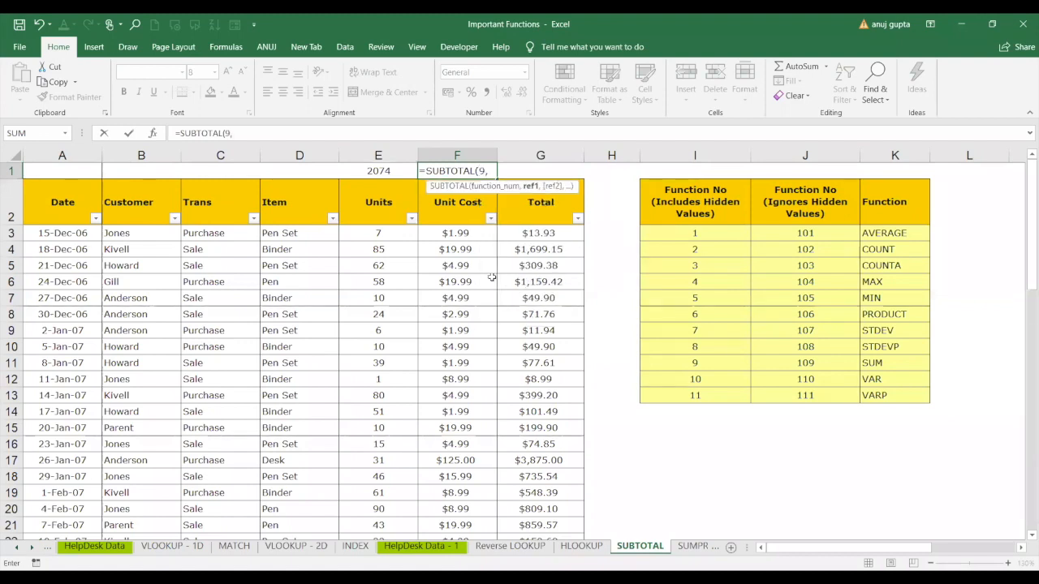
pyautogui.click(475, 235)
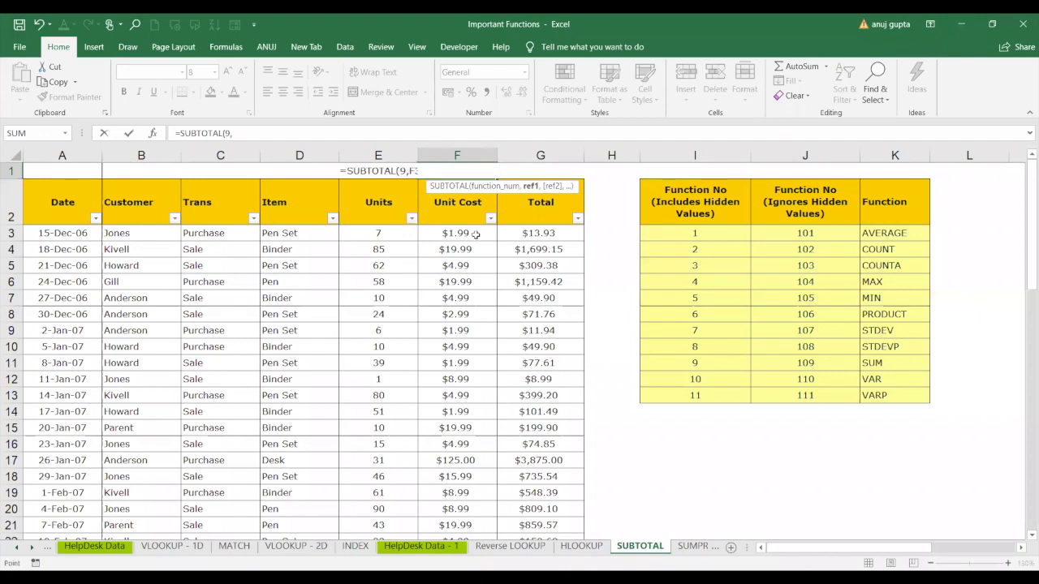
pyautogui.moveTo(476, 235); pyautogui.dragTo(457, 492)
pyautogui.write(')')
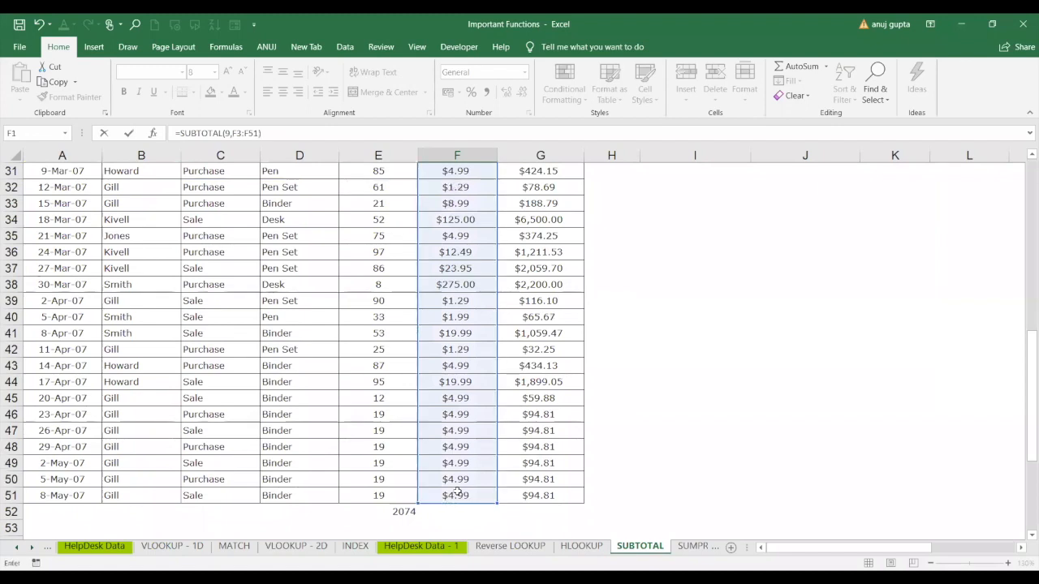
pyautogui.press('Return')
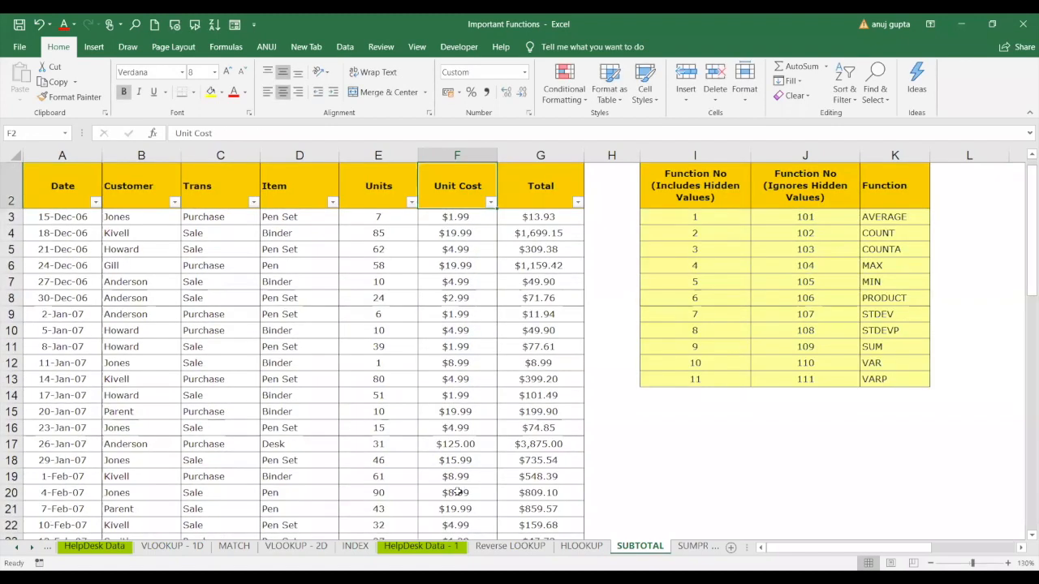
pyautogui.scroll(1, 457, 493)
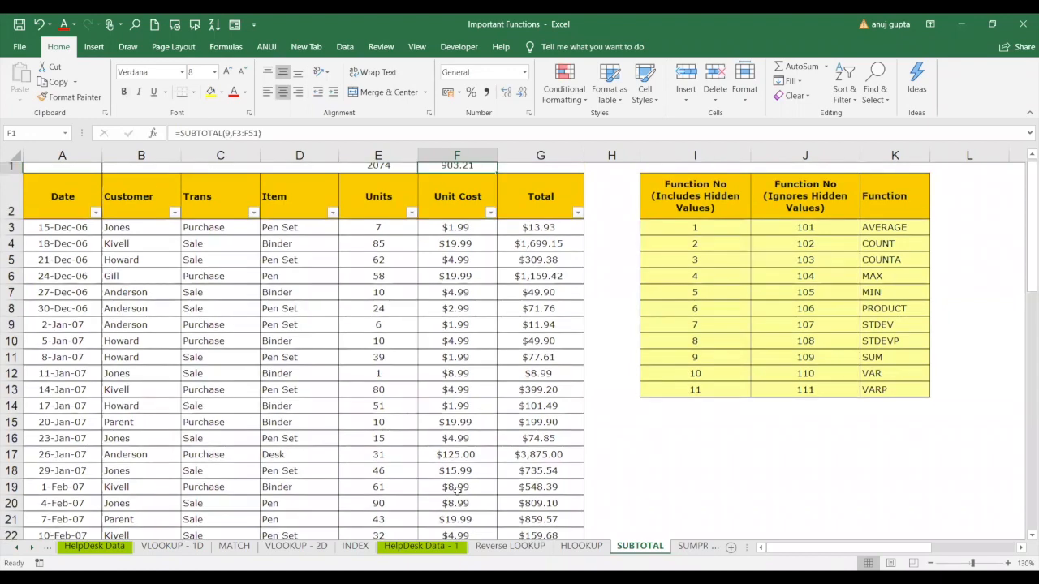
# Step: Total the Unit Cost column in F52 with a SUM formula over F3:F51
pyautogui.press('Down')
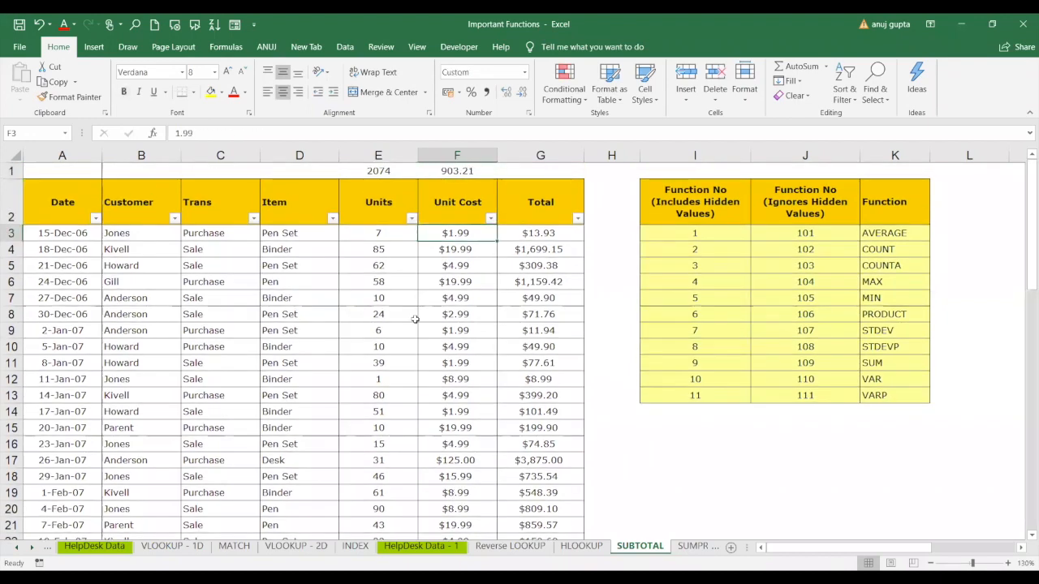
pyautogui.moveTo(472, 237); pyautogui.dragTo(463, 512)
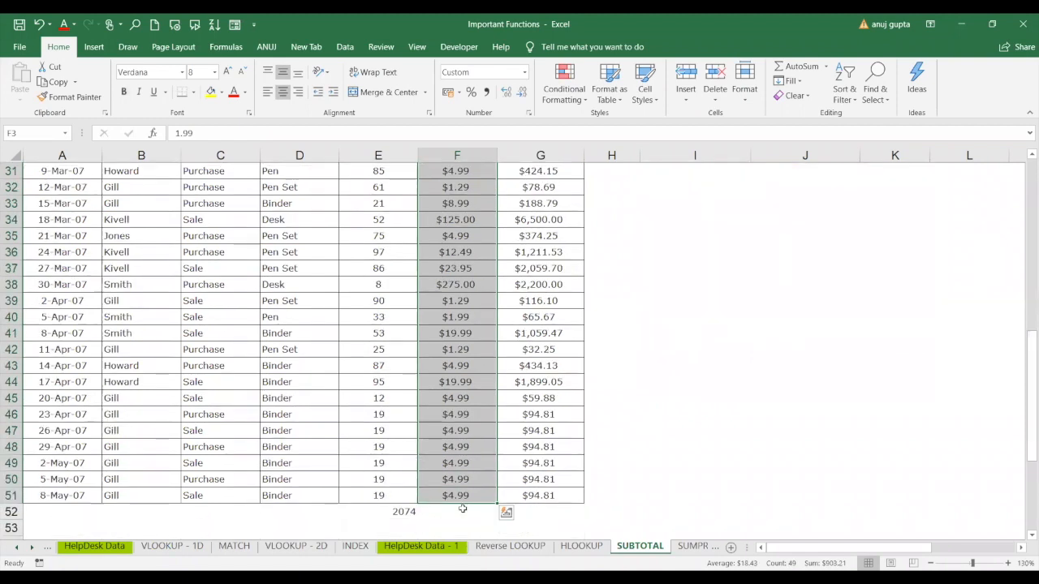
pyautogui.click(464, 511)
pyautogui.write('=')
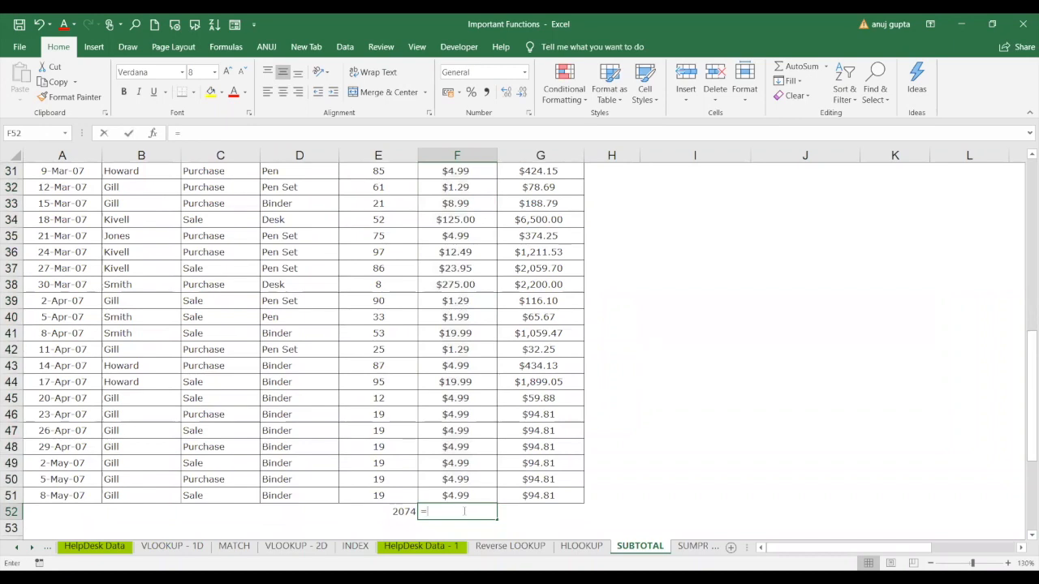
pyautogui.write('SUM(')
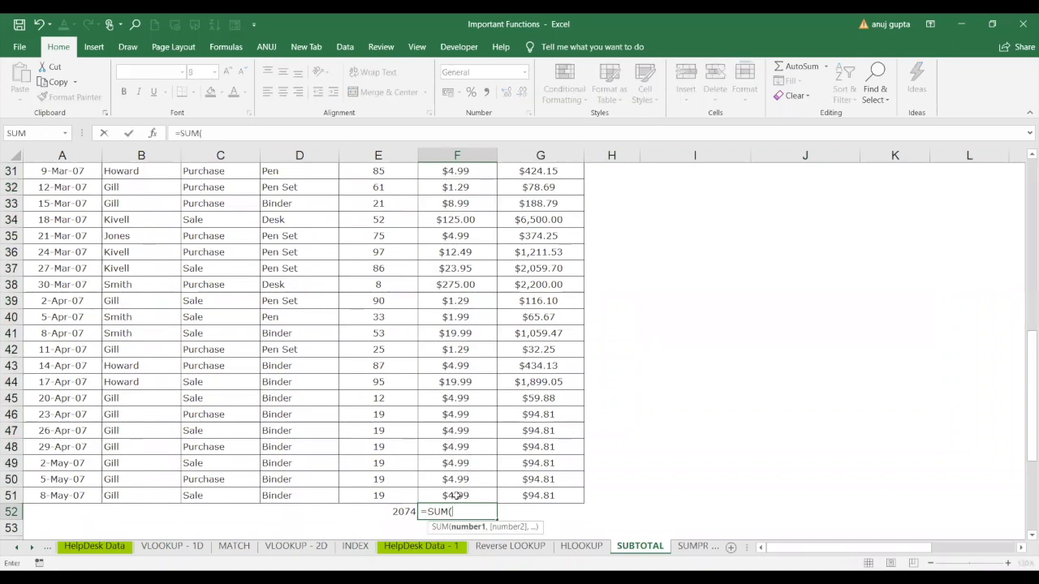
pyautogui.click(457, 495)
pyautogui.hotkey('ctrl', 'shift', 'Up')
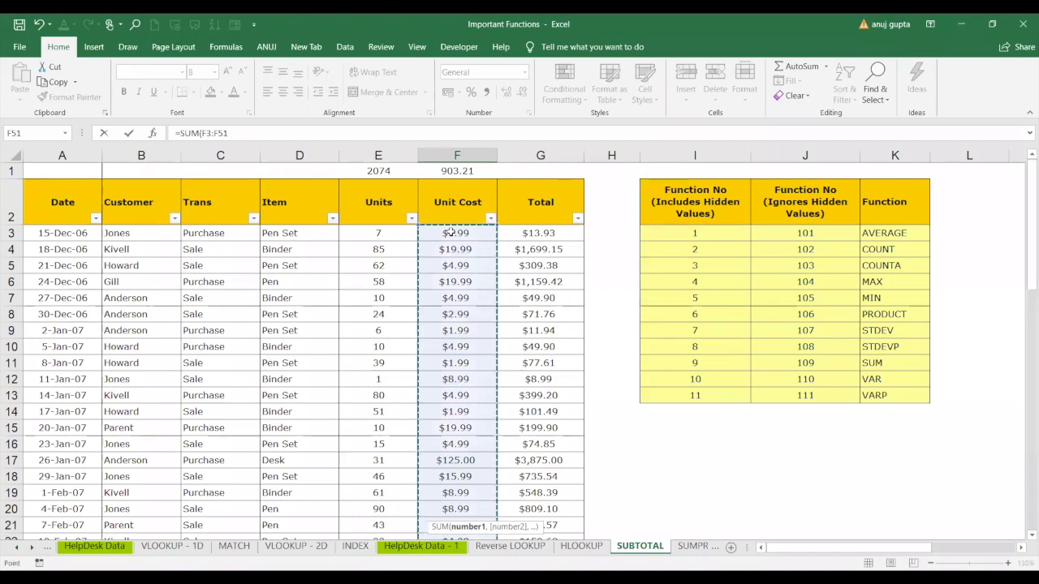
pyautogui.press('Return')
# Step: Filter the Customer column to only the second customer in the list and compare the visible Unit Cost cells' sum with F1
pyautogui.press('Up')
pyautogui.press('Up')
pyautogui.press('Up')
pyautogui.press('Up')
pyautogui.press('Up')
pyautogui.press('Up')
pyautogui.press('Up')
pyautogui.press('Up')
pyautogui.press('Up')
pyautogui.press('Up')
pyautogui.press('Up')
pyautogui.press('Up')
pyautogui.press('Up')
pyautogui.press('Up')
pyautogui.press('Up')
pyautogui.press('Up')
pyautogui.press('Up')
pyautogui.press('Up')
pyautogui.press('Up')
pyautogui.press('Up')
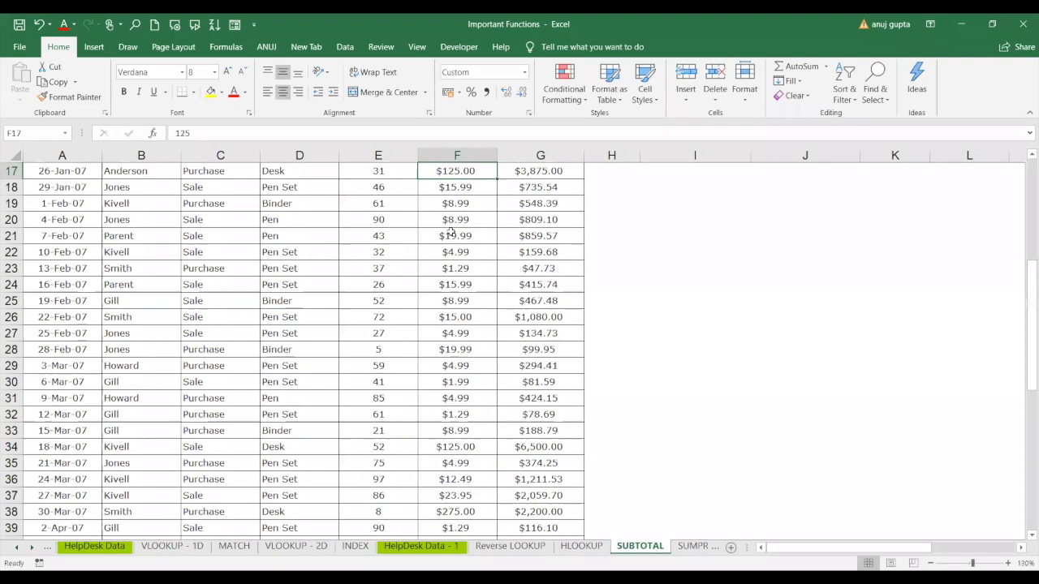
pyautogui.press('Up')
pyautogui.press('Up')
pyautogui.press('Up')
pyautogui.press('Up')
pyautogui.press('Up')
pyautogui.press('Up')
pyautogui.press('Up')
pyautogui.press('Up')
pyautogui.press('Up')
pyautogui.press('Up')
pyautogui.press('Up')
pyautogui.press('Up')
pyautogui.press('Up')
pyautogui.press('Up')
pyautogui.press('Up')
pyautogui.press('Up')
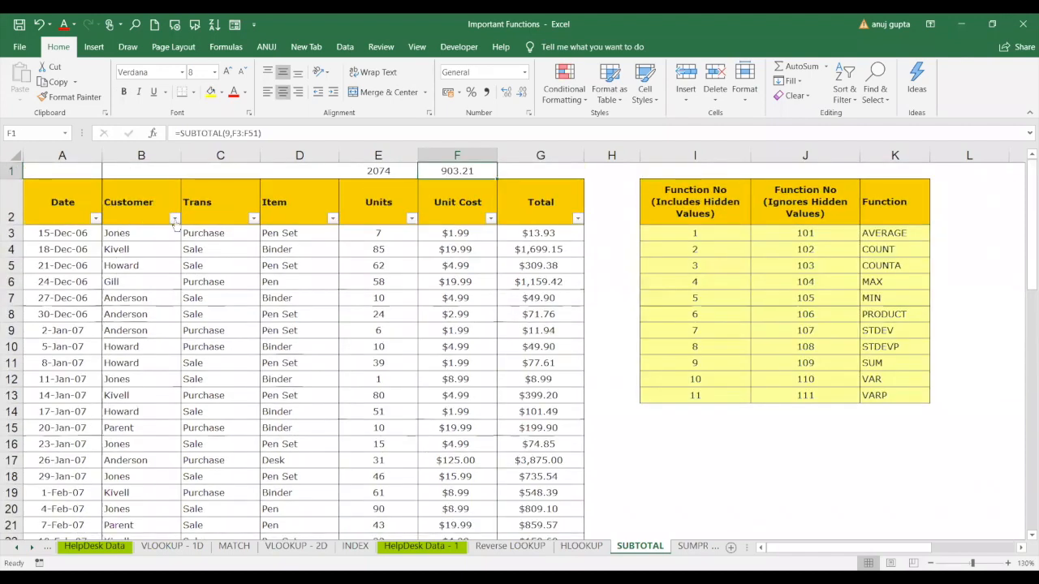
pyautogui.click(174, 218)
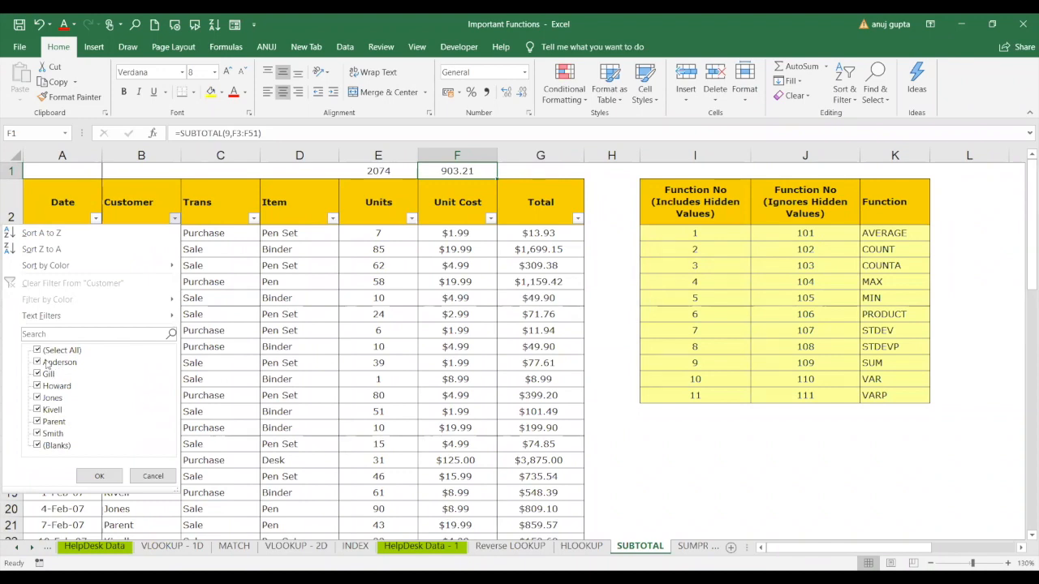
pyautogui.click(45, 351)
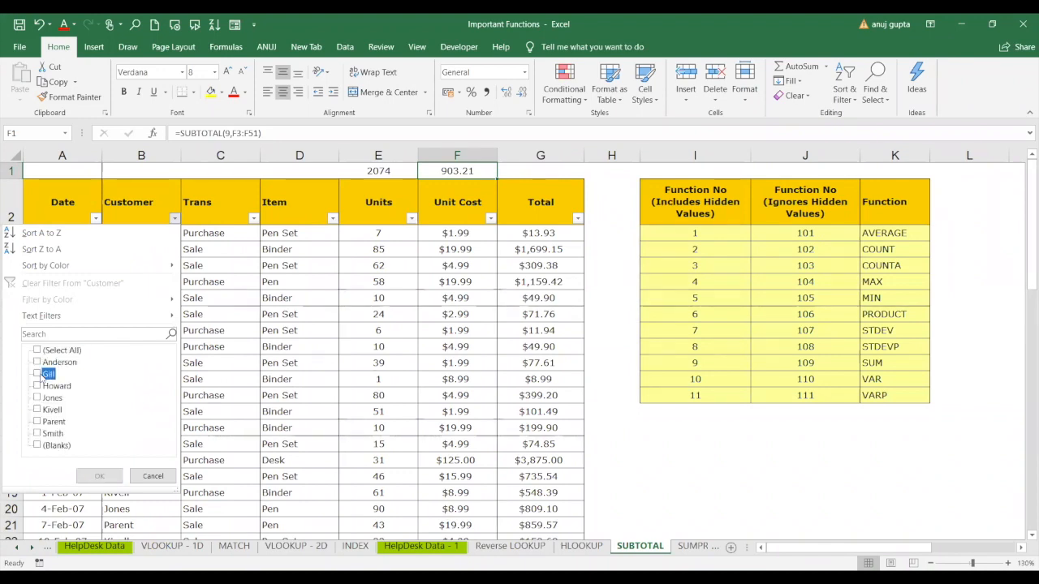
pyautogui.click(38, 374)
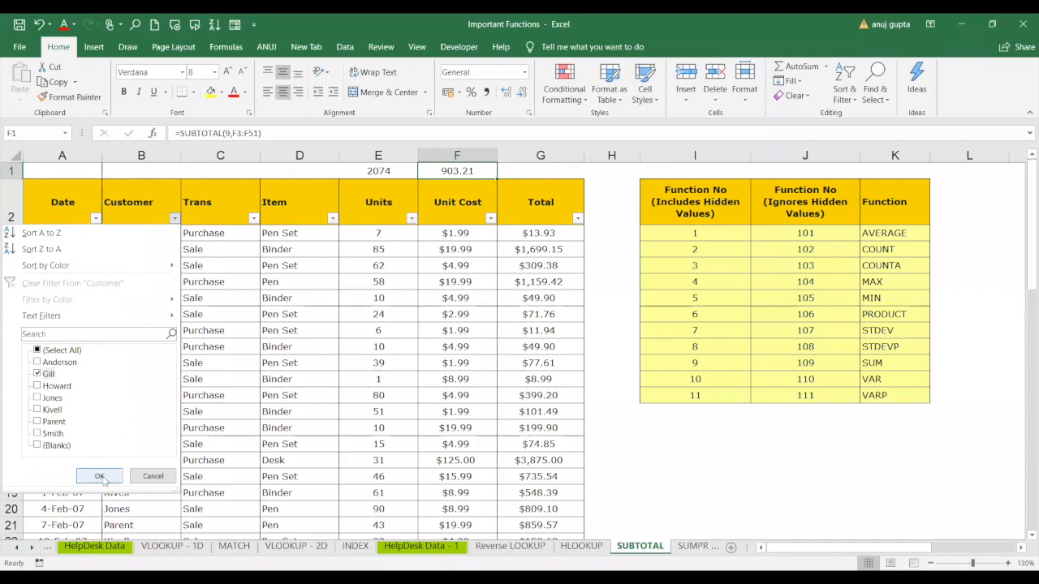
pyautogui.click(99, 477)
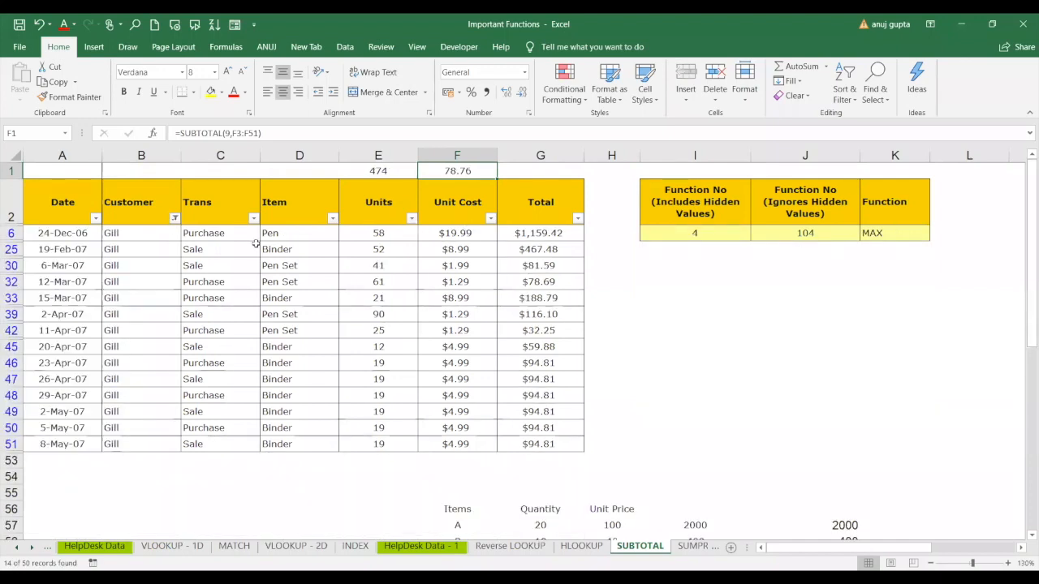
pyautogui.moveTo(457, 233); pyautogui.dragTo(472, 440)
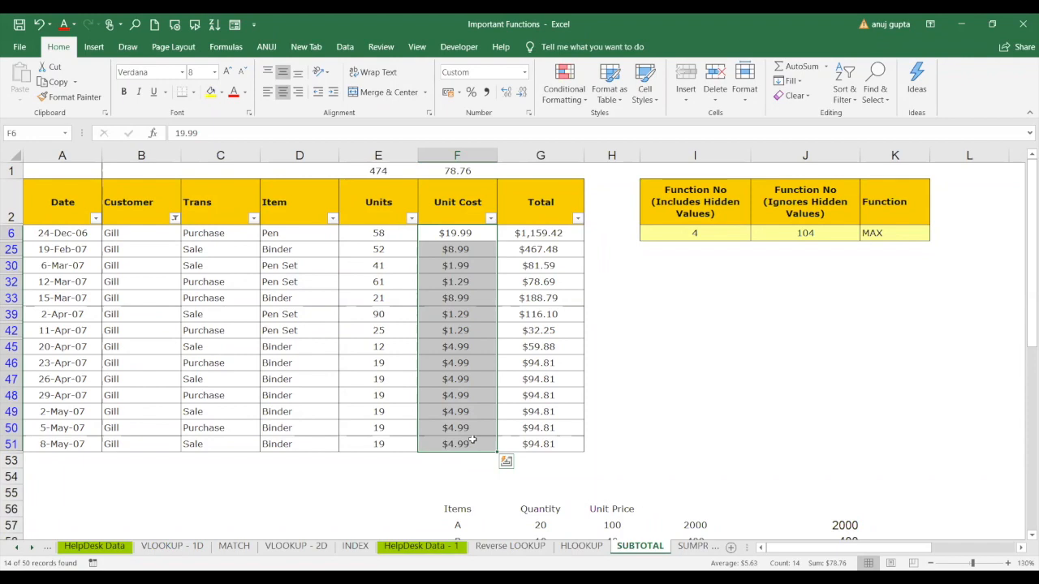
# Step: Revisit the HLOOKUP sheet and return to the SUBTOTAL sheet
pyautogui.click(703, 547)
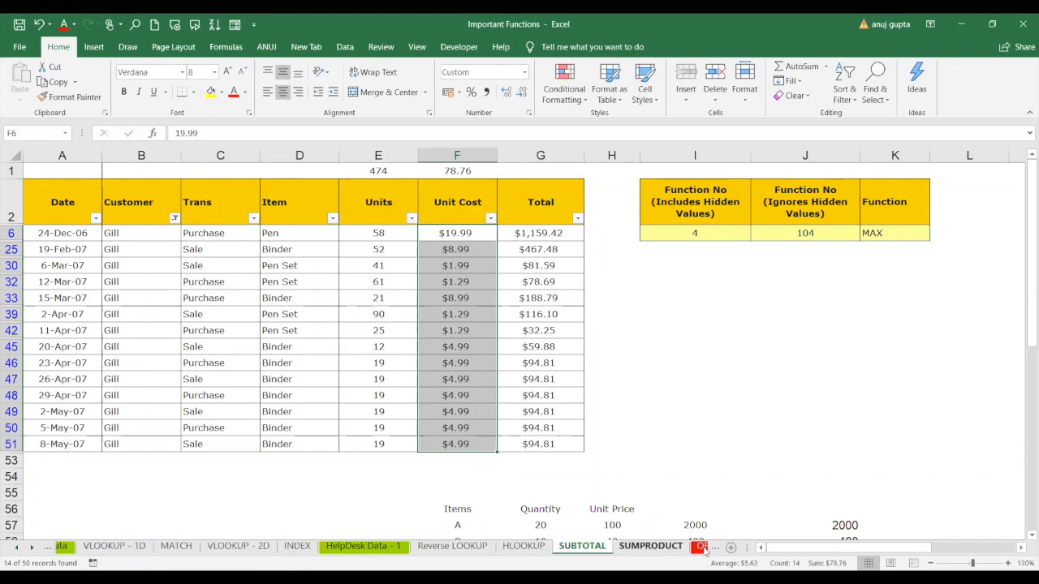
pyautogui.click(560, 547)
pyautogui.click(503, 547)
pyautogui.click(459, 548)
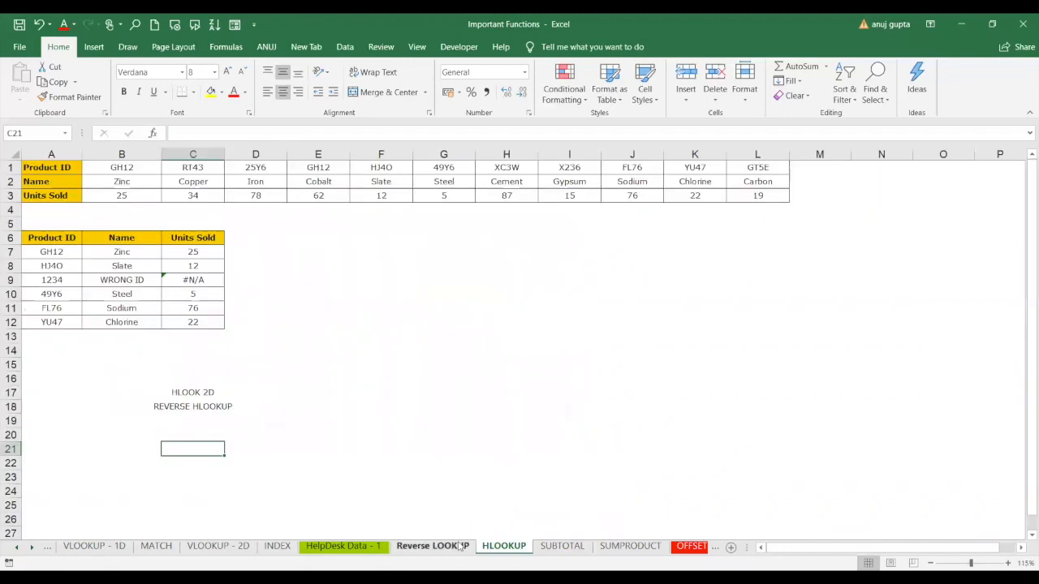
pyautogui.click(504, 547)
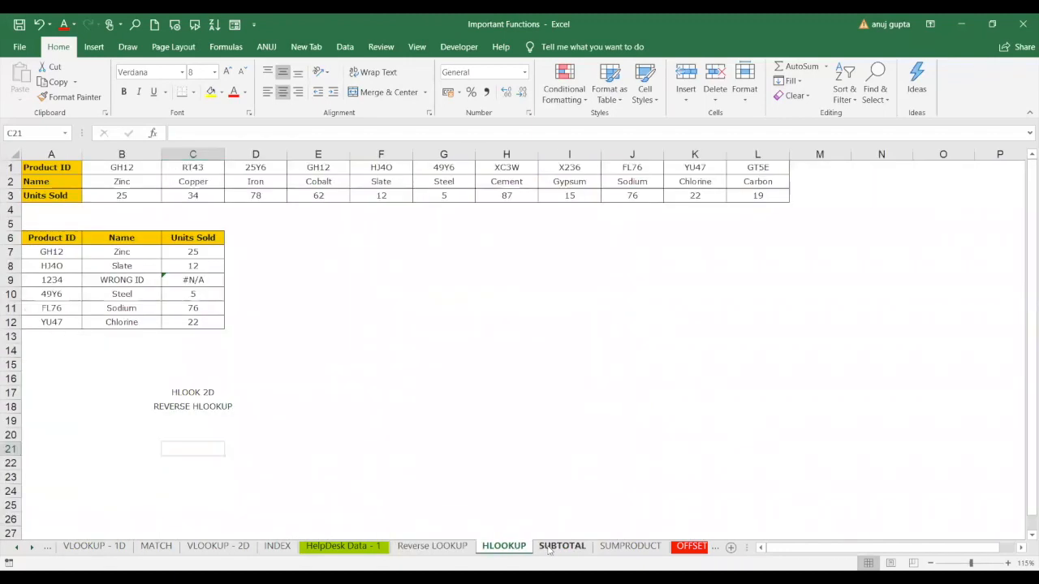
pyautogui.click(560, 546)
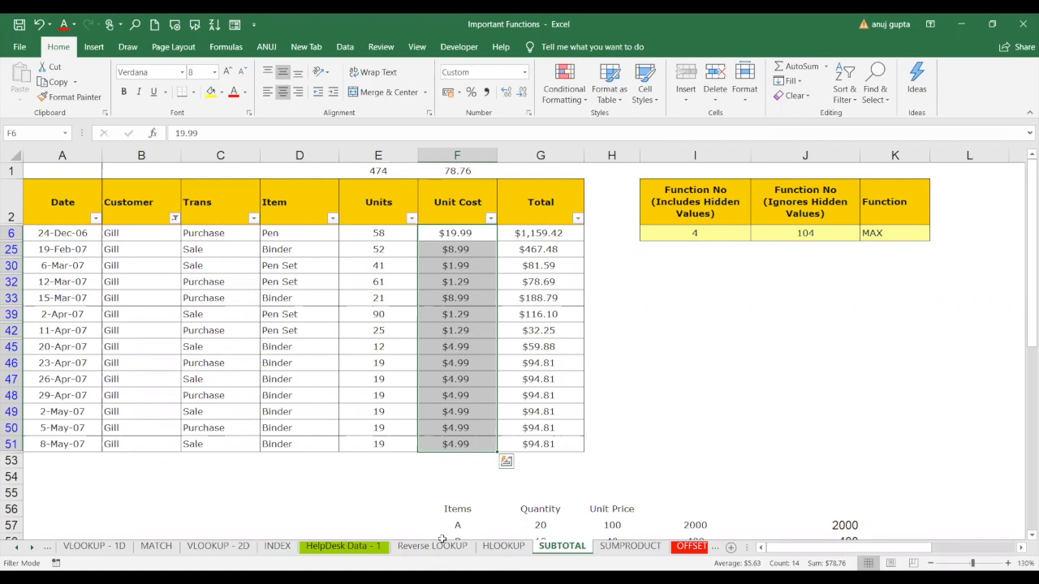
# Step: Review the Reverse LOOKUP, HLOOKUP, SUBTOTAL and SUMPRODUCT sheets as a recap of the functions
pyautogui.click(501, 547)
pyautogui.click(433, 547)
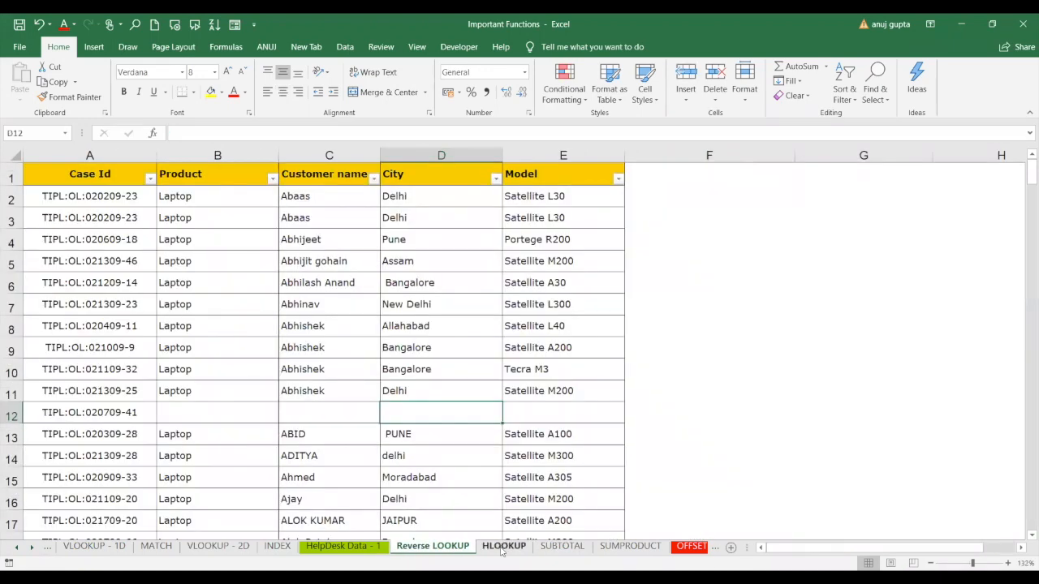
pyautogui.click(503, 547)
pyautogui.click(549, 547)
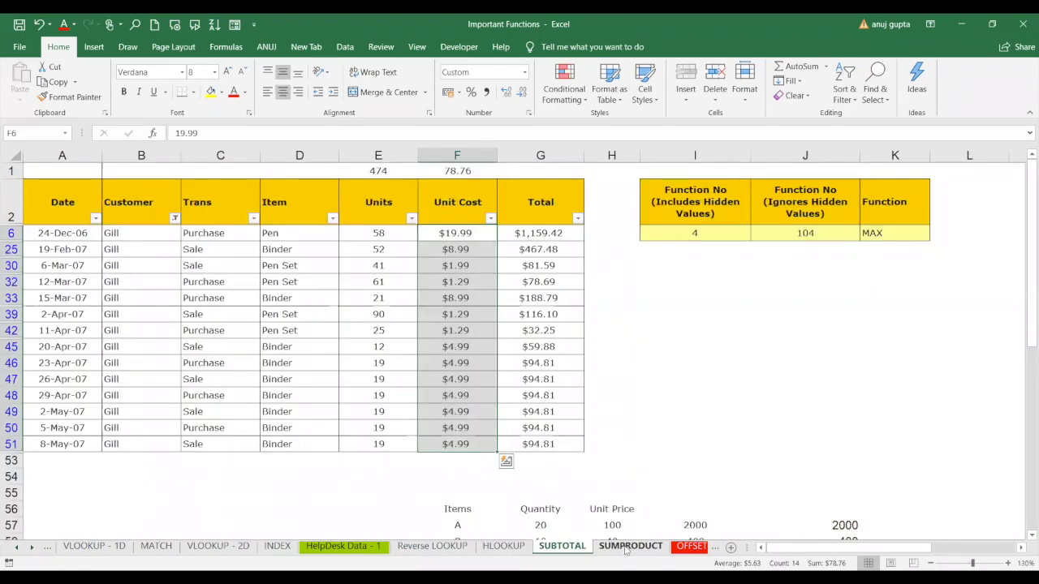
pyautogui.hotkey('ctrl', 'pagedown')
pyautogui.click(562, 547)
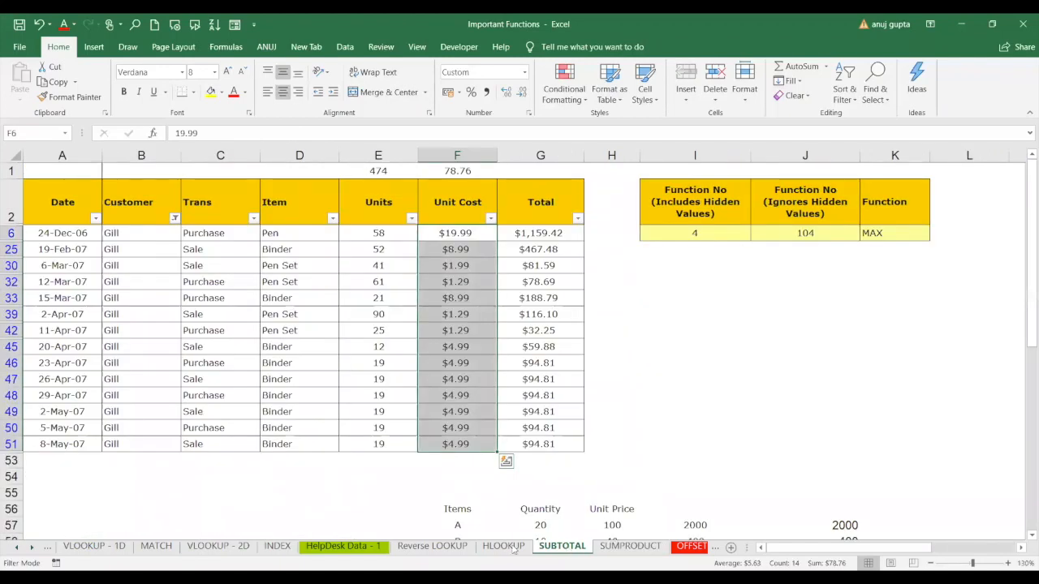
pyautogui.click(510, 547)
pyautogui.click(432, 546)
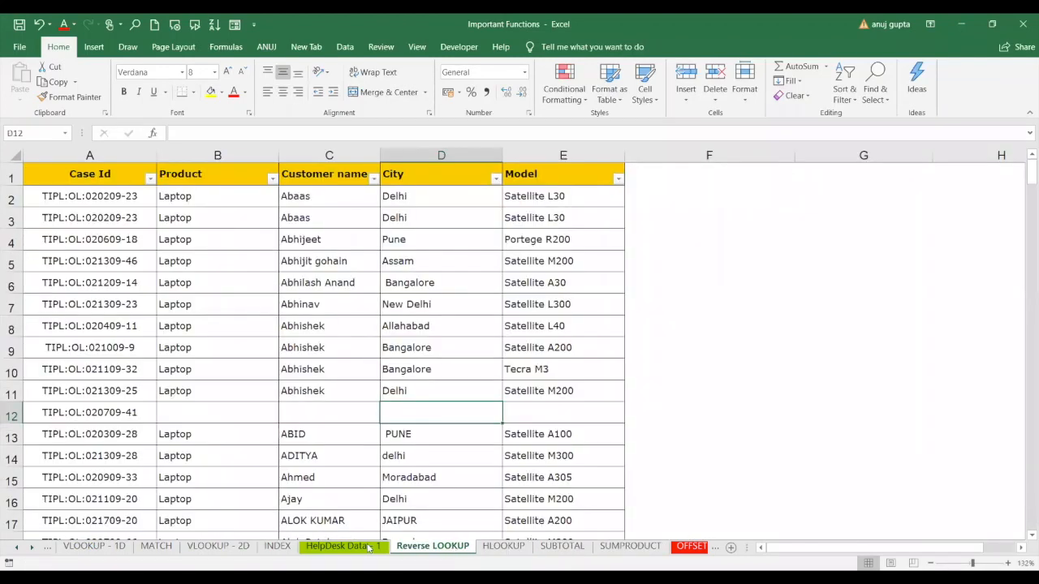
pyautogui.click(562, 546)
pyautogui.click(631, 546)
pyautogui.click(561, 546)
pyautogui.click(503, 547)
pyautogui.click(433, 547)
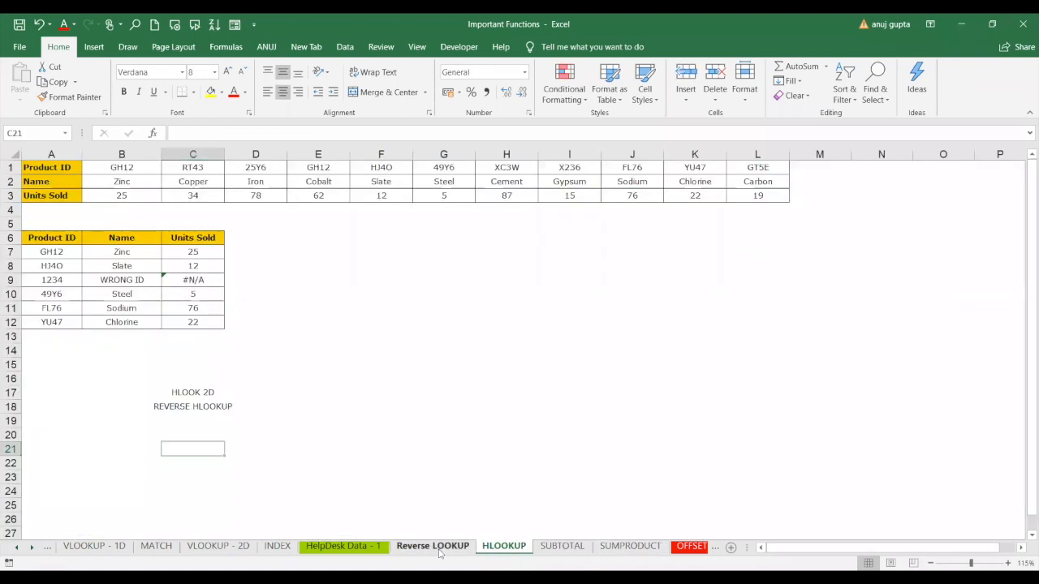
# Step: Review the INDEX, MATCH and VLOOKUP sheets, then examine the INDEX-MATCH formula in E17 of the Reverse LOOKUP sheet
pyautogui.click(343, 547)
pyautogui.click(277, 546)
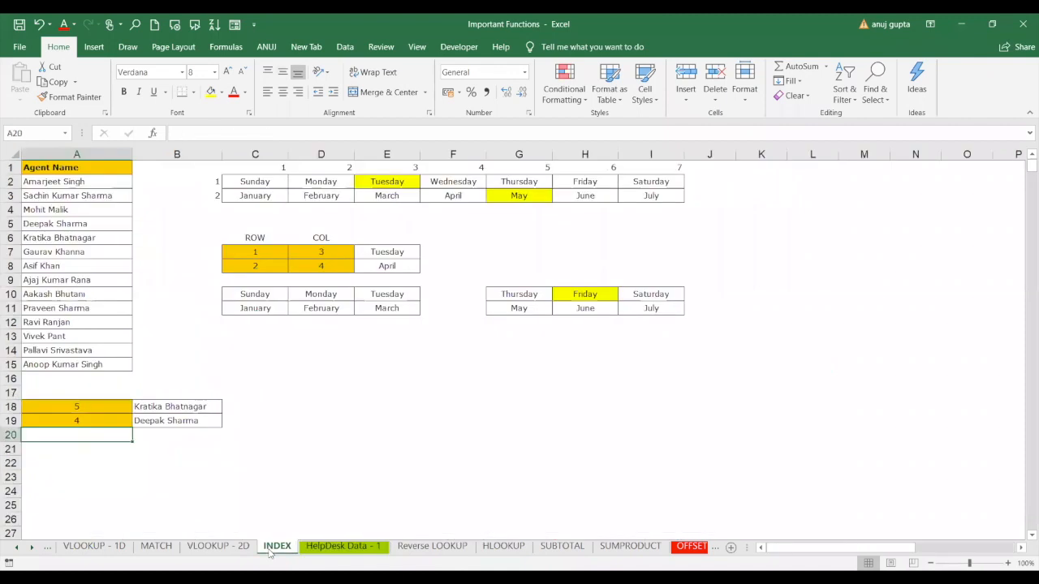
pyautogui.click(217, 546)
pyautogui.click(156, 546)
pyautogui.click(95, 547)
pyautogui.click(156, 547)
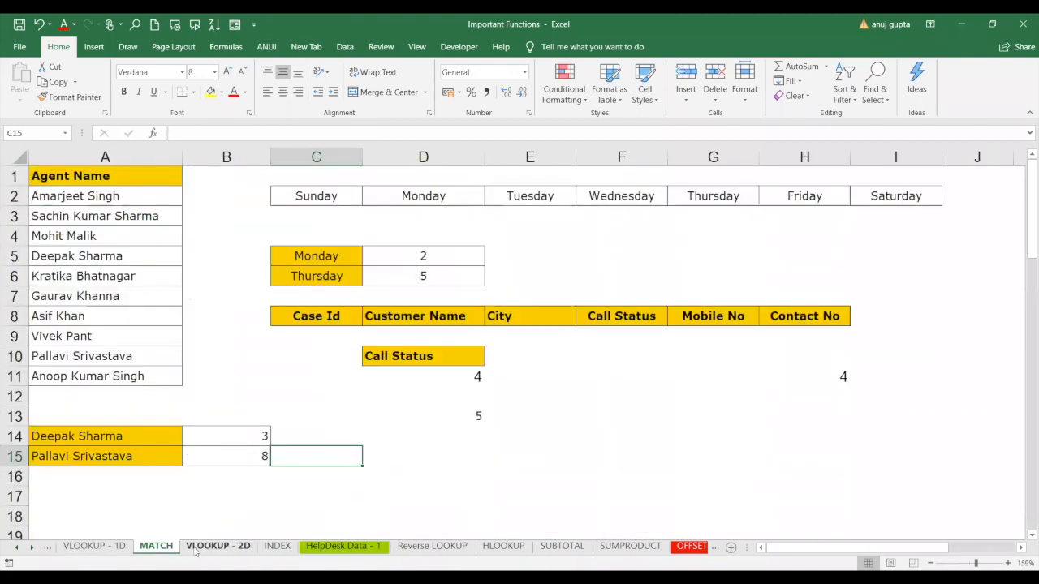
pyautogui.click(218, 547)
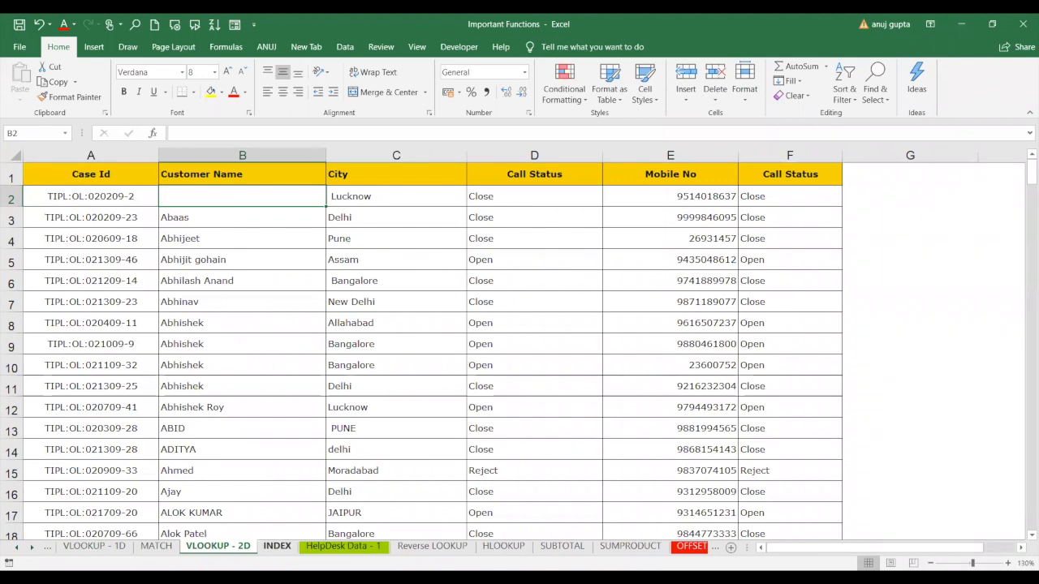
pyautogui.click(277, 546)
pyautogui.click(360, 547)
pyautogui.click(410, 548)
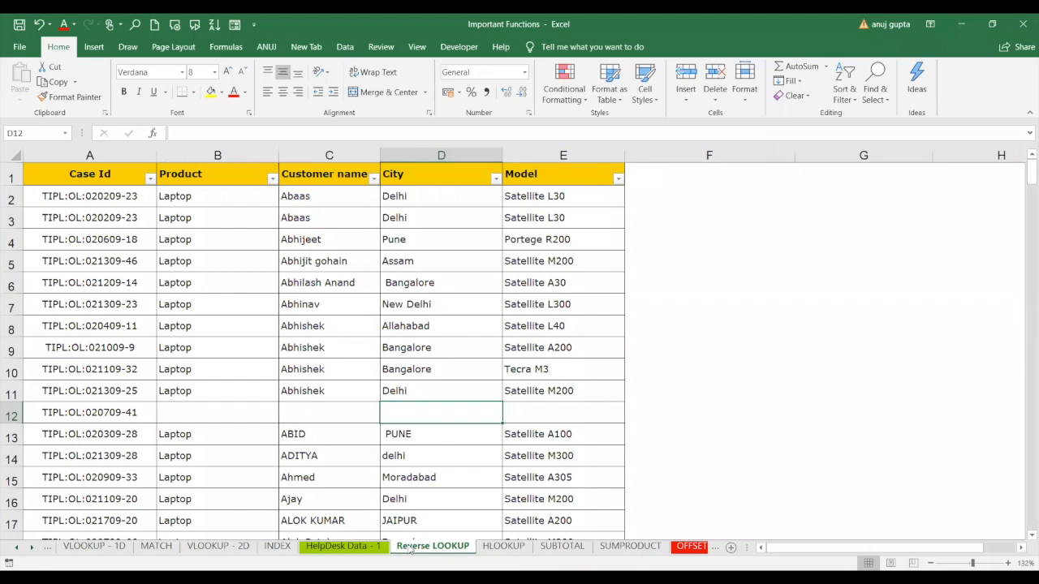
pyautogui.click(598, 520)
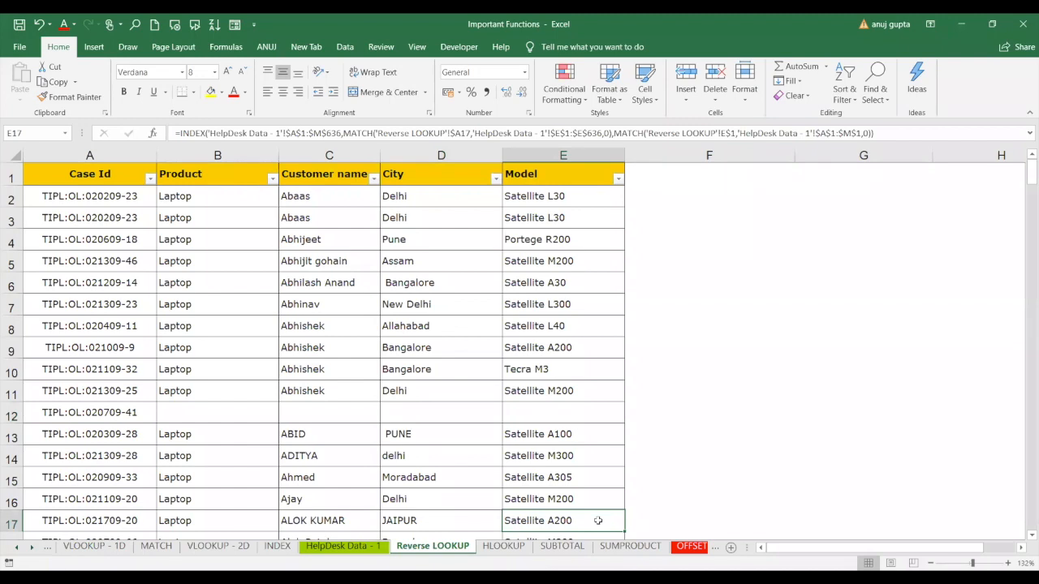